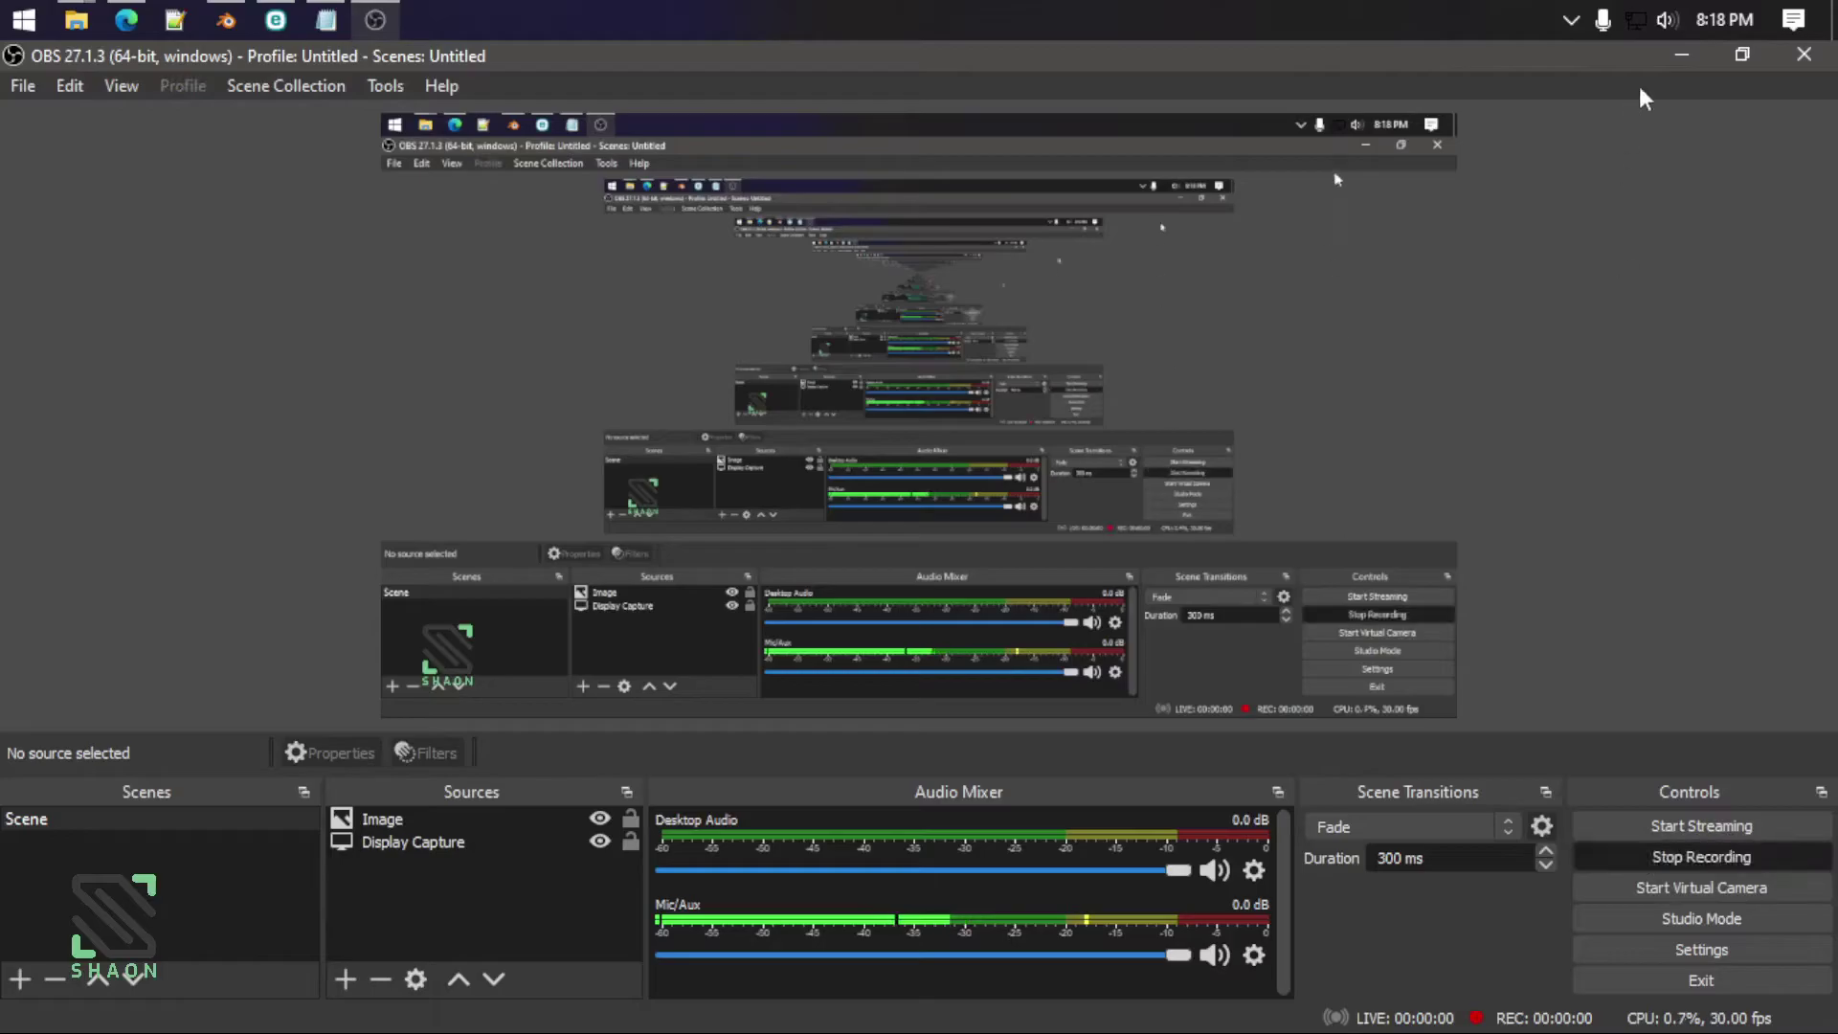
Step: Minimise the OBS Studio window so the Windows desktop shows
left_click(1676, 52)
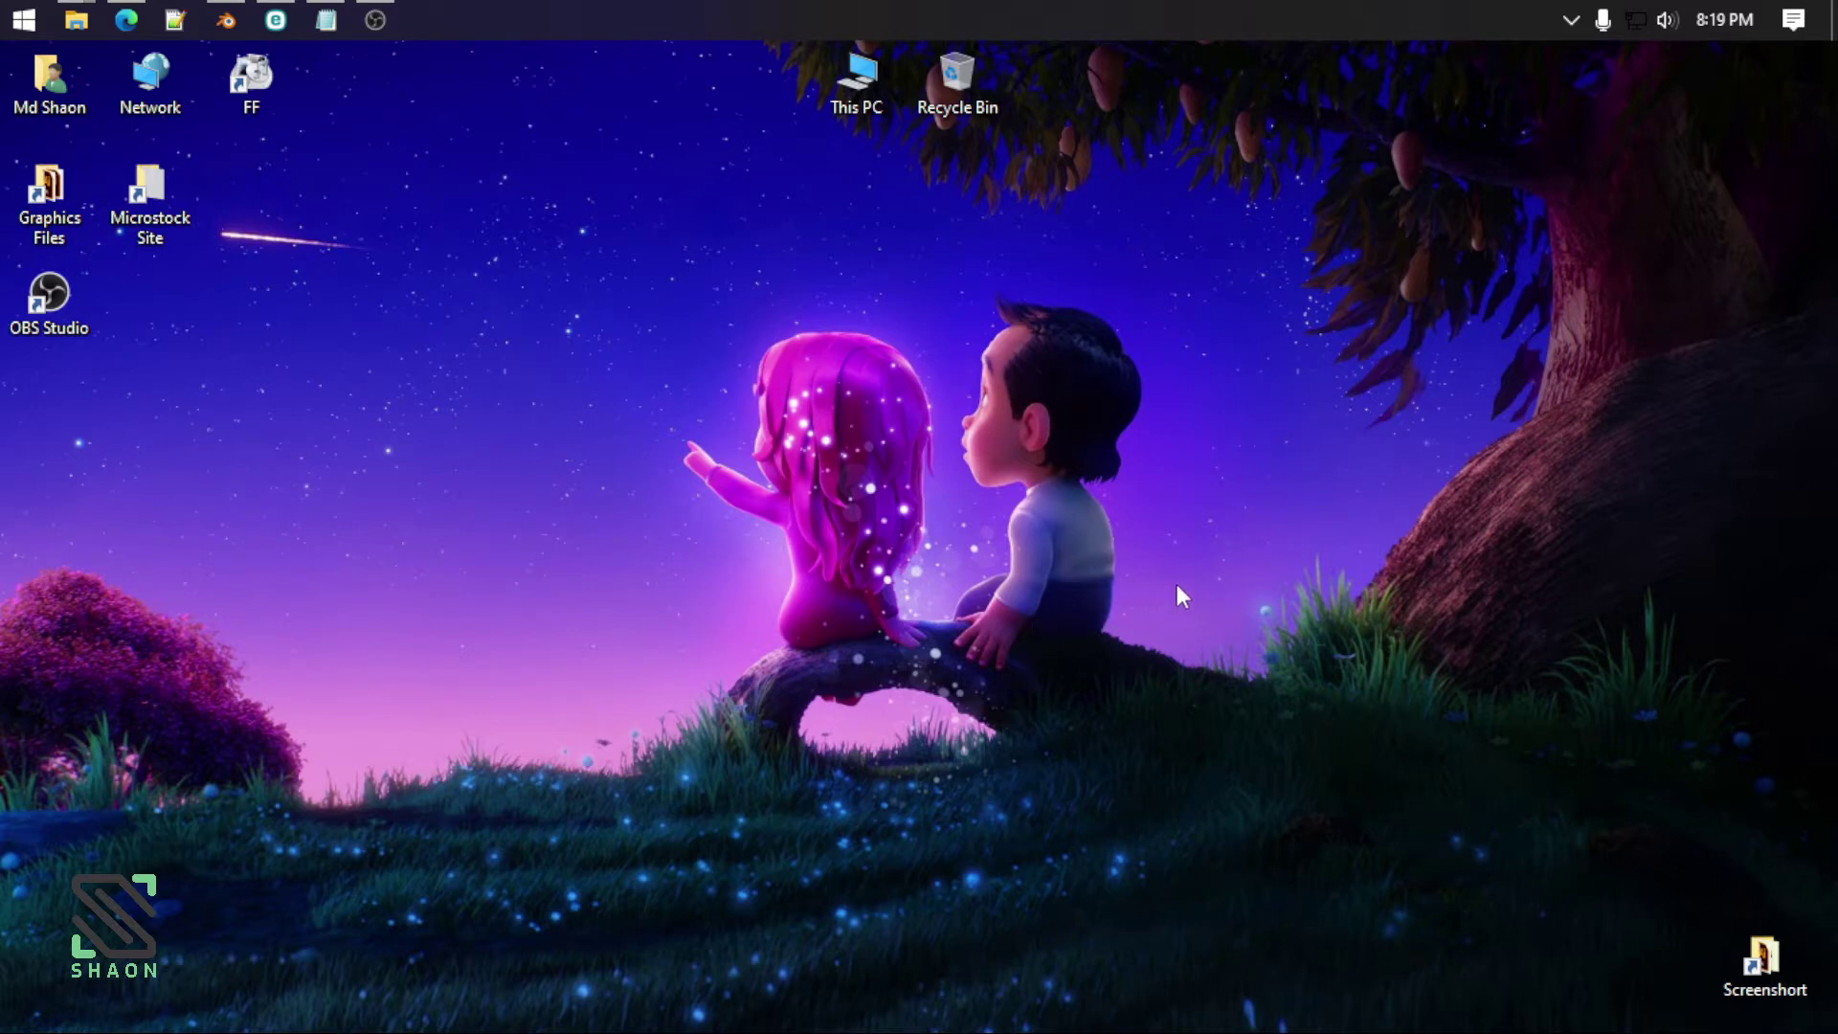
Step: Bring Blender forward and add a Mesh > Cube at the scene origin
left_click(244, 23)
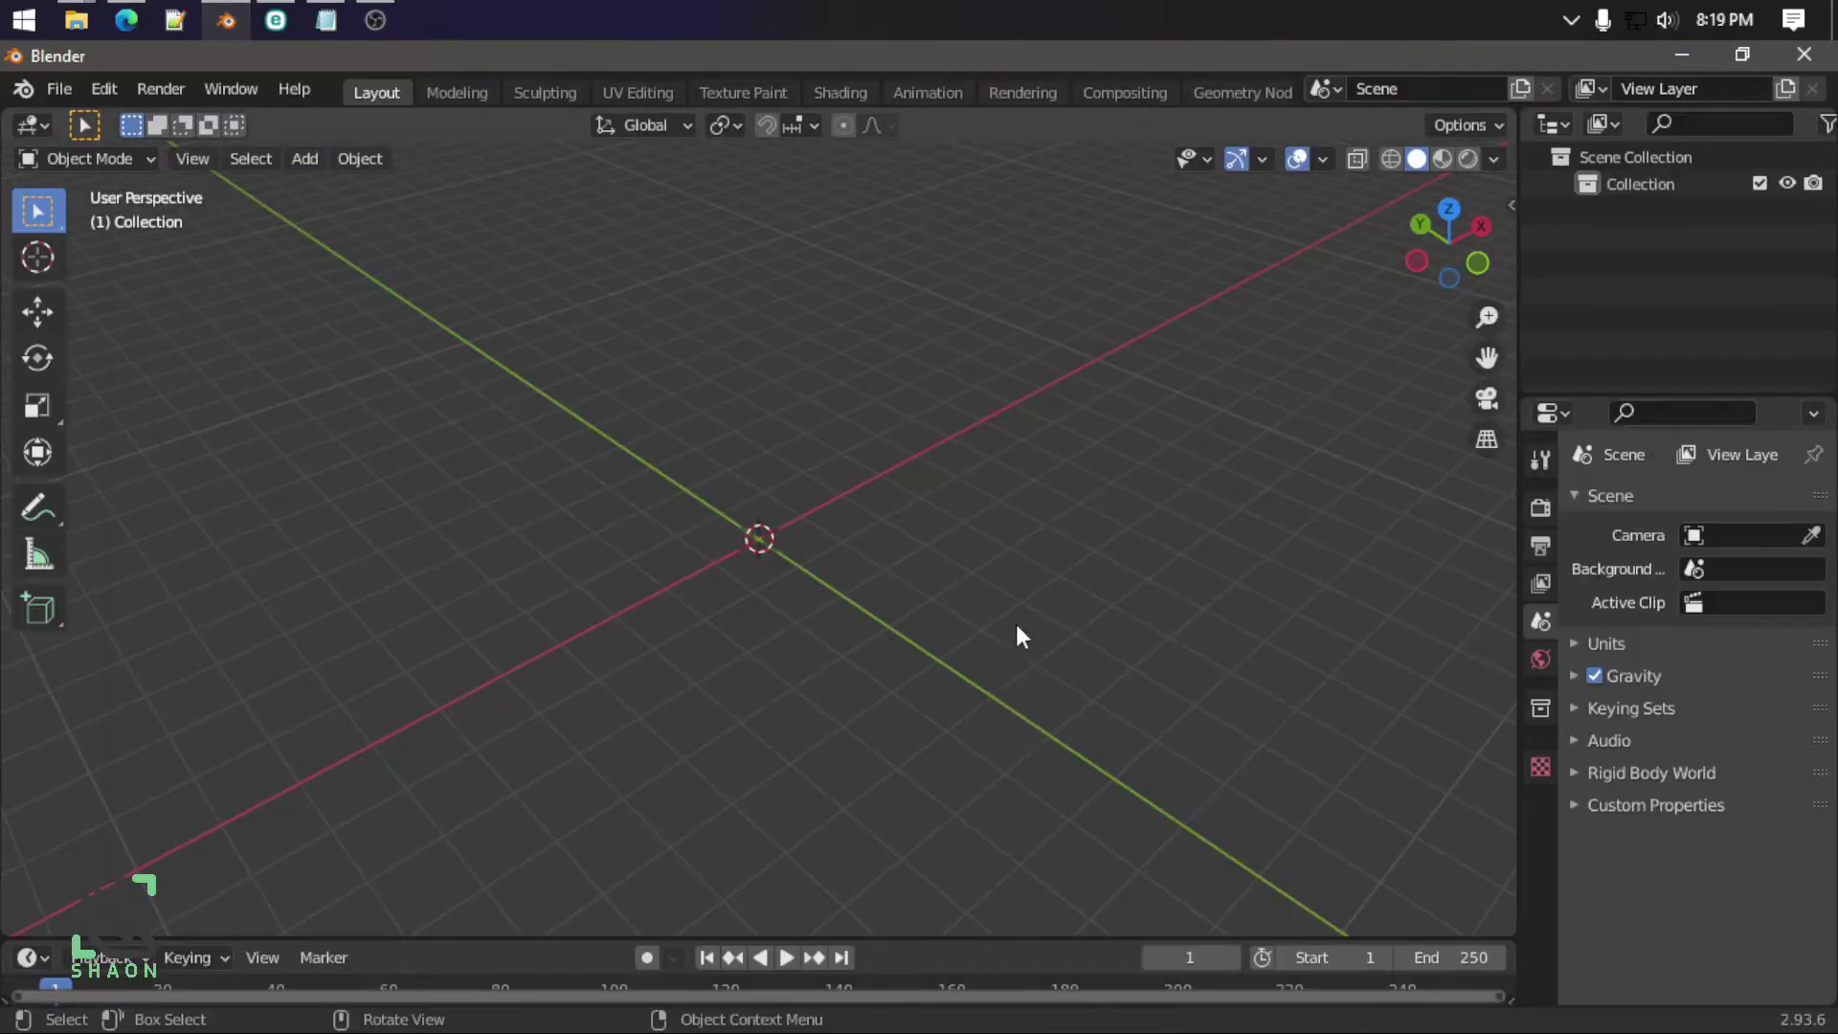
middle_click_drag(1015, 622, 1000, 688)
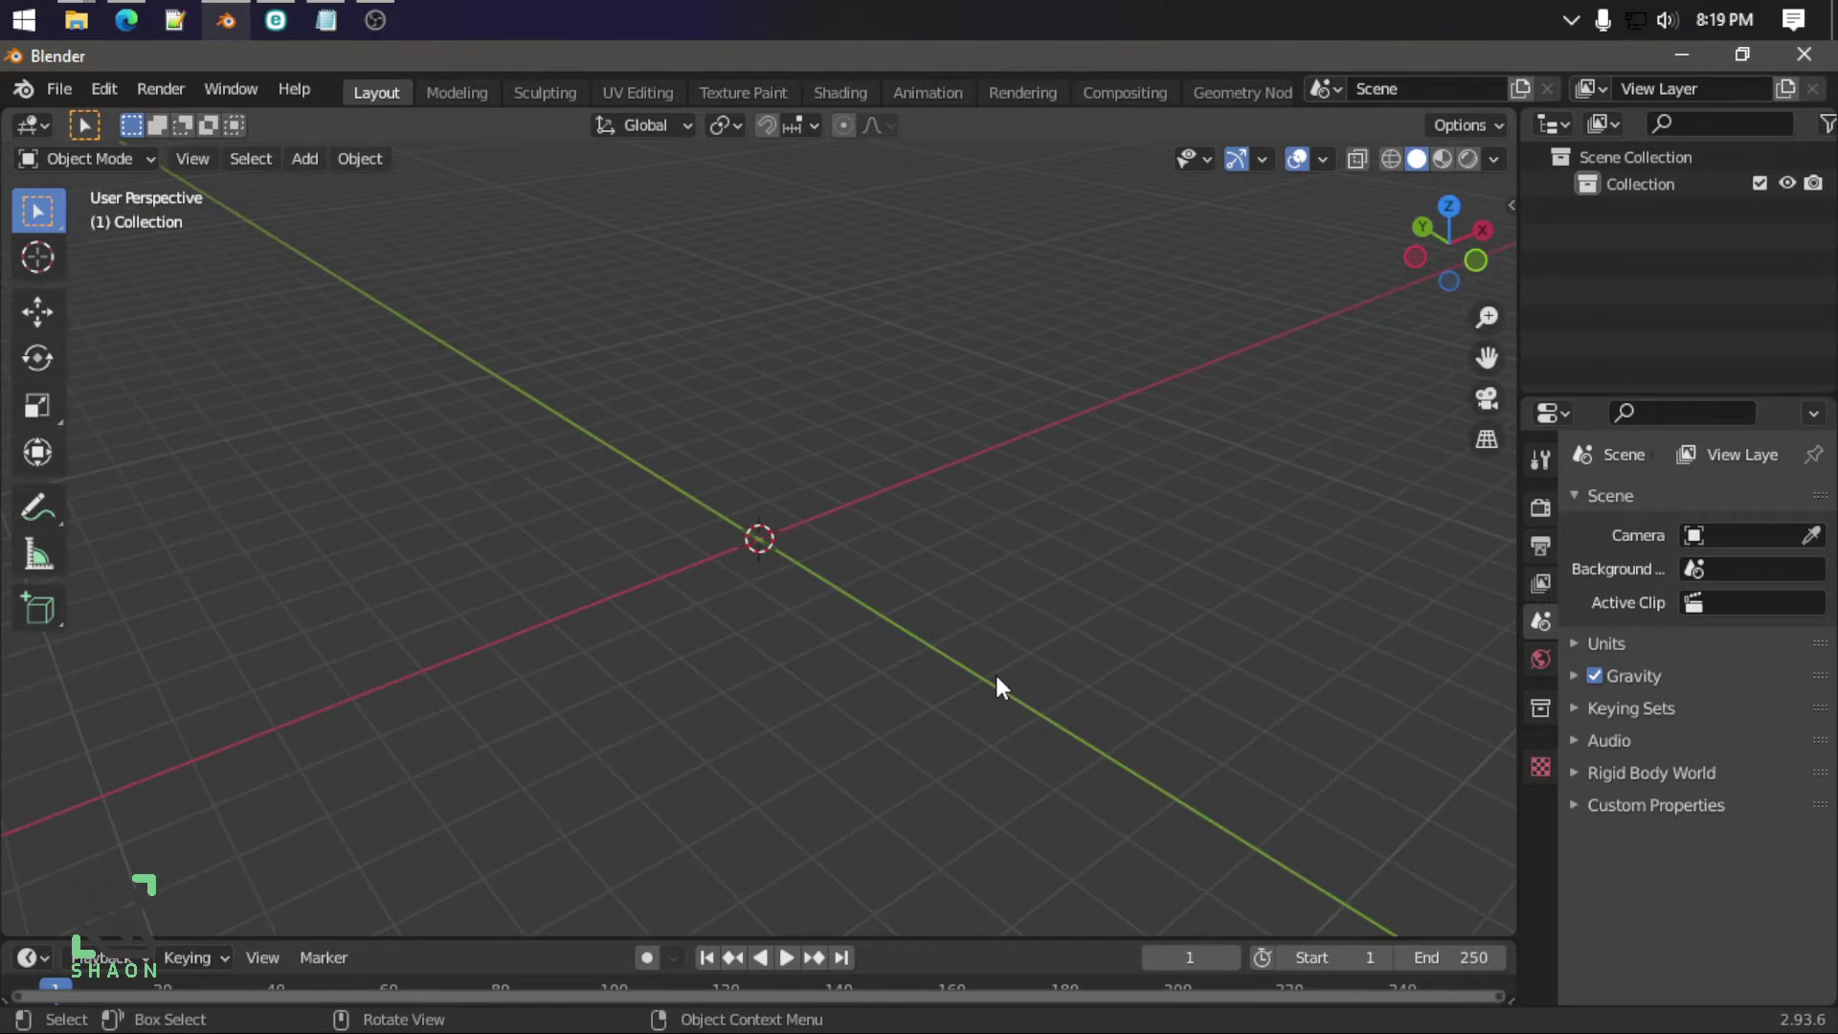
mouse_move(996, 687)
middle_mouse_down()
mouse_move(919, 683)
mouse_move(1054, 634)
middle_mouse_up()
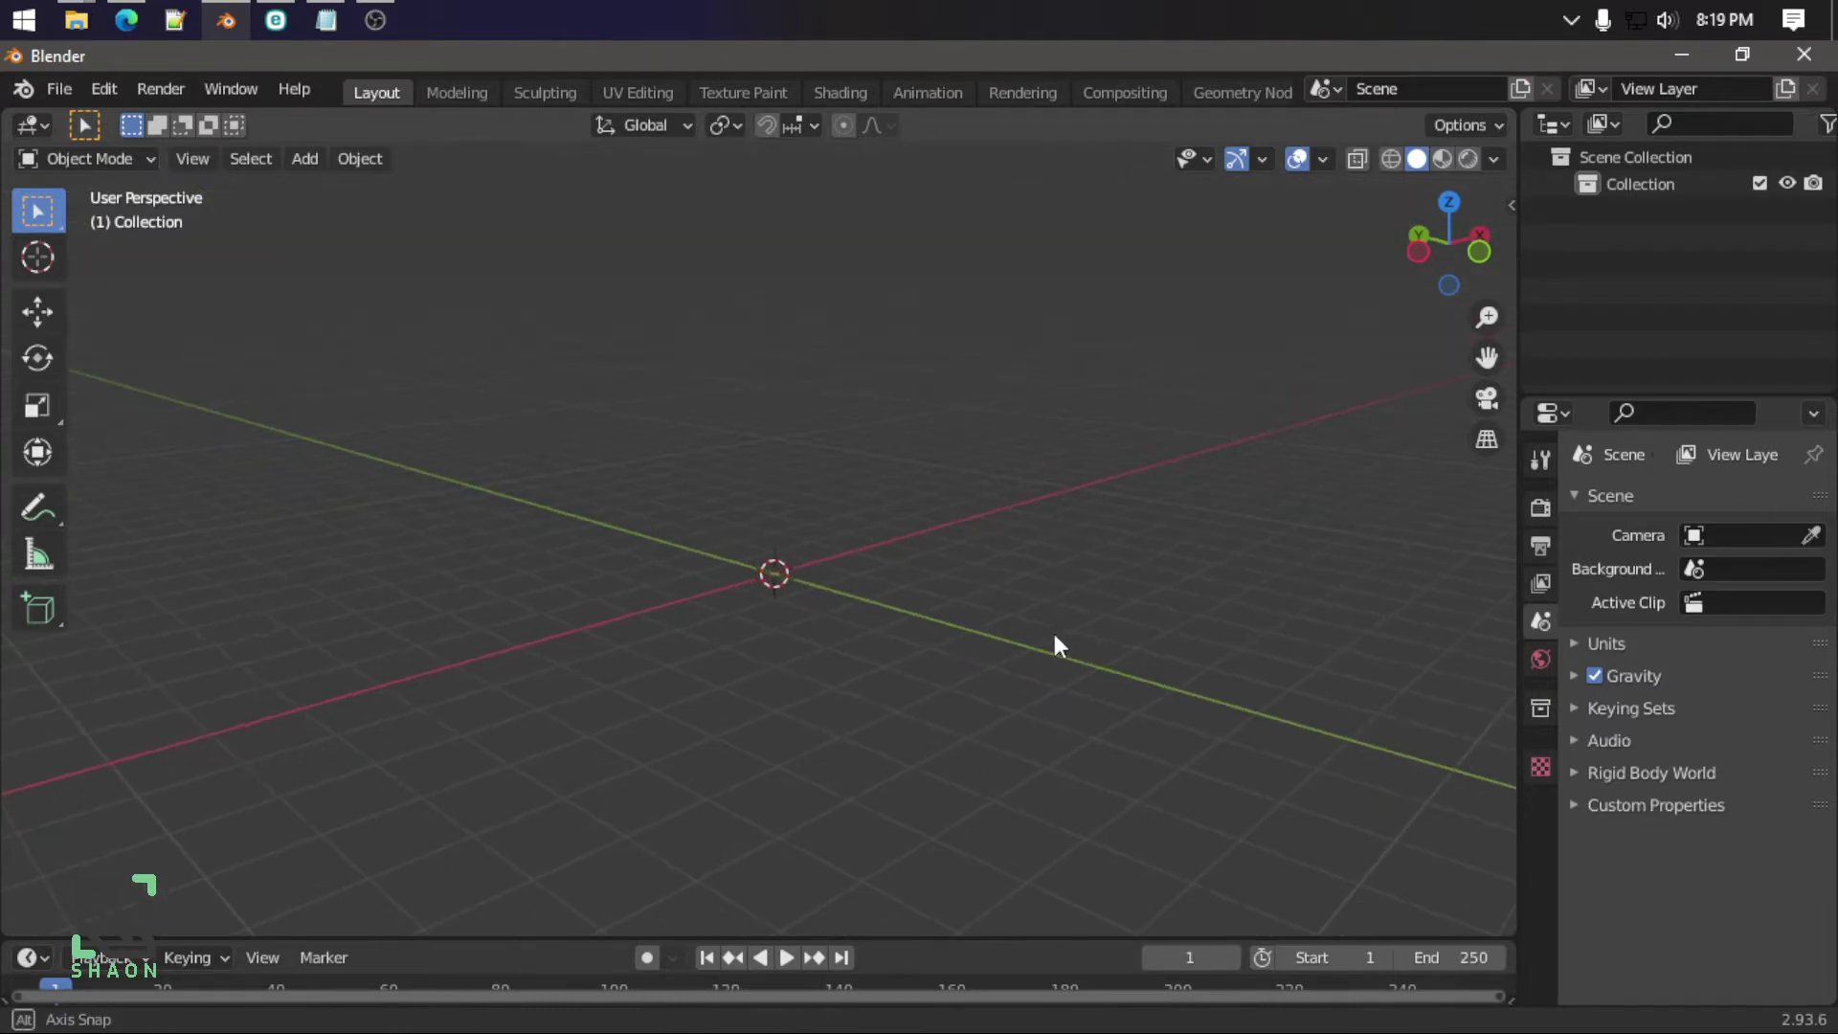
key("shift+a")
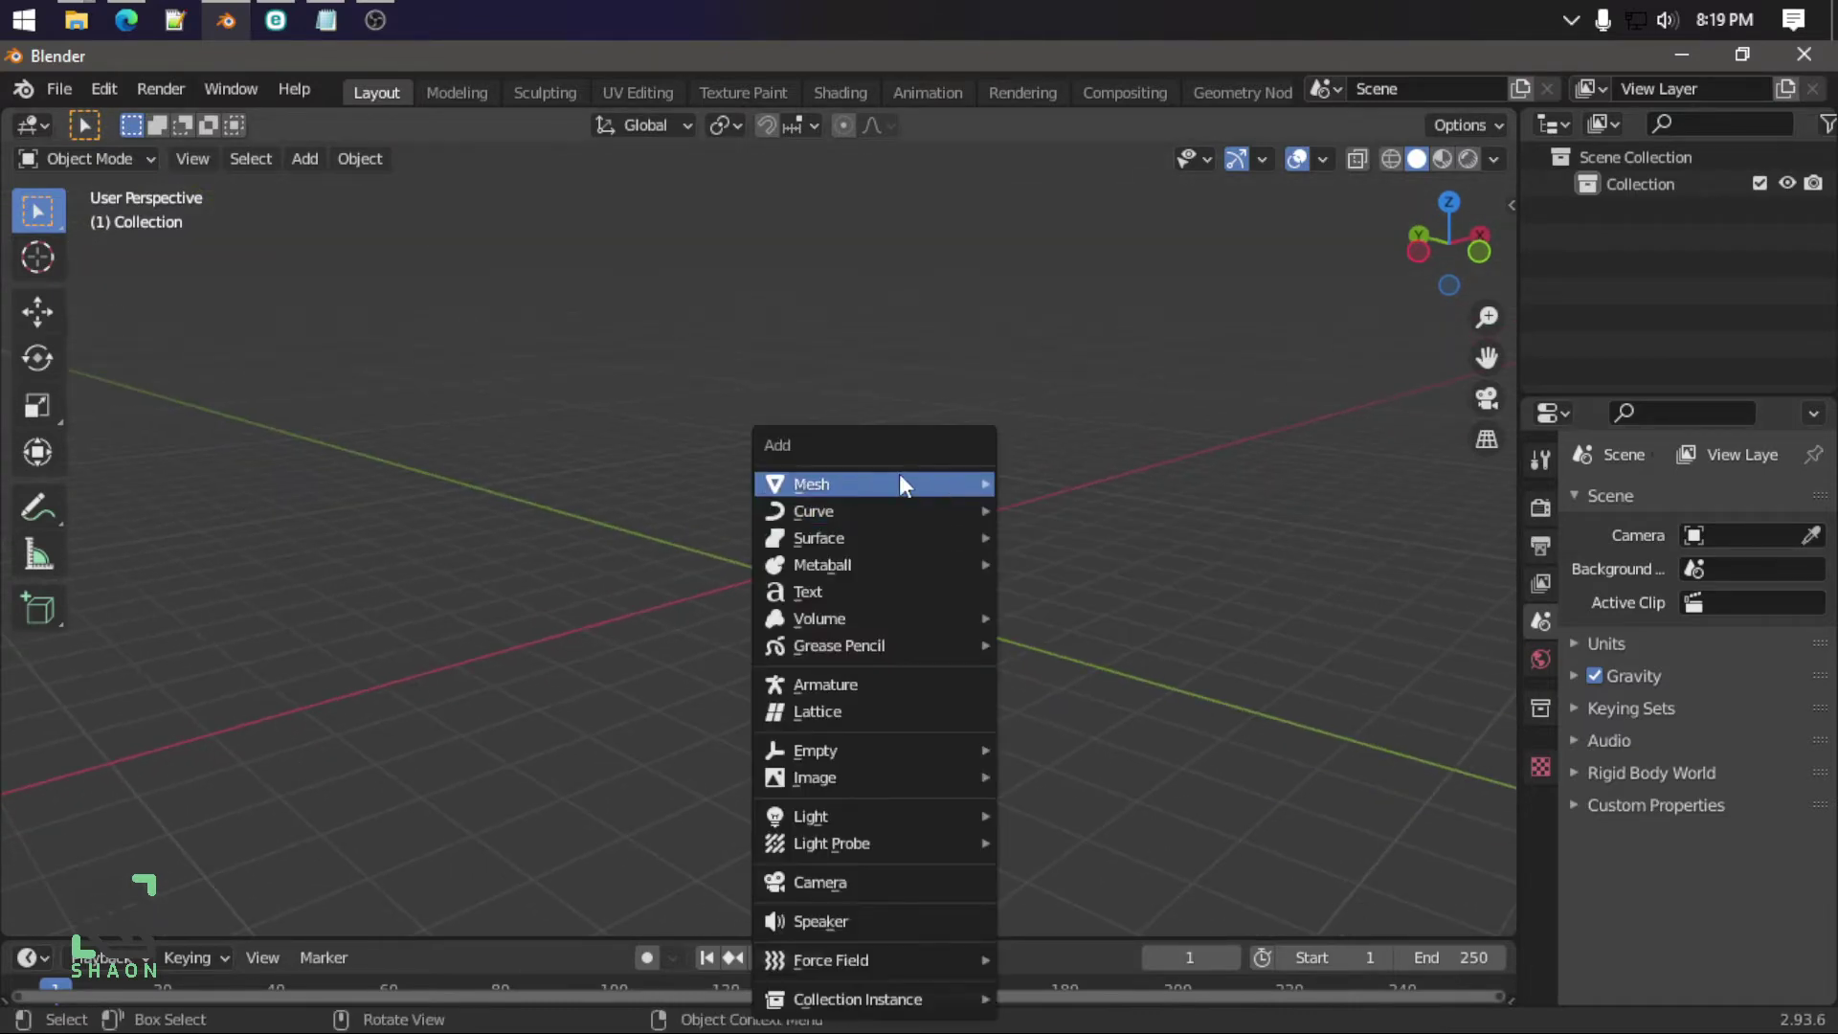
left_click(1050, 509)
mouse_move(973, 601)
middle_mouse_down()
mouse_move(1029, 602)
mouse_move(1095, 764)
middle_mouse_up()
middle_click_drag(828, 703, 936, 711)
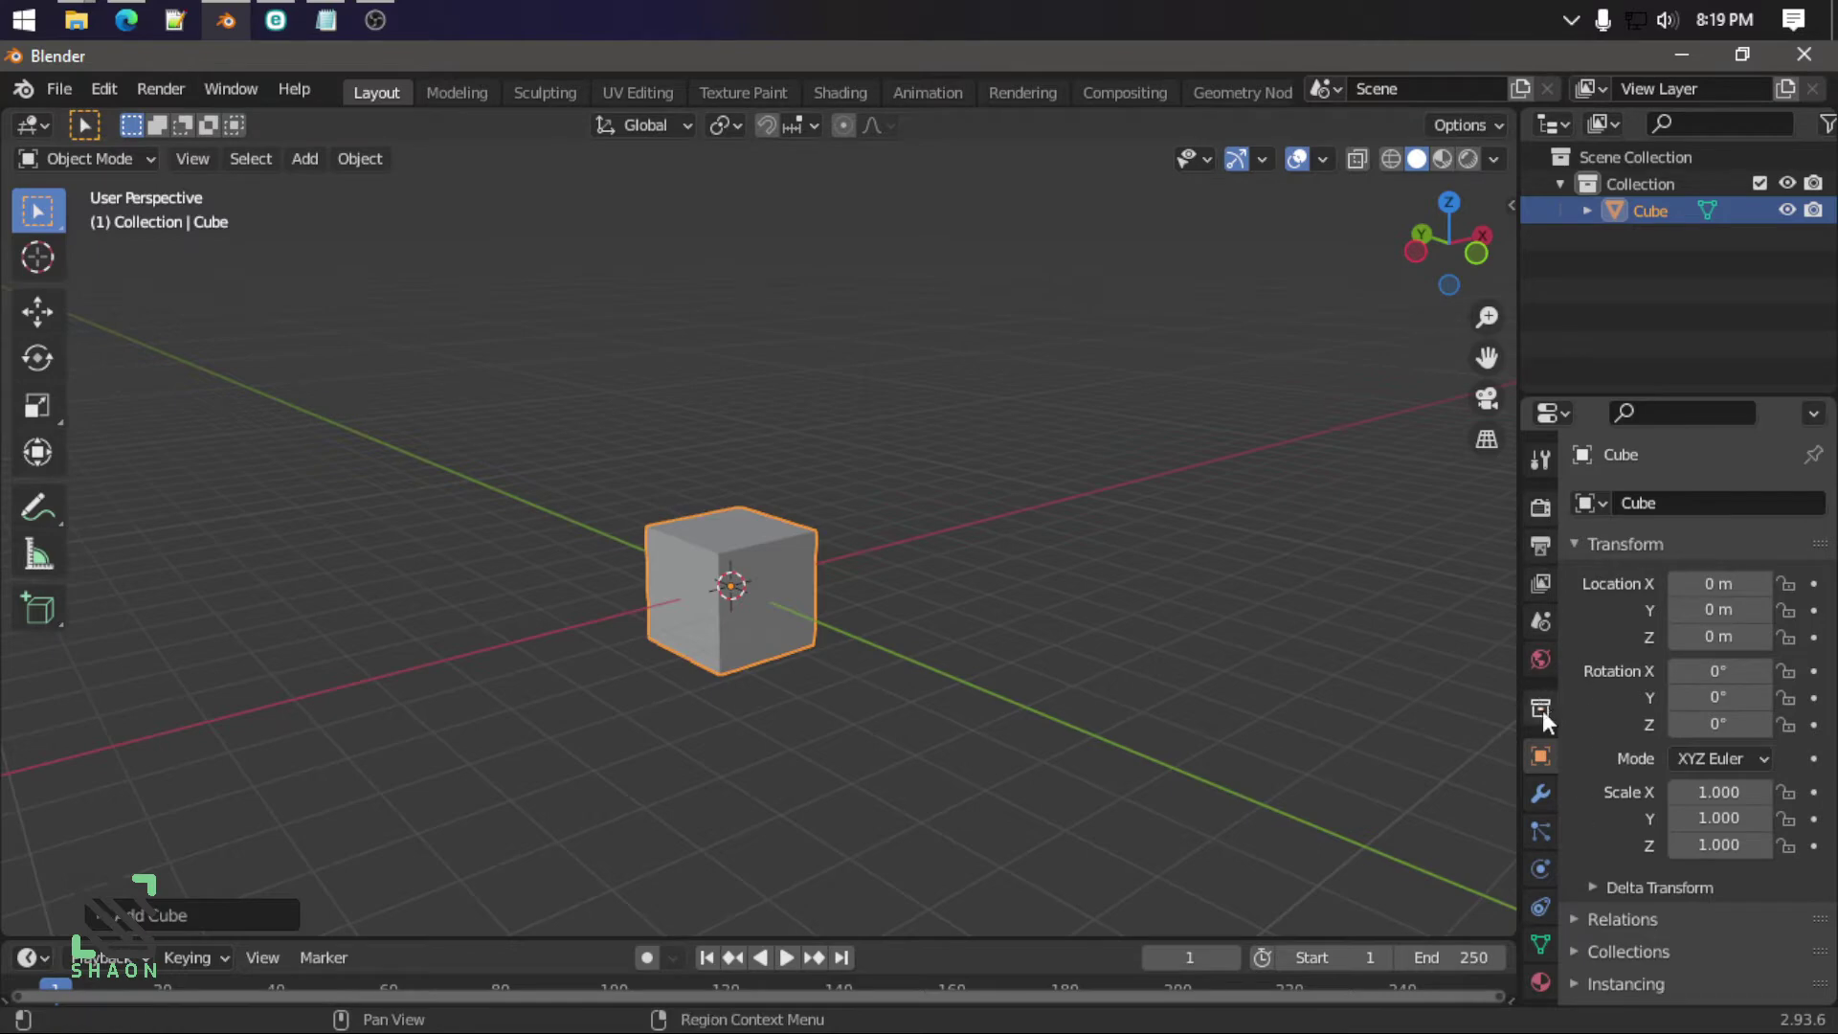
middle_click_drag(1281, 535, 1210, 526, "shift")
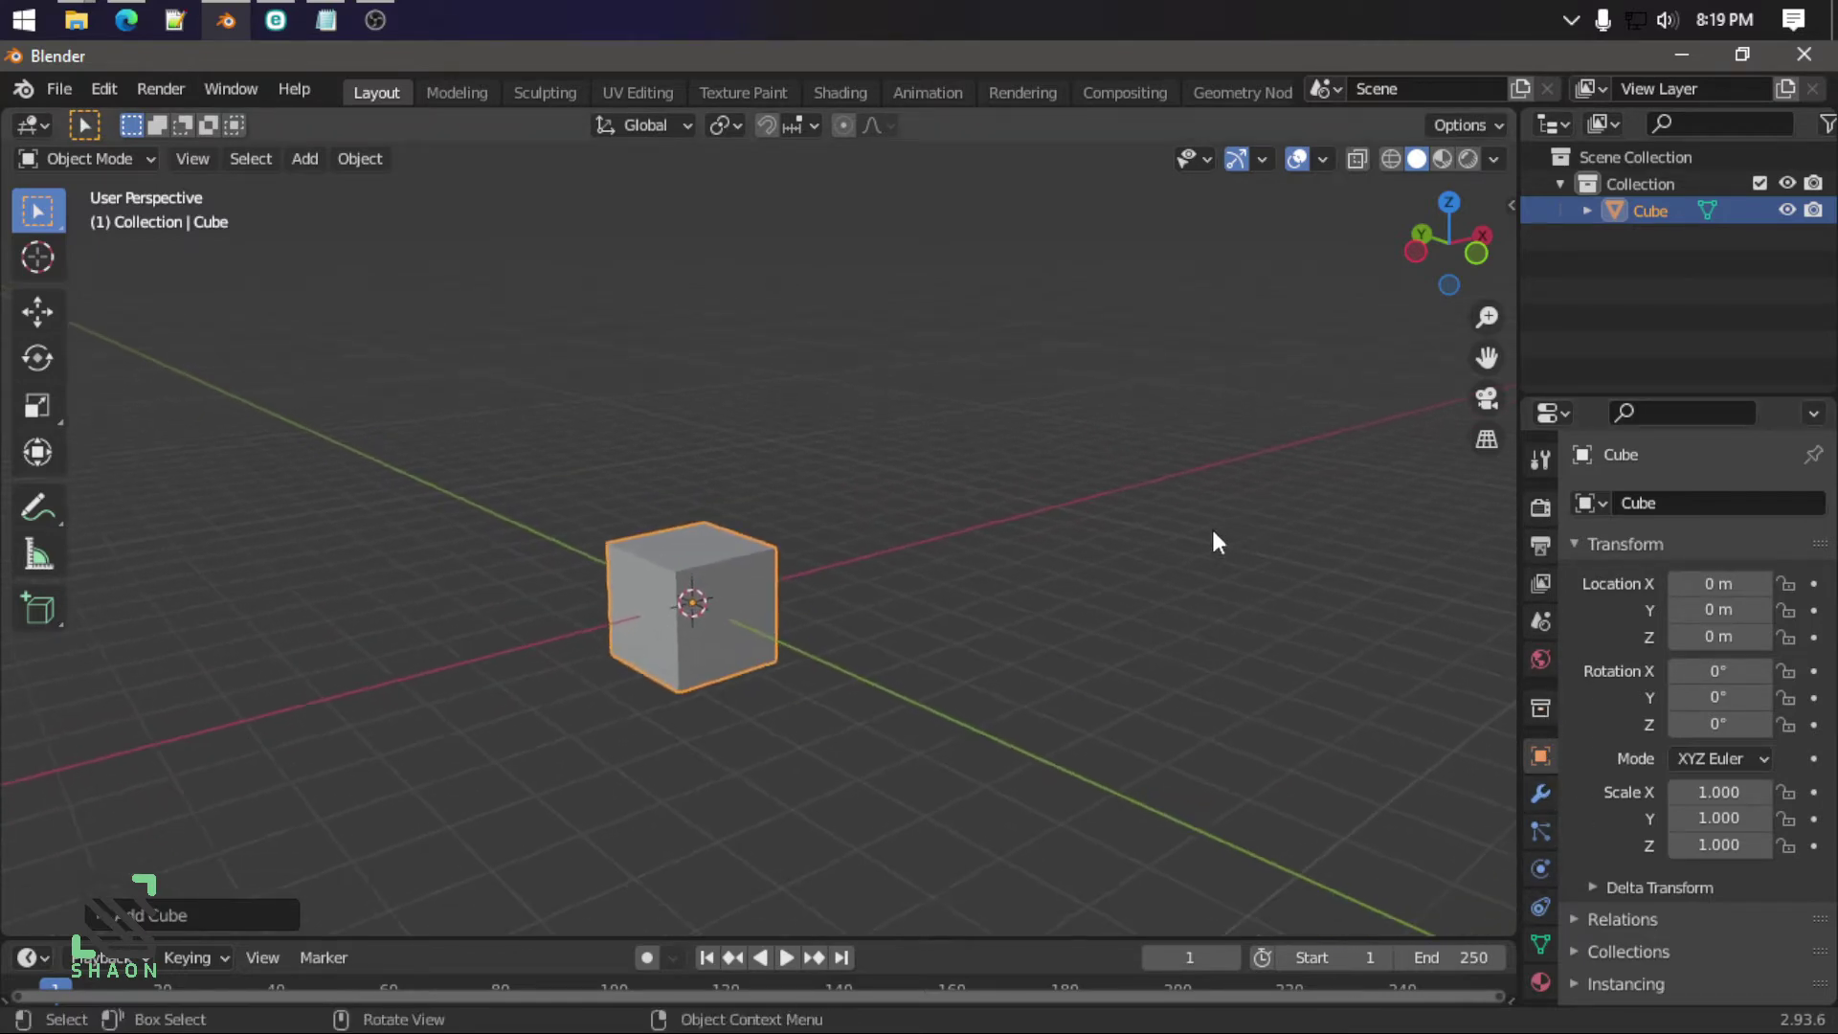
Step: Add a default ParticleSystem to the cube and enlarge the timeline area
left_click(1541, 831)
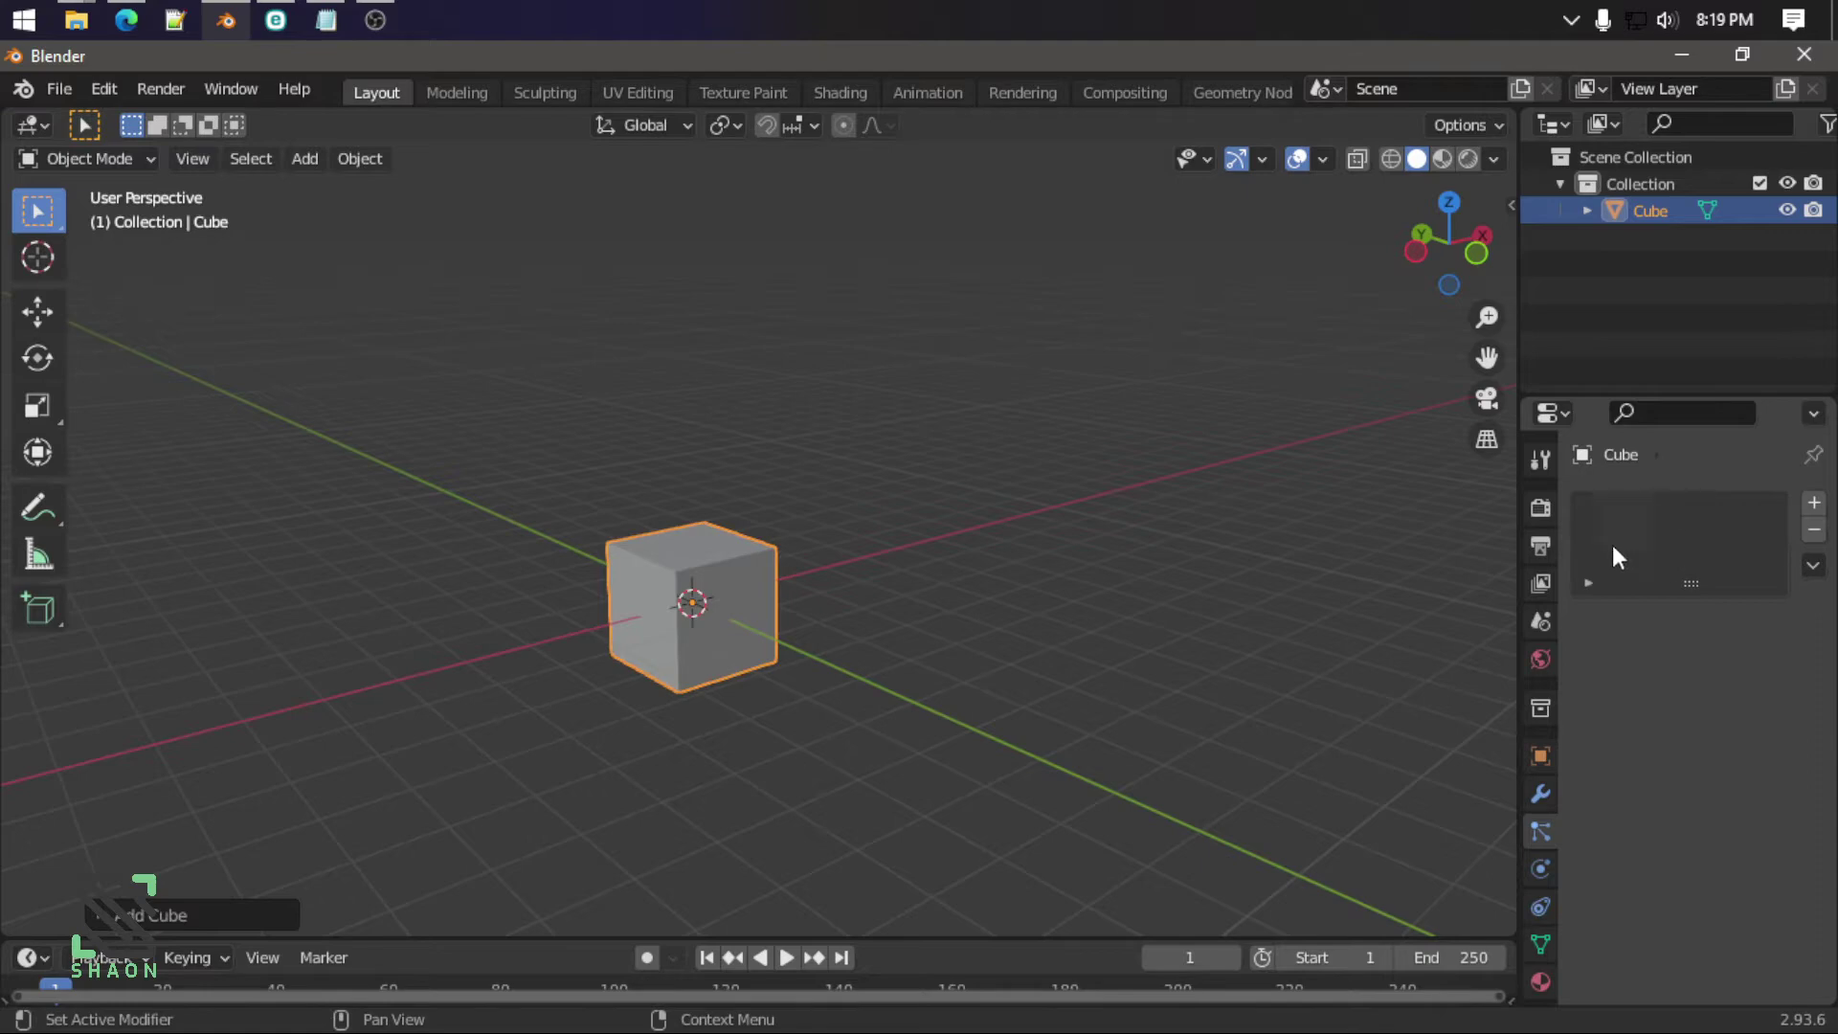
left_click(1814, 504)
scroll(915, 532, "up", 2)
scroll(915, 531, "up", 2)
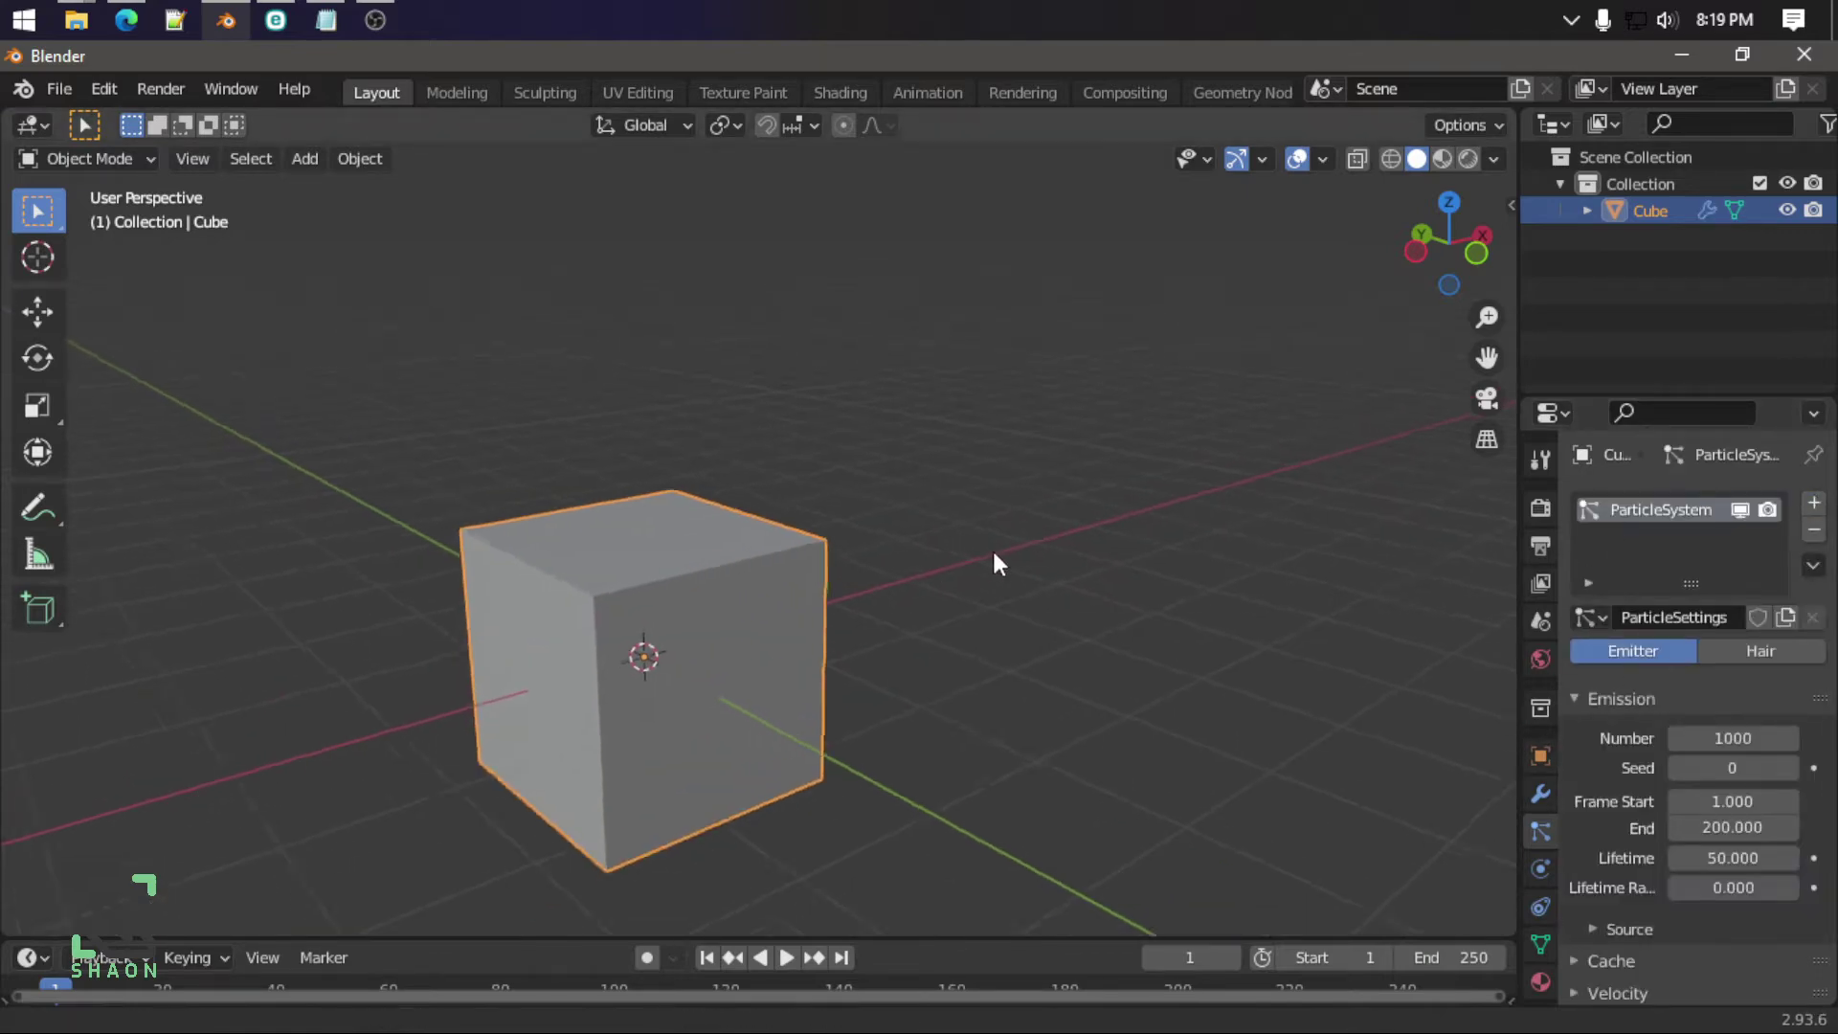
middle_click_drag(994, 555, 1026, 526, "shift")
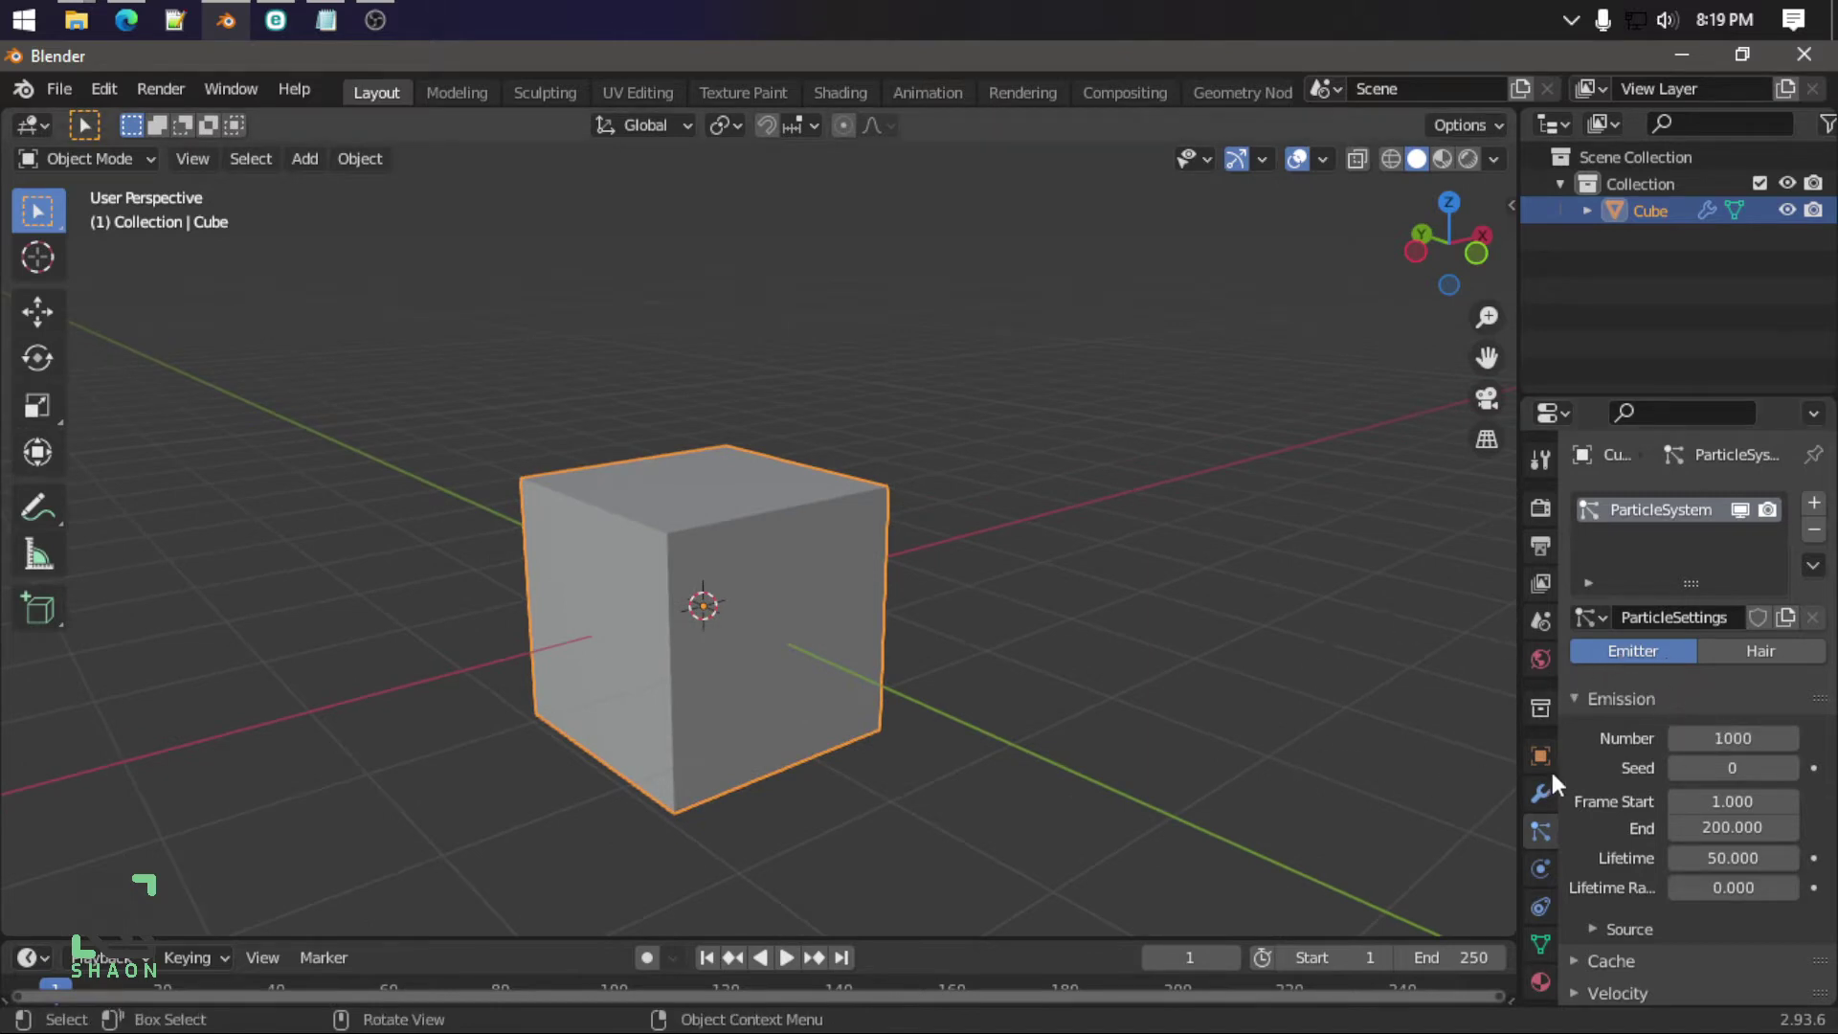
scroll(1105, 663, "up", 2)
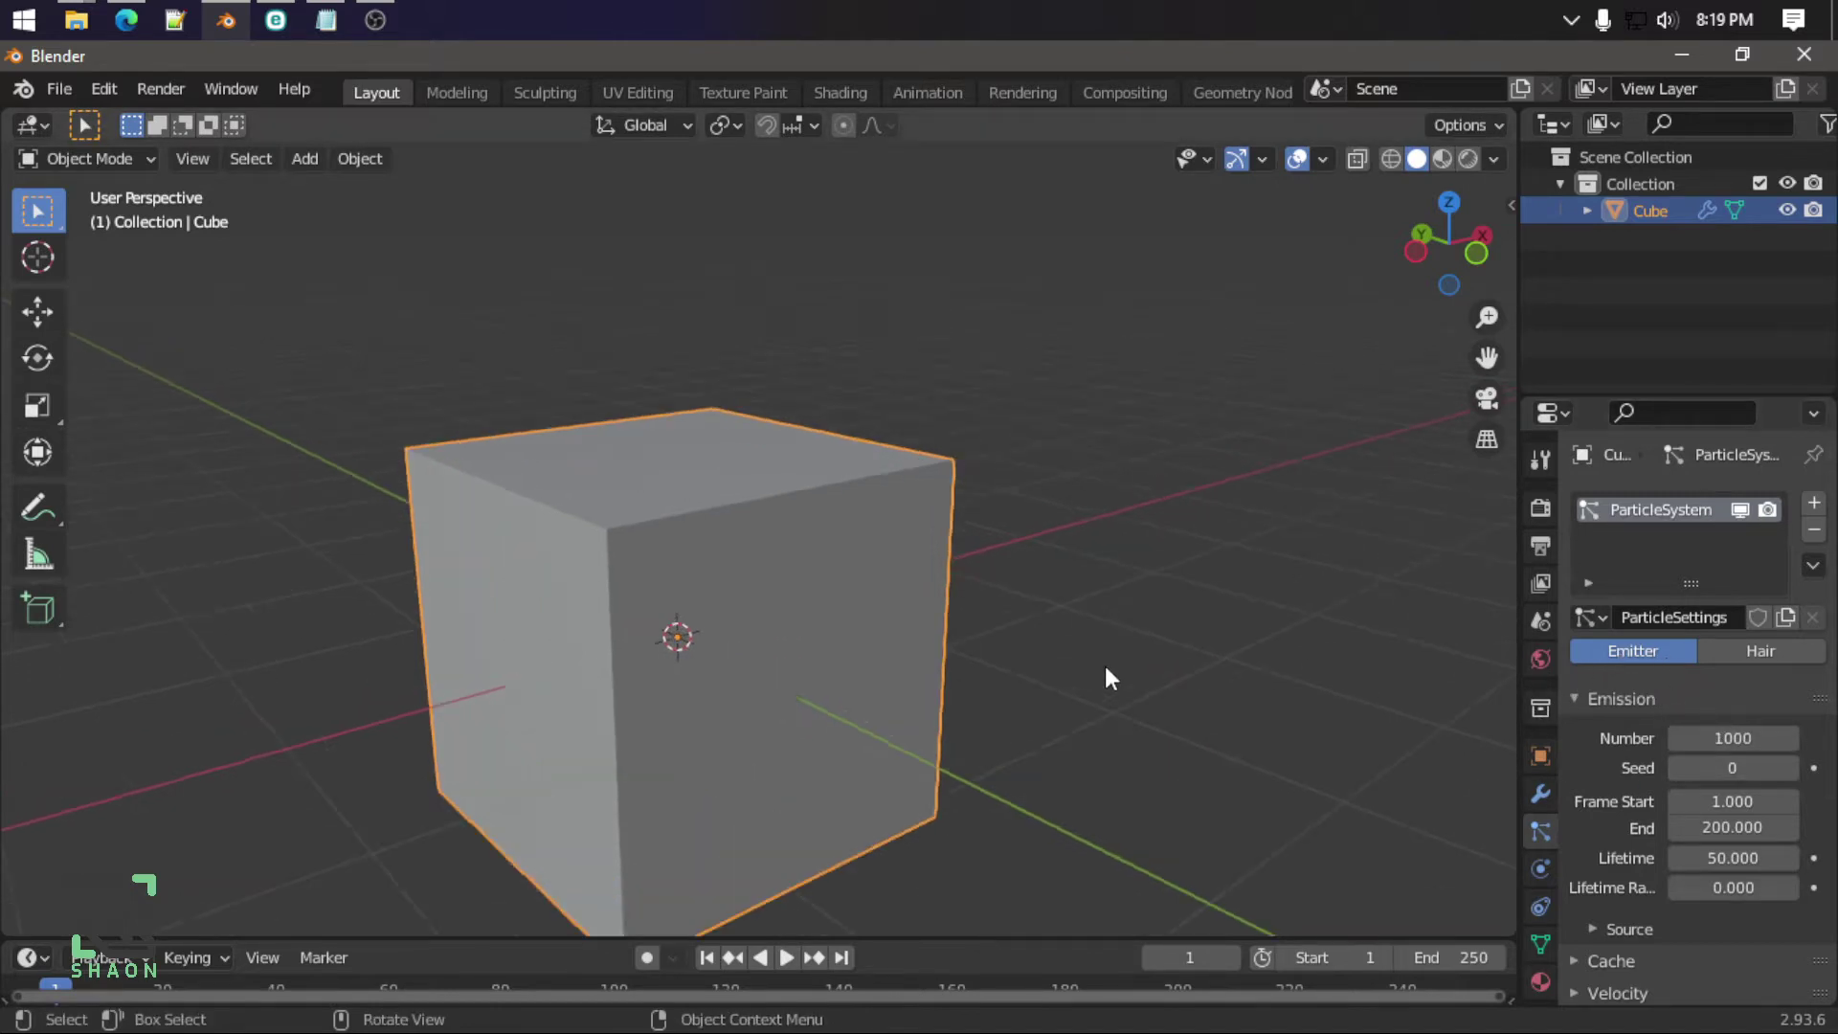
scroll(1105, 663, "down", 4)
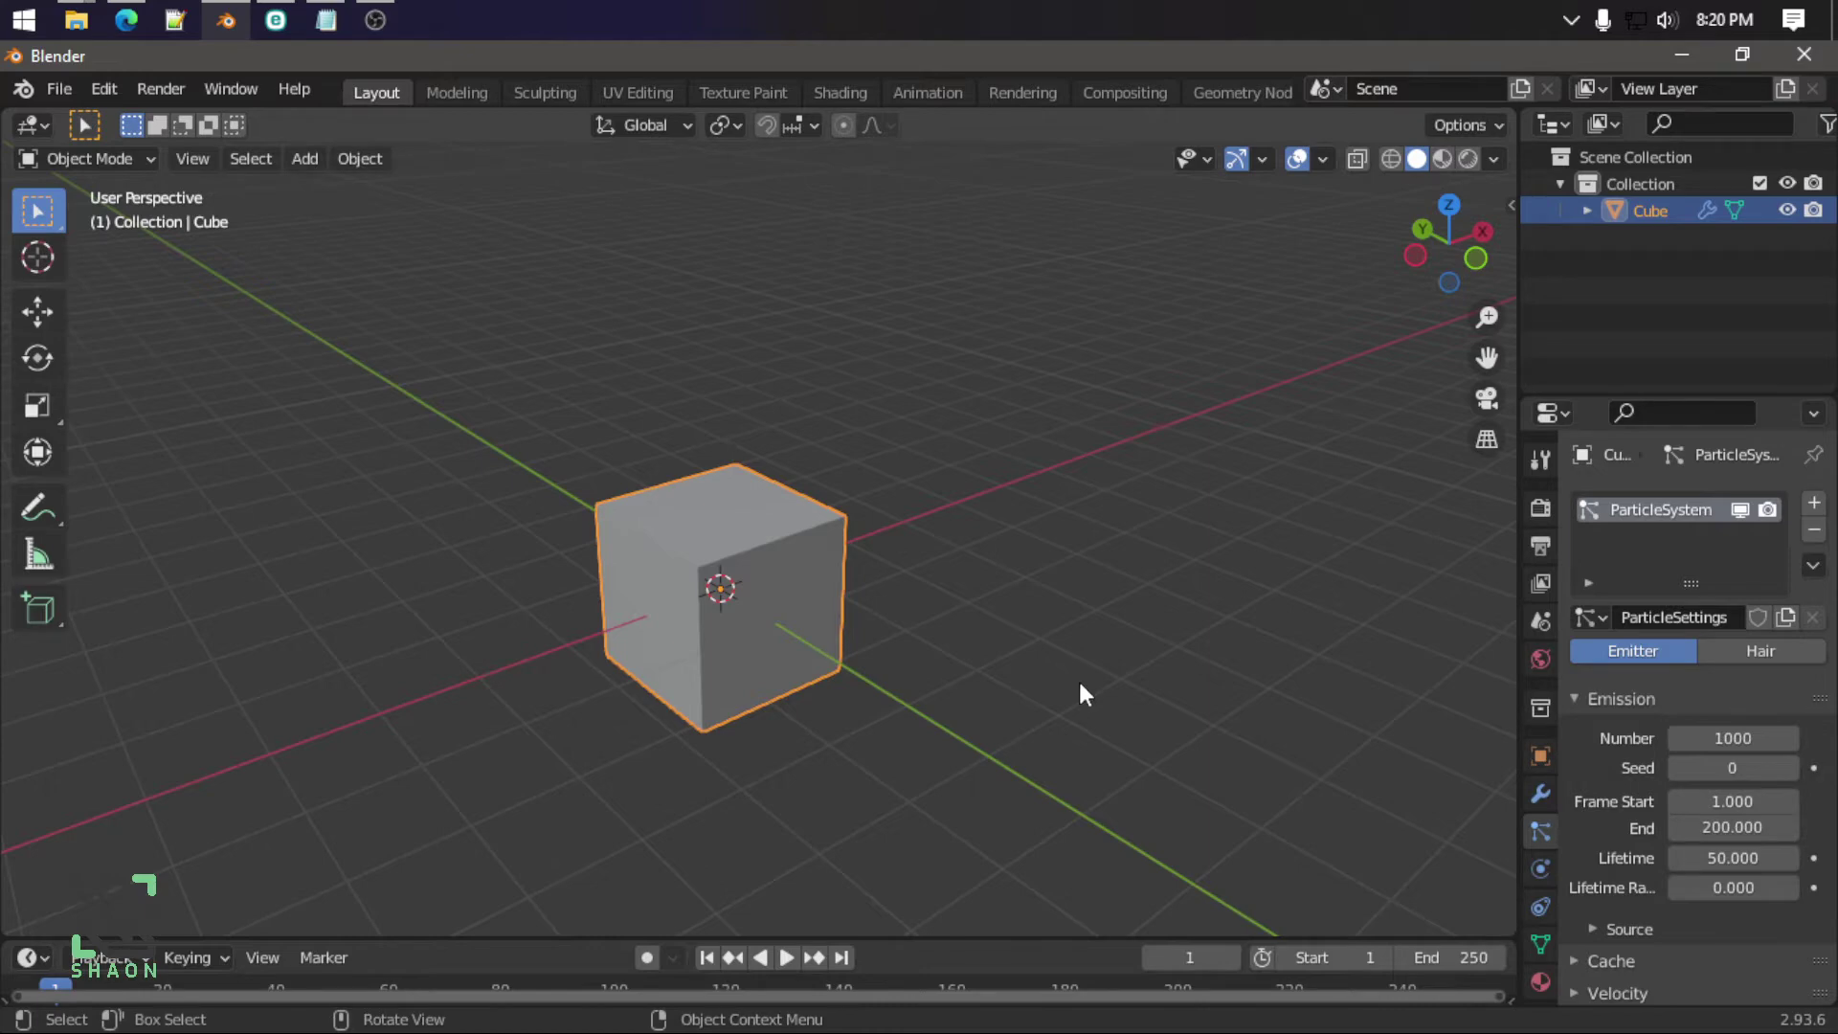
mouse_move(1078, 689)
middle_mouse_down()
mouse_move(1030, 565)
mouse_move(1030, 657)
mouse_move(879, 704)
mouse_move(900, 627)
mouse_move(891, 691)
mouse_move(899, 632)
mouse_move(952, 705)
middle_mouse_up()
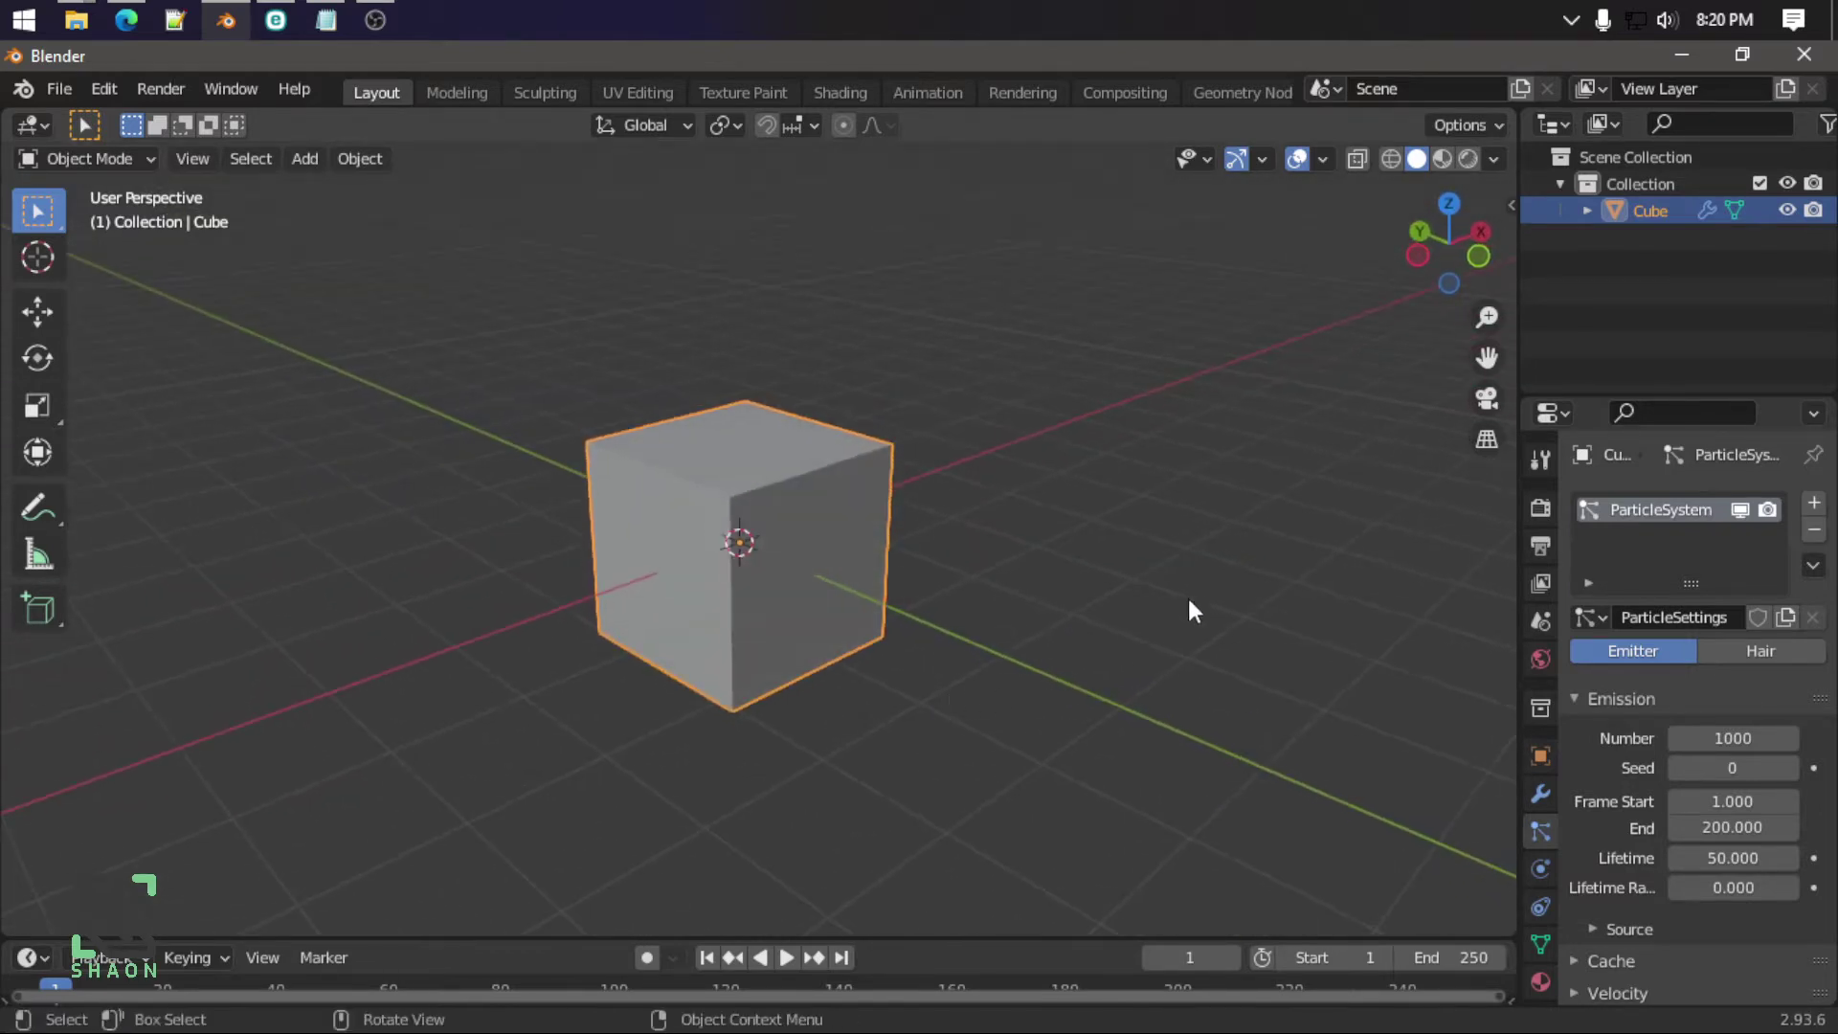
scroll(843, 553, "up", 2)
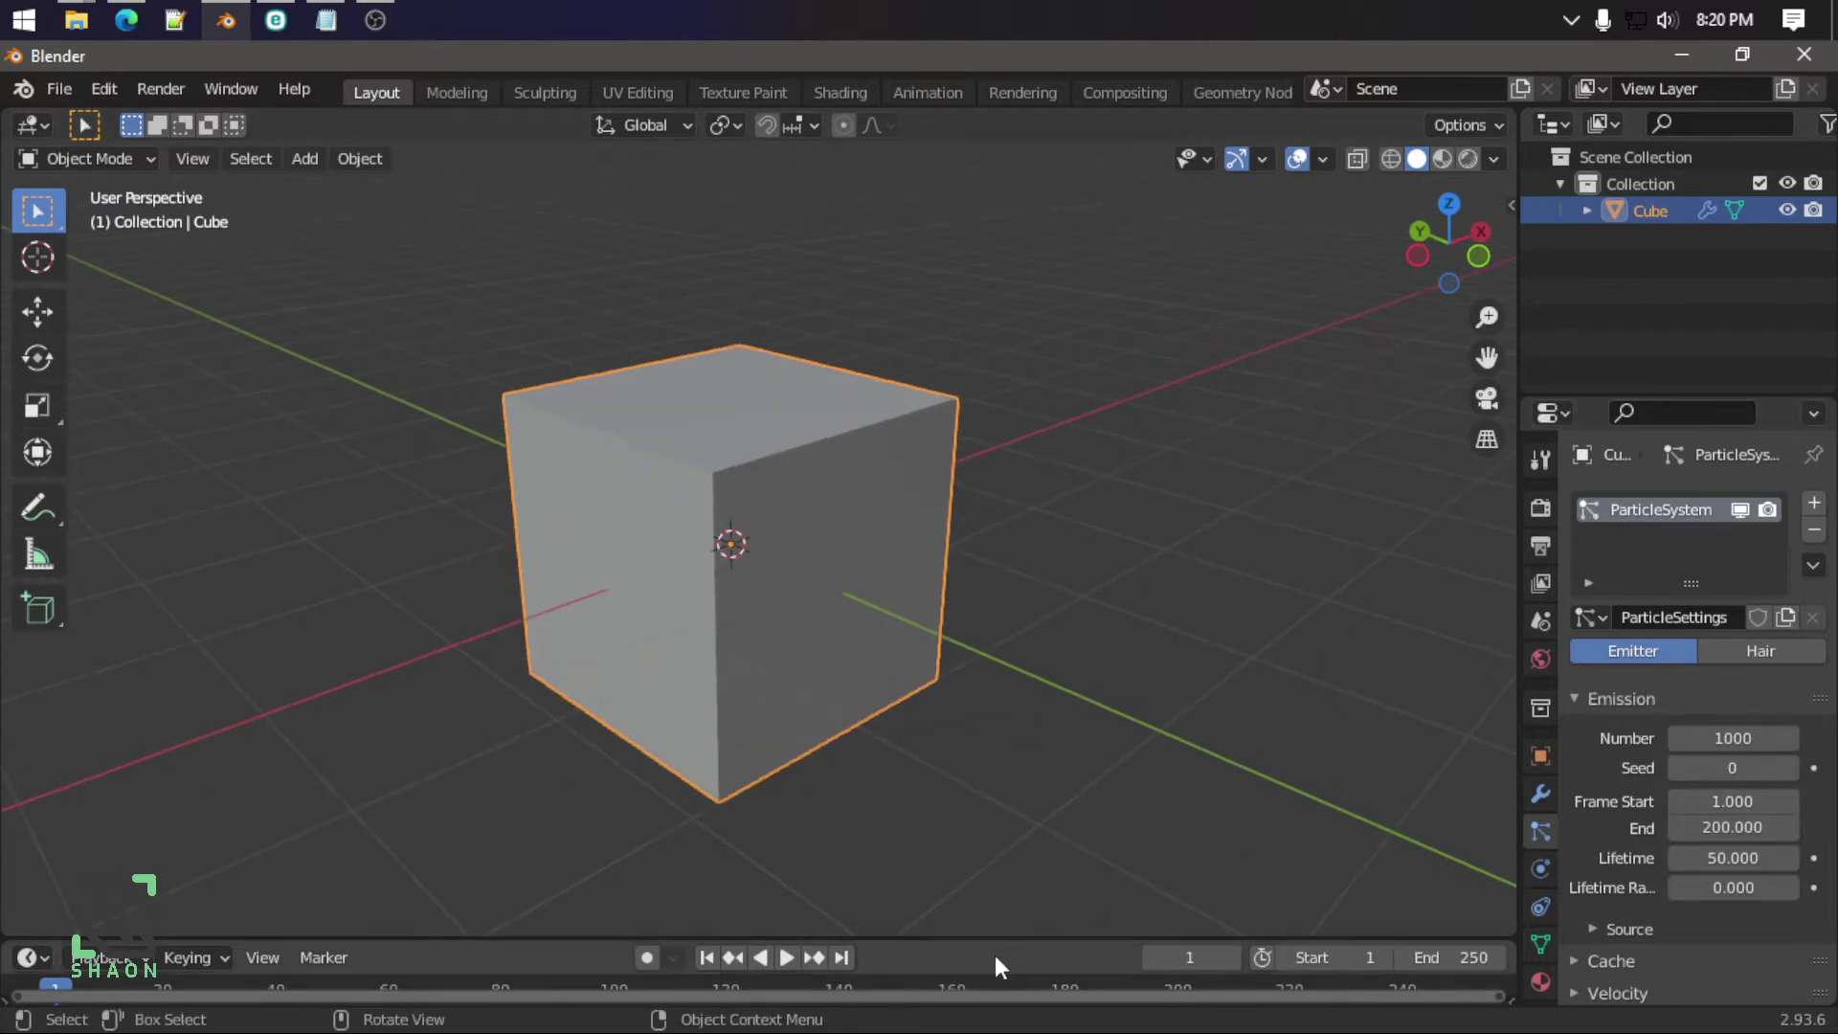
left_click_drag(994, 939, 1578, 819)
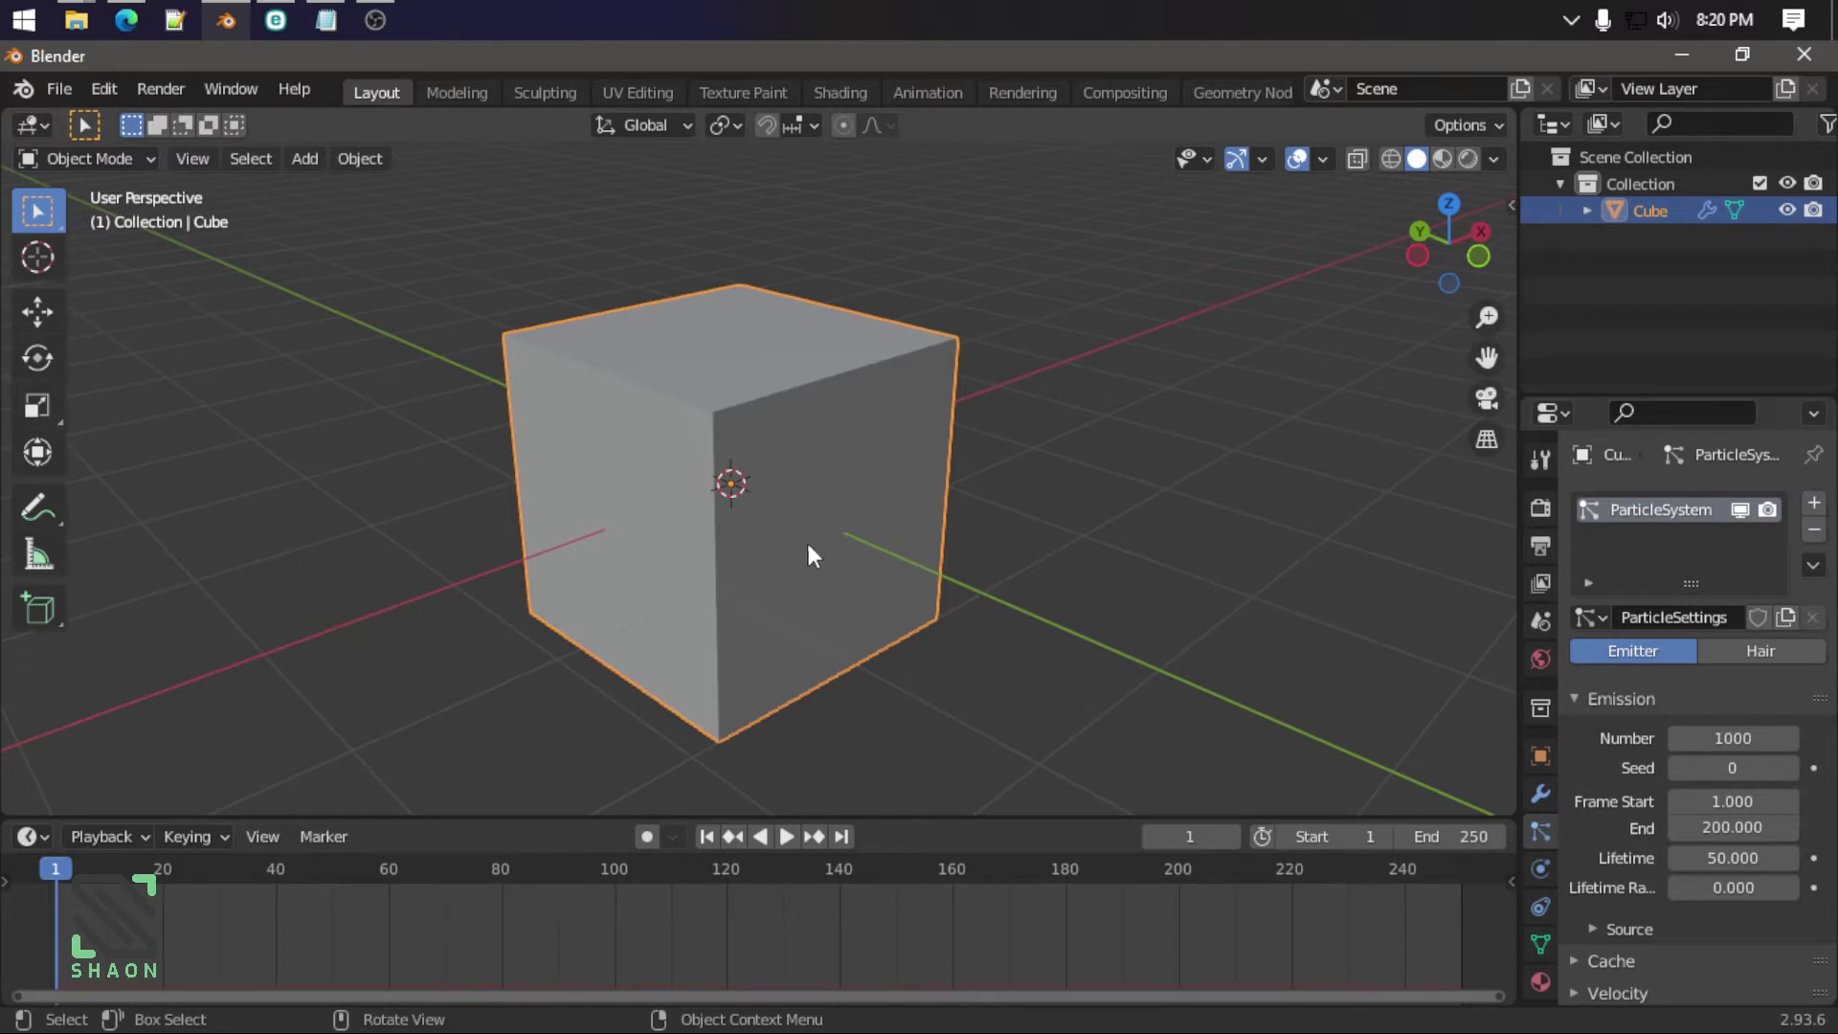
Step: Play the animation to preview particle emission, then rewind to frame 1
left_click(787, 837)
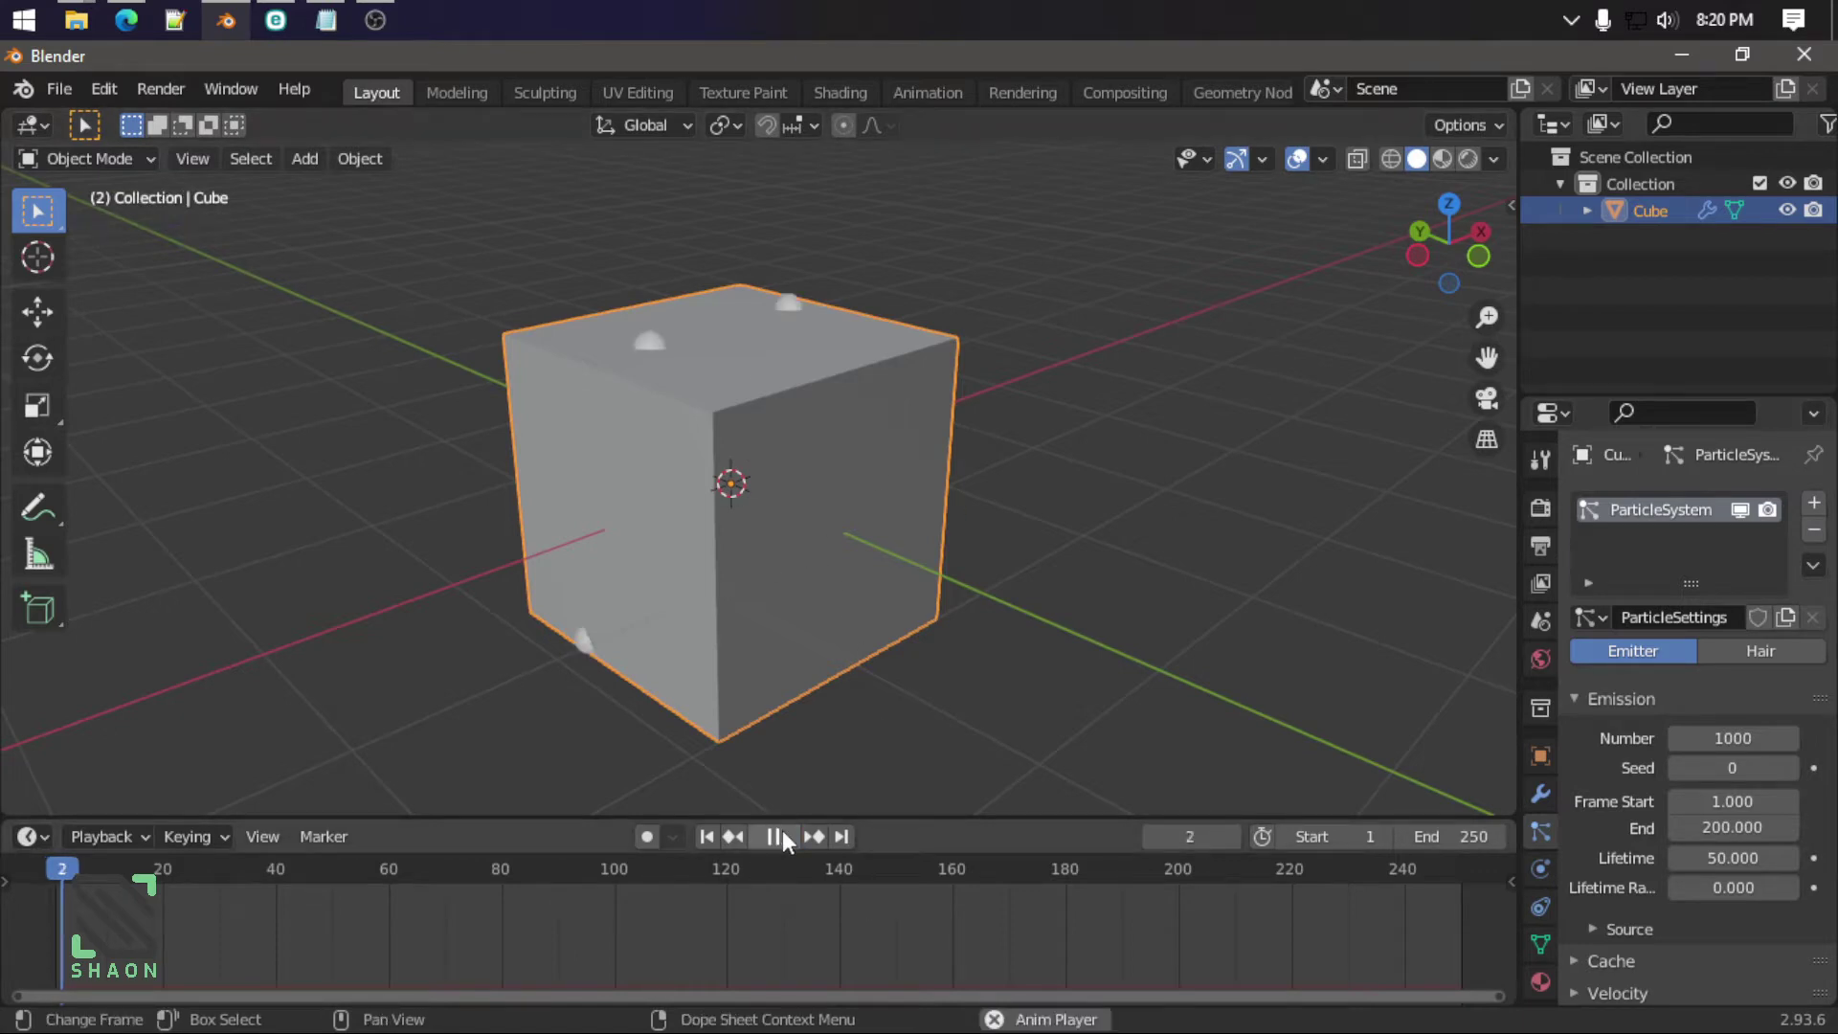
left_click(784, 837)
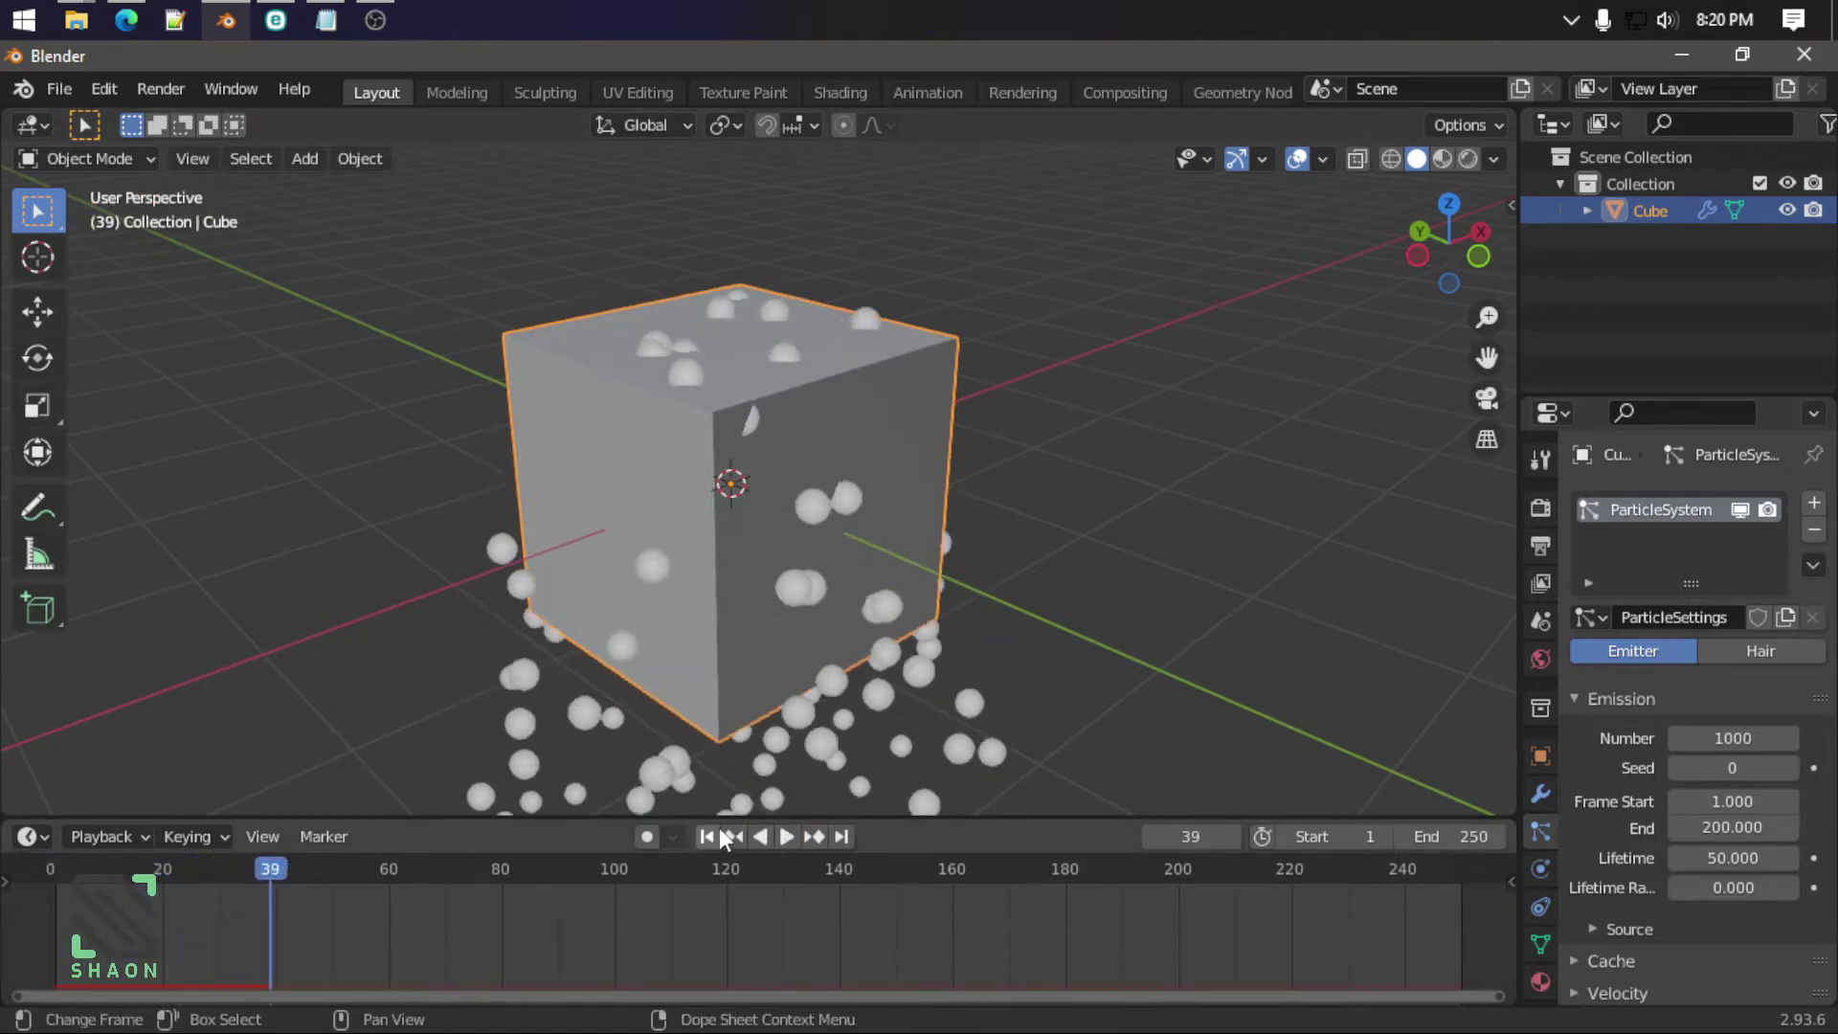
left_click(709, 836)
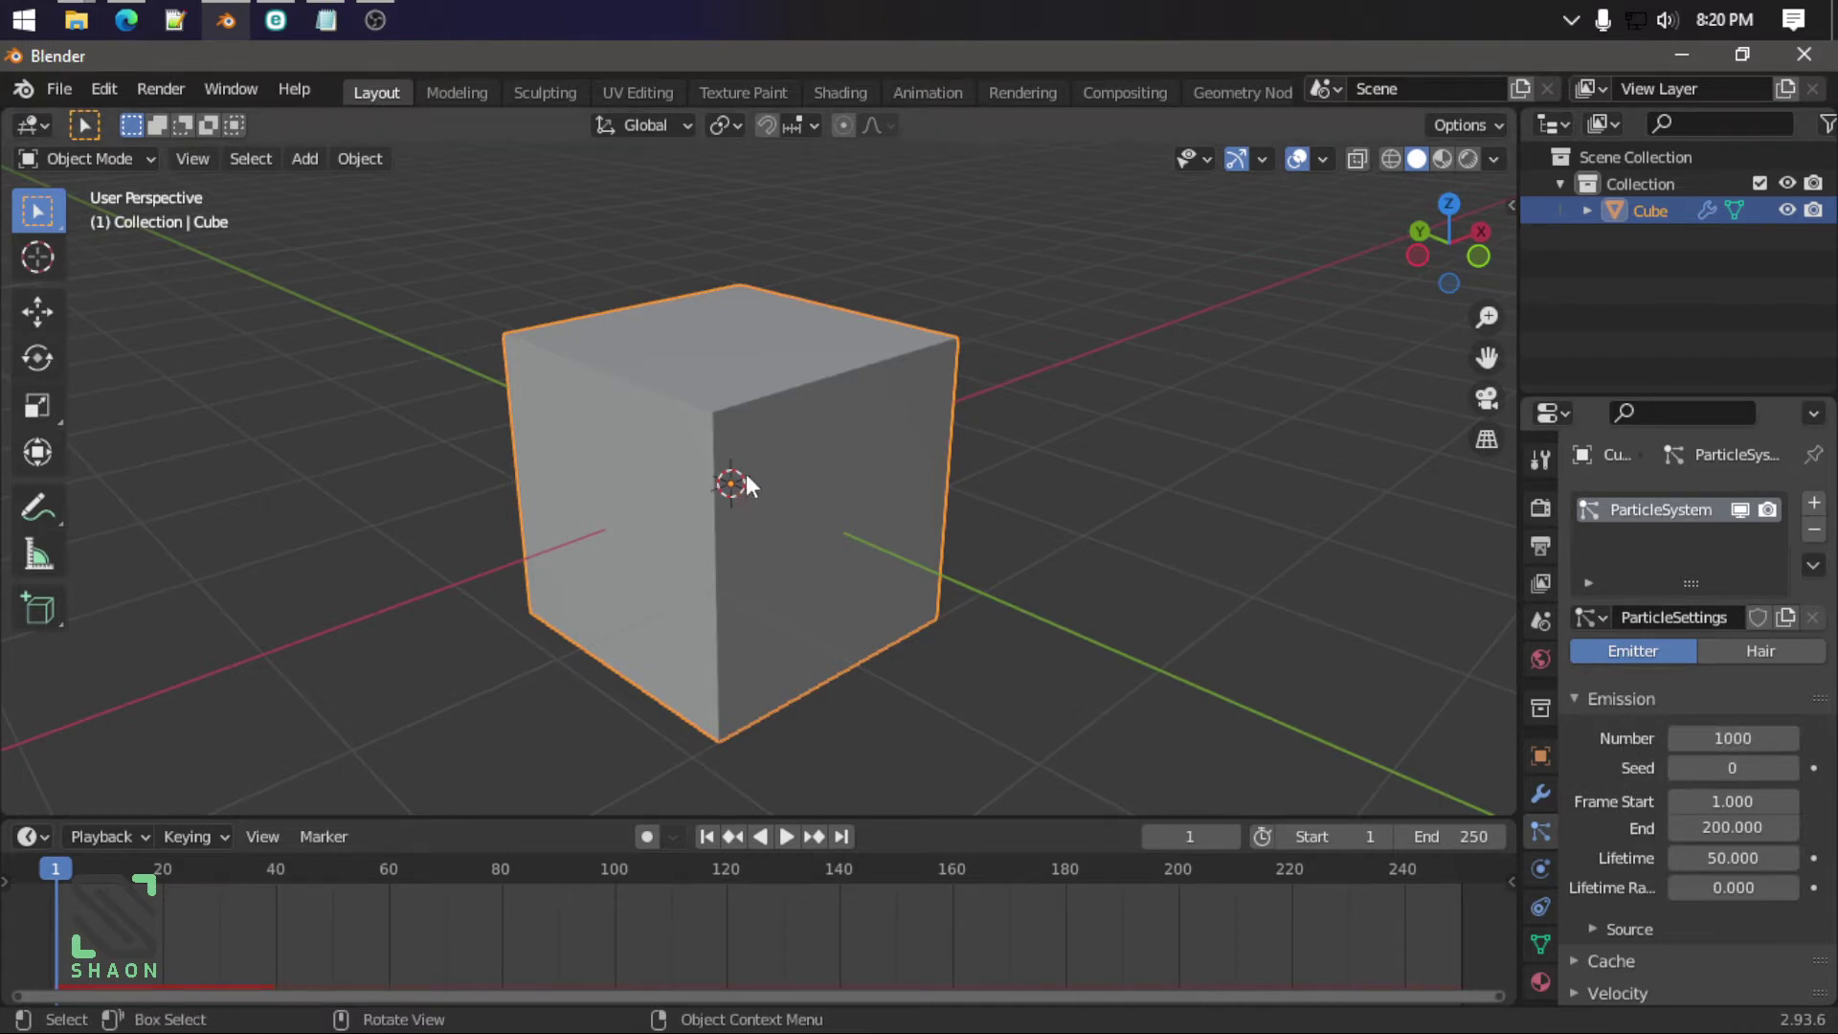
key("space")
key("space")
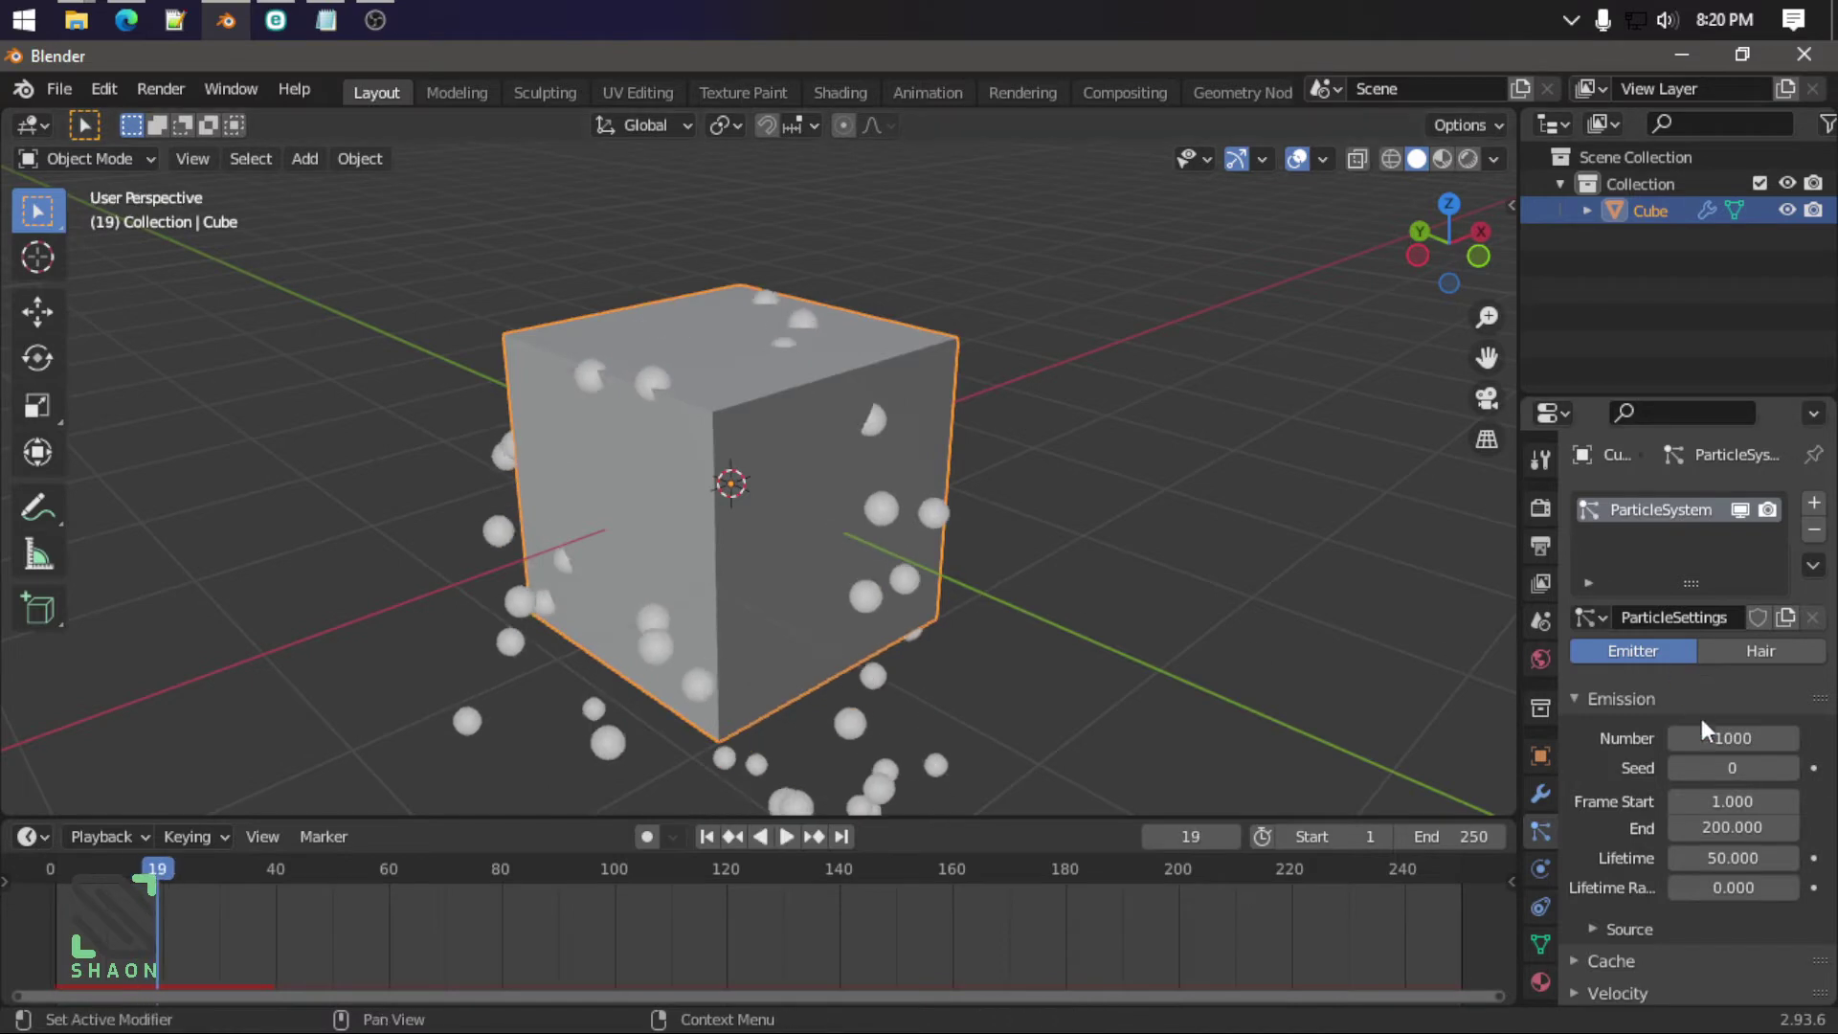
Step: Set the particle Emission Number to 10 and replay from frame 1
left_click(1724, 737)
type("0")
key("Return")
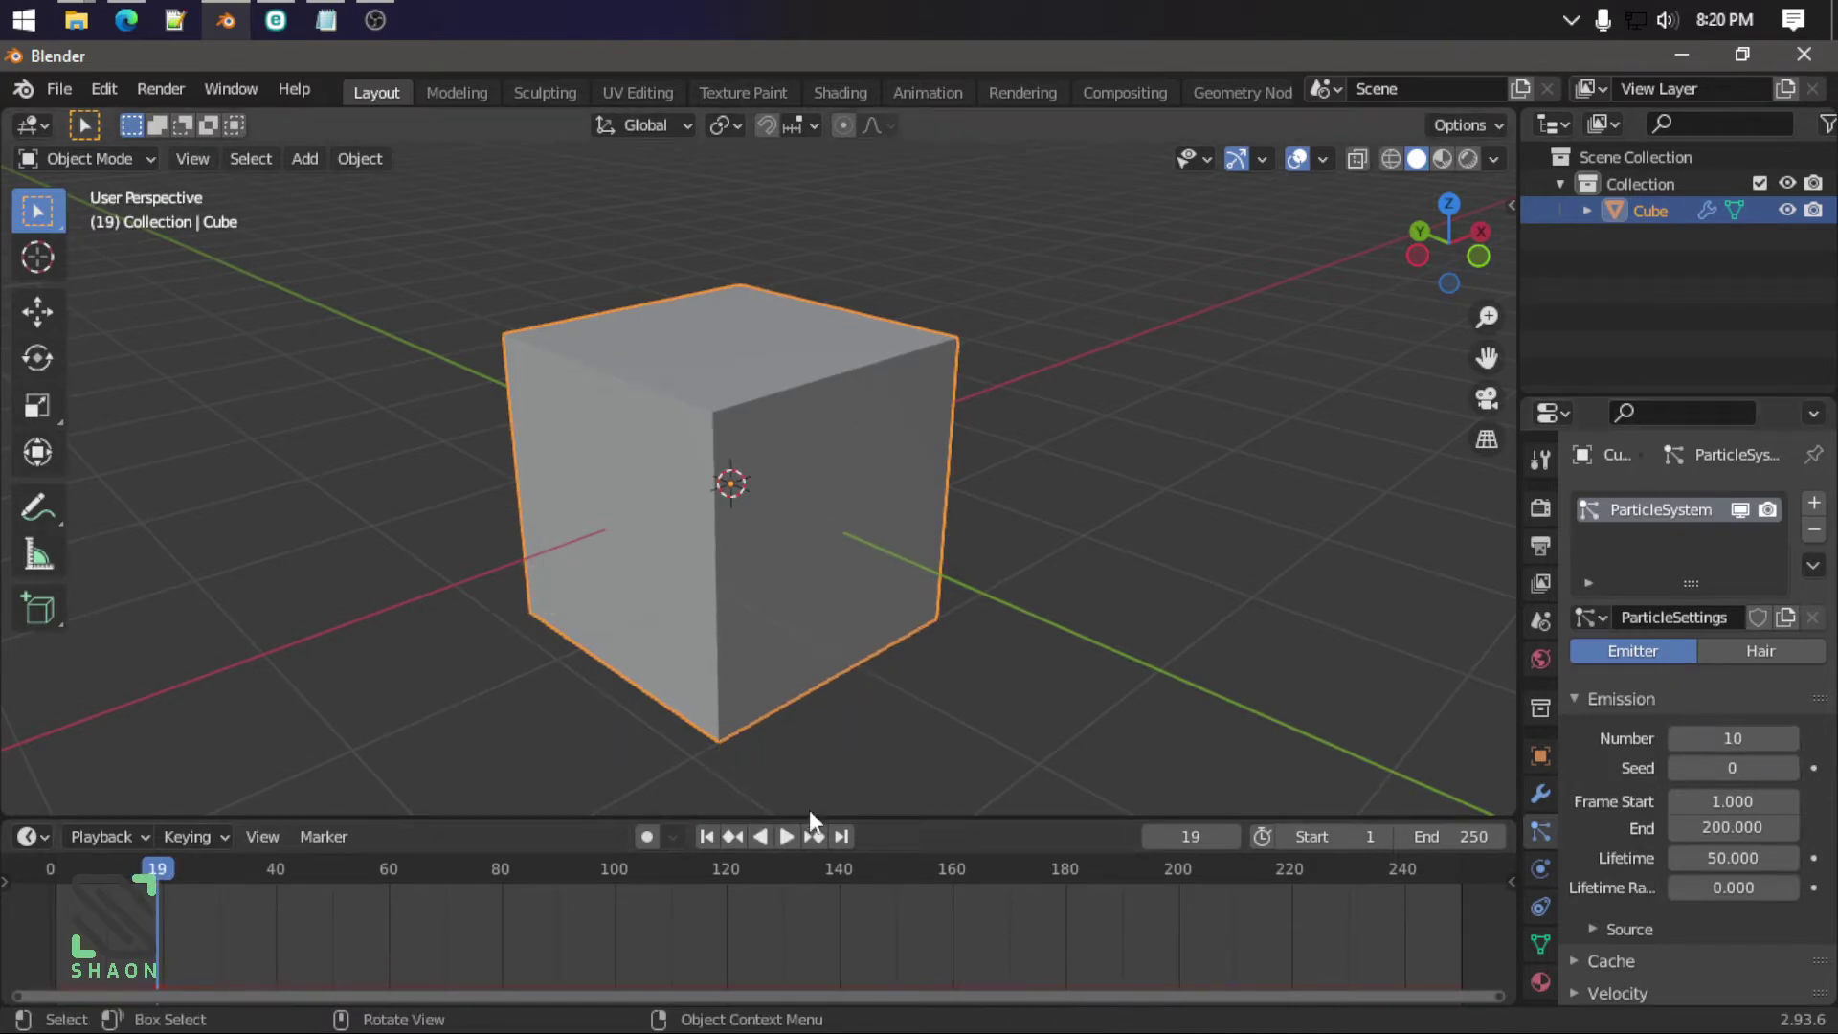
left_click(776, 838)
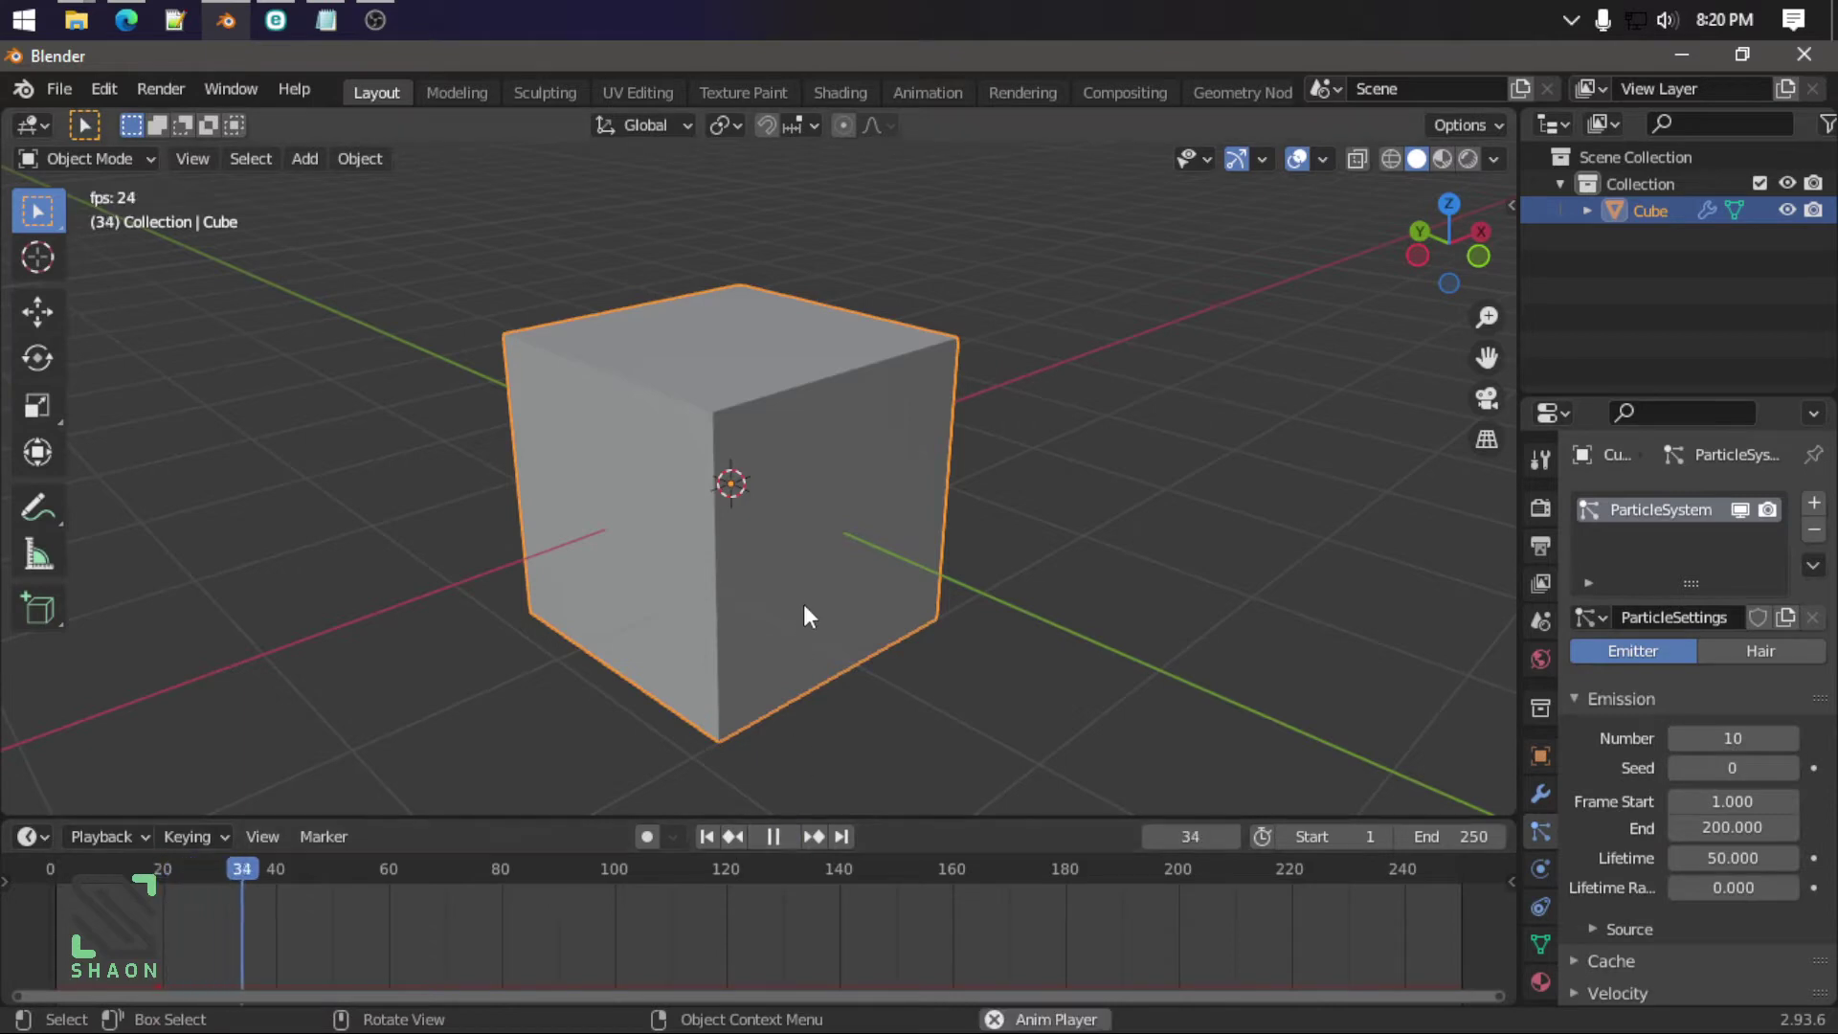
left_click(767, 837)
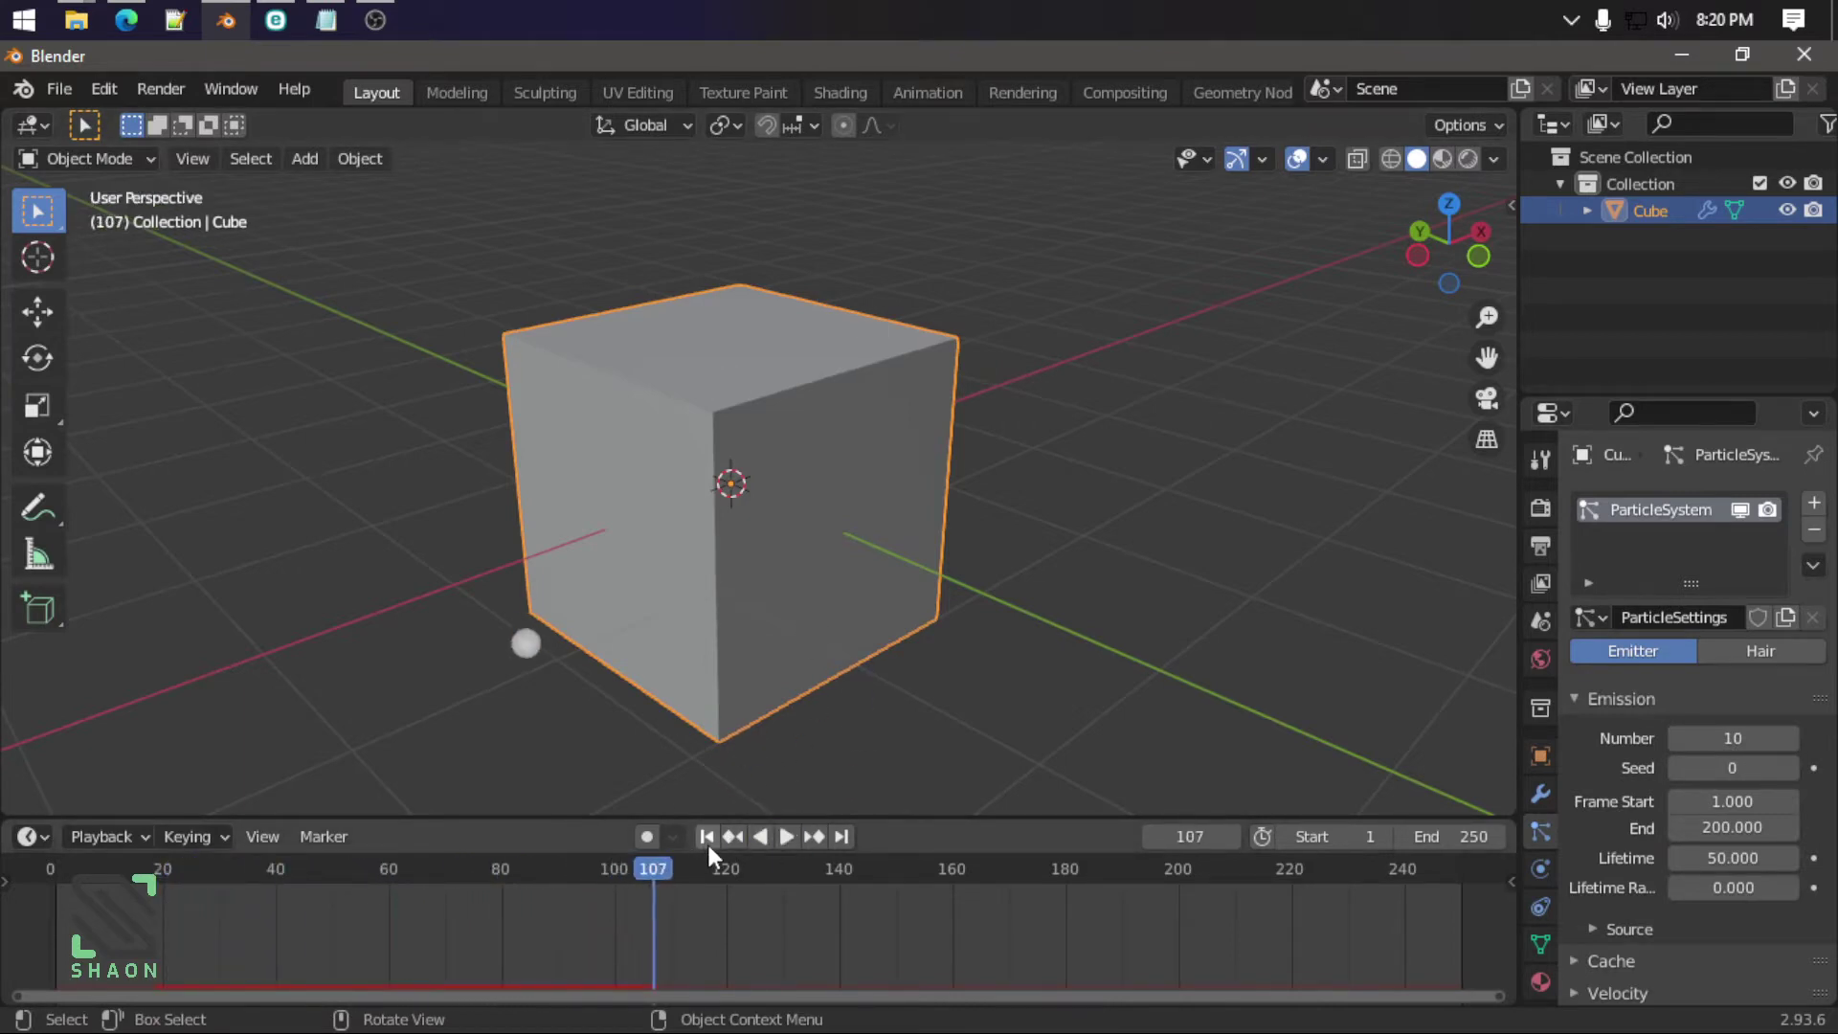
left_click(707, 837)
scroll(1151, 595, "up", 2)
mouse_move(1151, 596)
middle_mouse_down()
mouse_move(1139, 575)
mouse_move(1138, 637)
middle_mouse_up()
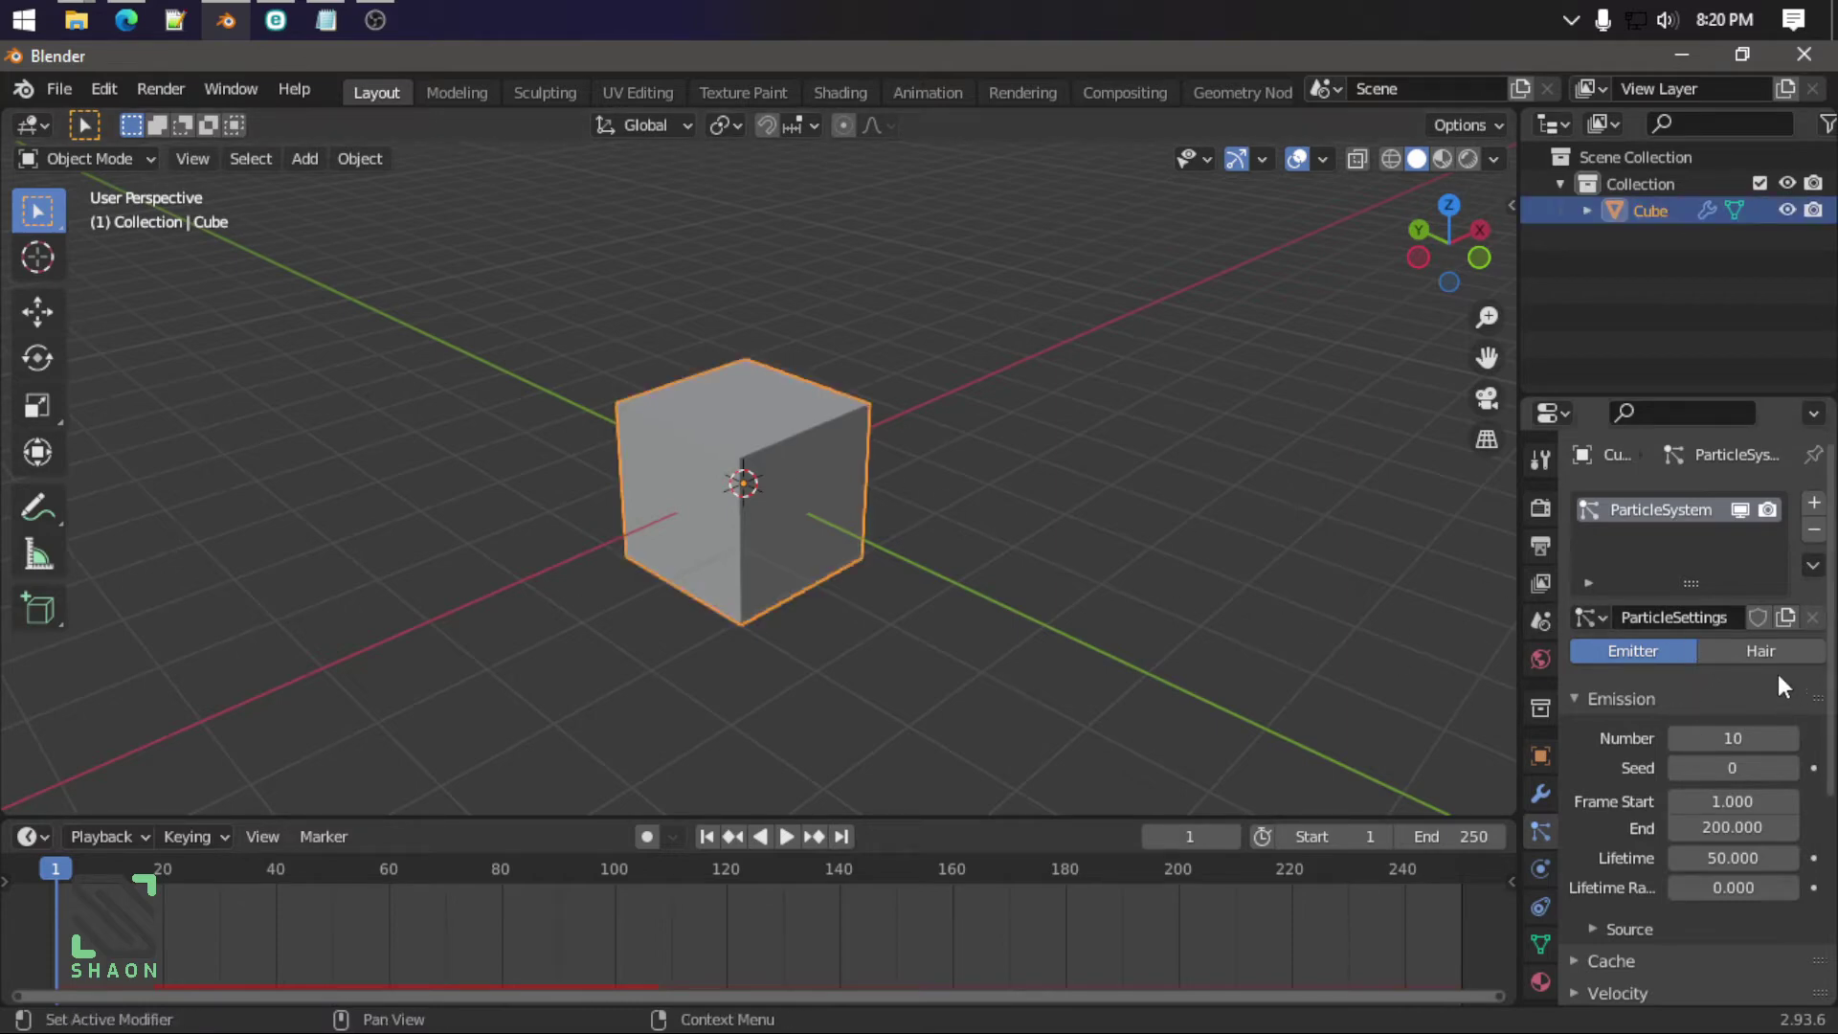
left_click(1749, 650)
mouse_move(900, 639)
middle_mouse_down()
mouse_move(806, 505)
mouse_move(643, 468)
mouse_move(917, 593)
mouse_move(807, 450)
mouse_move(840, 383)
mouse_move(1113, 422)
mouse_move(1180, 582)
mouse_move(895, 461)
mouse_move(775, 464)
mouse_move(887, 611)
mouse_move(820, 558)
mouse_move(860, 503)
mouse_move(960, 555)
middle_mouse_up()
scroll(917, 593, "up", 4)
mouse_move(821, 361)
middle_mouse_down()
mouse_move(829, 390)
mouse_move(1132, 649)
middle_mouse_up()
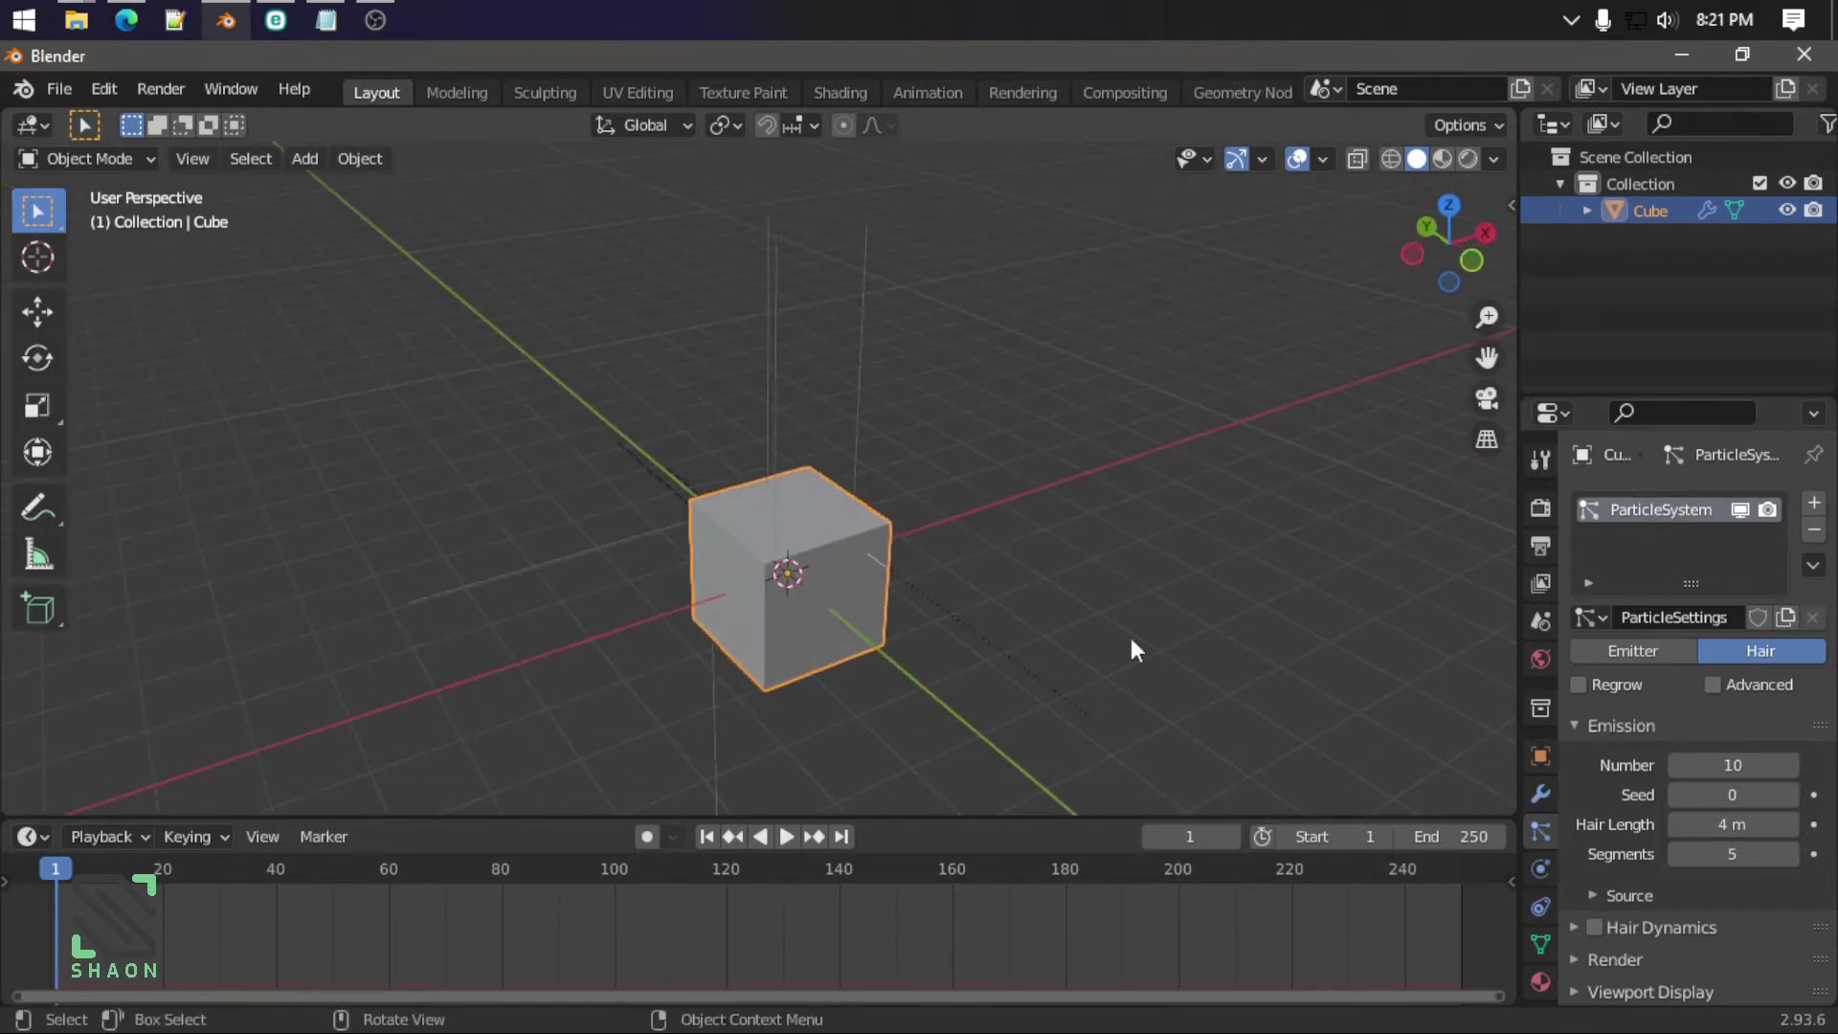
double_click(1735, 765)
type("1")
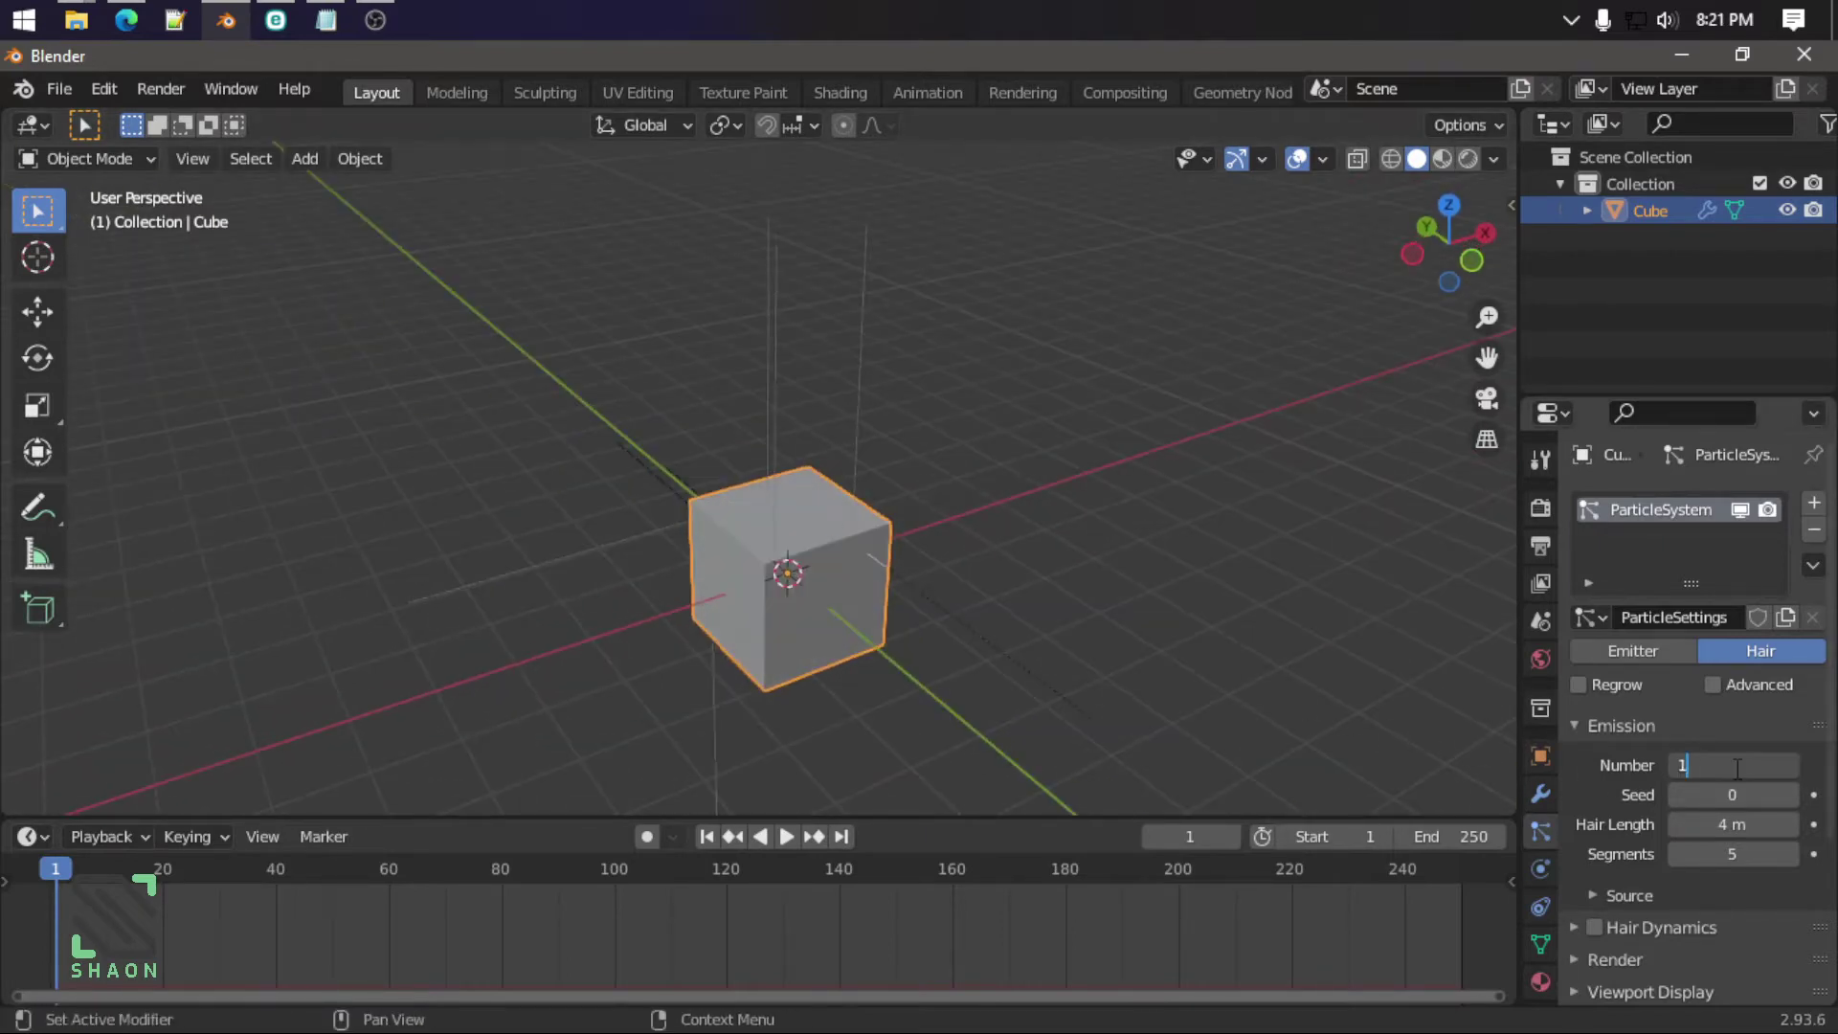
key("Return")
mouse_move(958, 747)
middle_mouse_down()
mouse_move(1089, 555)
mouse_move(968, 641)
middle_mouse_up()
scroll(968, 603, "up", 5)
scroll(1013, 550, "down", 5)
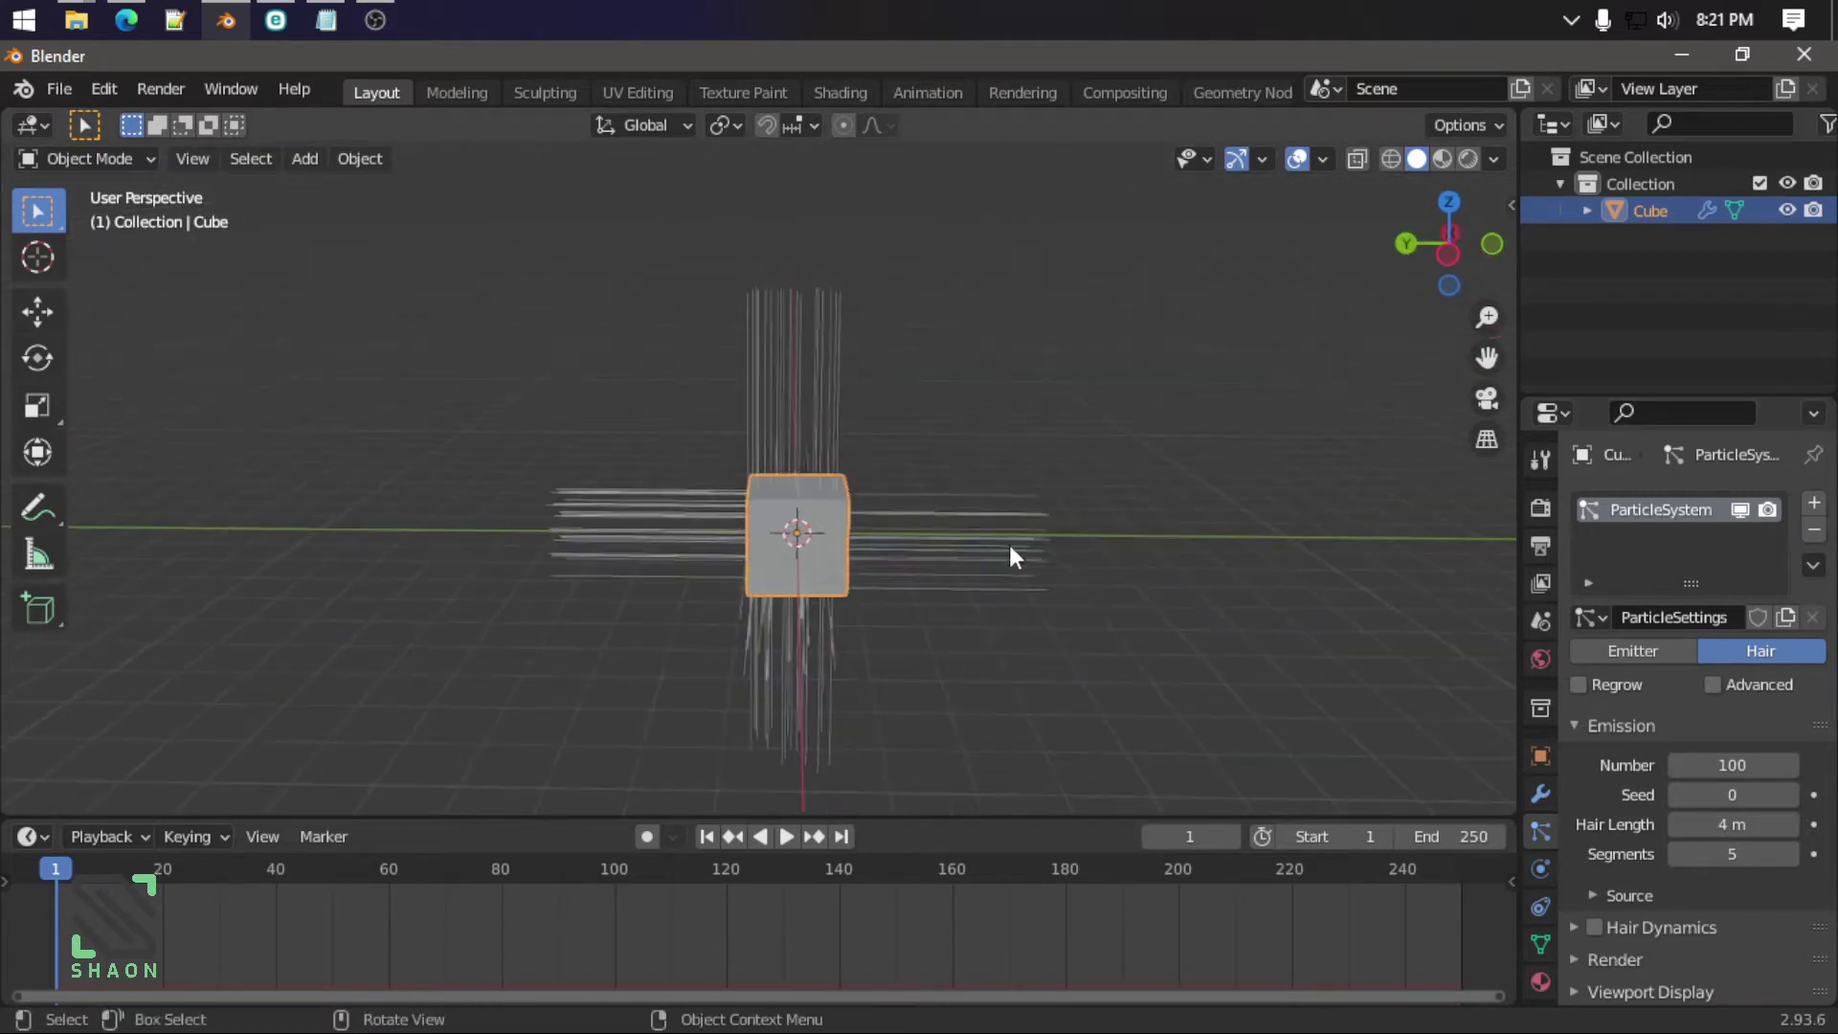
mouse_move(1013, 550)
middle_mouse_down()
mouse_move(683, 383)
mouse_move(806, 613)
mouse_move(866, 603)
mouse_move(992, 666)
mouse_move(1186, 662)
mouse_move(1320, 618)
mouse_move(1048, 638)
middle_mouse_up()
scroll(843, 584, "up", 4)
mouse_move(1181, 607)
middle_mouse_down()
mouse_move(690, 542)
mouse_move(948, 681)
mouse_move(957, 555)
mouse_move(912, 594)
mouse_move(852, 547)
middle_mouse_up()
scroll(860, 598, "down", 2)
mouse_move(812, 445)
middle_mouse_down()
mouse_move(977, 595)
mouse_move(910, 546)
mouse_move(1101, 478)
middle_mouse_up()
left_click_drag(1520, 430, 1386, 430)
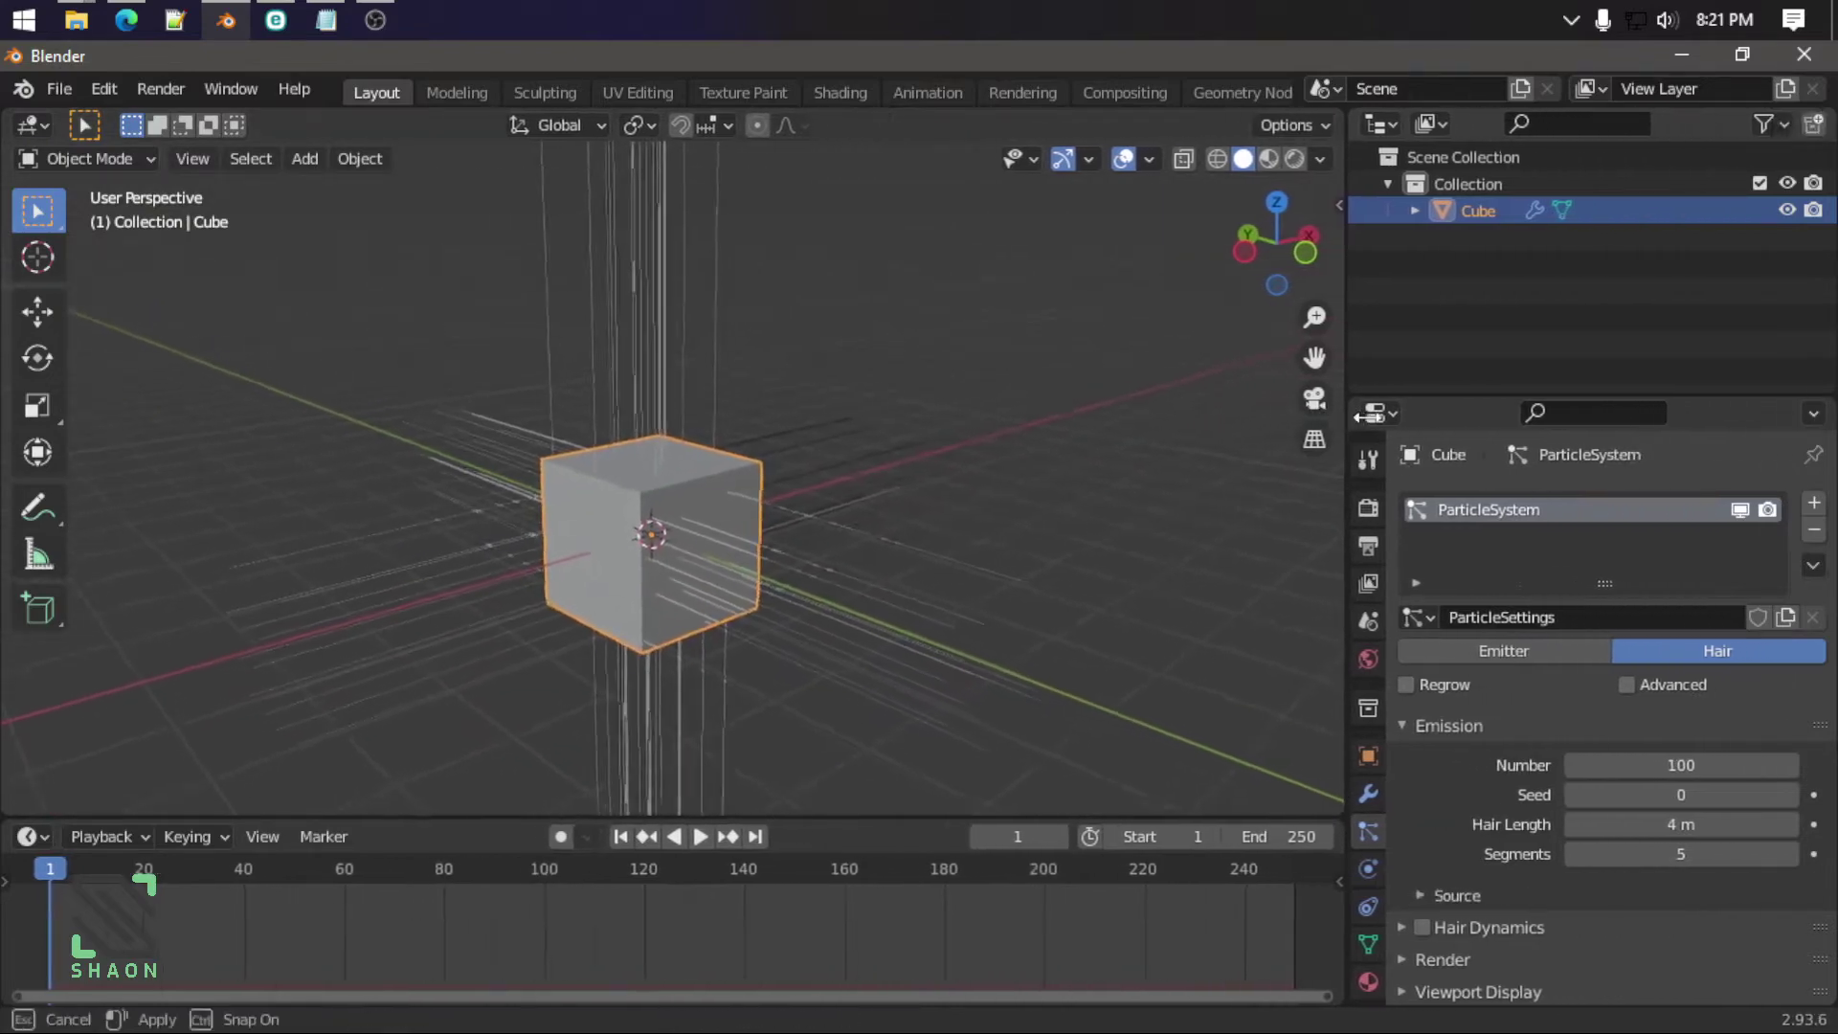
mouse_move(1089, 435)
middle_mouse_down()
mouse_move(931, 567)
mouse_move(927, 464)
mouse_move(792, 562)
mouse_move(484, 562)
mouse_move(557, 537)
middle_mouse_up()
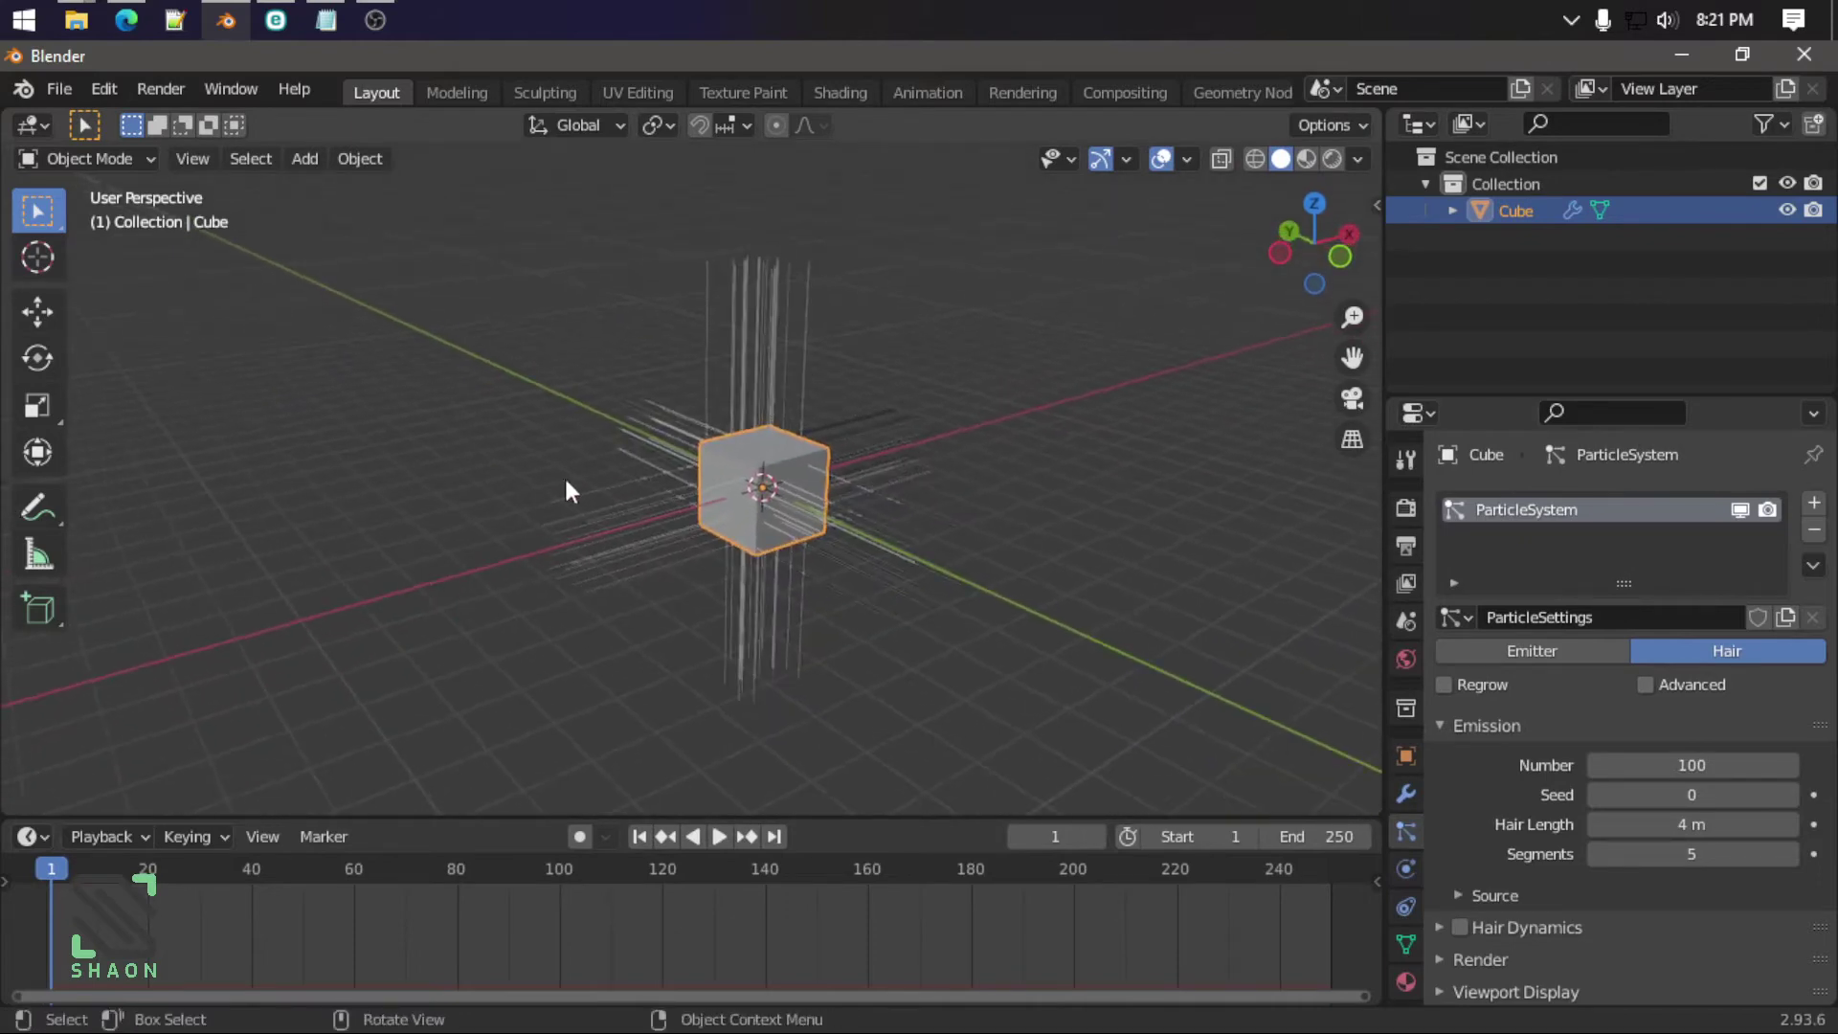
mouse_move(858, 664)
middle_mouse_down()
mouse_move(866, 645)
mouse_move(781, 644)
middle_mouse_up()
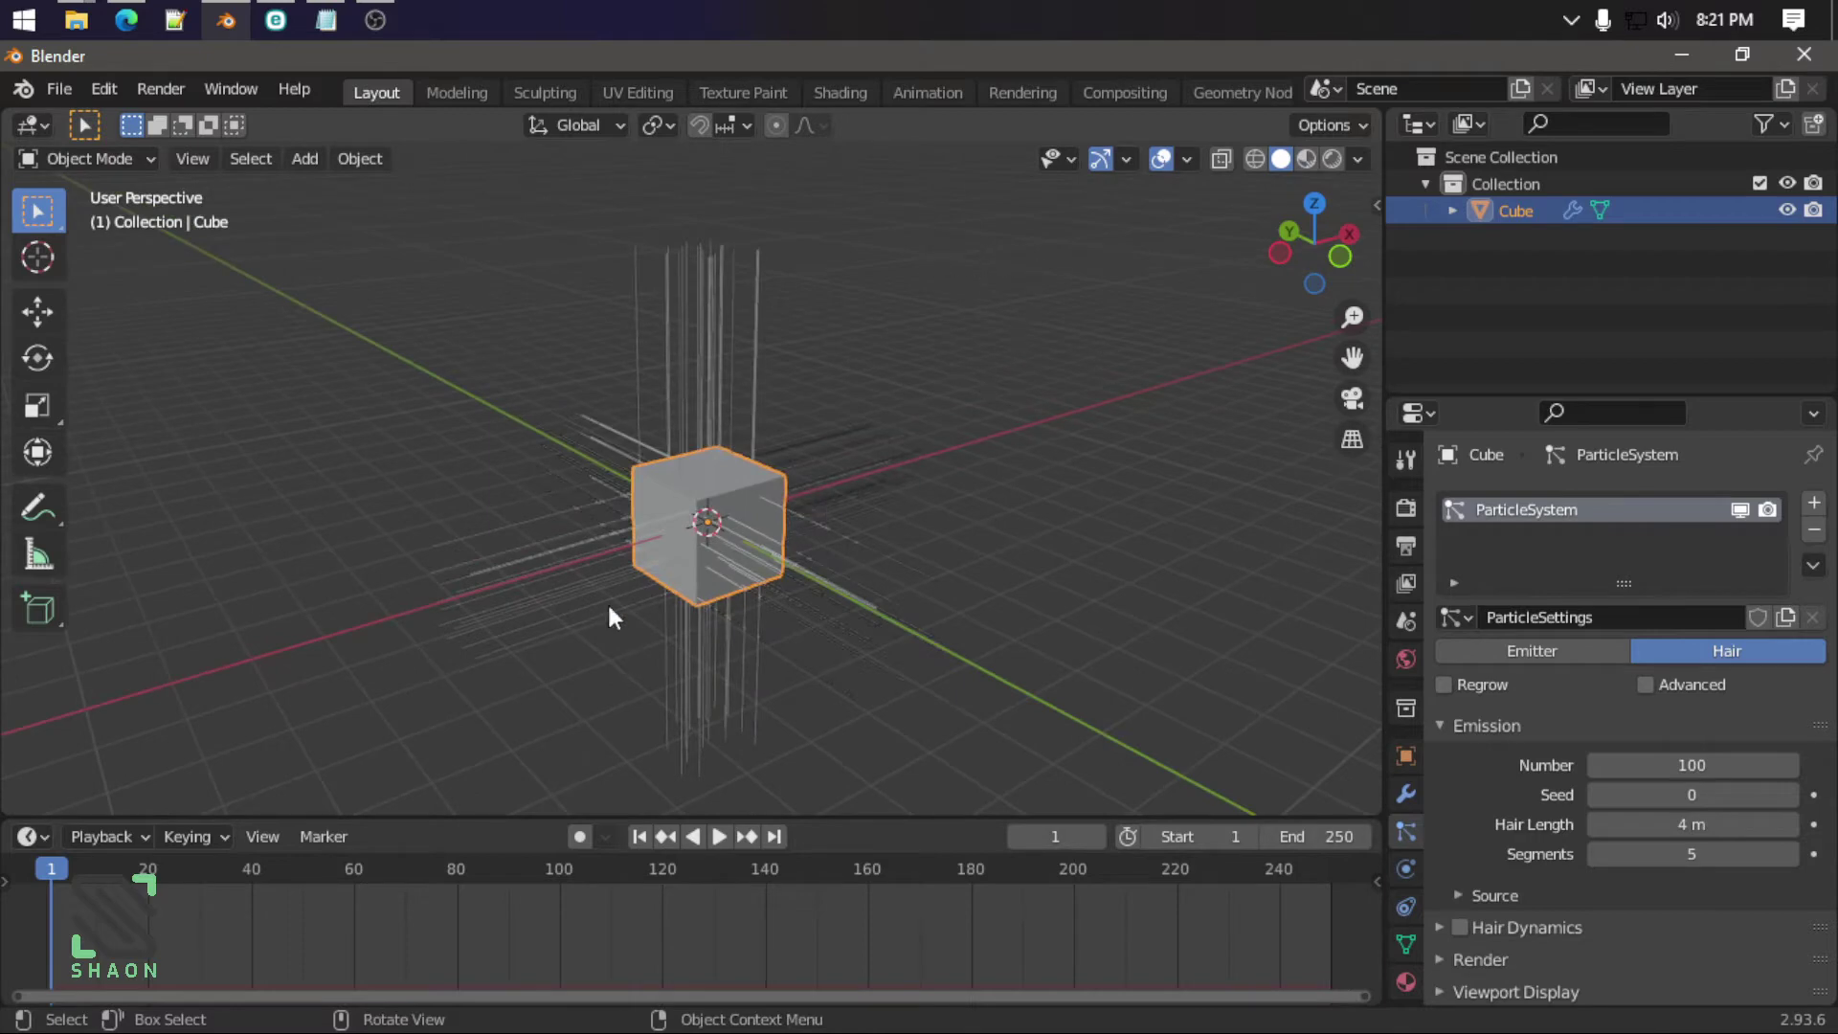
middle_click_drag(945, 621, 874, 613)
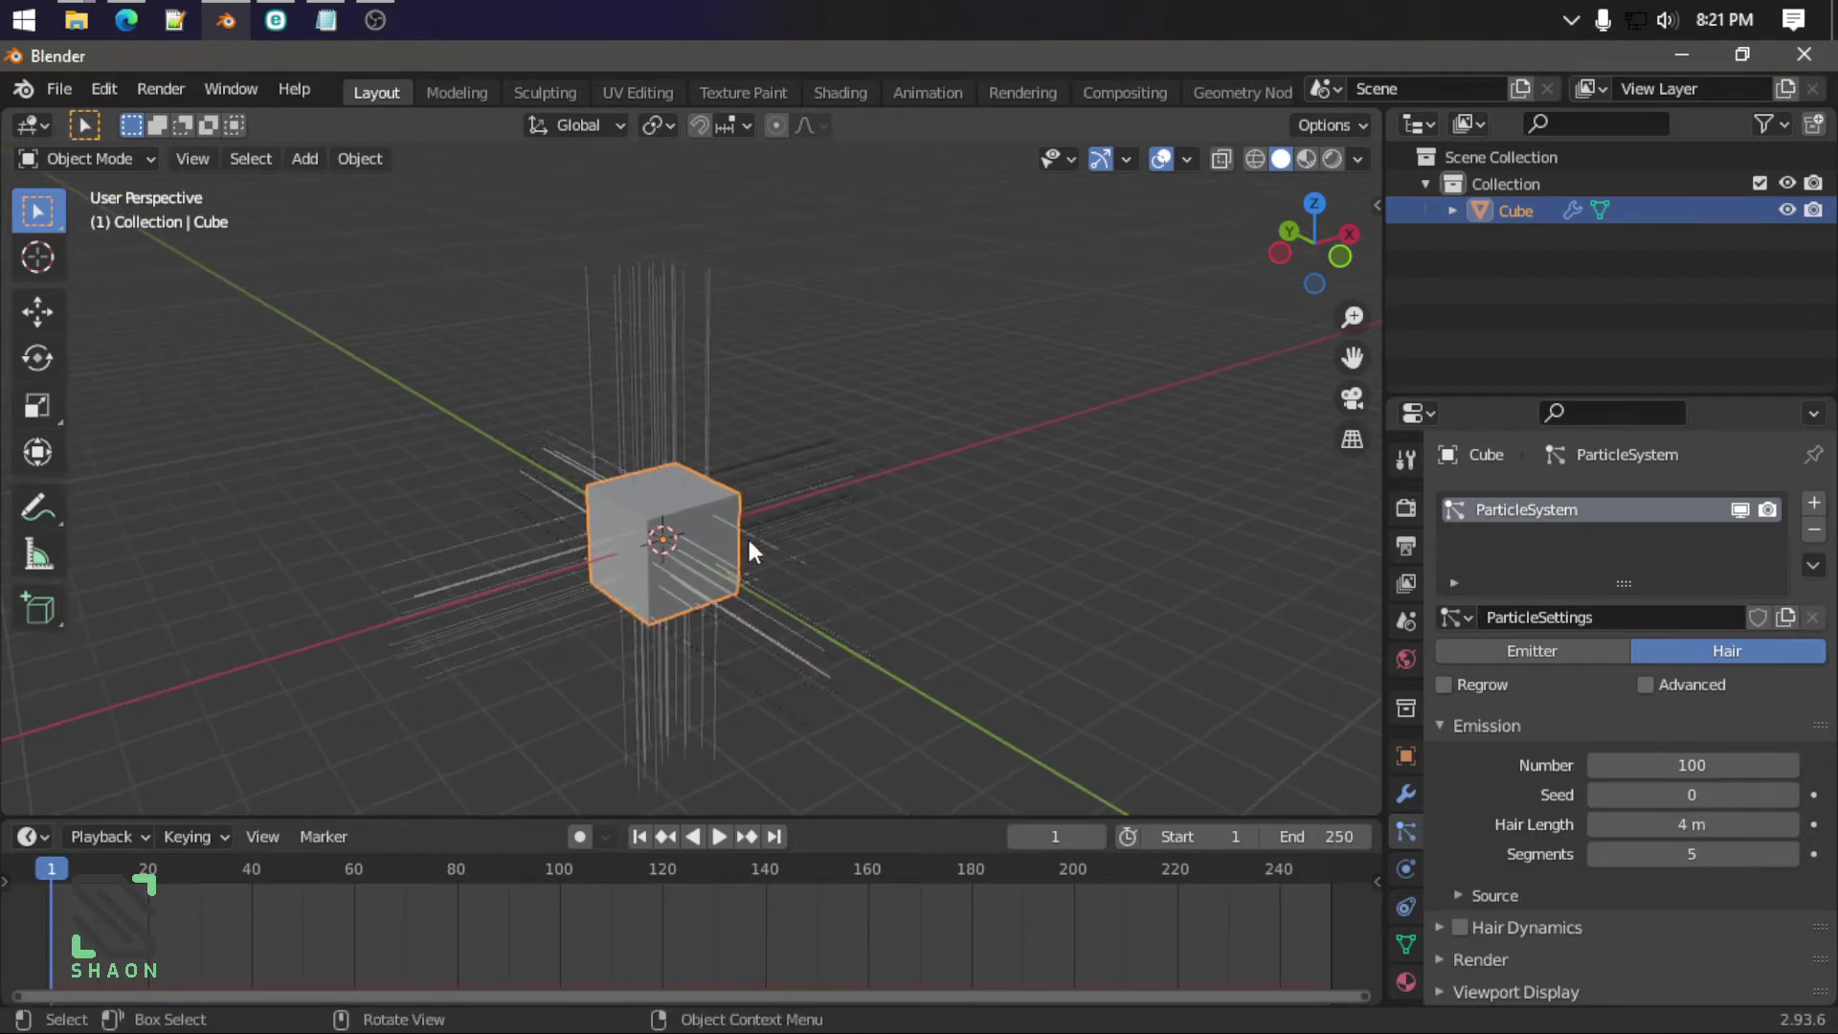
scroll(890, 565, "down", 3)
mouse_move(889, 561)
middle_mouse_down()
mouse_move(798, 603)
mouse_move(1006, 596)
mouse_move(895, 670)
mouse_move(862, 649)
middle_mouse_up()
scroll(799, 604, "up", 3)
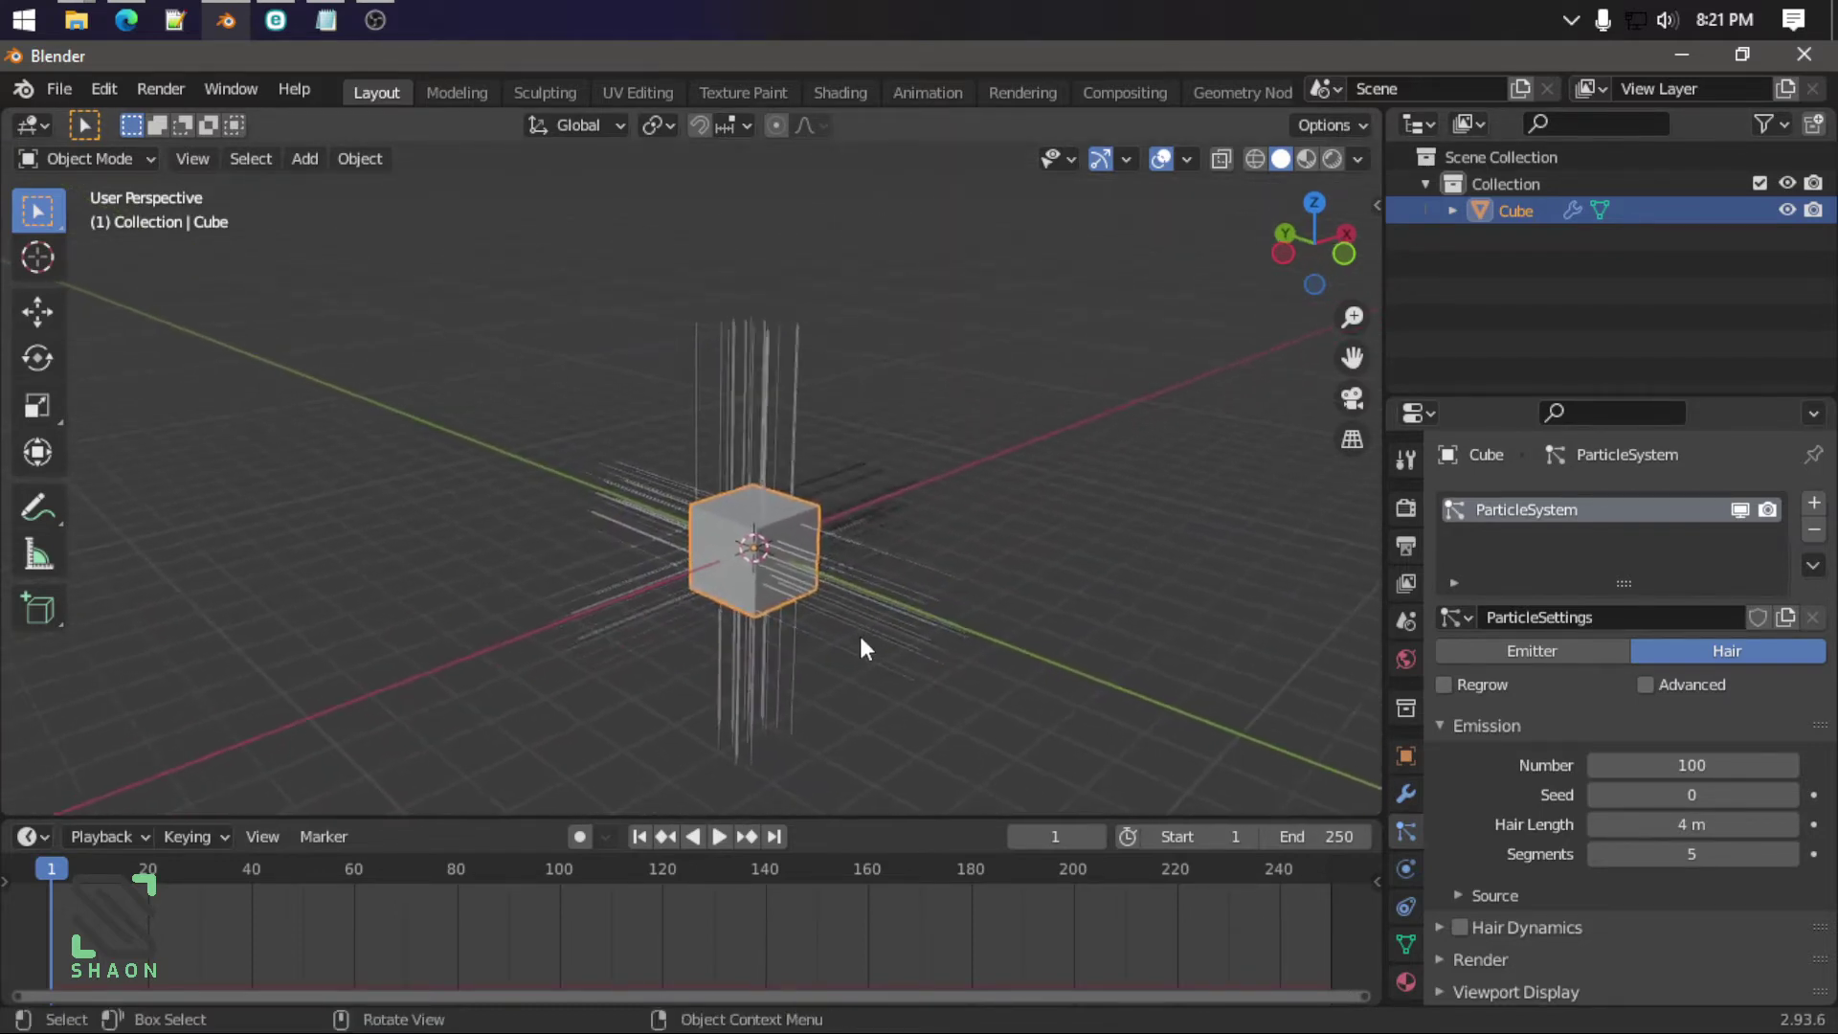
left_click(390, 16)
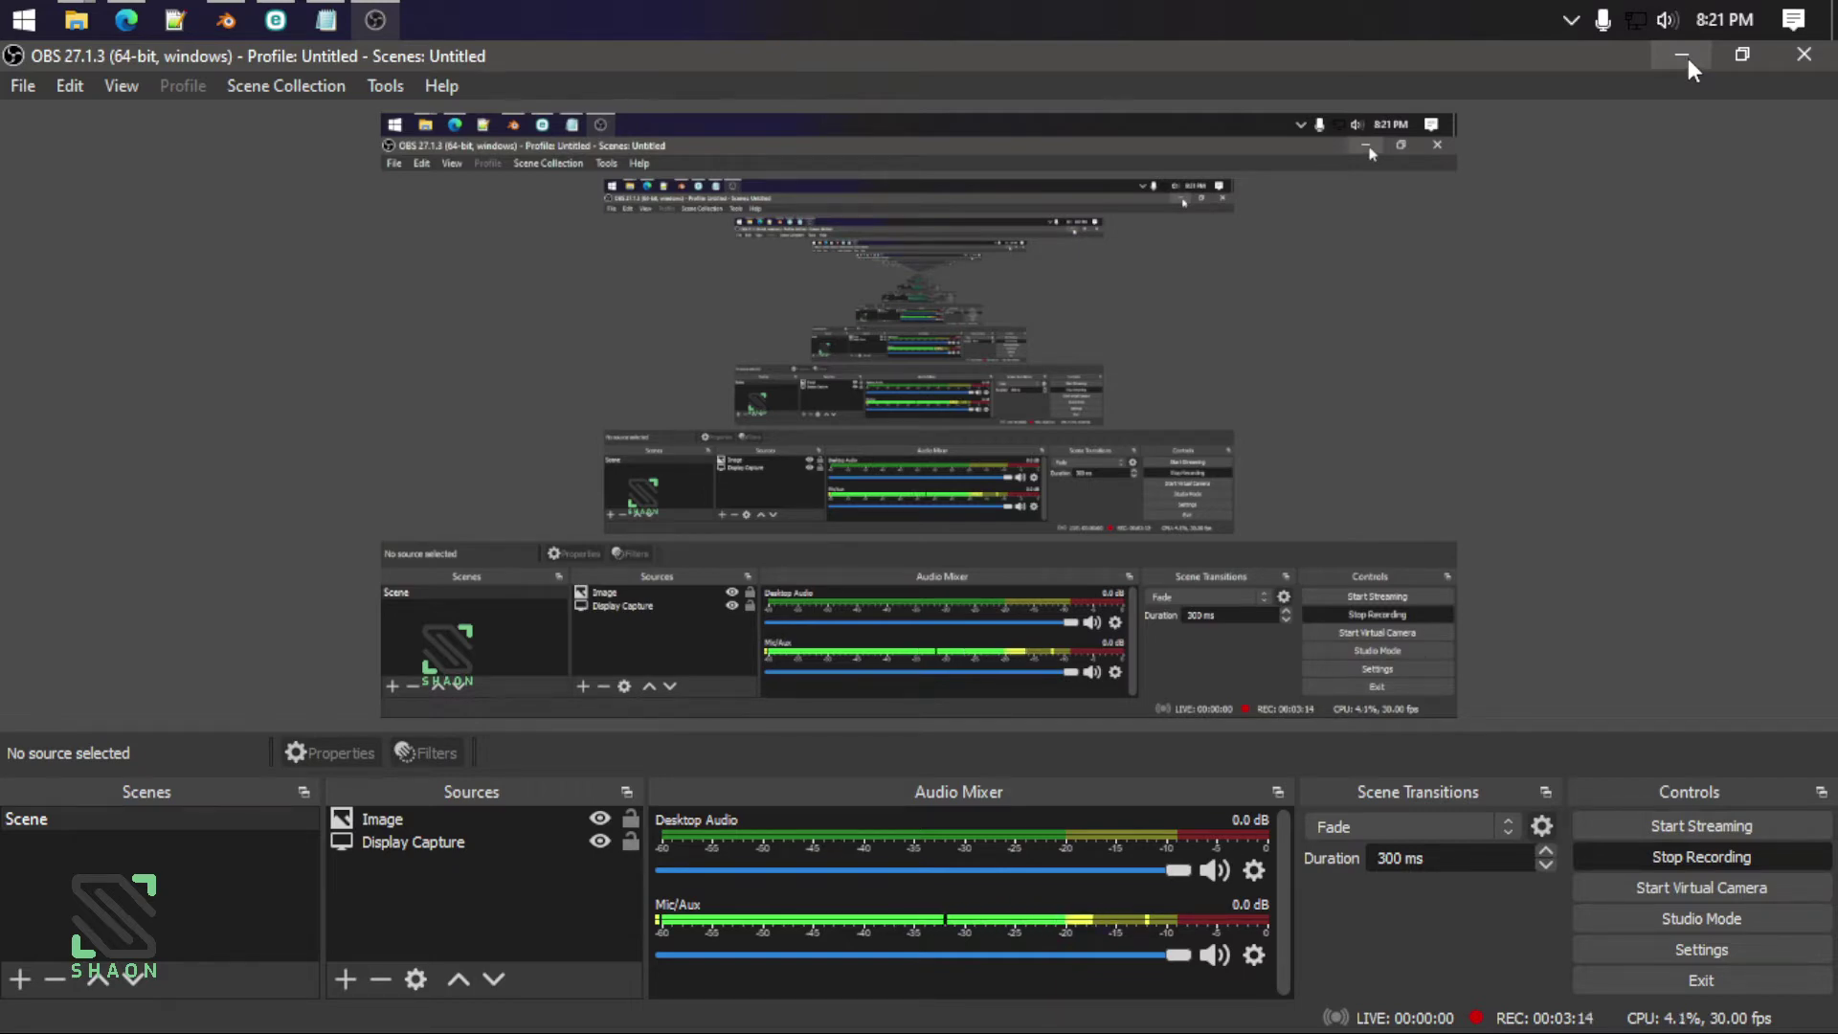
left_click(1683, 56)
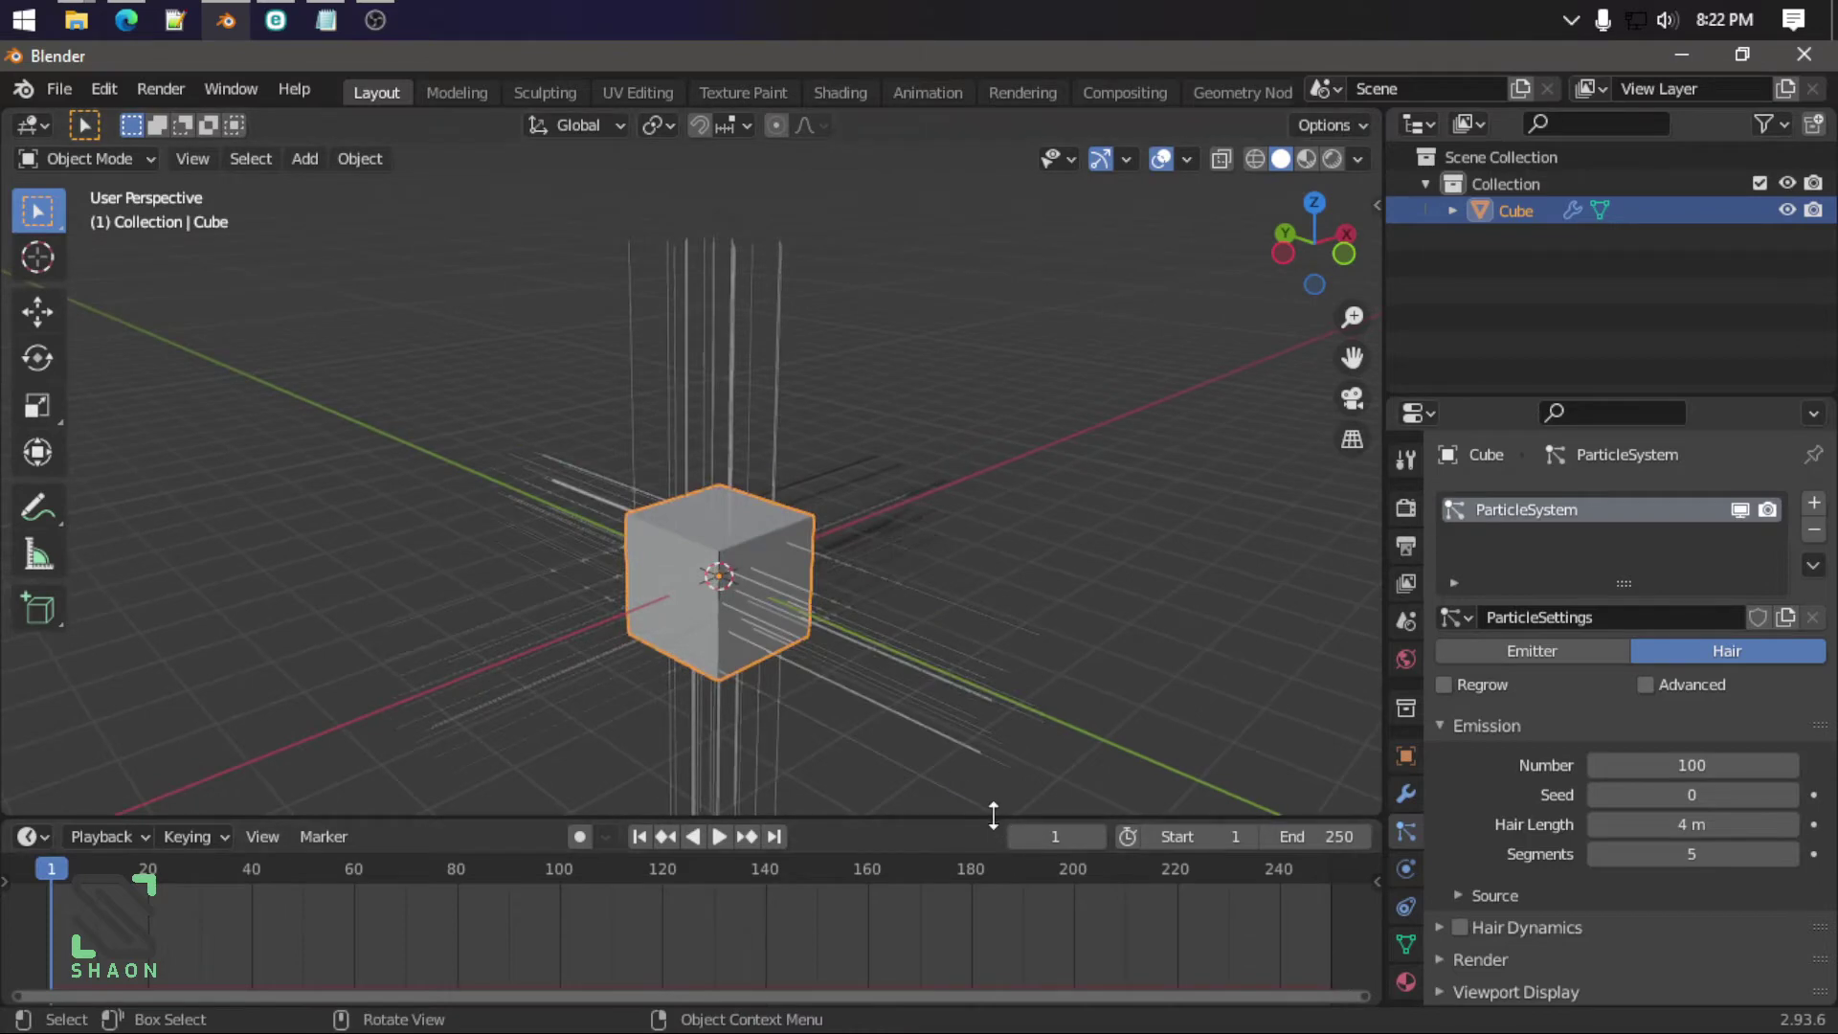
Step: Stop playback on frame 1 and set the hair particle count to 1000
left_click_drag(998, 818, 1021, 835)
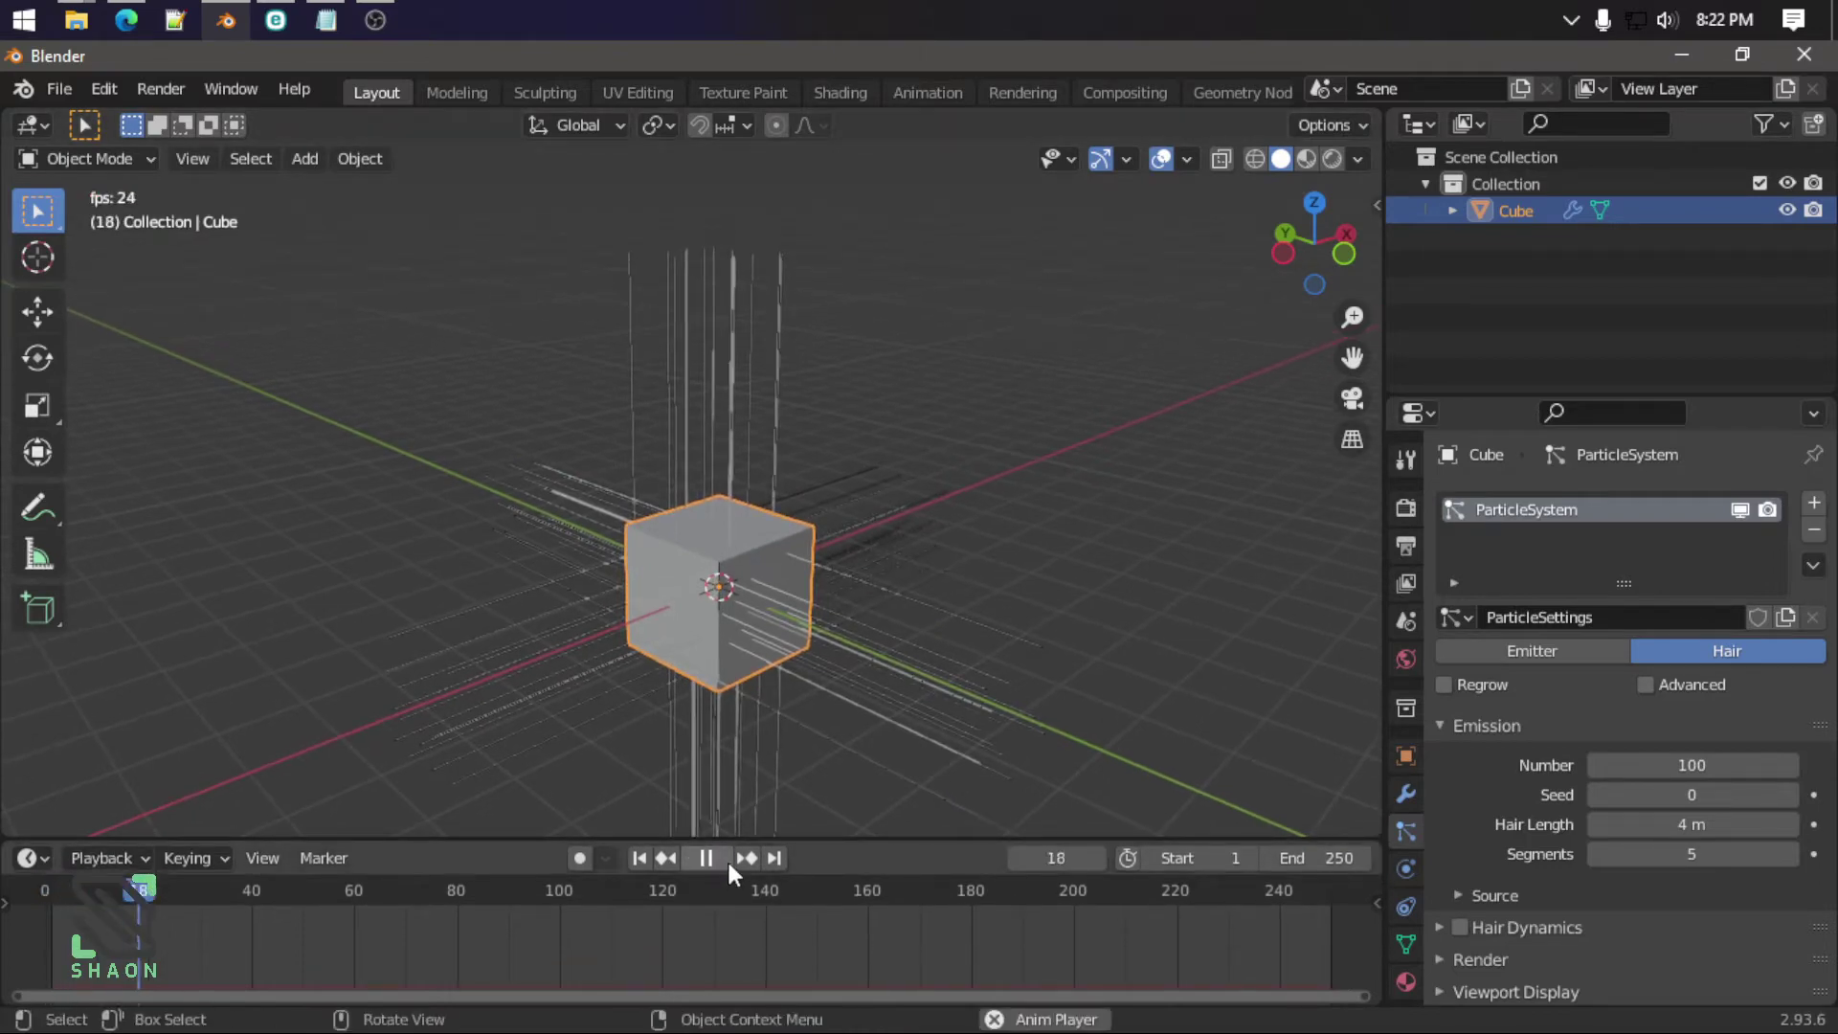
left_click(726, 858)
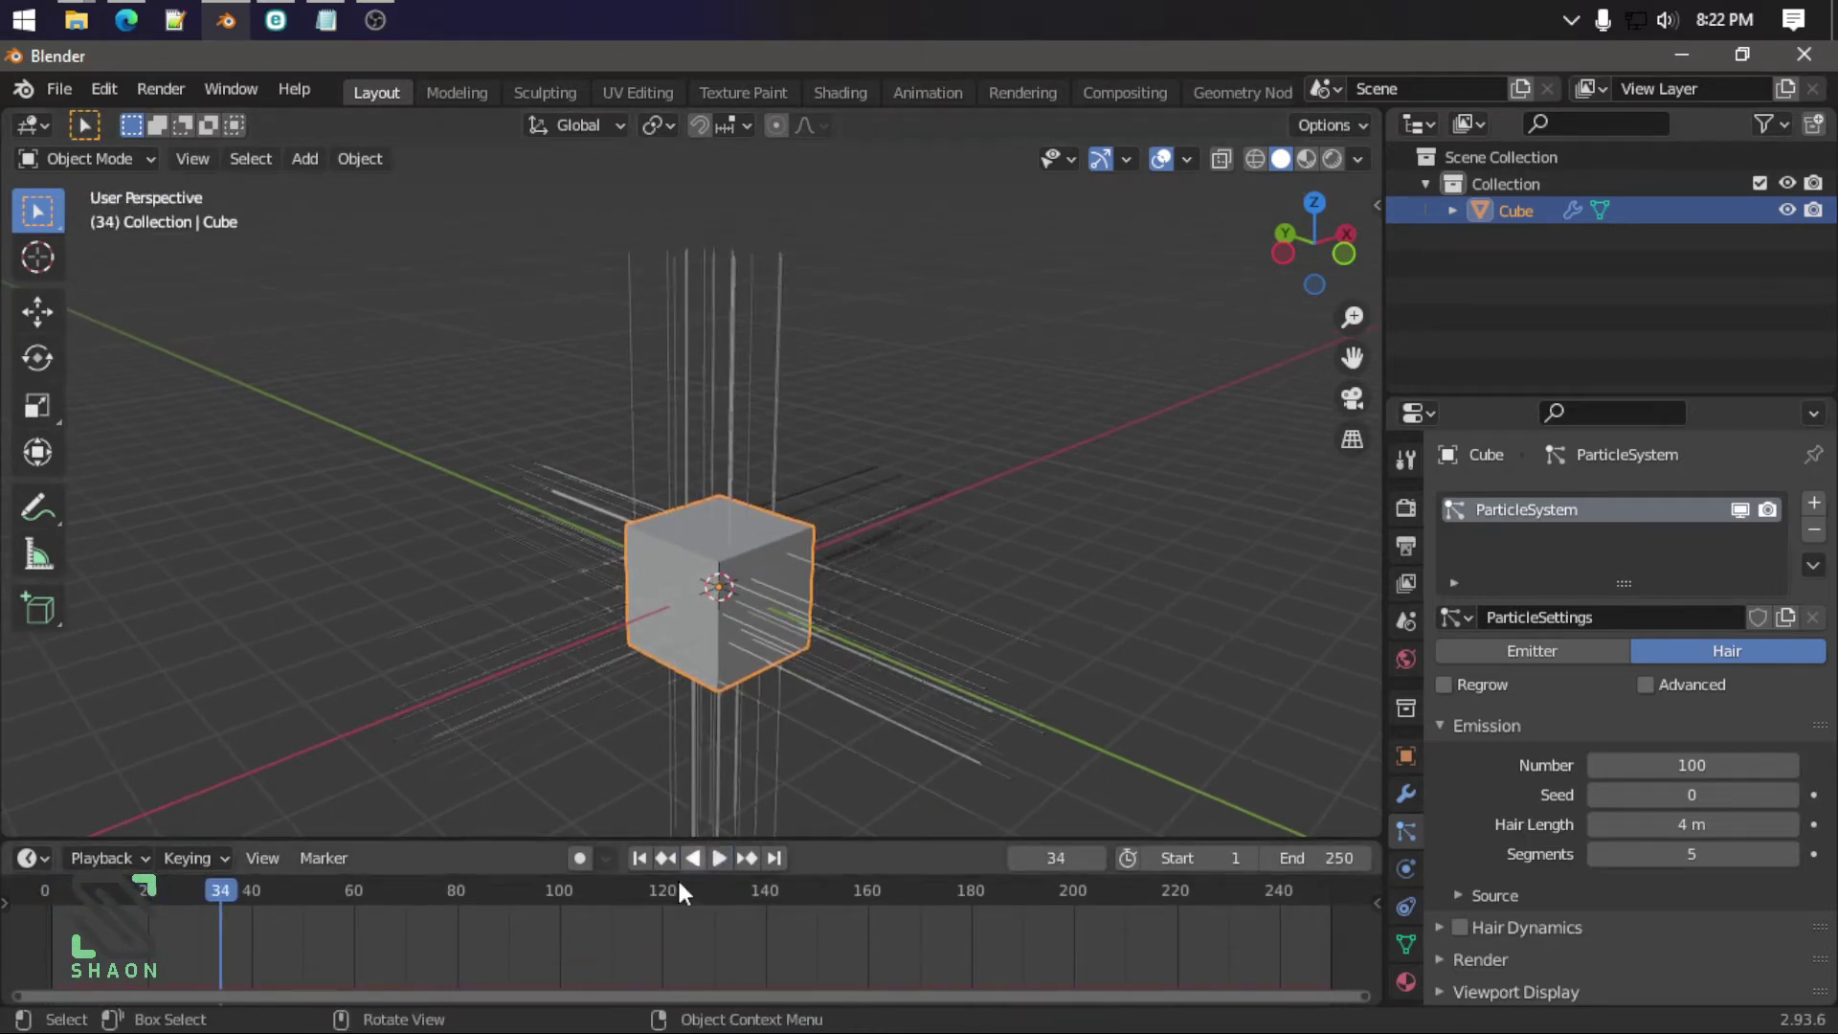
left_click(630, 860)
mouse_move(565, 529)
middle_mouse_down()
mouse_move(727, 588)
mouse_move(859, 534)
mouse_move(928, 648)
mouse_move(935, 578)
mouse_move(870, 790)
middle_mouse_up()
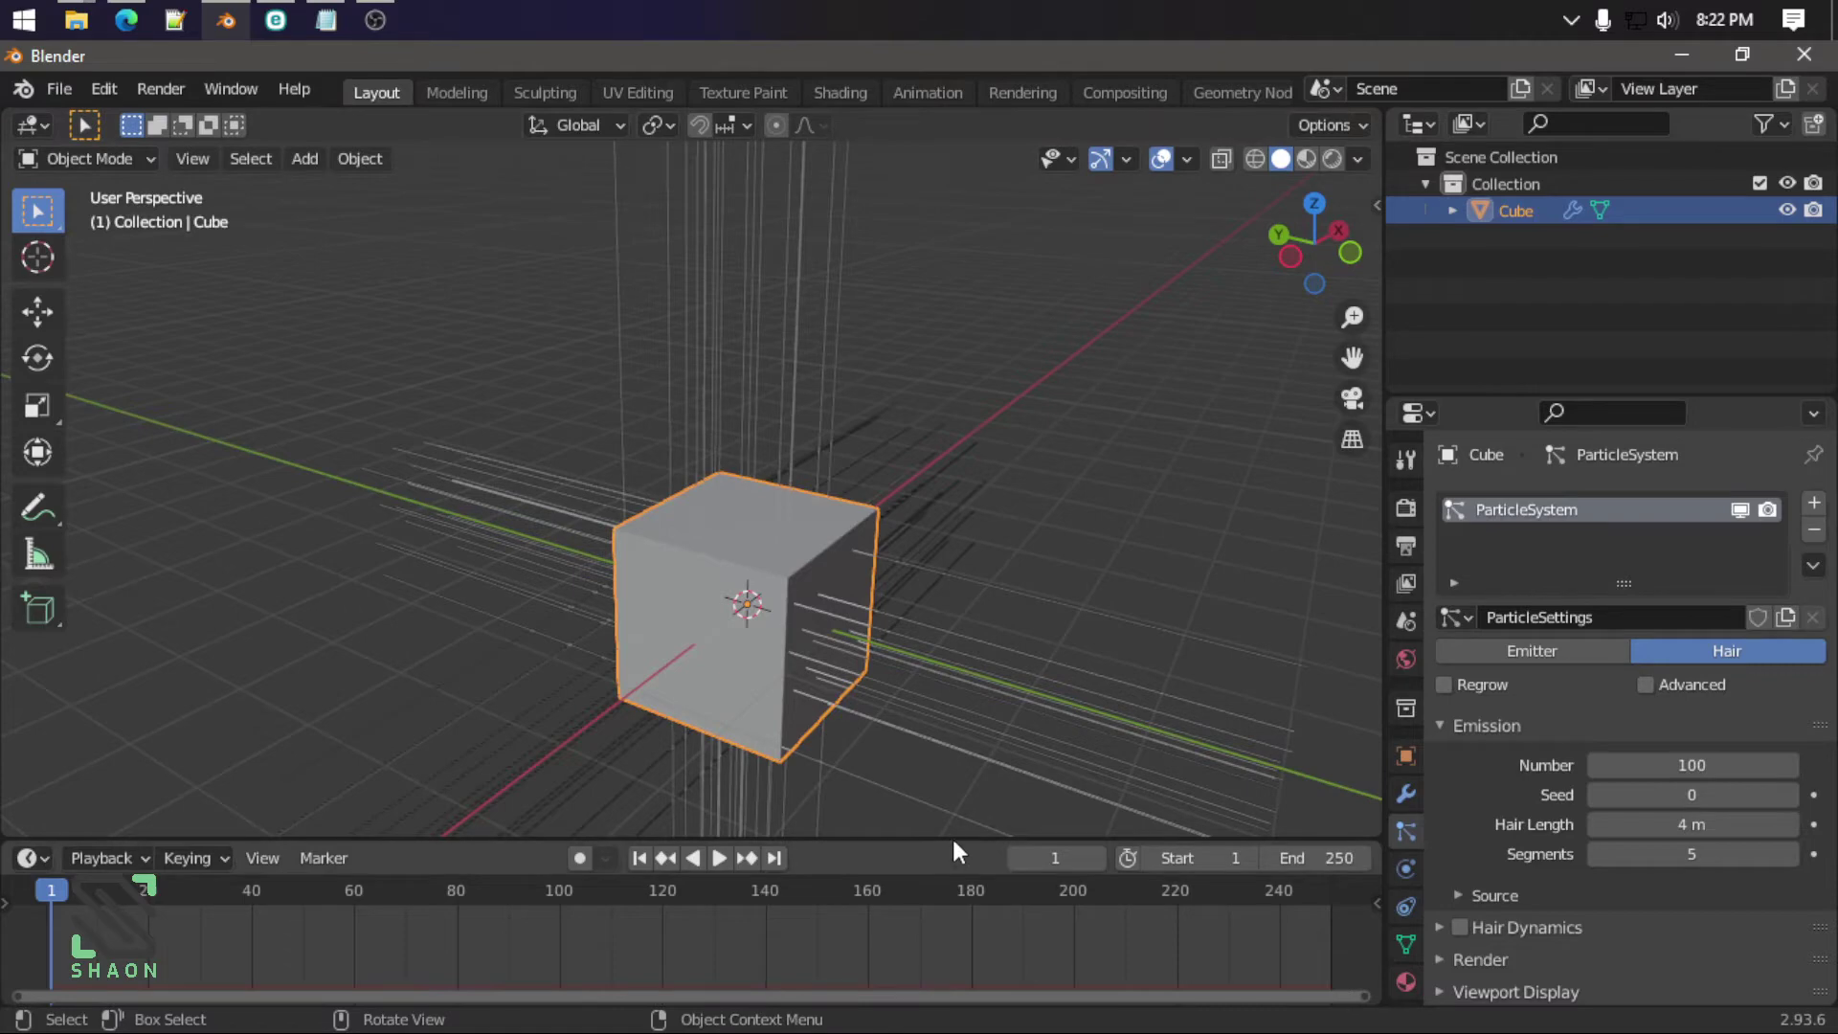
mouse_move(1687, 766)
left_mouse_down()
mouse_move(1705, 765)
mouse_move(1688, 765)
left_mouse_up()
left_click(1688, 765)
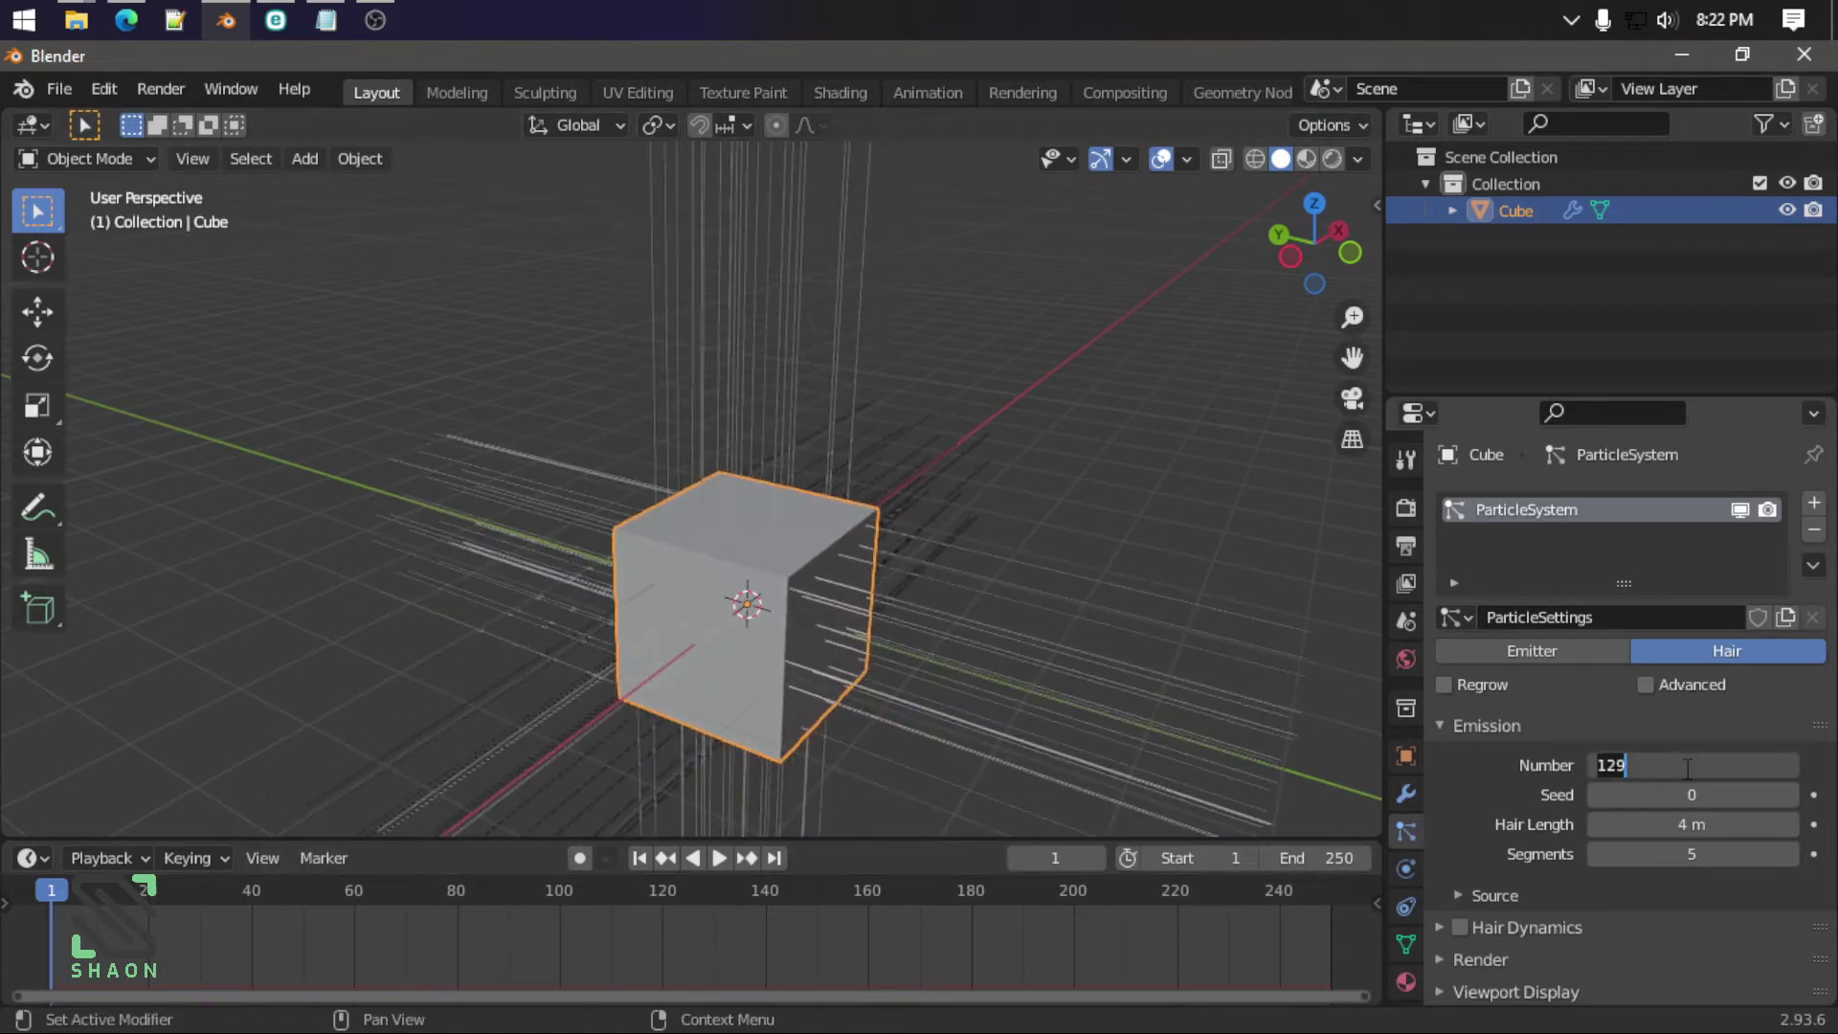
key("Return")
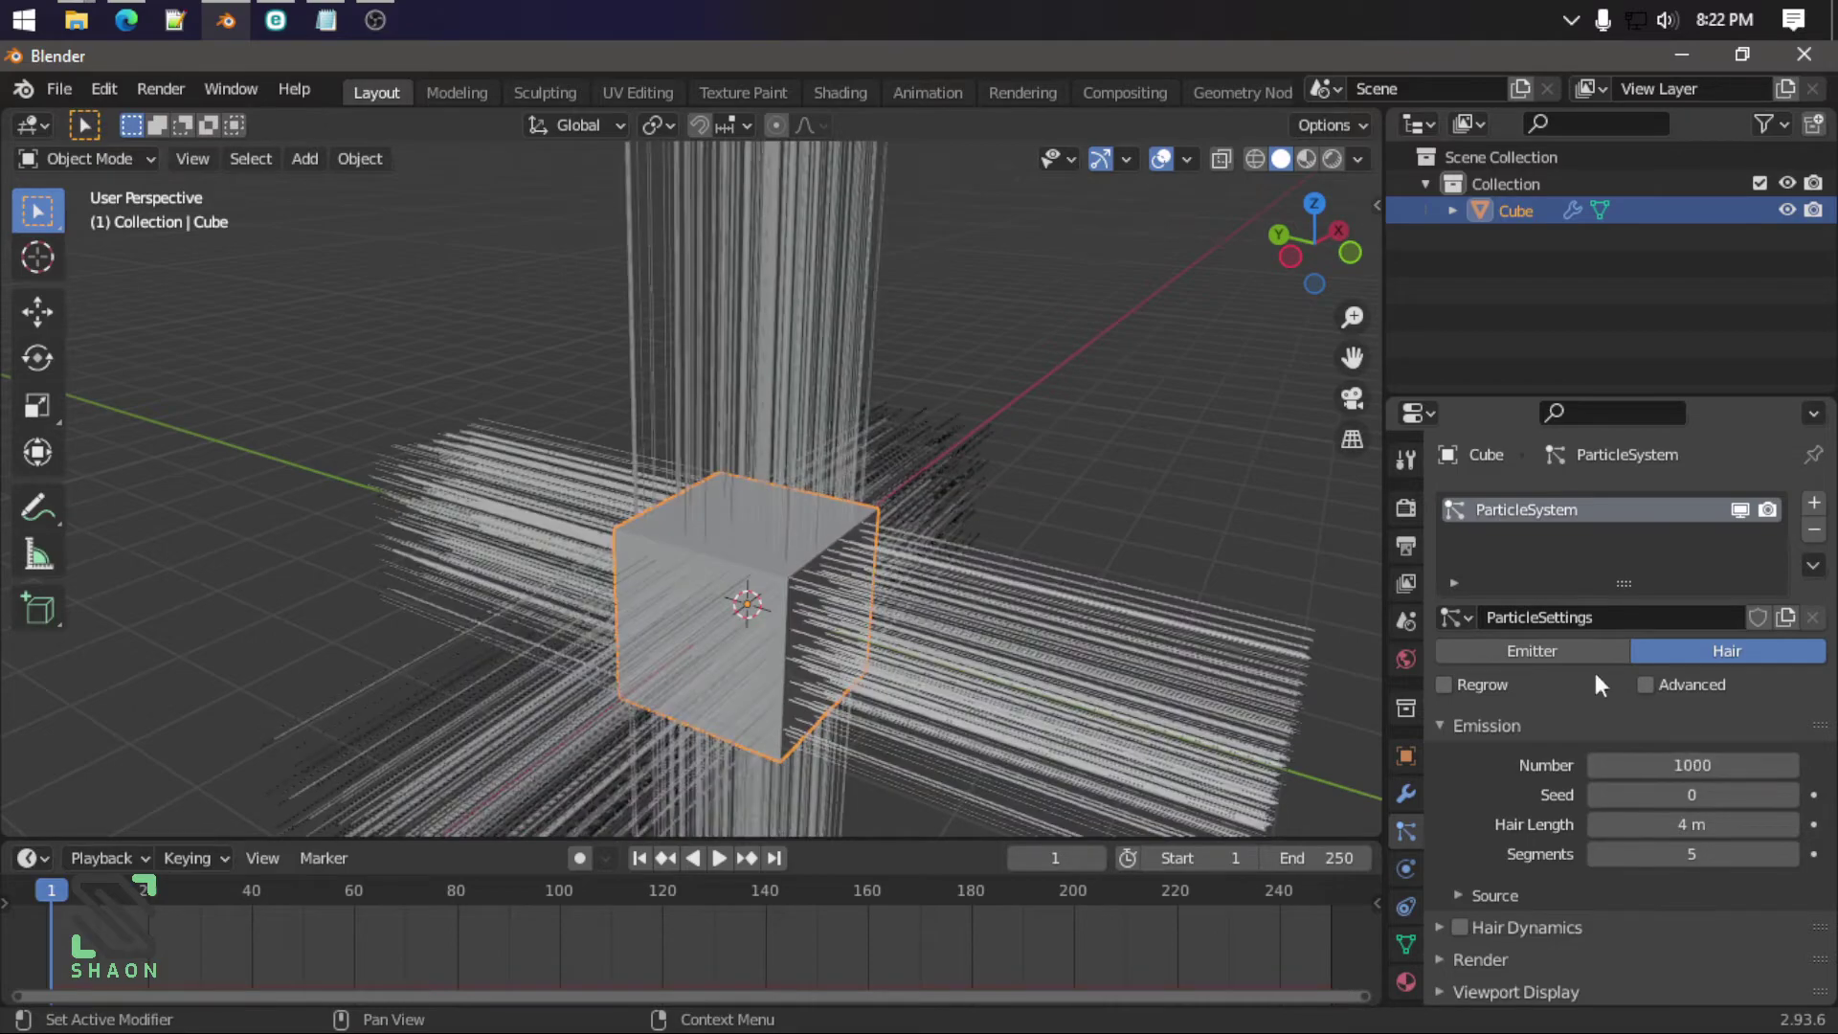
Step: Set the hair length to 2.58 m with 24 segments per strand
mouse_move(1053, 670)
middle_mouse_down()
mouse_move(944, 652)
mouse_move(1082, 505)
mouse_move(1019, 624)
mouse_move(704, 549)
mouse_move(982, 645)
mouse_move(780, 461)
mouse_move(879, 488)
mouse_move(1089, 613)
mouse_move(684, 439)
mouse_move(984, 631)
mouse_move(883, 554)
middle_mouse_up()
scroll(635, 550, "up", 5)
scroll(636, 550, "down", 5)
scroll(944, 647, "up", 2)
scroll(973, 542, "down", 2)
scroll(883, 554, "up", 2)
mouse_move(1628, 824)
left_mouse_down()
mouse_move(1791, 824)
mouse_move(1489, 825)
left_mouse_up()
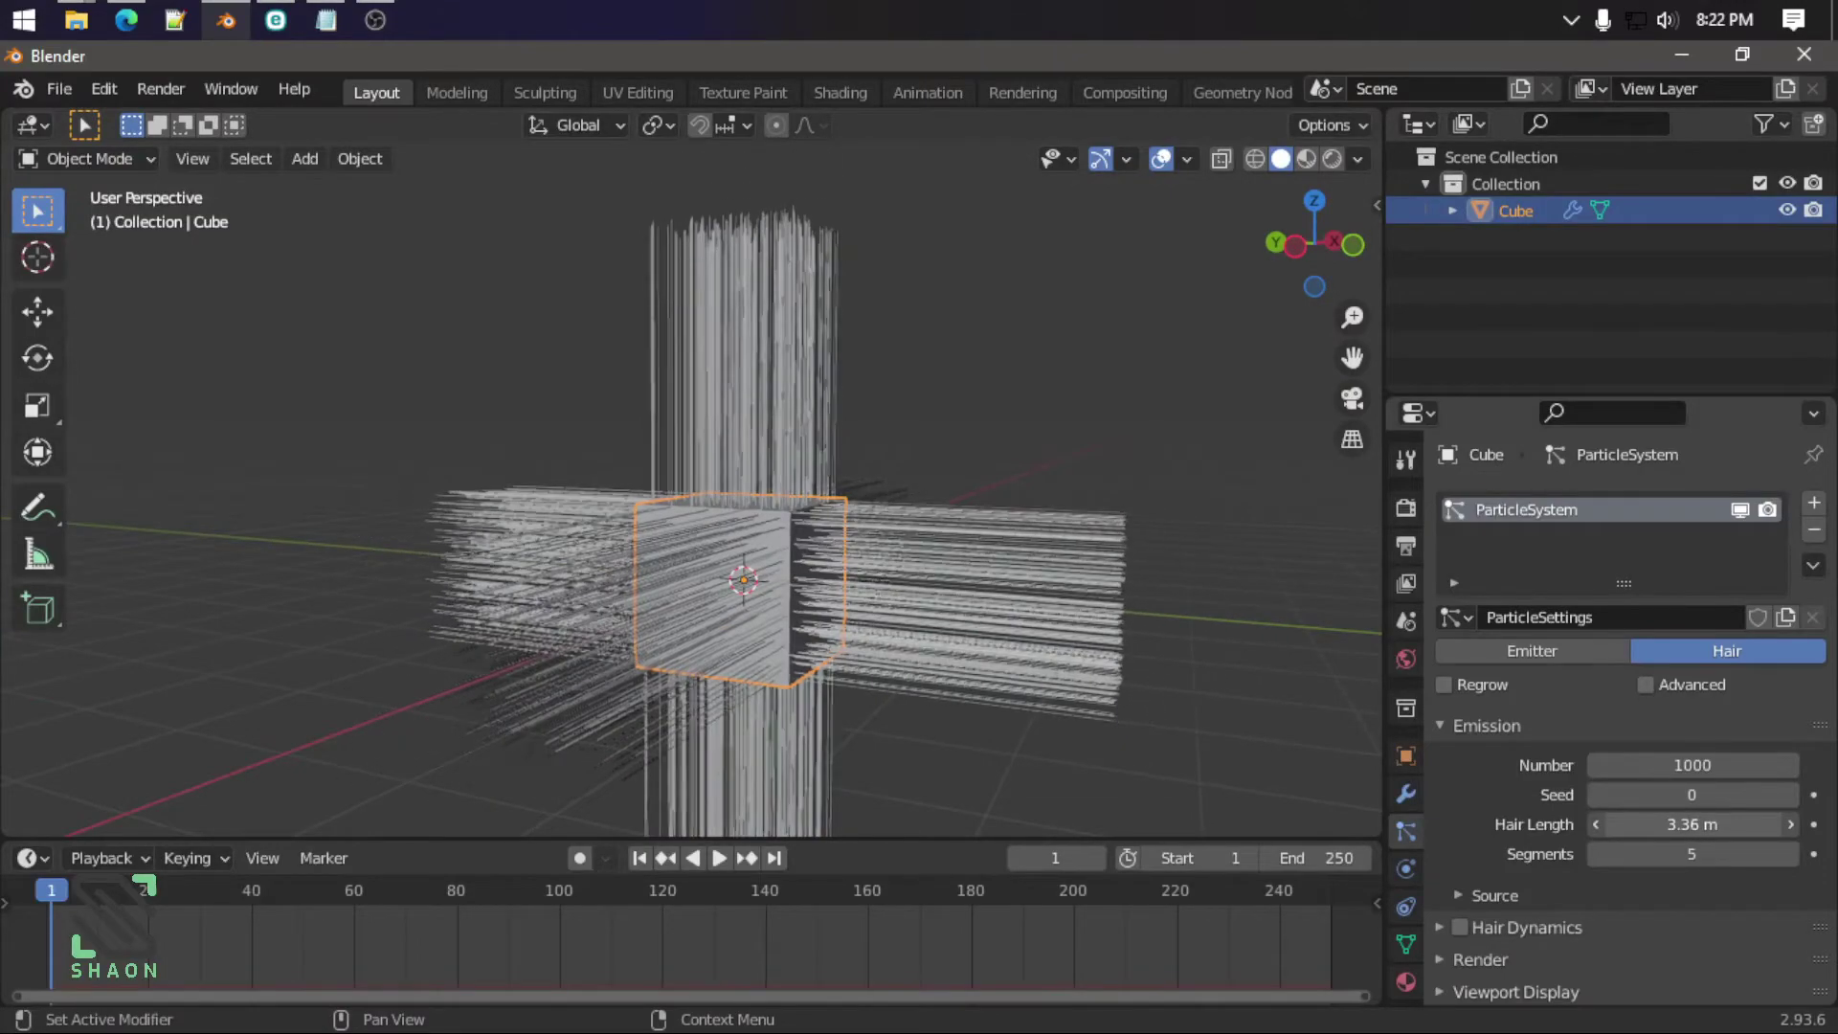
mouse_move(839, 653)
middle_mouse_down()
mouse_move(899, 439)
mouse_move(876, 566)
middle_mouse_up()
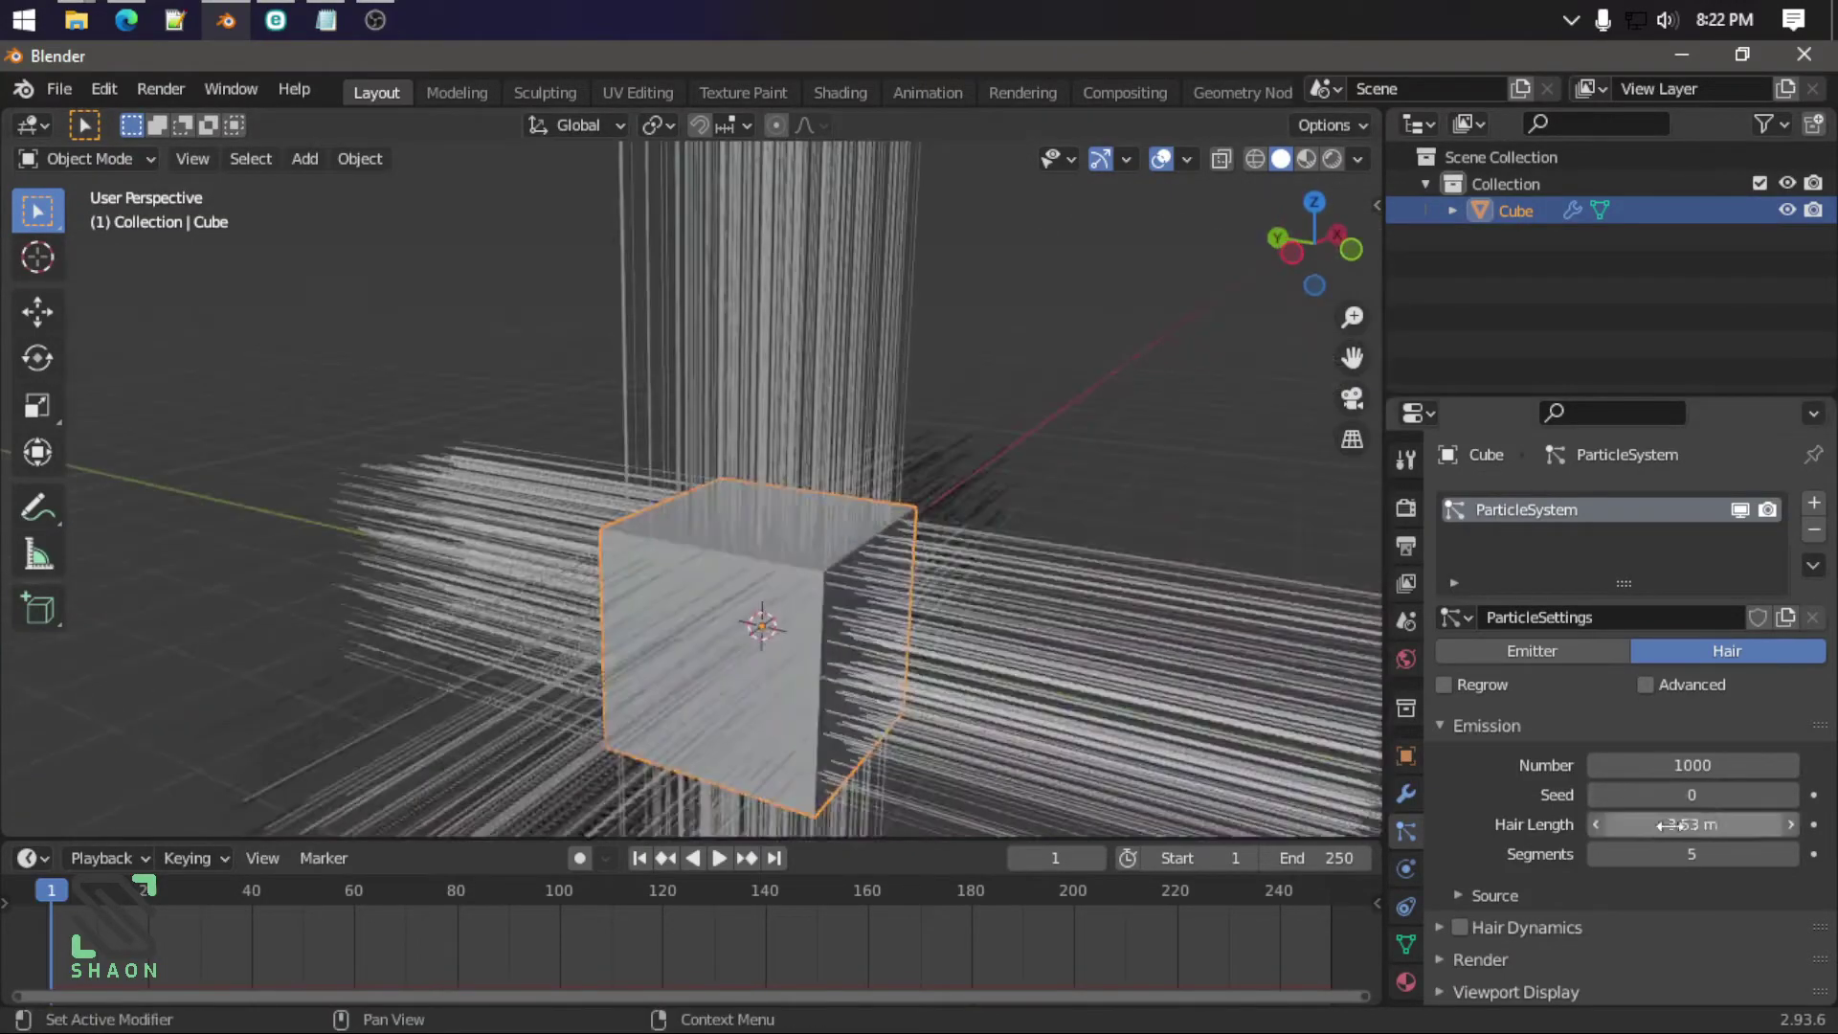
mouse_move(1671, 824)
left_mouse_down()
mouse_move(1590, 824)
mouse_move(1733, 854)
mouse_move(1666, 854)
left_mouse_up()
scroll(1474, 738, "down", 2)
Step: Expand the hair's Source settings and inspect the cube's faces in Edit Mode
scroll(1473, 738, "down", 3)
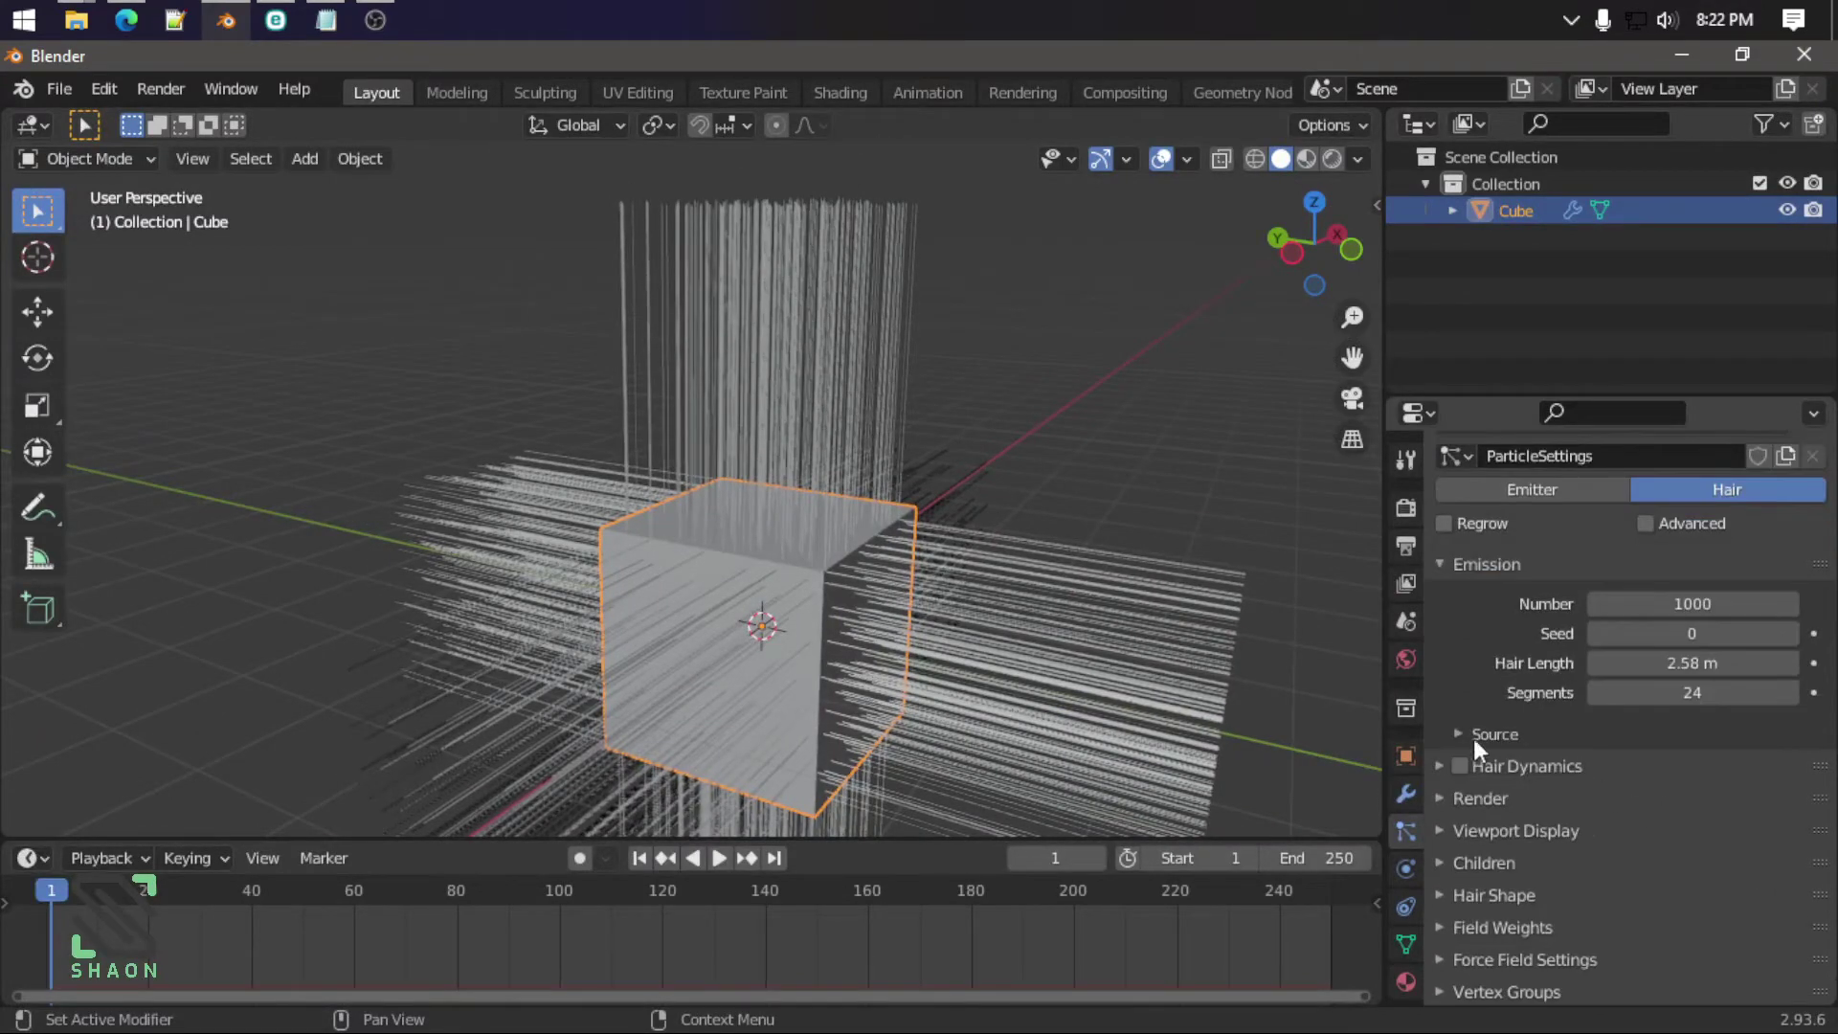
left_click(1474, 737)
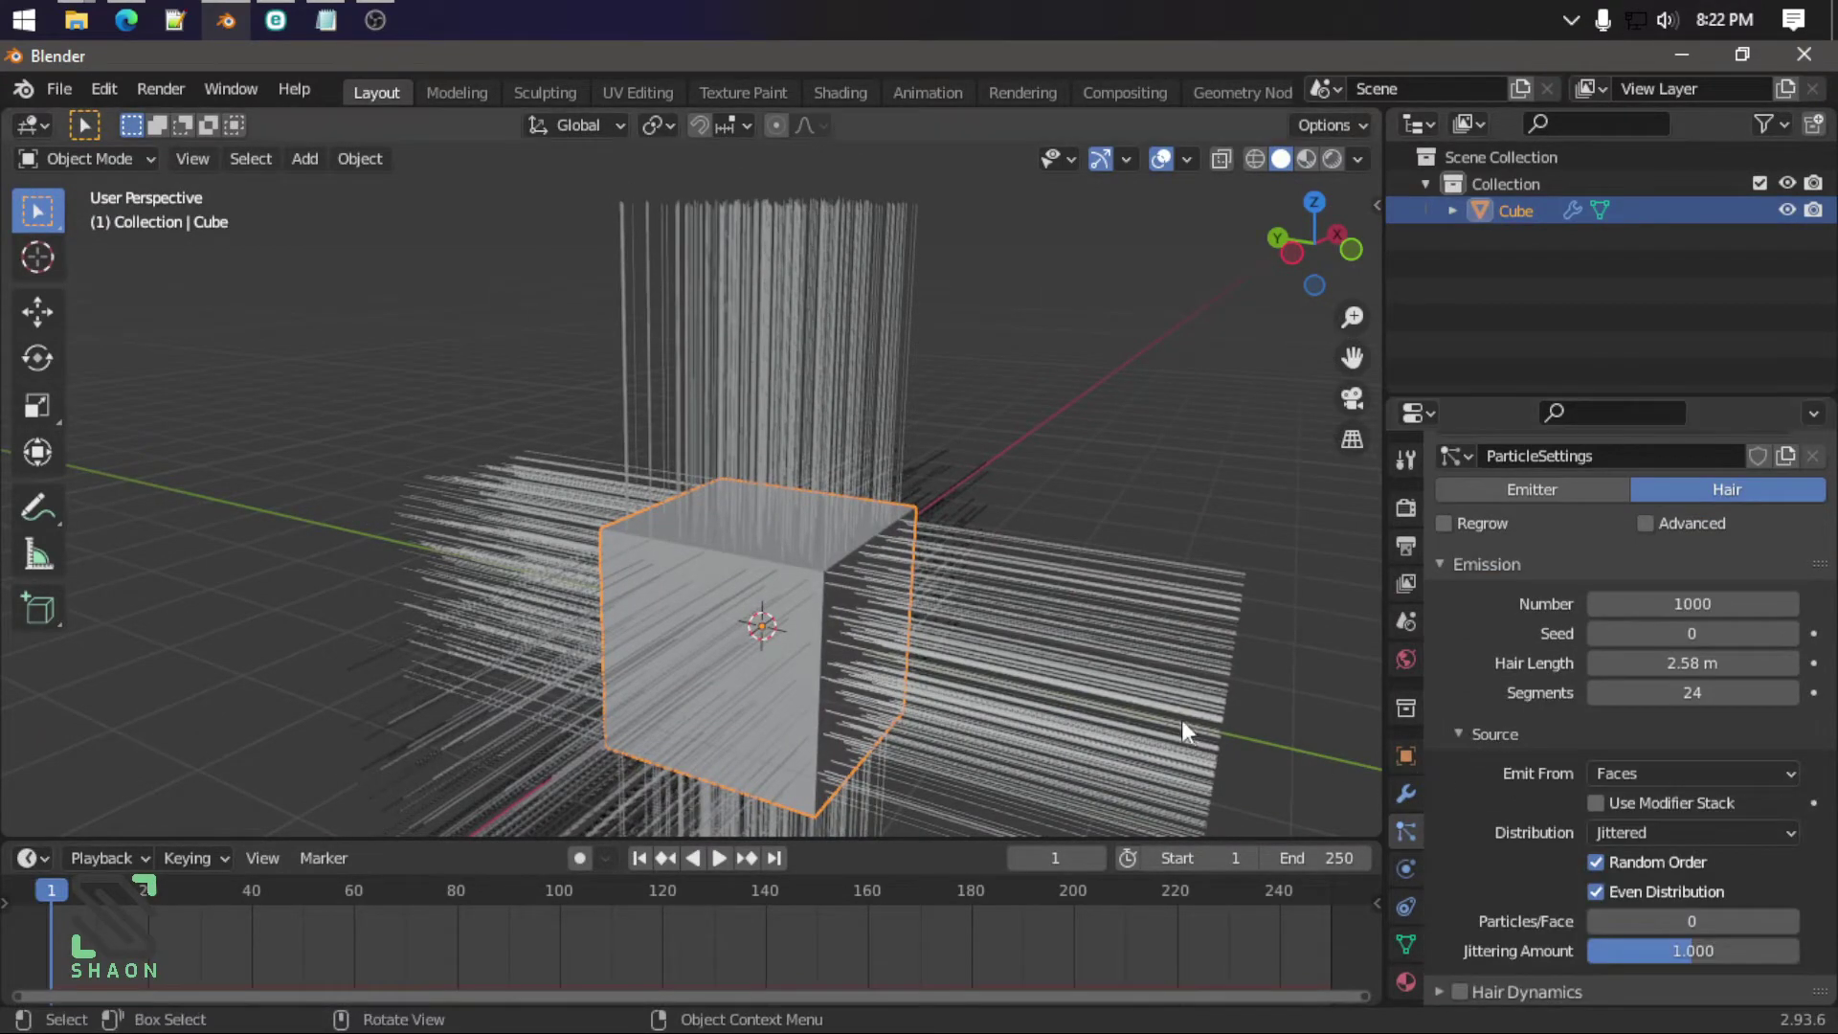
middle_click_drag(1182, 720, 1054, 628)
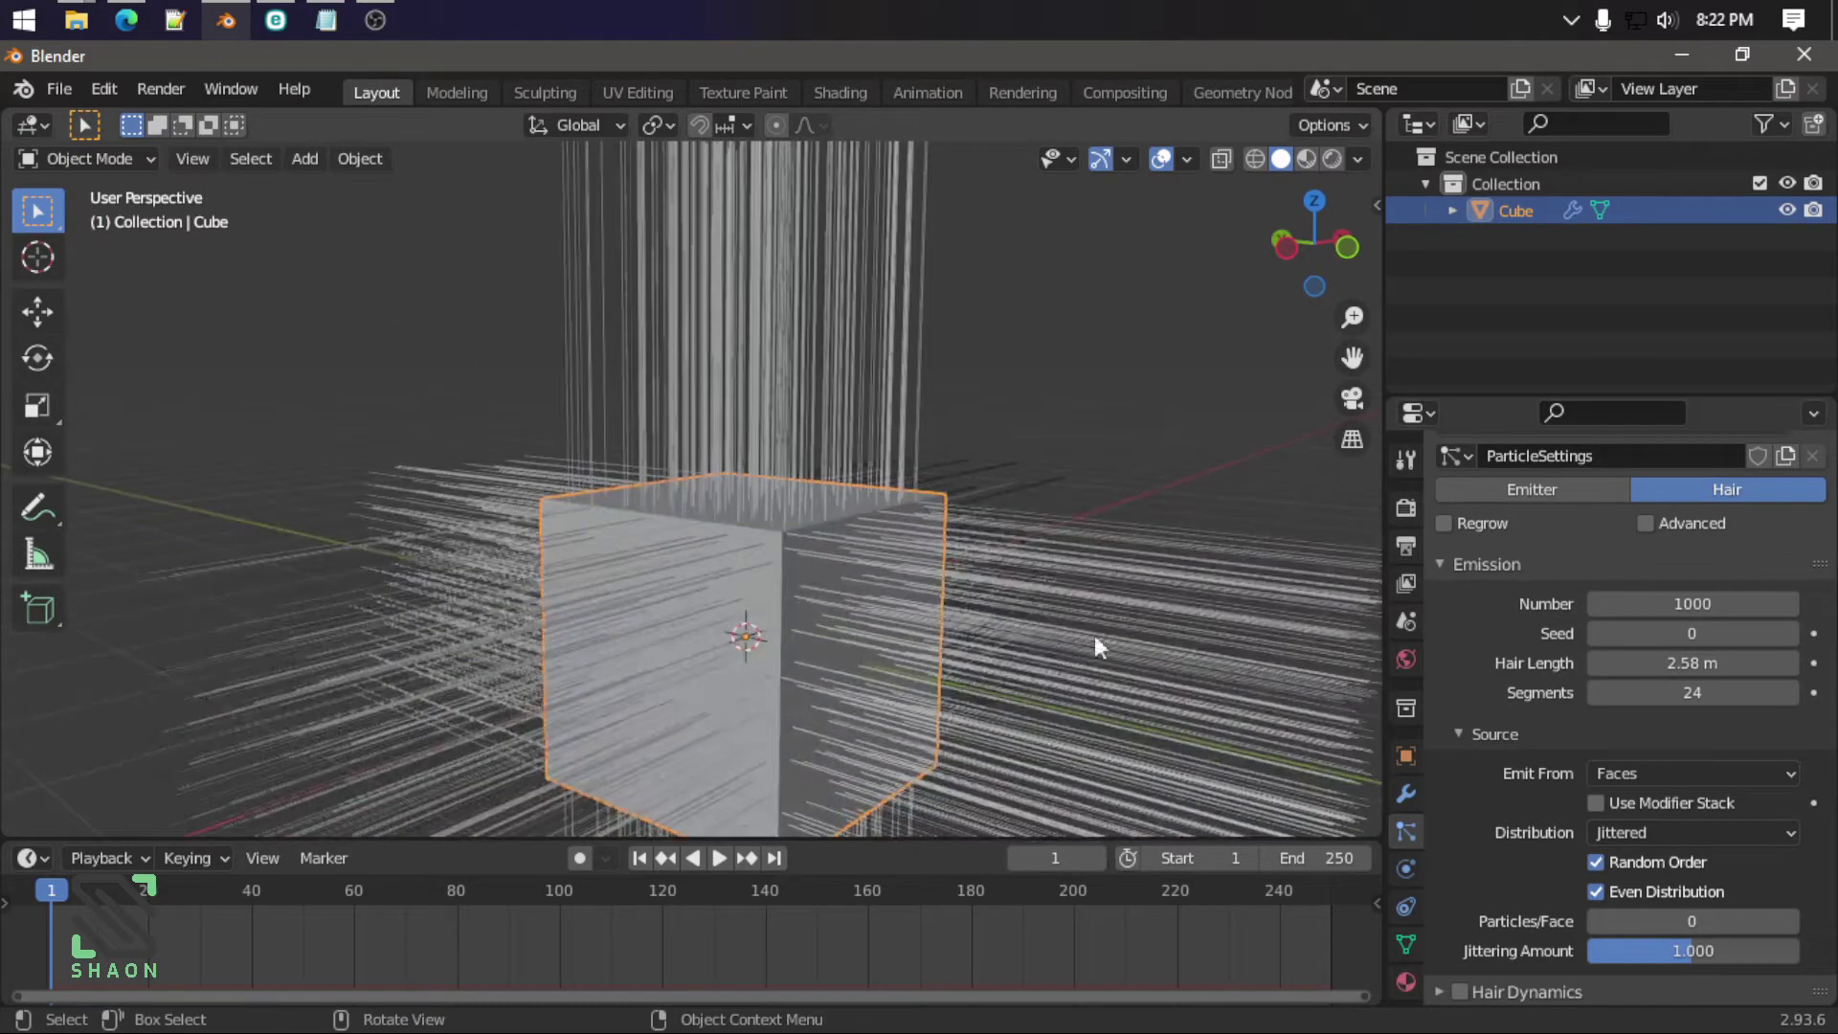
left_click(1683, 774)
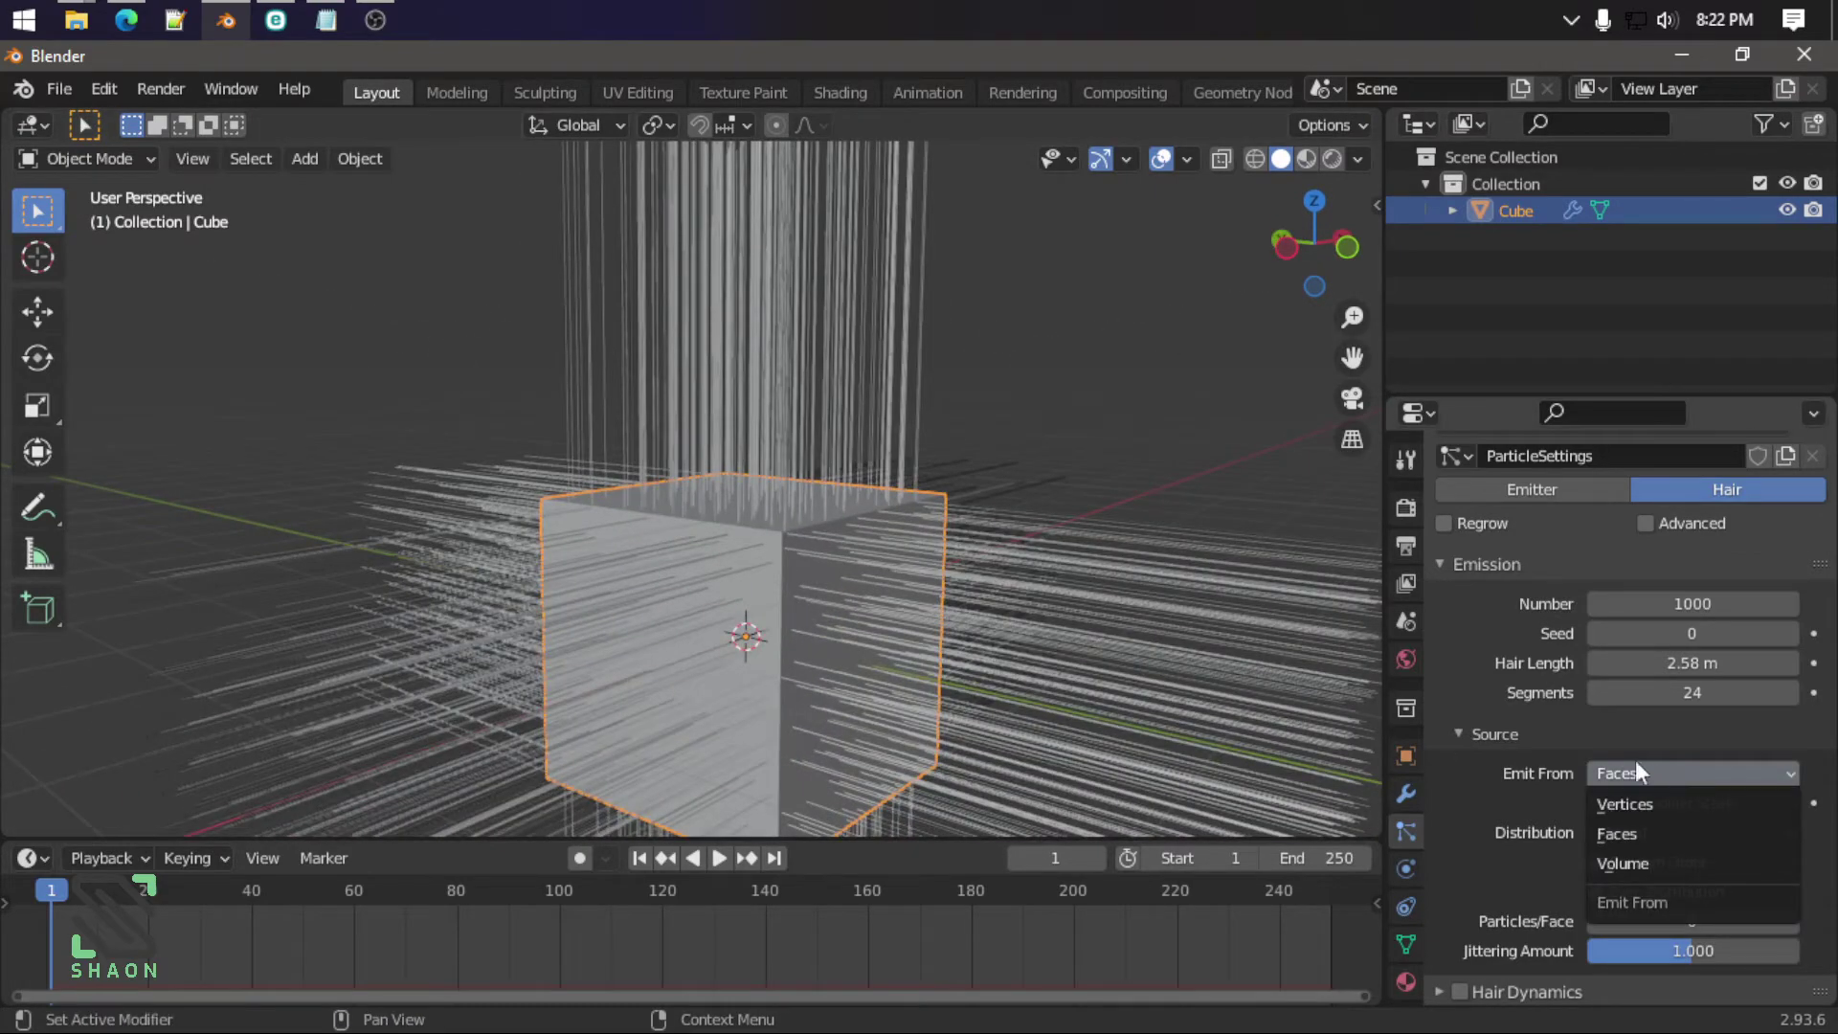
middle_click_drag(754, 557, 830, 491)
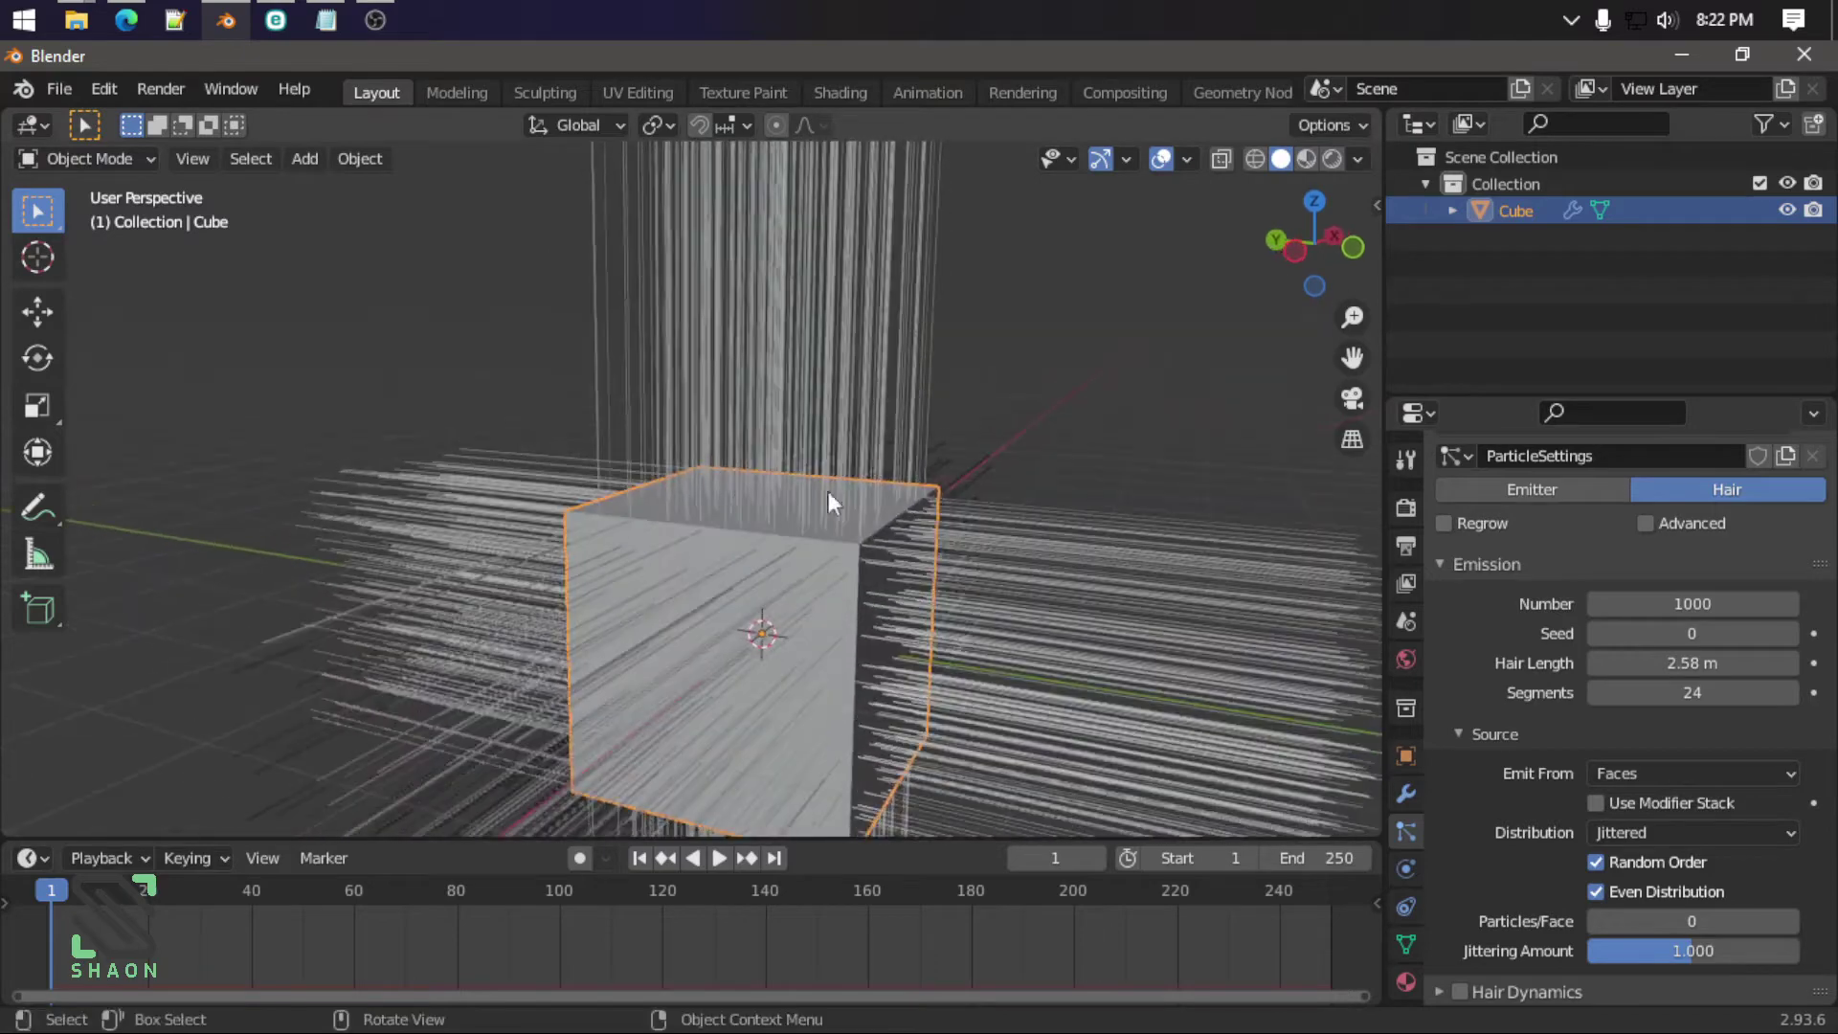
scroll(829, 491, "up", 2)
middle_click_drag(813, 582, 753, 572)
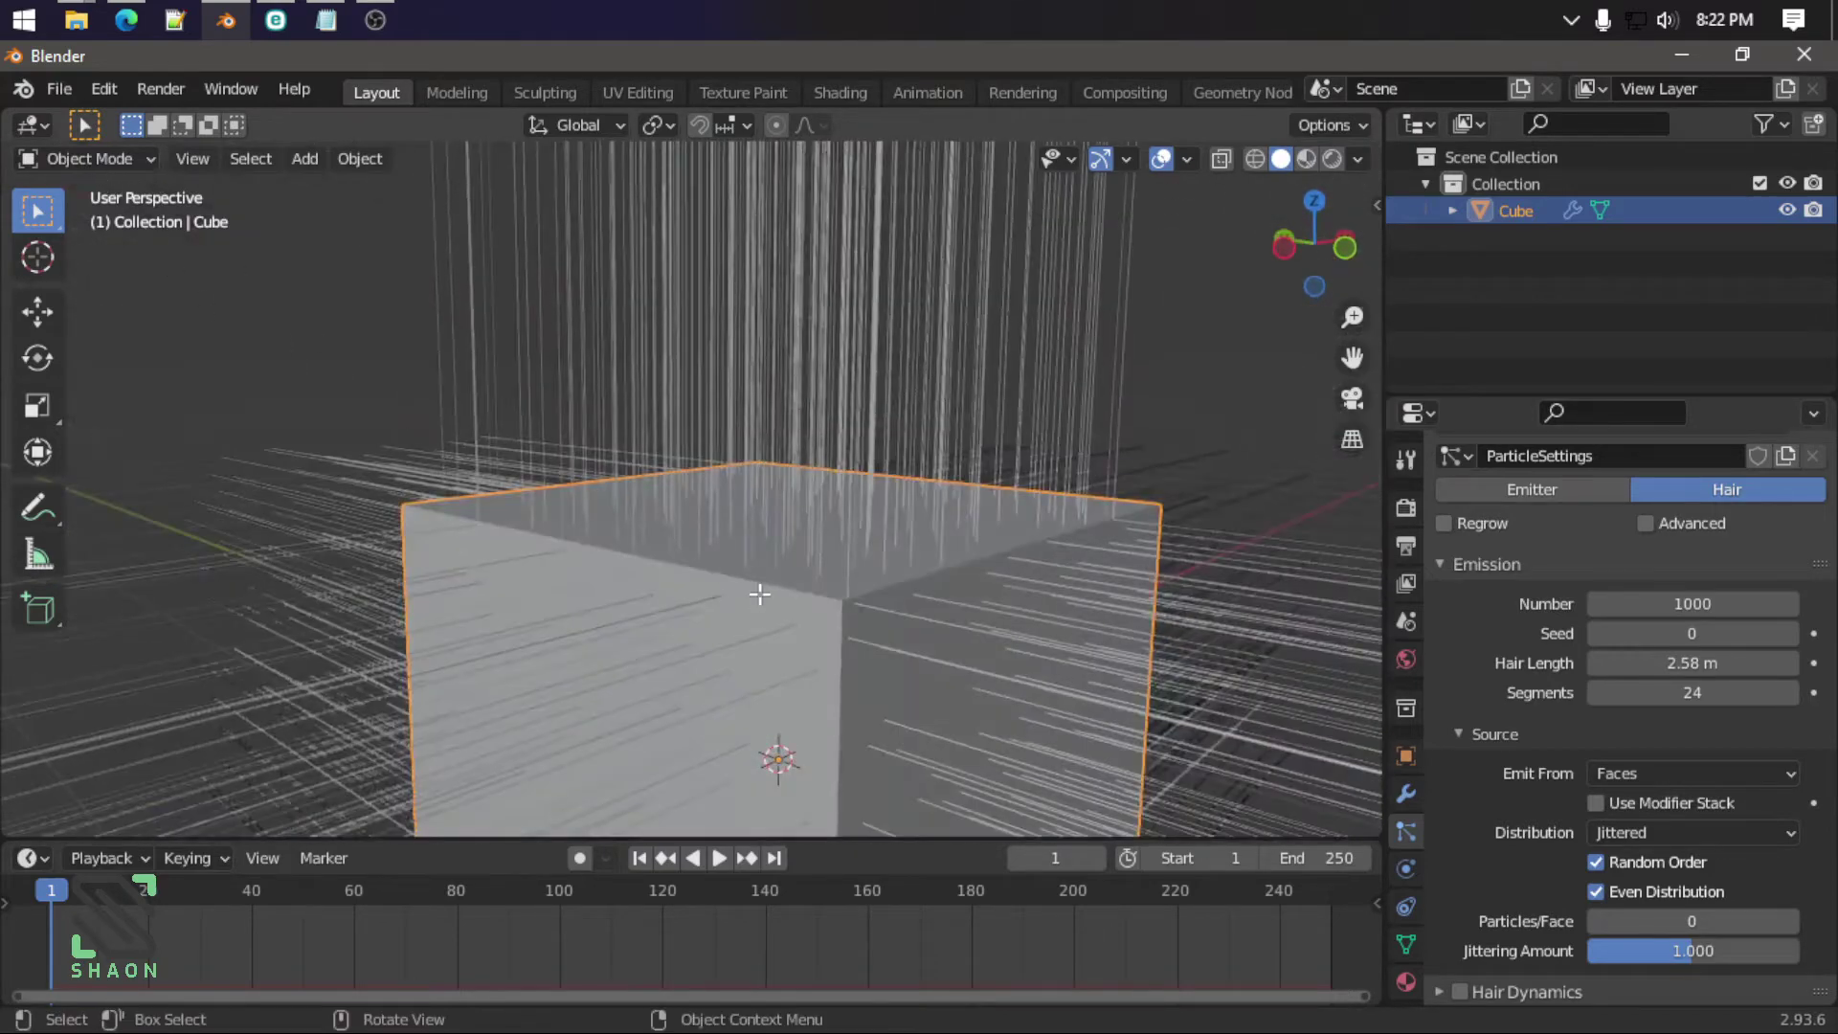
key("Tab")
scroll(747, 593, "down", 1)
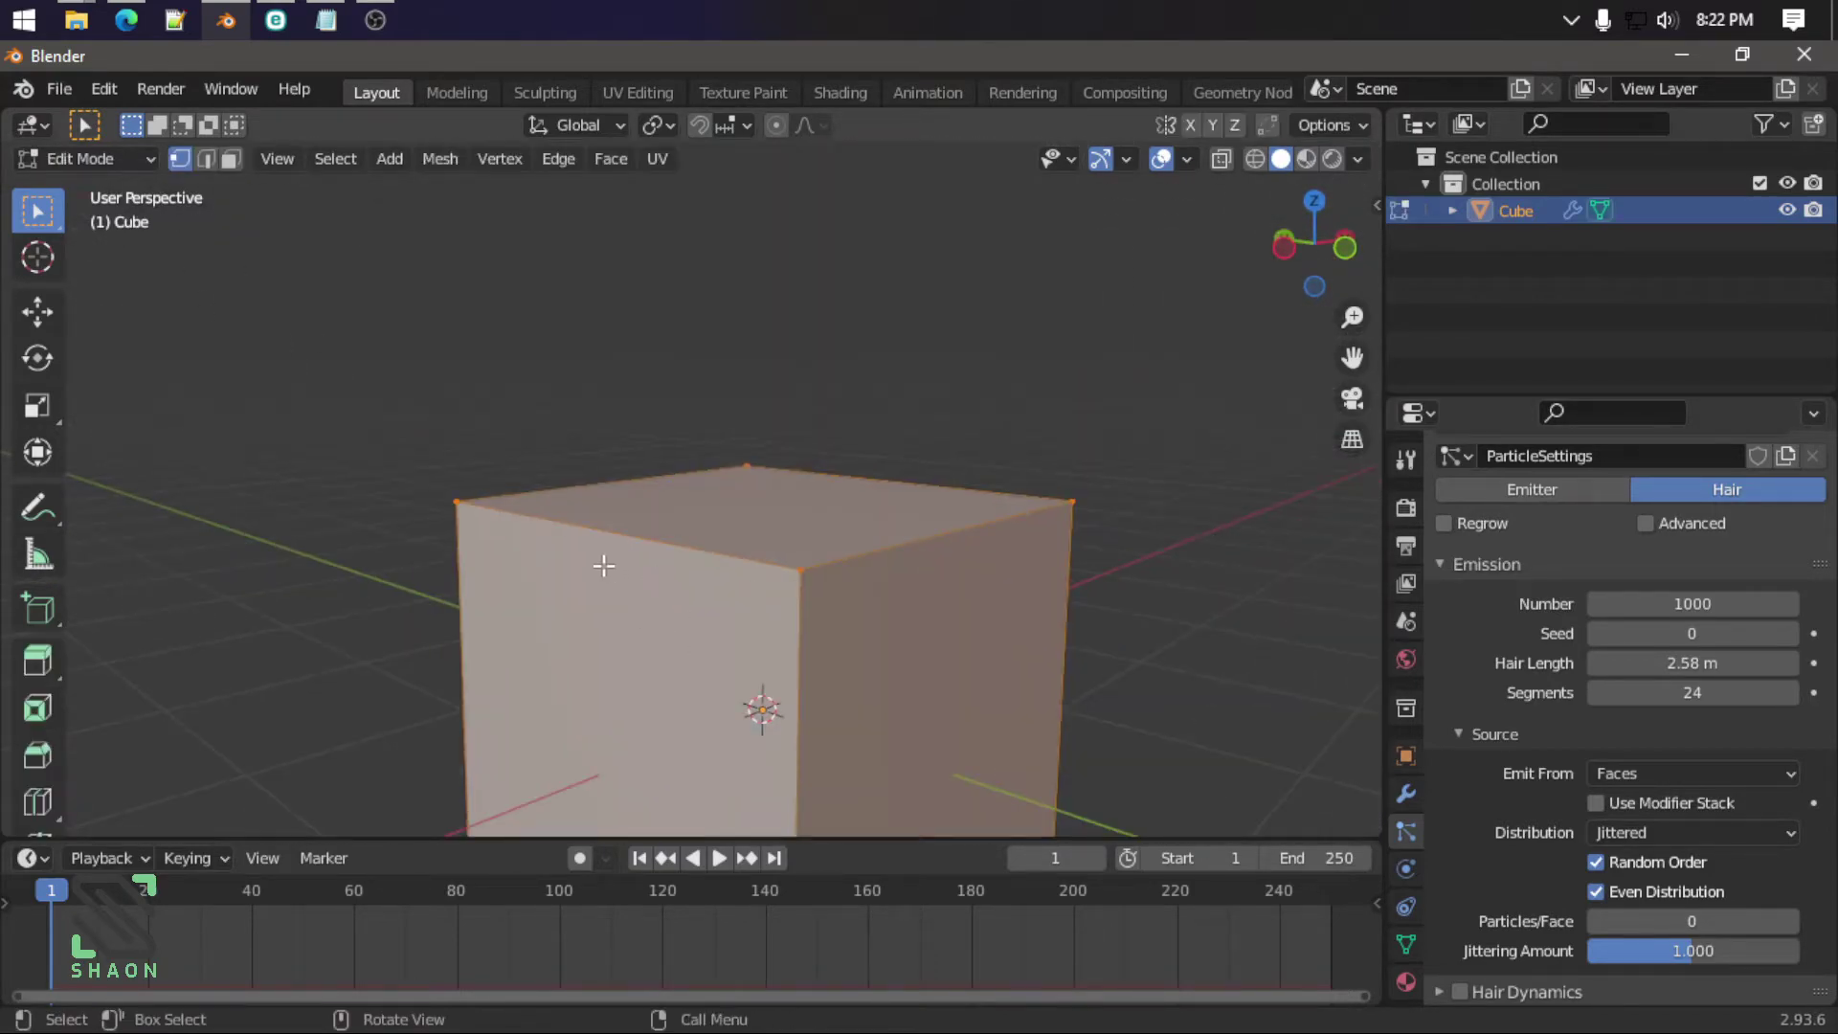
key("3")
left_click(756, 527)
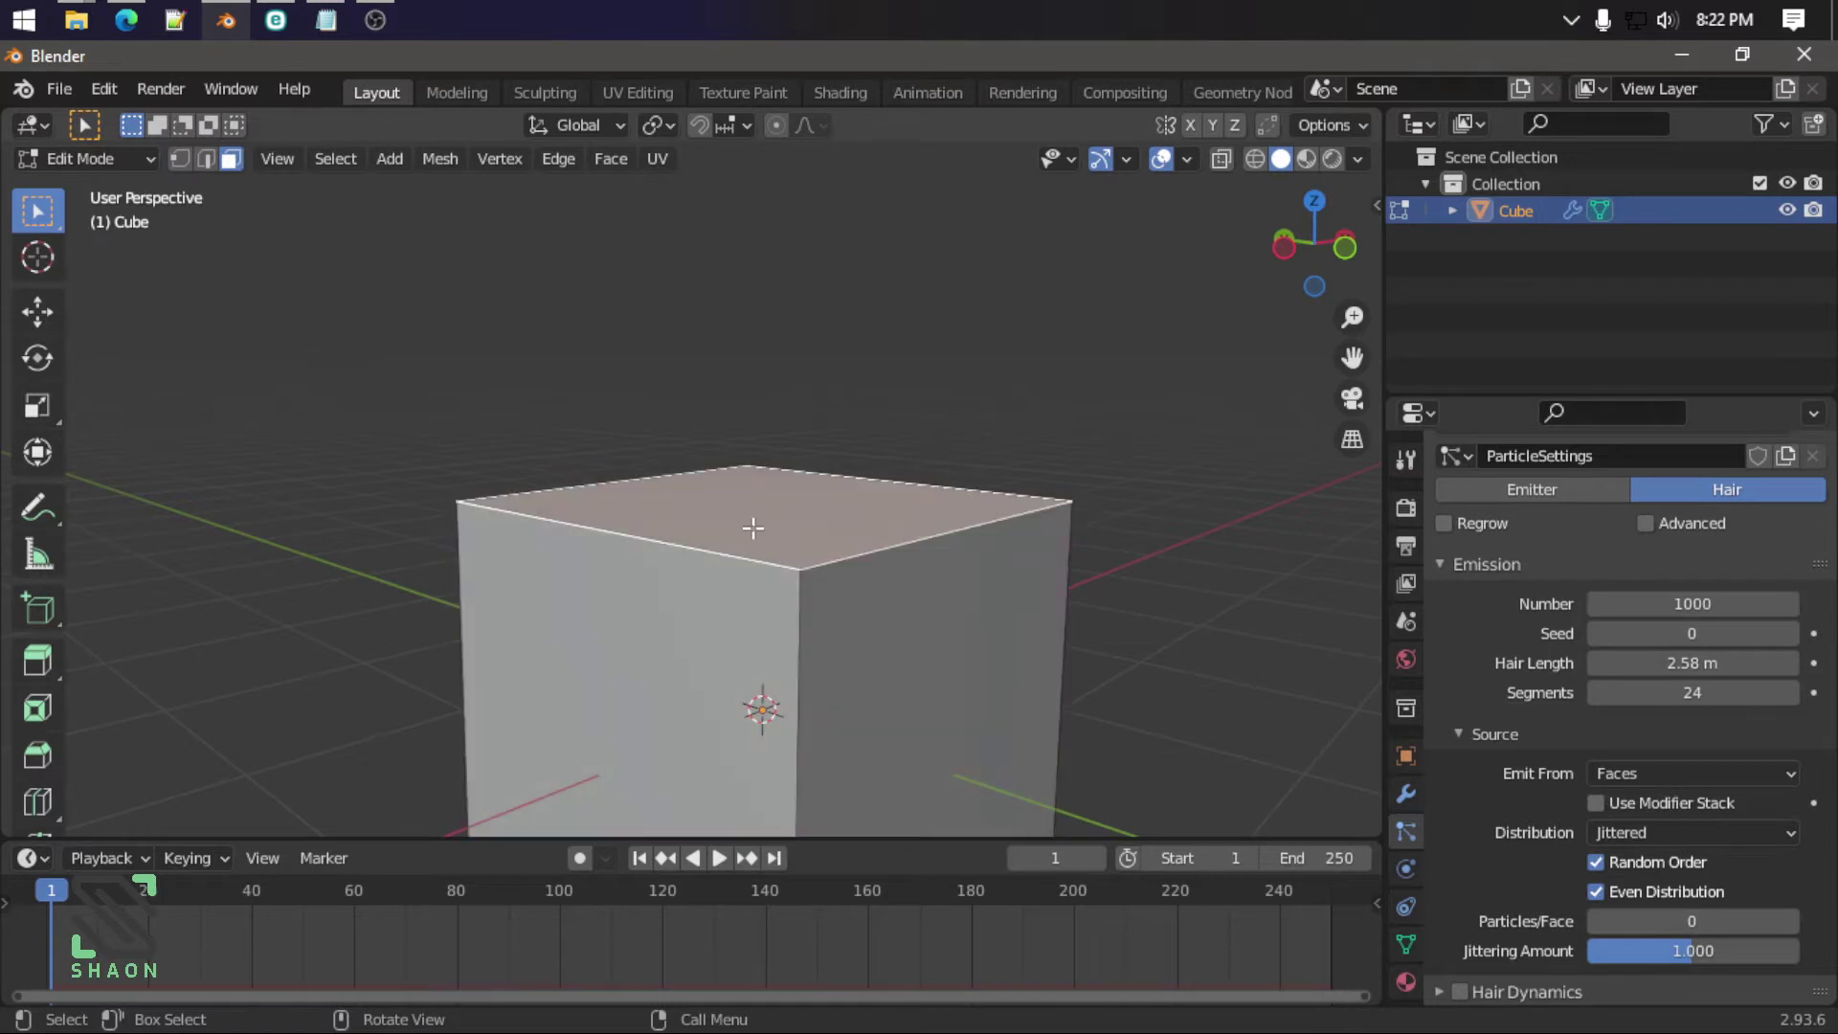
left_click(913, 672)
mouse_move(940, 686)
middle_mouse_down()
mouse_move(732, 612)
mouse_move(901, 438)
mouse_move(739, 607)
mouse_move(920, 537)
mouse_move(867, 637)
middle_mouse_up()
key("Tab")
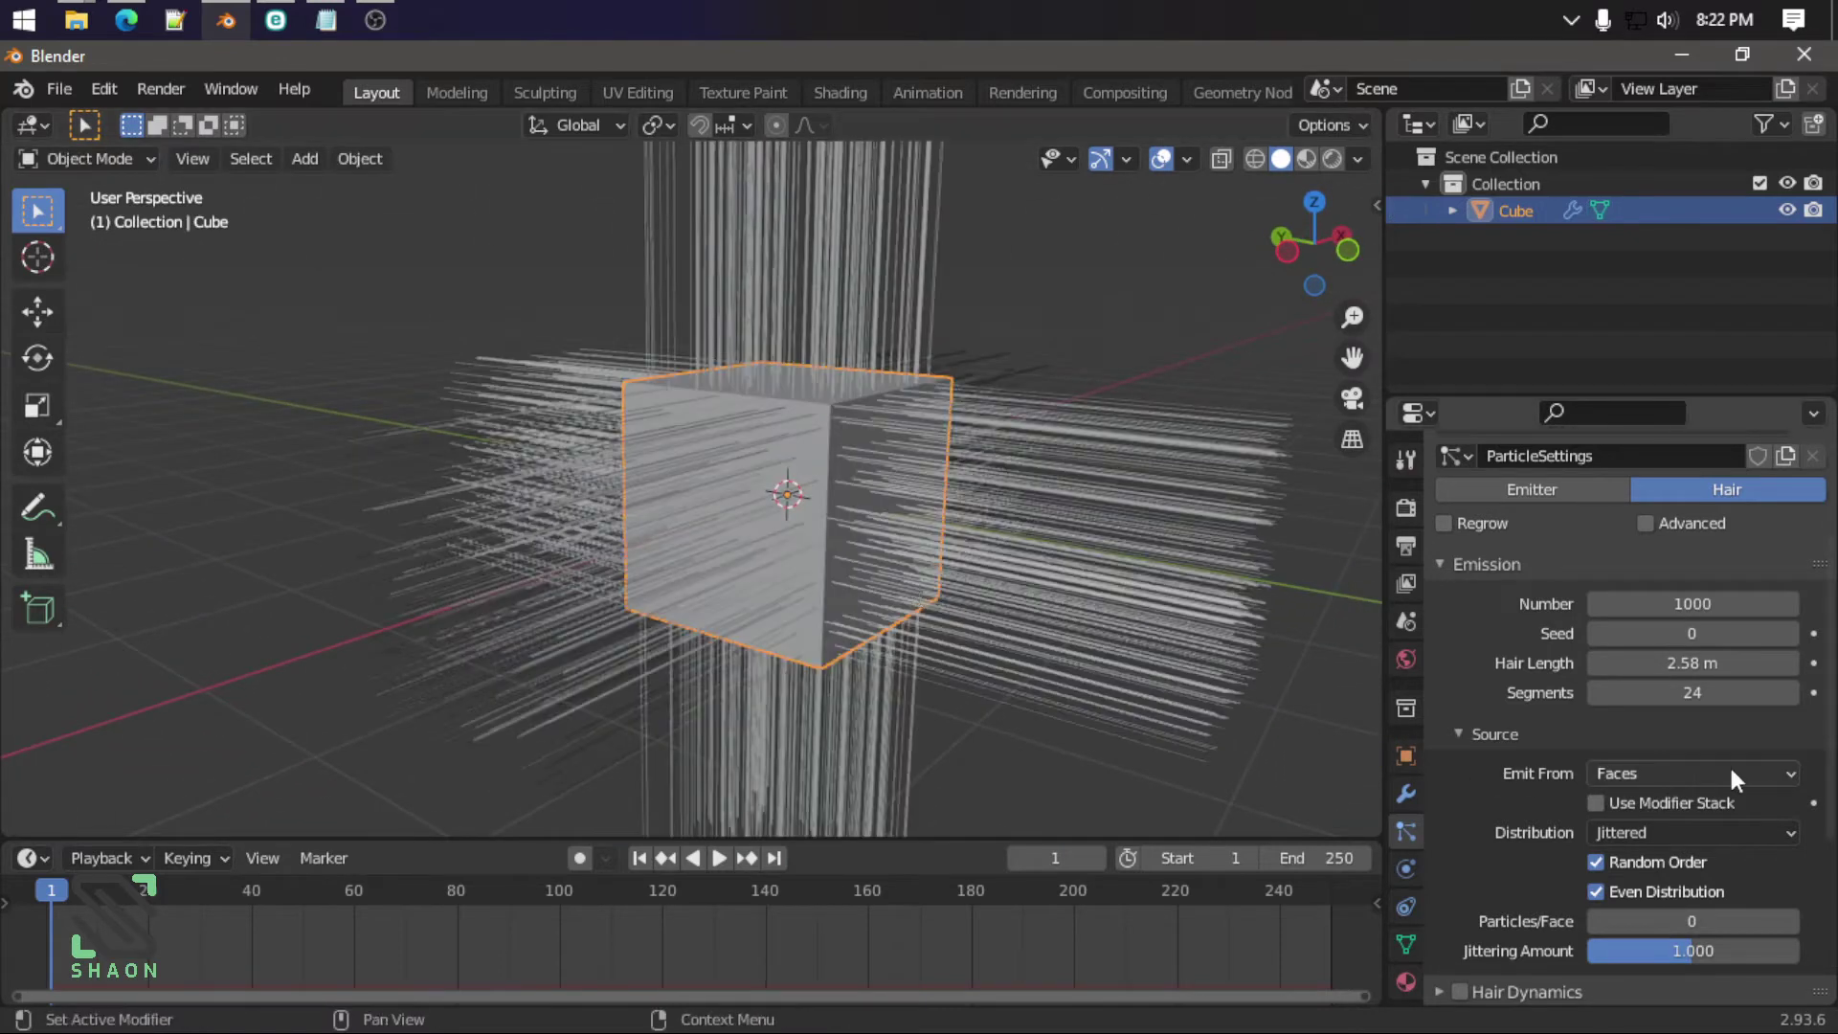
Step: Switch Emit From to Vertices and toggle Edit Mode to compare
left_click(1731, 774)
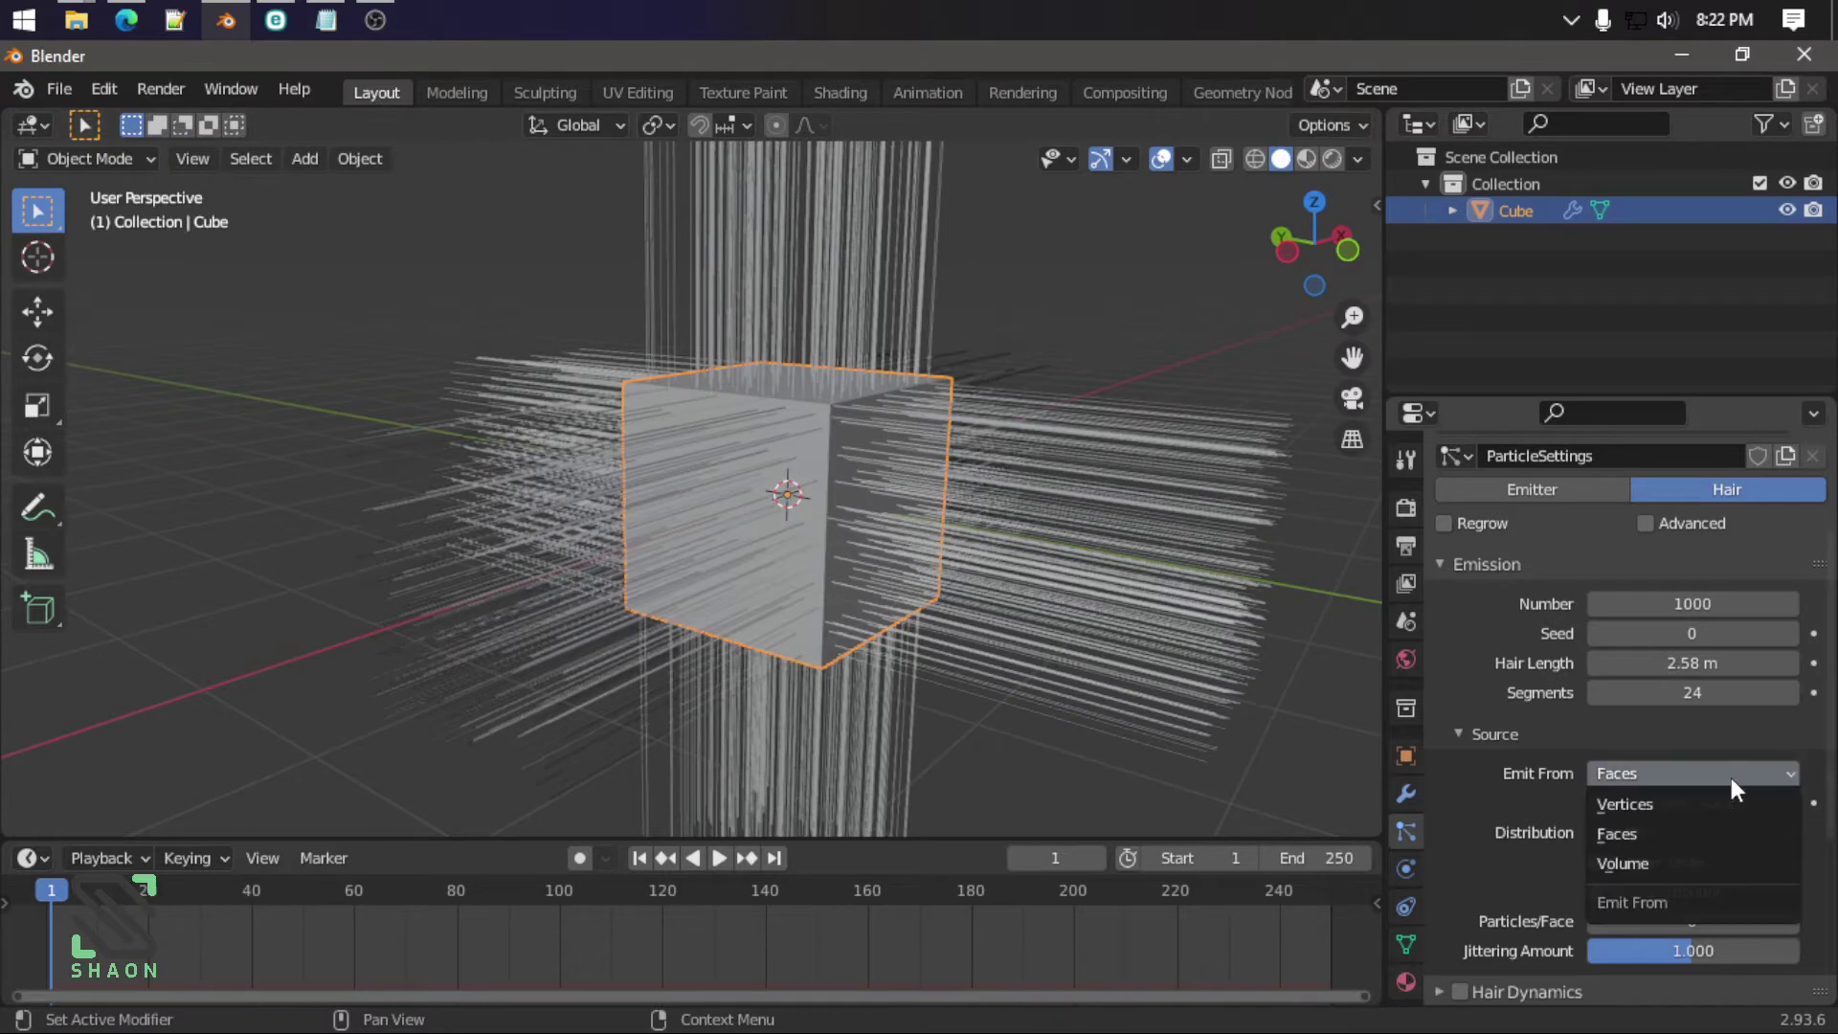
left_click(1646, 801)
mouse_move(1365, 734)
middle_mouse_down()
mouse_move(879, 466)
mouse_move(874, 492)
mouse_move(812, 525)
mouse_move(892, 423)
mouse_move(847, 526)
middle_mouse_up()
scroll(823, 451, "up", 2)
key("Tab")
key("Tab")
scroll(852, 433, "up", 3)
key("Tab")
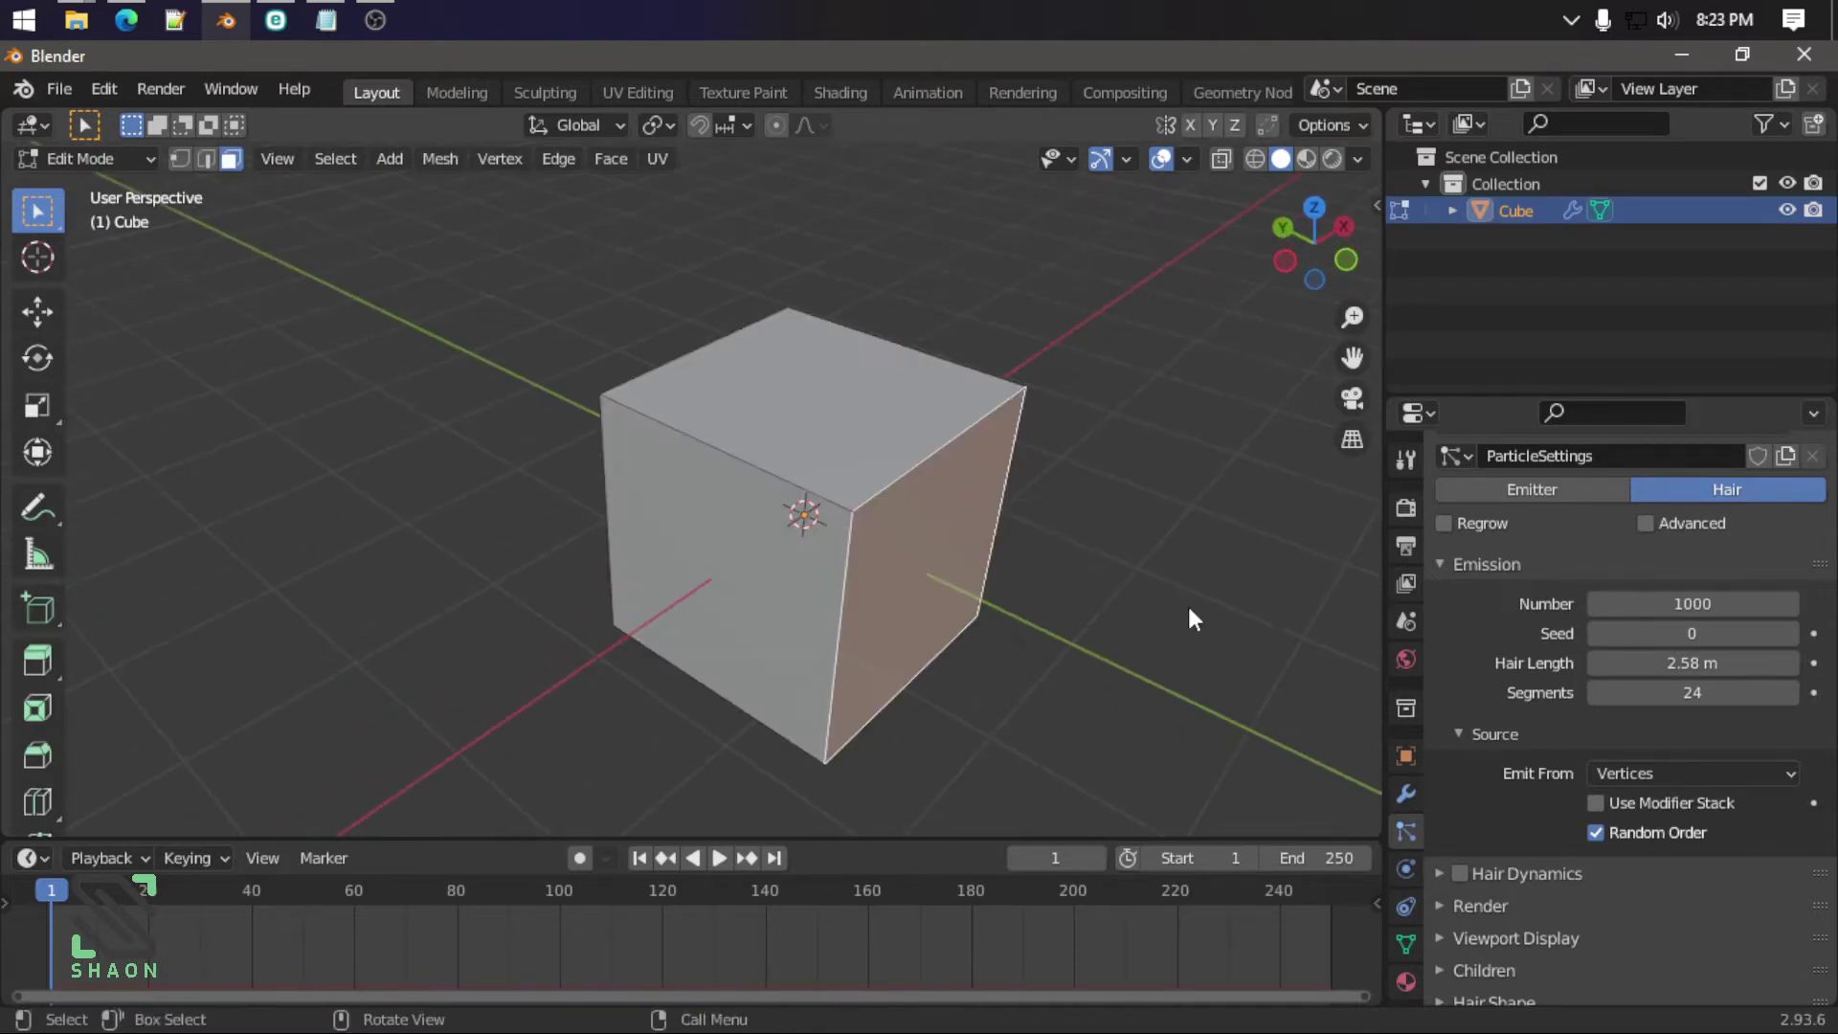
key("Tab")
Step: Switch Emit From to Volume and view the cube in wireframe
left_click(1641, 772)
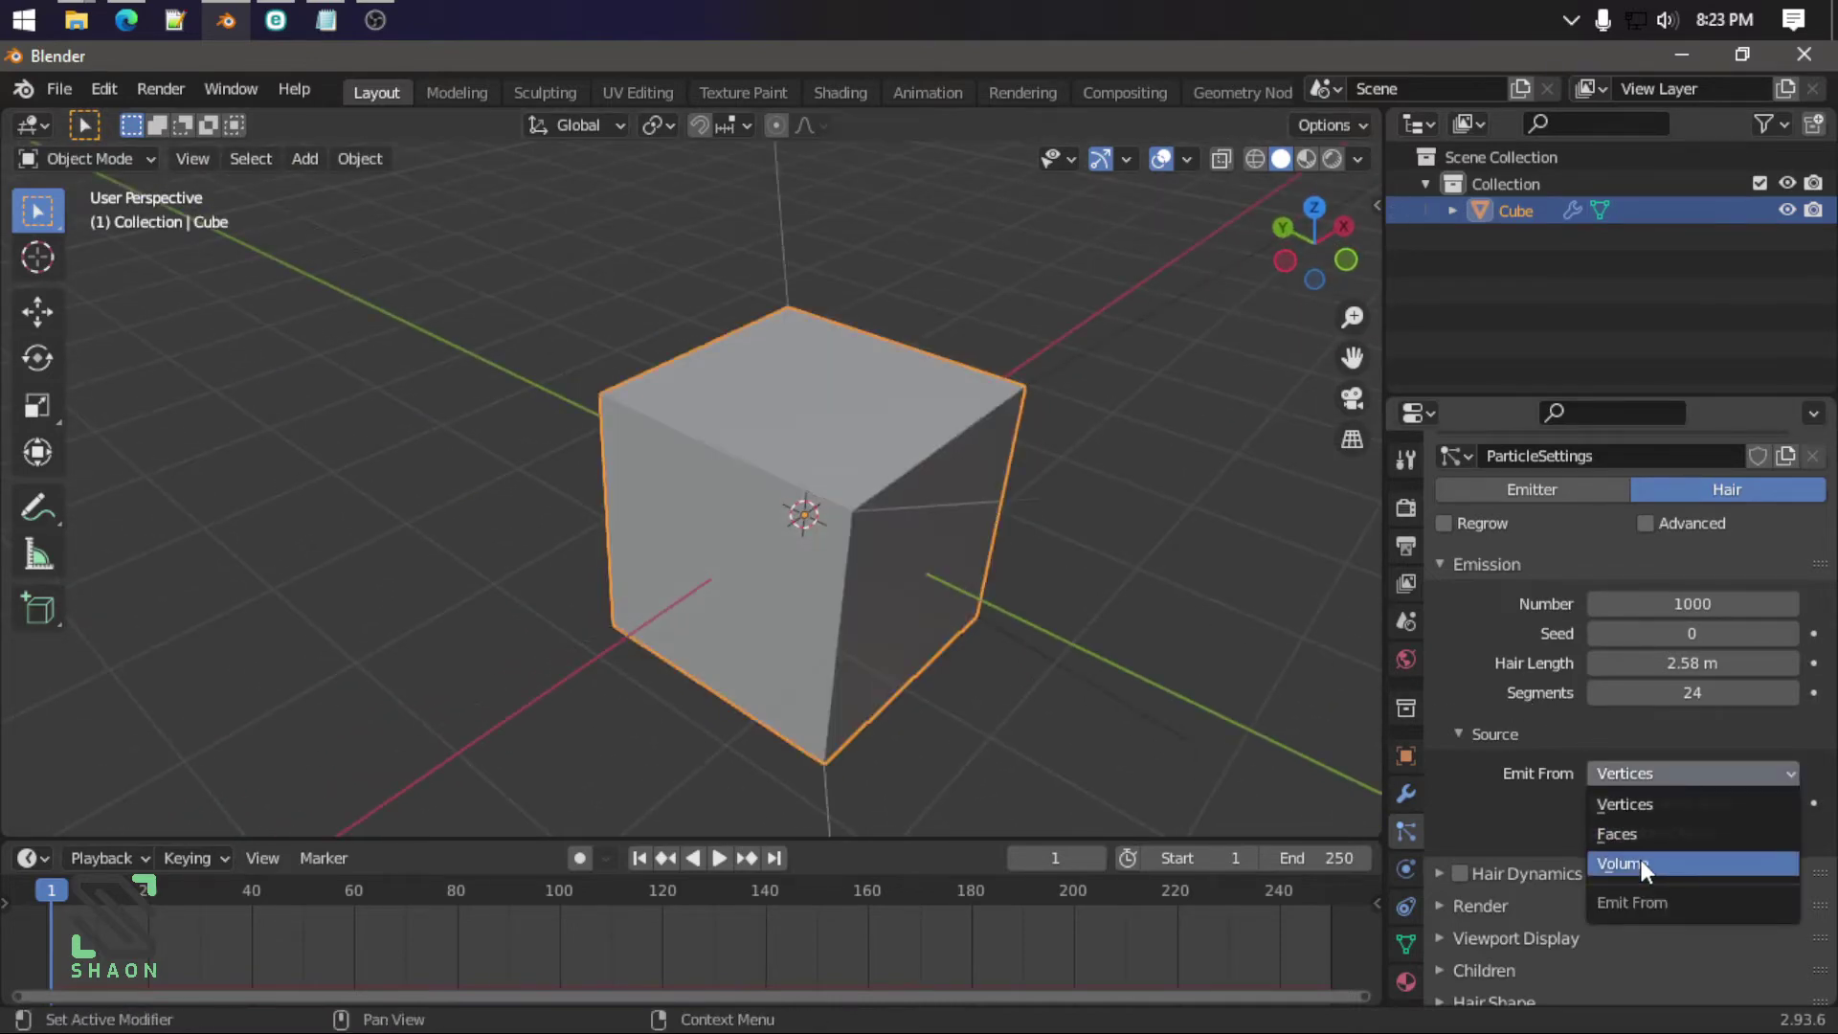
left_click(1641, 860)
mouse_move(992, 650)
middle_mouse_down()
mouse_move(912, 476)
mouse_move(833, 574)
mouse_move(836, 676)
mouse_move(808, 530)
mouse_move(919, 472)
mouse_move(785, 421)
middle_mouse_up()
key("shift+z")
Step: Set Emit From back to Faces and return to solid shading
left_click(1659, 774)
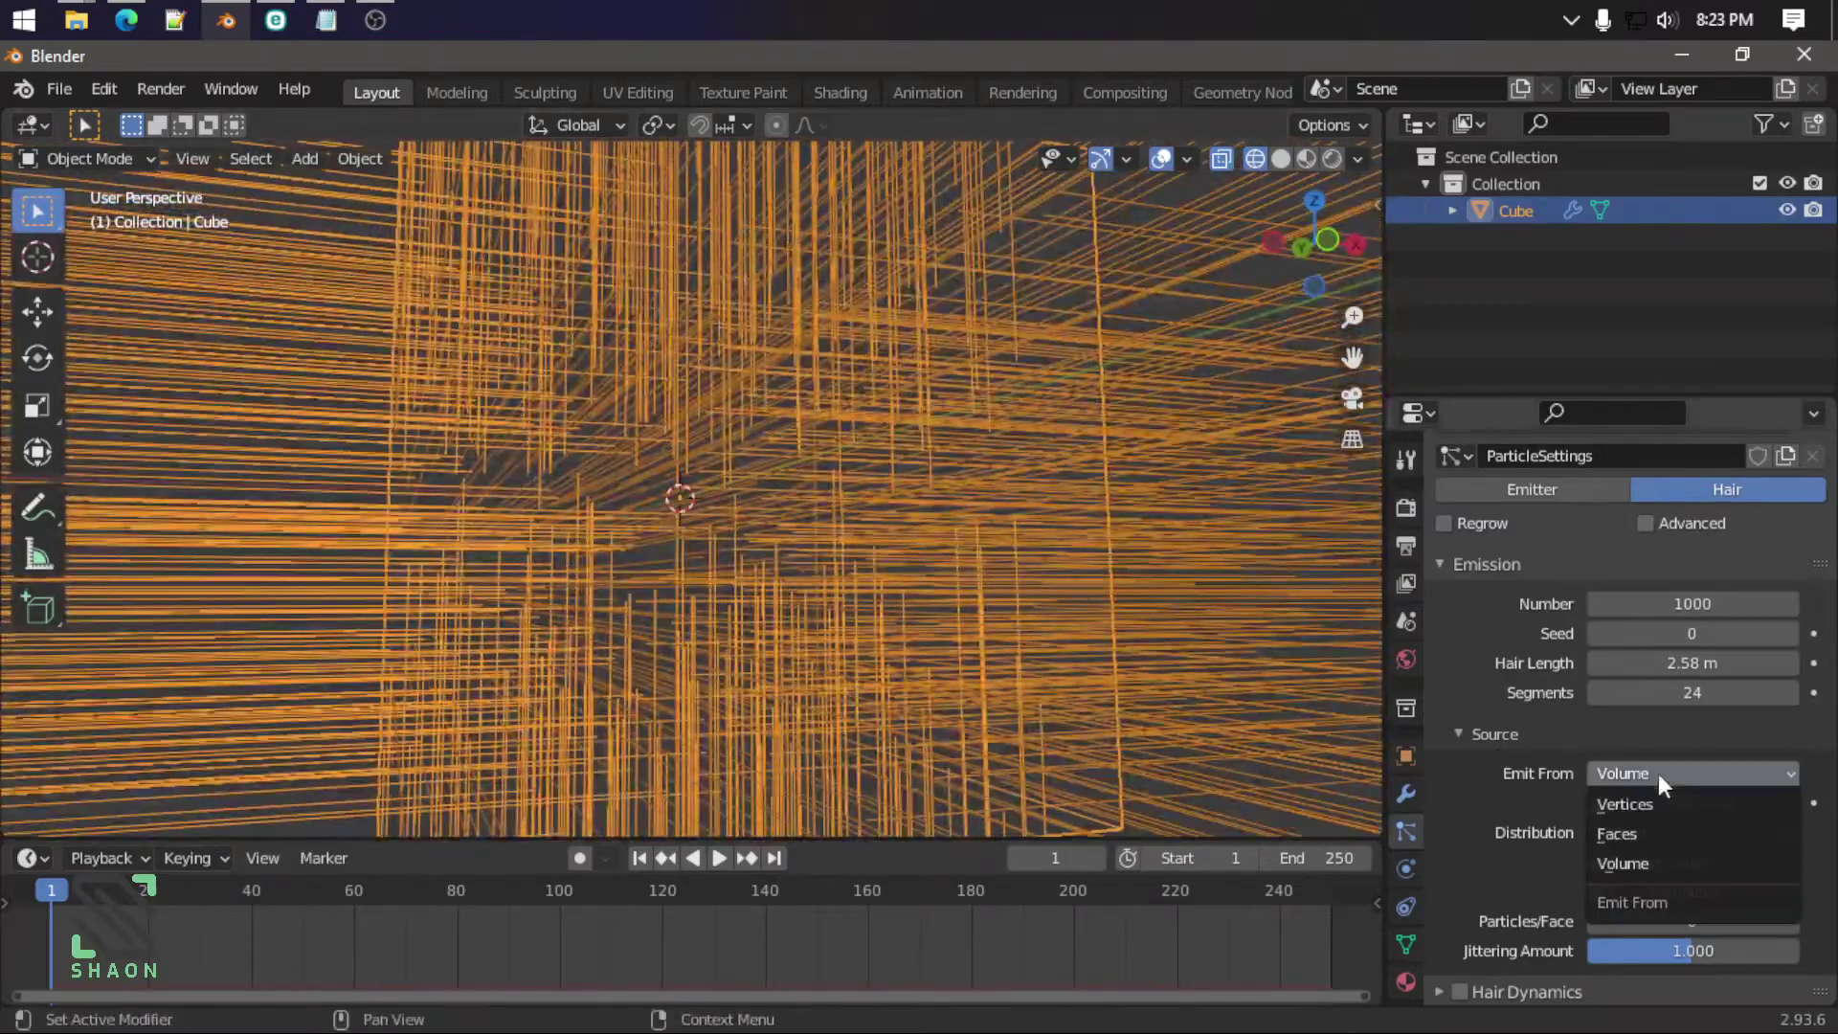
left_click(1616, 833)
mouse_move(883, 542)
middle_mouse_down()
mouse_move(859, 595)
mouse_move(813, 480)
mouse_move(611, 498)
mouse_move(769, 555)
mouse_move(887, 492)
middle_mouse_up()
scroll(867, 591, "up", 3)
scroll(726, 517, "down", 4)
middle_click_drag(726, 517, 1038, 572)
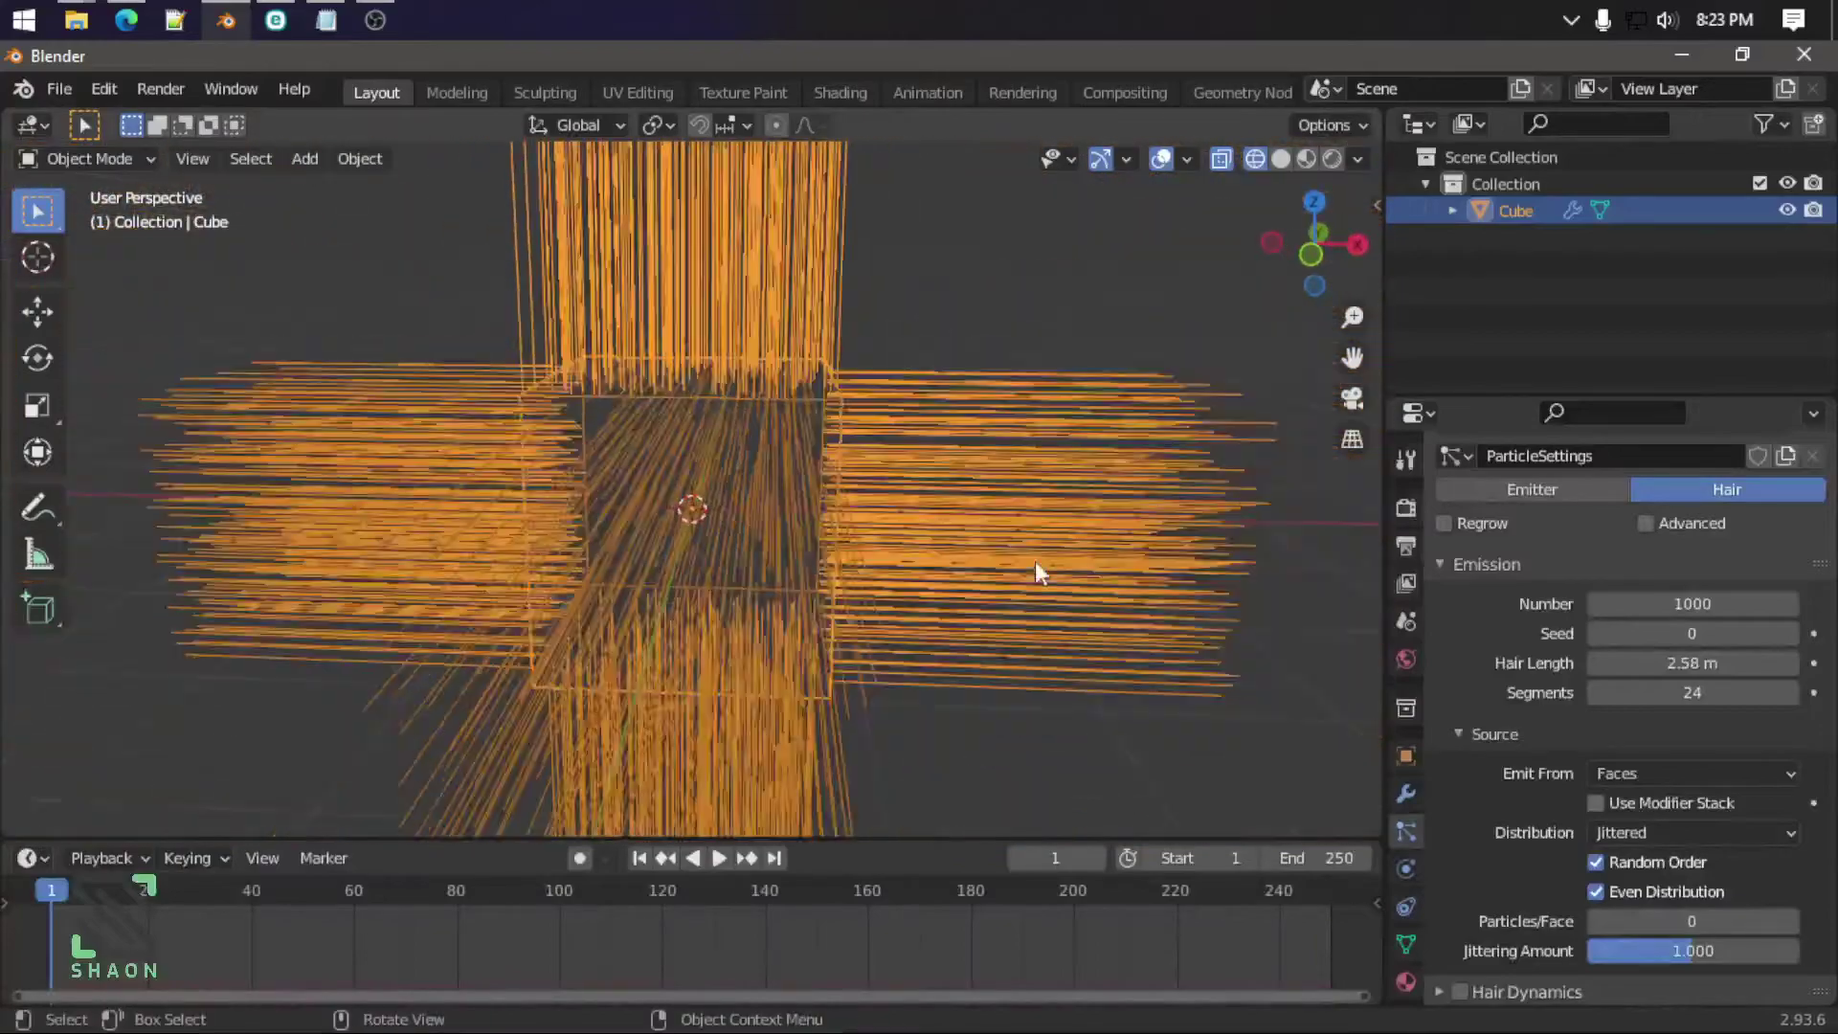
key("shift+z")
middle_click_drag(823, 566, 965, 565)
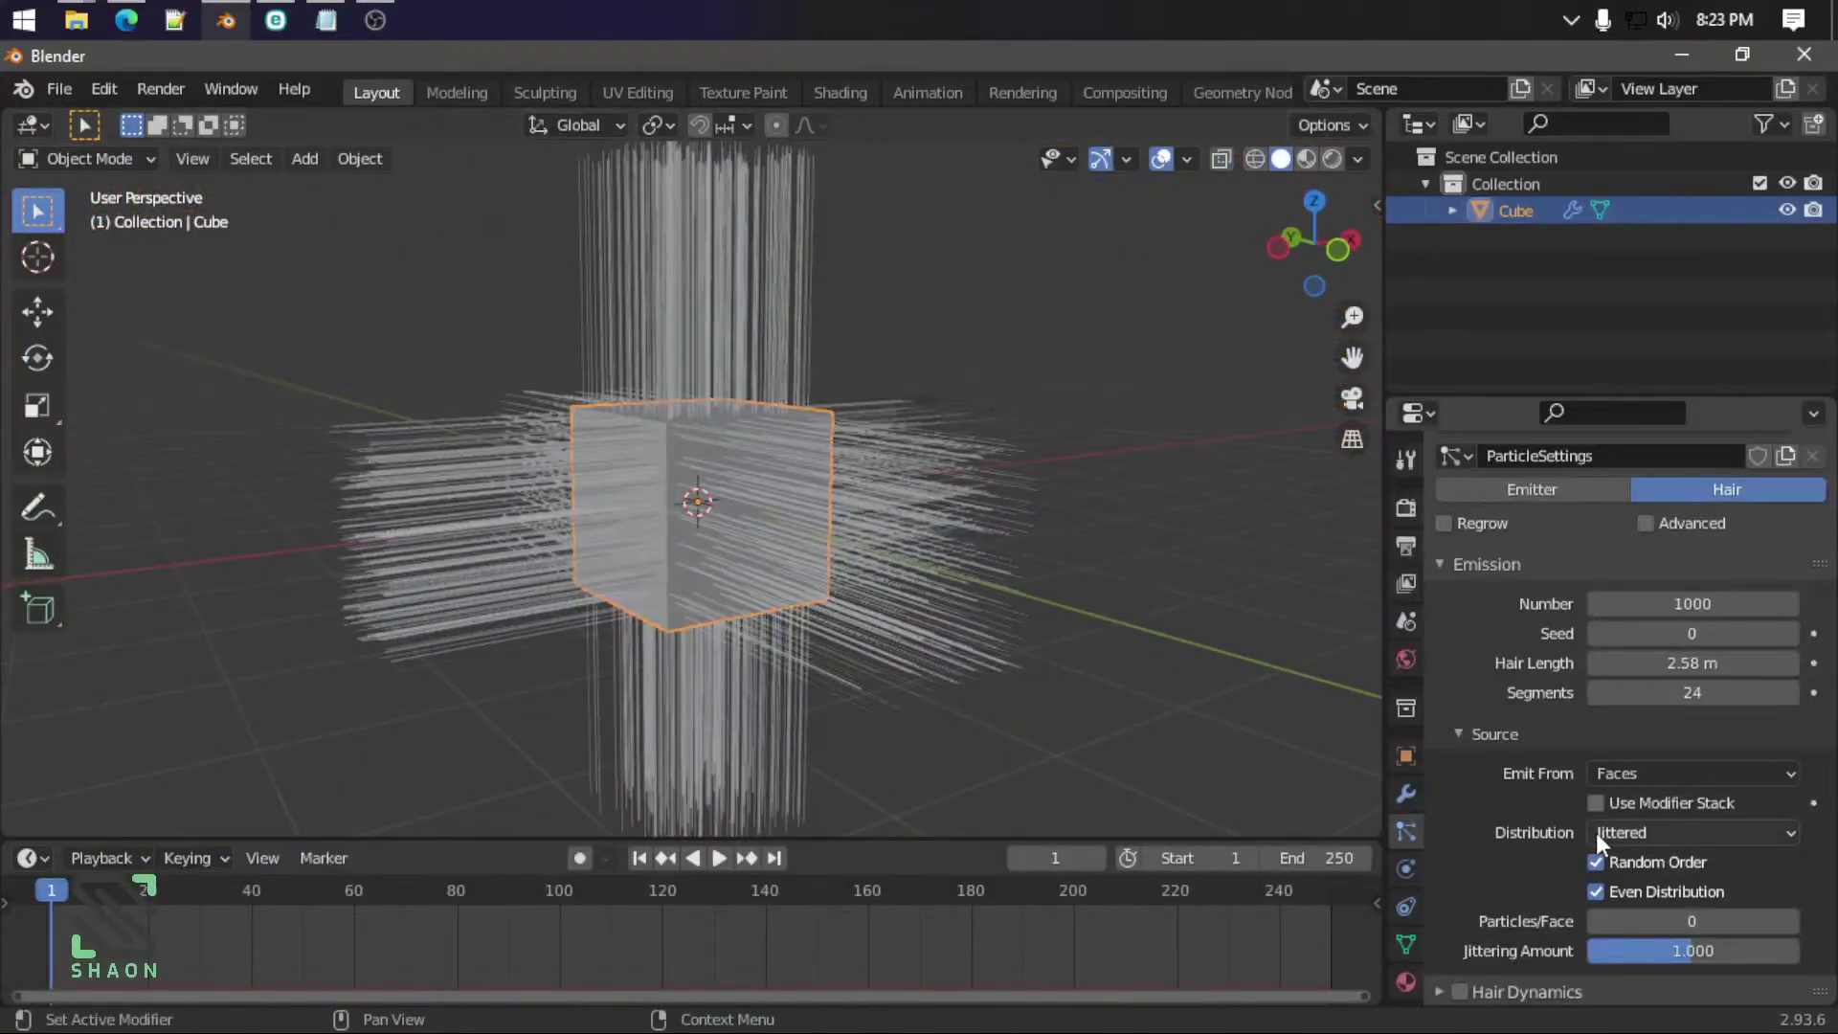
scroll(1618, 862, "down", 3)
left_click_drag(1678, 842, 1695, 842)
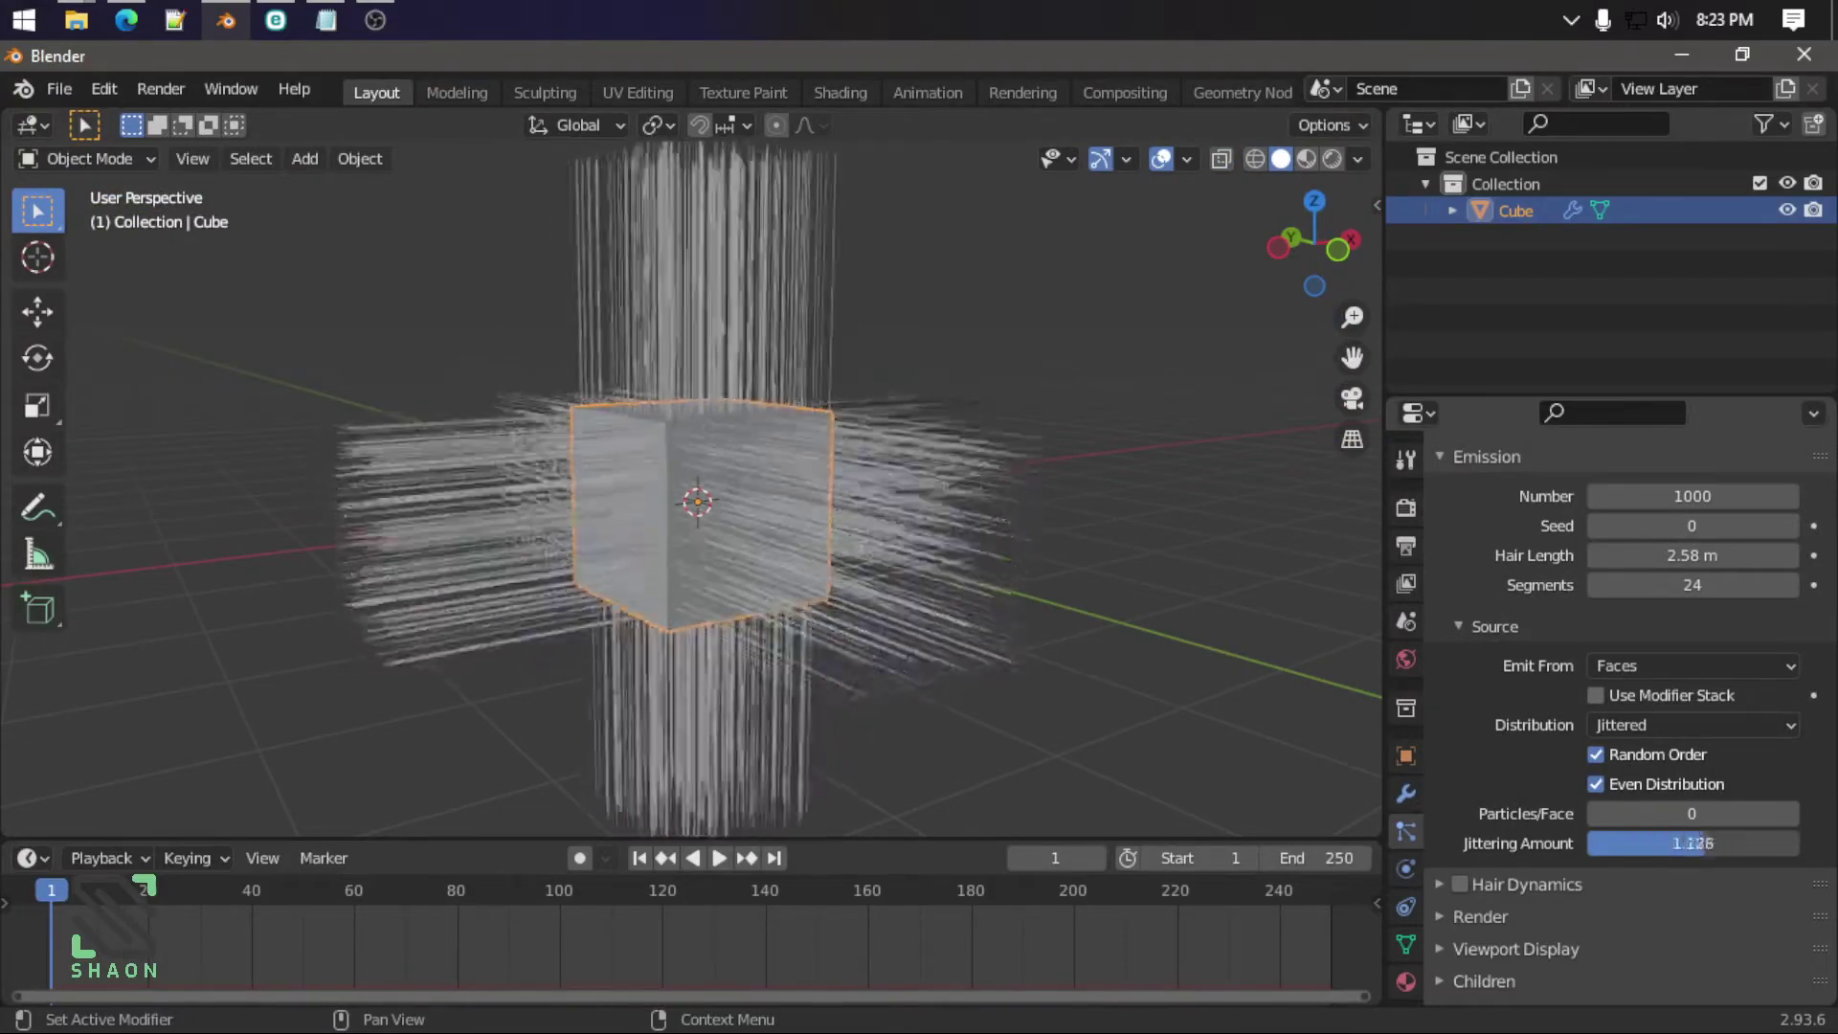
mouse_move(862, 574)
middle_mouse_down()
mouse_move(940, 630)
mouse_move(814, 536)
mouse_move(835, 505)
mouse_move(808, 555)
mouse_move(696, 567)
middle_mouse_up()
scroll(814, 527, "up", 2)
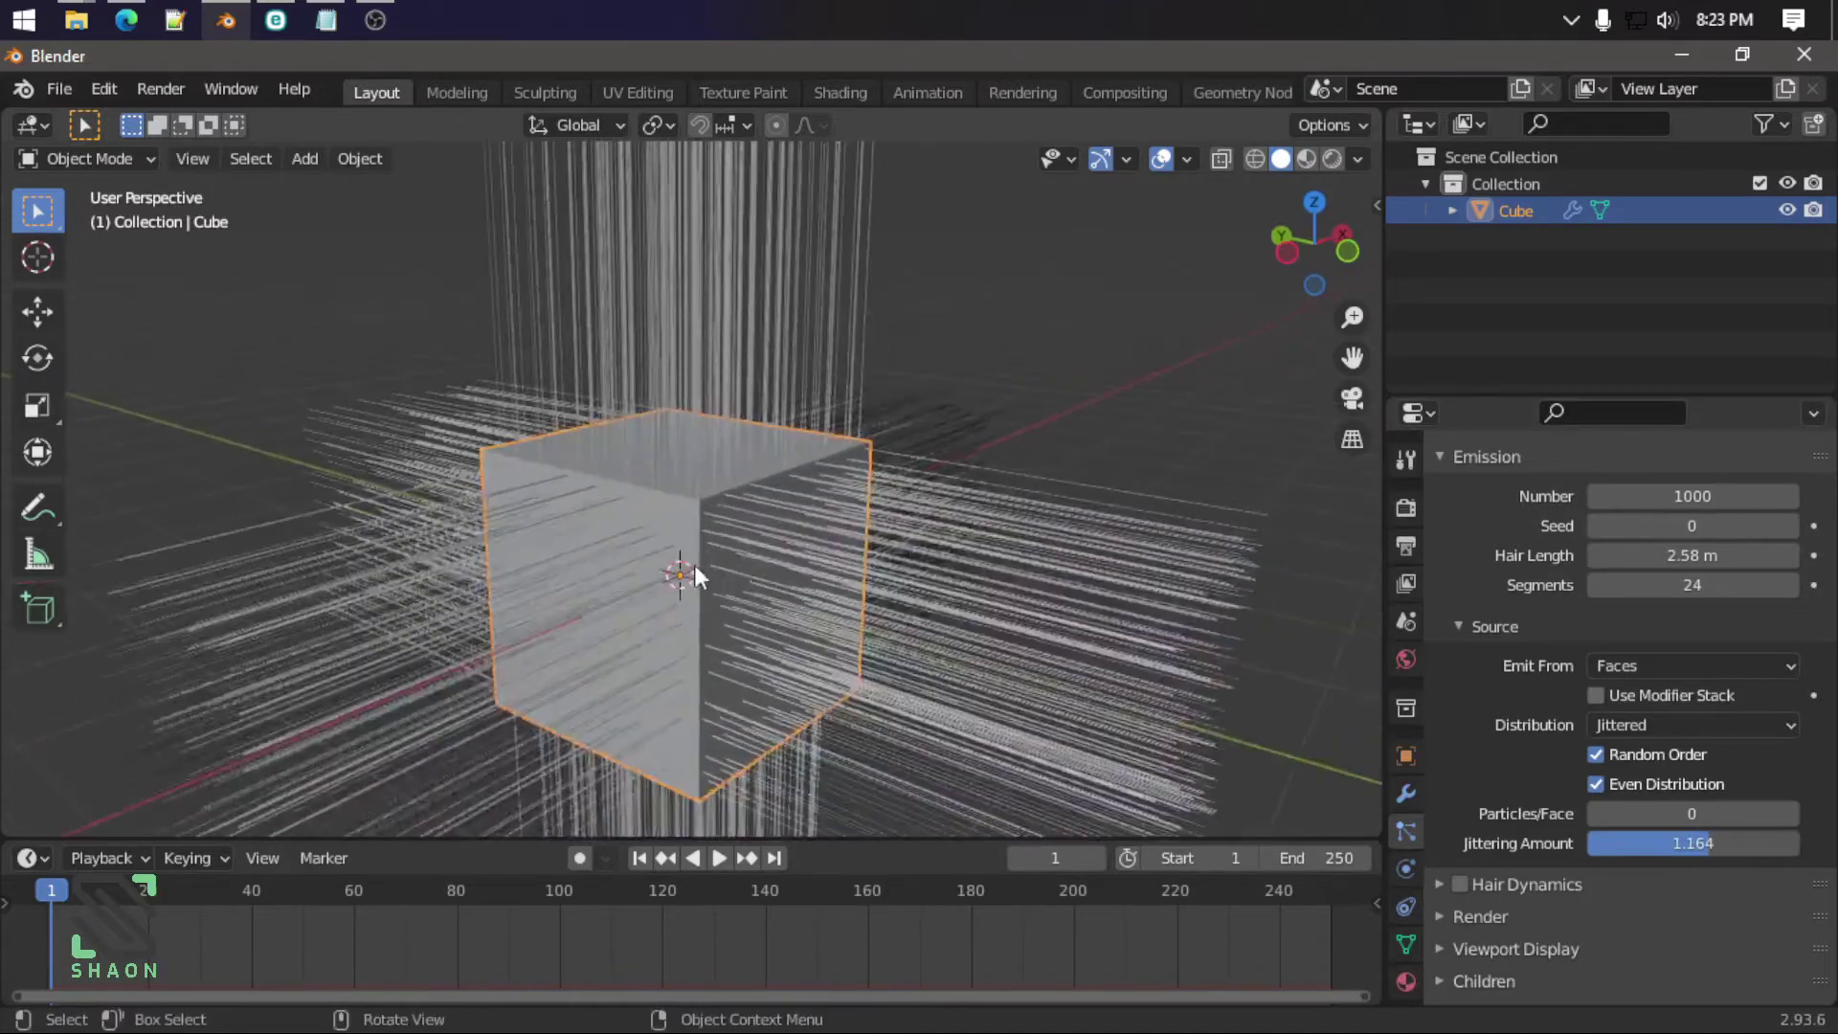
left_click(102, 159)
middle_click_drag(398, 525, 332, 433)
scroll(681, 435, "up", 2)
scroll(681, 447, "down", 2)
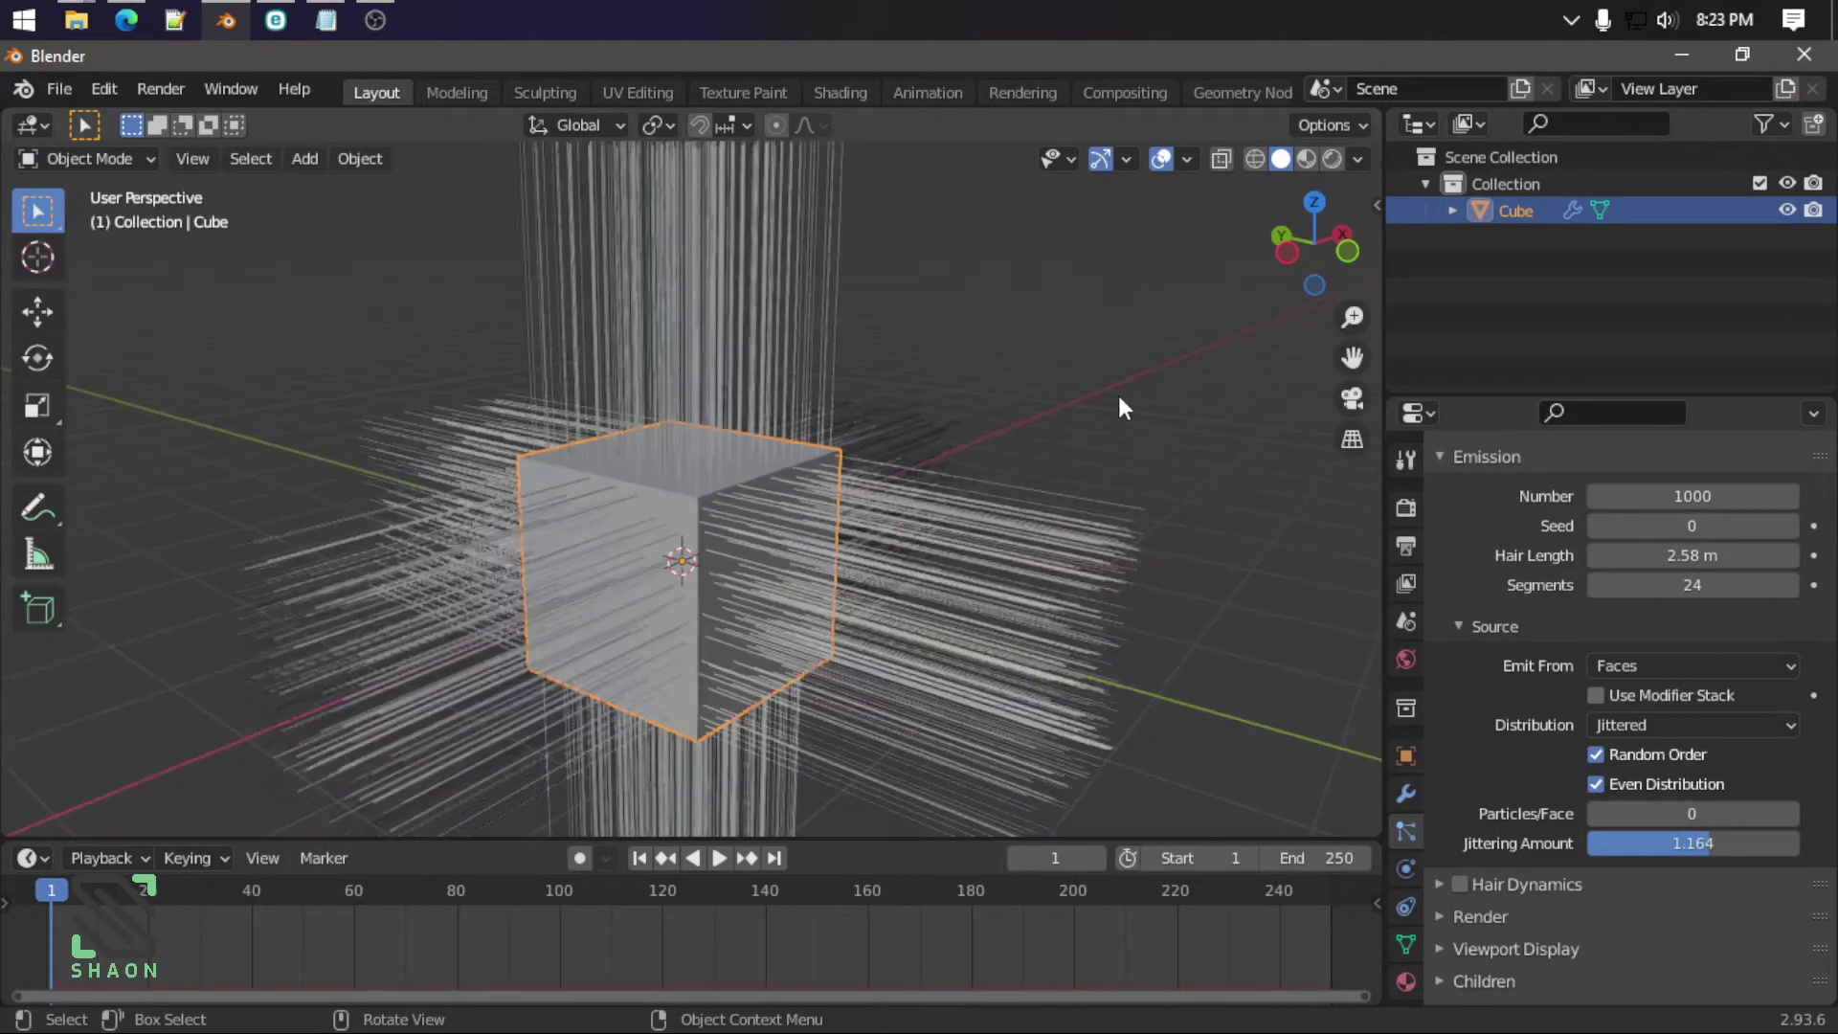
middle_click_drag(1122, 407, 847, 455, "shift")
Step: Add a second cube and move it along X beside the hair-covered cube
key("shift+a")
left_click(984, 460)
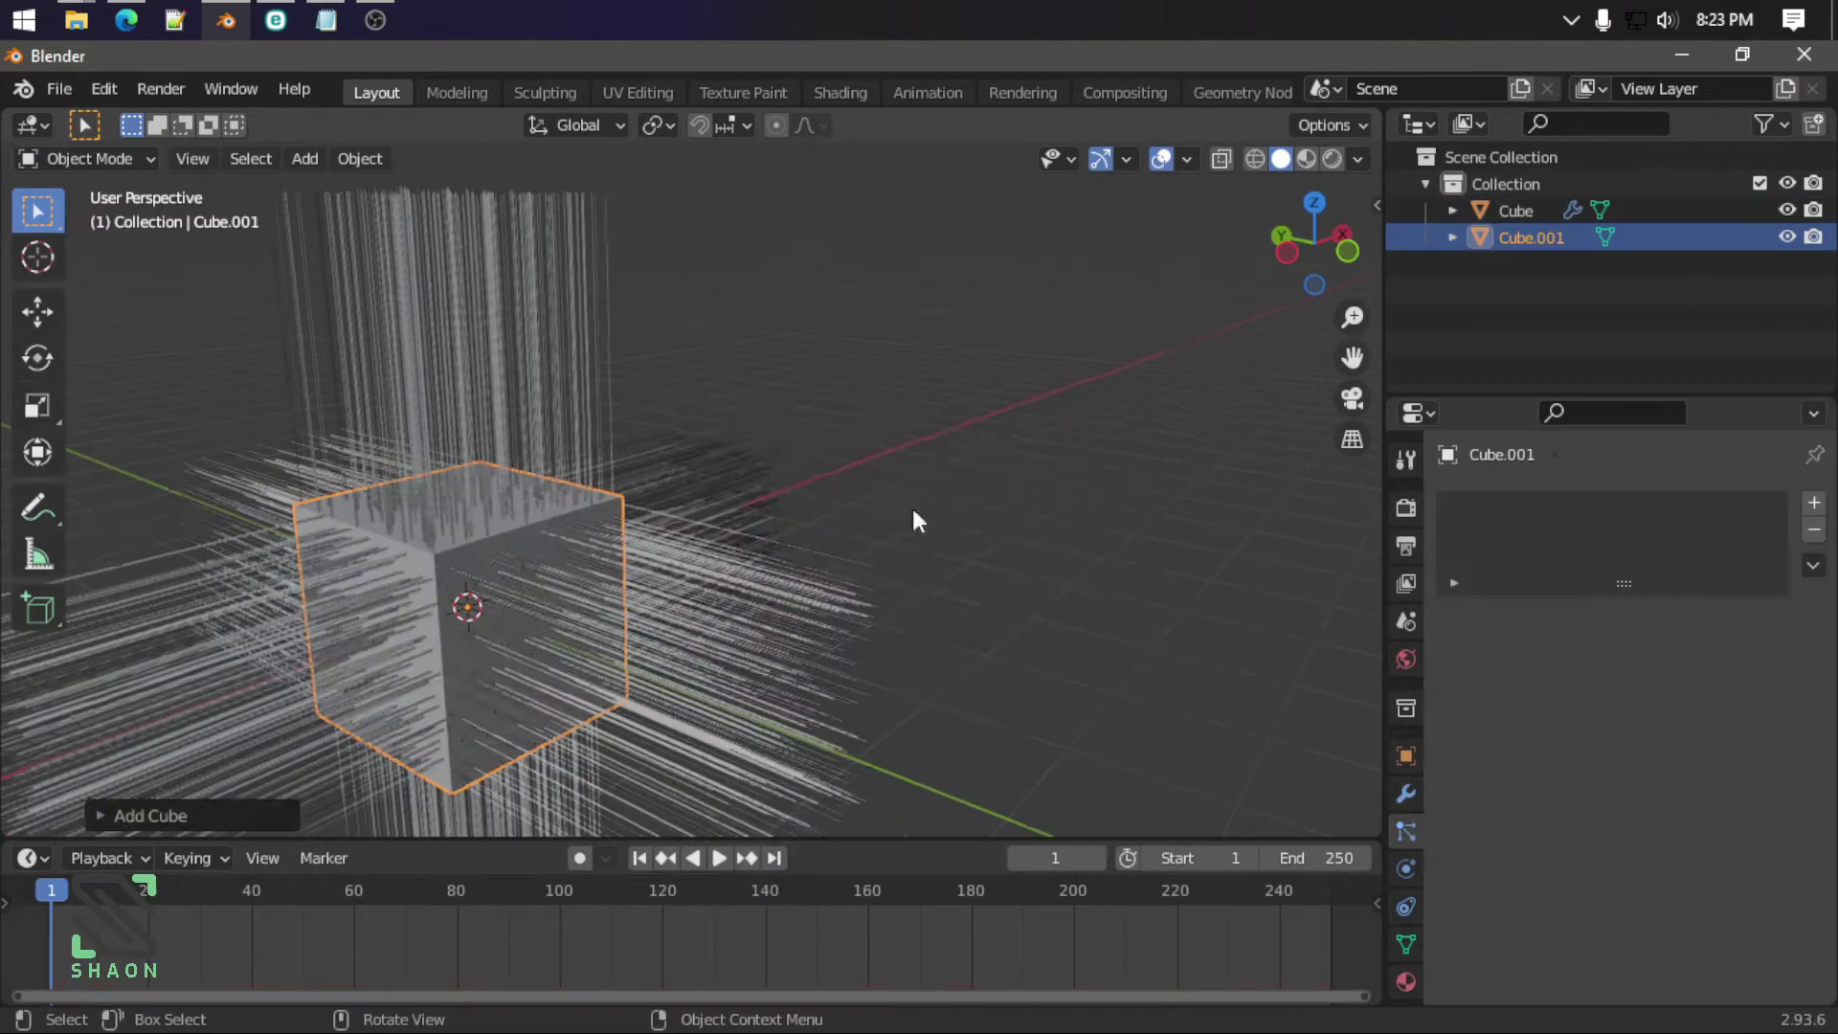
middle_click_drag(914, 519, 850, 533)
key("g")
key("y")
key("y")
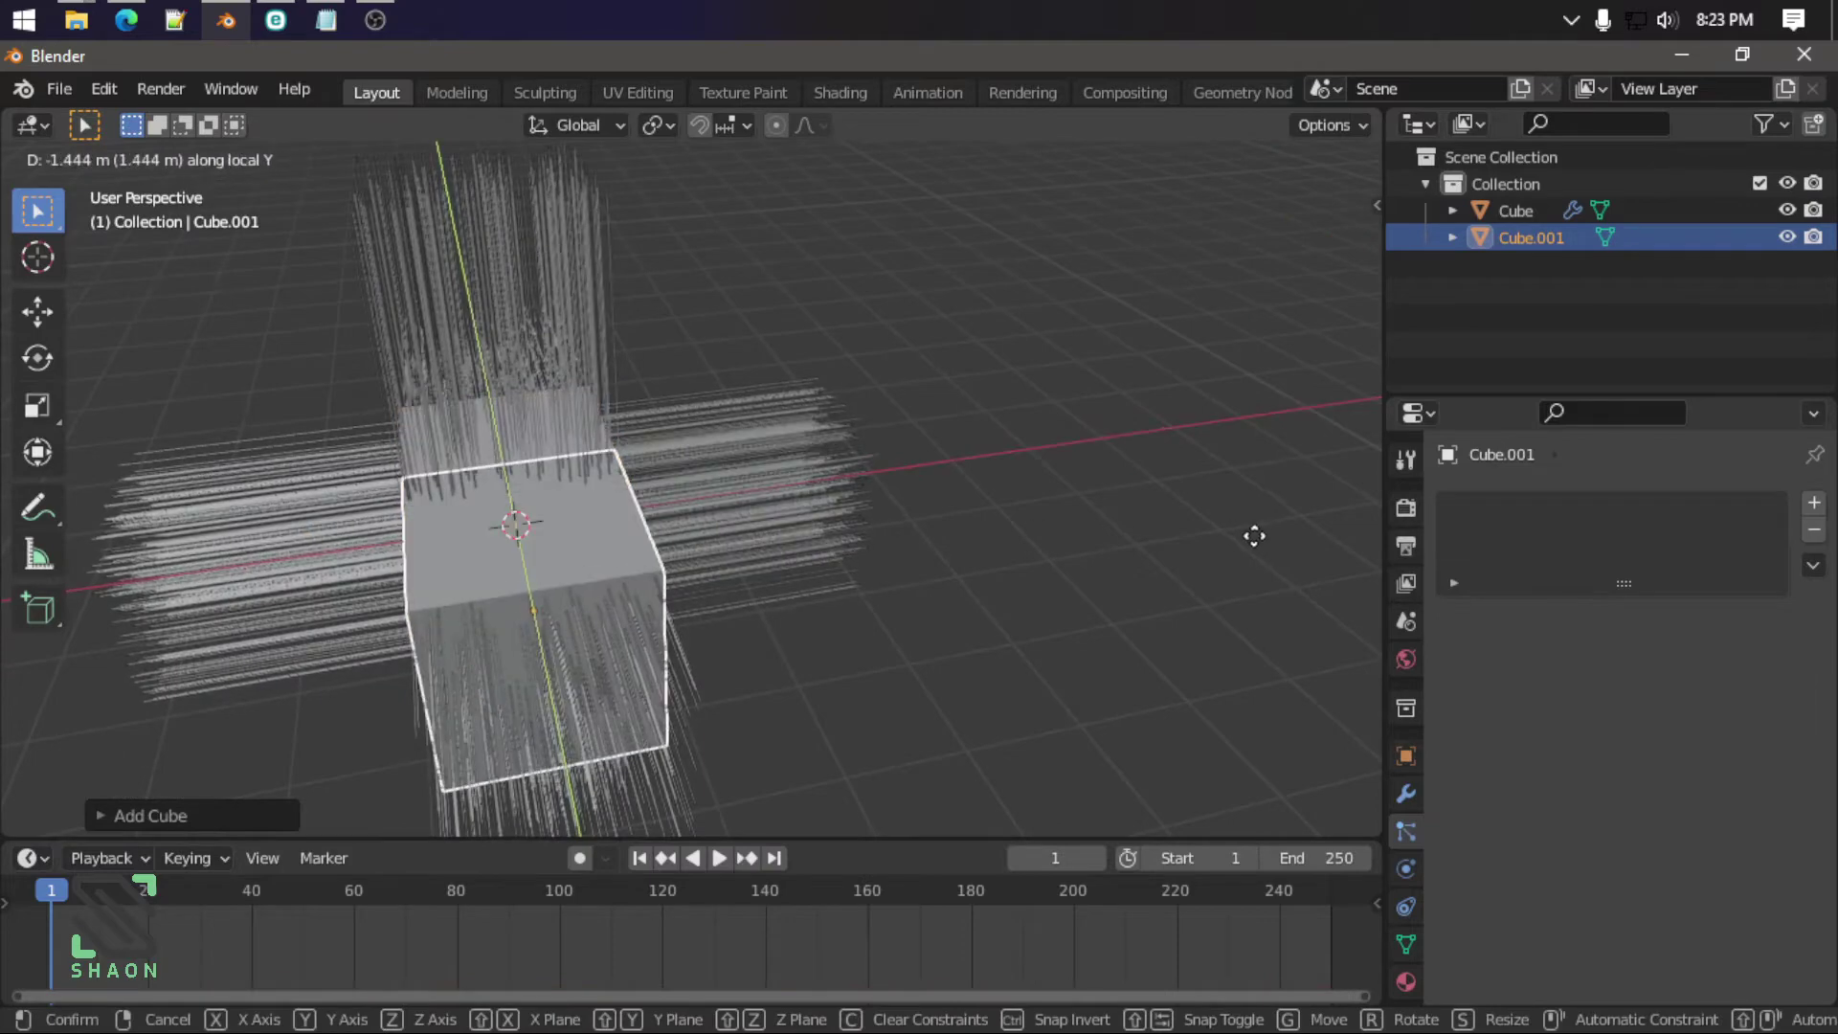
key("x")
left_click(1264, 532)
Step: Check the interaction mode list with the plain cube, then the hair-covered cube, selected
left_click(1120, 513)
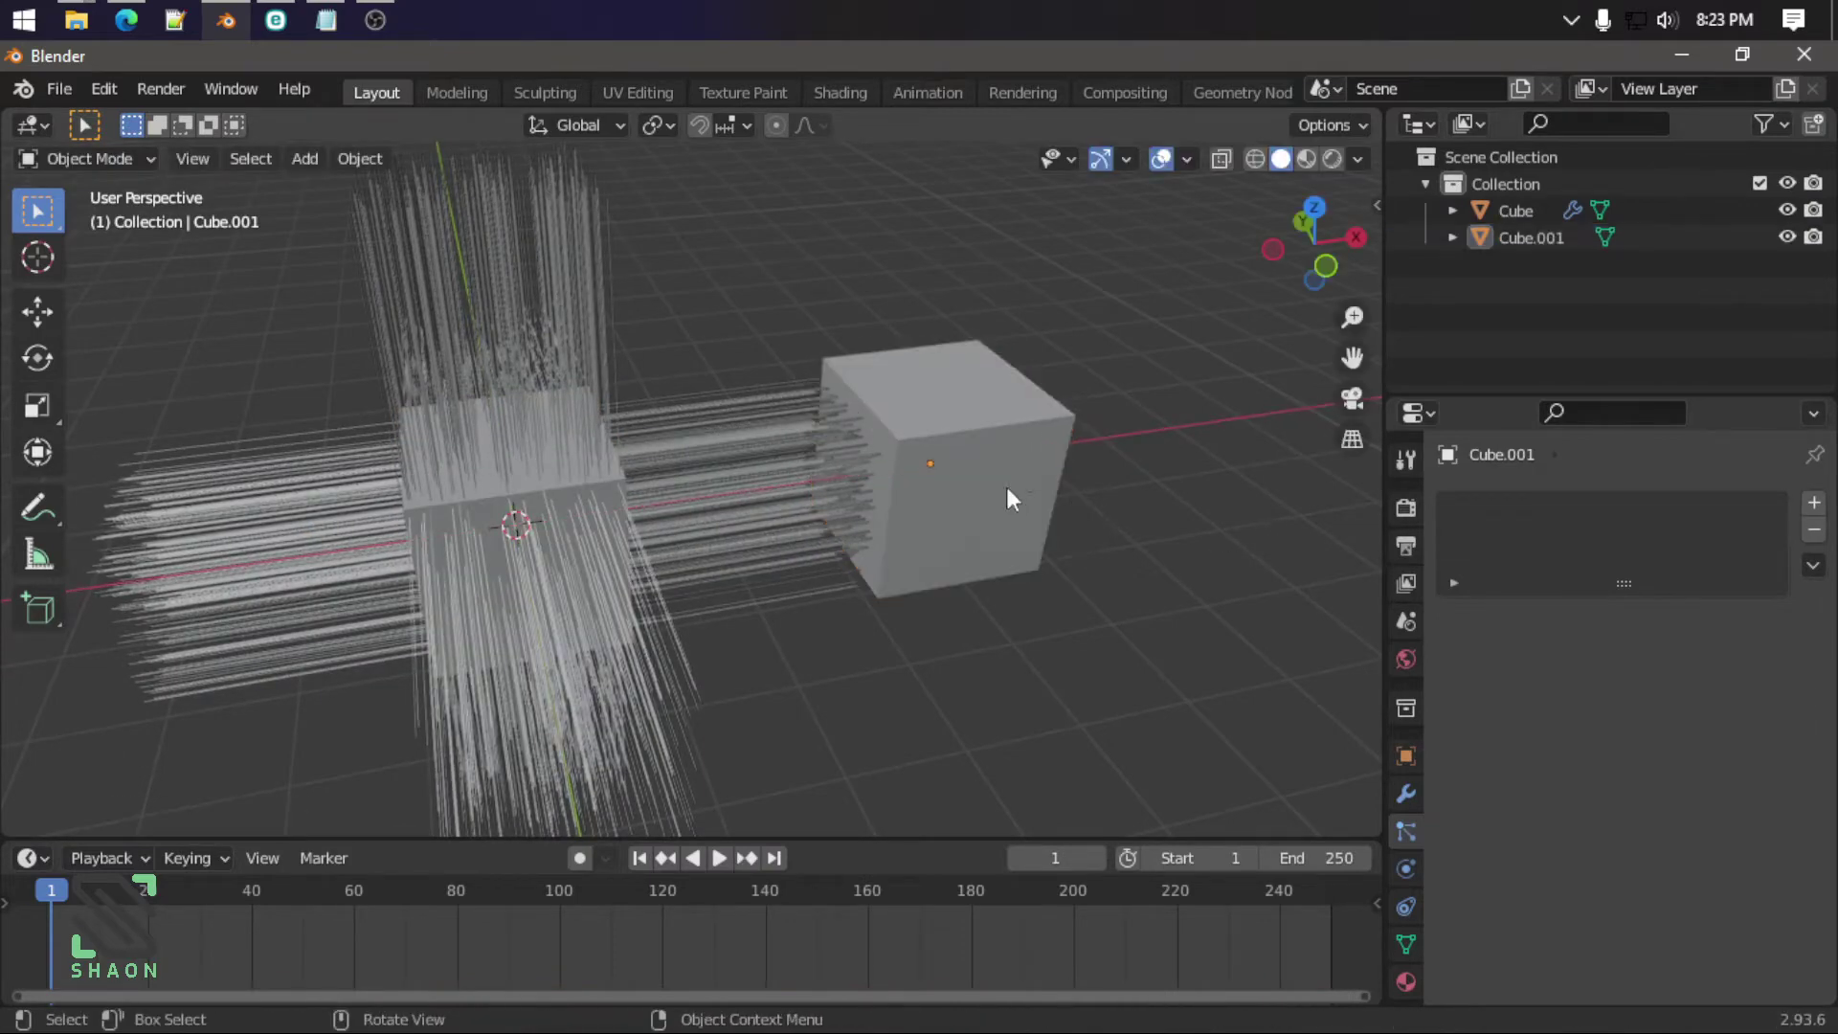
left_click(1005, 482)
left_click(56, 153)
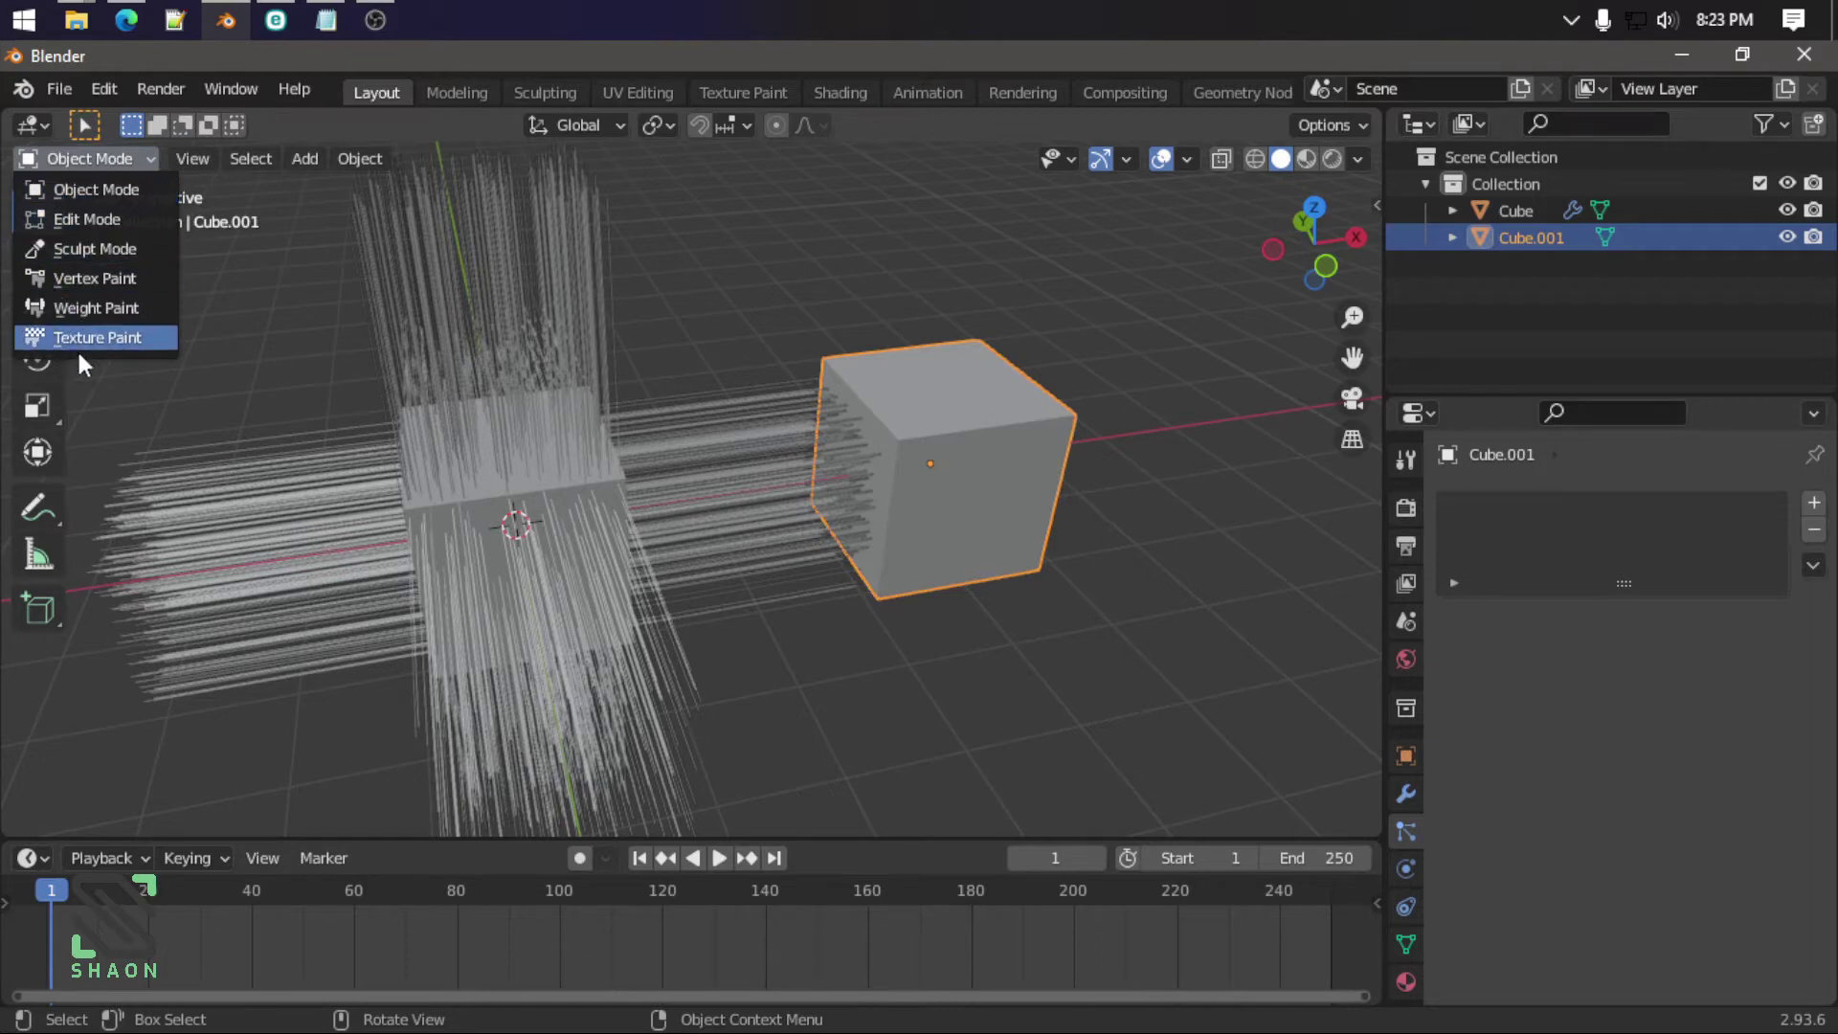
left_click(66, 189)
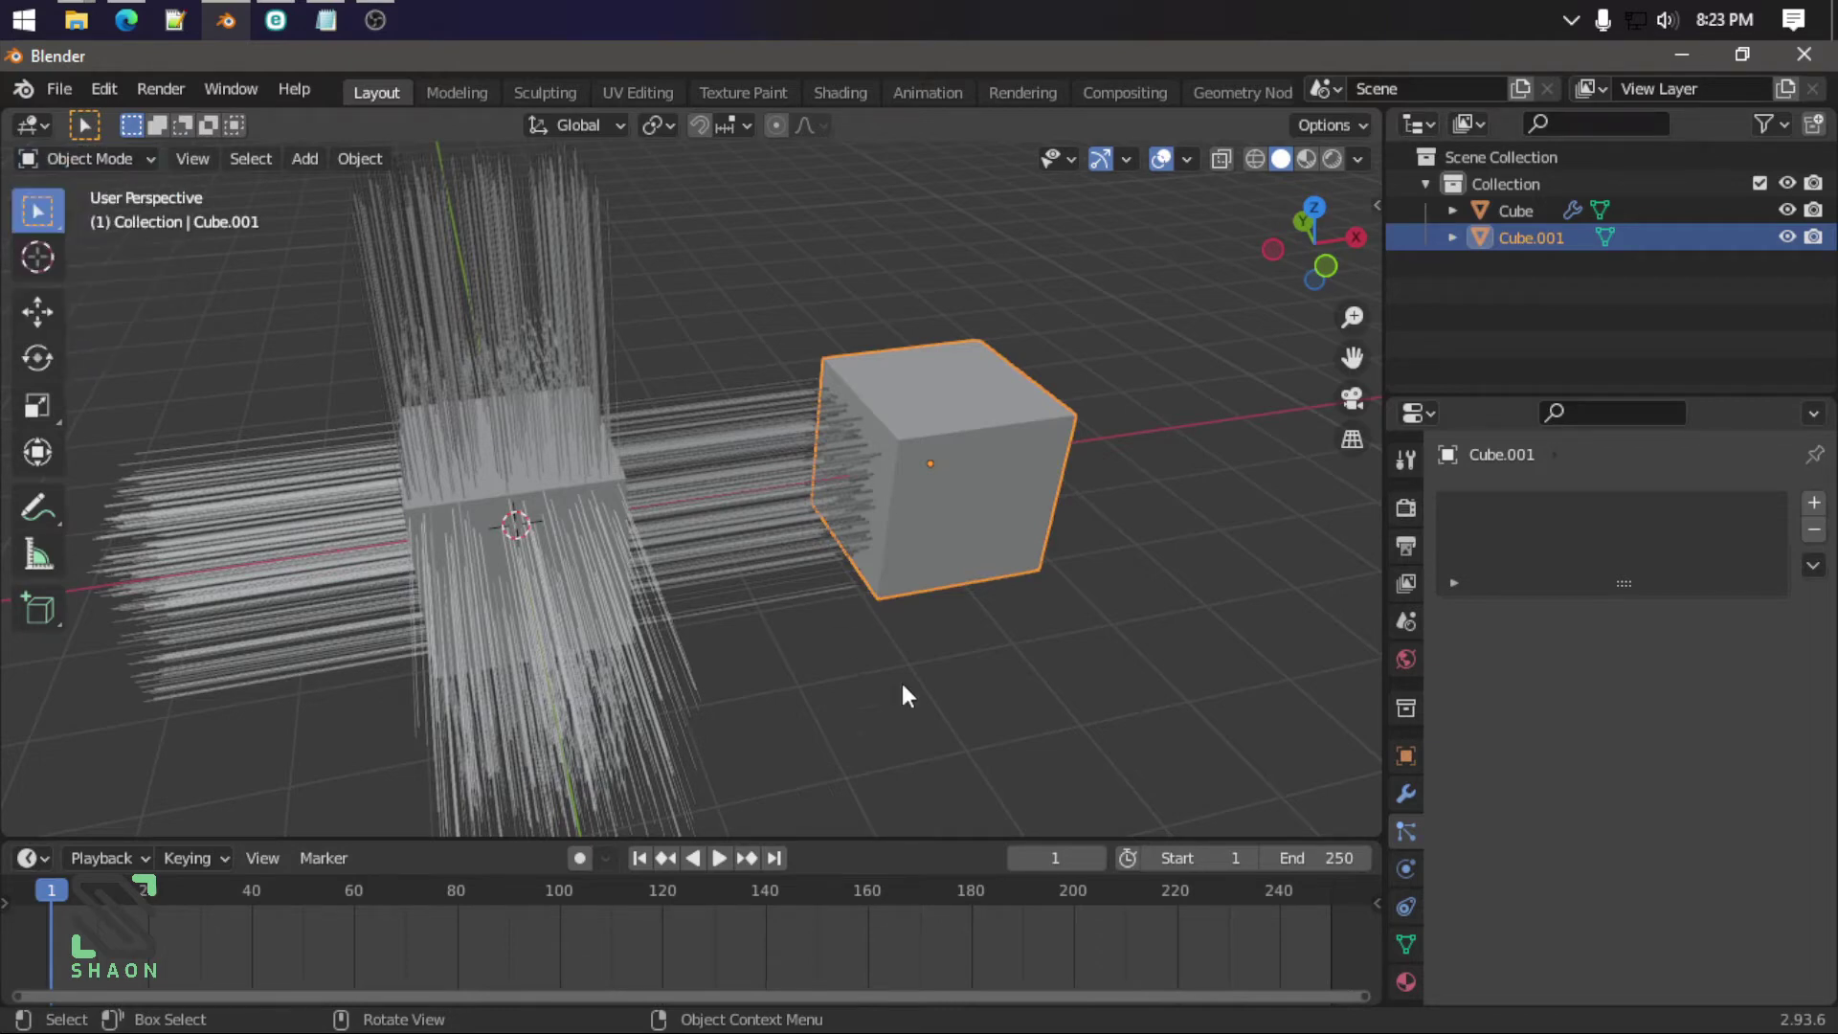
left_click(900, 680)
left_click(555, 479)
mouse_move(556, 479)
middle_mouse_down()
mouse_move(517, 434)
mouse_move(268, 347)
middle_mouse_up()
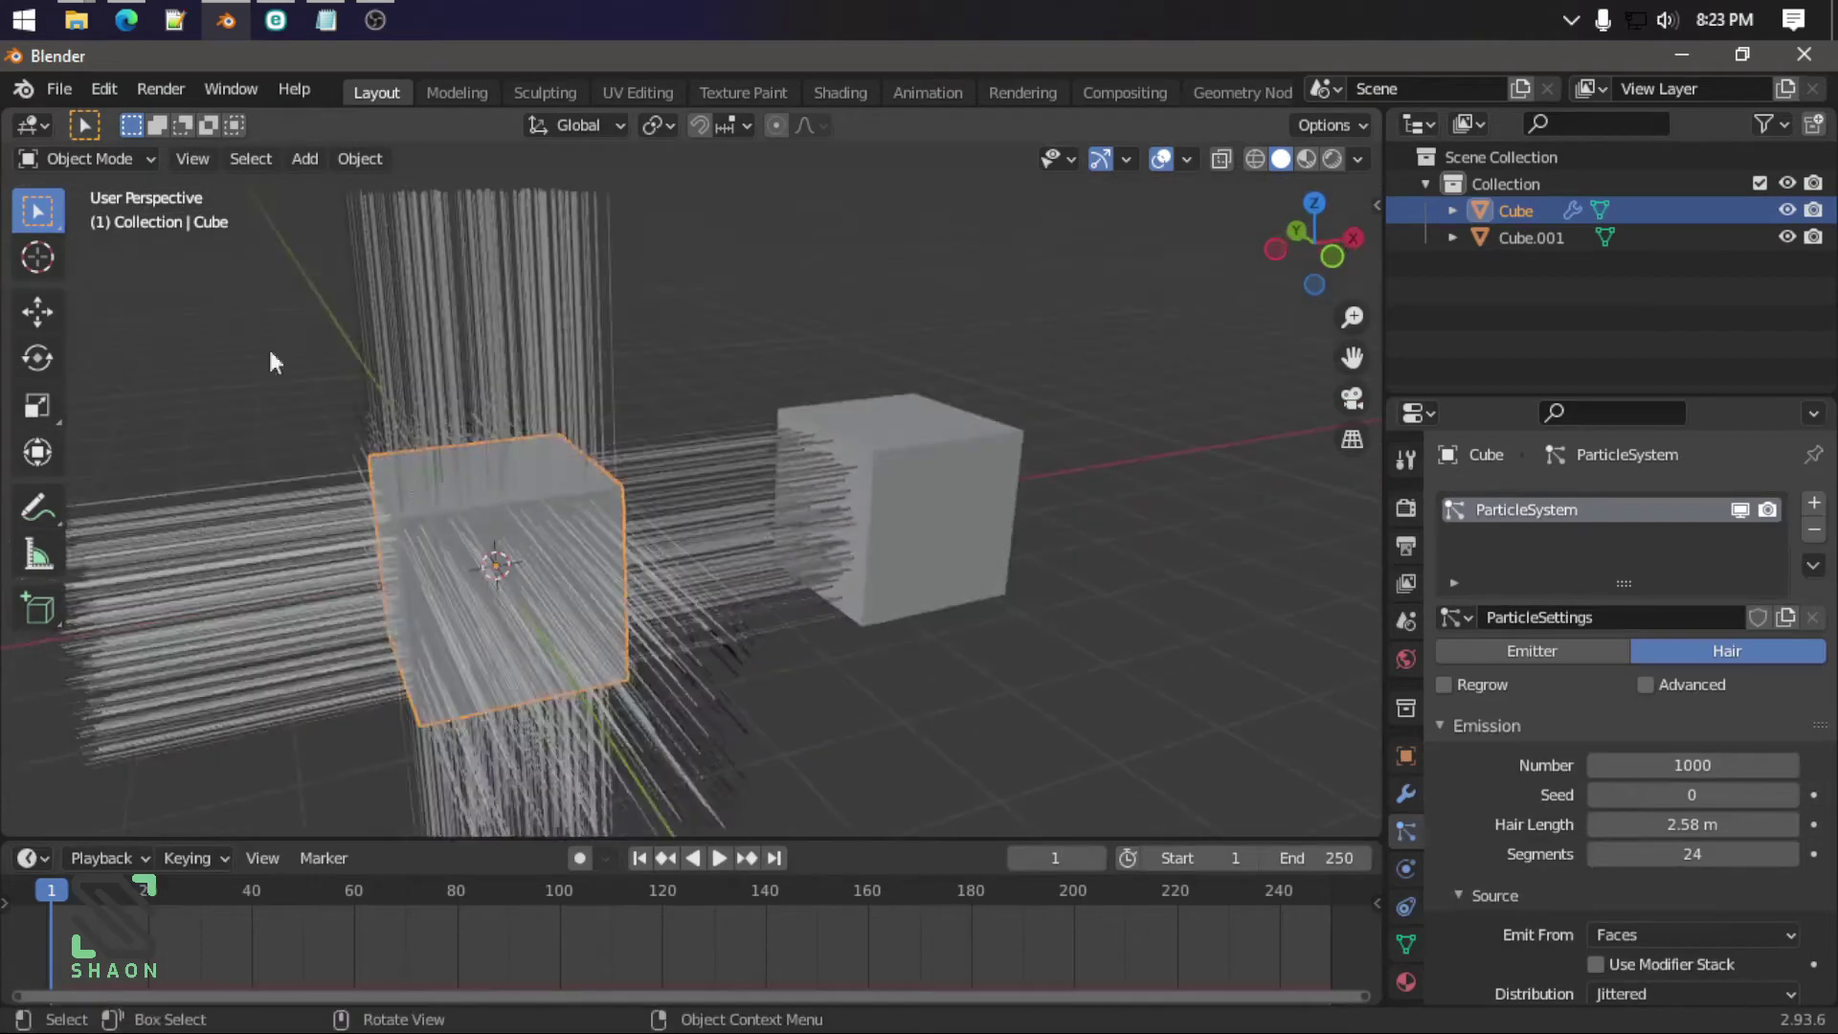
left_click(99, 155)
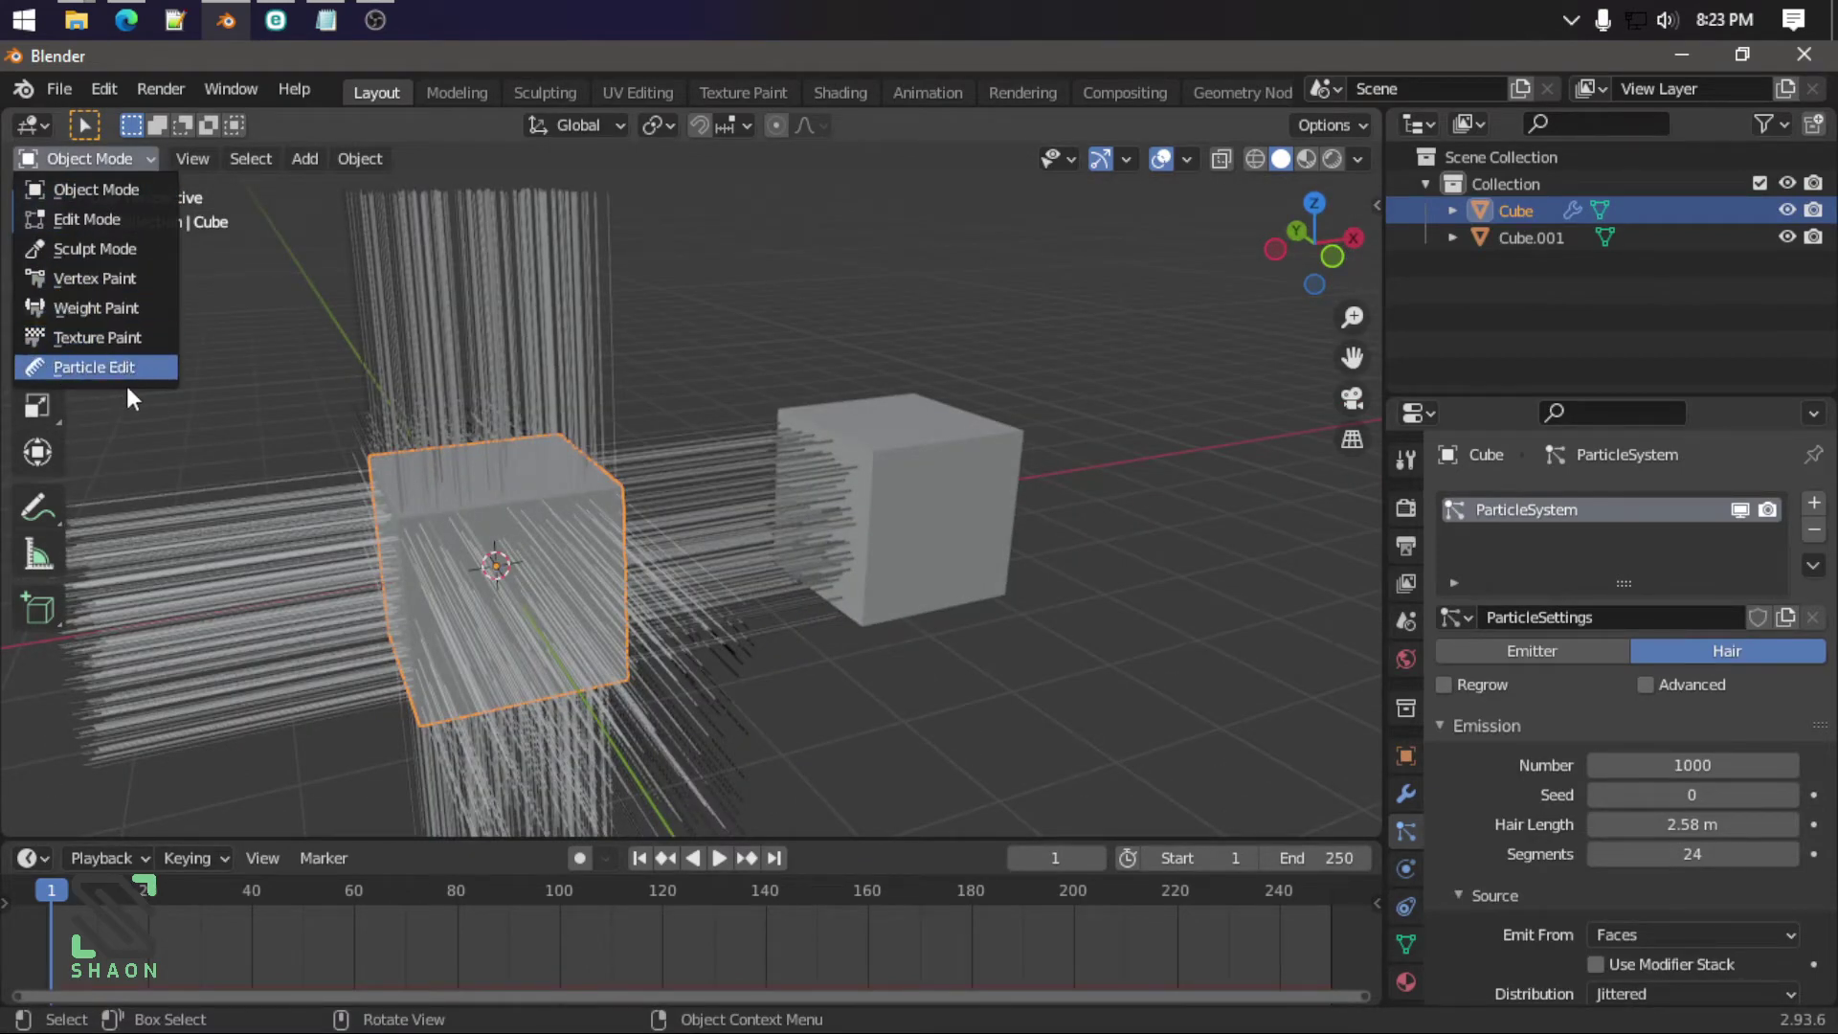
mouse_move(239, 498)
middle_mouse_down()
mouse_move(376, 435)
mouse_move(762, 567)
mouse_move(620, 575)
middle_mouse_up()
scroll(829, 583, "down", 3)
middle_click_drag(829, 582, 903, 718)
scroll(875, 472, "up", 3)
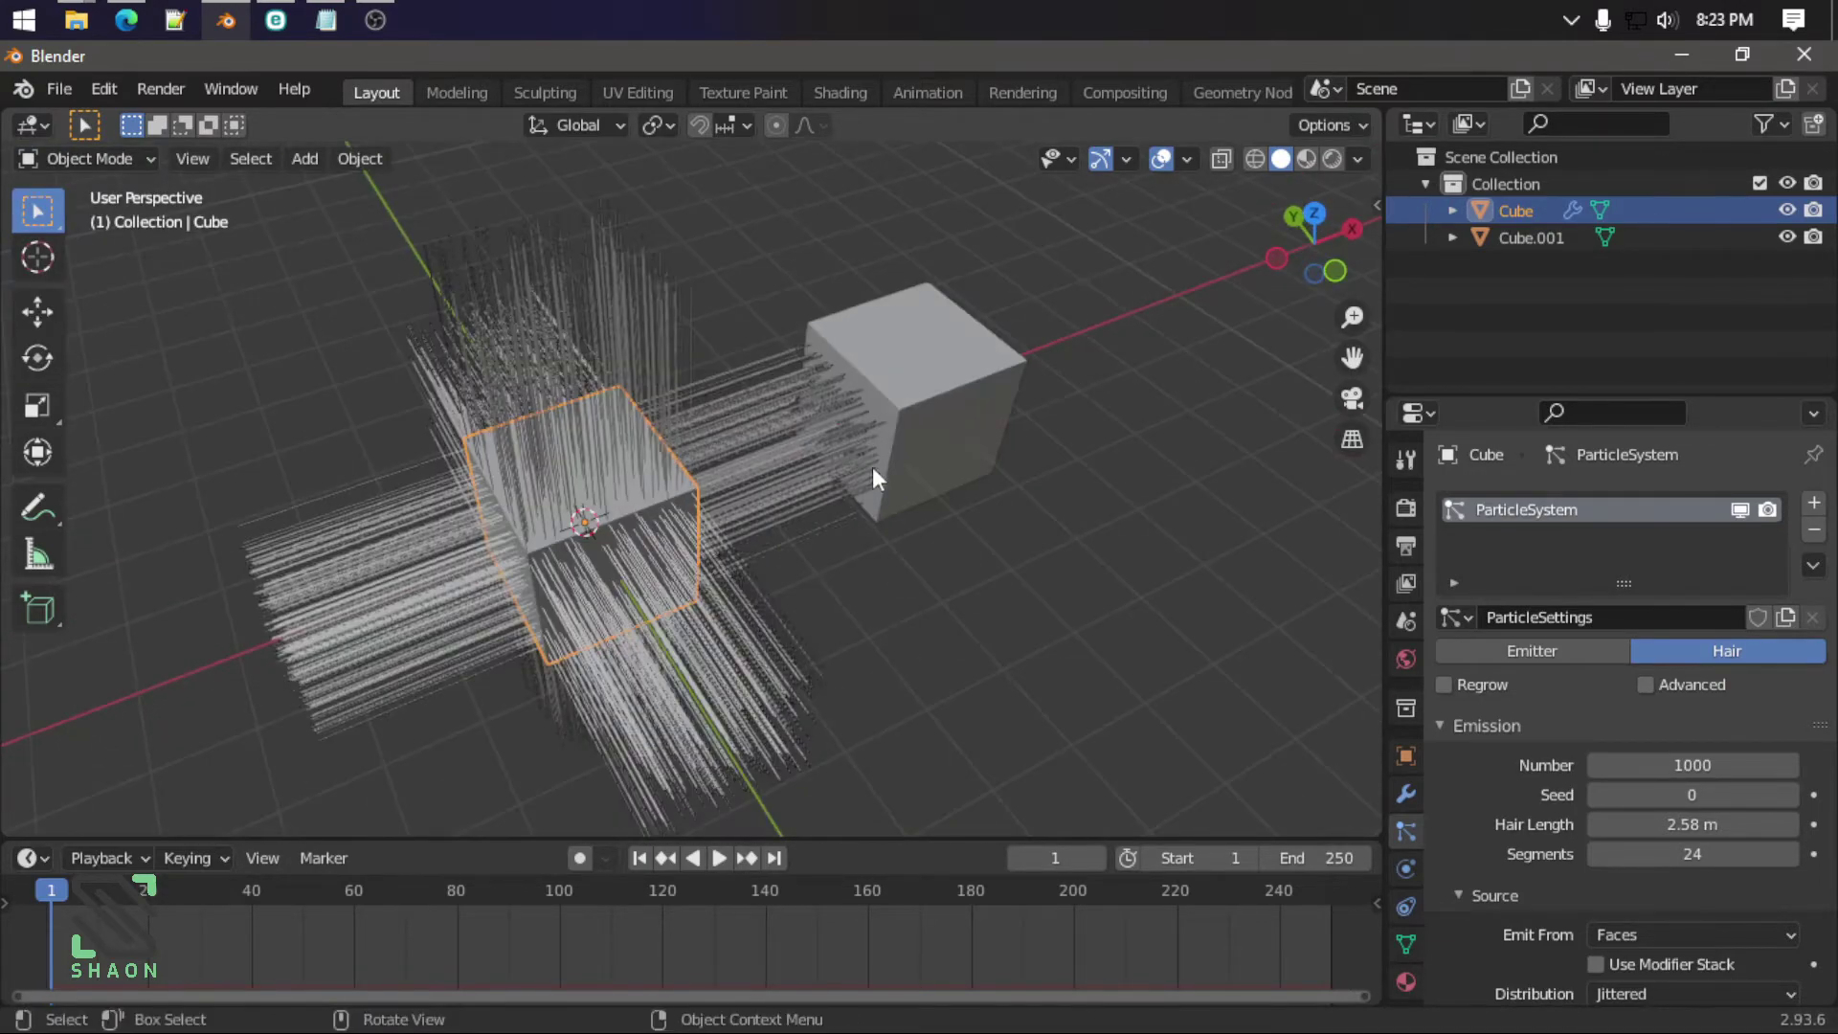
Step: Reselect the hair-covered cube and expand its particle Render panel
left_click(922, 439)
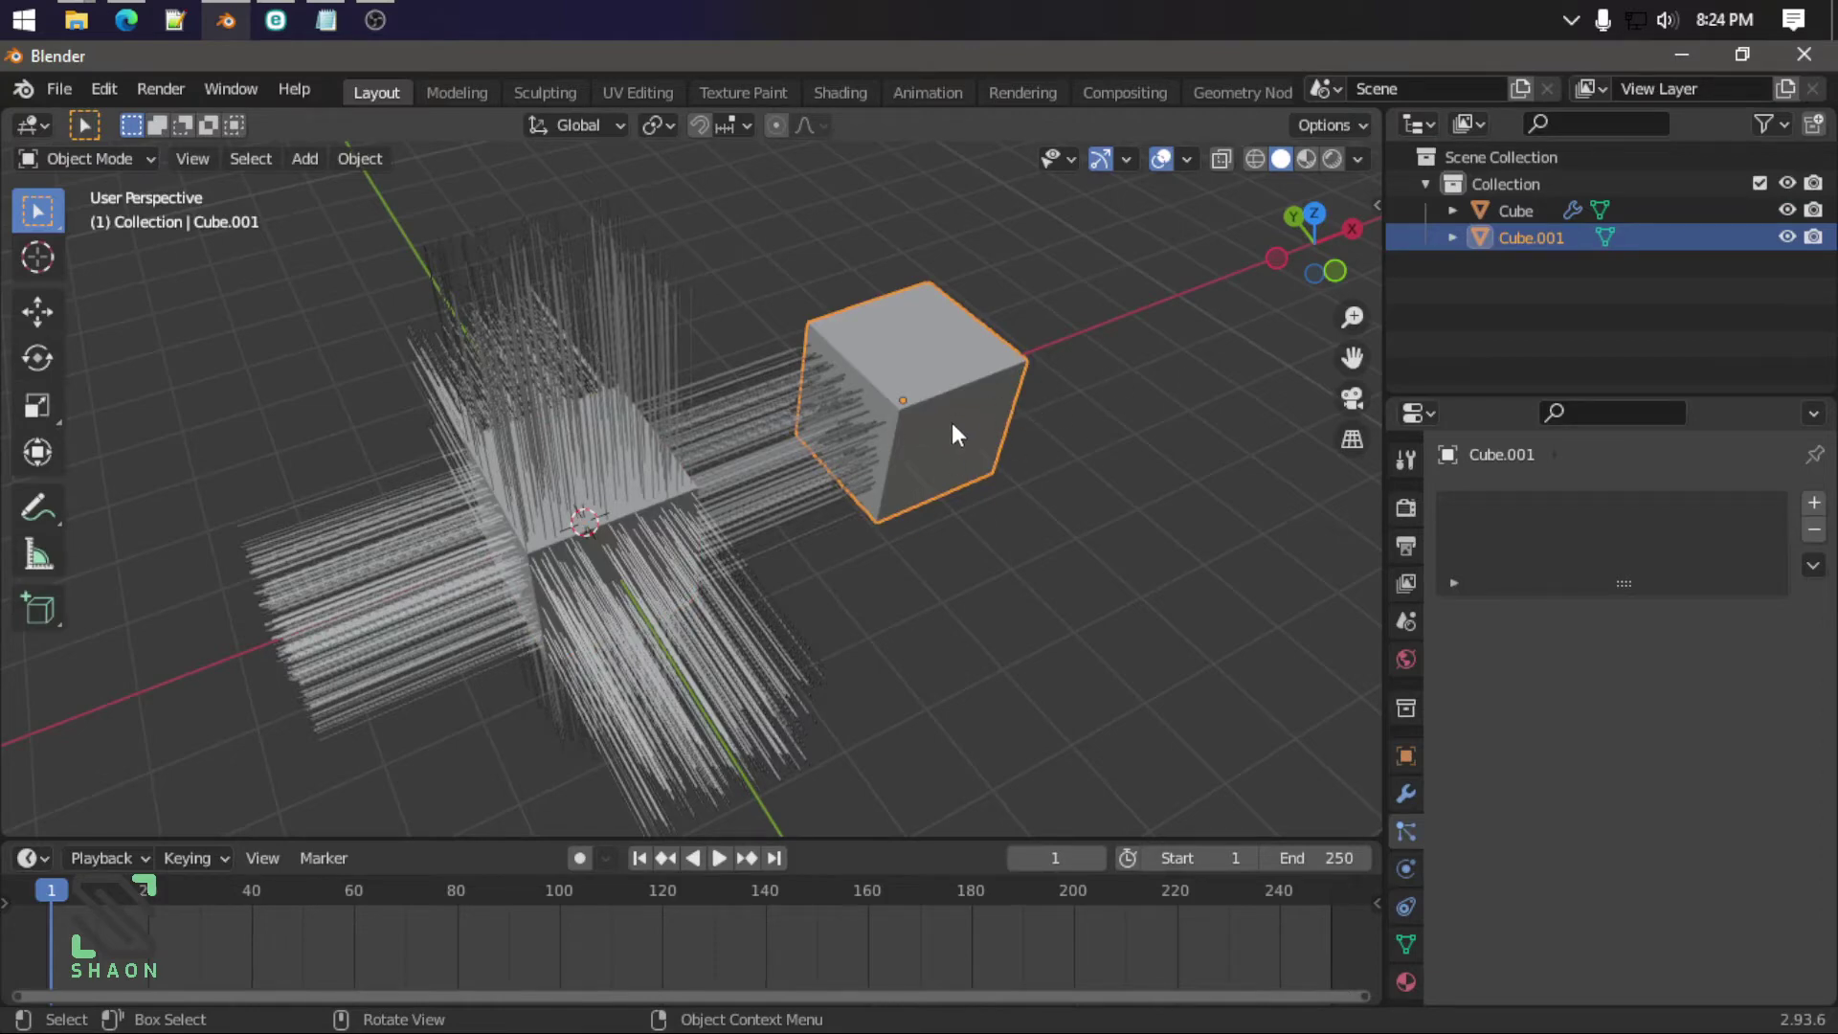
left_click(694, 551)
middle_click_drag(693, 551, 783, 584)
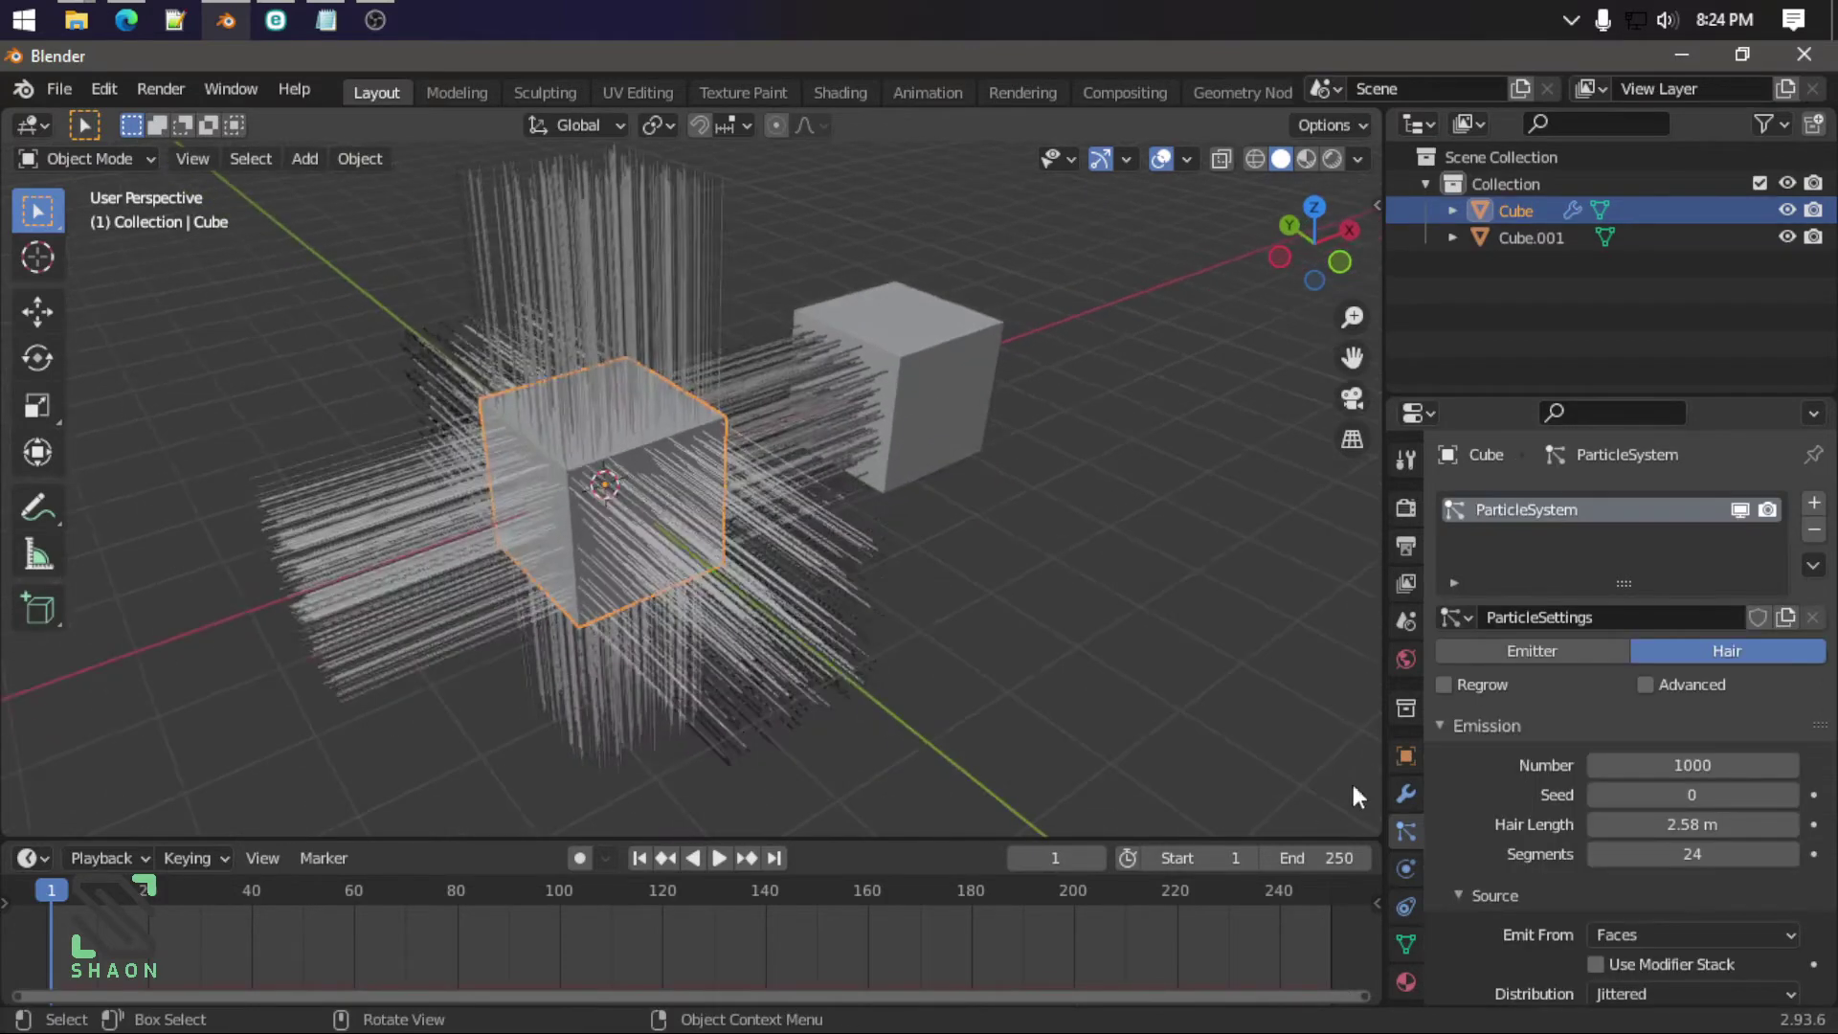
scroll(1520, 800, "down", 3)
scroll(1561, 835, "down", 2)
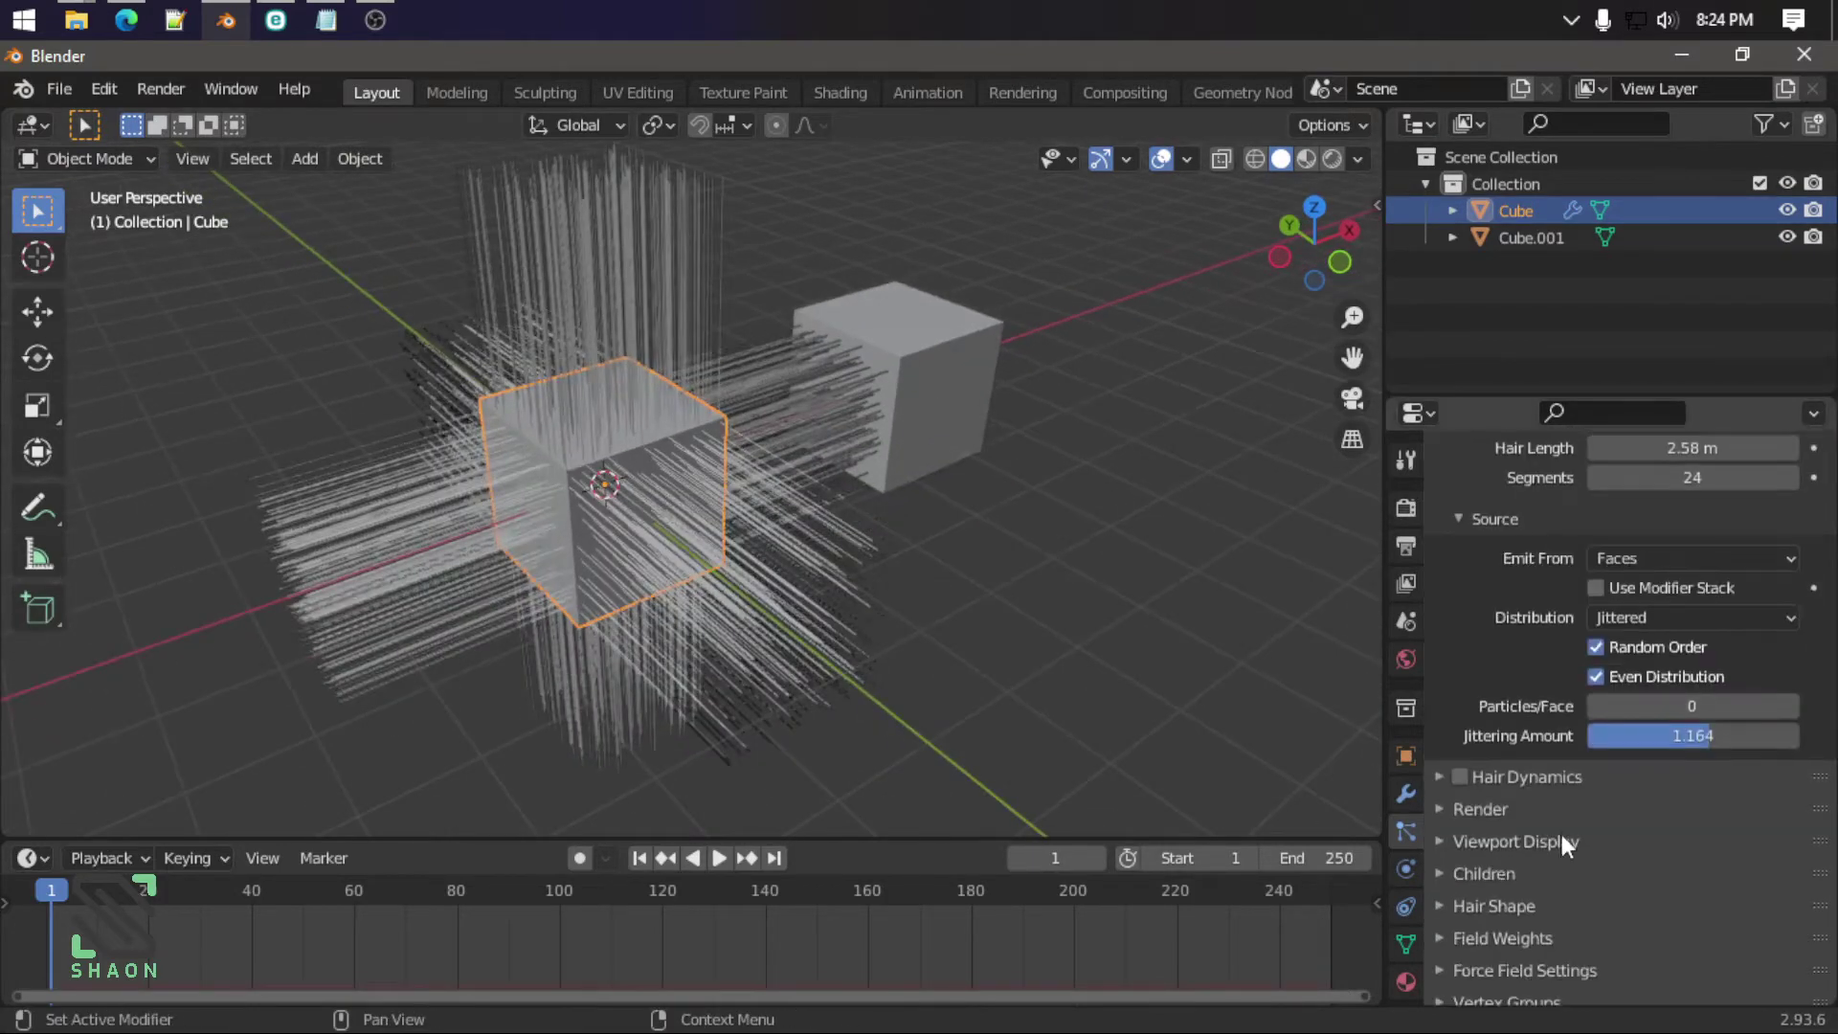
left_click(1486, 812)
scroll(1693, 817, "down", 3)
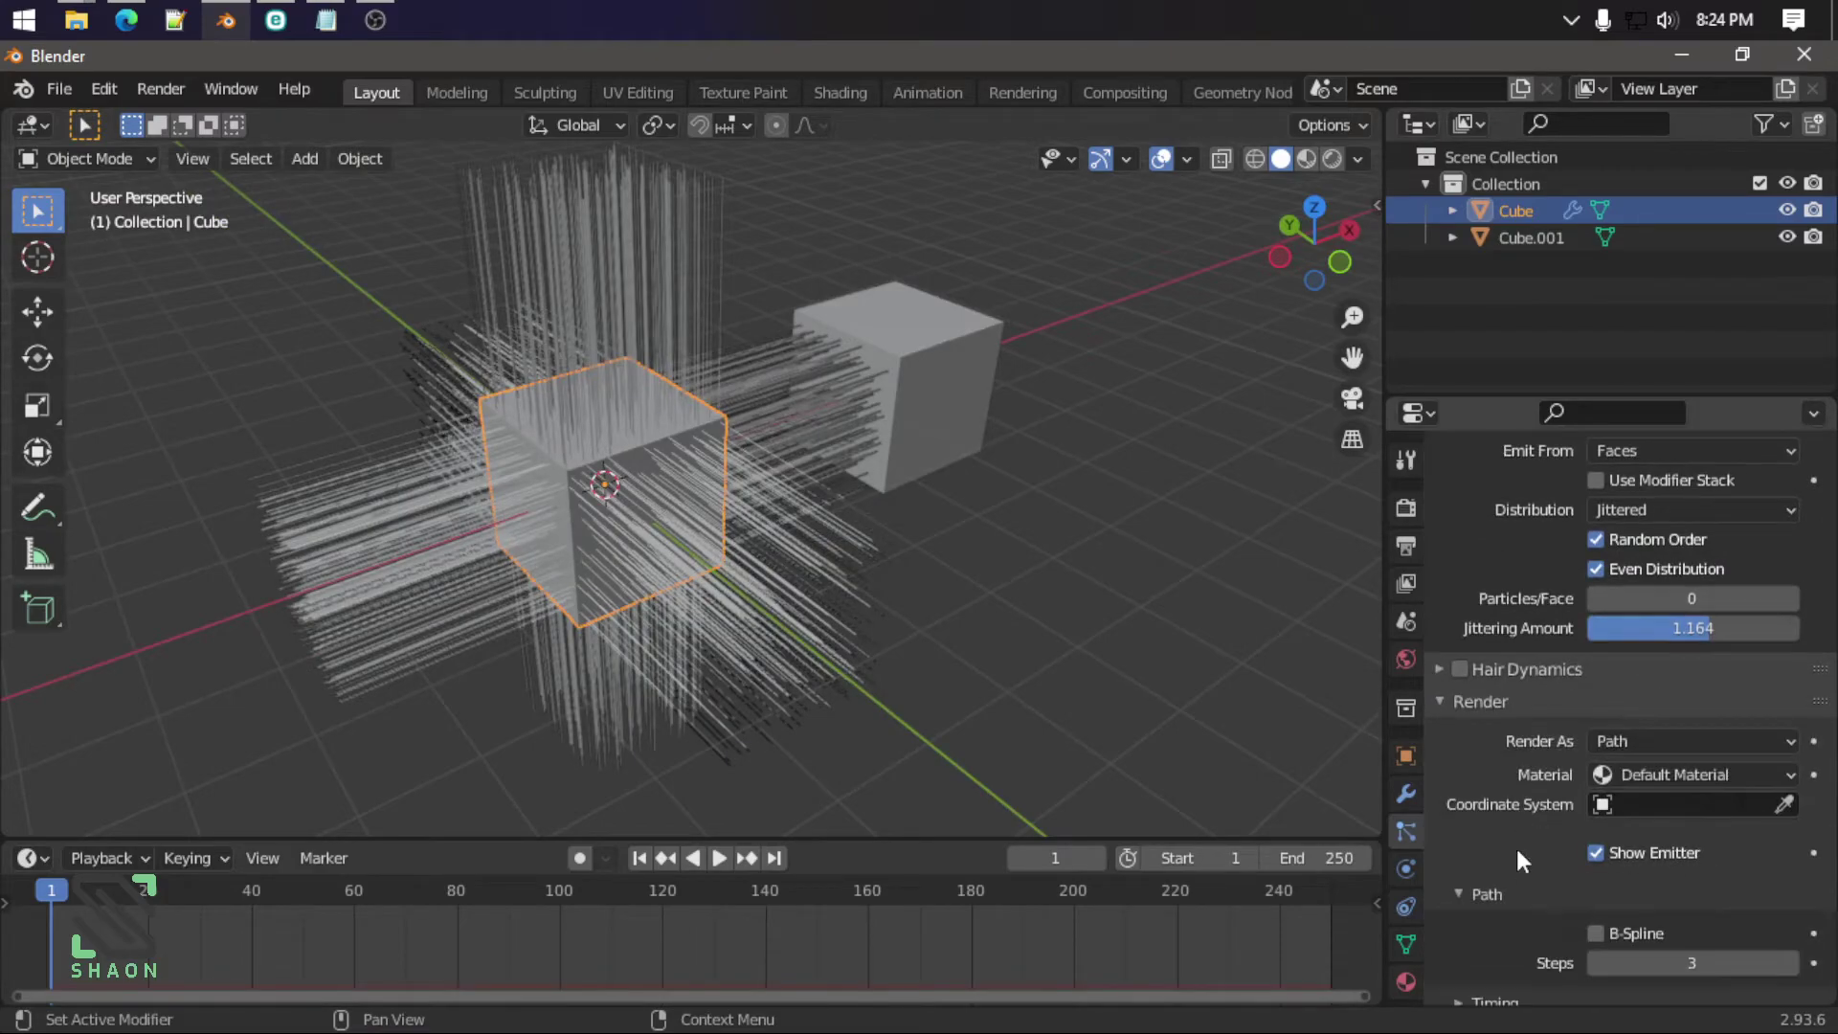
scroll(743, 504, "up", 2)
mouse_move(743, 504)
middle_mouse_down()
mouse_move(819, 607)
mouse_move(445, 380)
mouse_move(448, 362)
mouse_move(480, 347)
mouse_move(904, 571)
mouse_move(1064, 554)
mouse_move(936, 545)
middle_mouse_up()
Step: Scale the second cube flat along Z and thin along Y into a bar
left_click(935, 540)
key("s")
key("z")
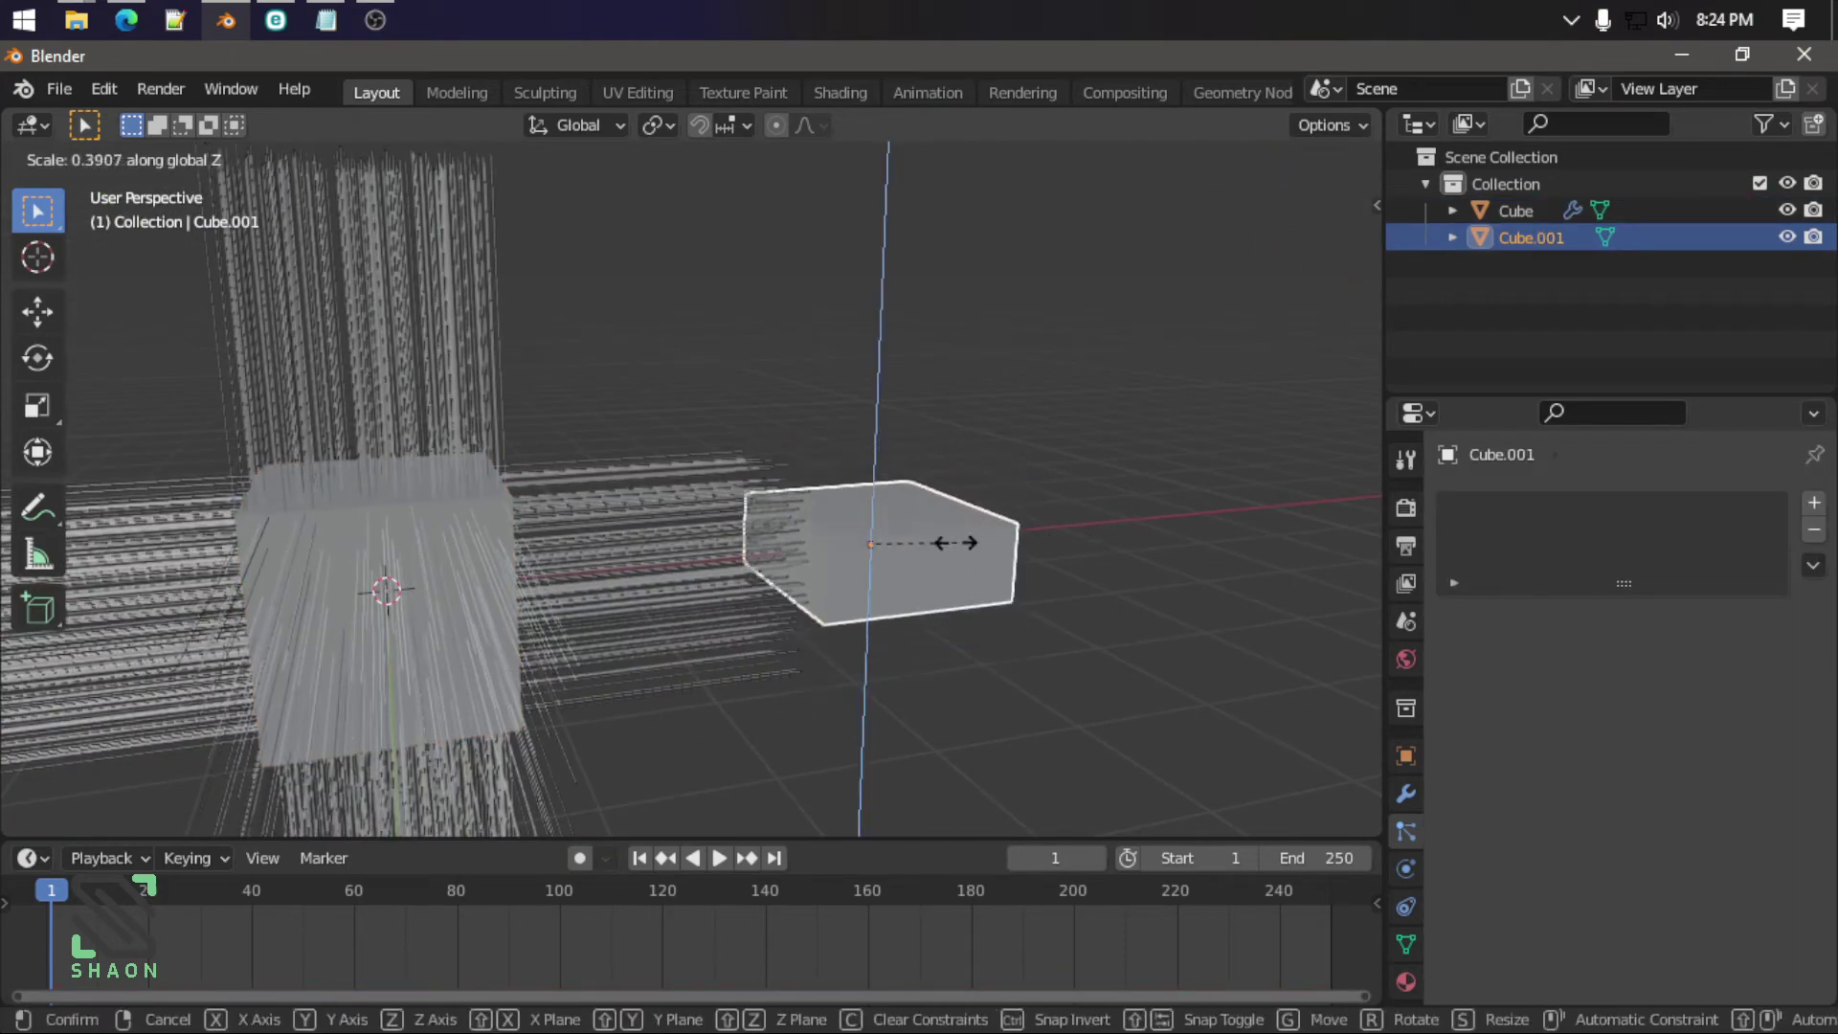
key("y")
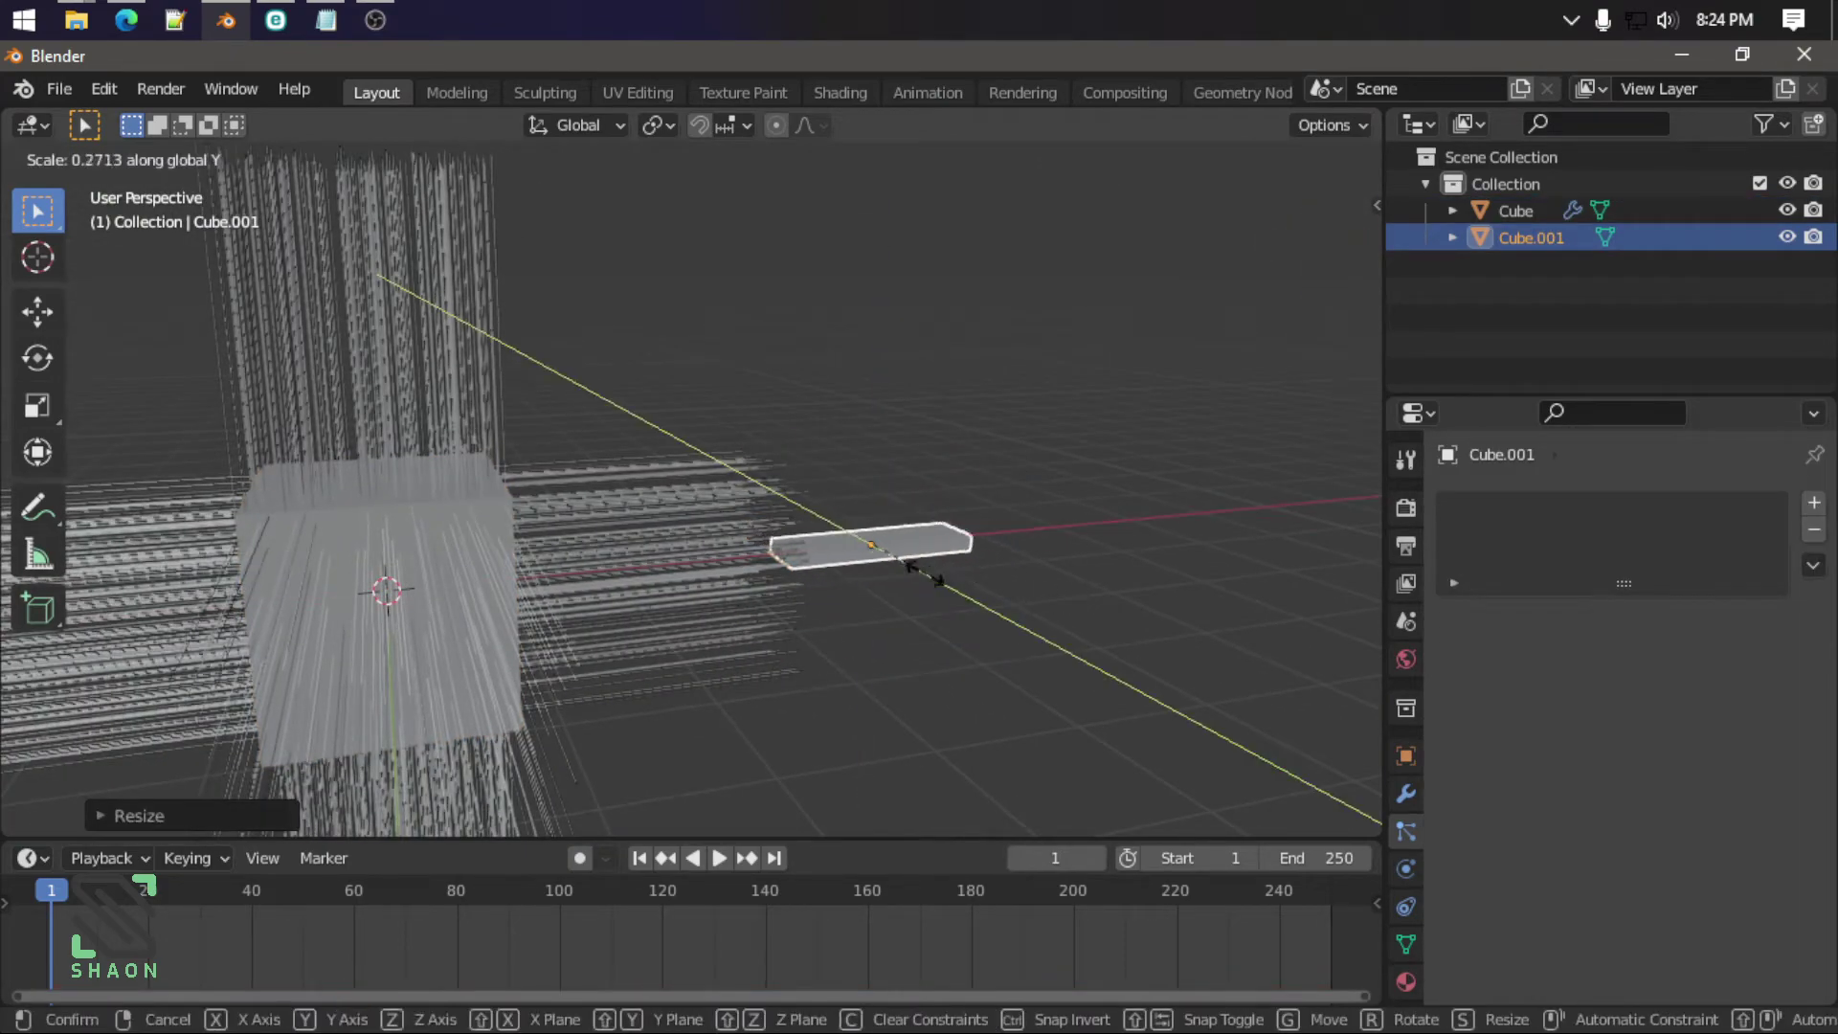
left_click(876, 548)
Step: In a front orthographic view, add six evenly spaced edge loops across the bar in Edit Mode
key("KP_3")
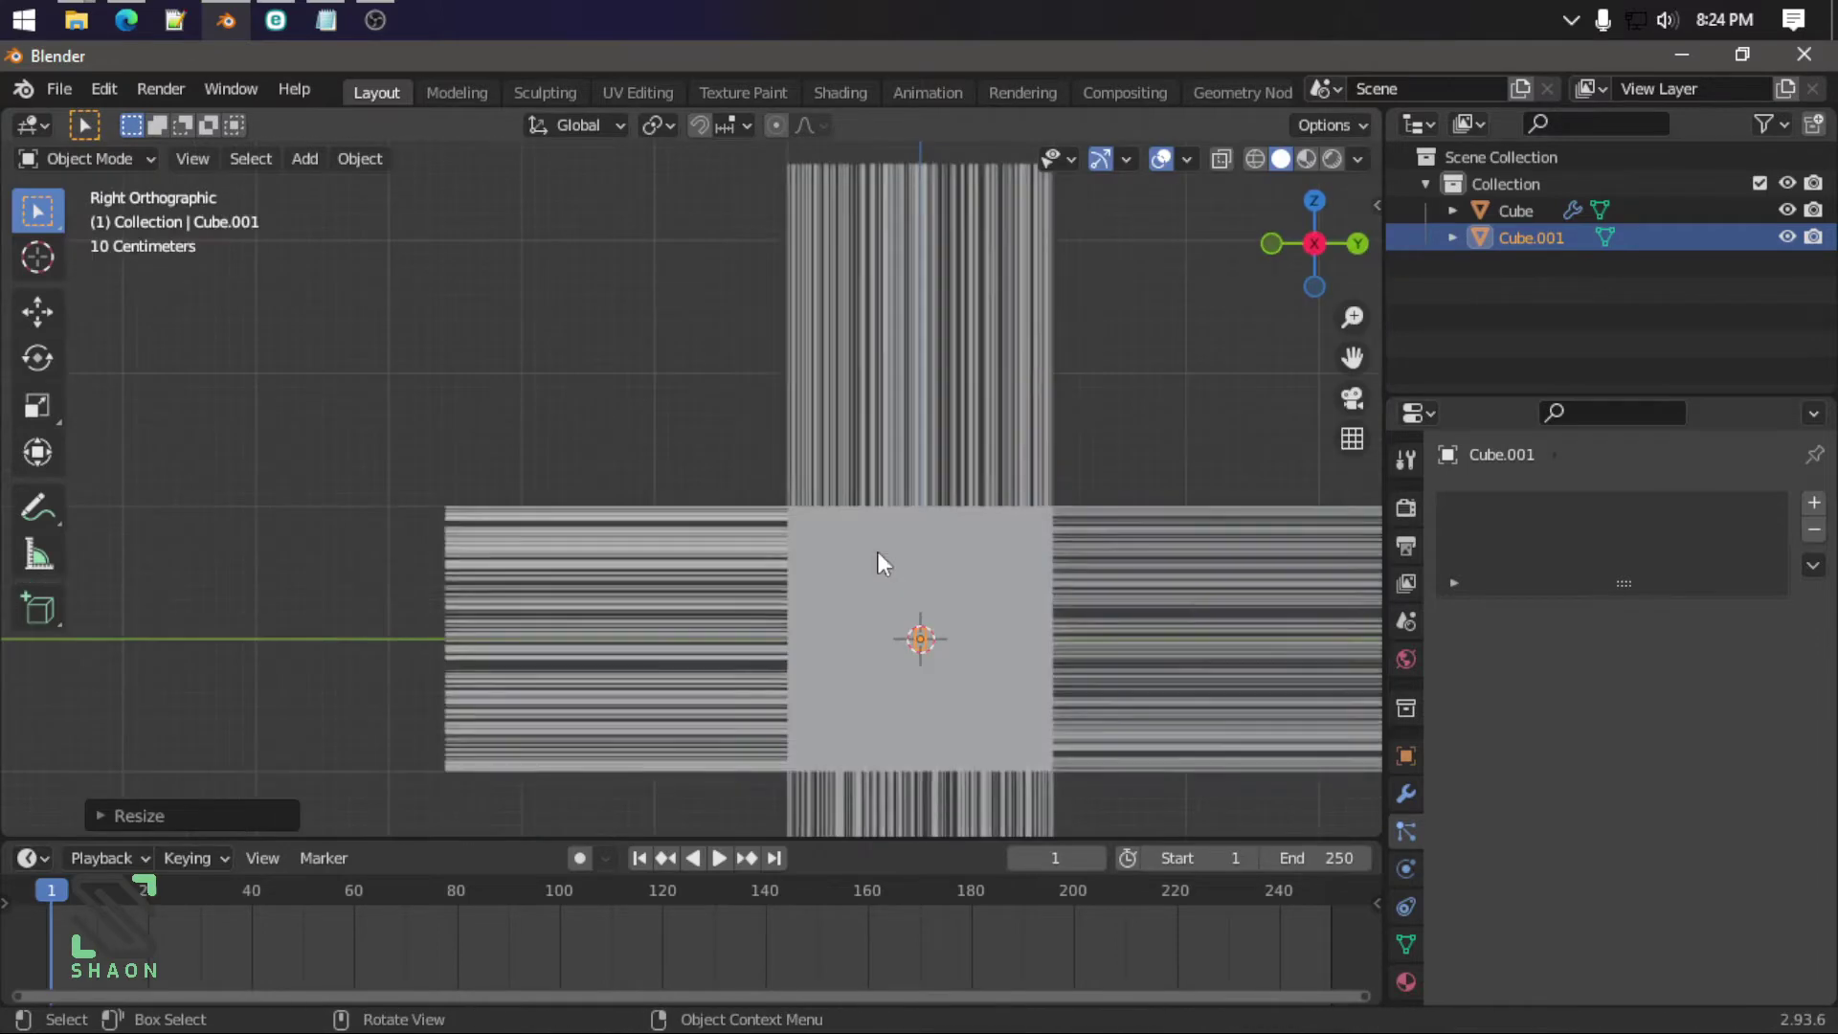
scroll(979, 429, "down", 2)
middle_click_drag(978, 429, 373, 586, "shift")
scroll(846, 623, "down", 3)
mouse_move(847, 622)
middle_mouse_down()
mouse_move(944, 767)
mouse_move(1107, 711)
middle_mouse_up()
key("KP_5")
key("KP_1")
scroll(986, 587, "up", 3)
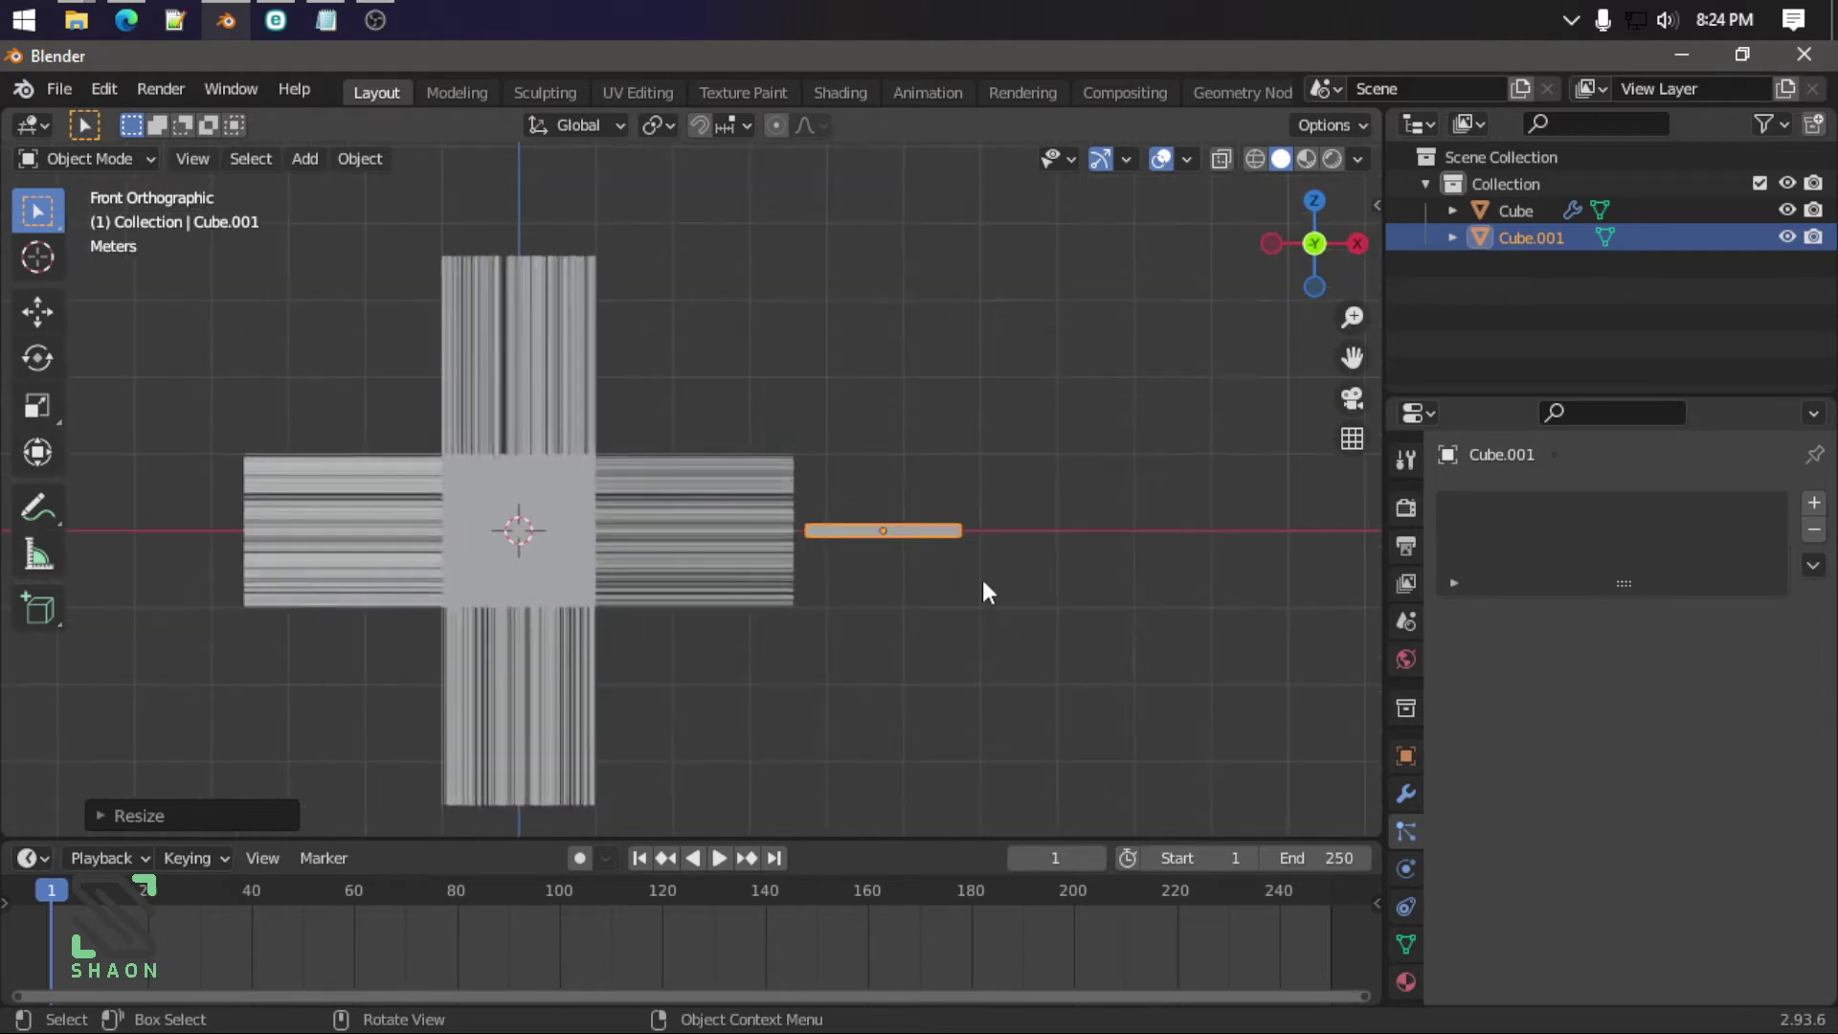
scroll(1076, 513, "up", 3)
key("Tab")
key("ctrl+r")
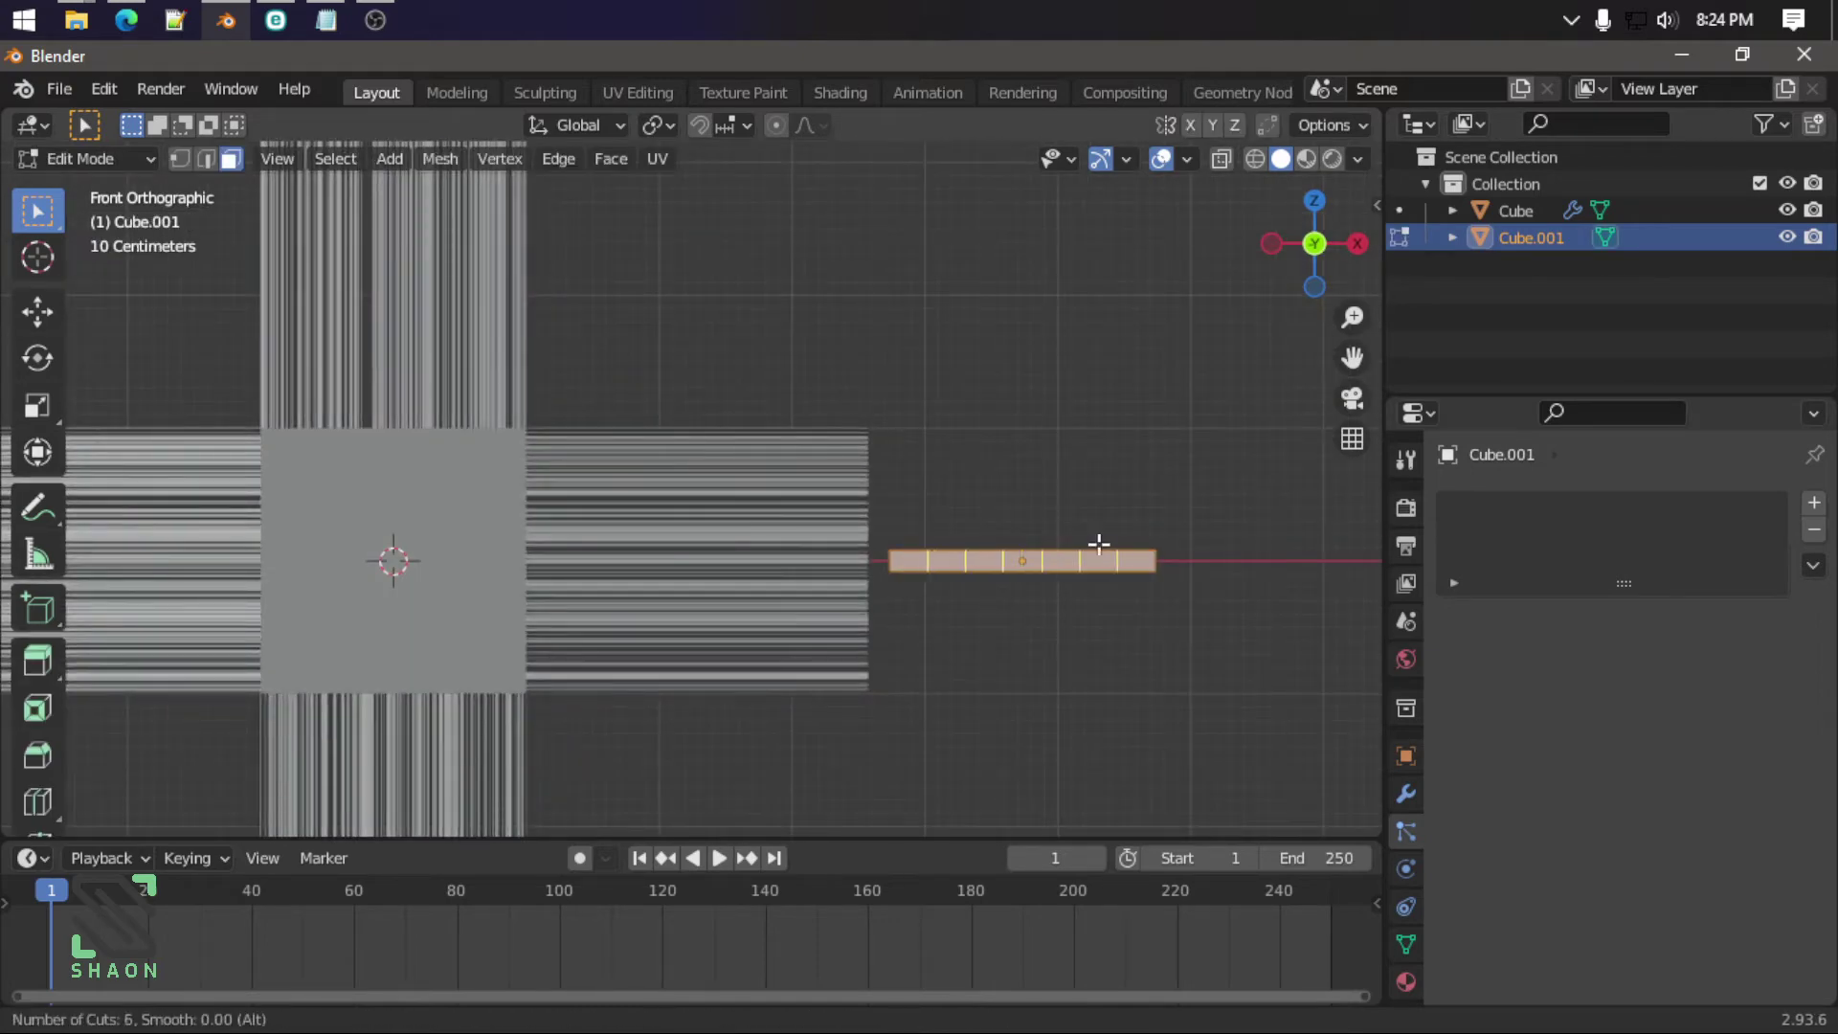
left_click(1099, 544)
right_click(1099, 544)
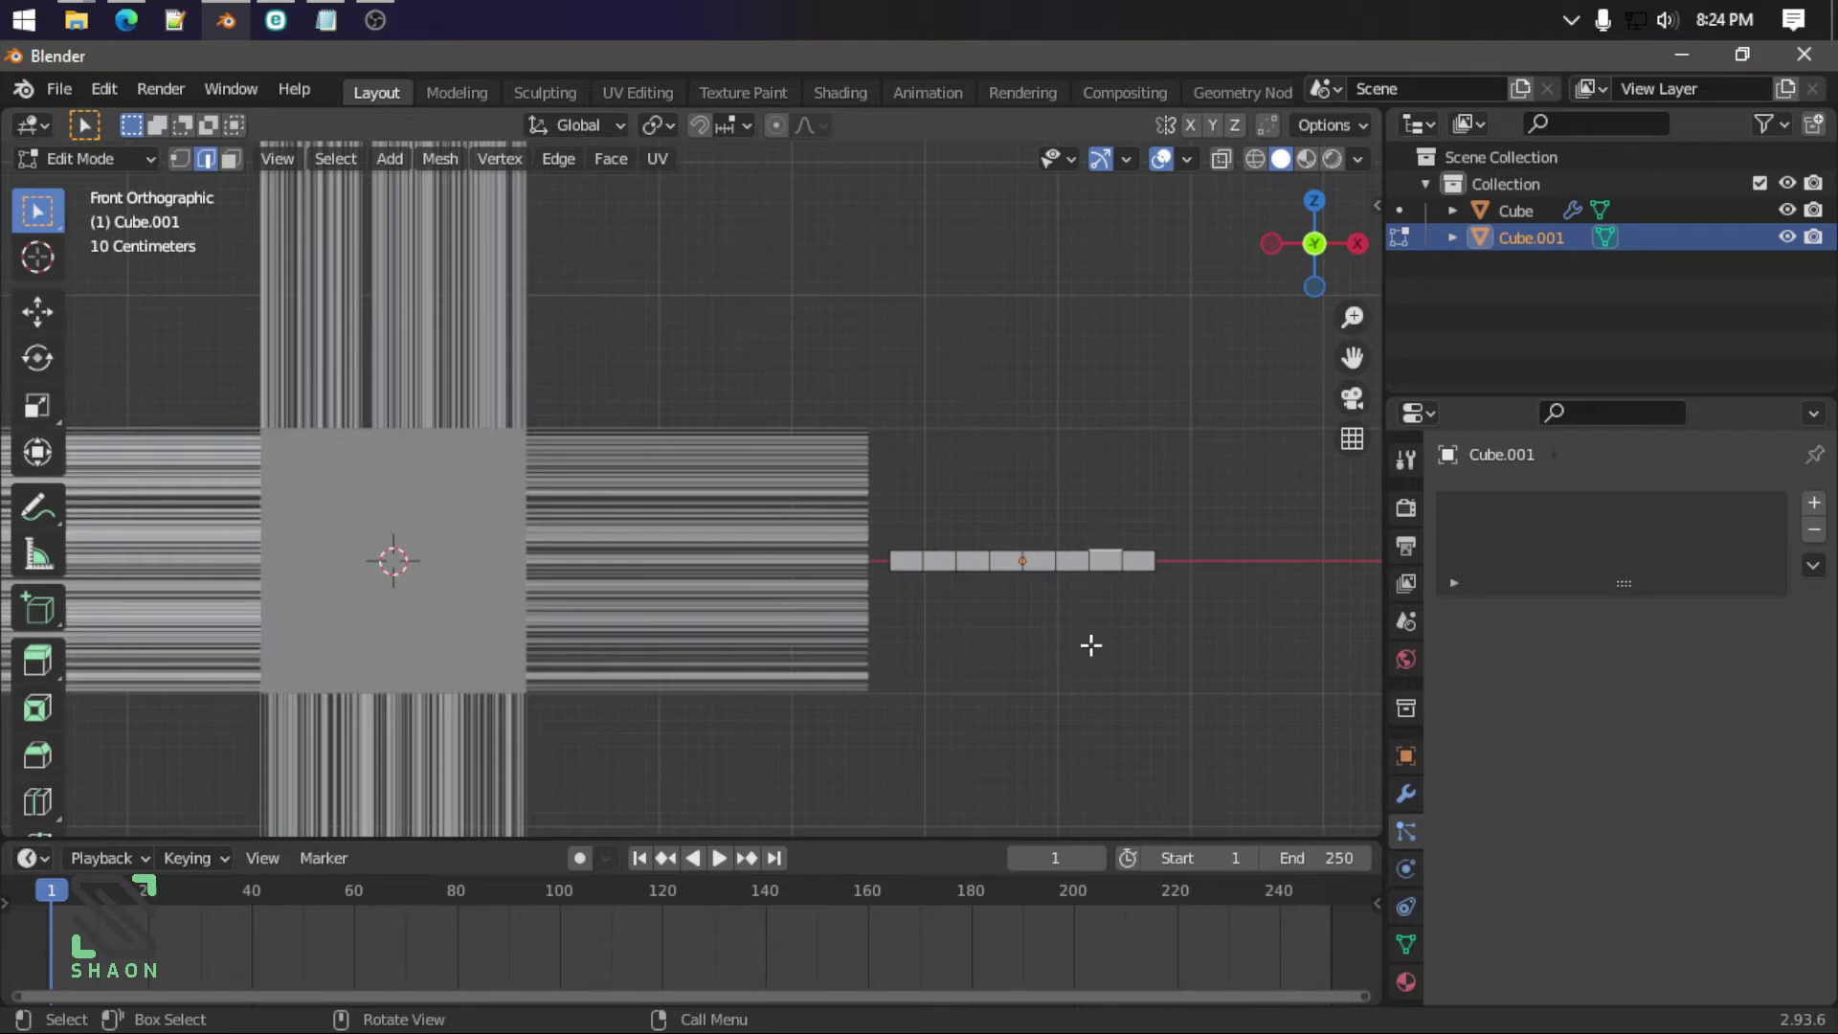
Step: With X-ray on, raise the bar's right end and pull middle and left vertices down into two V shapes
key("alt+z")
left_click_drag(1214, 635, 1140, 451)
key("g")
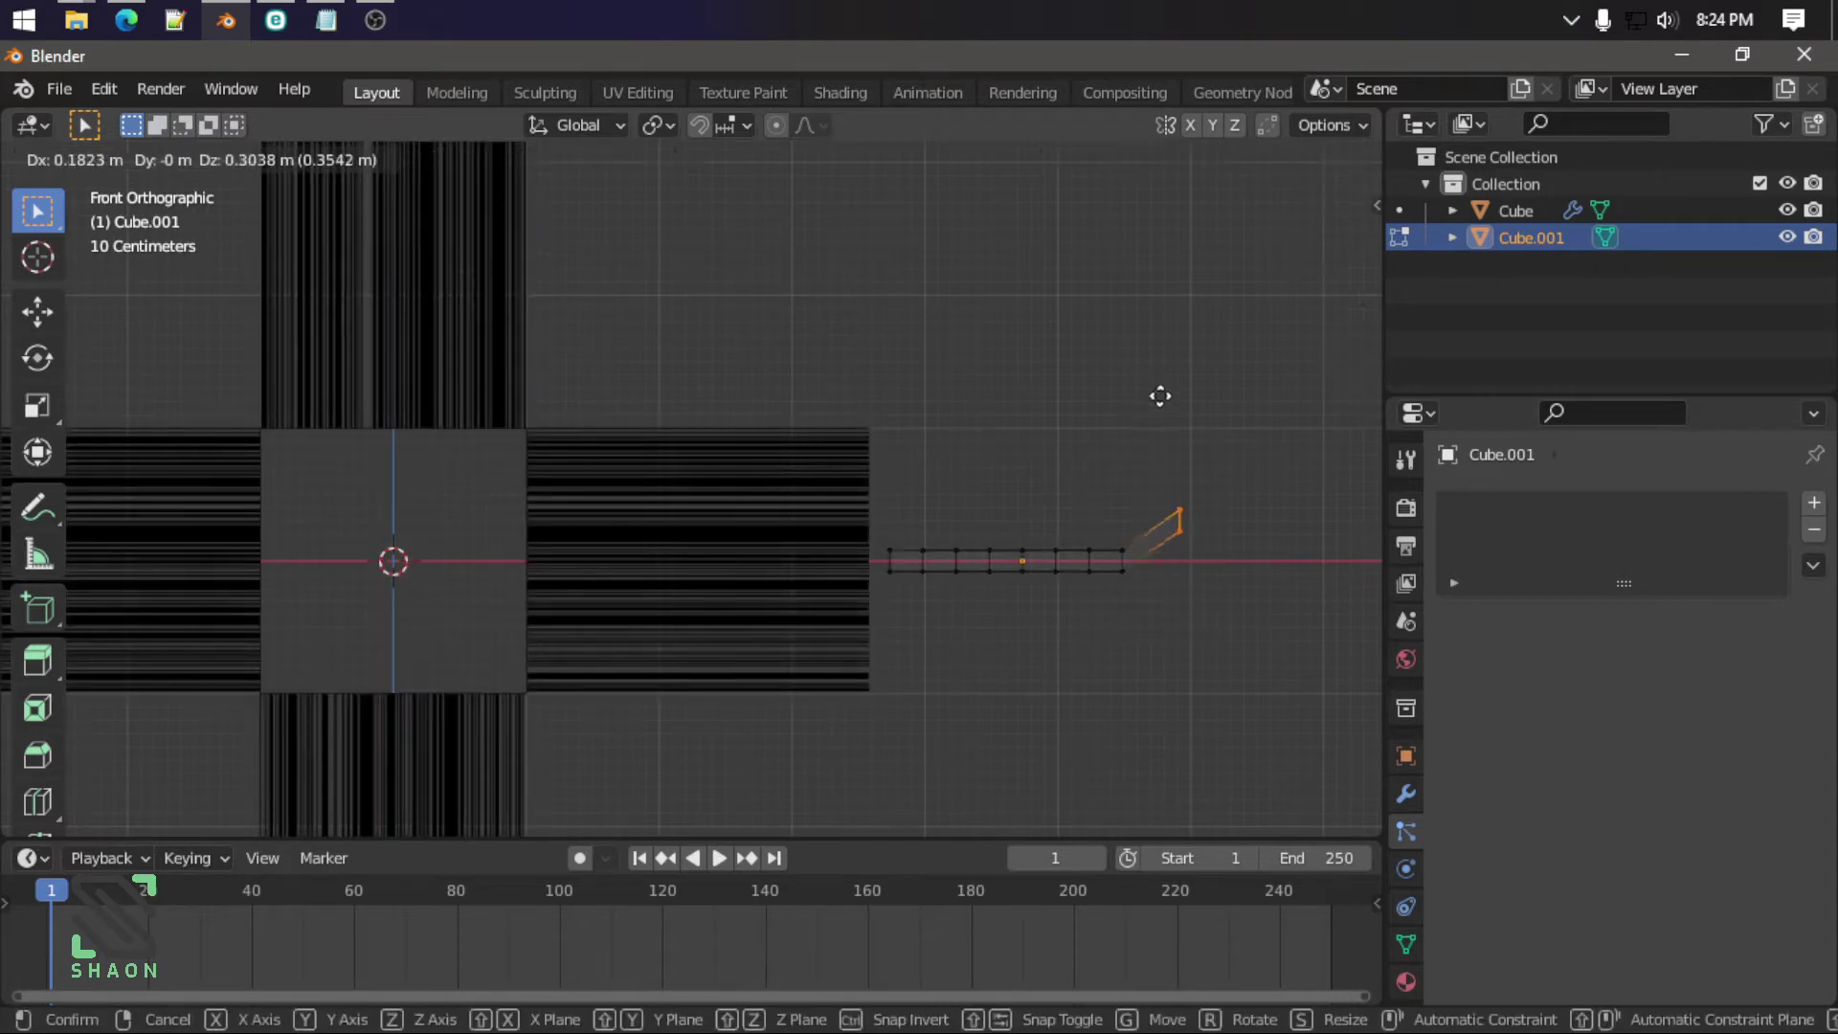
left_click(1070, 460)
left_click(1058, 603)
left_click_drag(1047, 513, 1075, 627)
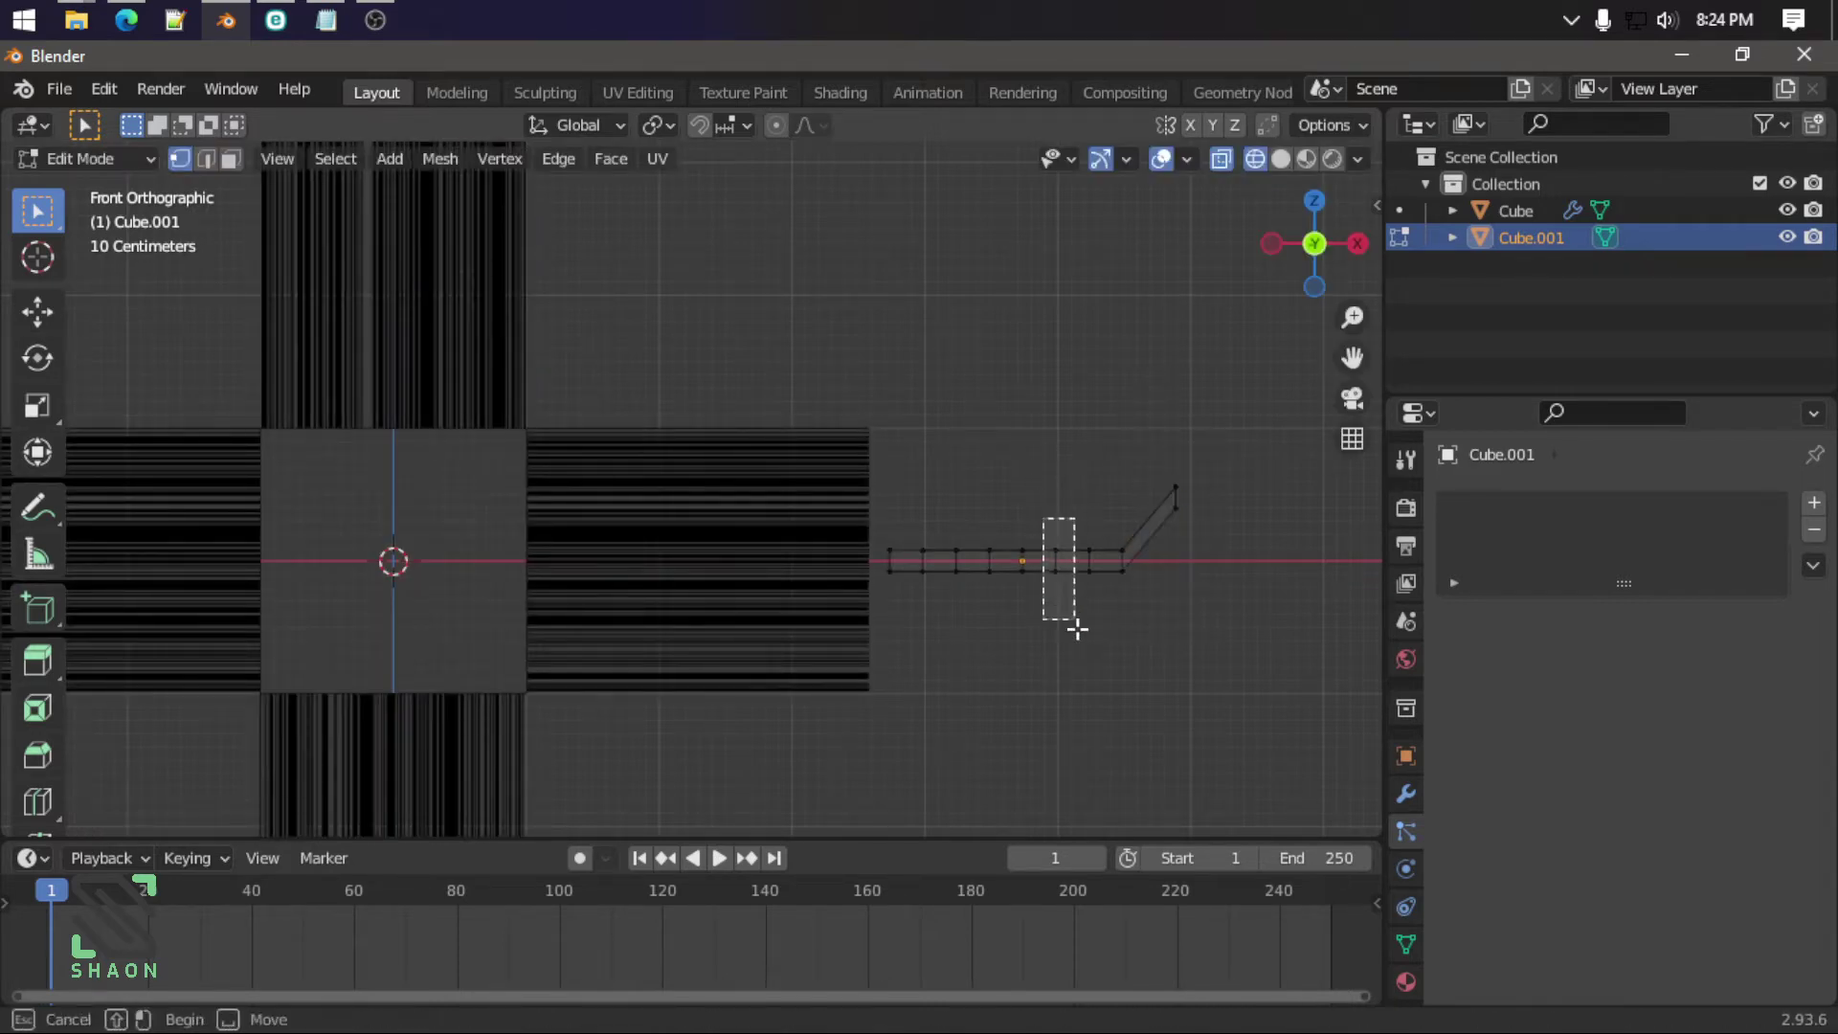
key("g")
left_click(1075, 696)
left_click_drag(943, 513, 979, 635)
key("g")
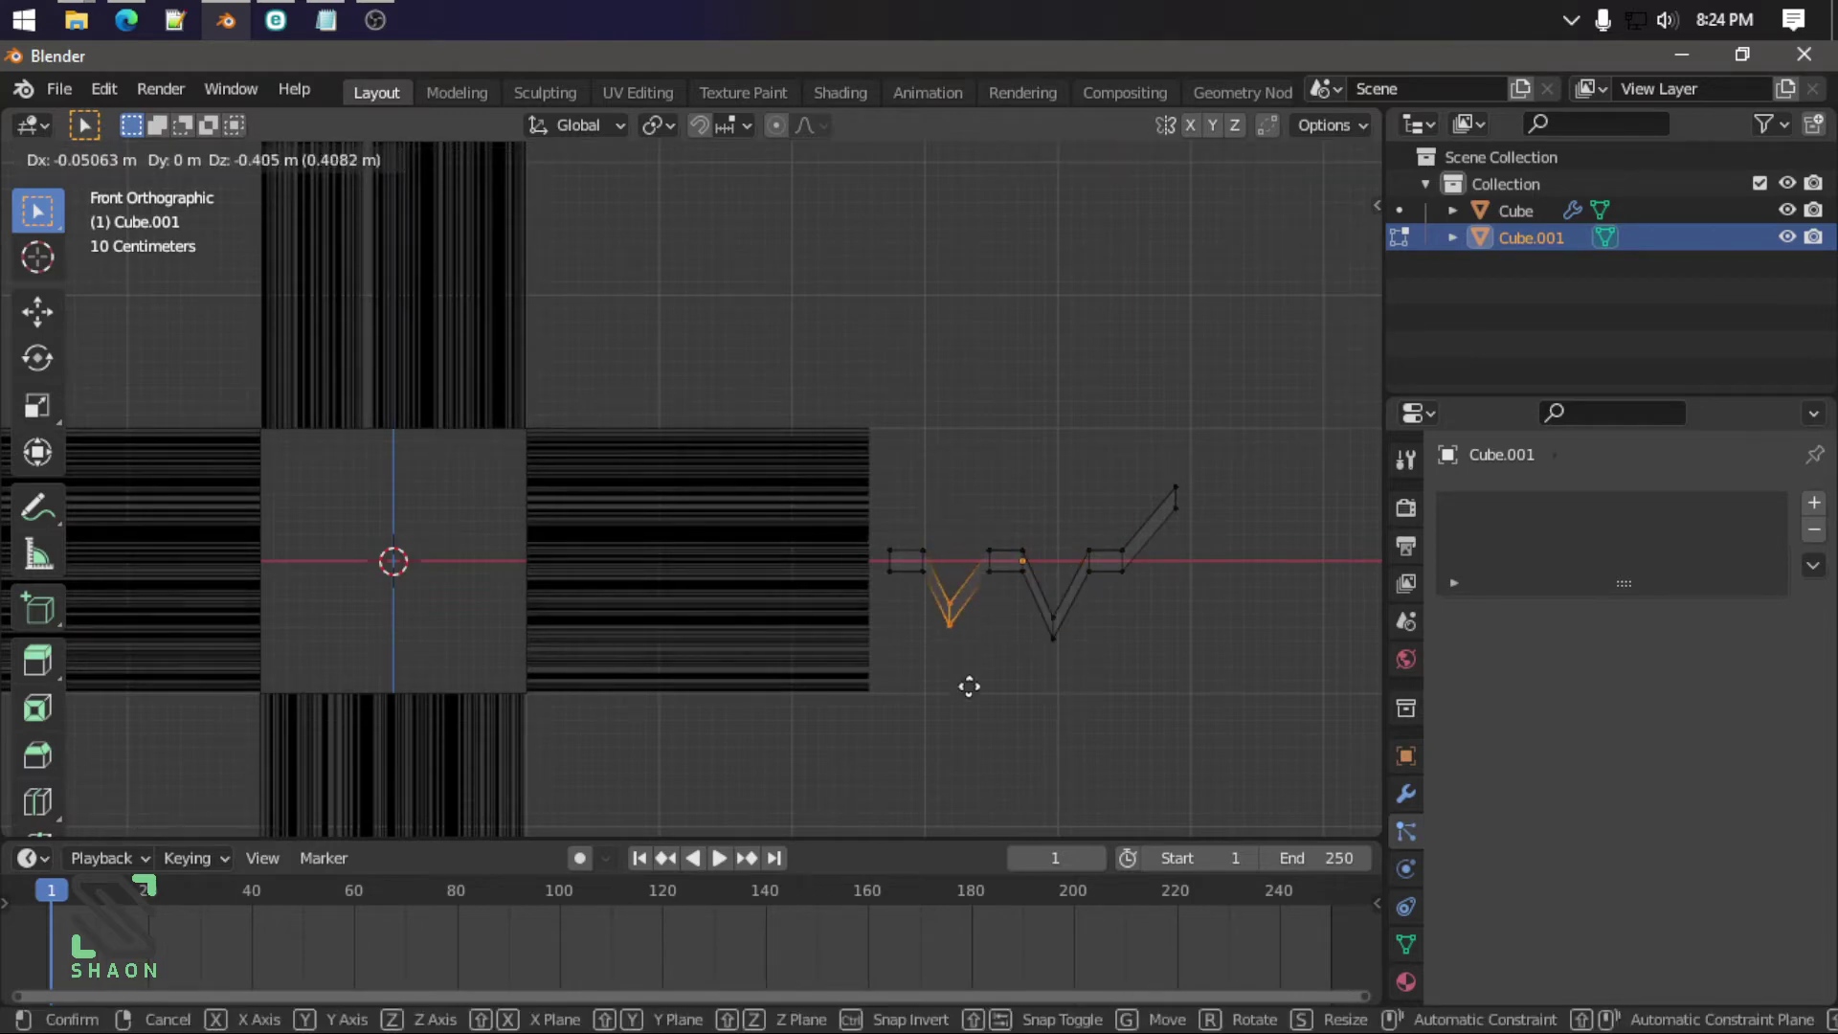
left_click(969, 686)
Step: Rotate the whole zigzag mesh upright, lift it upward, and call up Apply transforms
key("a")
key("r")
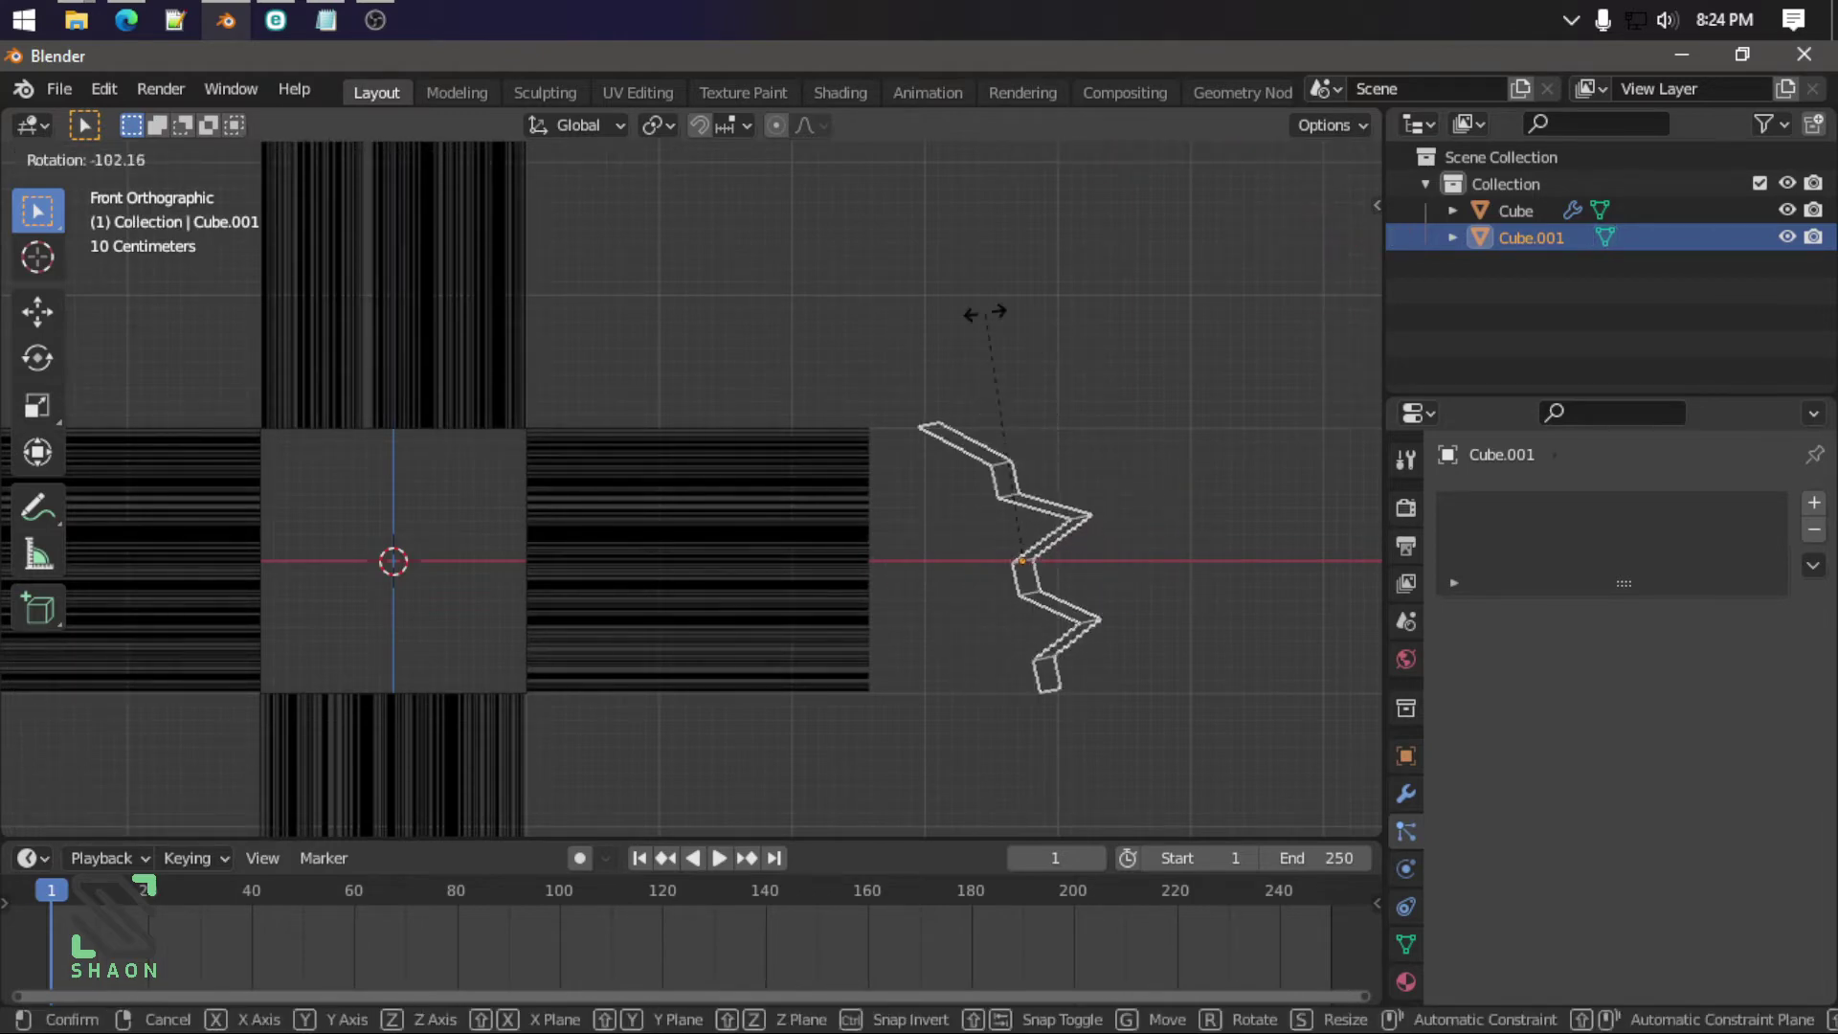
left_click(1015, 324)
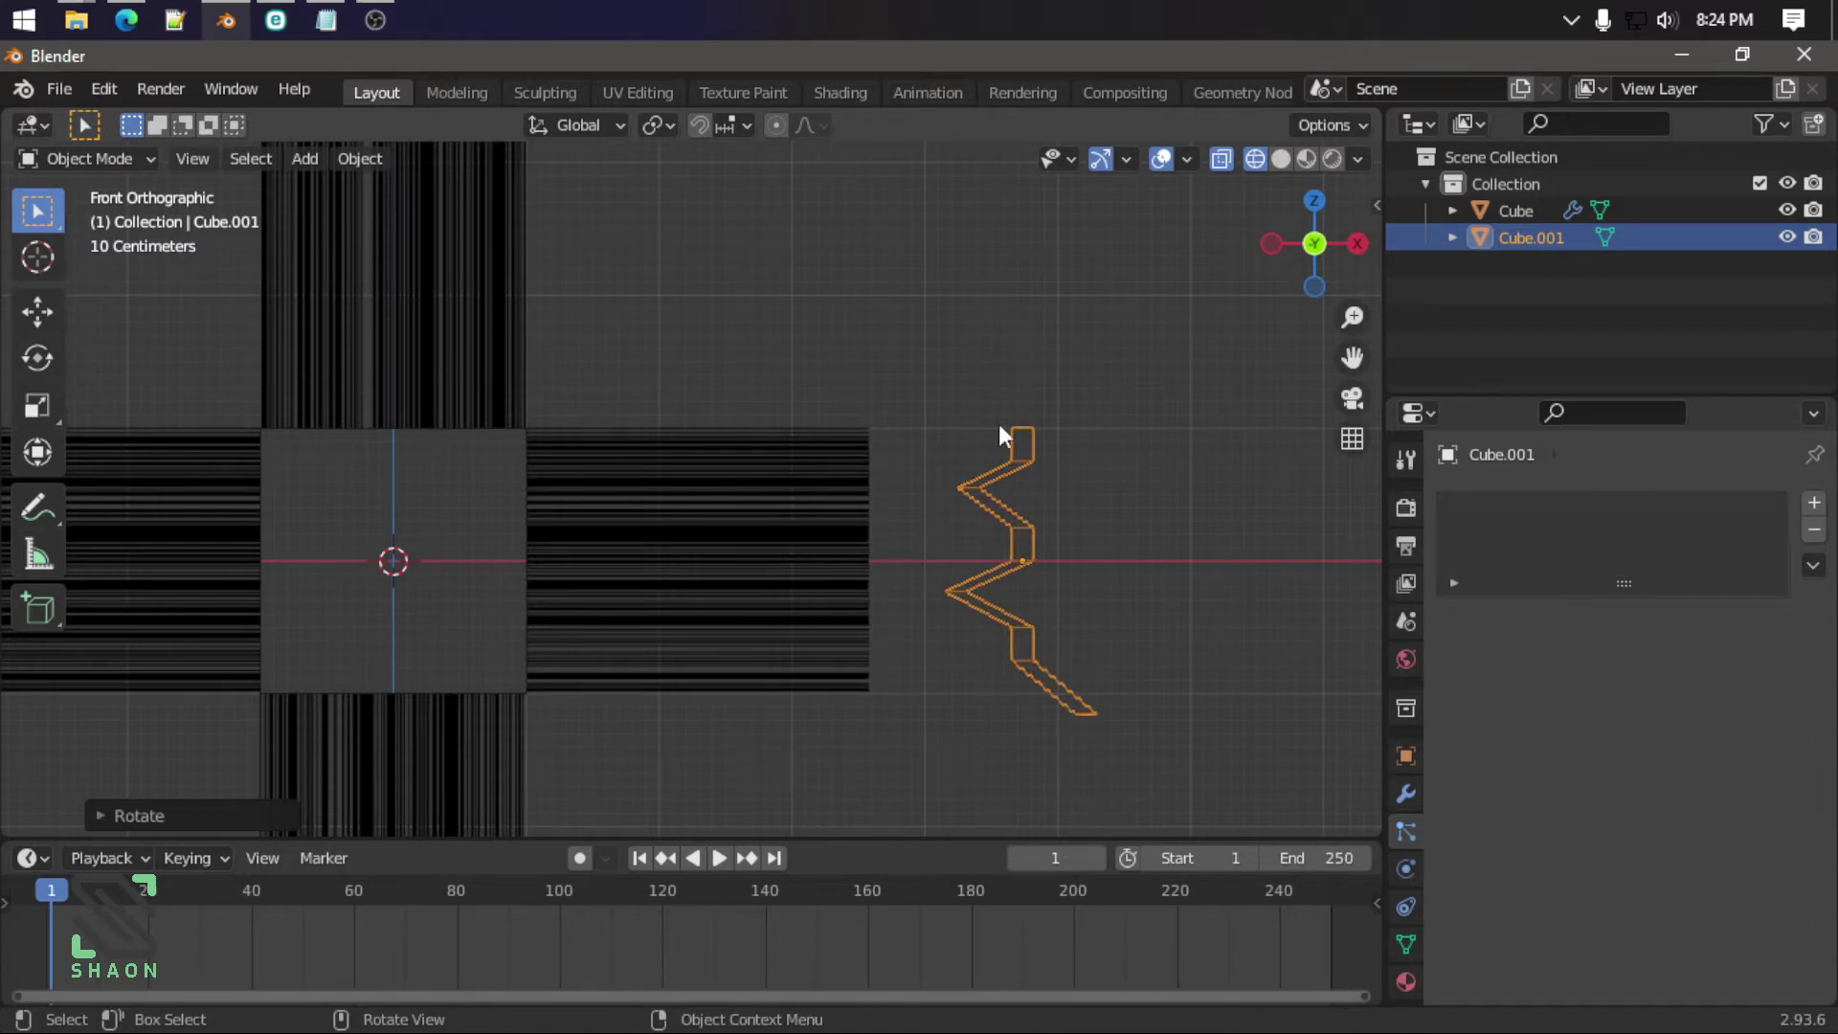
key("g")
left_click(995, 311)
mouse_move(992, 465)
middle_mouse_down()
mouse_move(1103, 549)
mouse_move(990, 508)
mouse_move(948, 448)
middle_mouse_up()
key("ctrl+a")
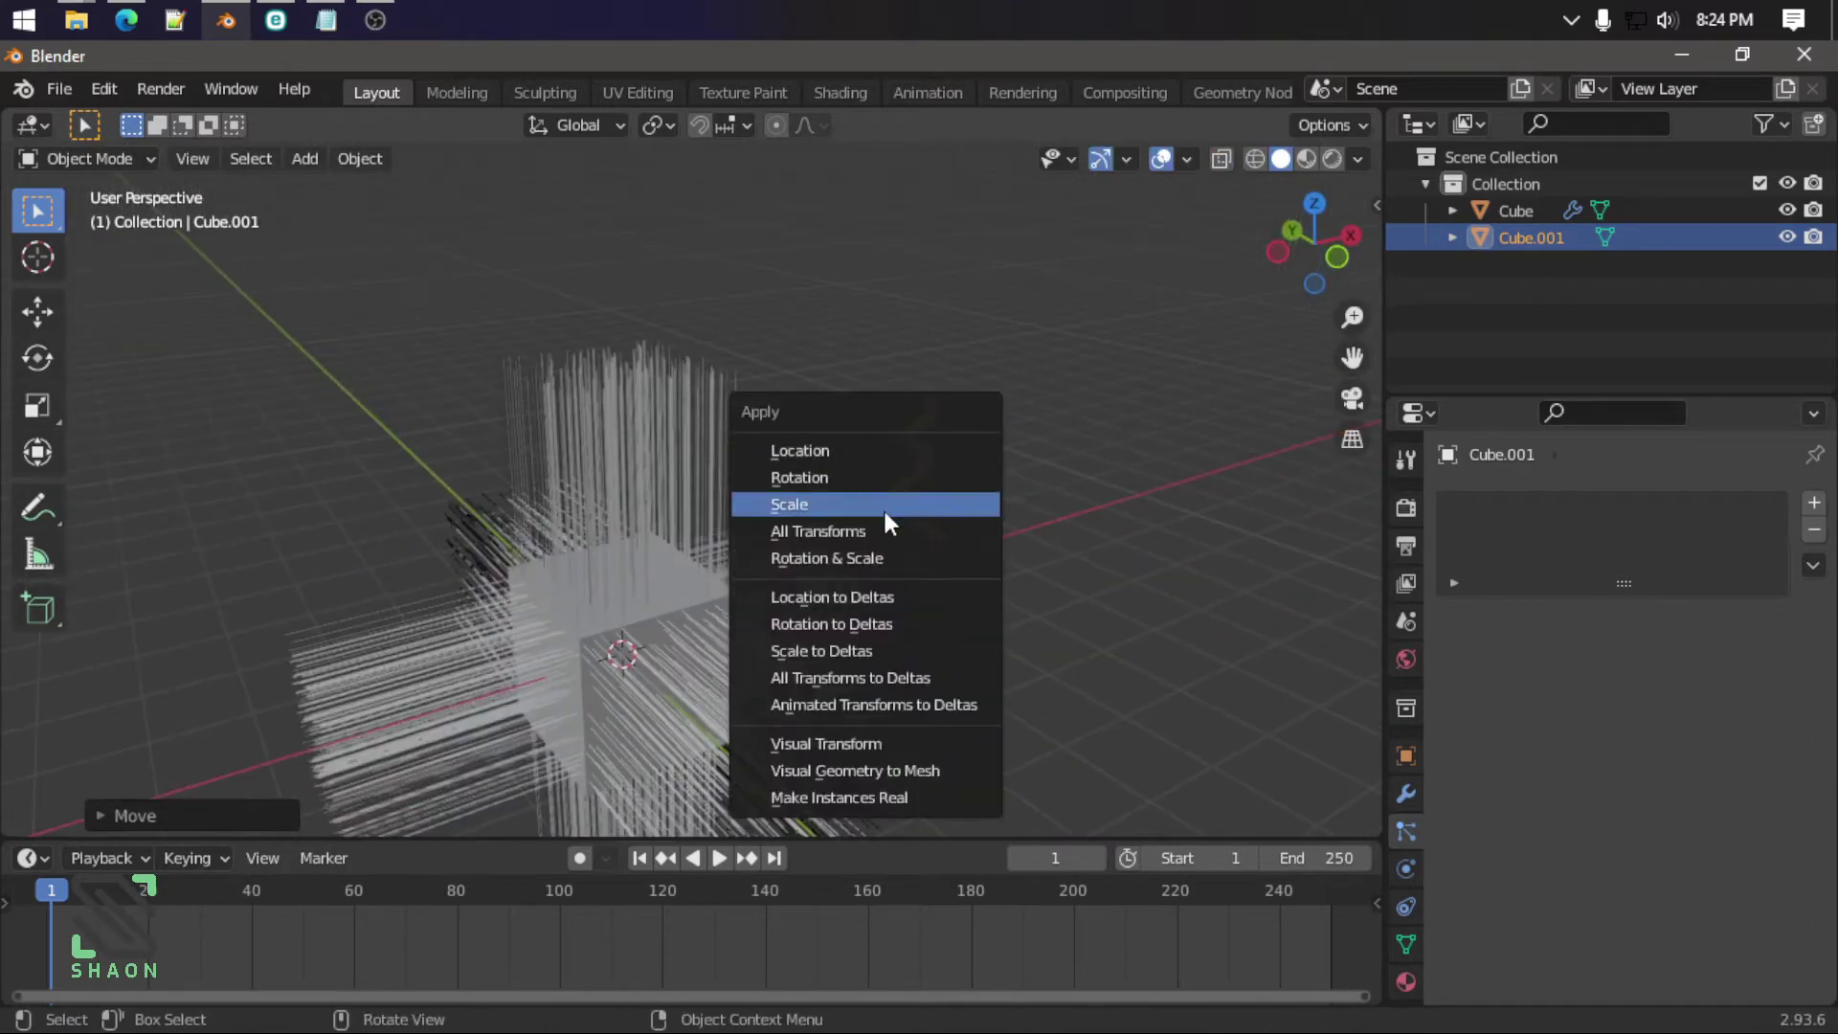
Step: Apply the zigzag object's scale and rotation
left_click(883, 508)
mouse_move(883, 507)
middle_mouse_down()
mouse_move(1055, 464)
mouse_move(1065, 512)
mouse_move(934, 500)
mouse_move(915, 481)
mouse_move(722, 534)
mouse_move(760, 602)
middle_mouse_up()
key("ctrl+a")
left_click(950, 470)
Step: Select the hair-covered cube and scroll Particle Properties to the Render As dropdown
left_click(722, 534)
scroll(601, 550, "up", 4)
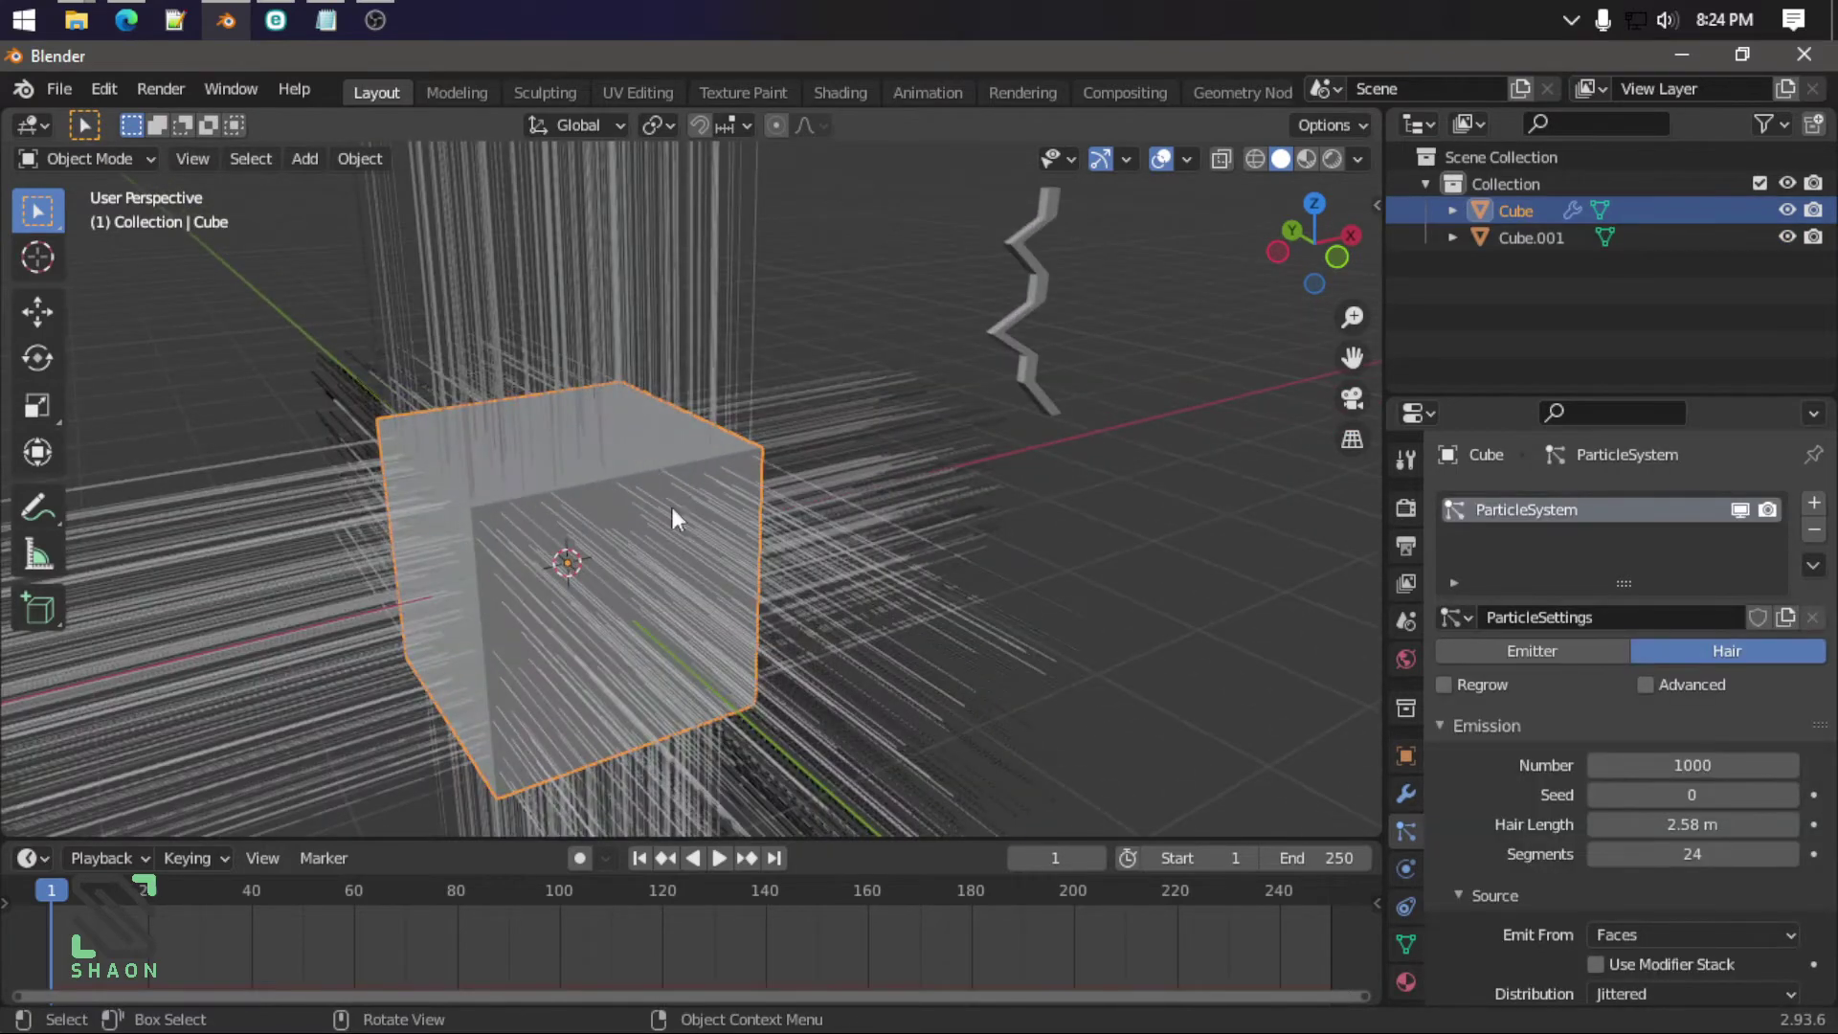
scroll(899, 445, "down", 2)
scroll(915, 372, "down", 2)
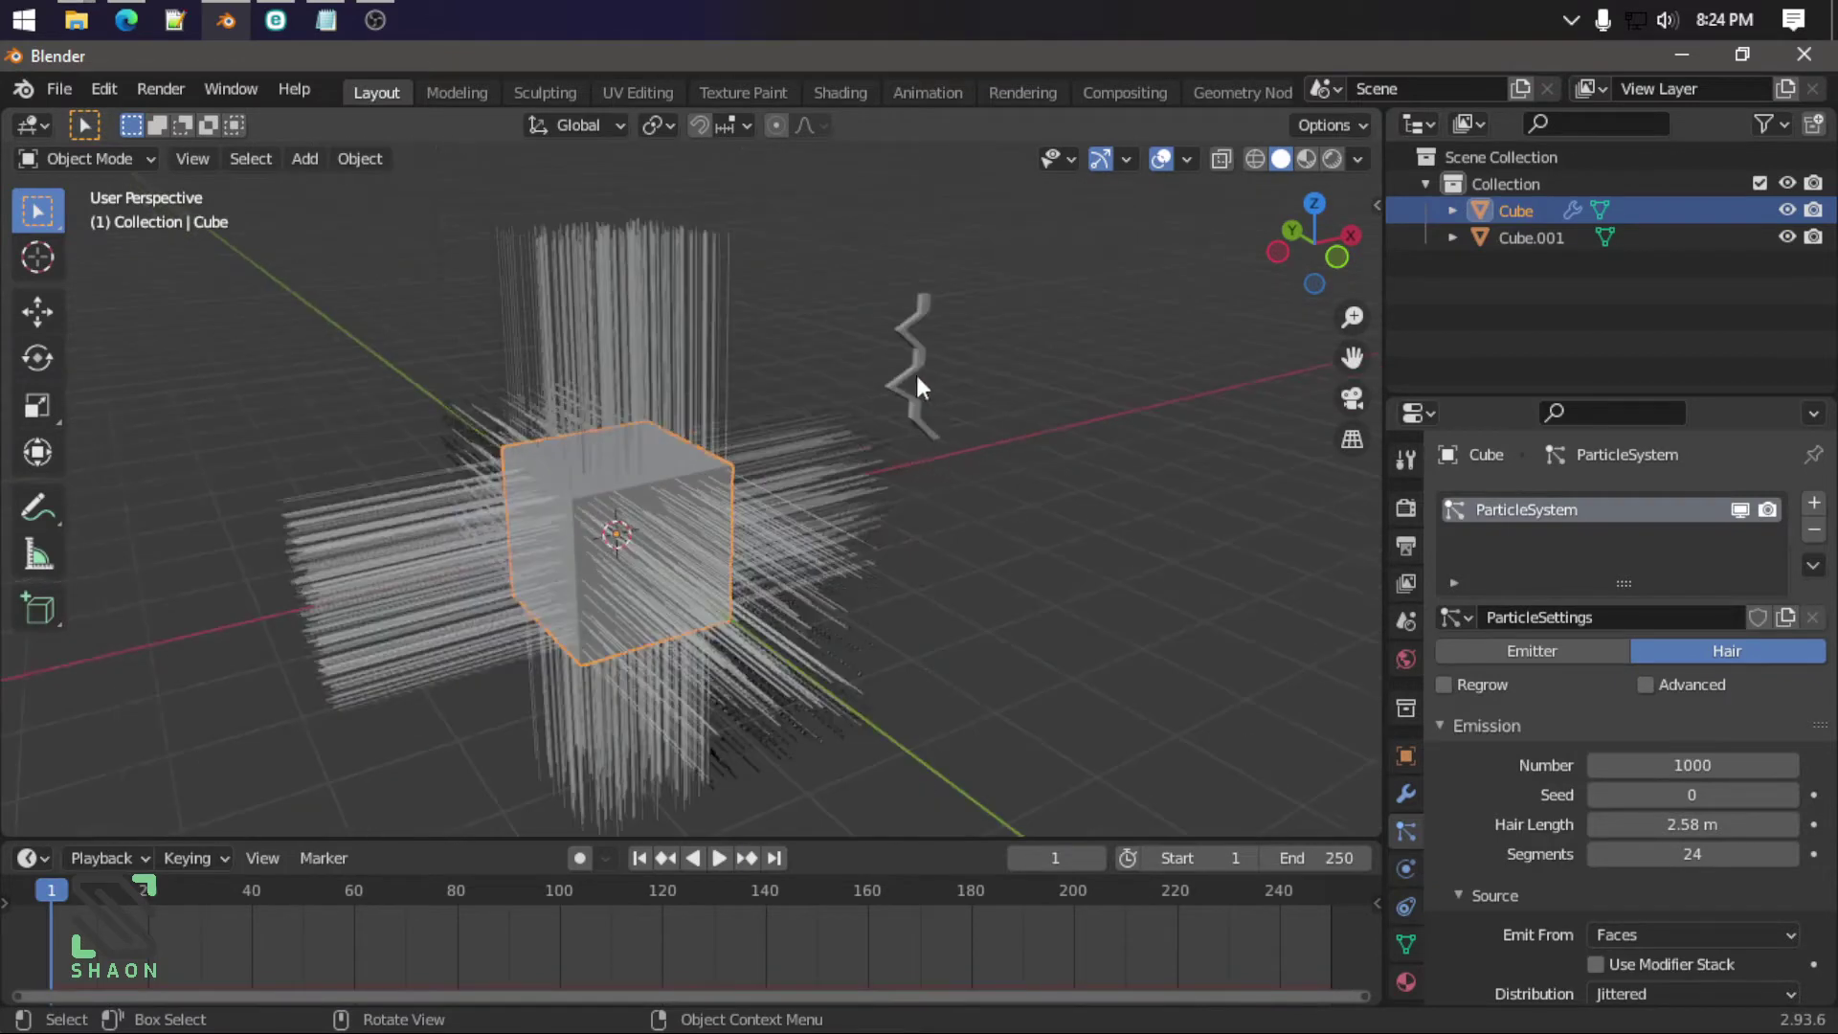
left_click(962, 371)
scroll(1008, 331, "up", 4)
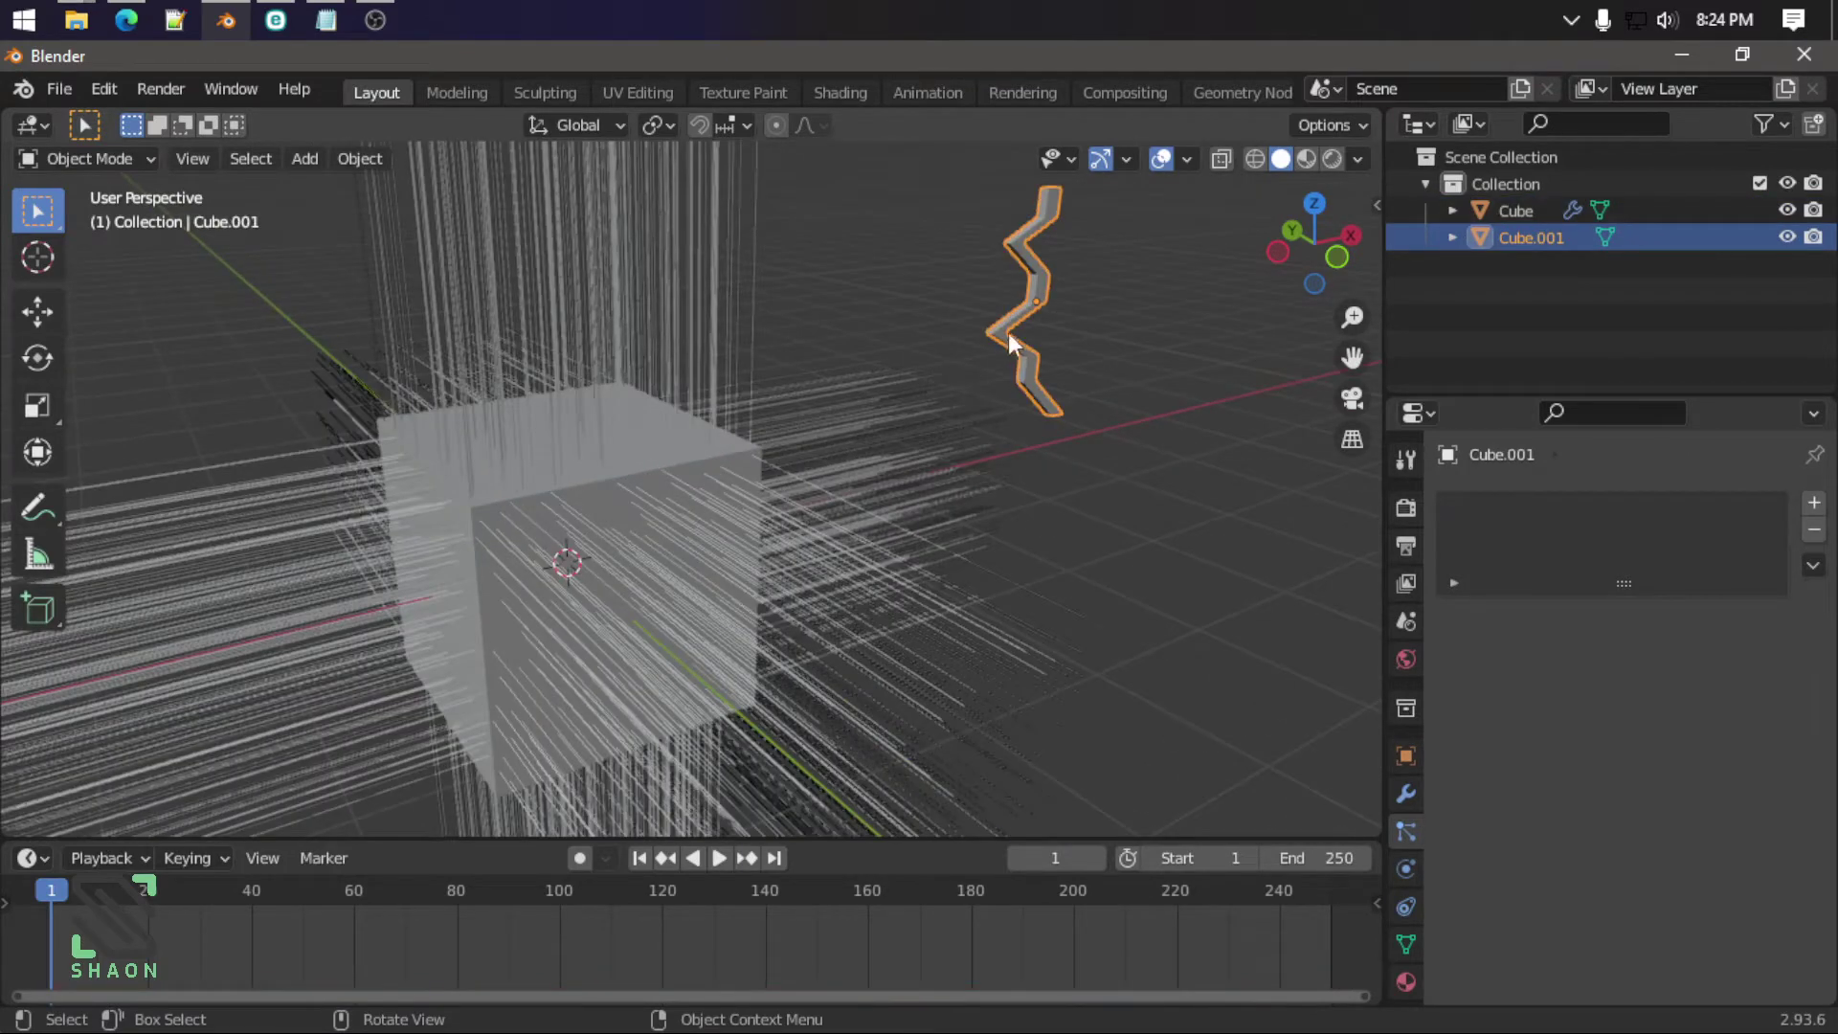
left_click(887, 458)
scroll(1529, 798, "down", 5)
scroll(1580, 858, "down", 4)
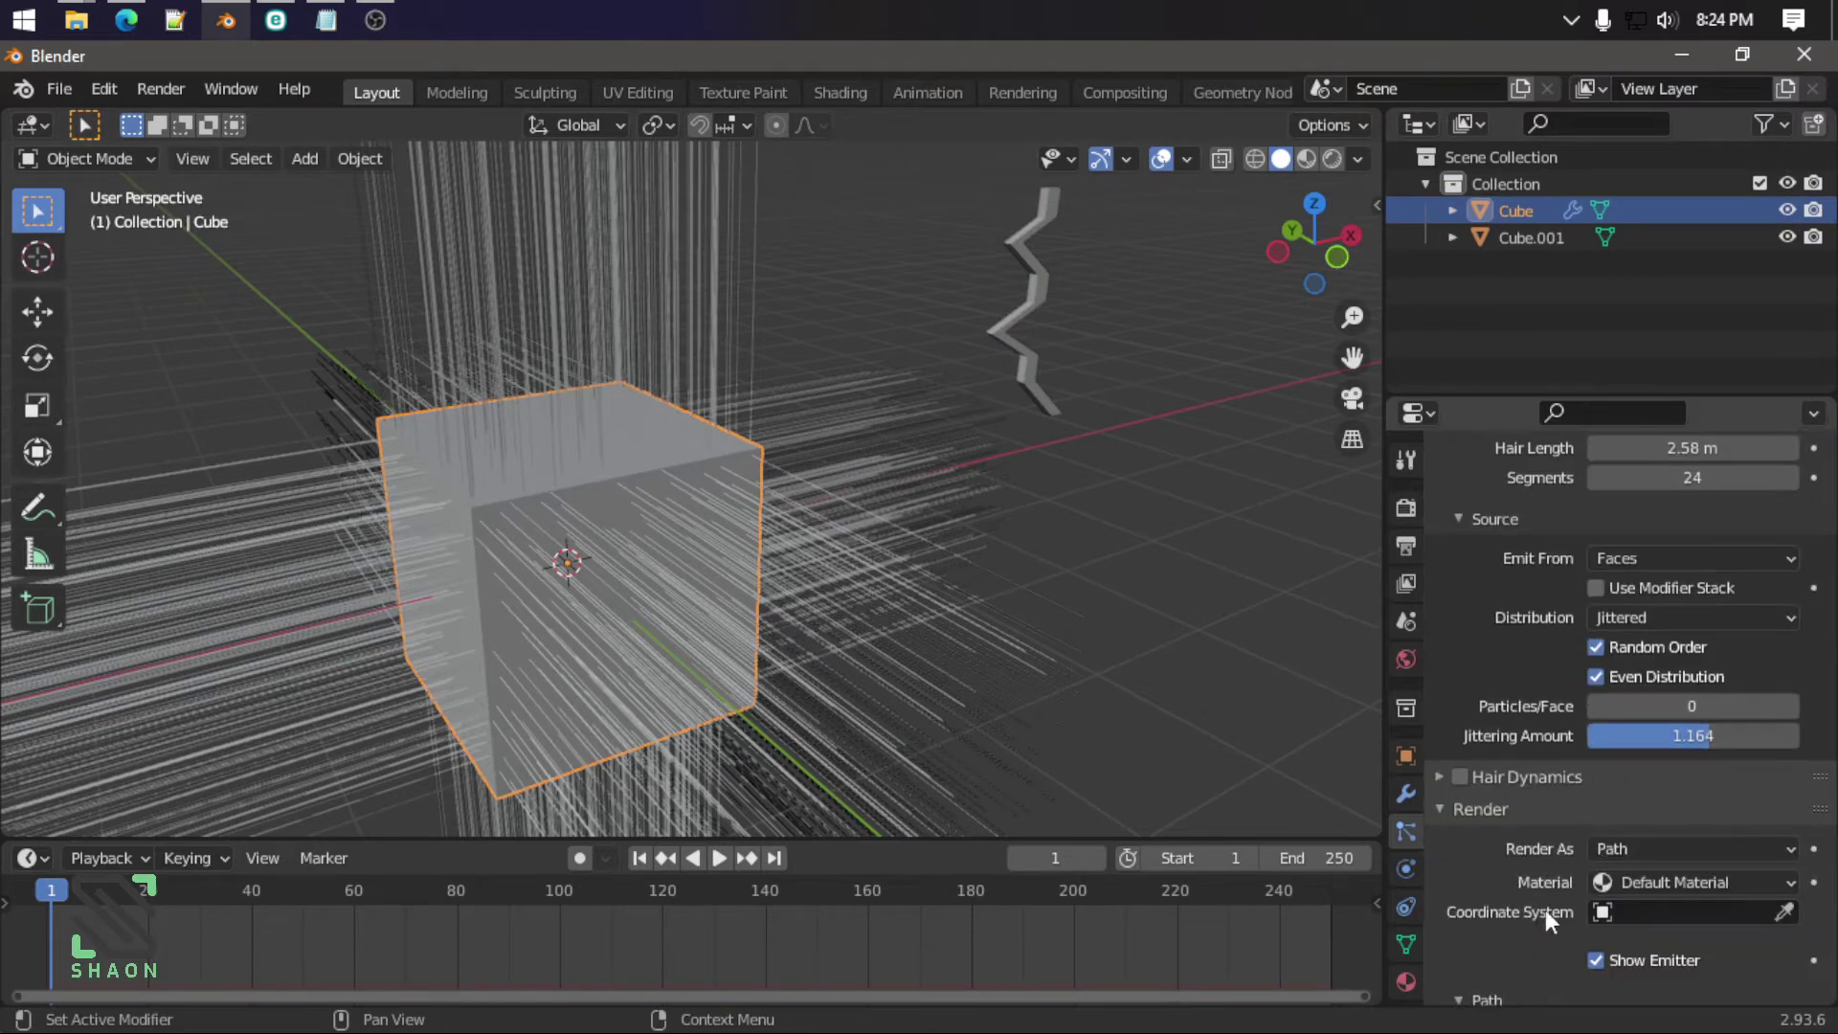
scroll(1546, 910, "down", 1)
scroll(1532, 837, "down", 1)
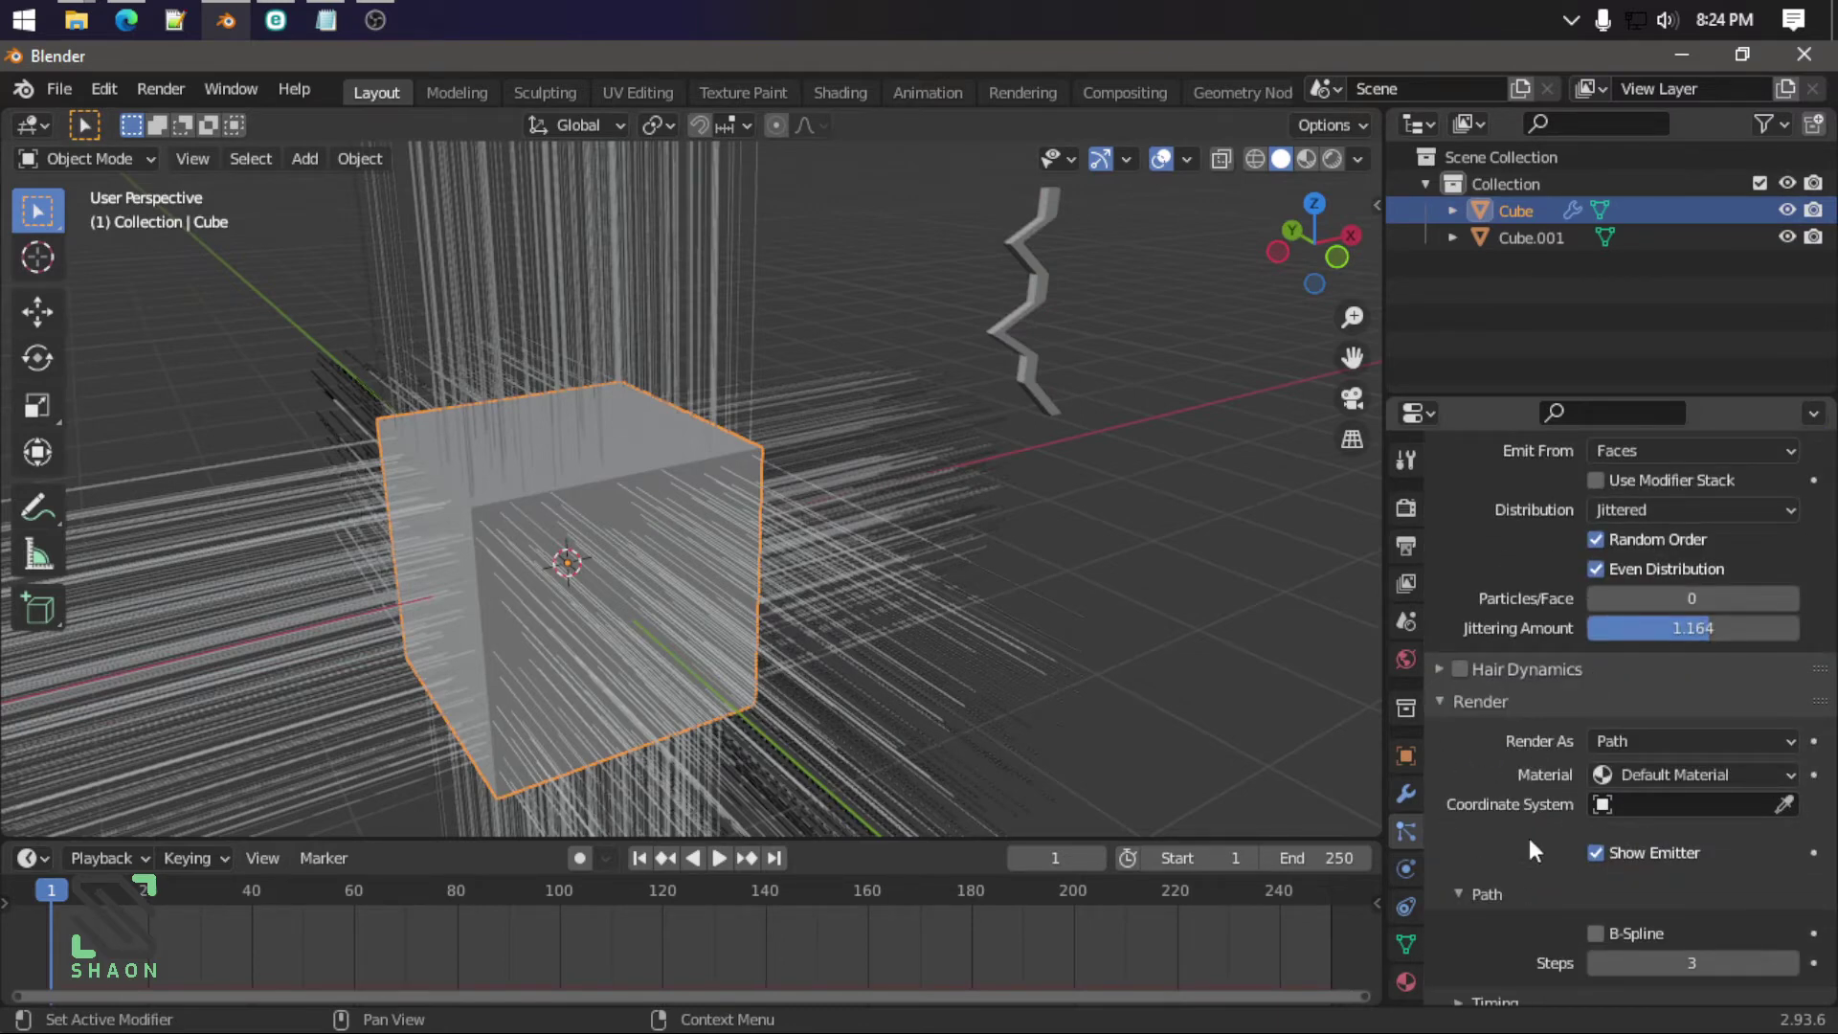
left_click(1624, 743)
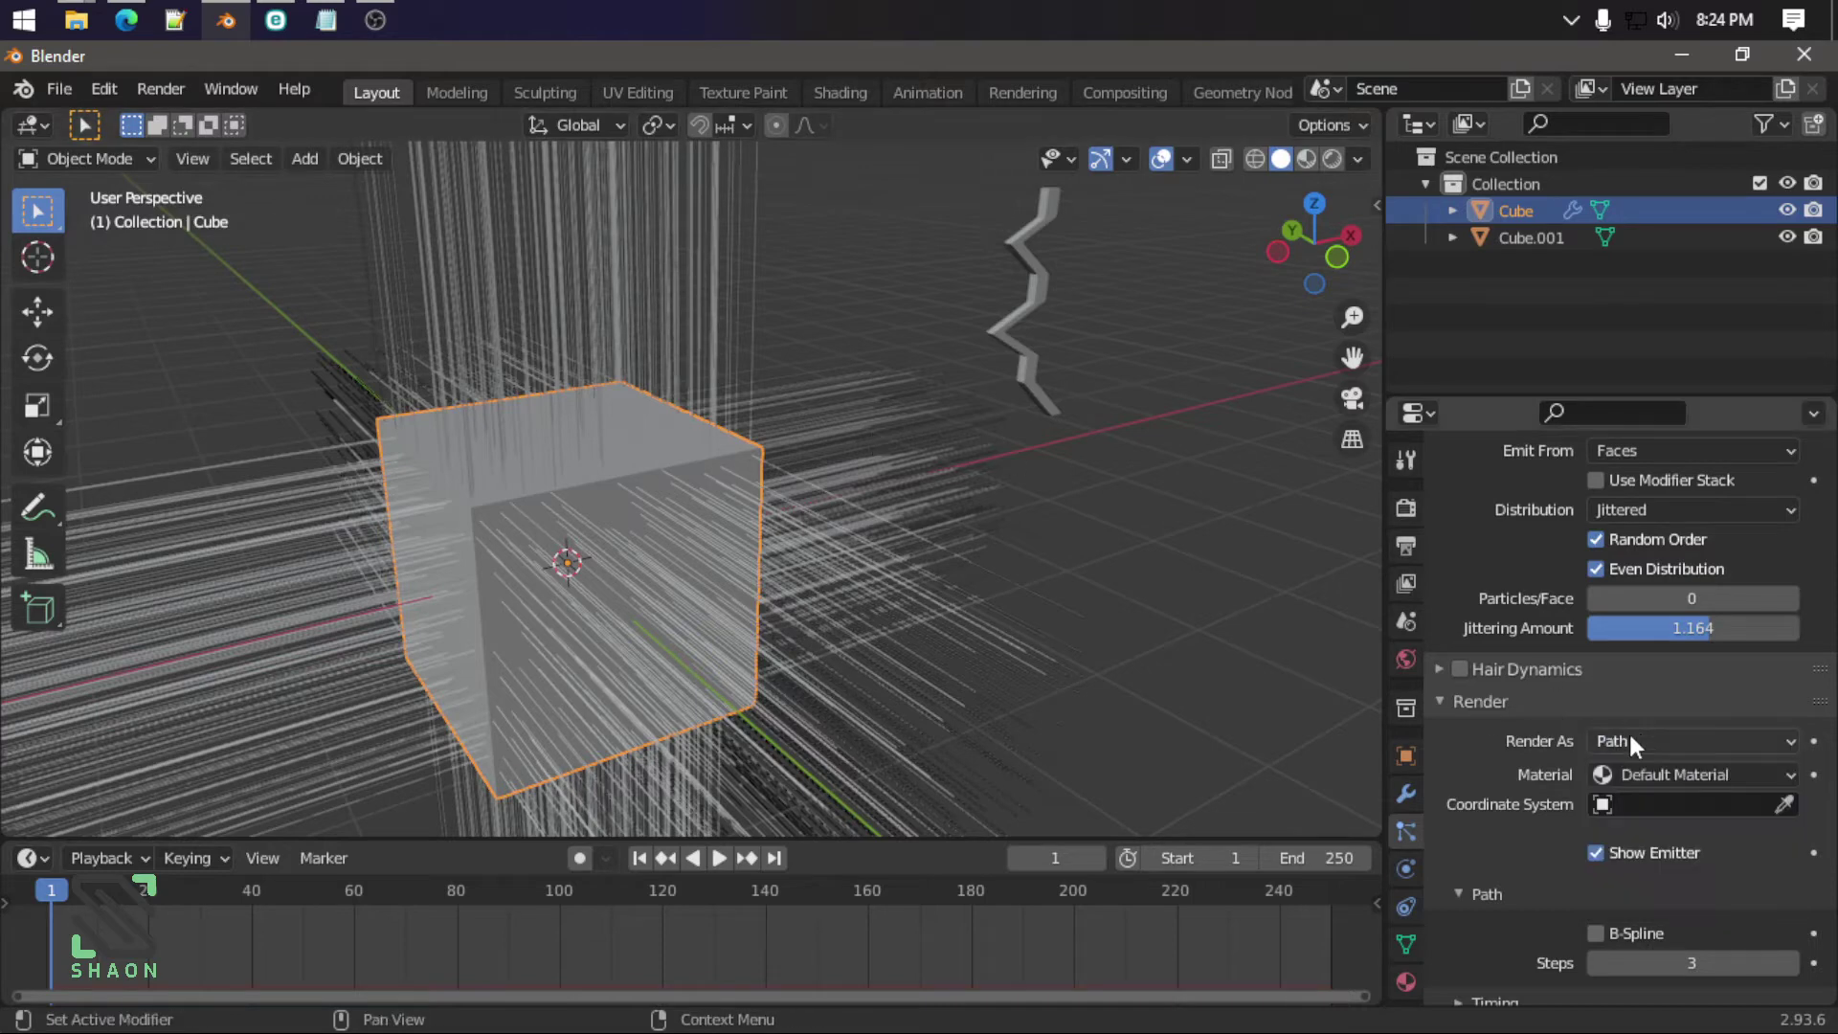
Step: Change the hair's Render As from Path to Object, then orbit to view the bare cube
left_click(1638, 733)
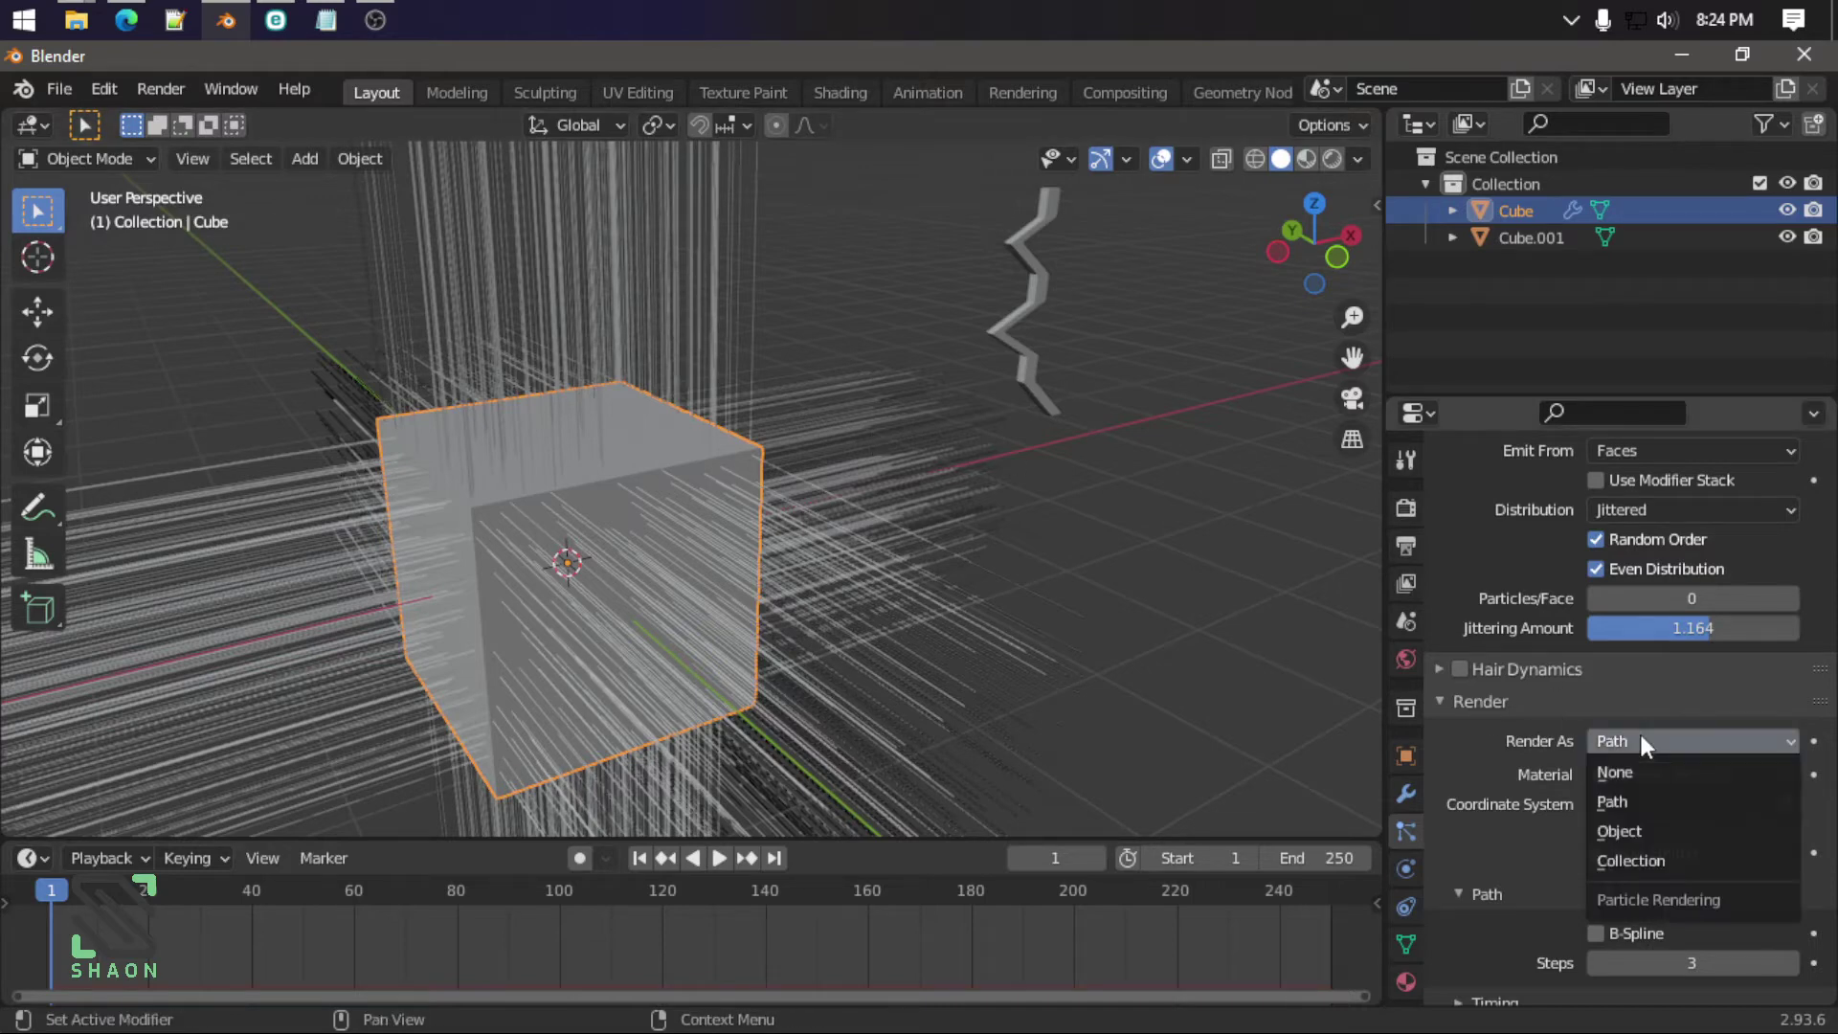
left_click(1643, 831)
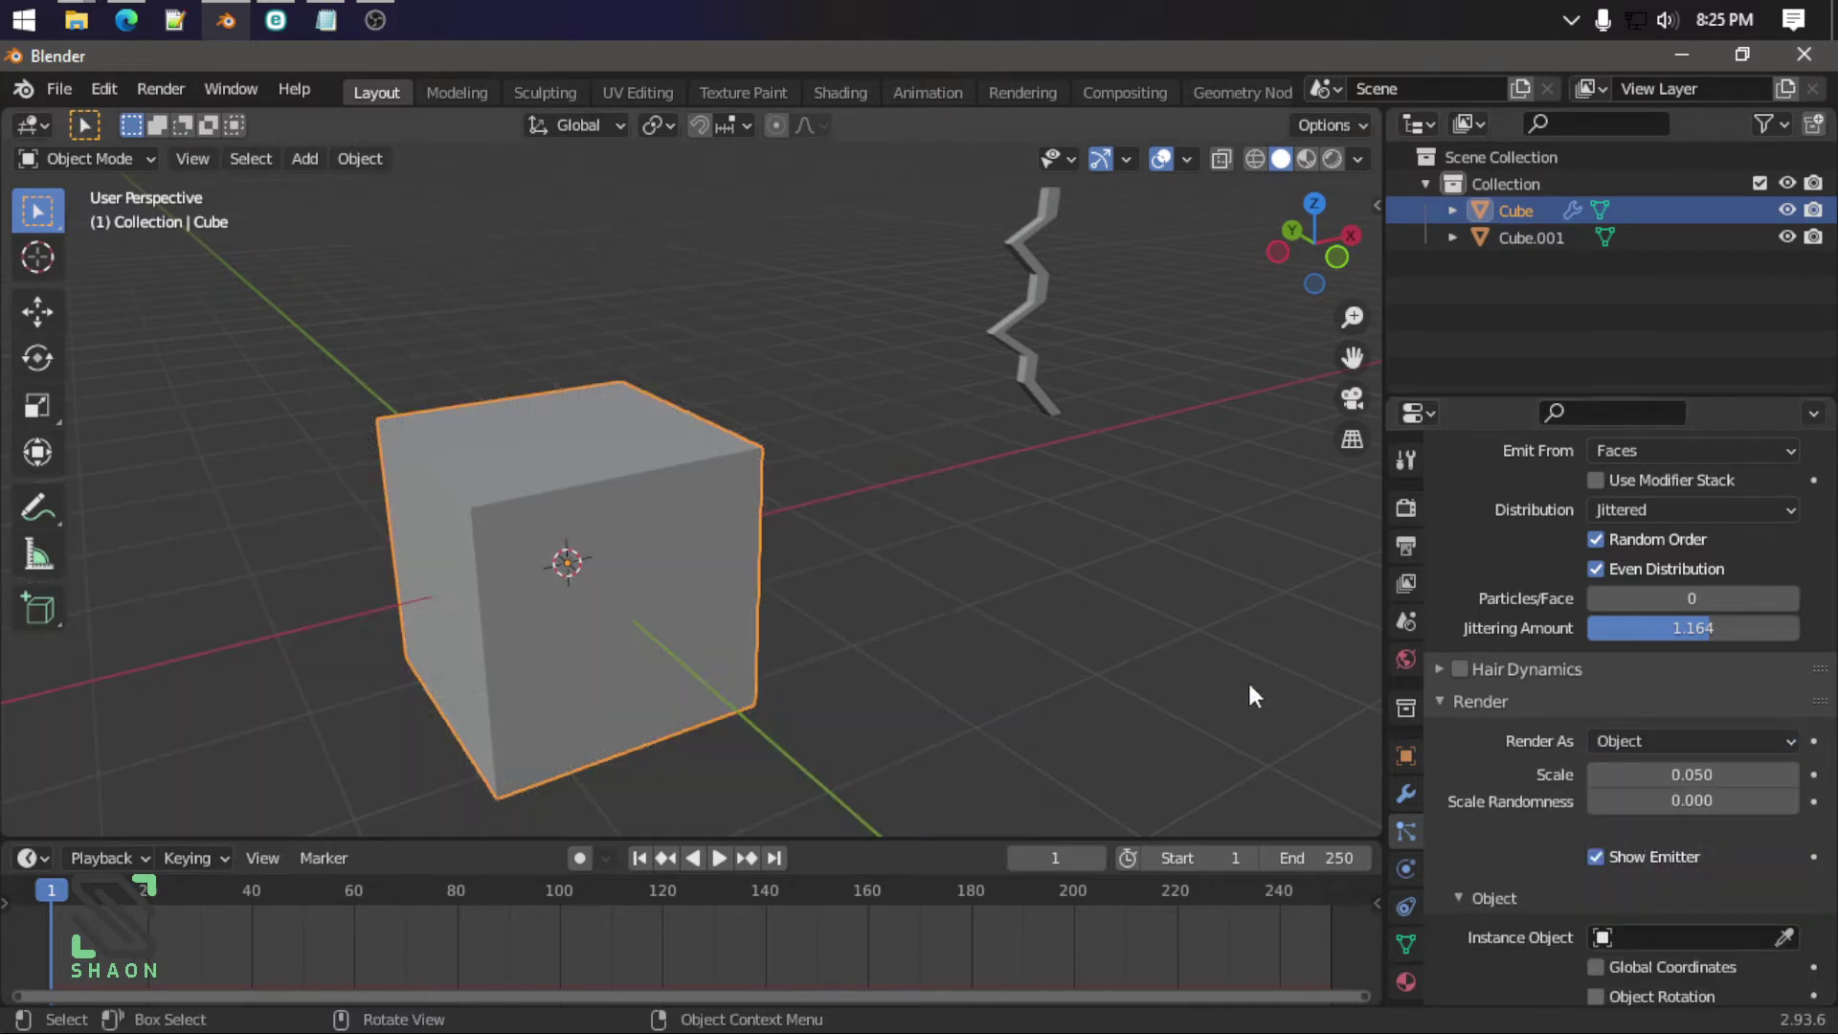
mouse_move(609, 543)
middle_mouse_down()
mouse_move(590, 513)
mouse_move(563, 514)
mouse_move(775, 508)
middle_mouse_up()
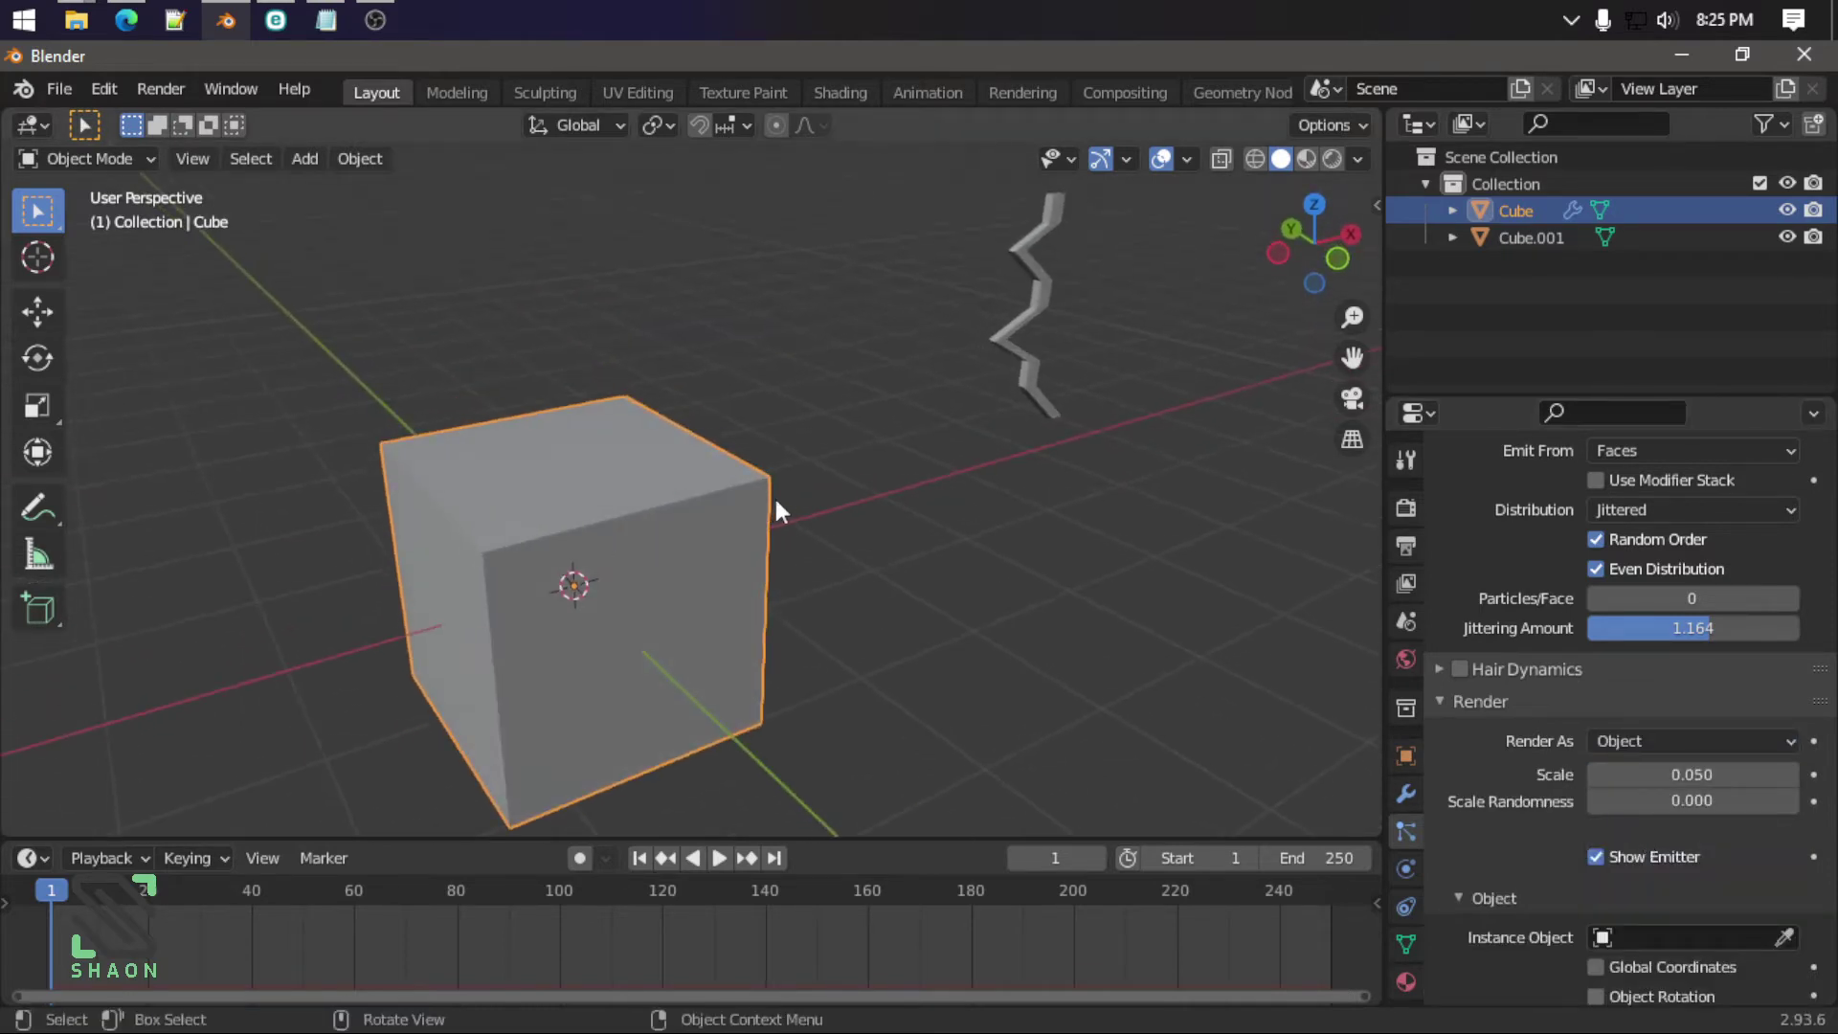
scroll(838, 489, "down", 6)
scroll(829, 527, "up", 5)
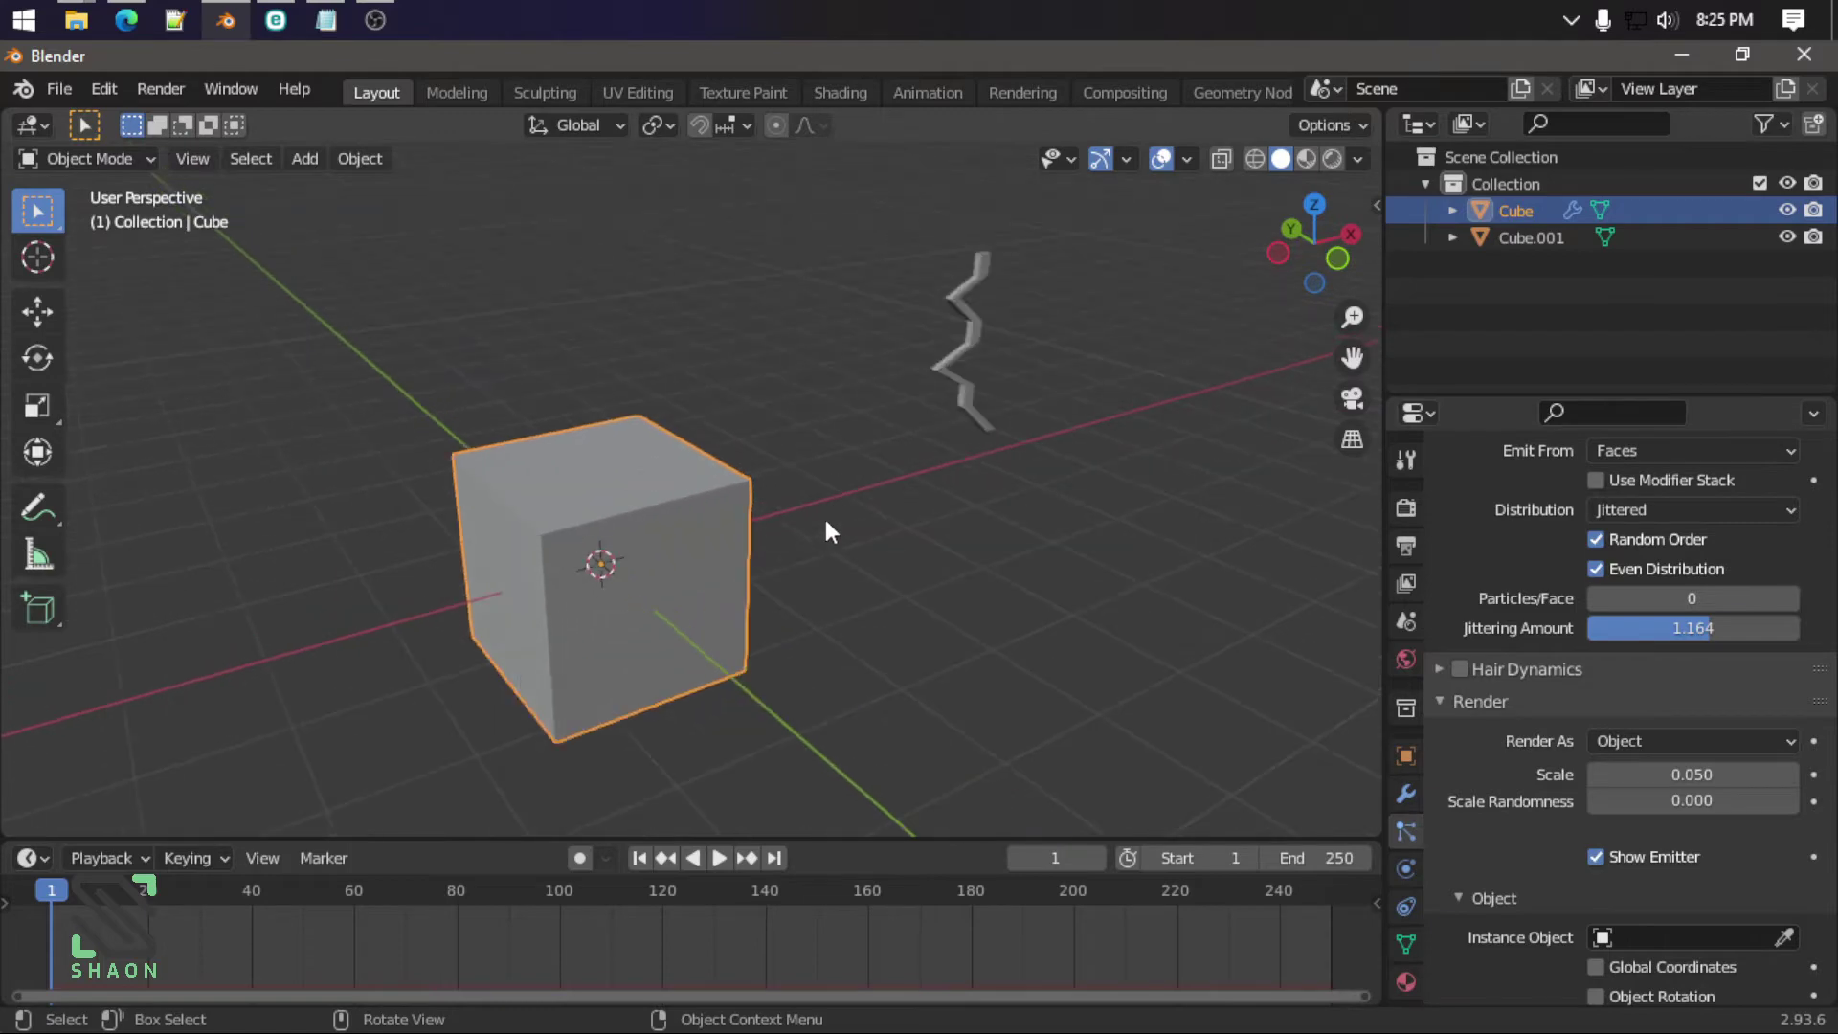
mouse_move(864, 552)
middle_mouse_down()
mouse_move(894, 630)
mouse_move(885, 618)
middle_mouse_up()
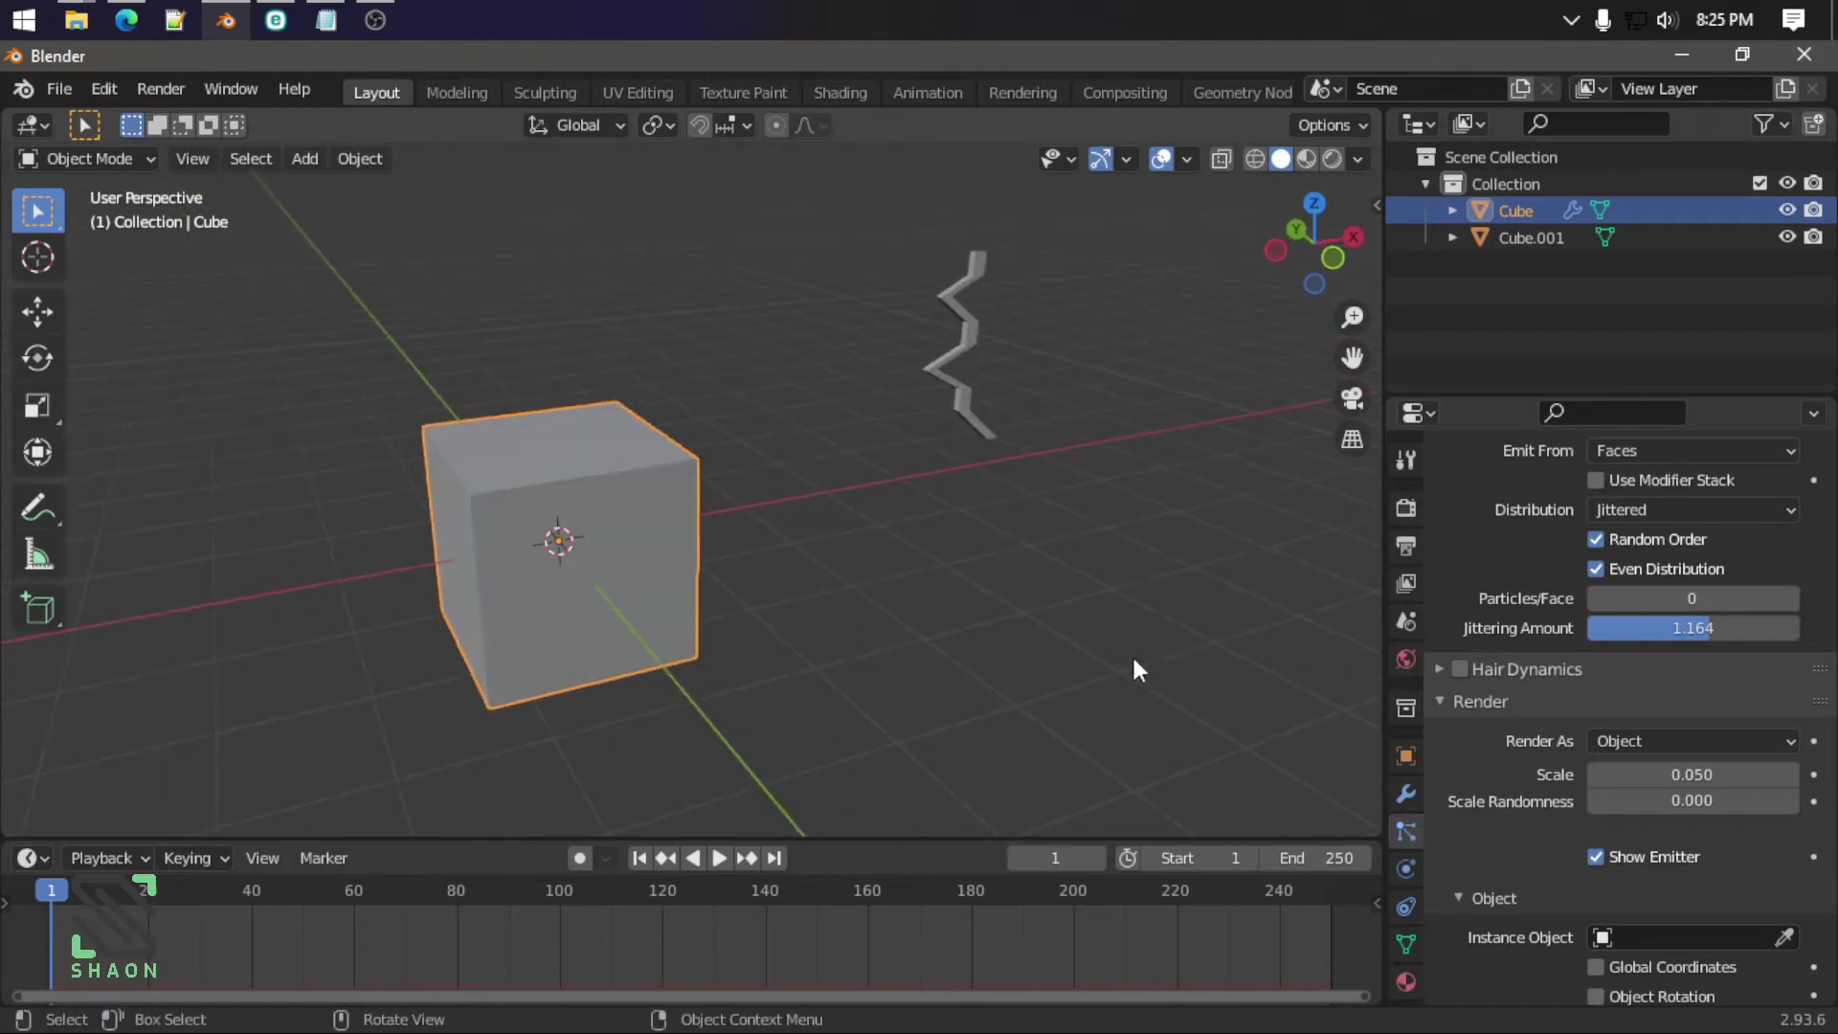
scroll(1666, 802, "down", 2)
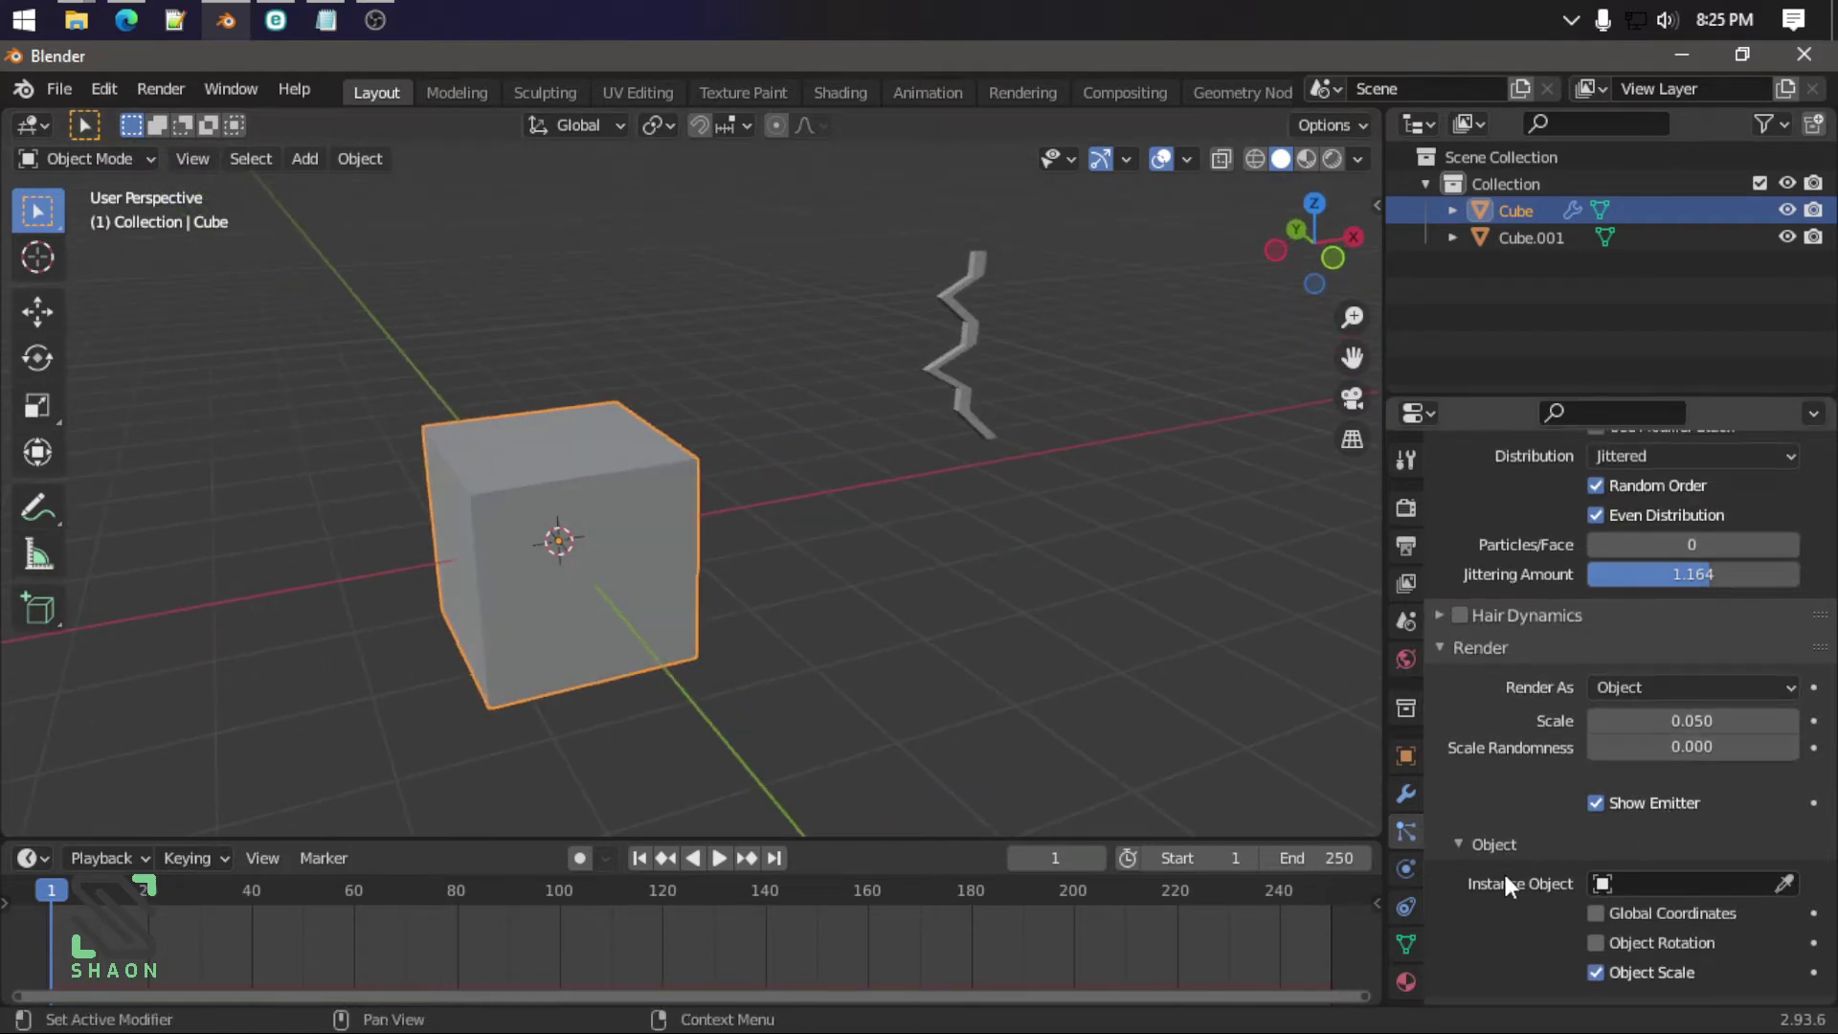
Step: Set the hair Render Instance Object field to the zigzag Cube.001
left_click(1657, 886)
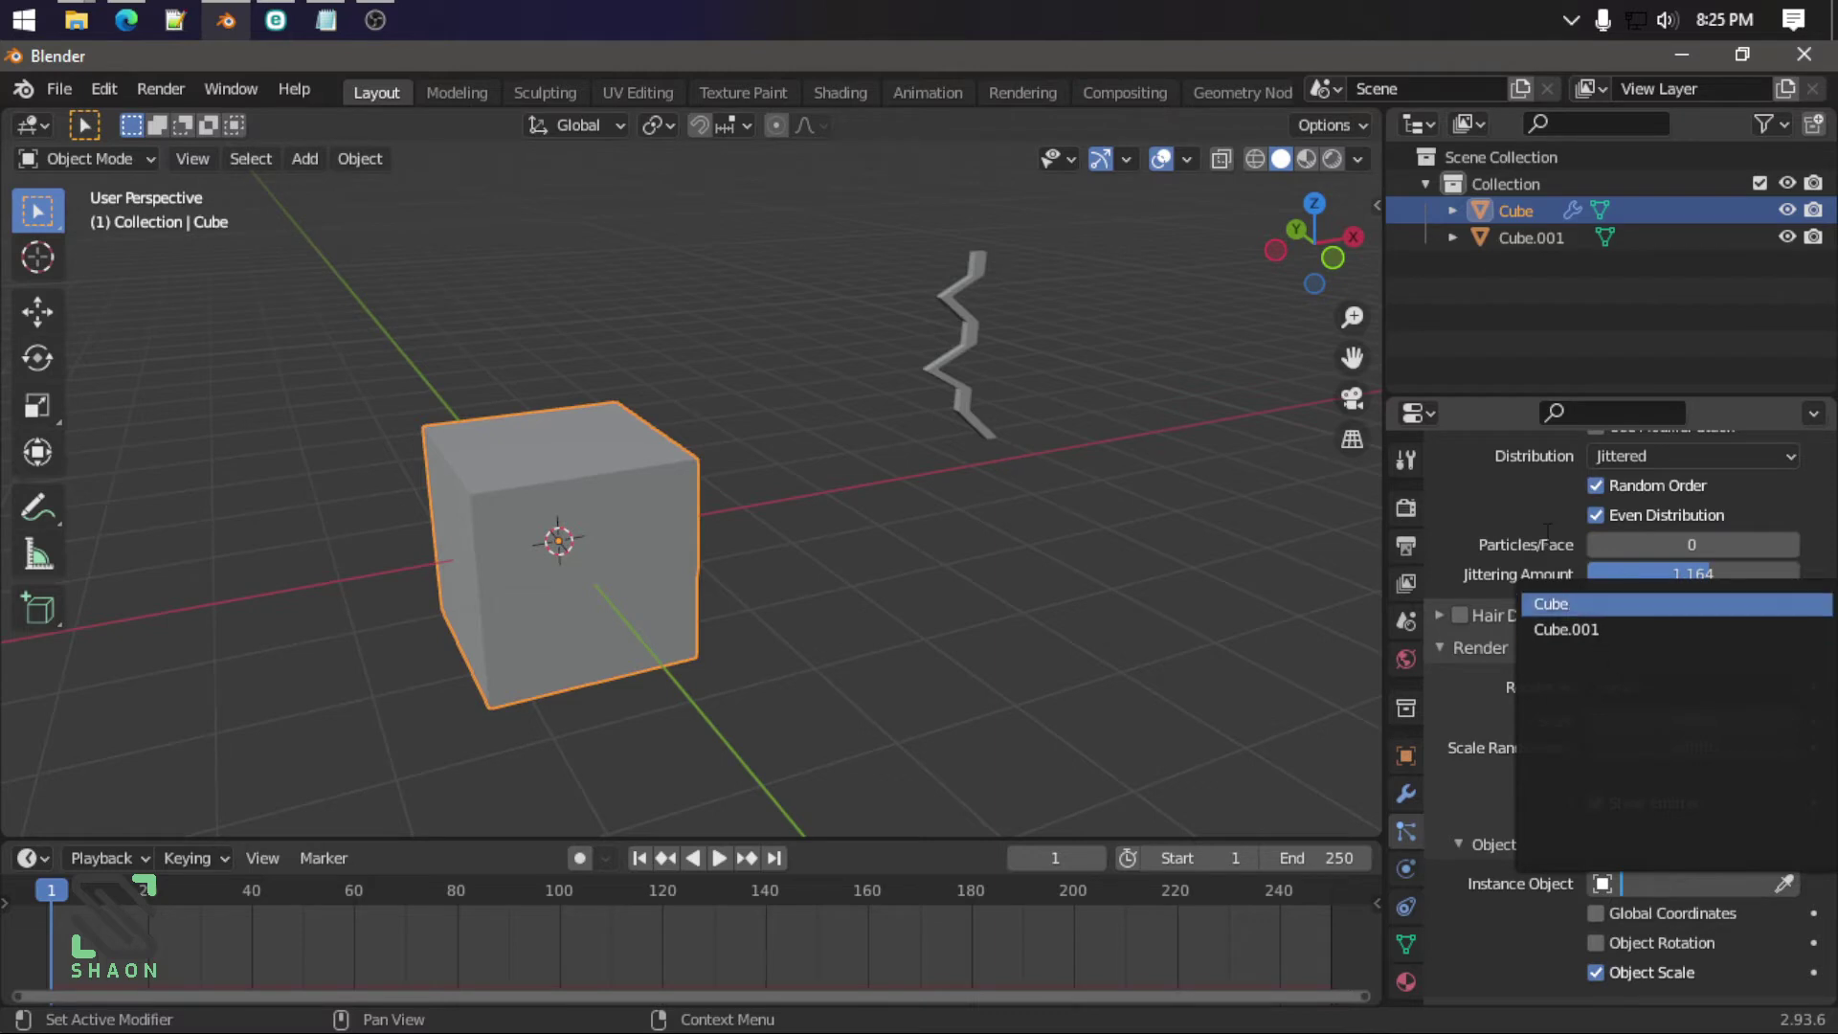
left_click(1532, 238)
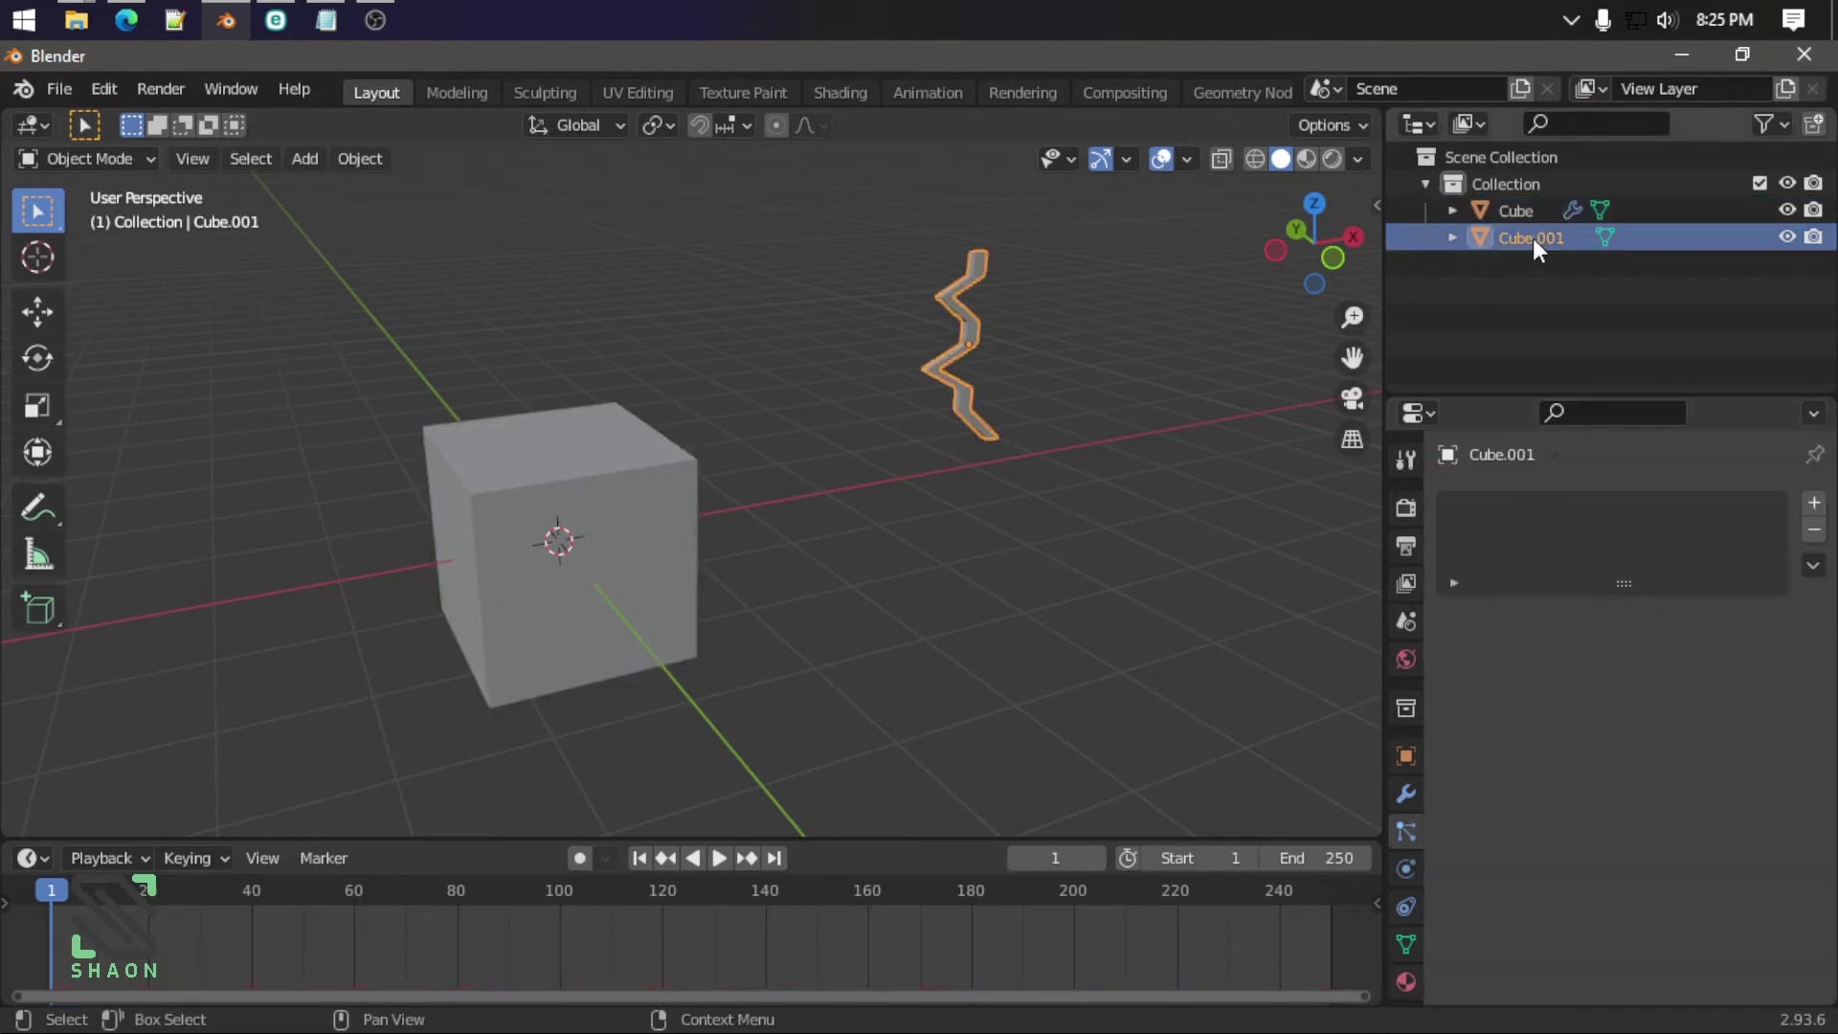
left_click(583, 541)
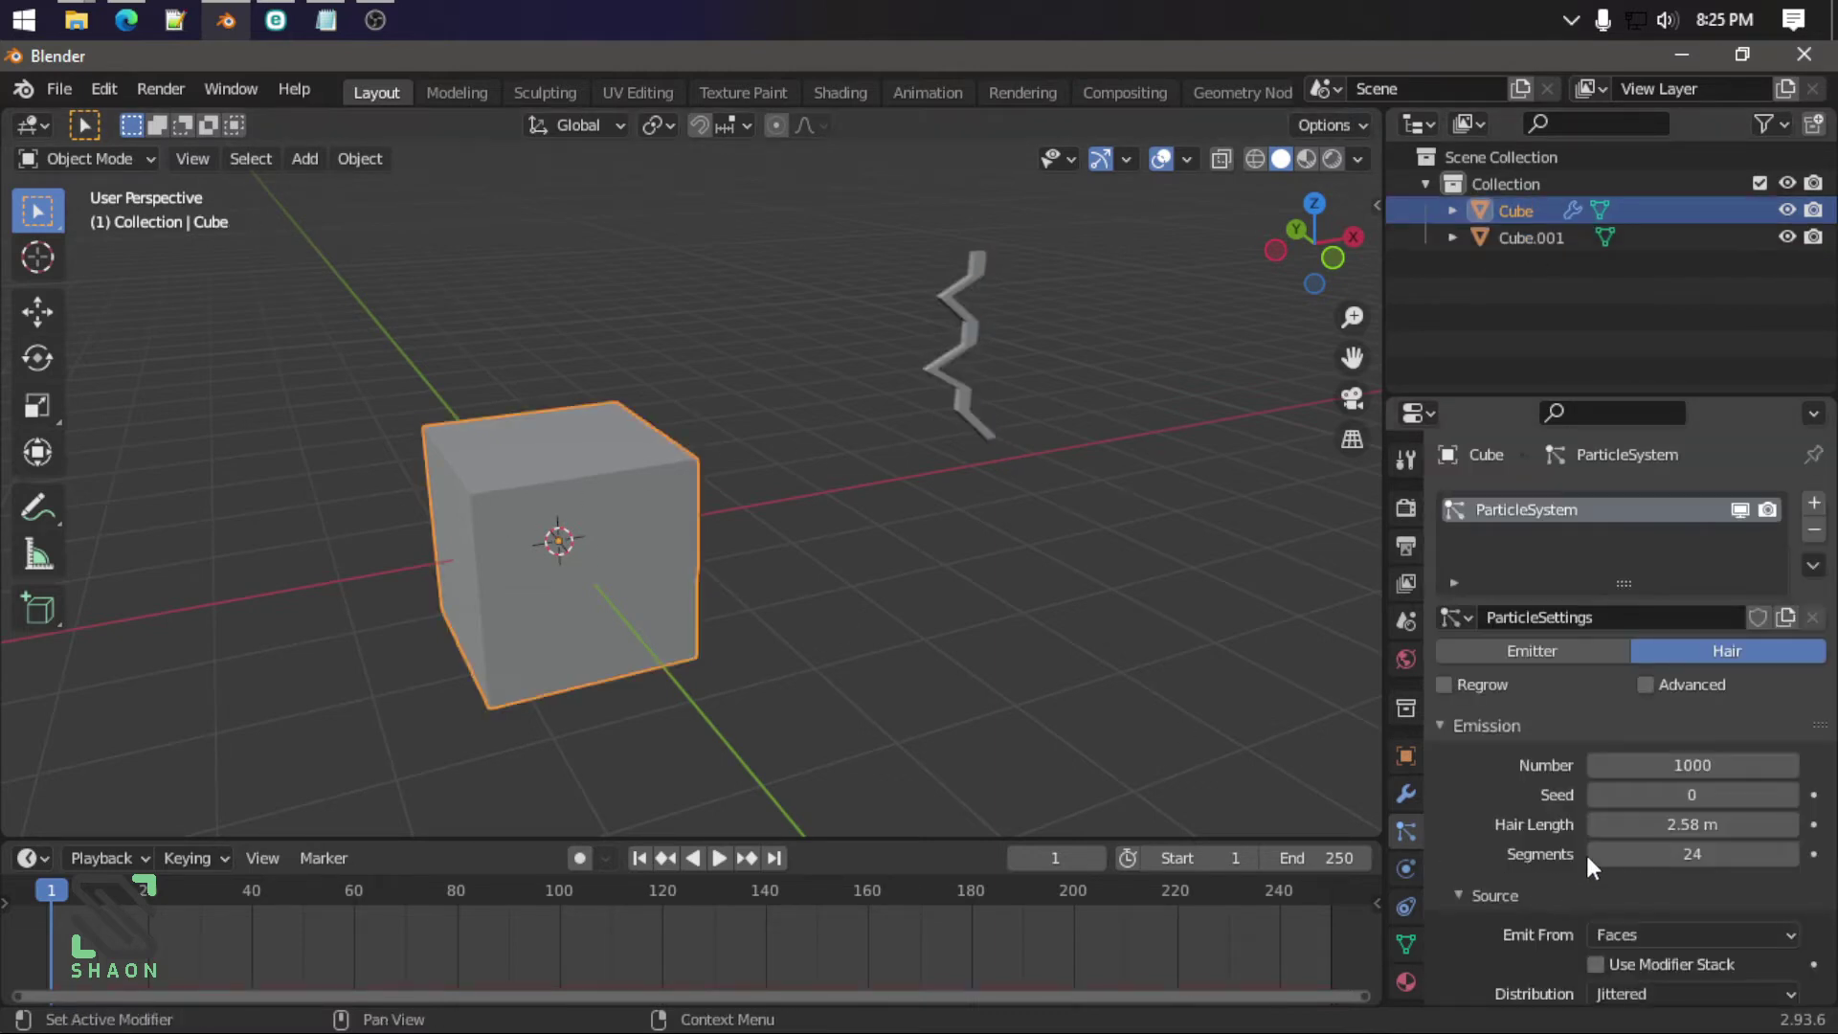
scroll(1586, 852, "down", 5)
scroll(1563, 833, "down", 6)
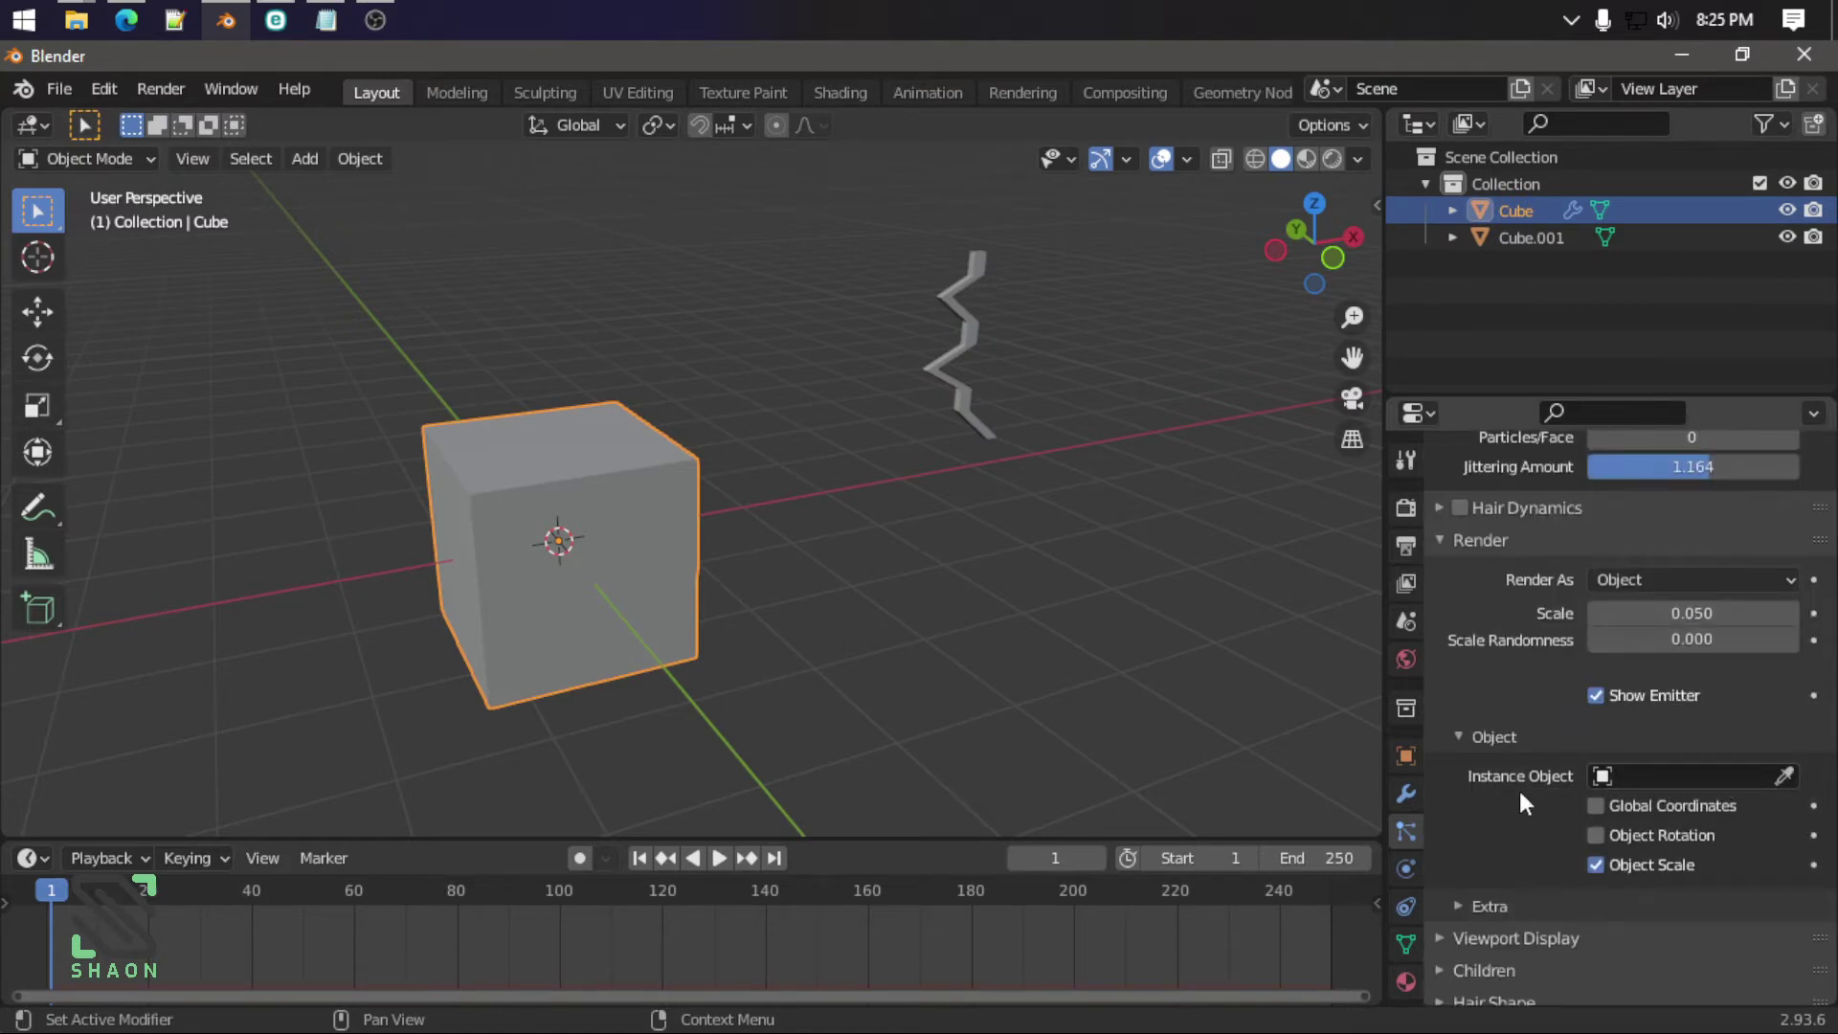
left_click(1783, 773)
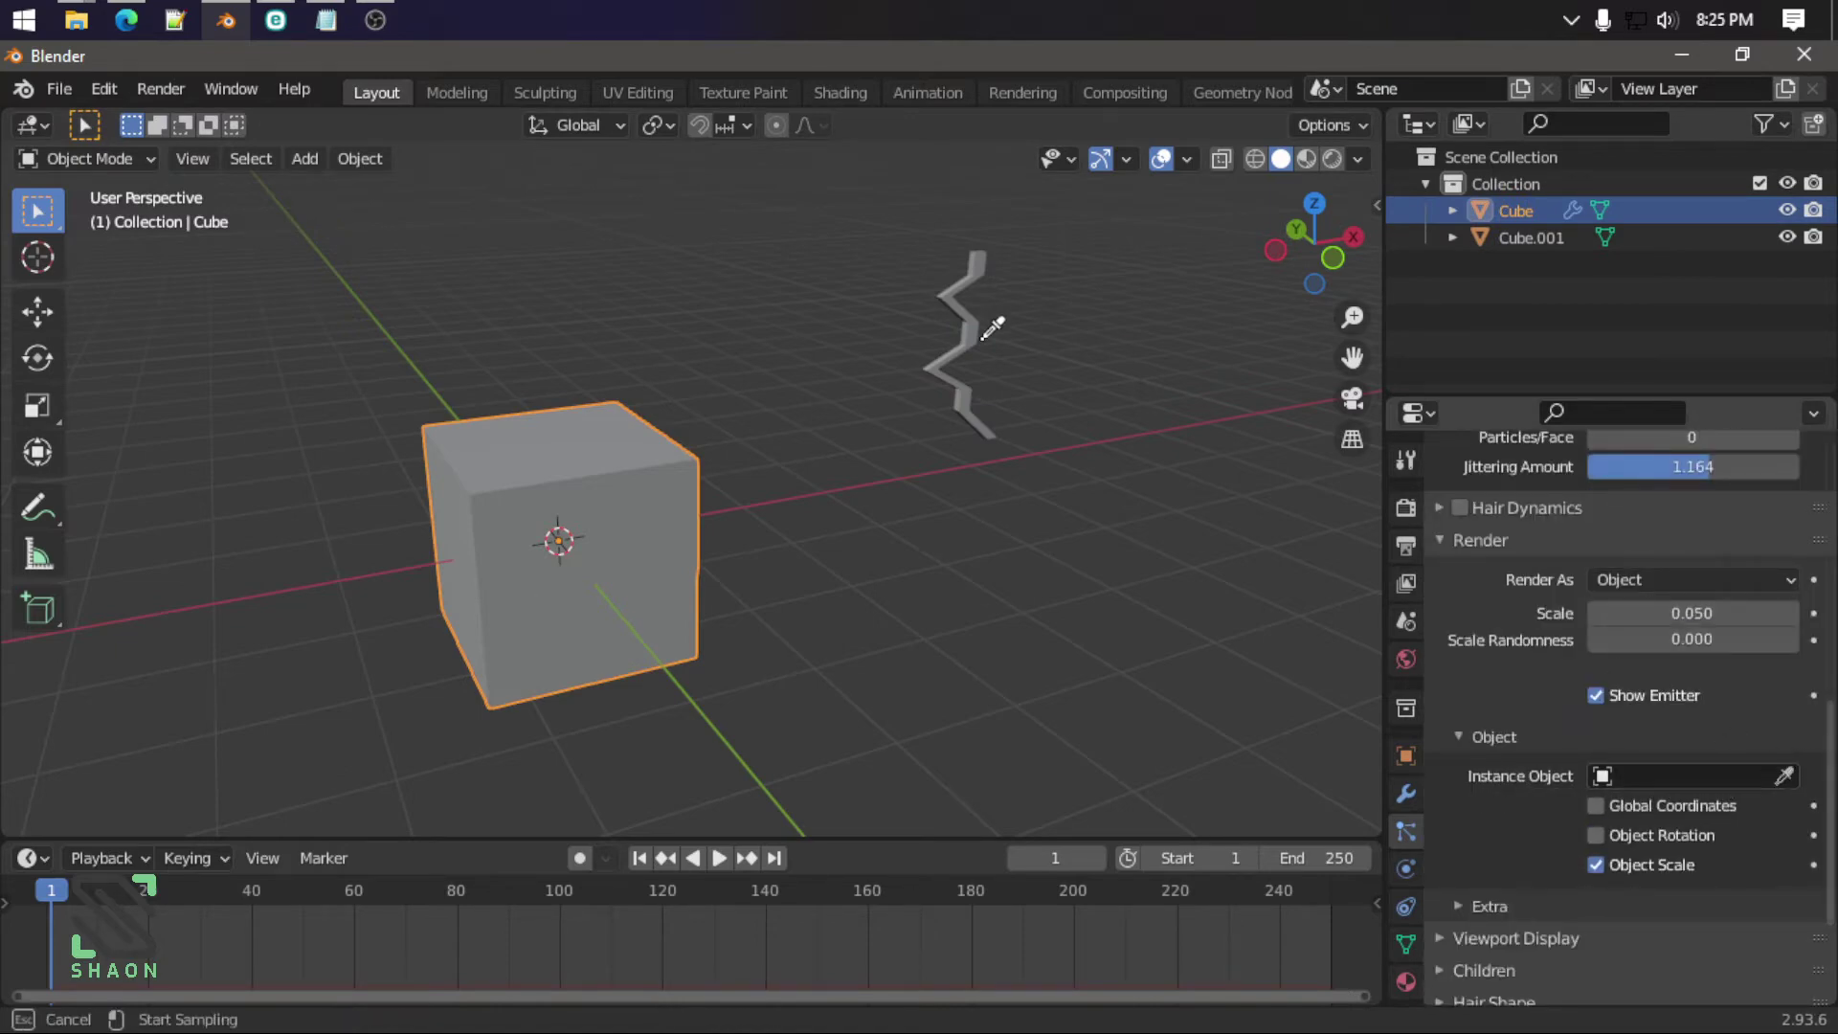
left_click(1658, 779)
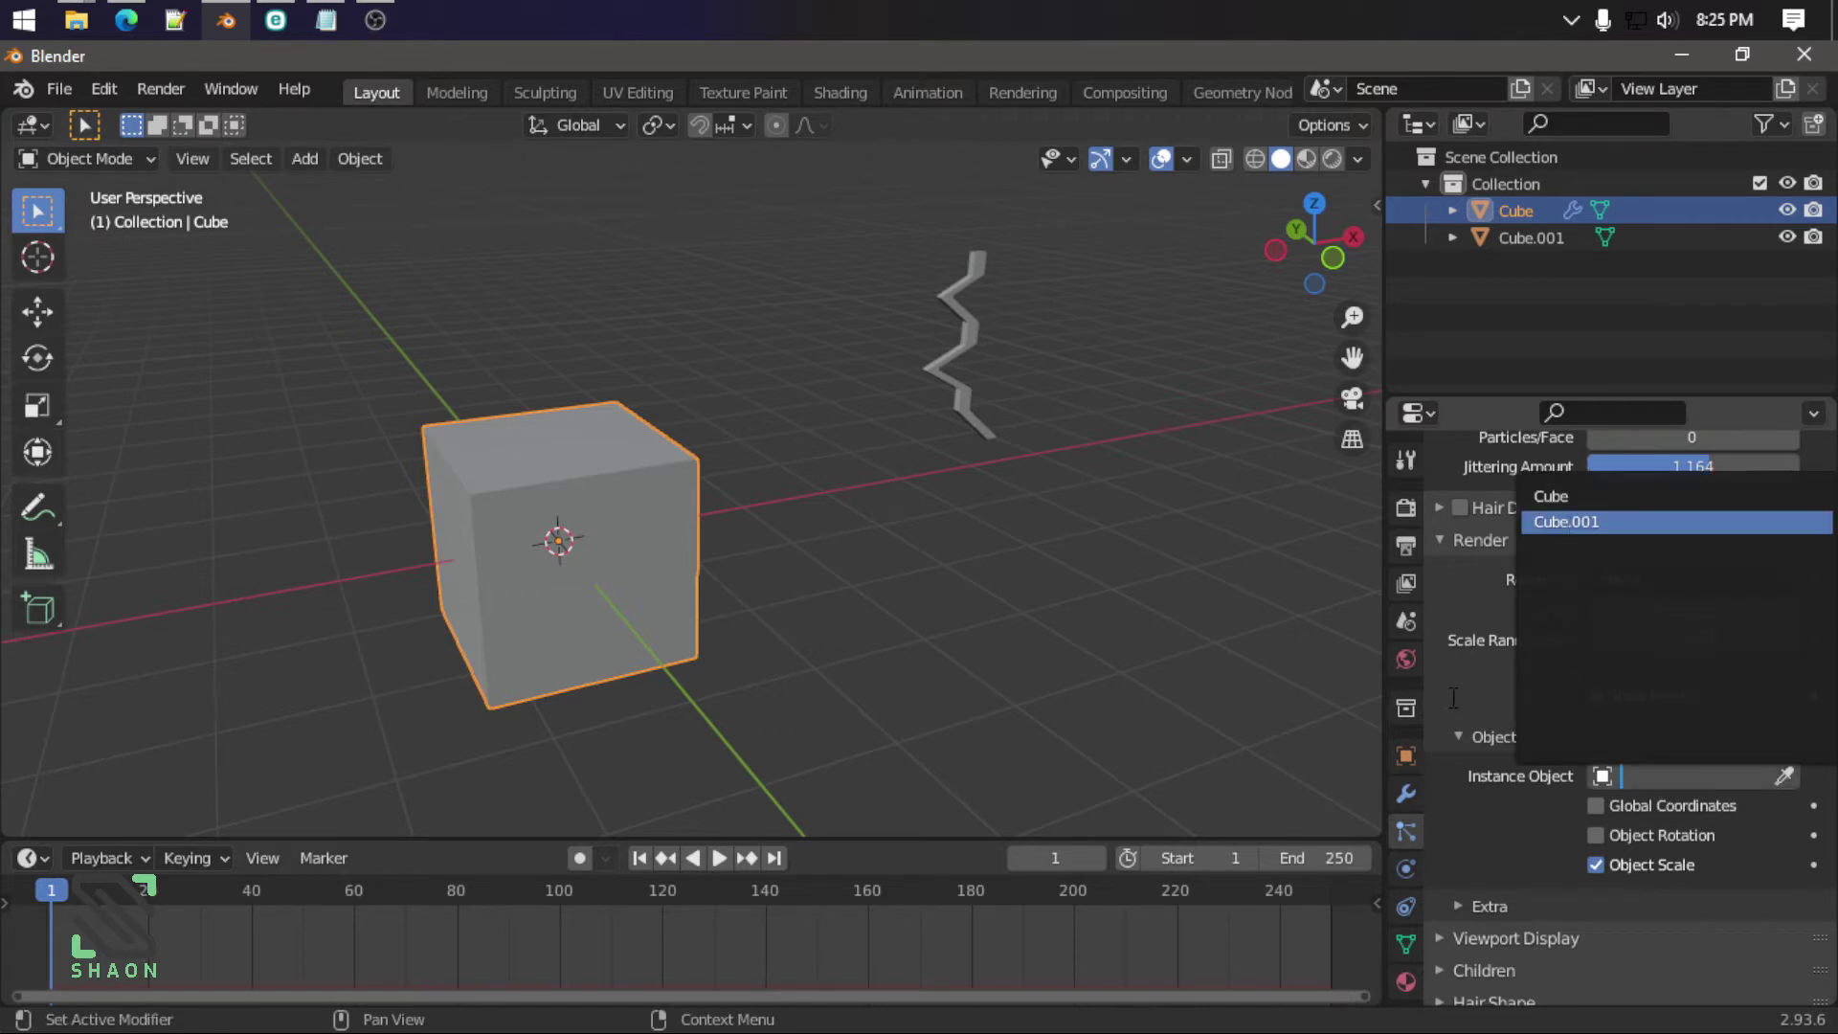
left_click(978, 318)
middle_click_drag(807, 618, 854, 574)
scroll(958, 536, "up", 5)
Step: Deselect the cube and orbit around it to inspect the zigzag instances
left_click(1098, 352)
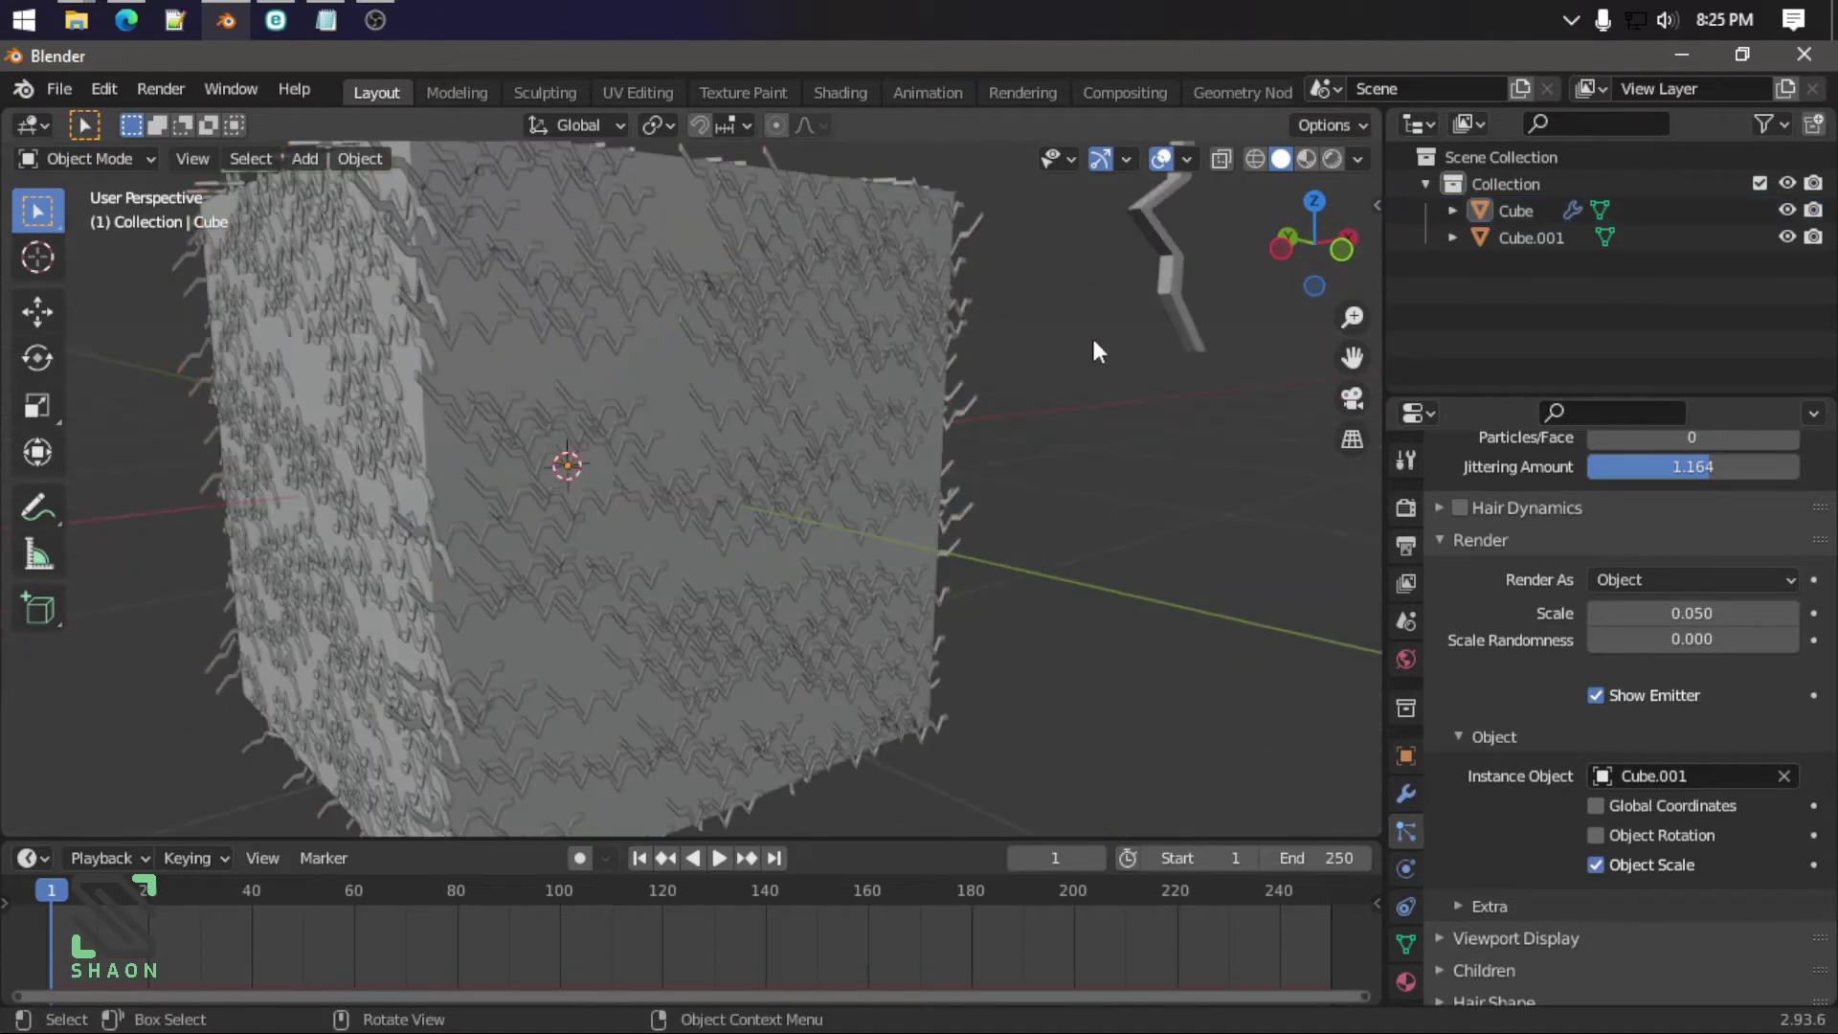
scroll(1099, 383, "down", 5)
middle_click_drag(1099, 444, 965, 474)
scroll(965, 474, "up", 4)
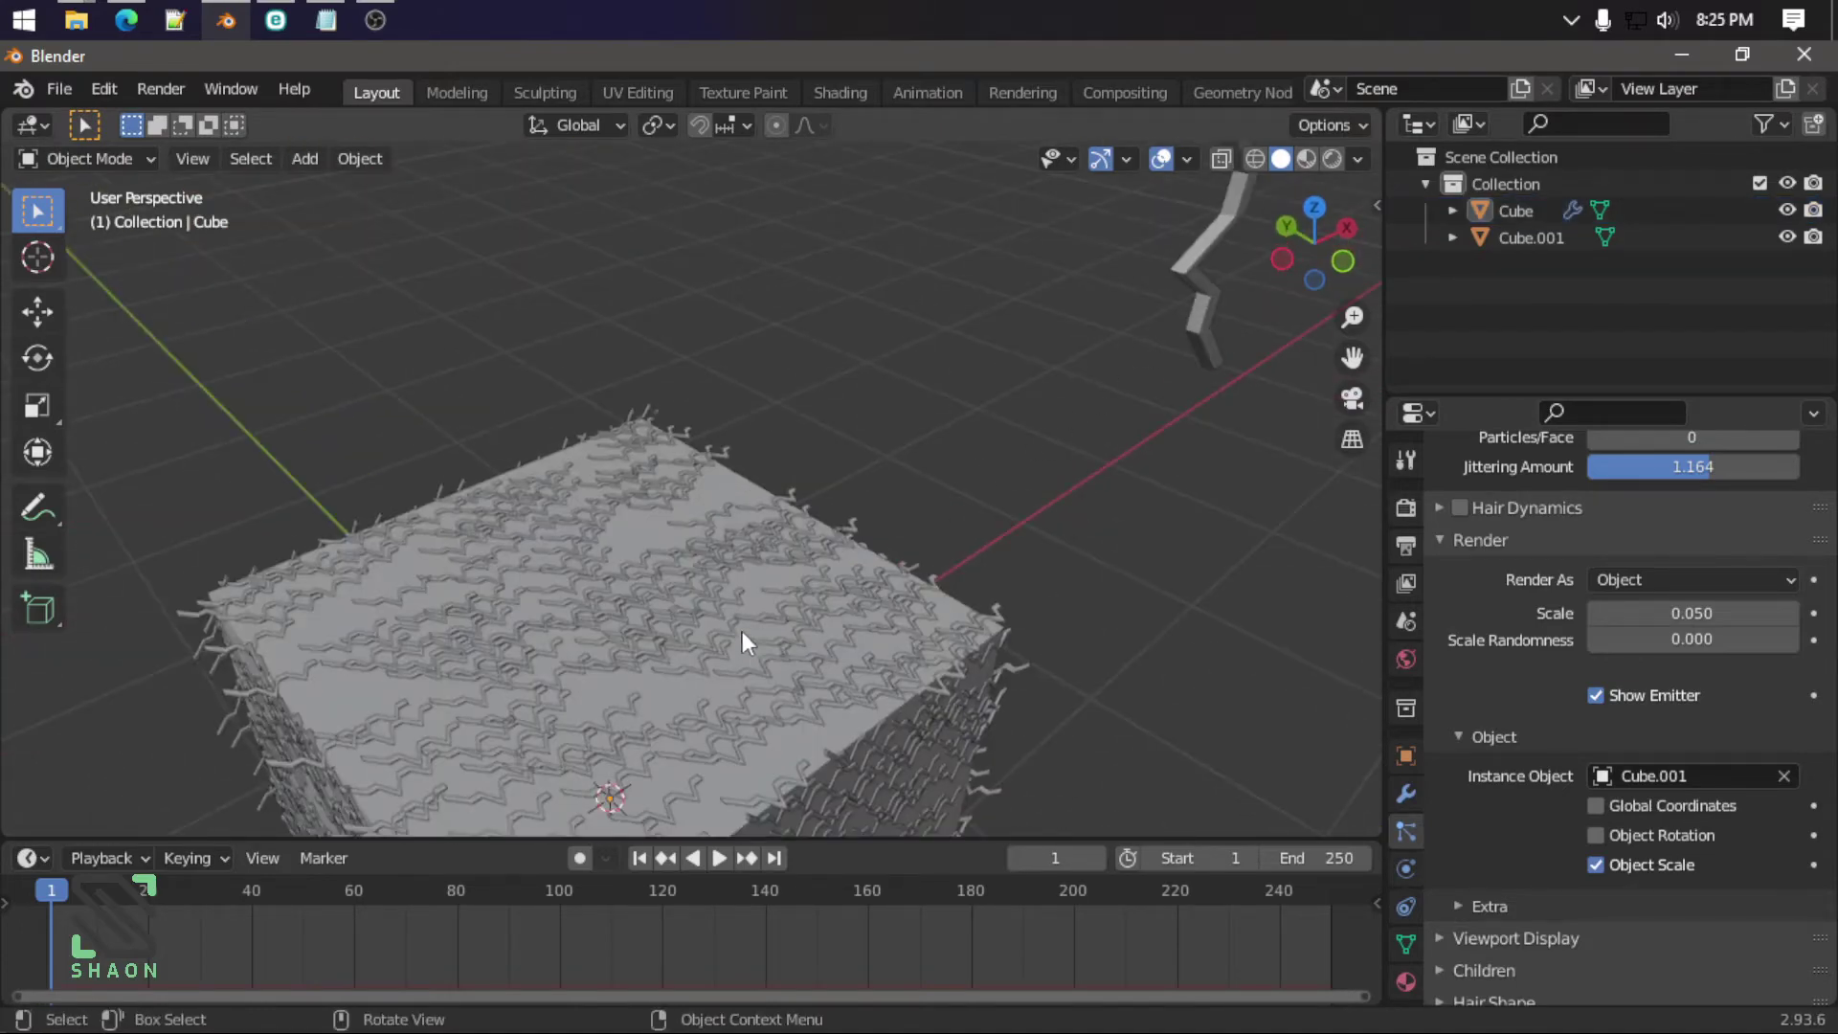
mouse_move(743, 630)
middle_mouse_down()
mouse_move(714, 625)
mouse_move(726, 583)
middle_mouse_up()
scroll(666, 561, "down", 5)
scroll(715, 605, "down", 2)
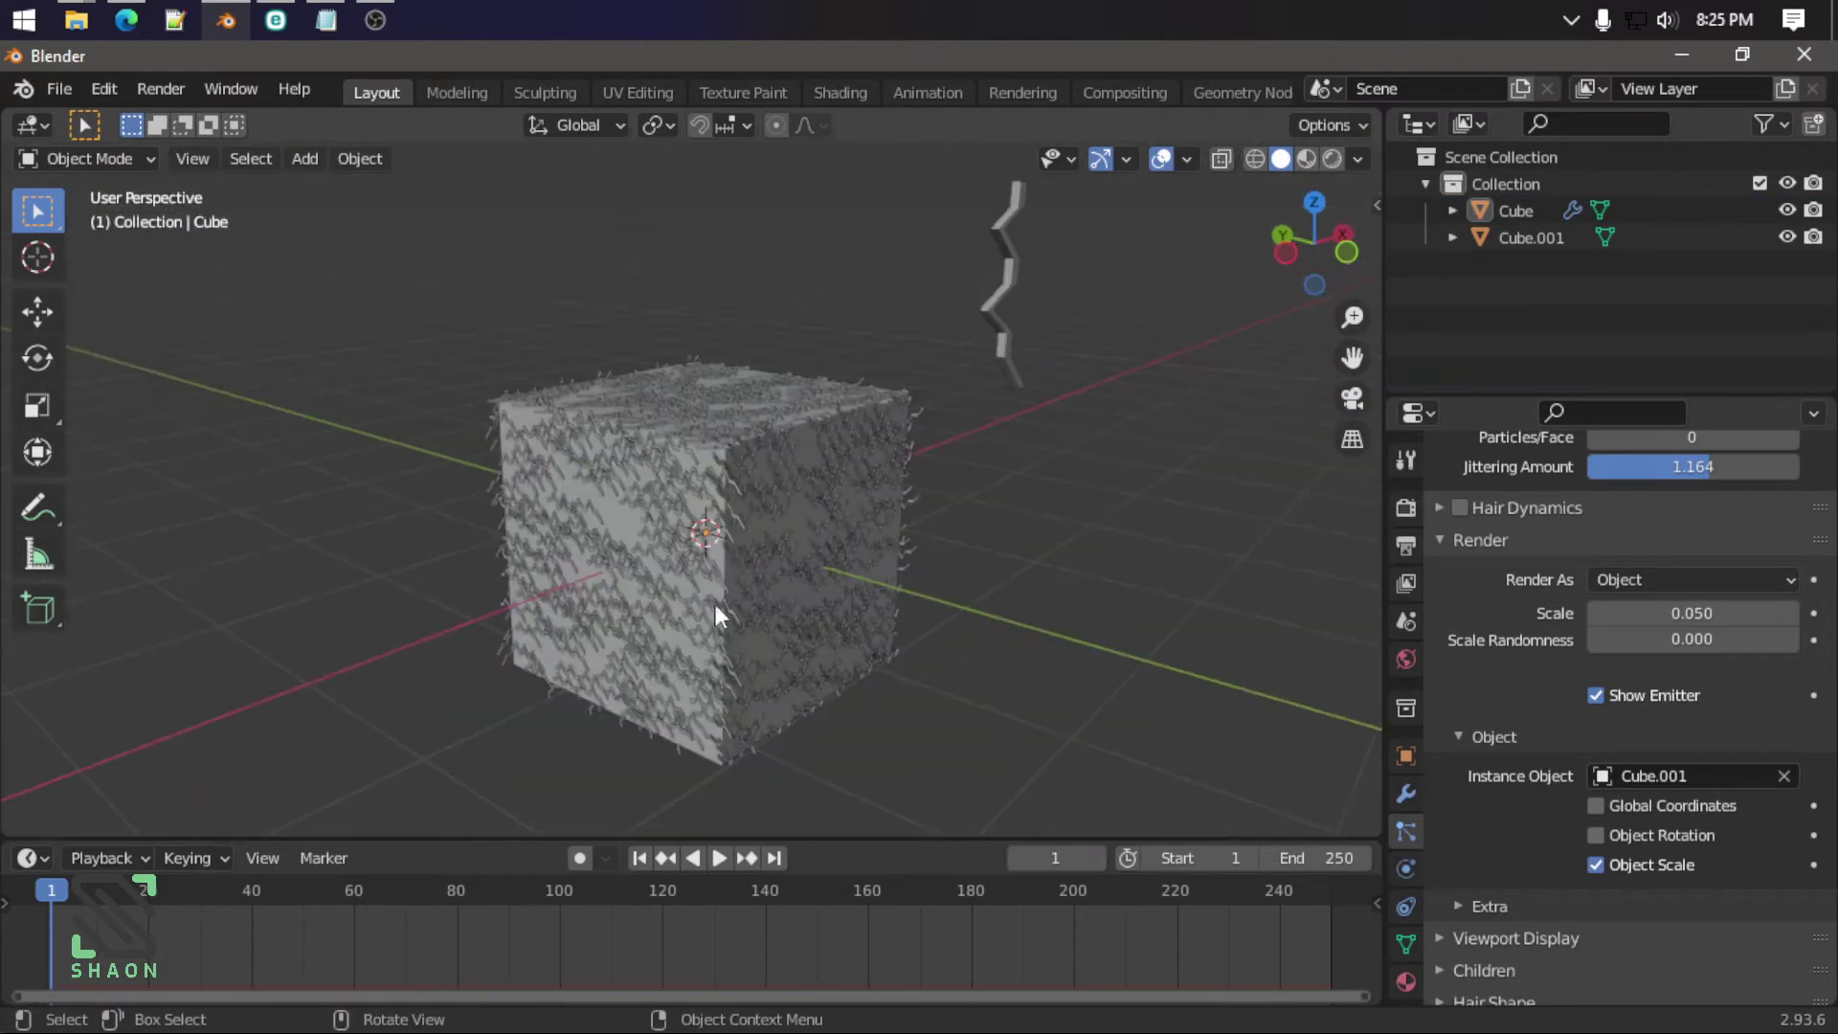
Step: Set the hair Emission Number to 500 particles
scroll(720, 593, "up", 4)
scroll(910, 600, "down", 4)
scroll(1619, 703, "up", 5)
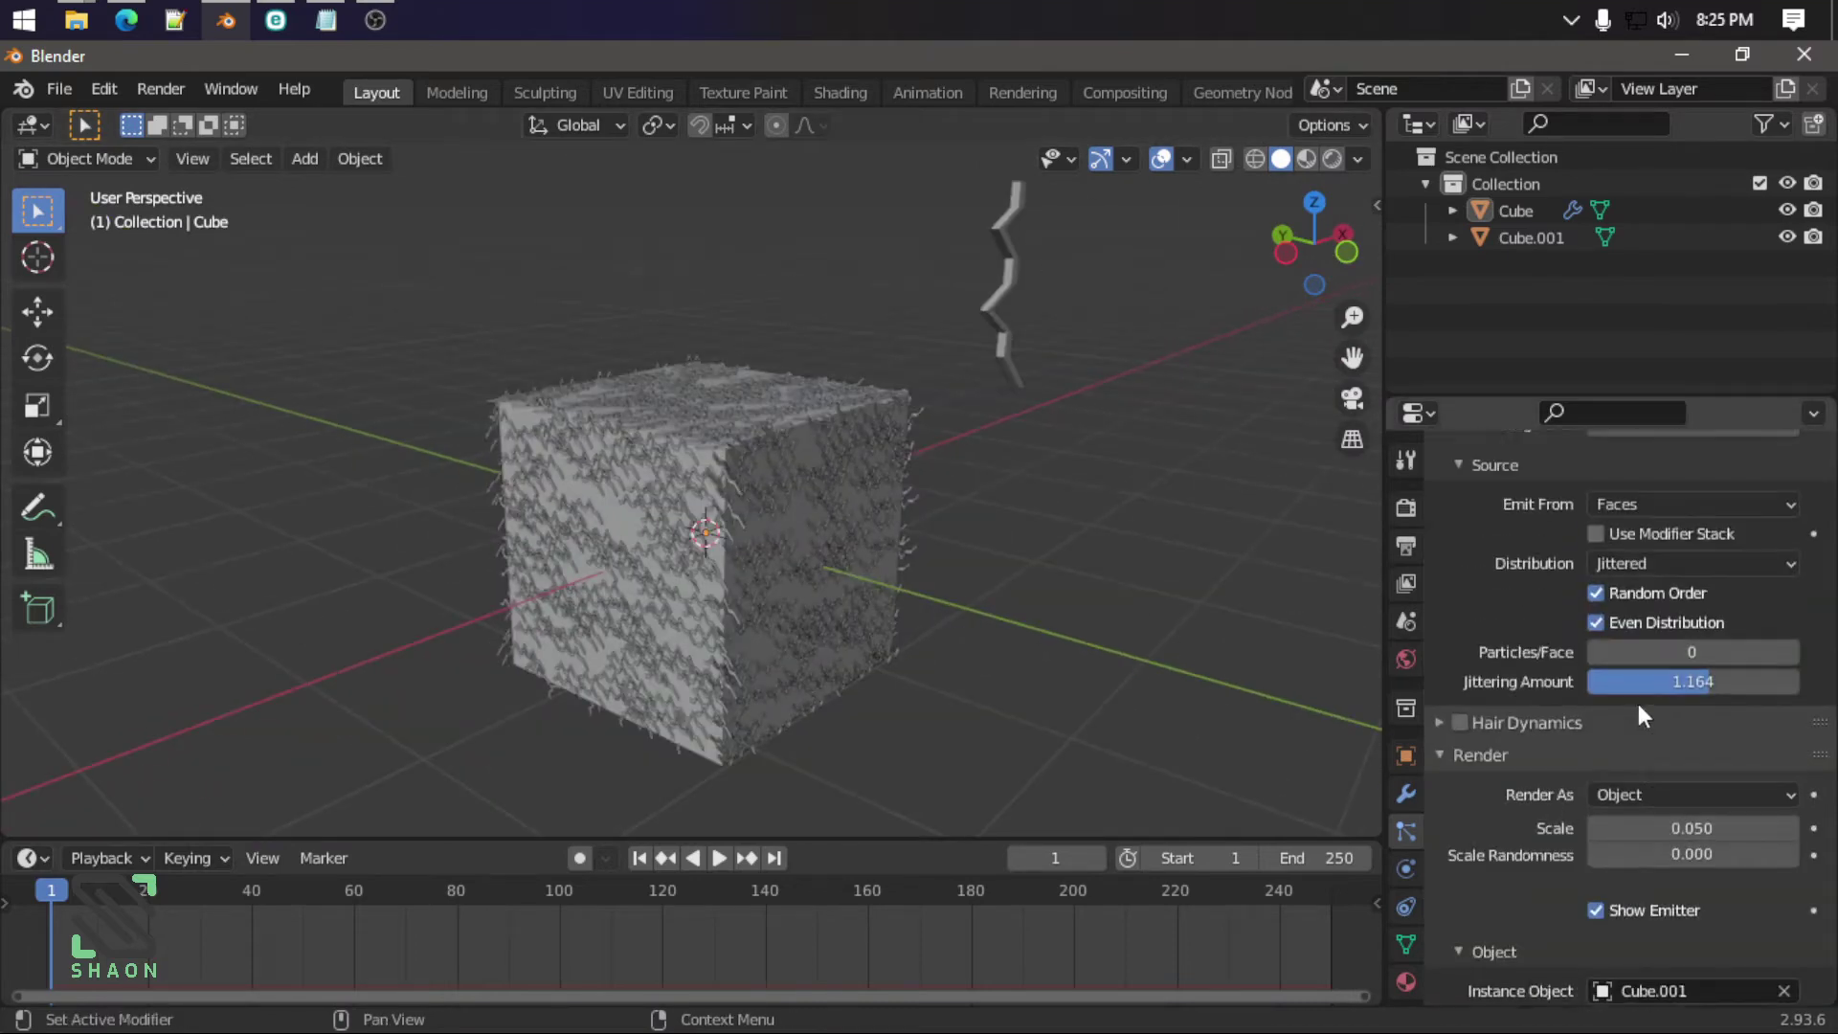
scroll(1638, 705, "up", 2)
scroll(721, 530, "up", 4)
scroll(778, 542, "up", 4)
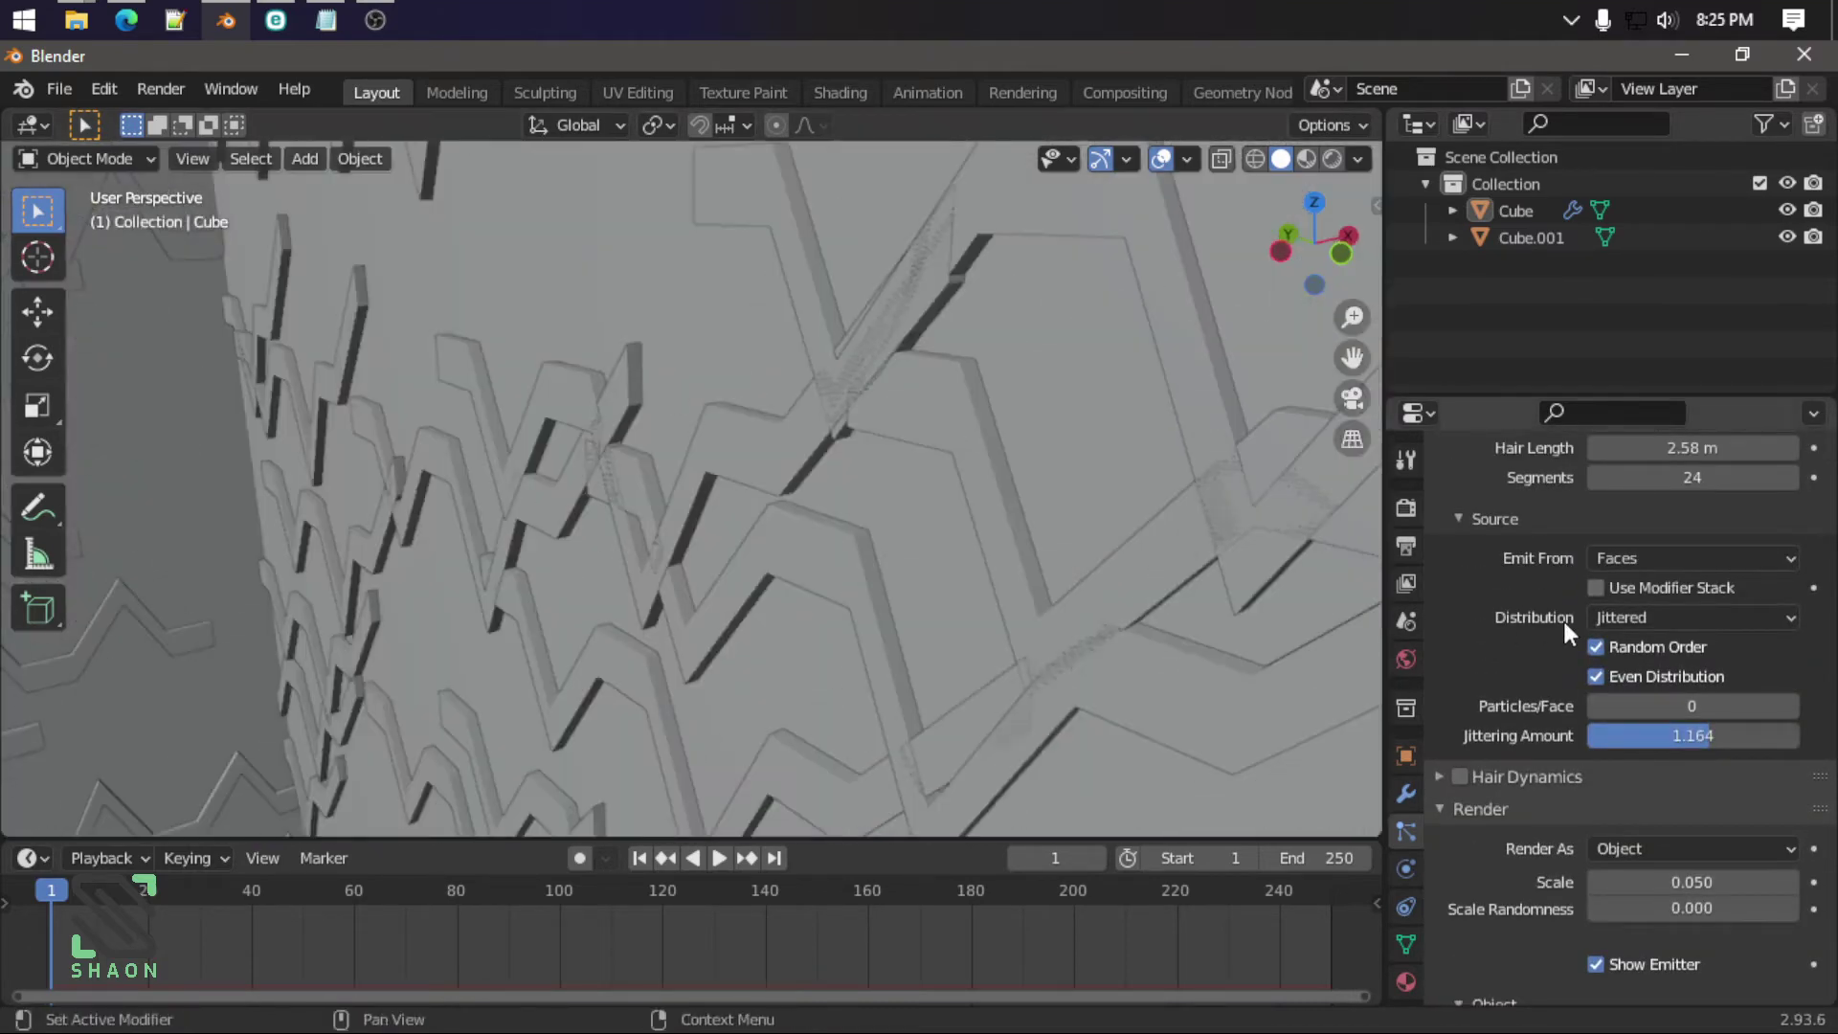
scroll(1028, 566, "down", 8)
scroll(1681, 591, "up", 3)
scroll(1682, 591, "up", 3)
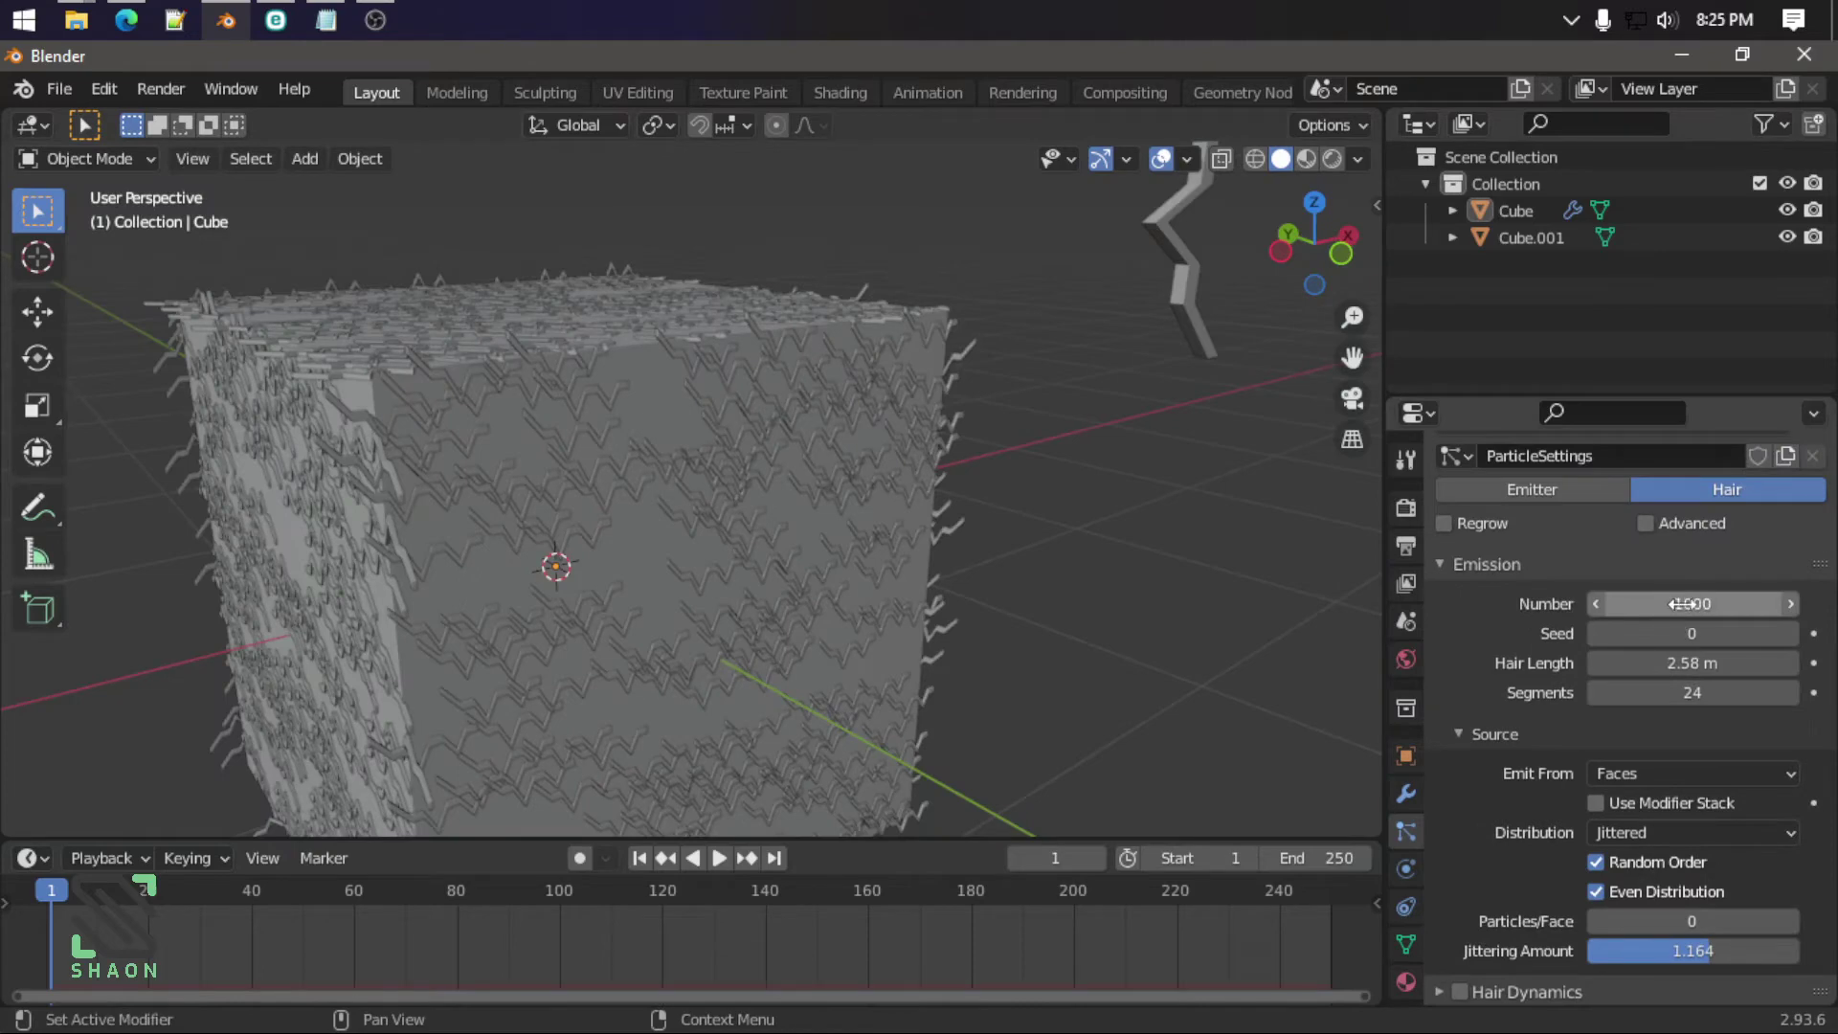
left_click_drag(1685, 603, 1676, 603)
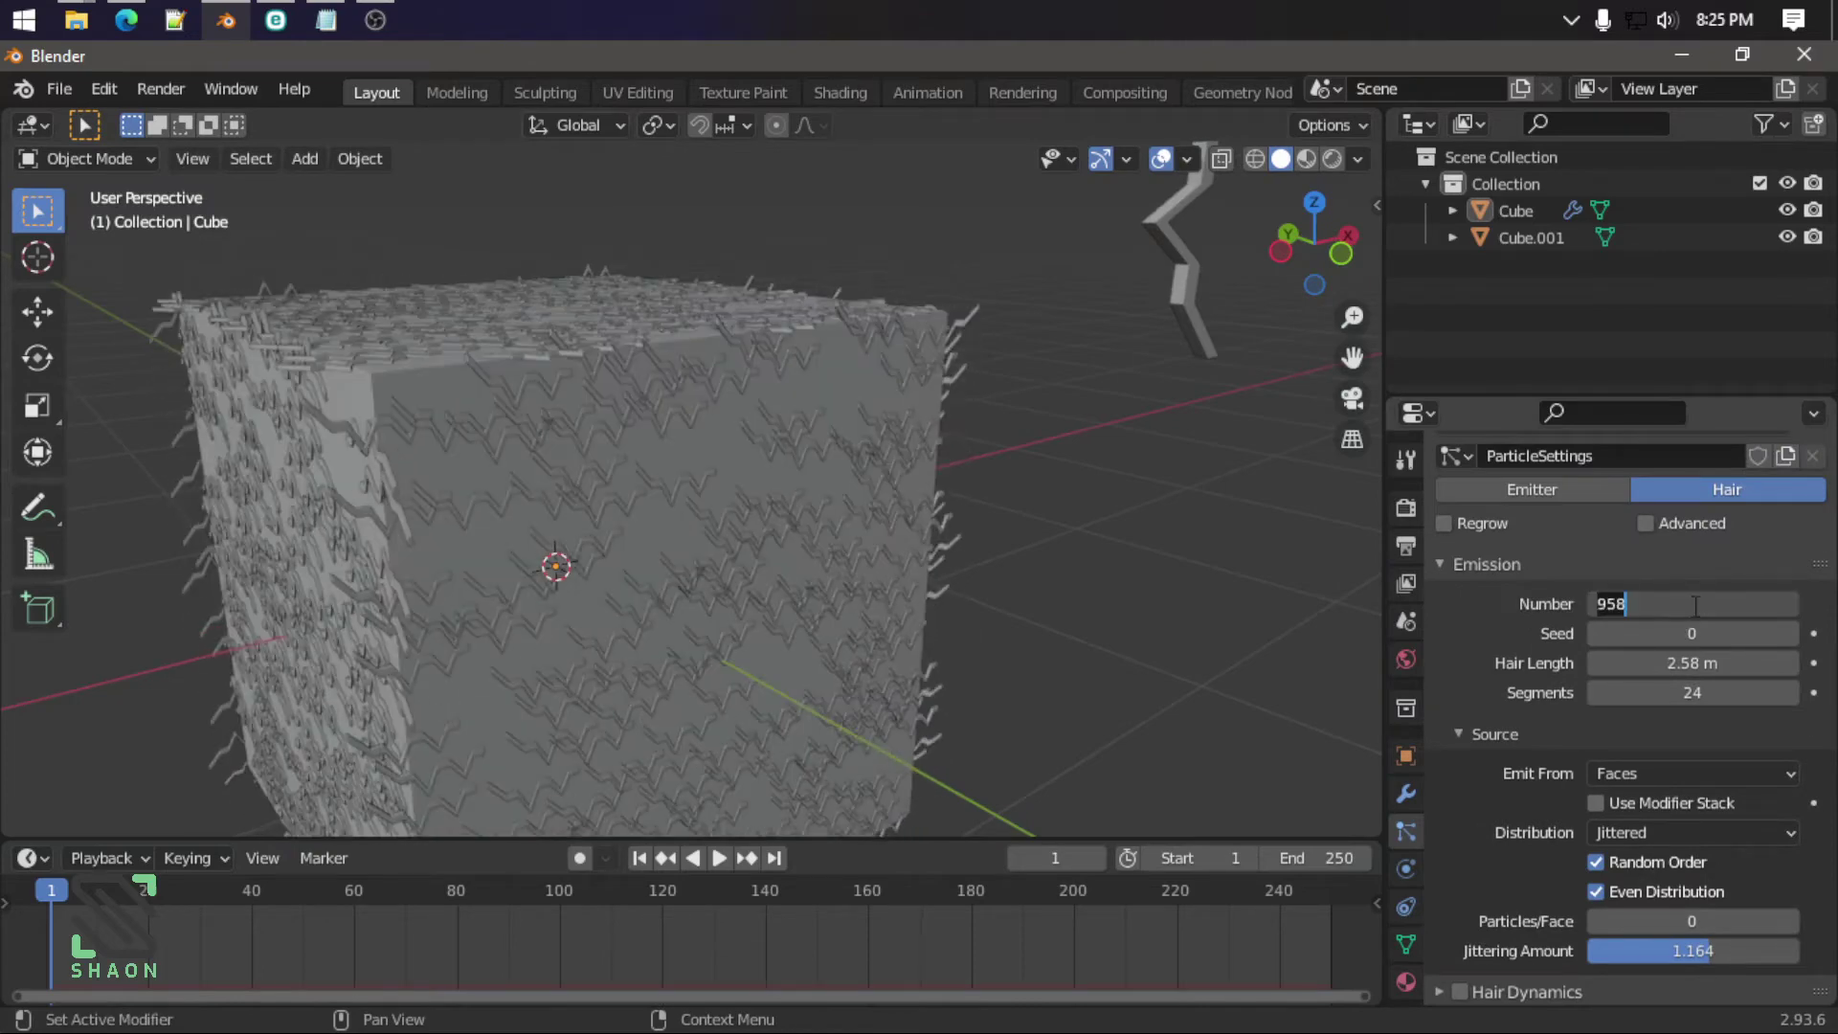
type("500")
key("Return")
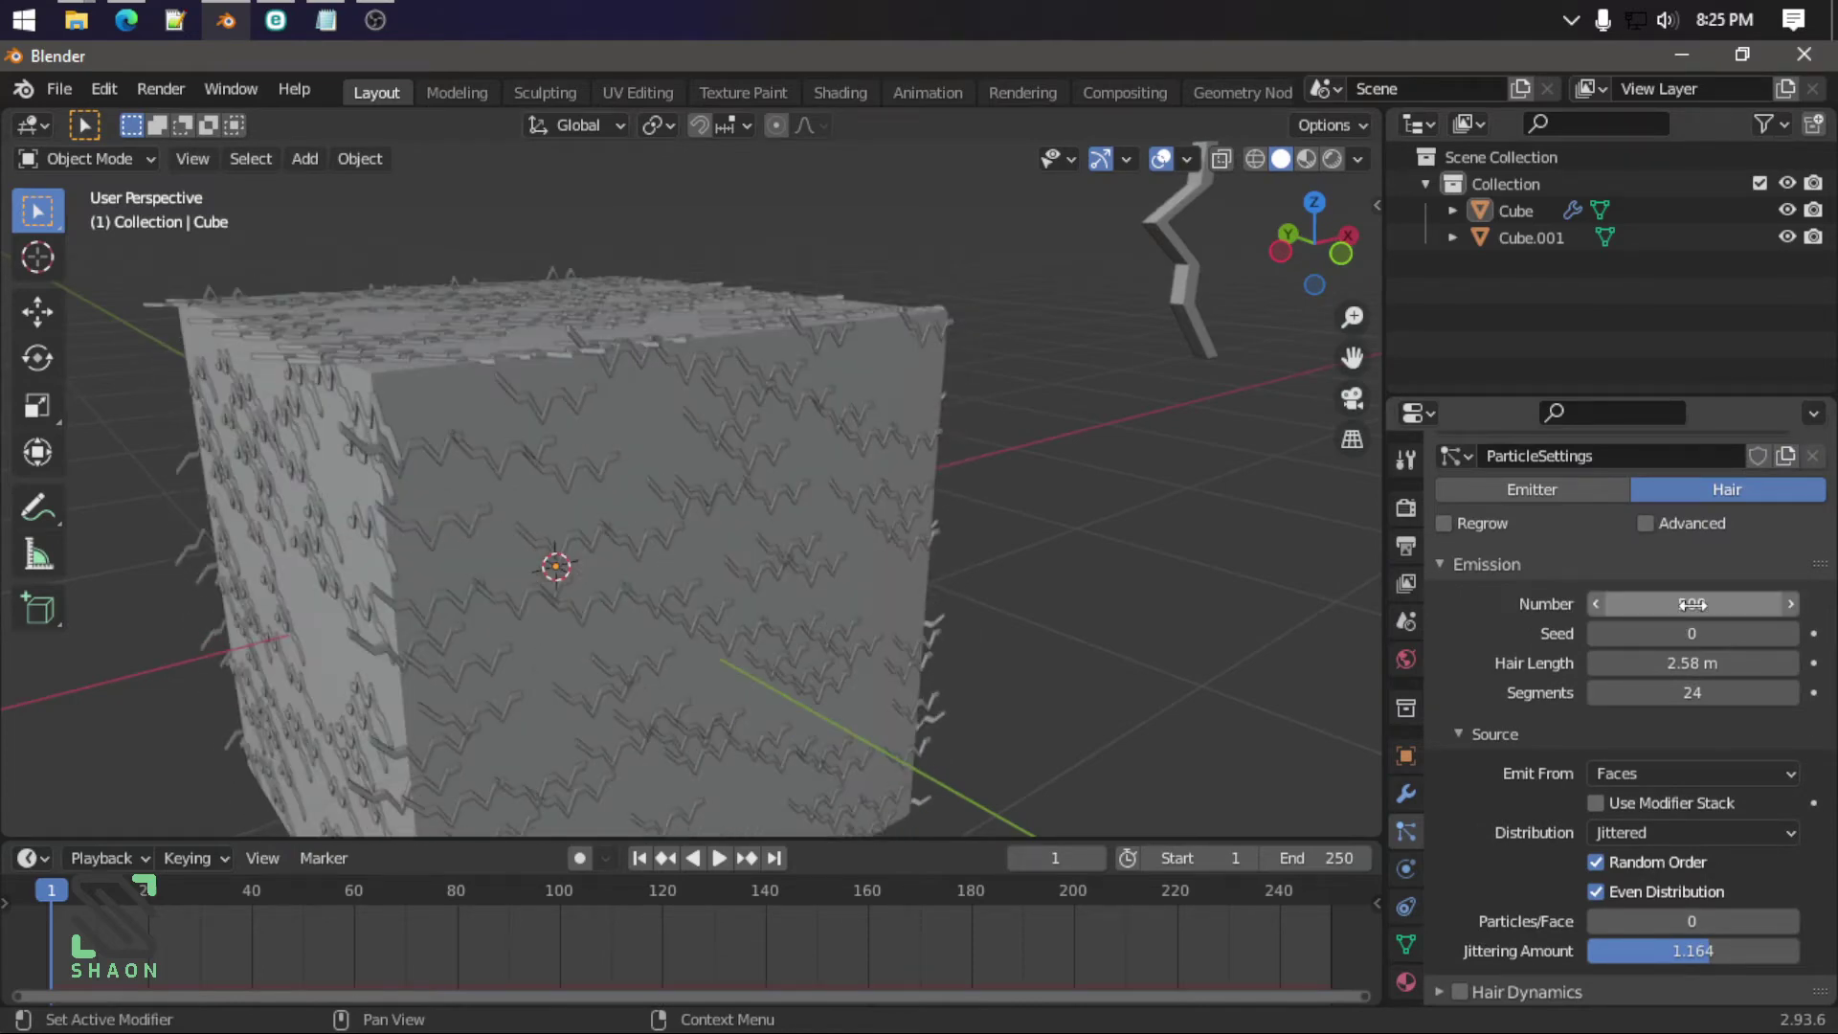
right_click(1463, 1030)
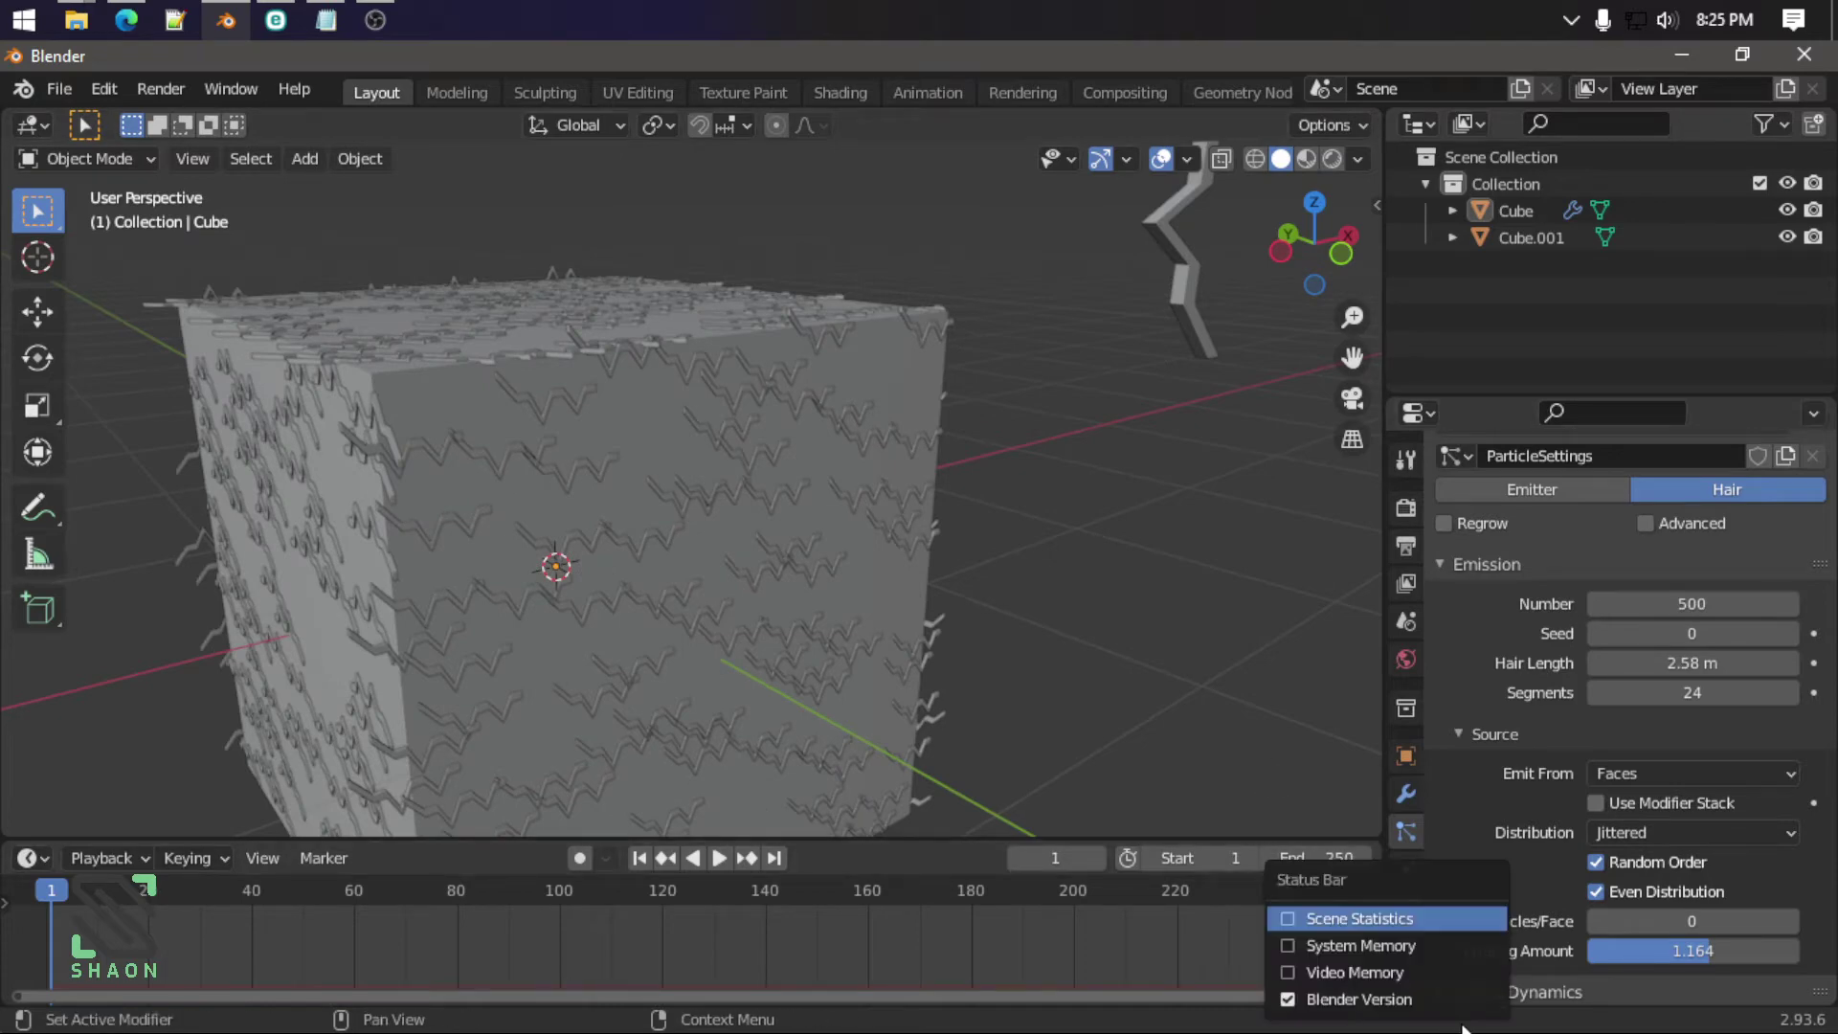
Step: Enable the System Memory and Scene Statistics readouts in the status bar
left_click(1400, 946)
right_click(1493, 1021)
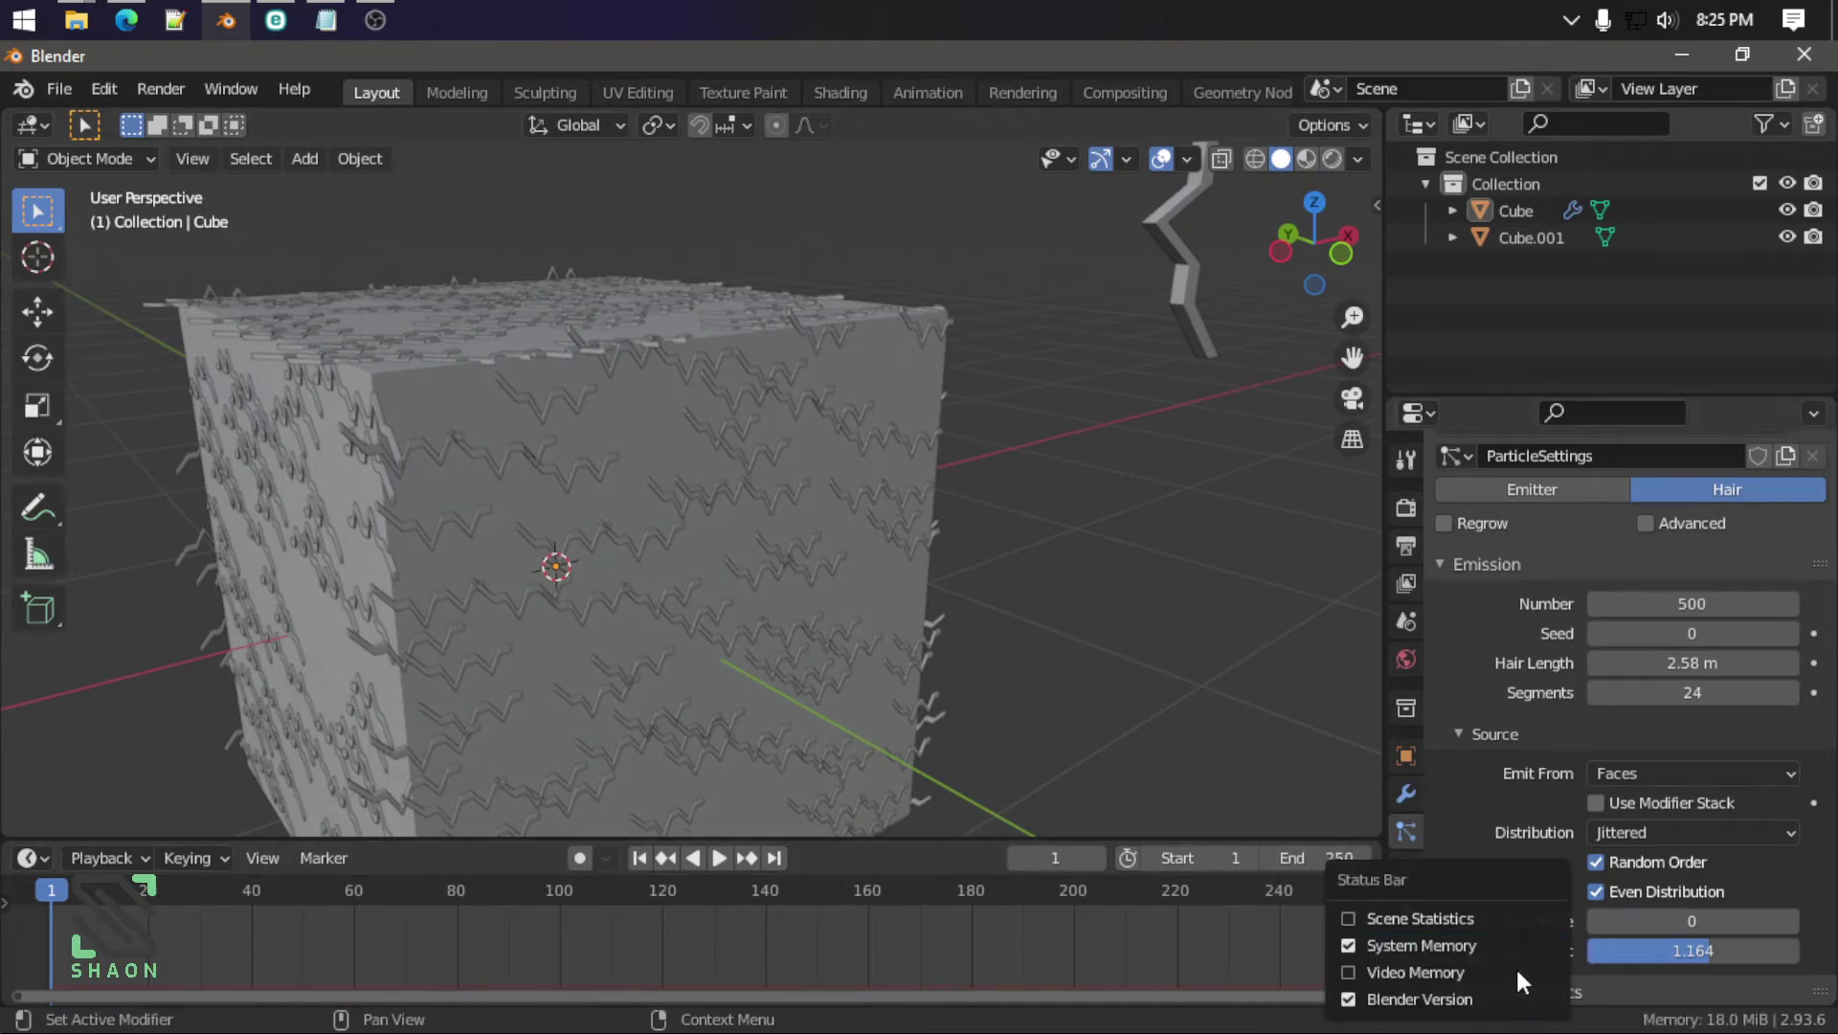
left_click(1459, 918)
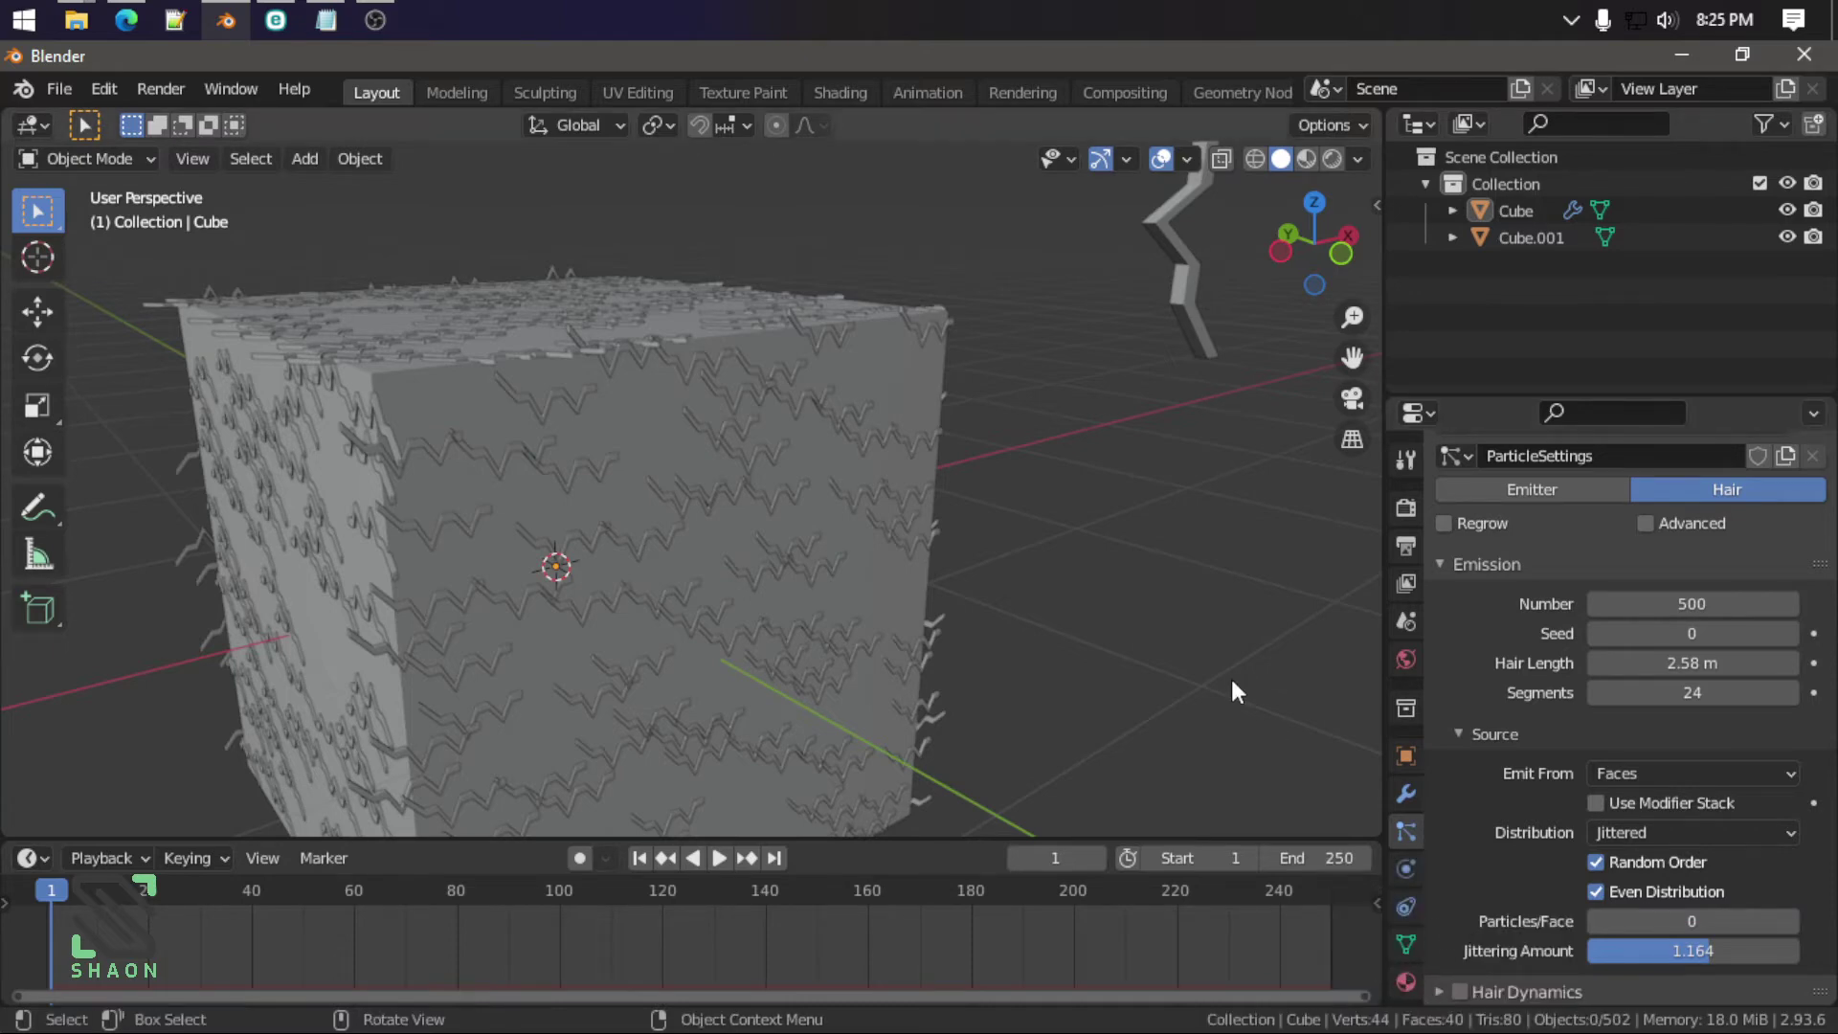
Step: Reselect the hair-covered cube and scroll back to its hair render options
scroll(1145, 641, "down", 4)
scroll(1145, 642, "up", 5)
scroll(953, 636, "down", 1)
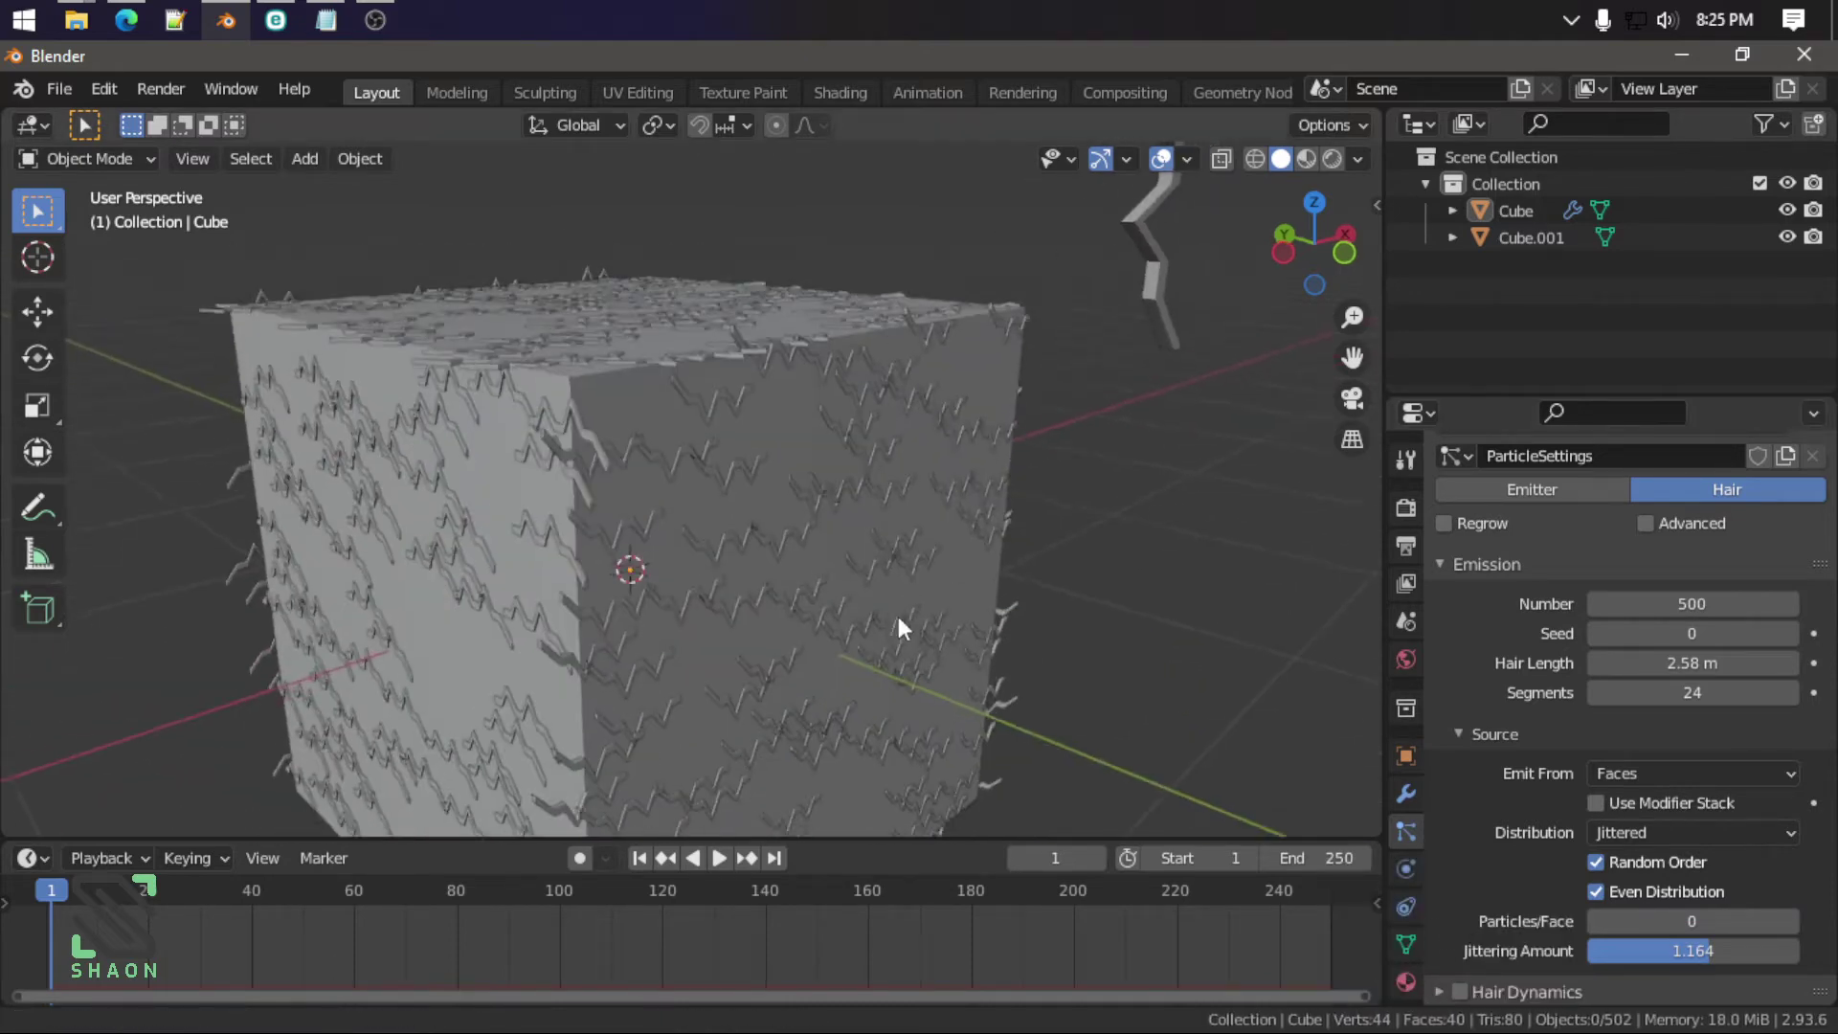
scroll(901, 613, "down", 2)
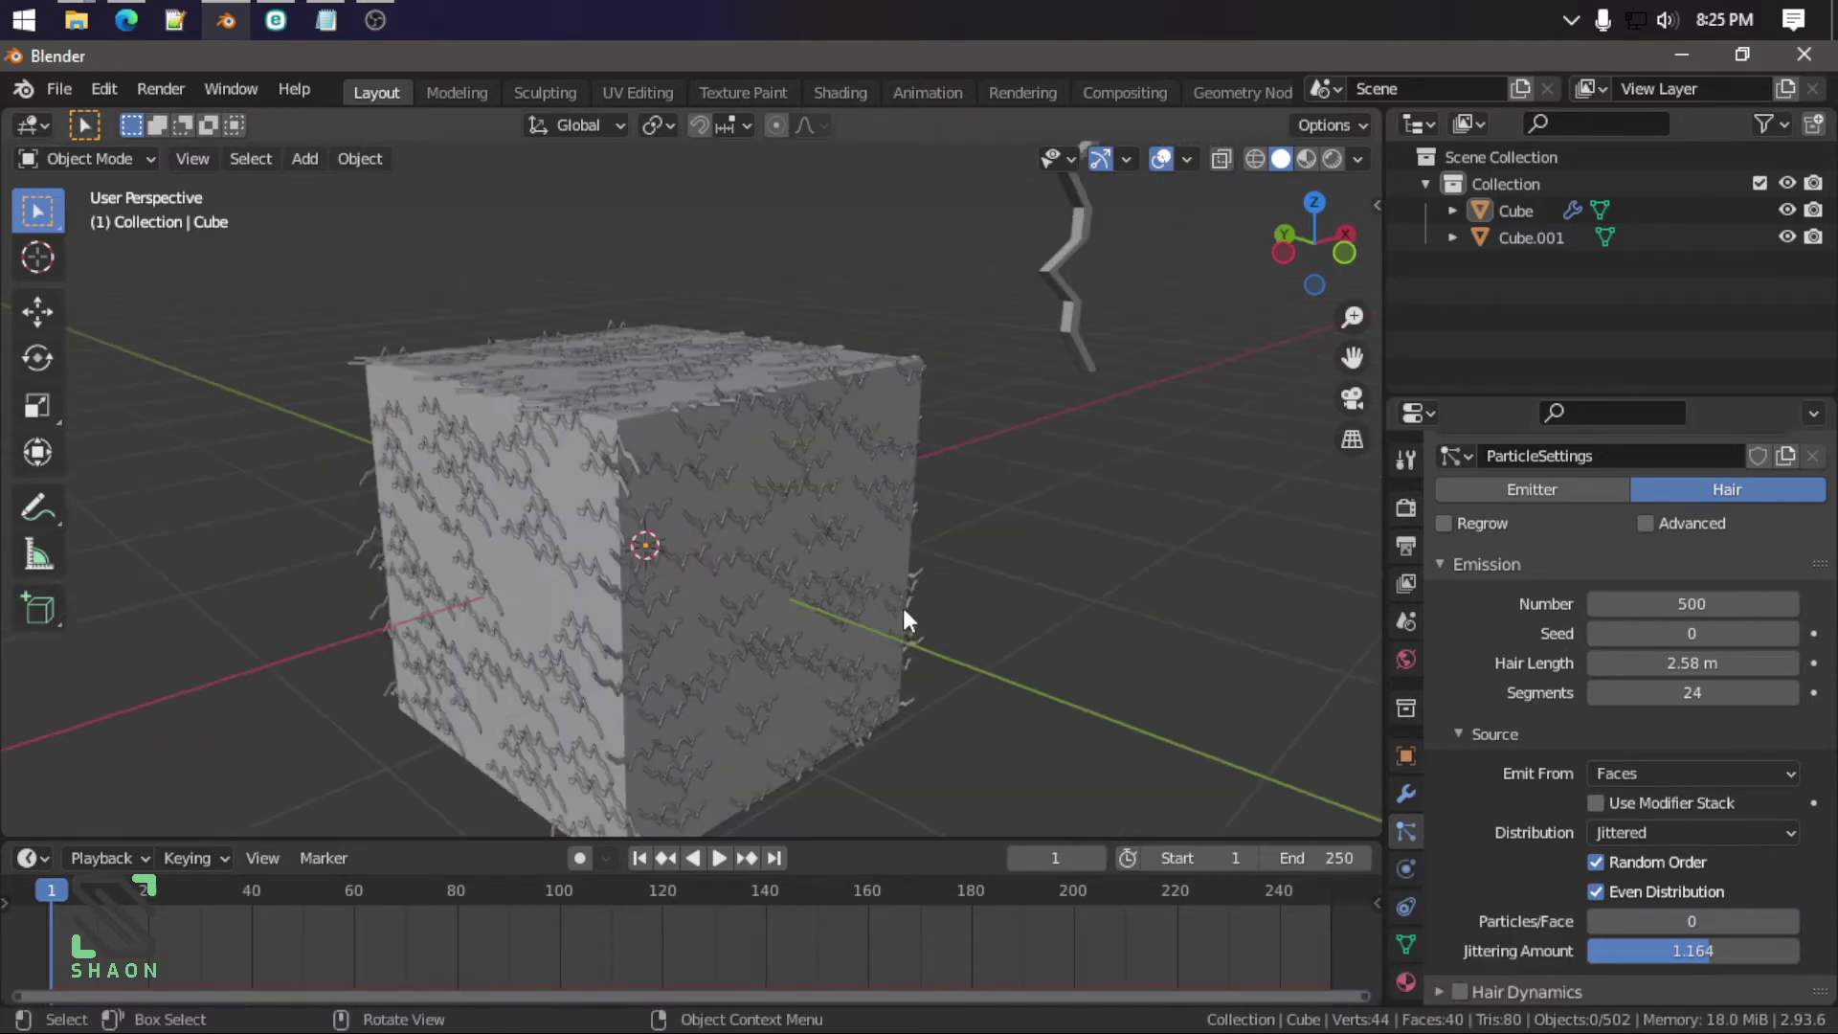
scroll(792, 546, "up", 2)
left_click(780, 543)
scroll(1626, 842, "down", 5)
scroll(1618, 845, "down", 5)
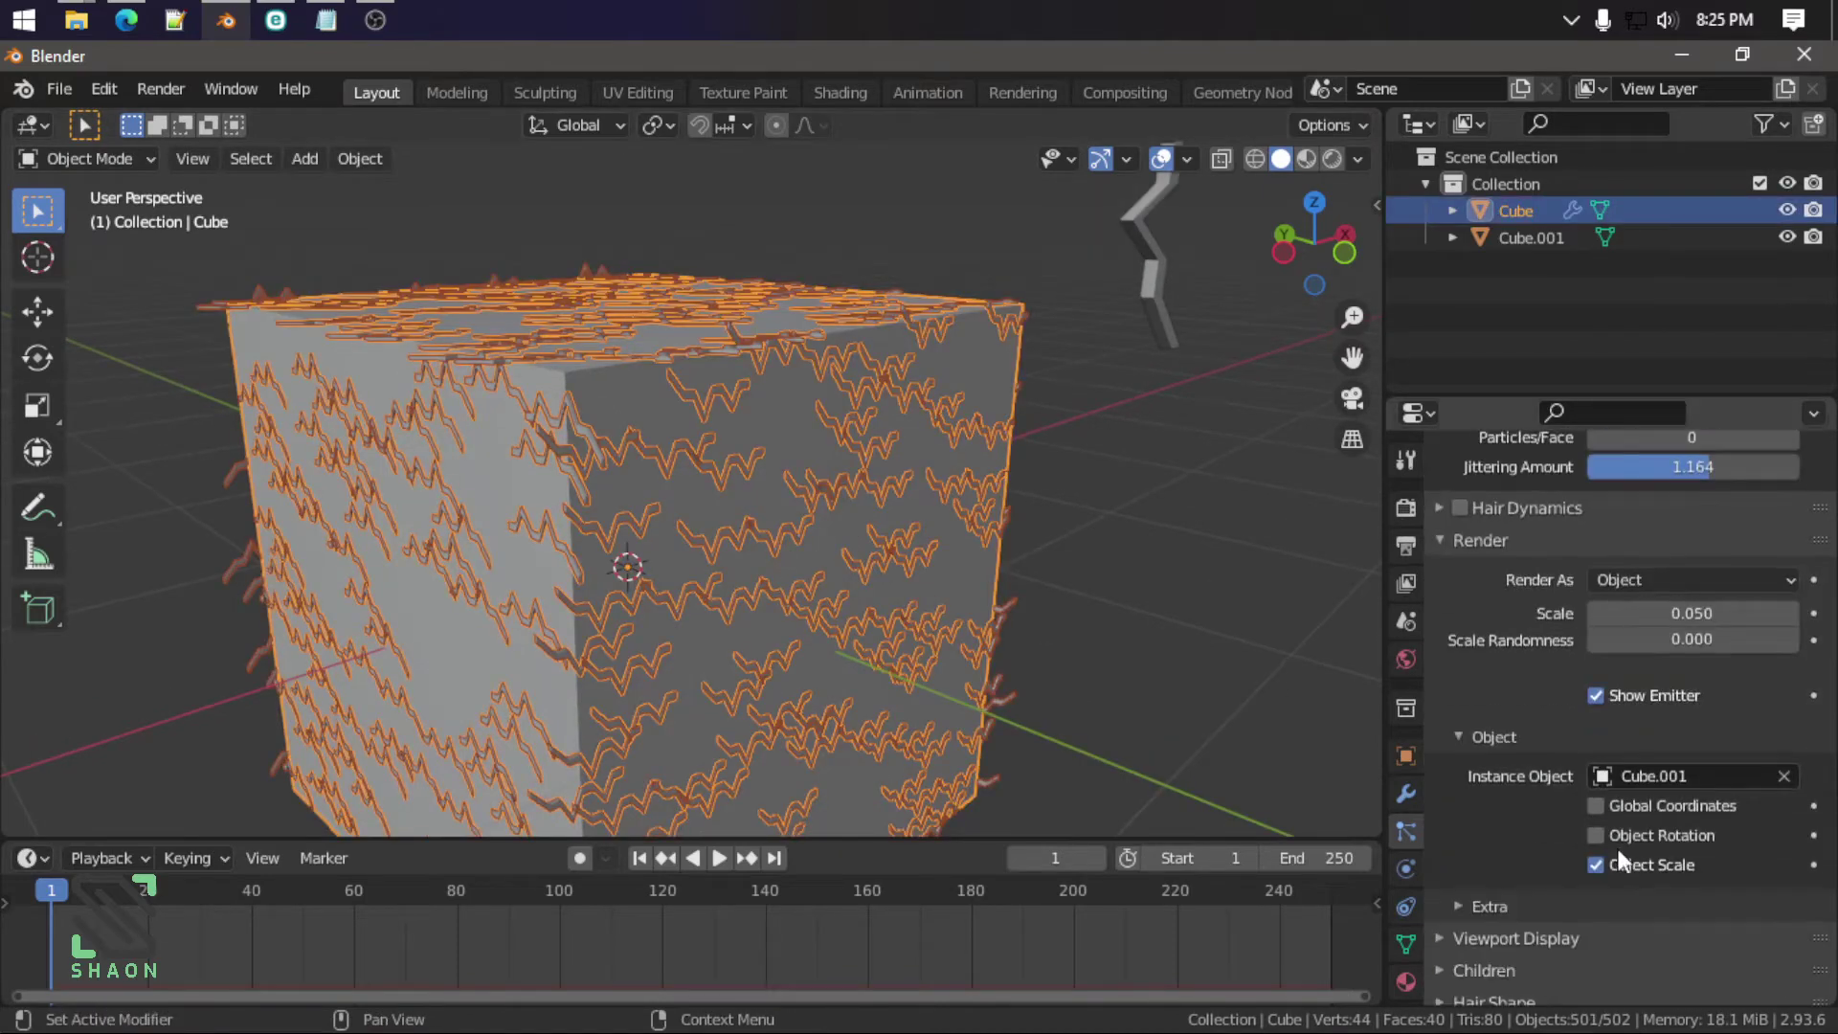
scroll(1666, 857, "down", 1)
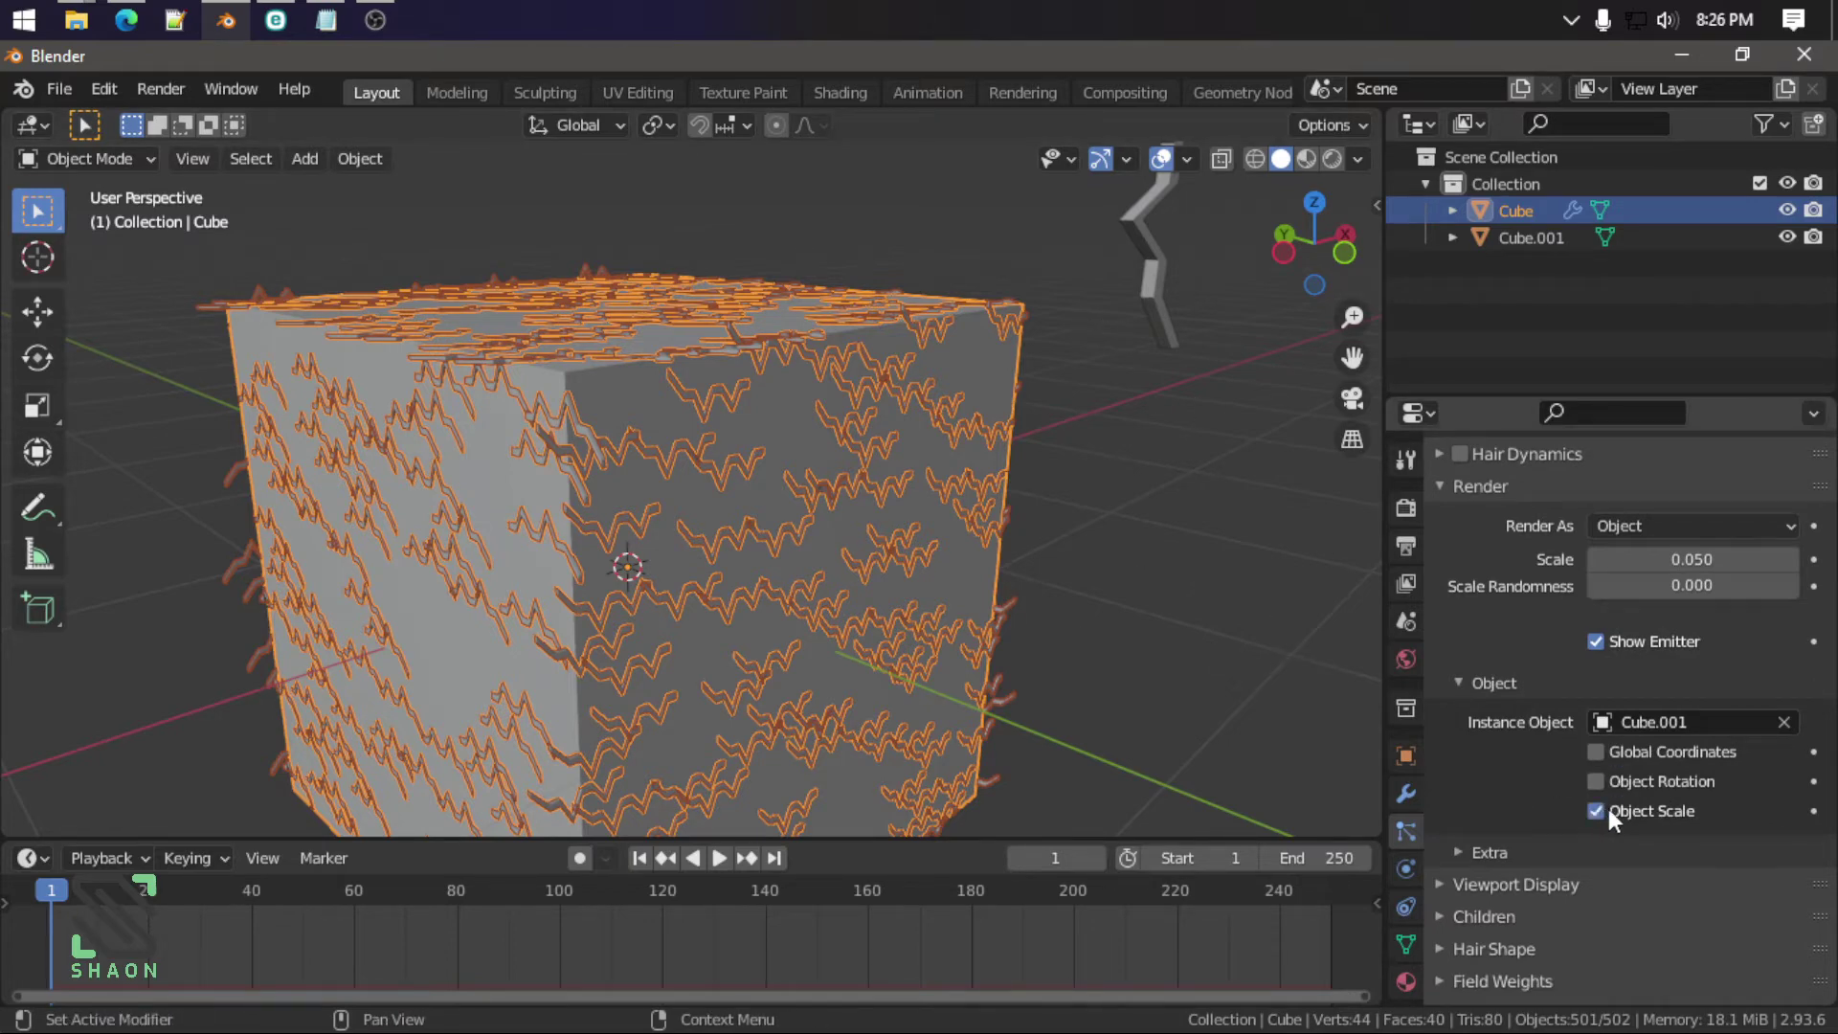
Step: Enable Object Rotation for the hair instances and rotate the zigzag to lie horizontally
left_click(1654, 779)
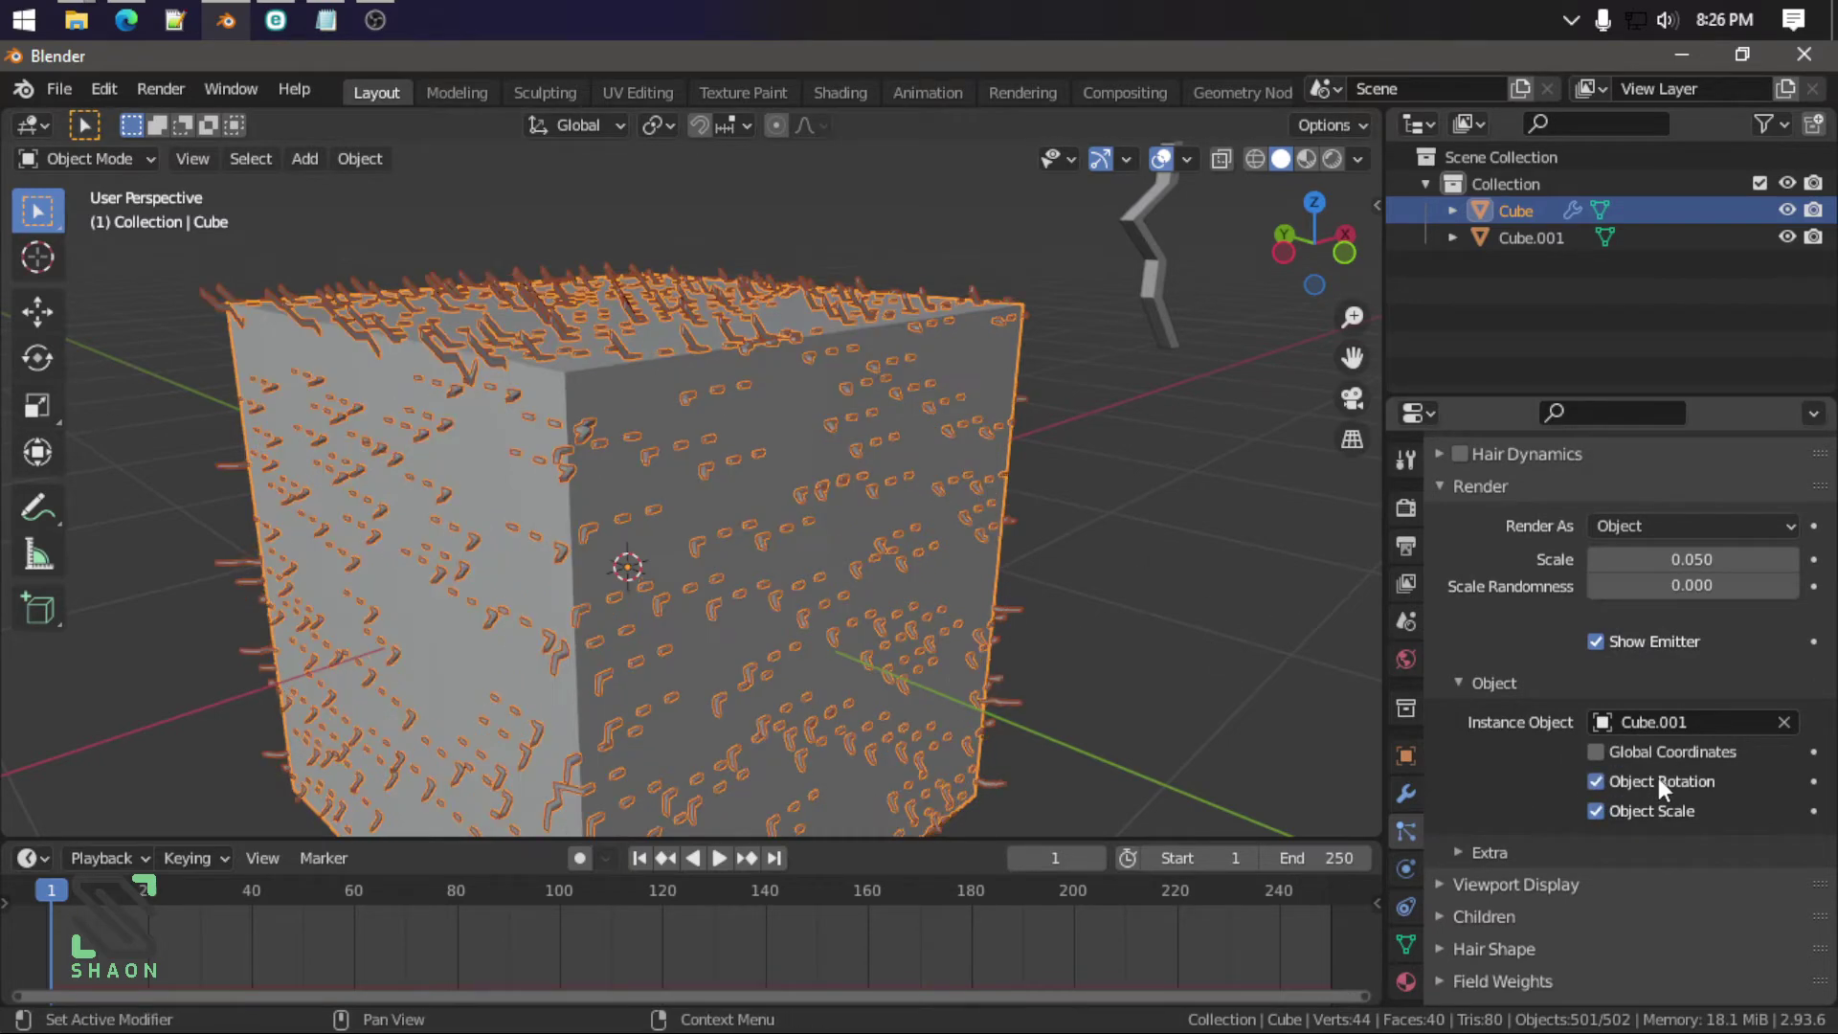
middle_click_drag(1178, 448, 1082, 393)
left_click(1082, 394)
key("r")
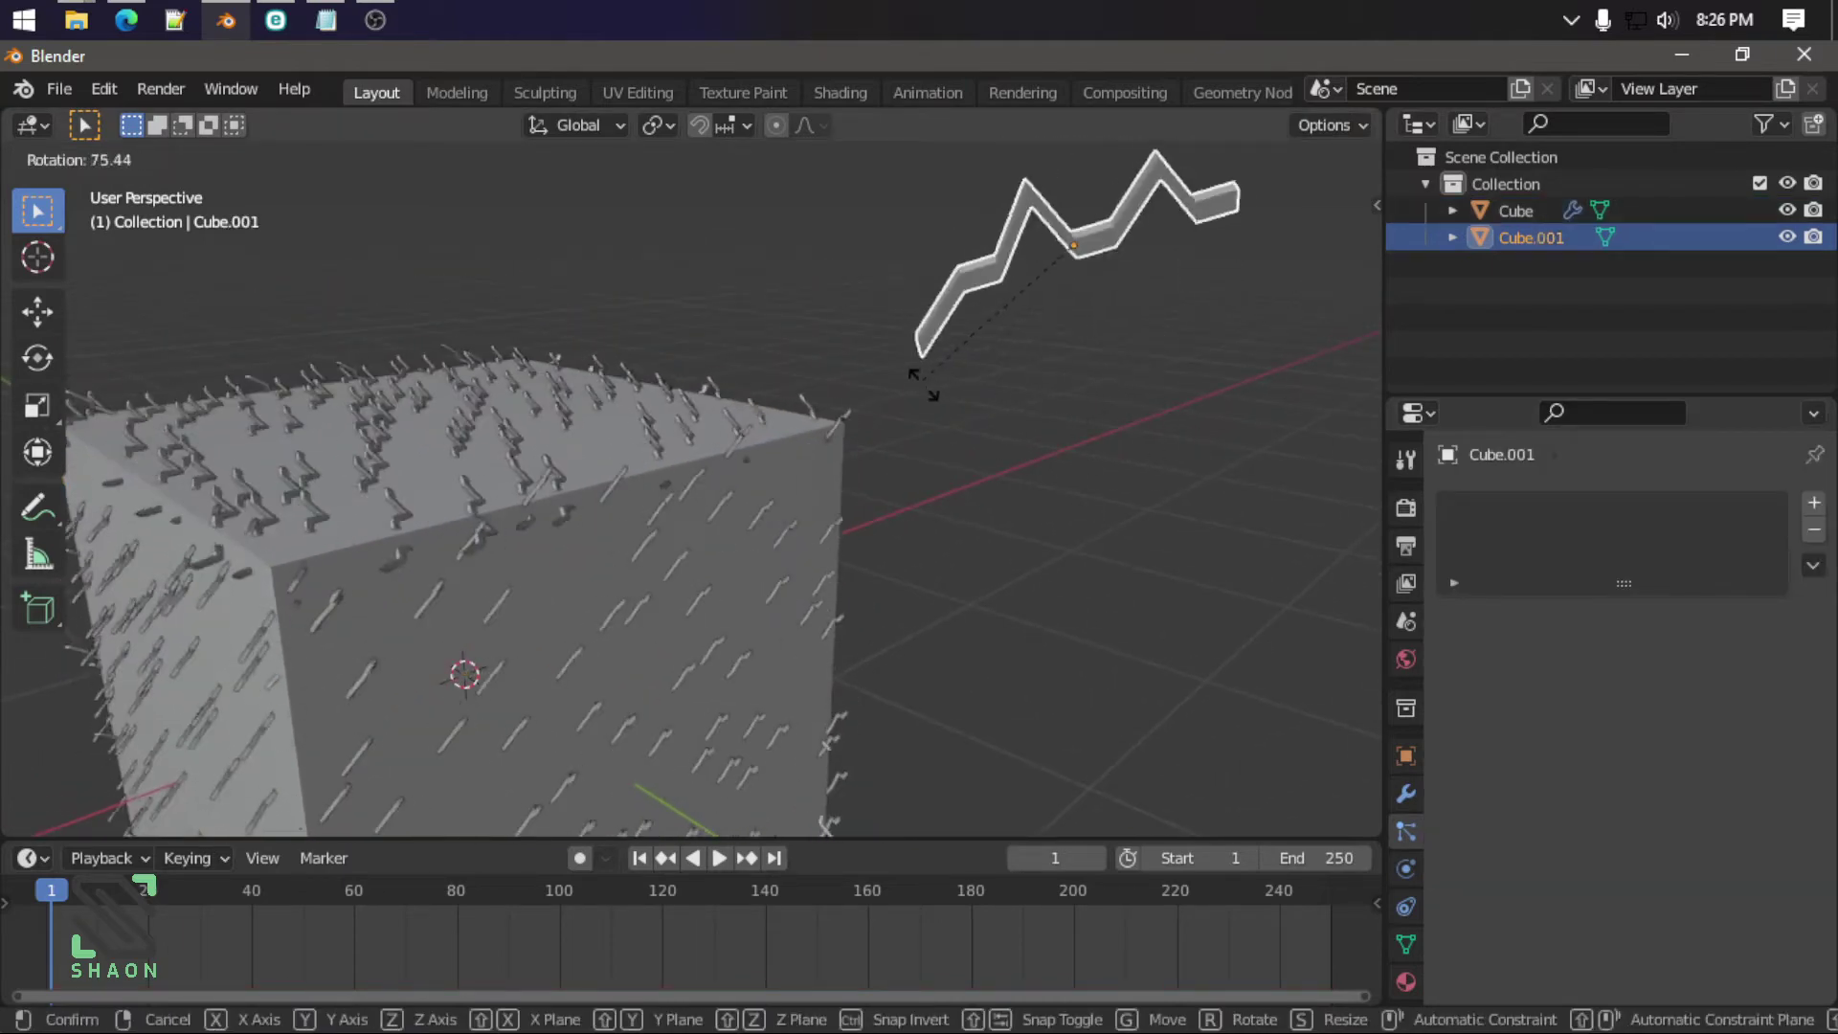
left_click(991, 421)
key("KP_1")
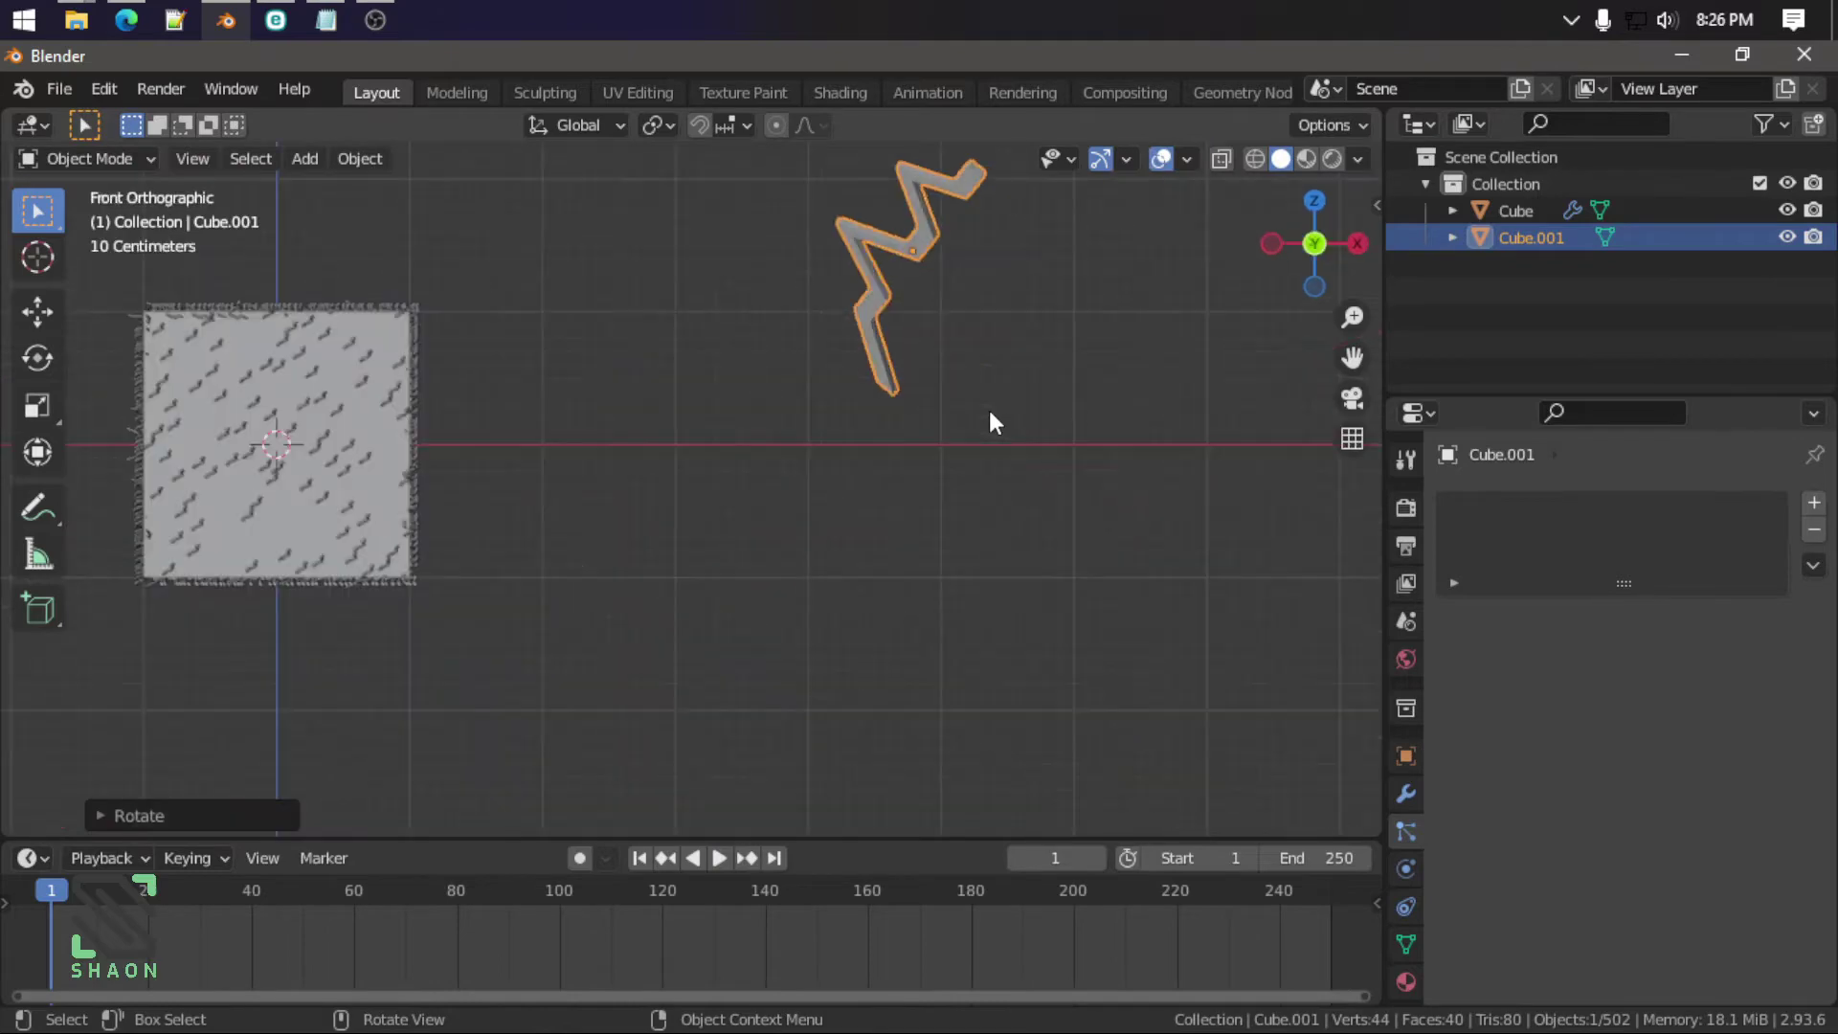
key("r")
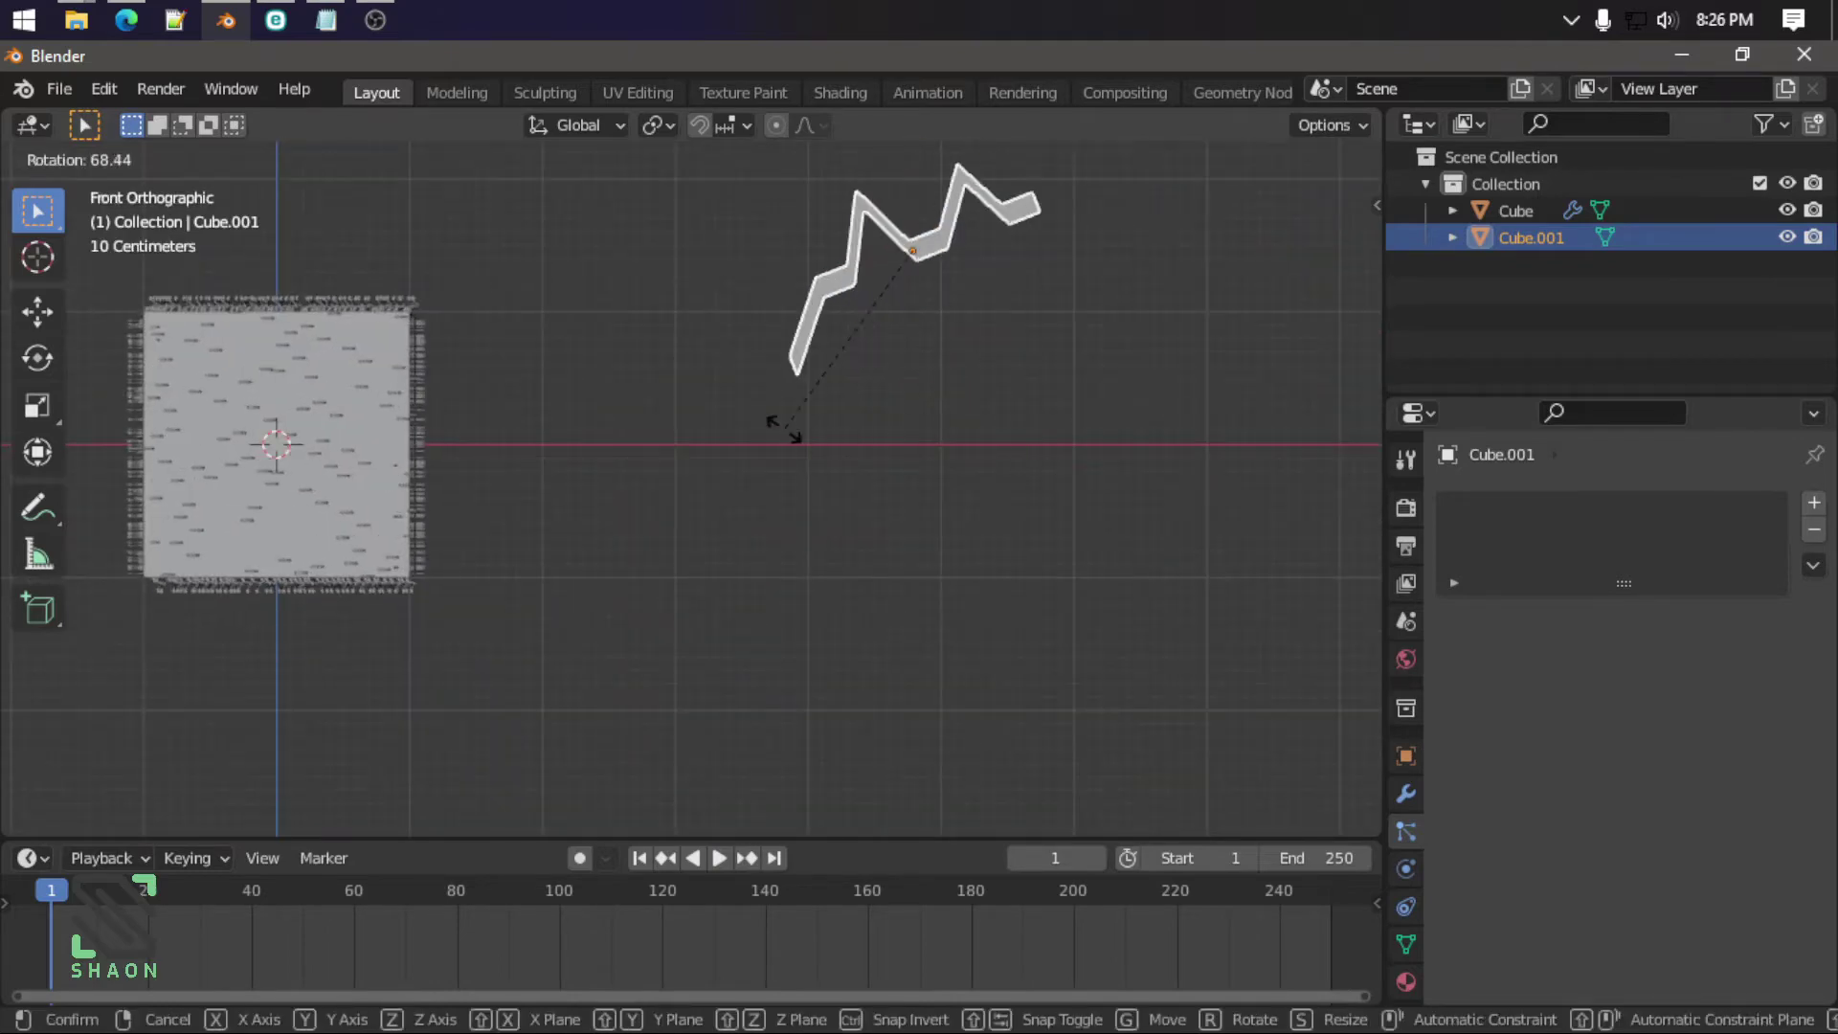
left_click(785, 431)
middle_click_drag(245, 348, 743, 525)
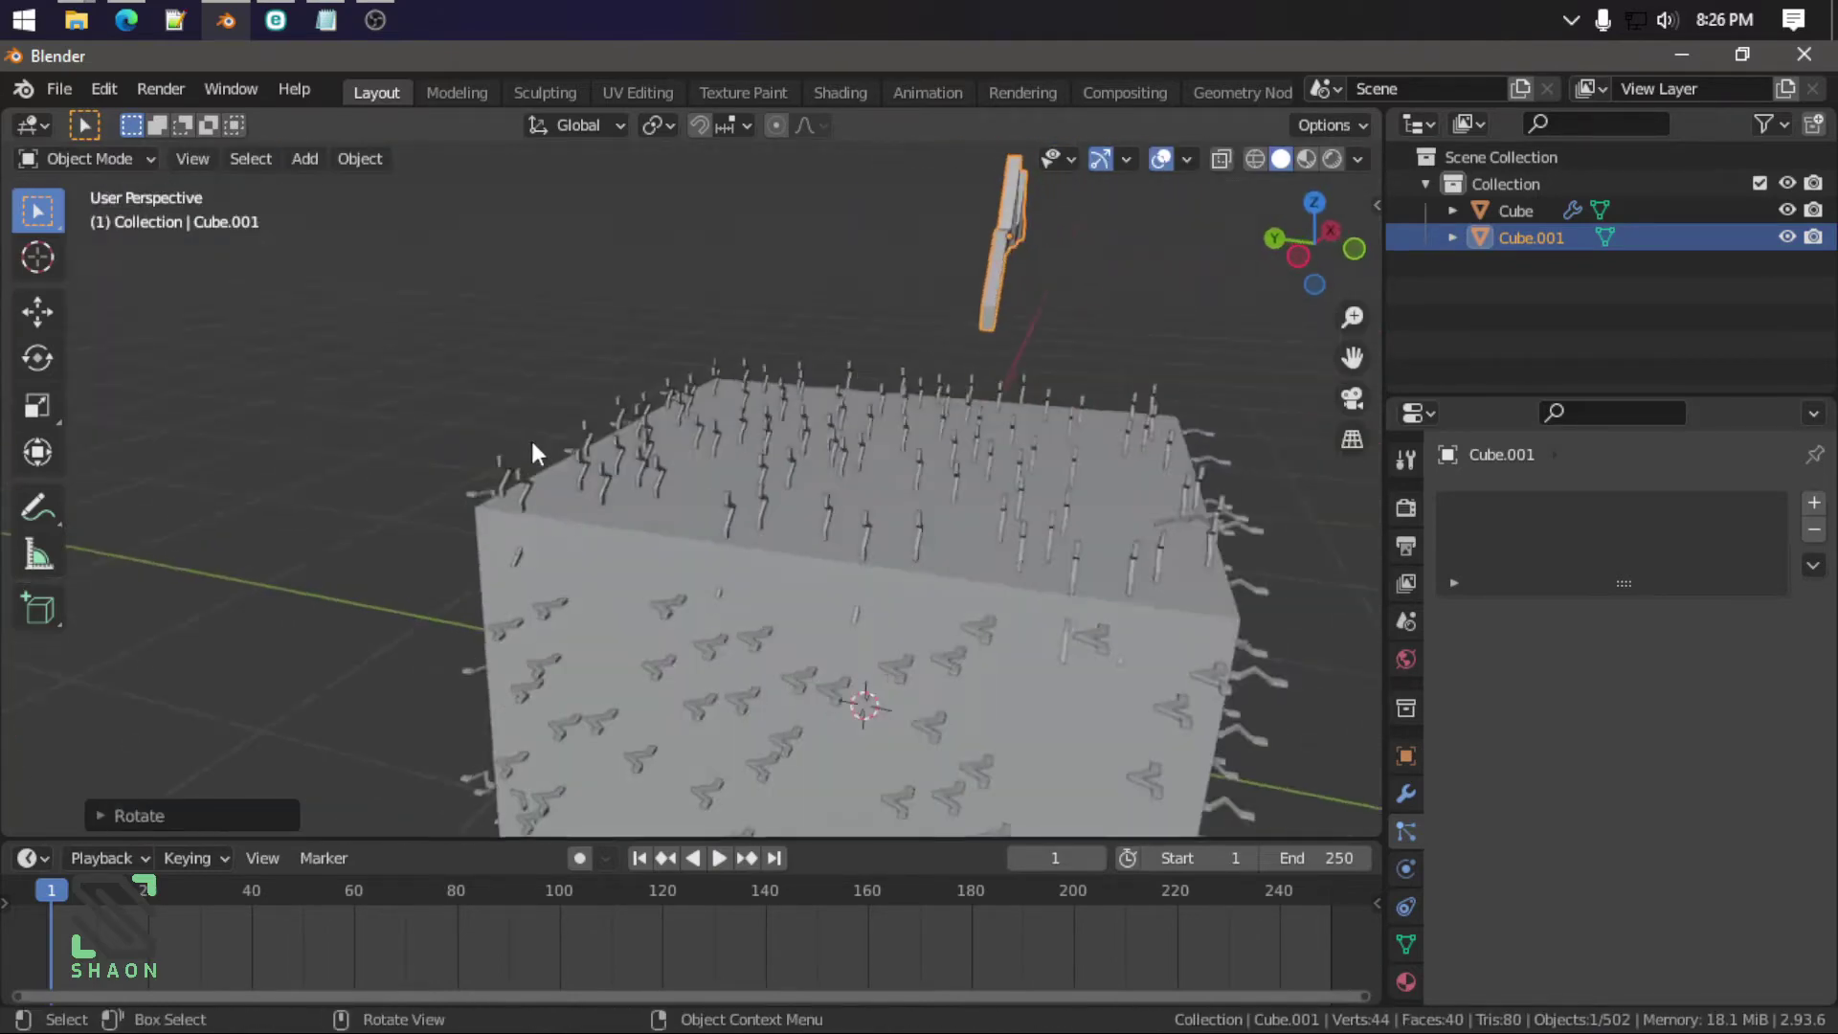
Step: Reselect the cube and toggle the hair instance orientation option in its Render settings
left_click(743, 525)
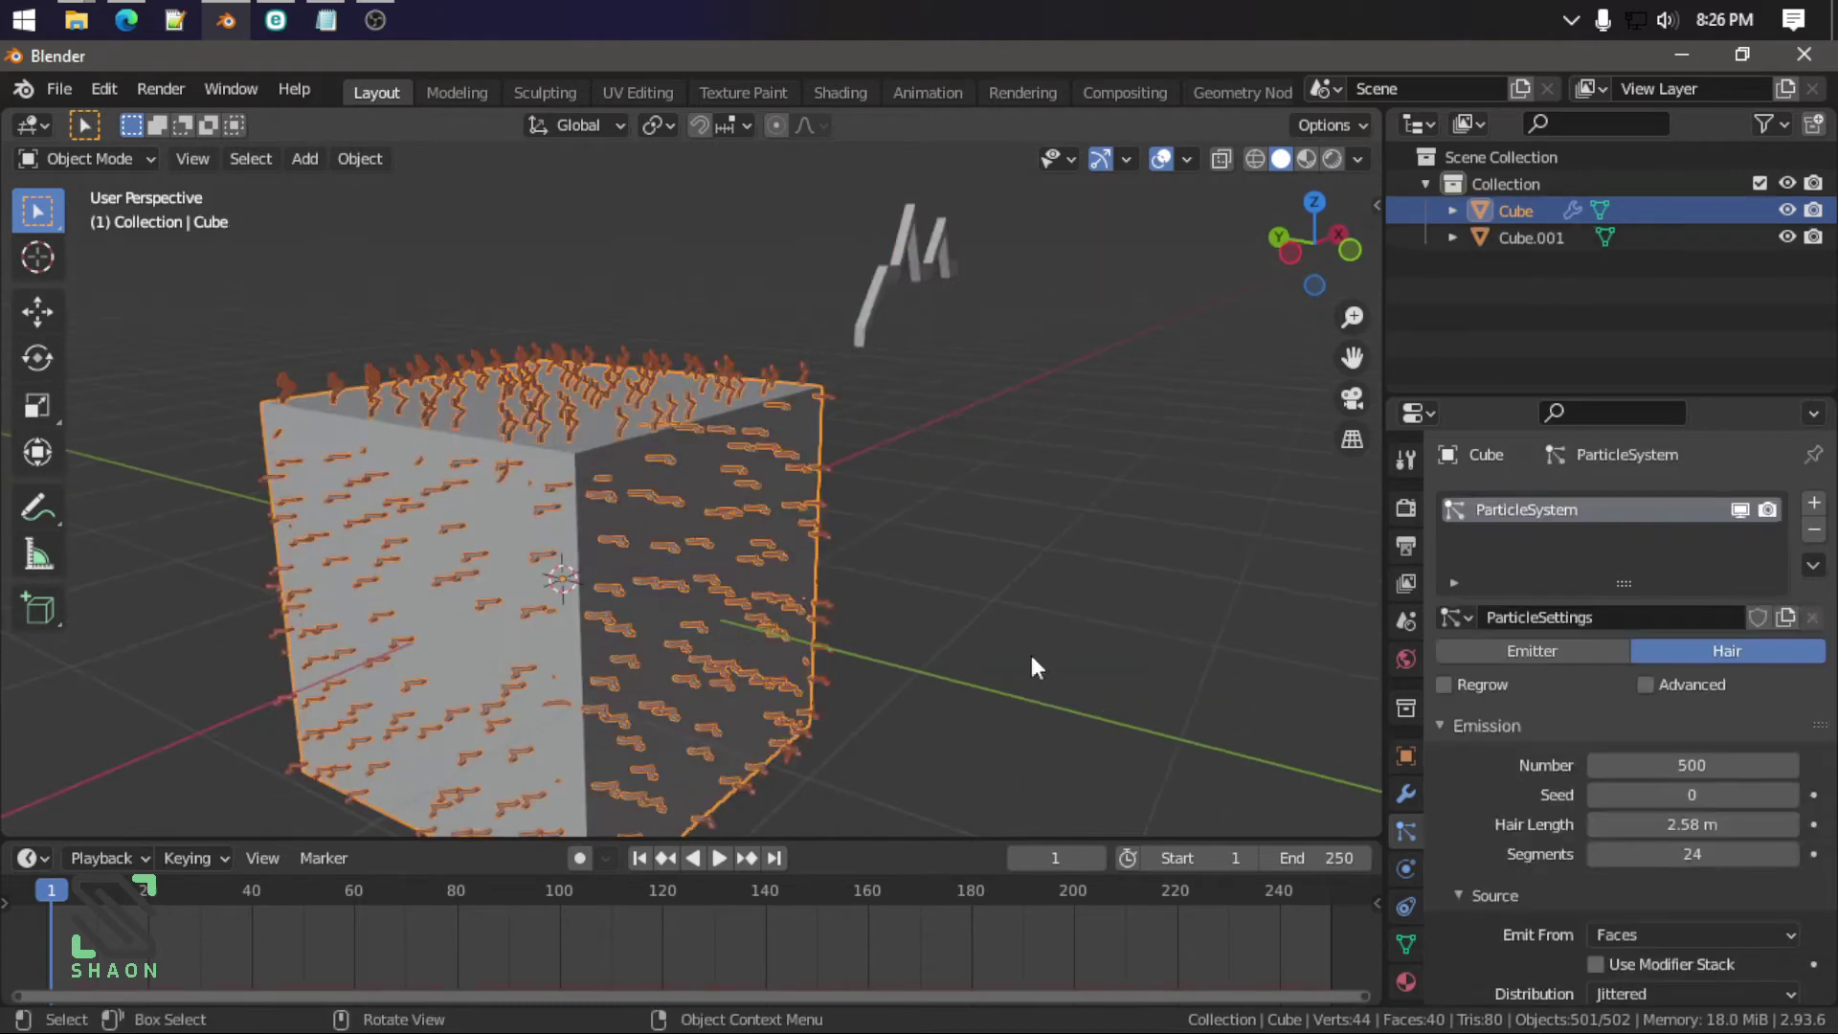
scroll(1031, 654, "down", 3)
scroll(1551, 805, "down", 4)
scroll(1618, 833, "down", 3)
scroll(1662, 854, "down", 3)
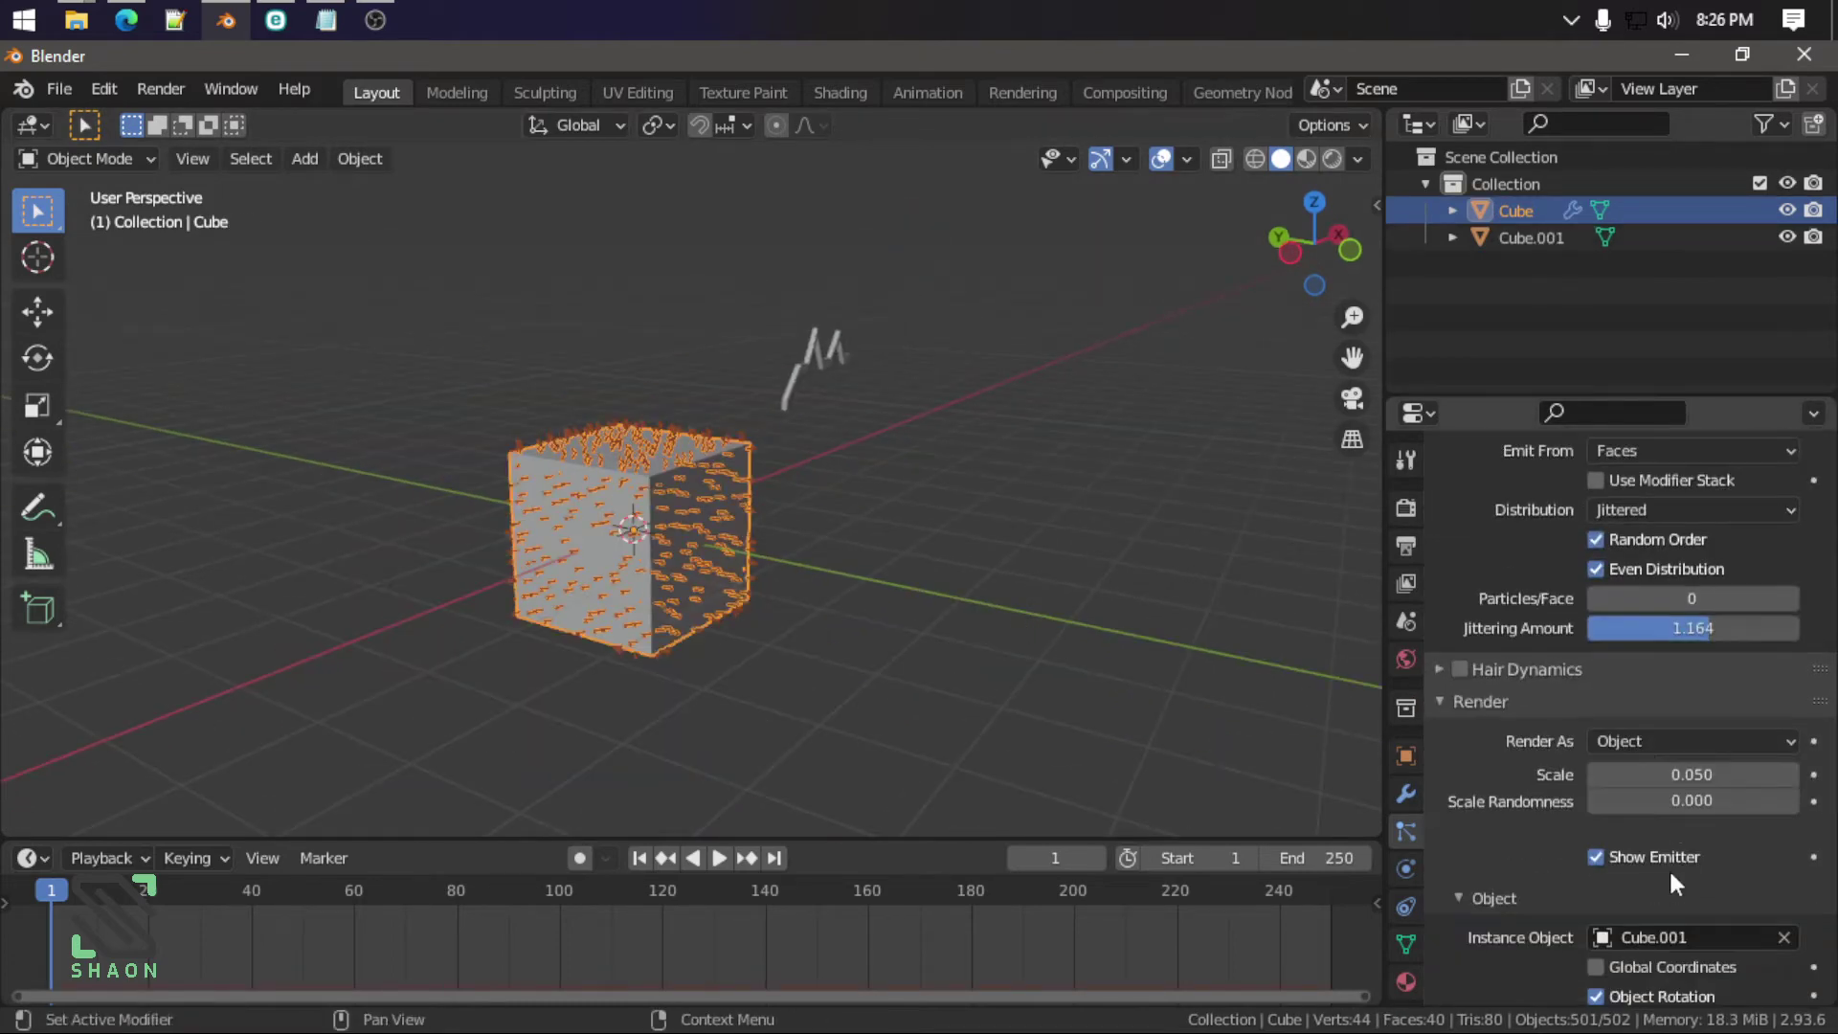
scroll(1678, 890, "down", 2)
scroll(1680, 900, "down", 1)
scroll(1063, 622, "up", 3)
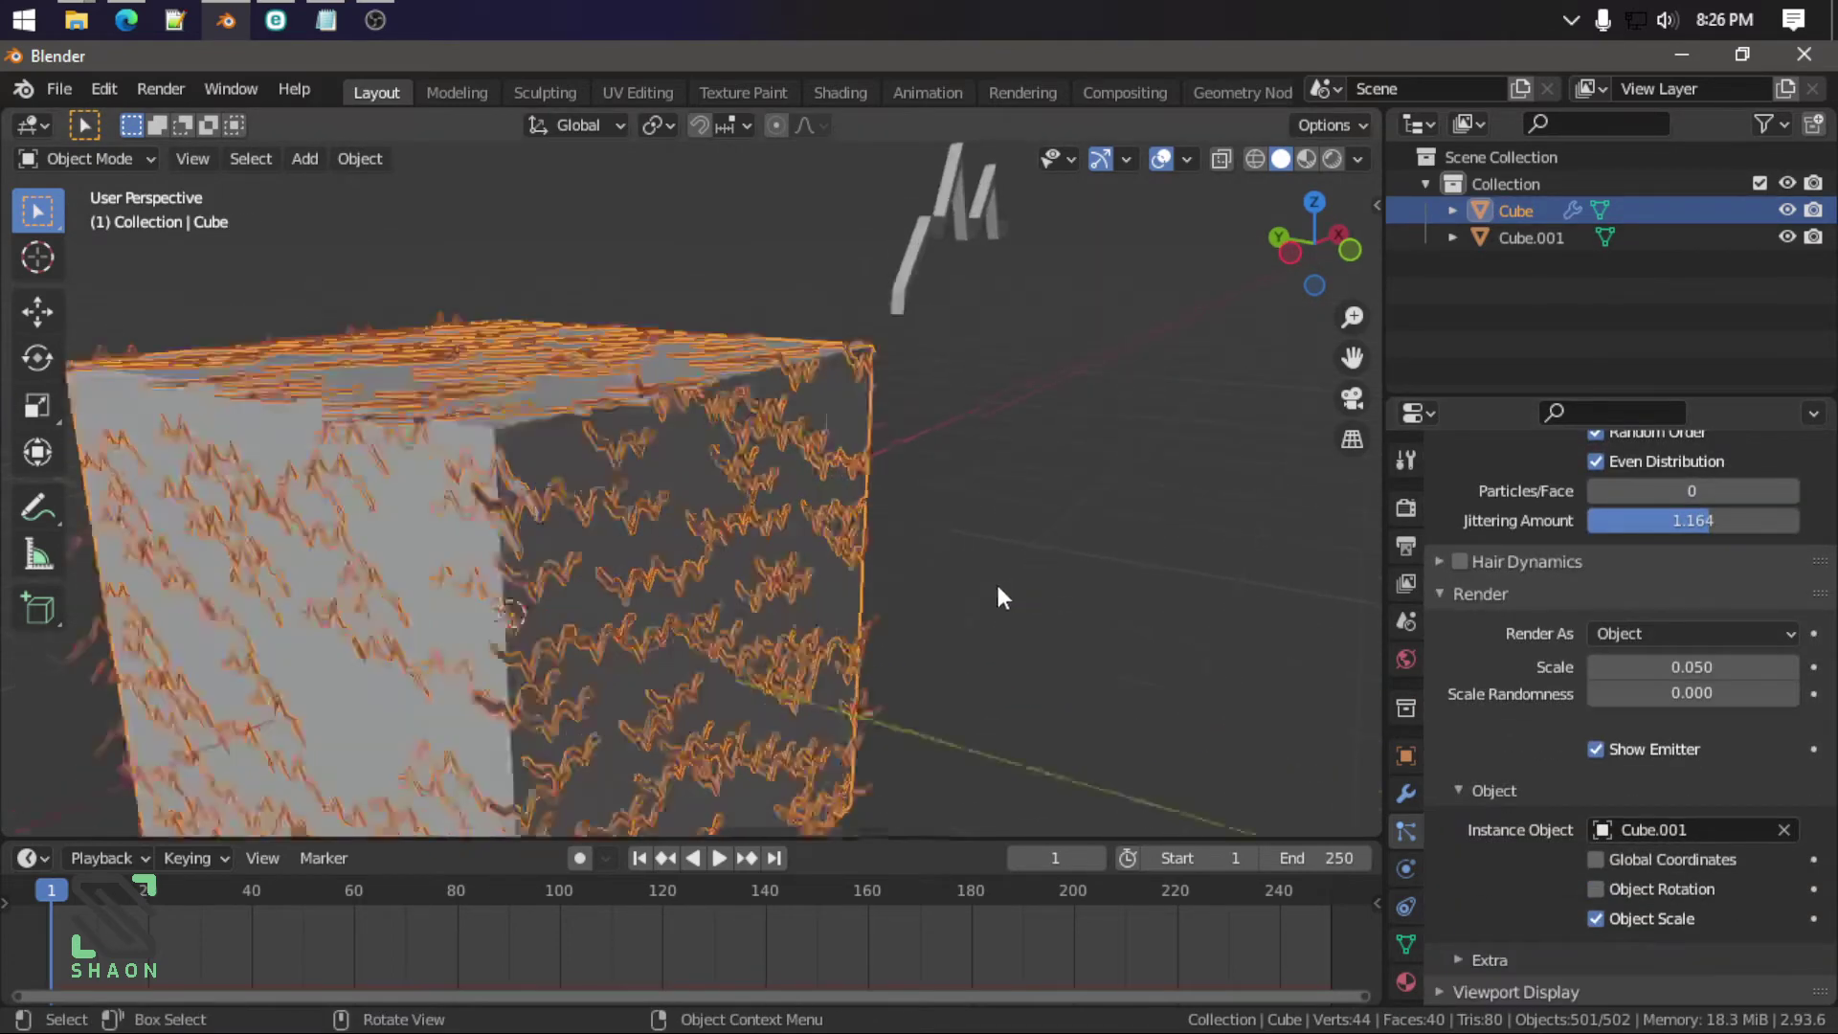
scroll(938, 613, "up", 2)
scroll(910, 268, "down", 3)
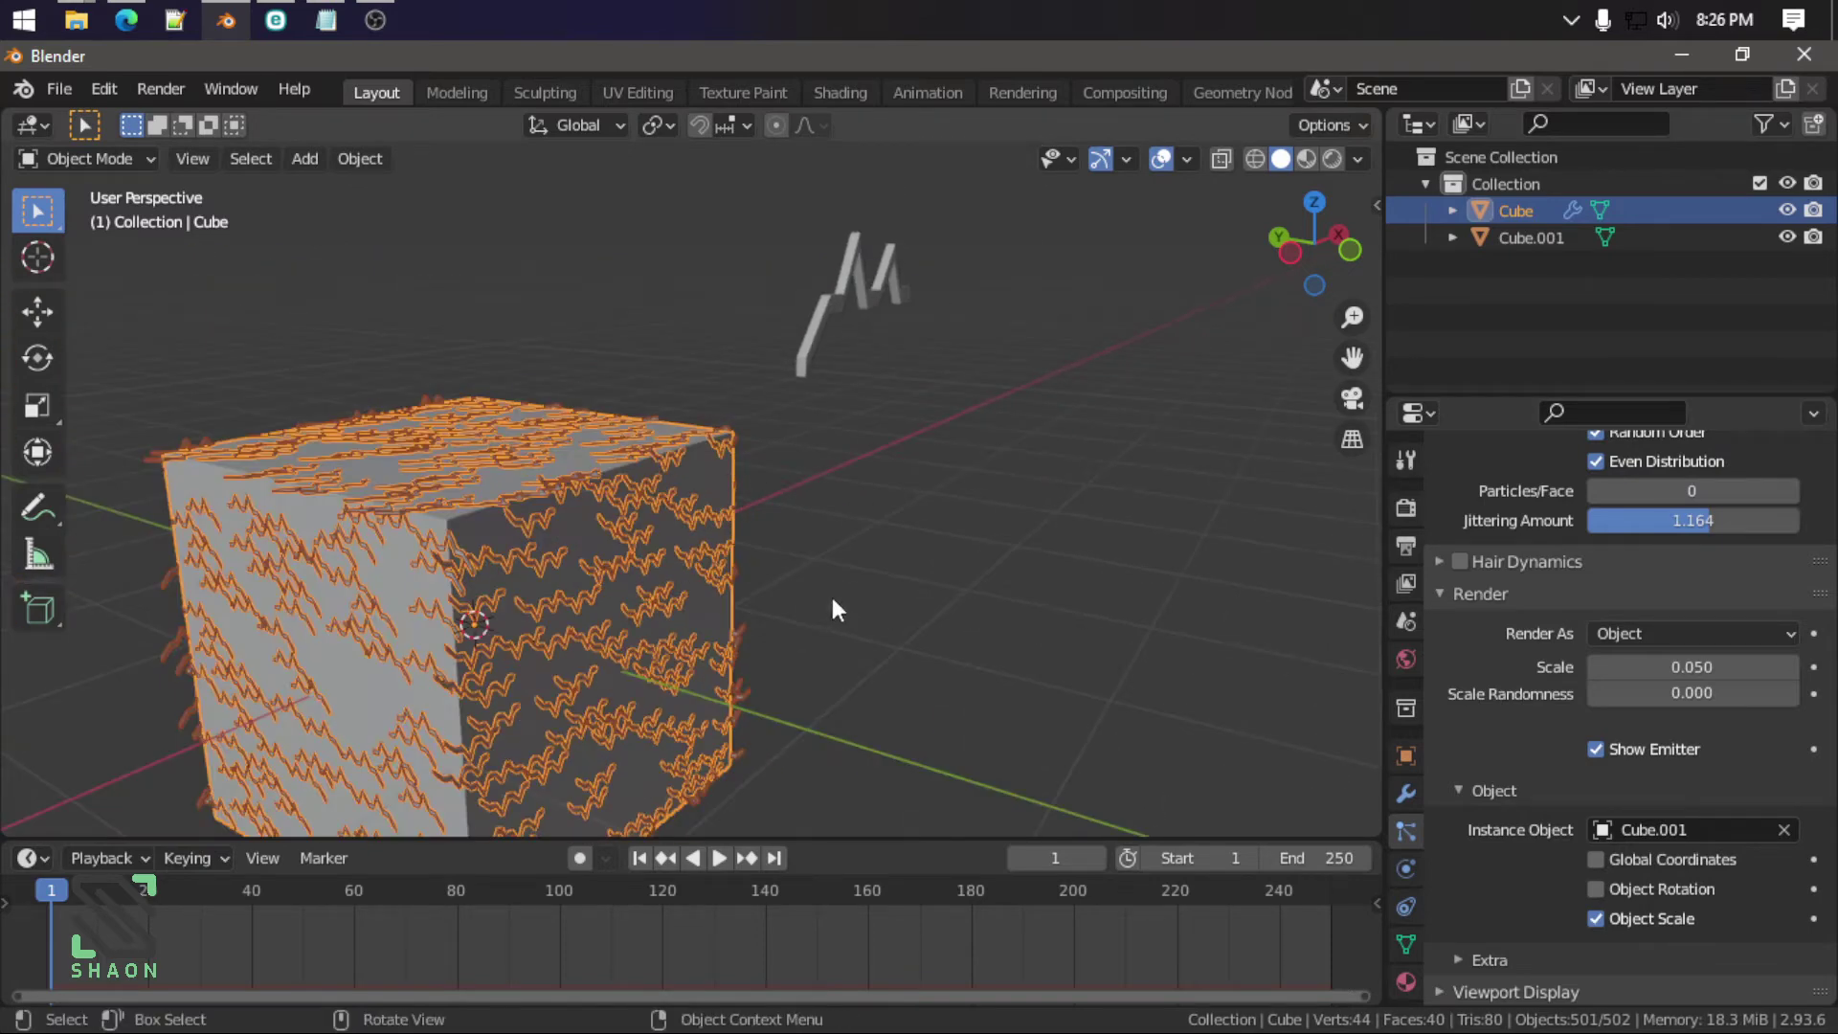
scroll(868, 629, "up", 1)
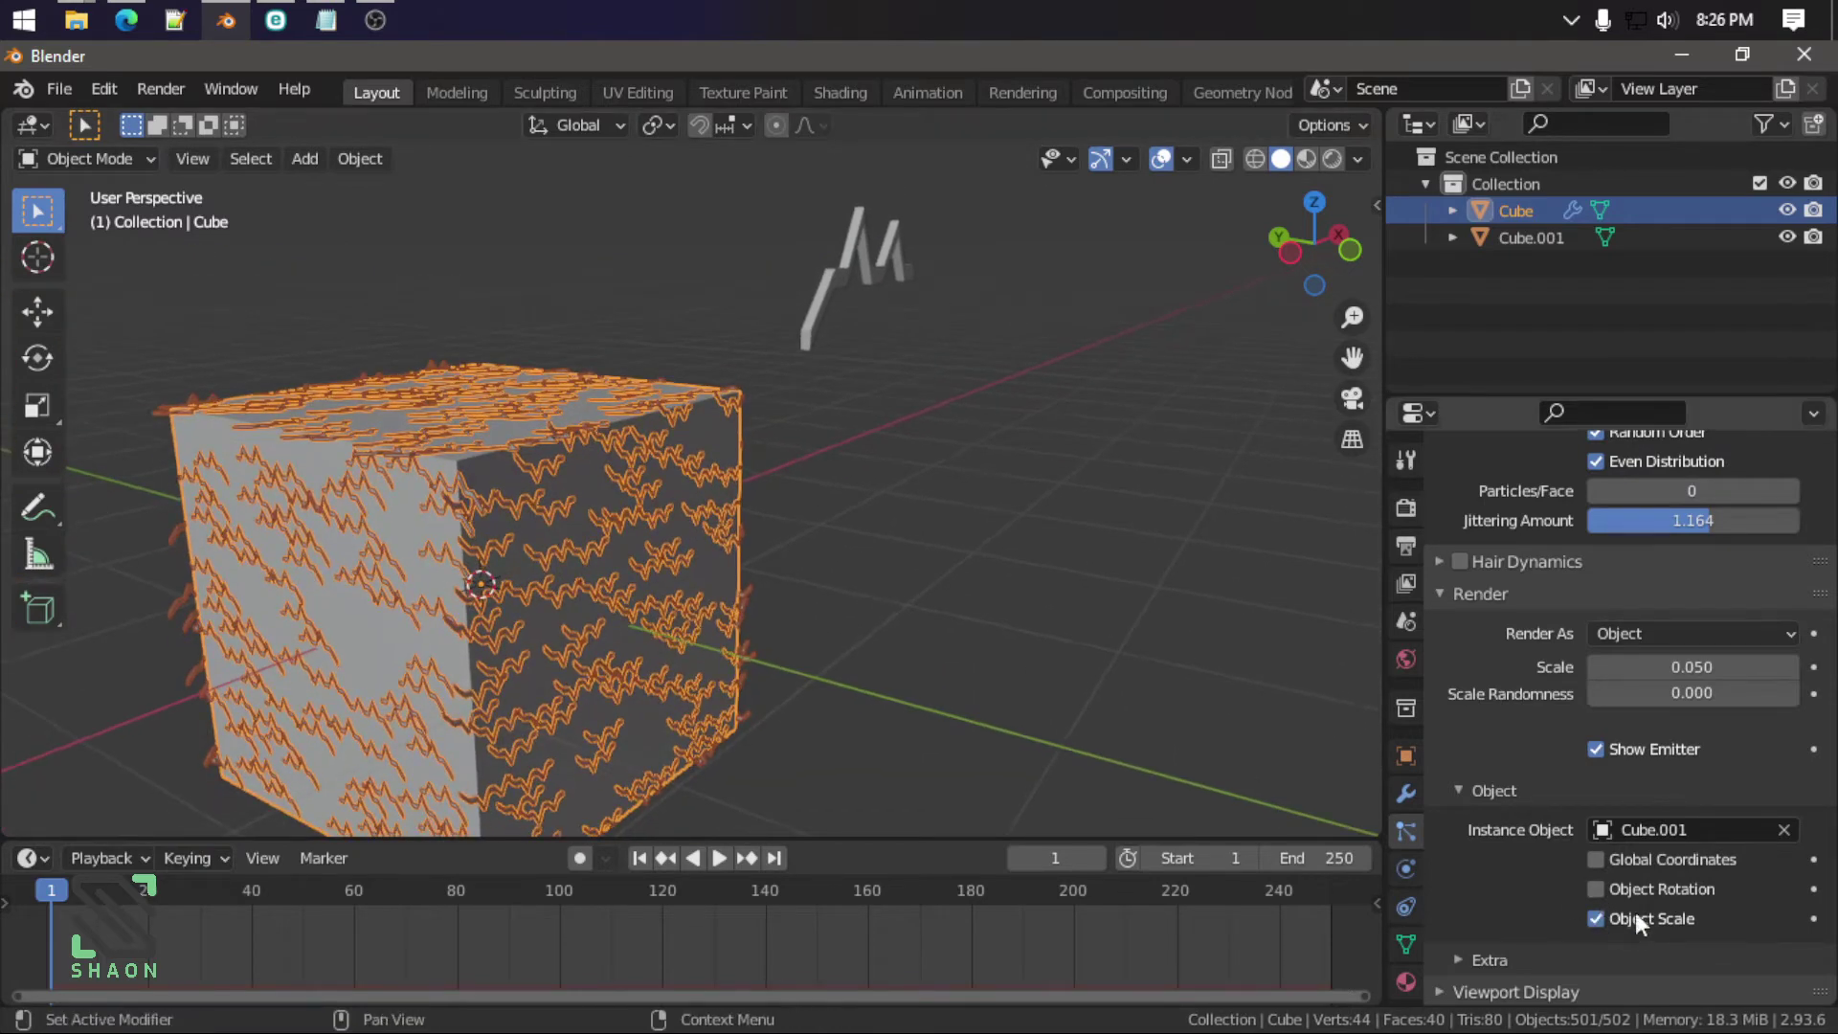
left_click(1596, 890)
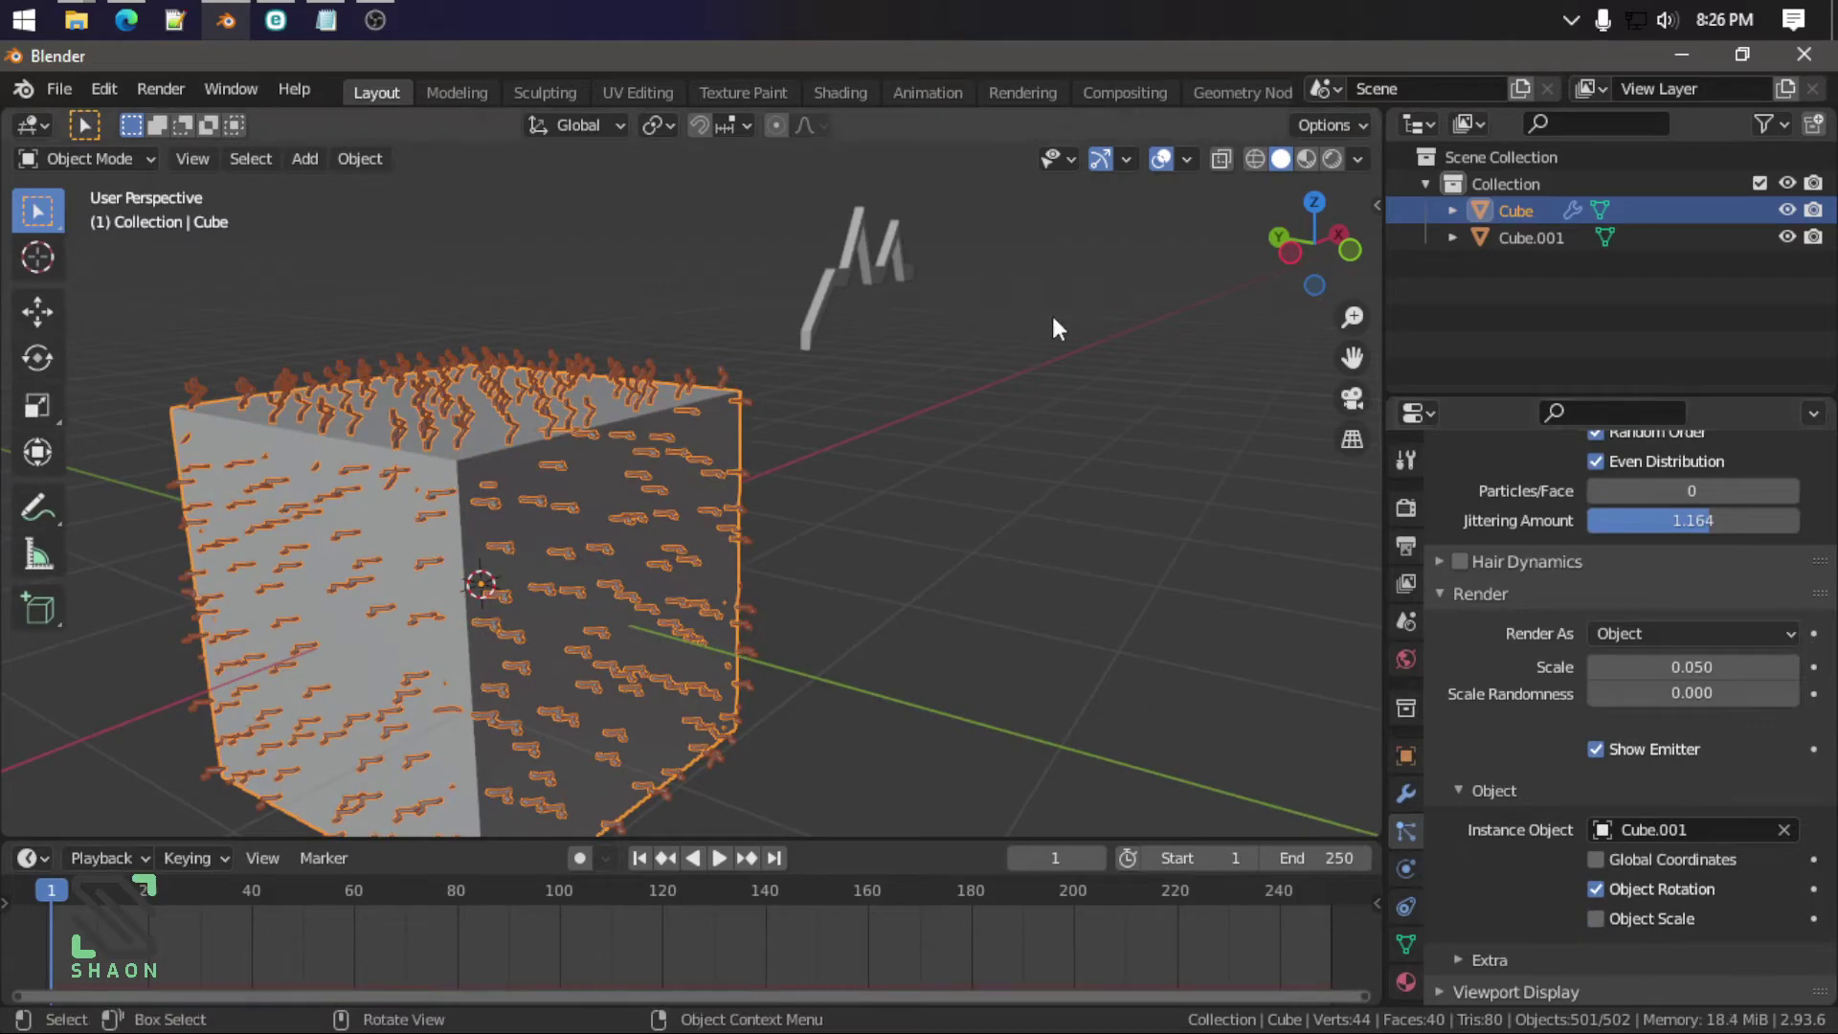
Step: Resize the zigzag object and reselect the cube to check the instances
left_click(856, 266)
key("s")
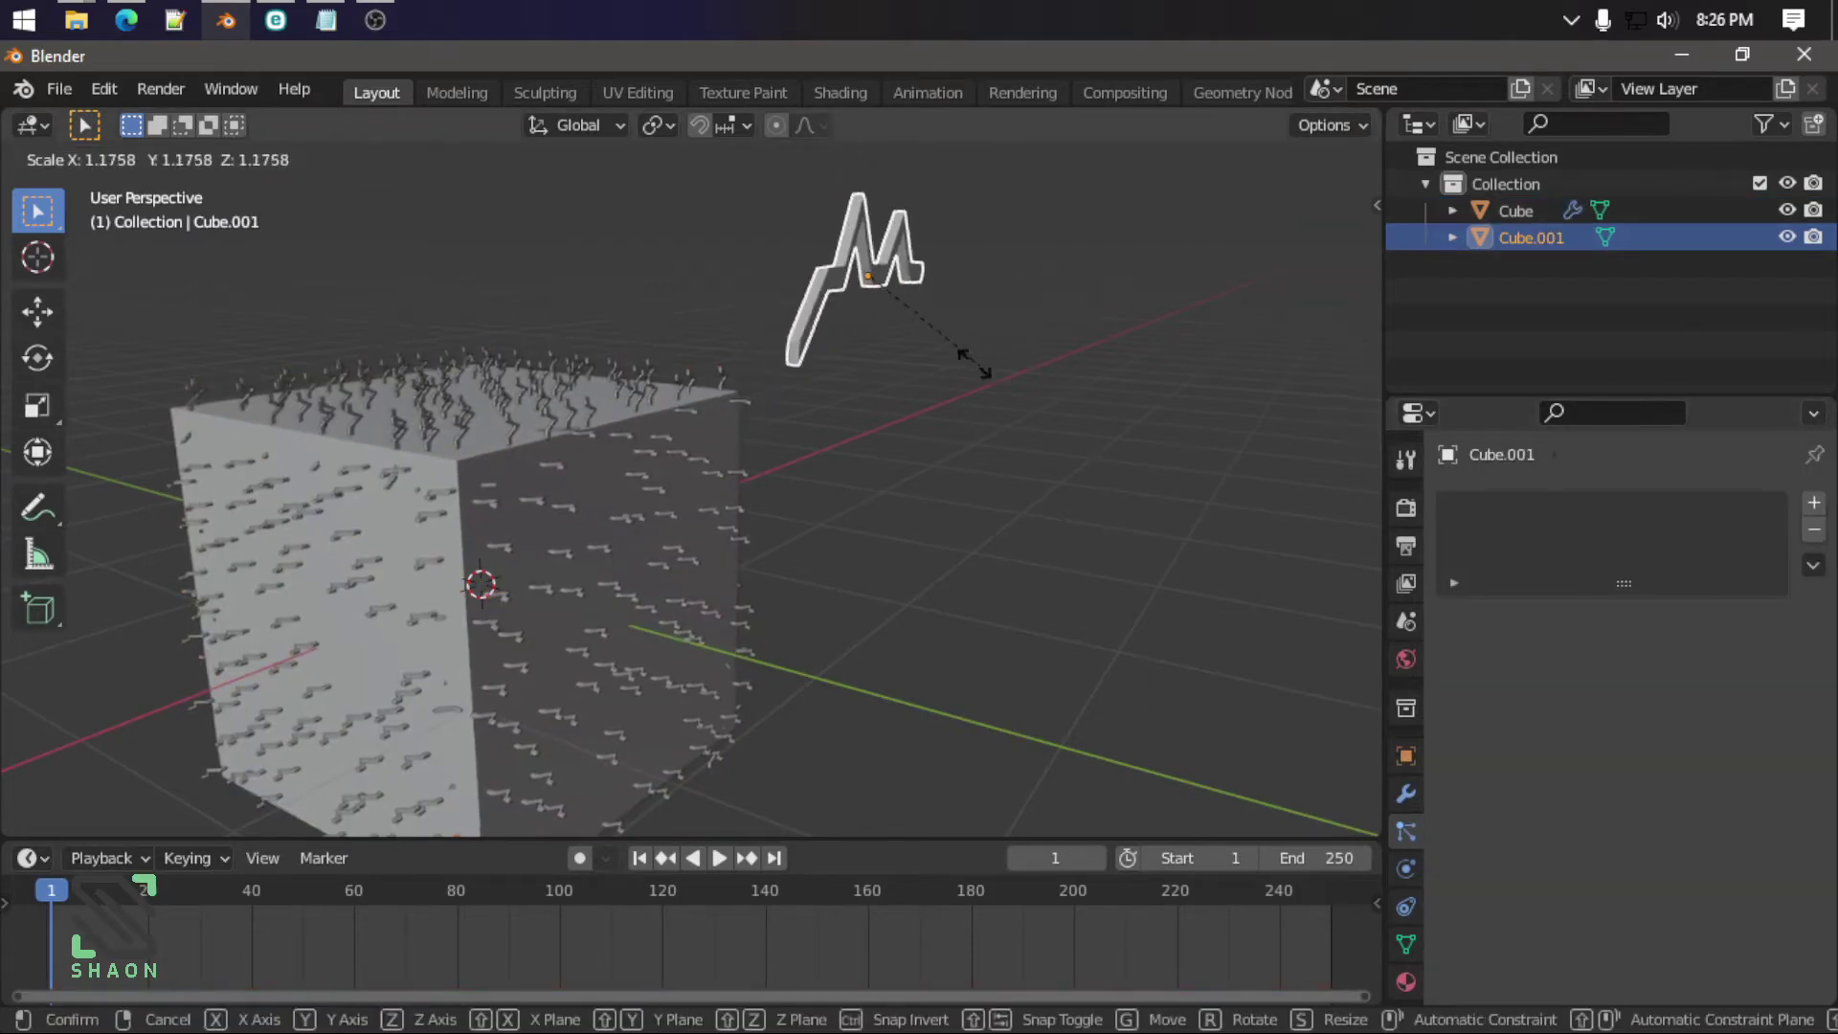
left_click(963, 357)
left_click(640, 502)
scroll(1578, 864, "down", 10)
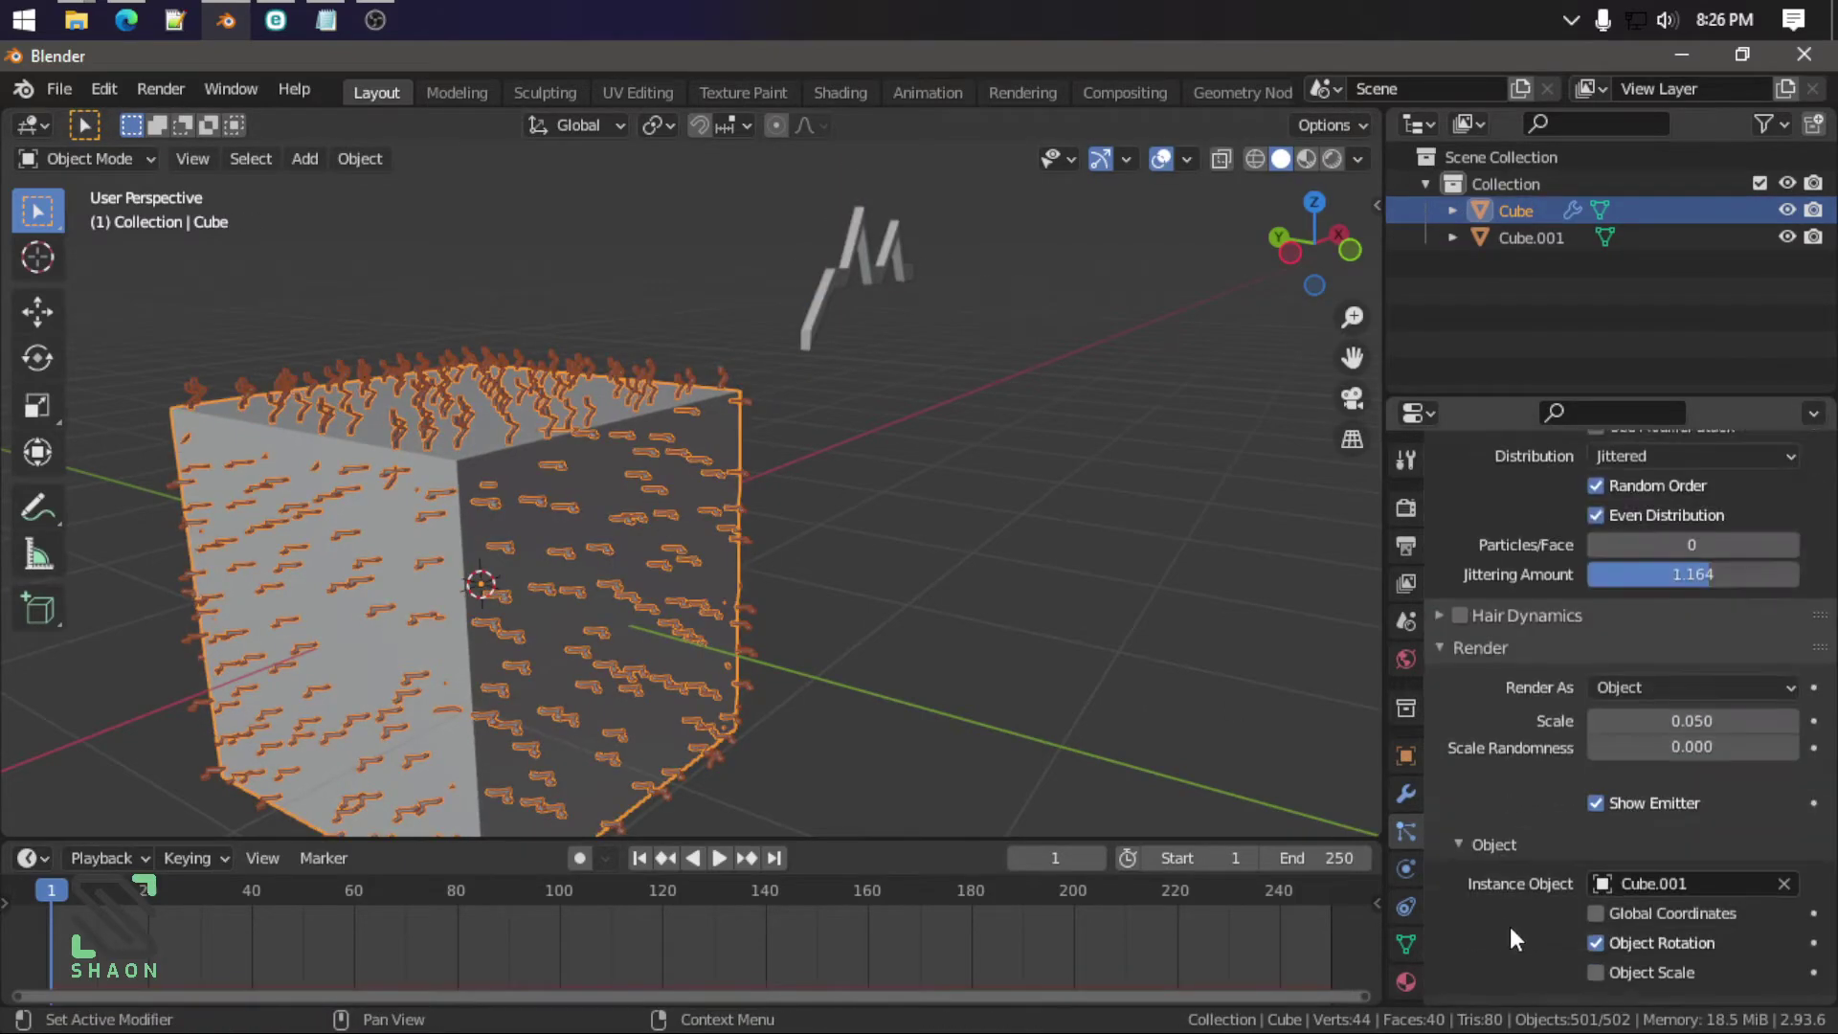
scroll(1509, 927, "down", 5)
Step: Try enlarging the zigzag, undo back to the smaller size, and deselect everything
left_click(864, 292)
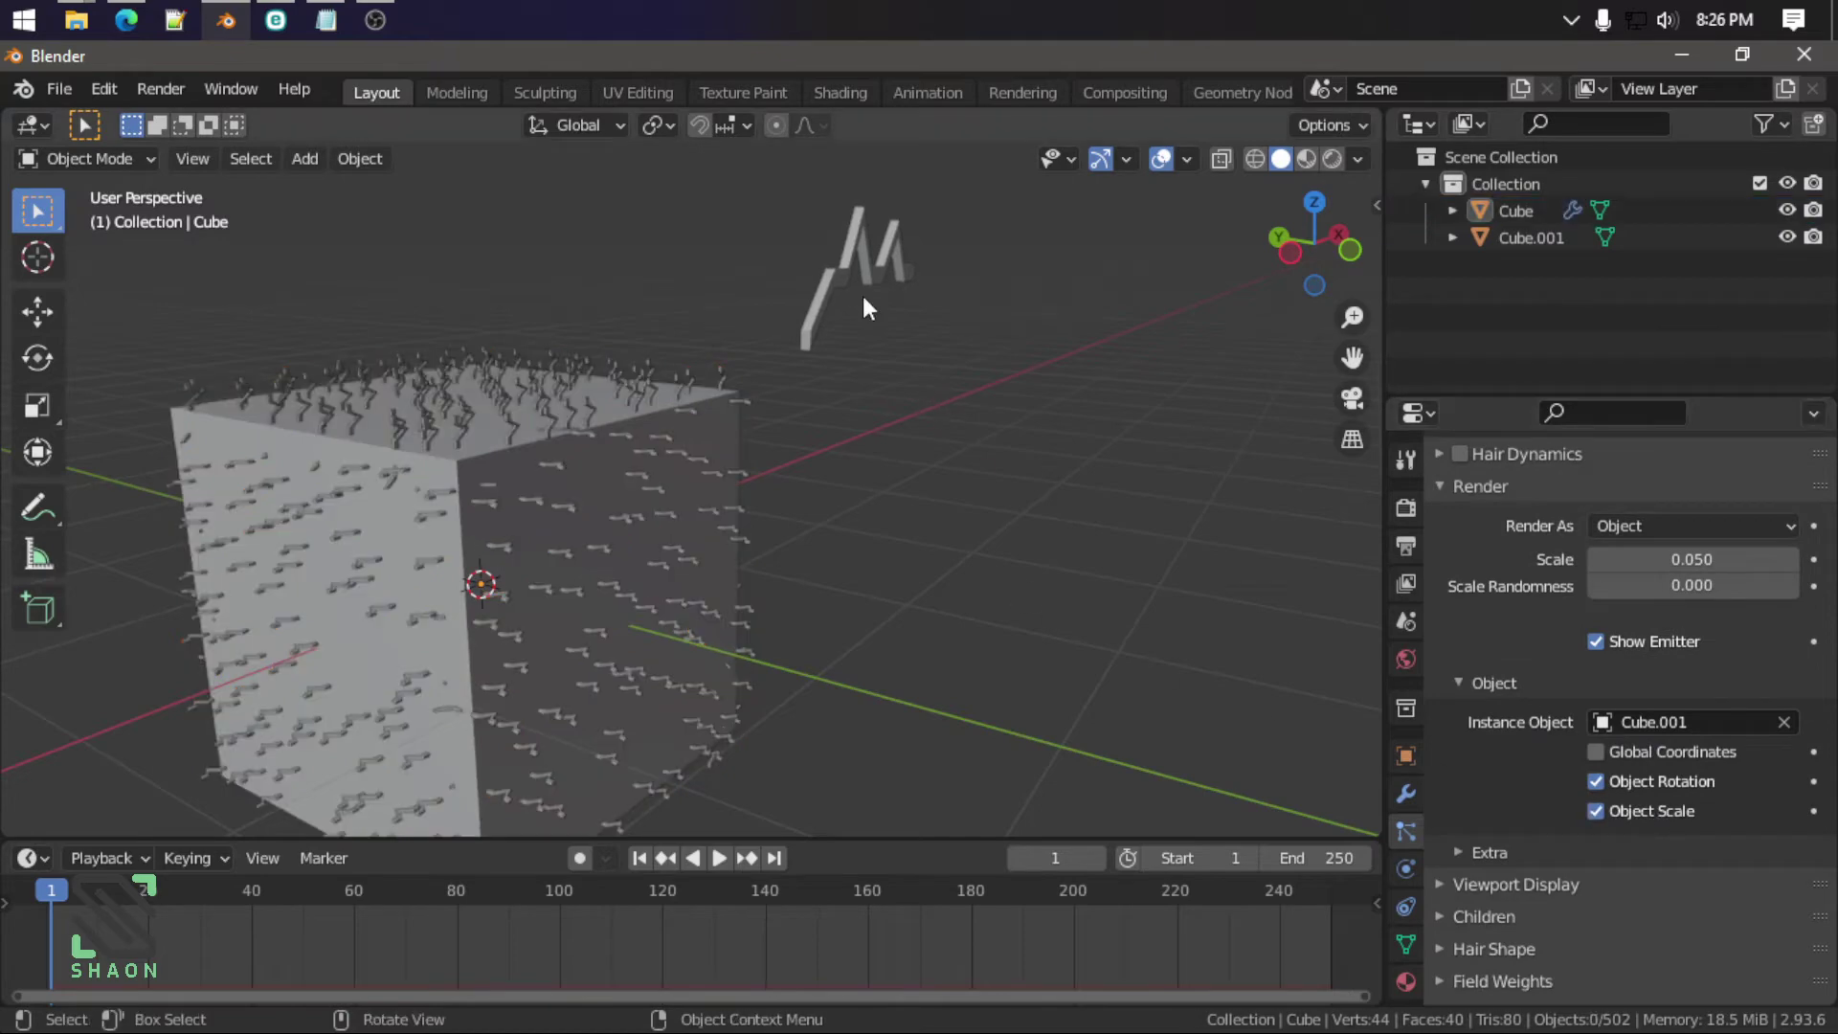
key("s")
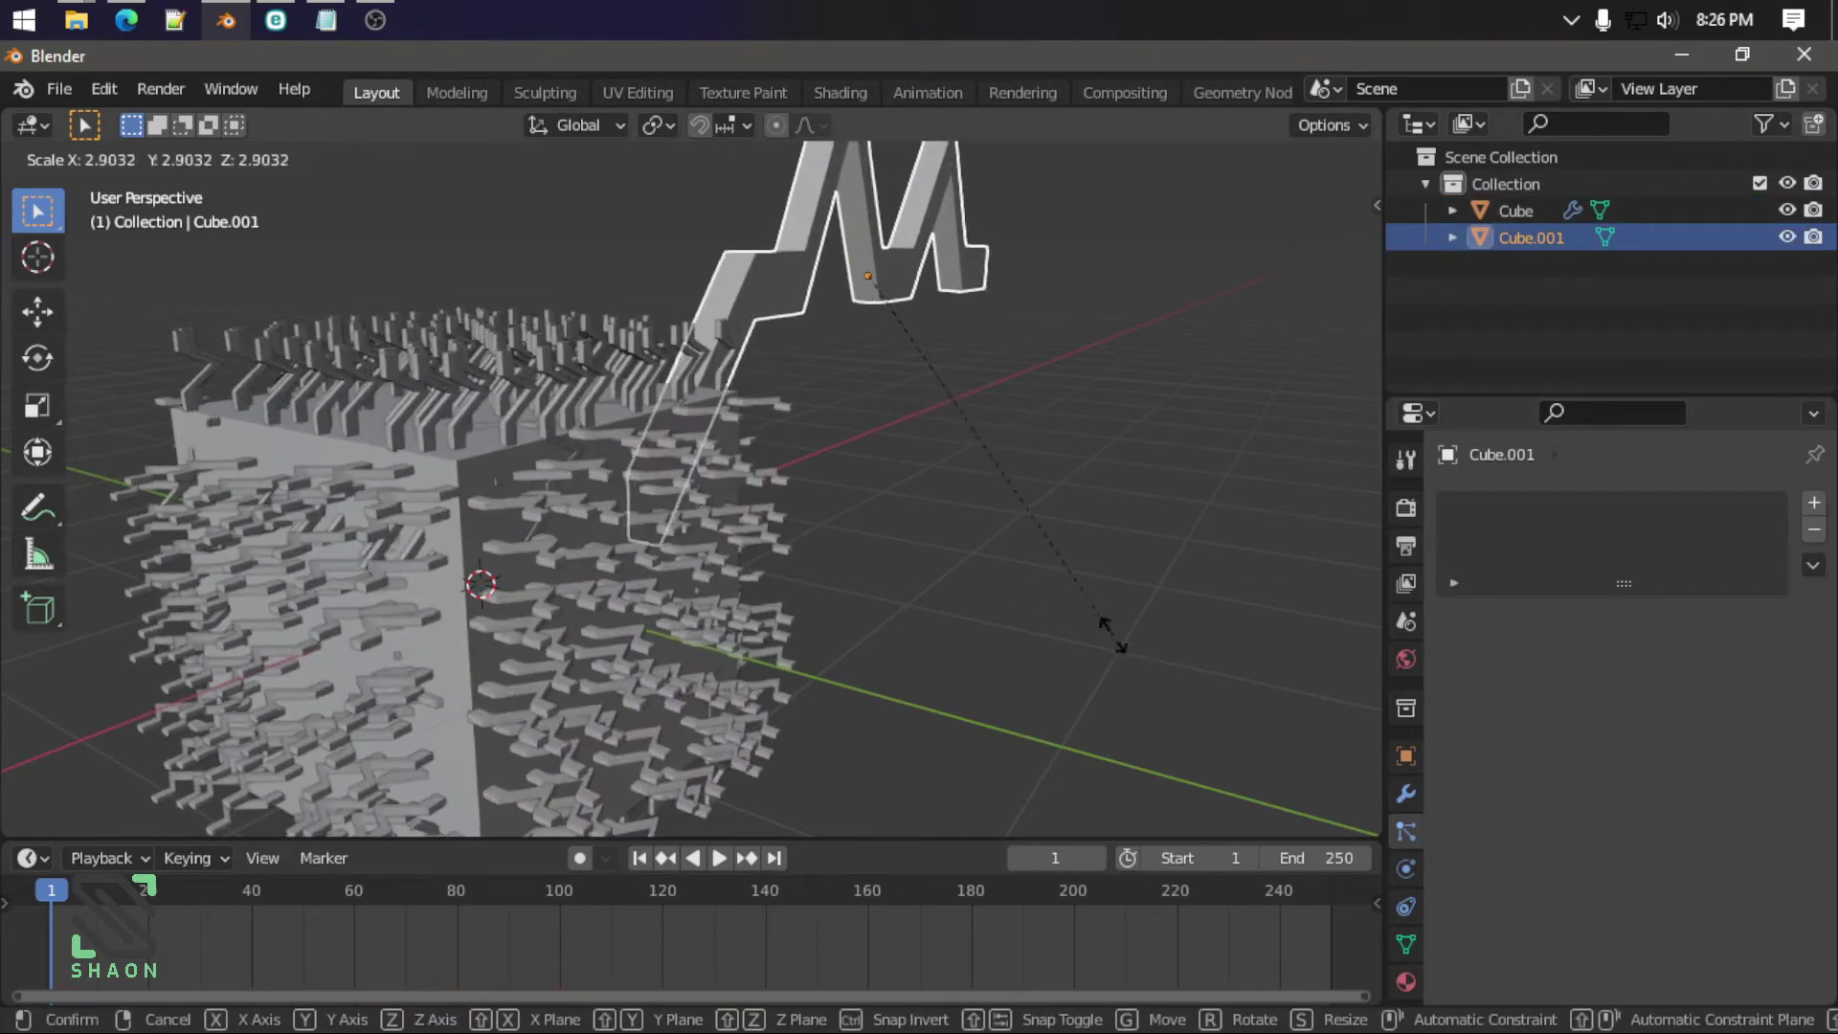
left_click(998, 520)
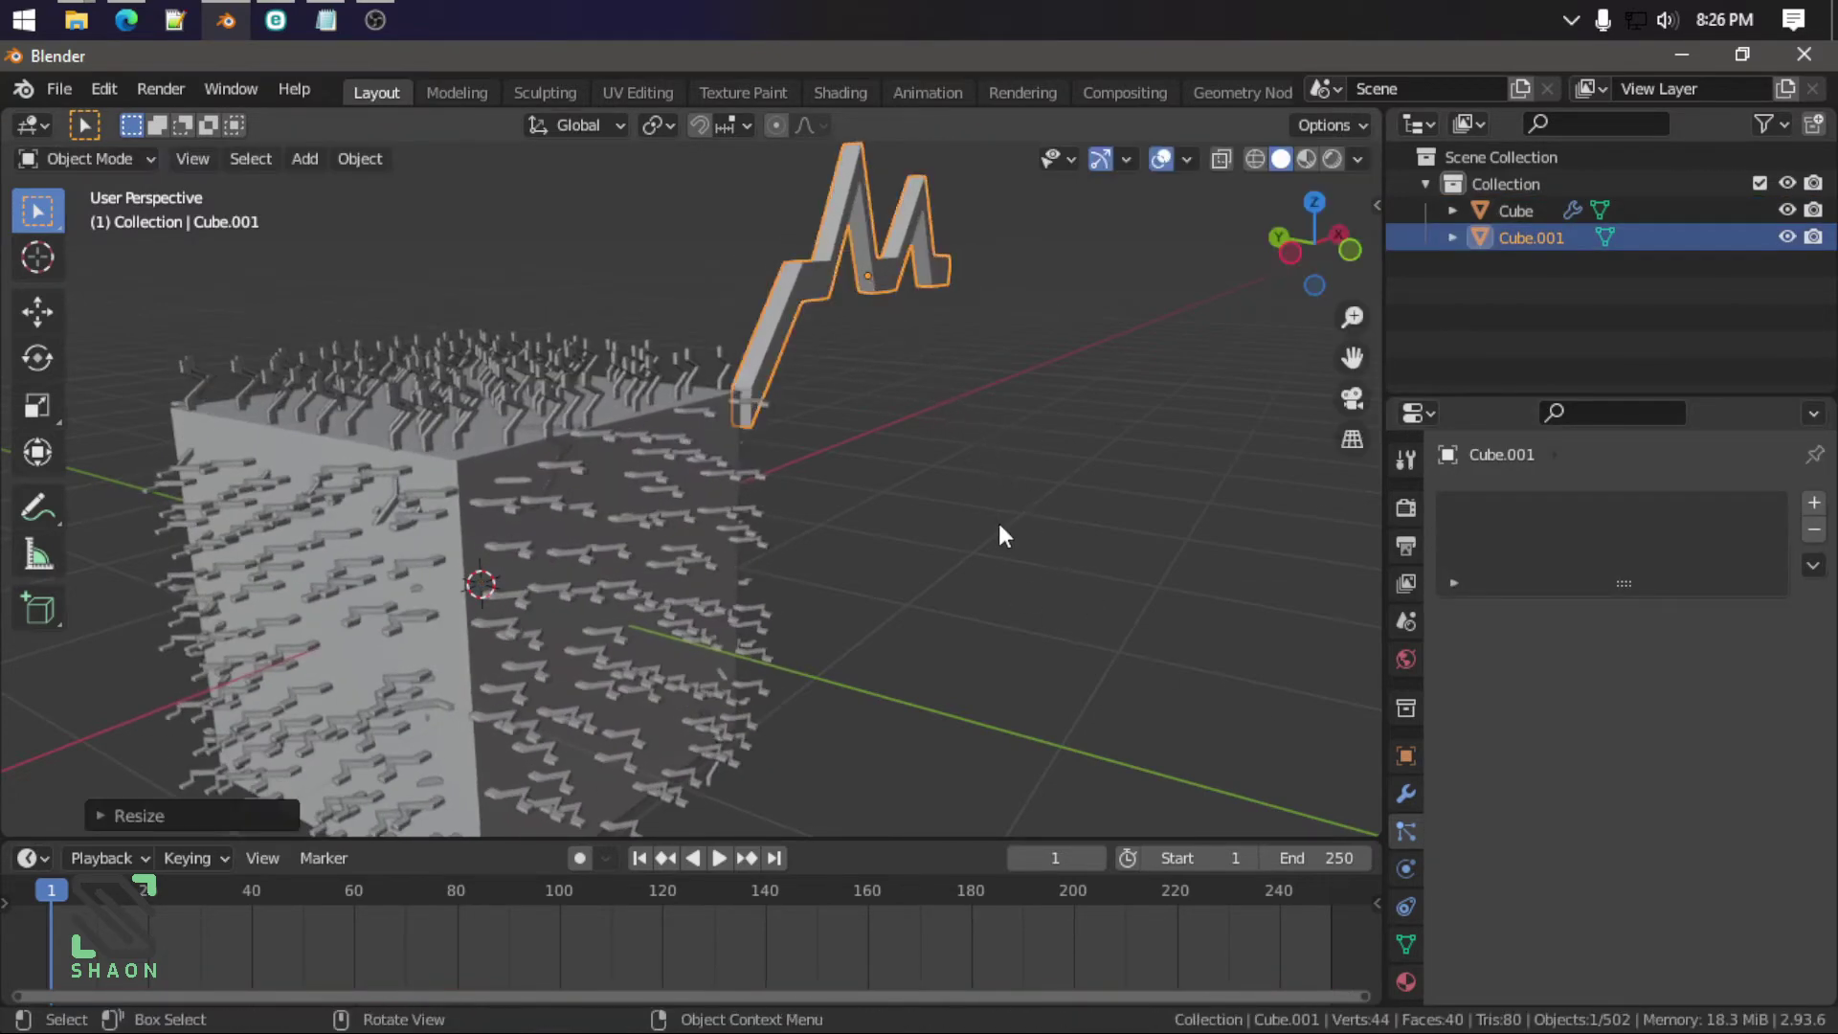
scroll(997, 522, "down", 4)
key("ctrl+z")
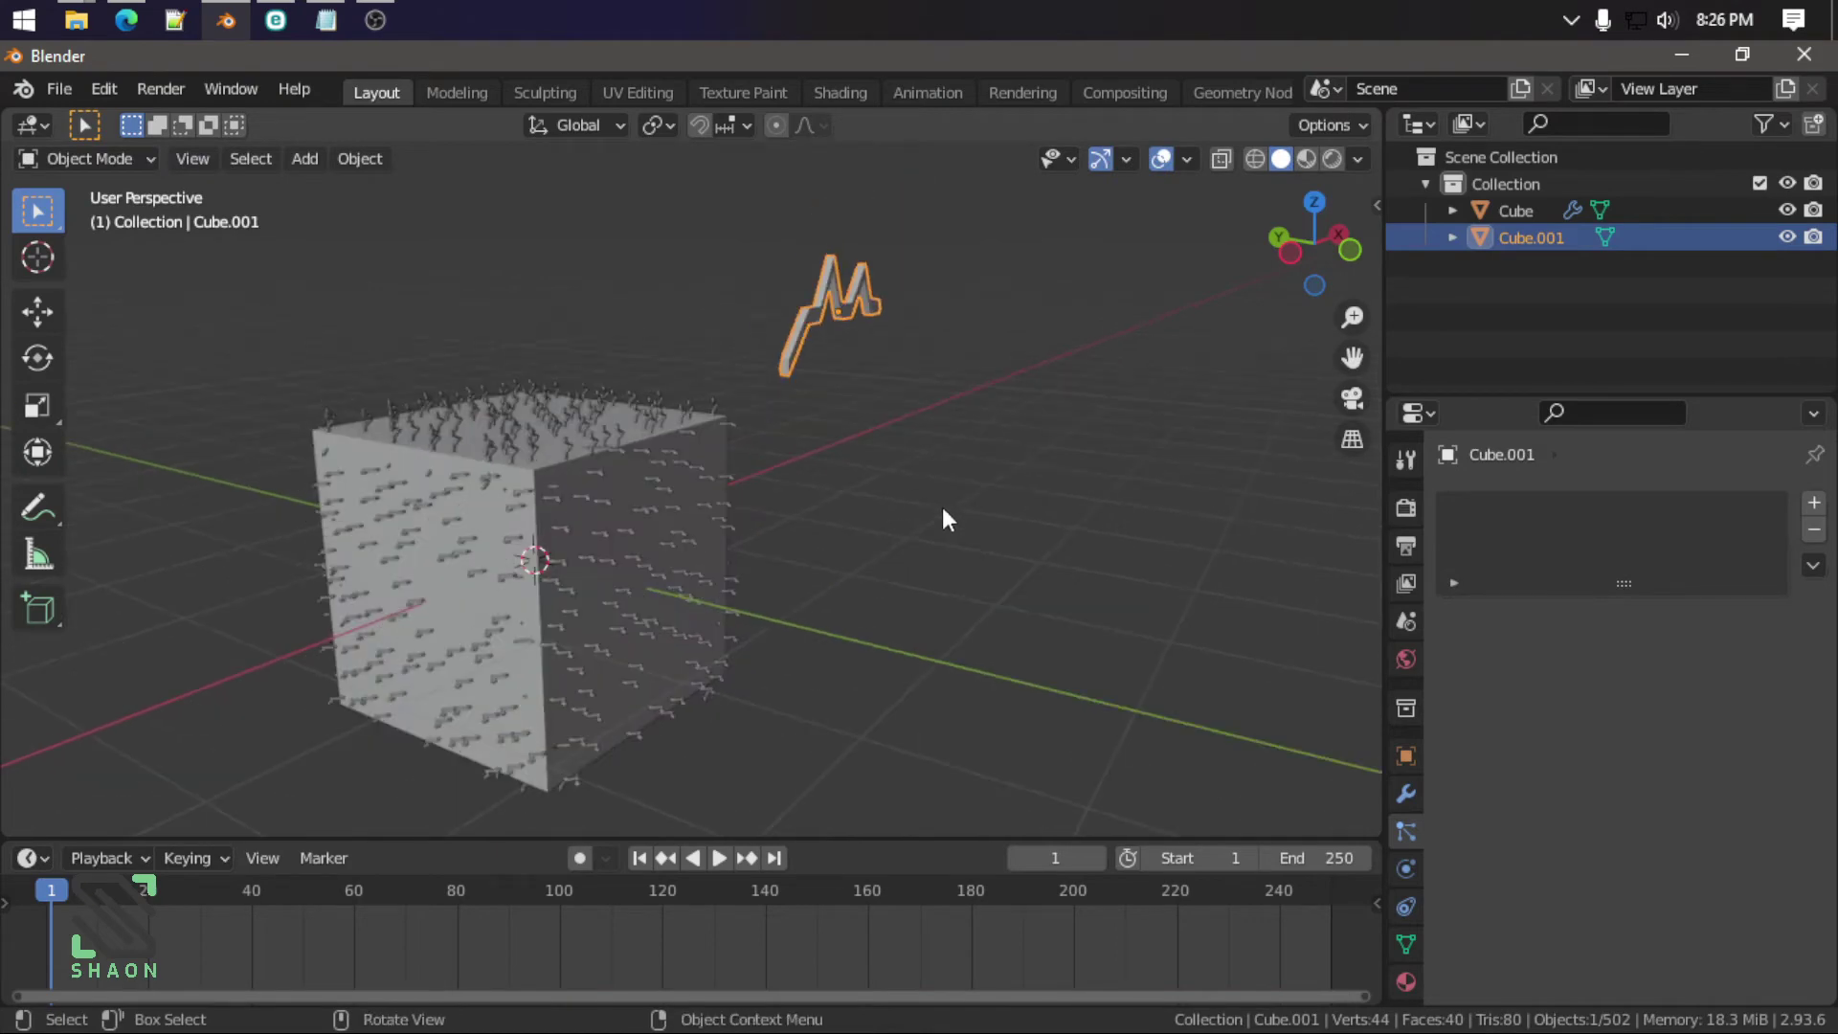
left_click(939, 504)
scroll(938, 504, "up", 3)
Step: Browse the cube's particle settings, collapsing Textures and expanding Field Weights
left_click(695, 519)
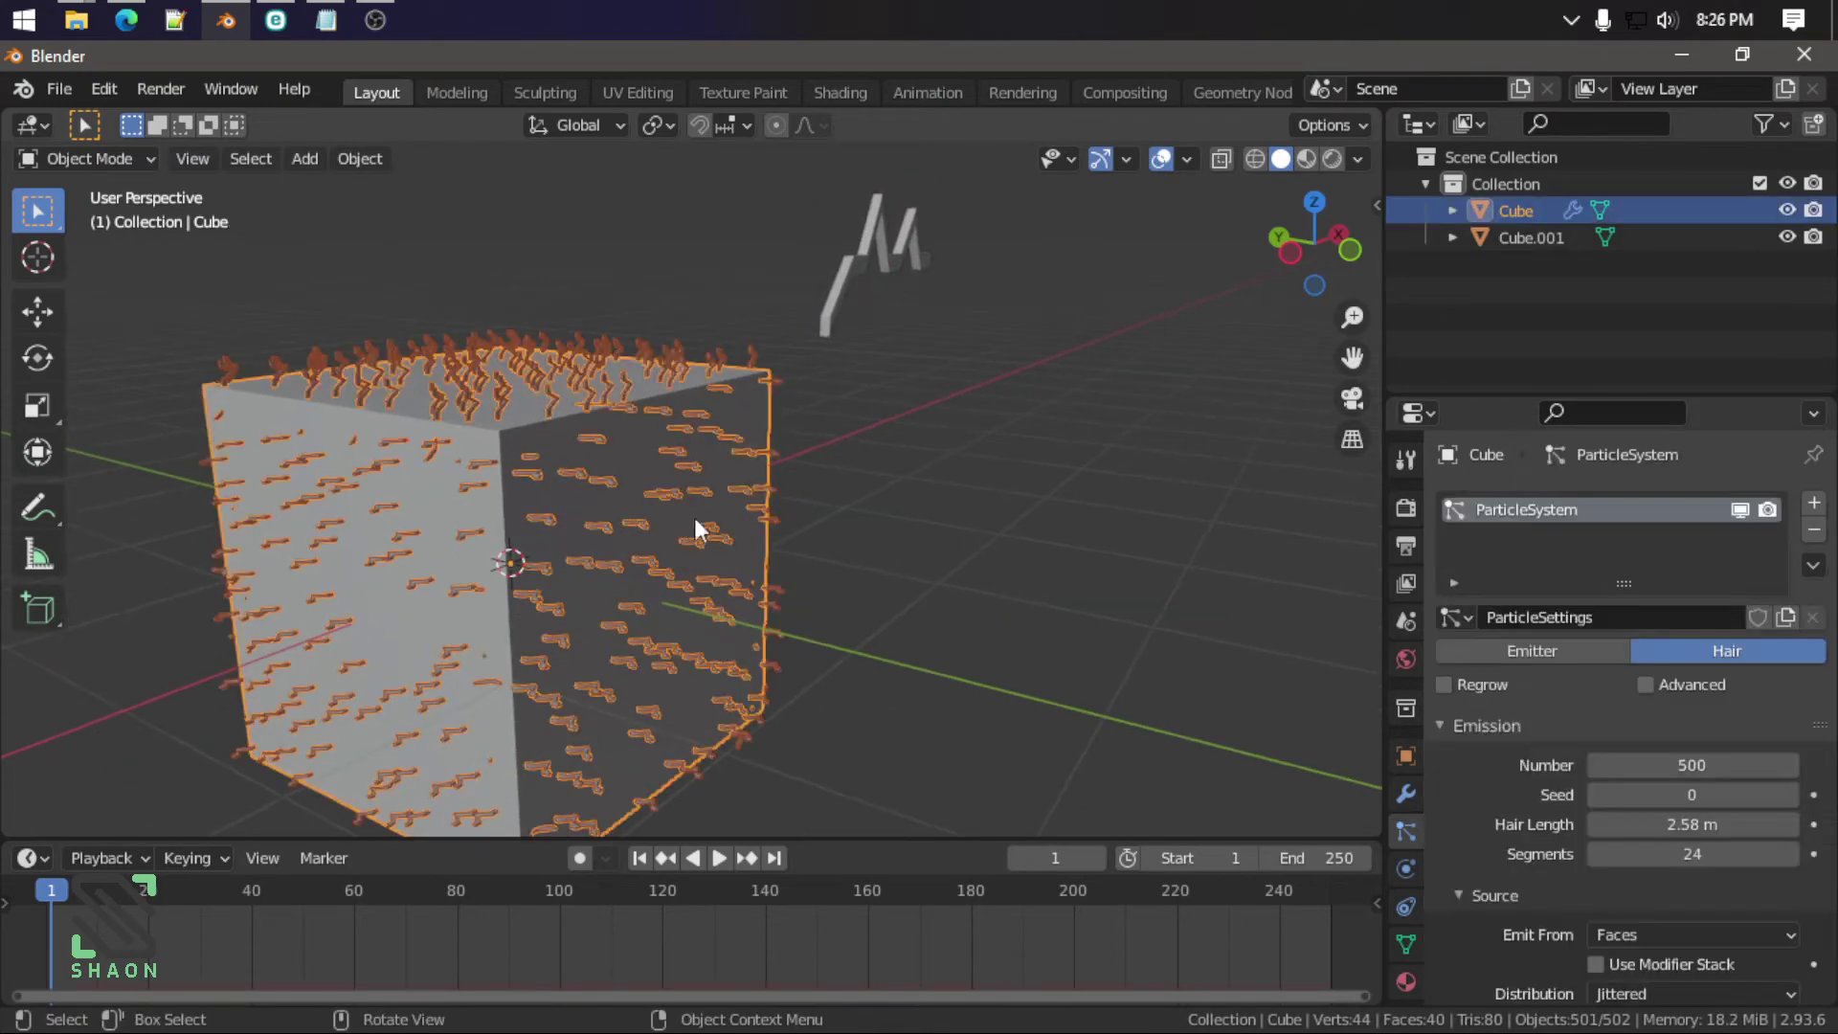
scroll(1486, 841, "down", 2)
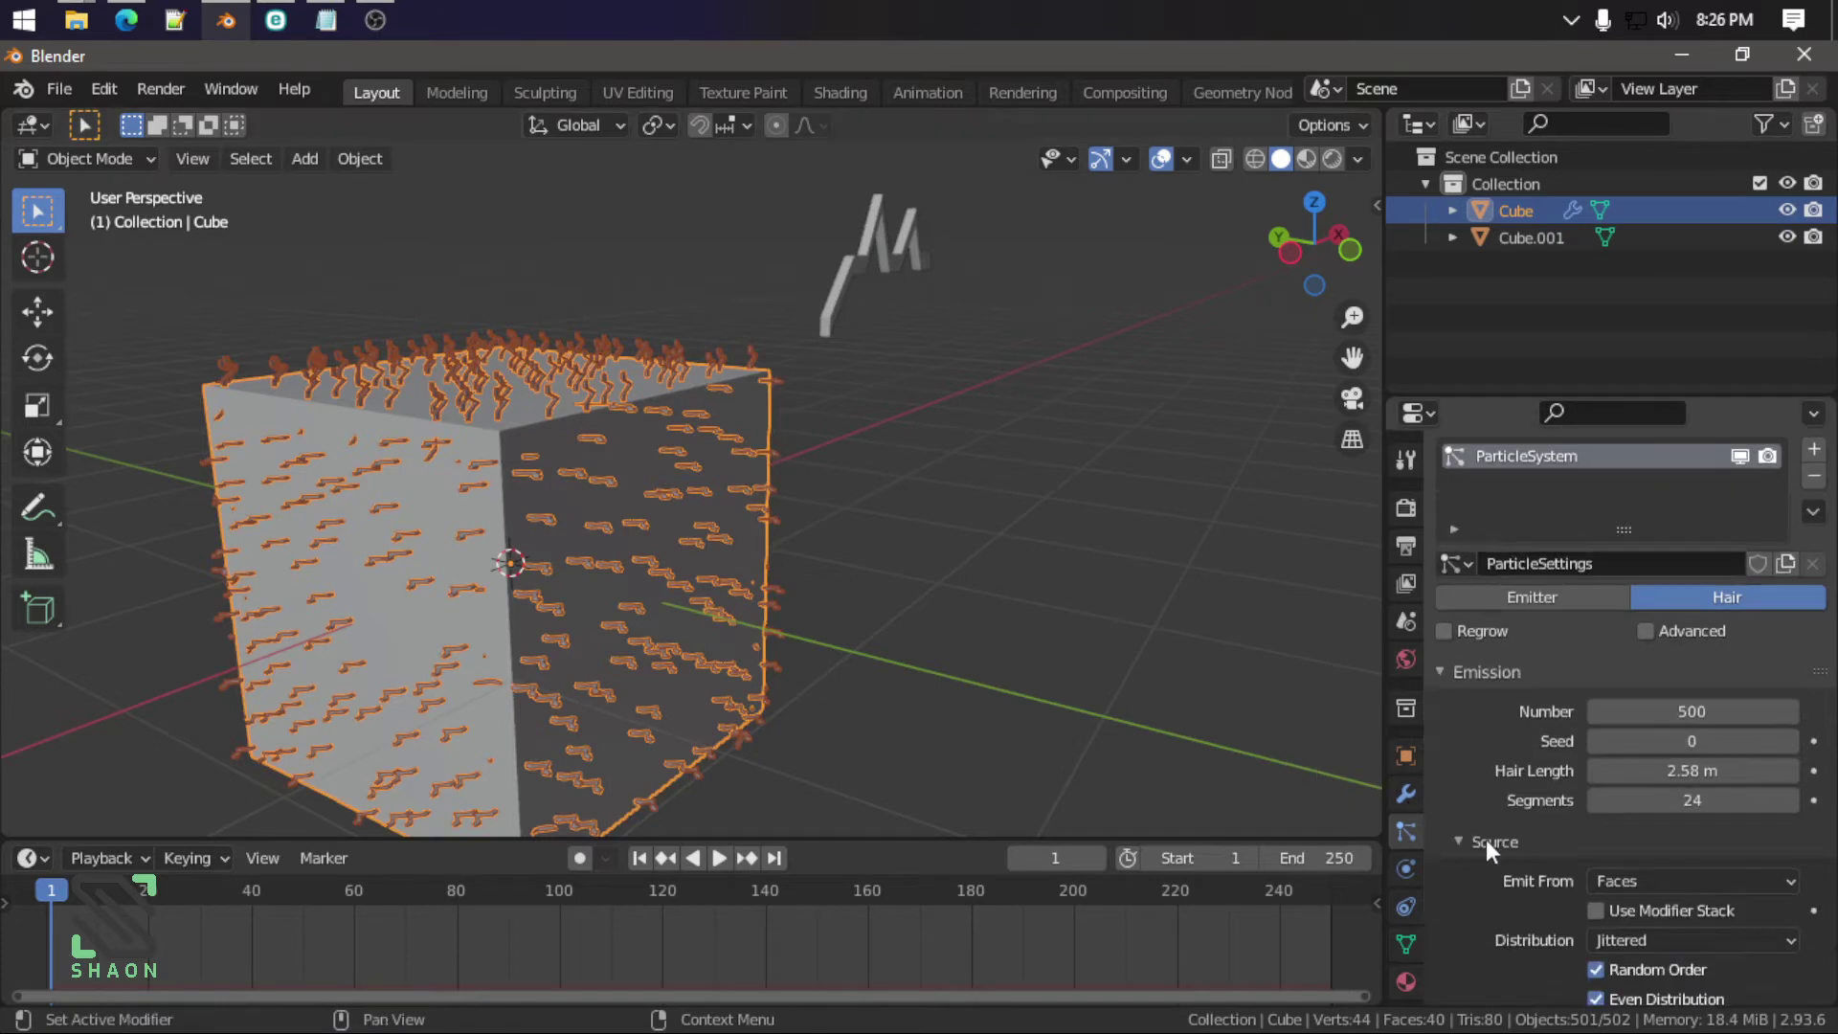
scroll(1509, 856, "down", 10)
scroll(1507, 870, "down", 5)
scroll(1507, 870, "down", 3)
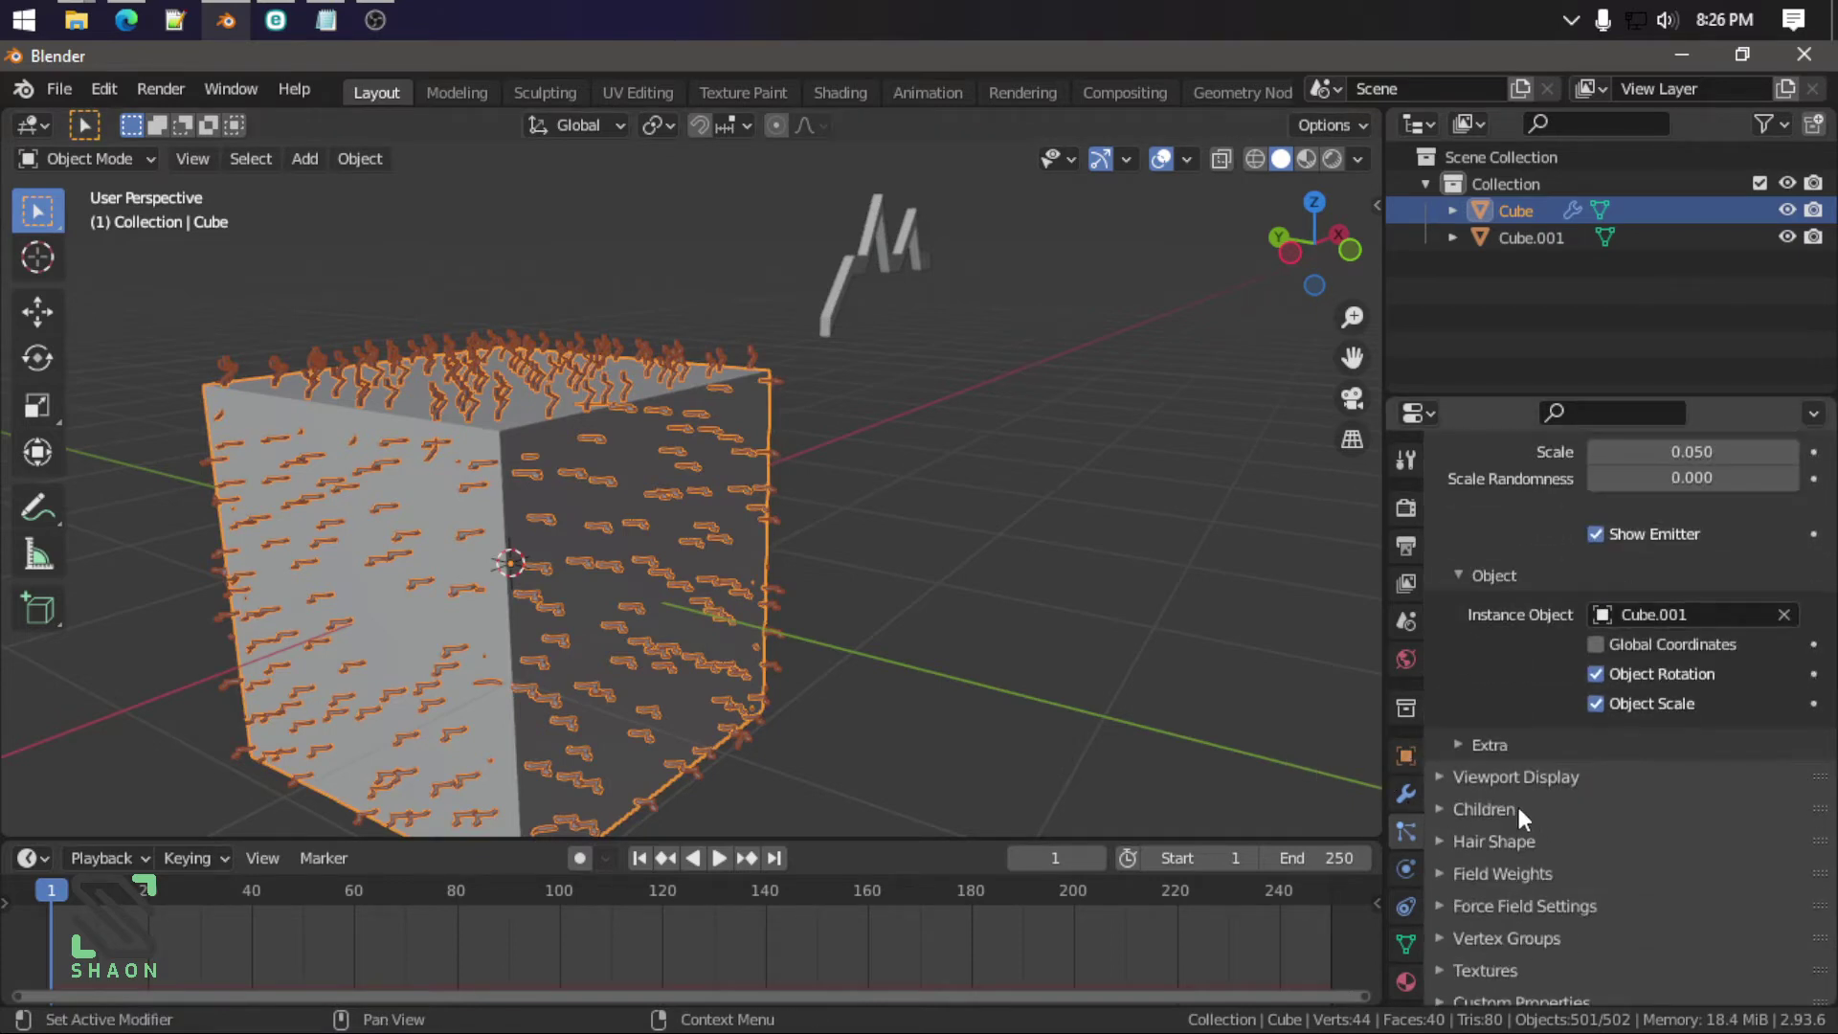
scroll(1580, 804, "down", 1)
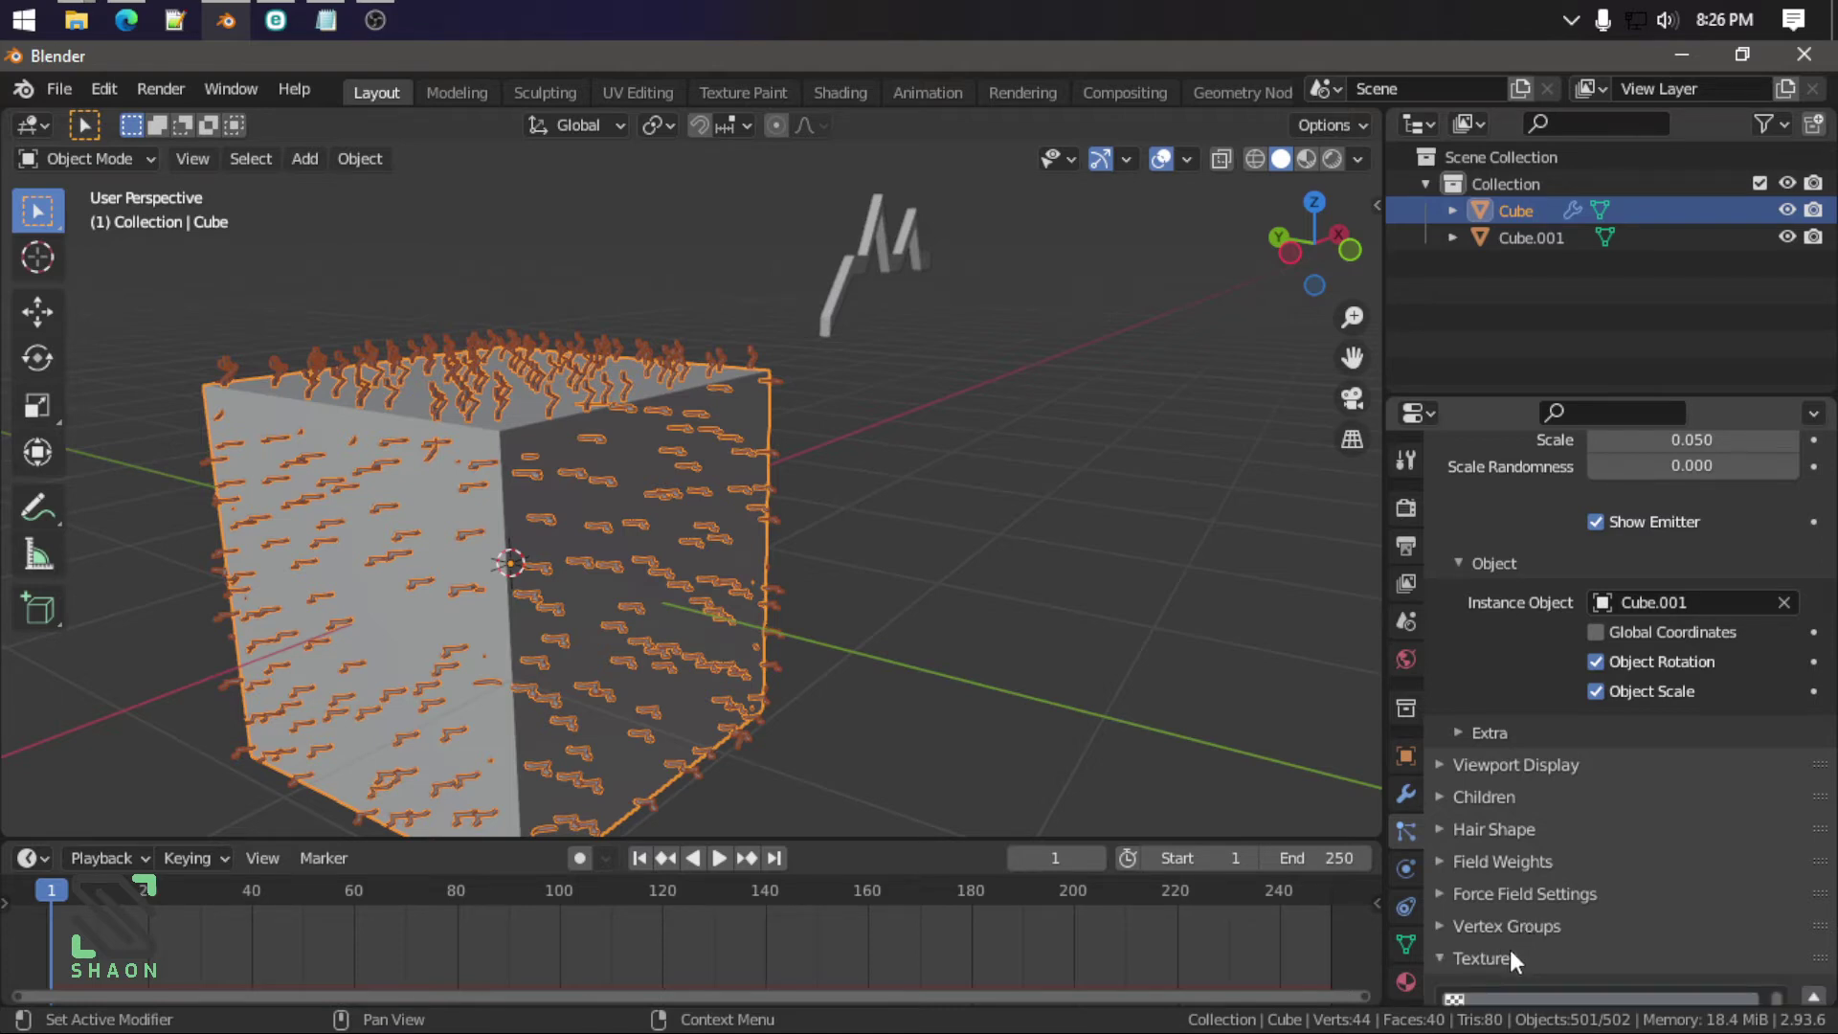
scroll(1509, 944, "down", 2)
left_click(1492, 906)
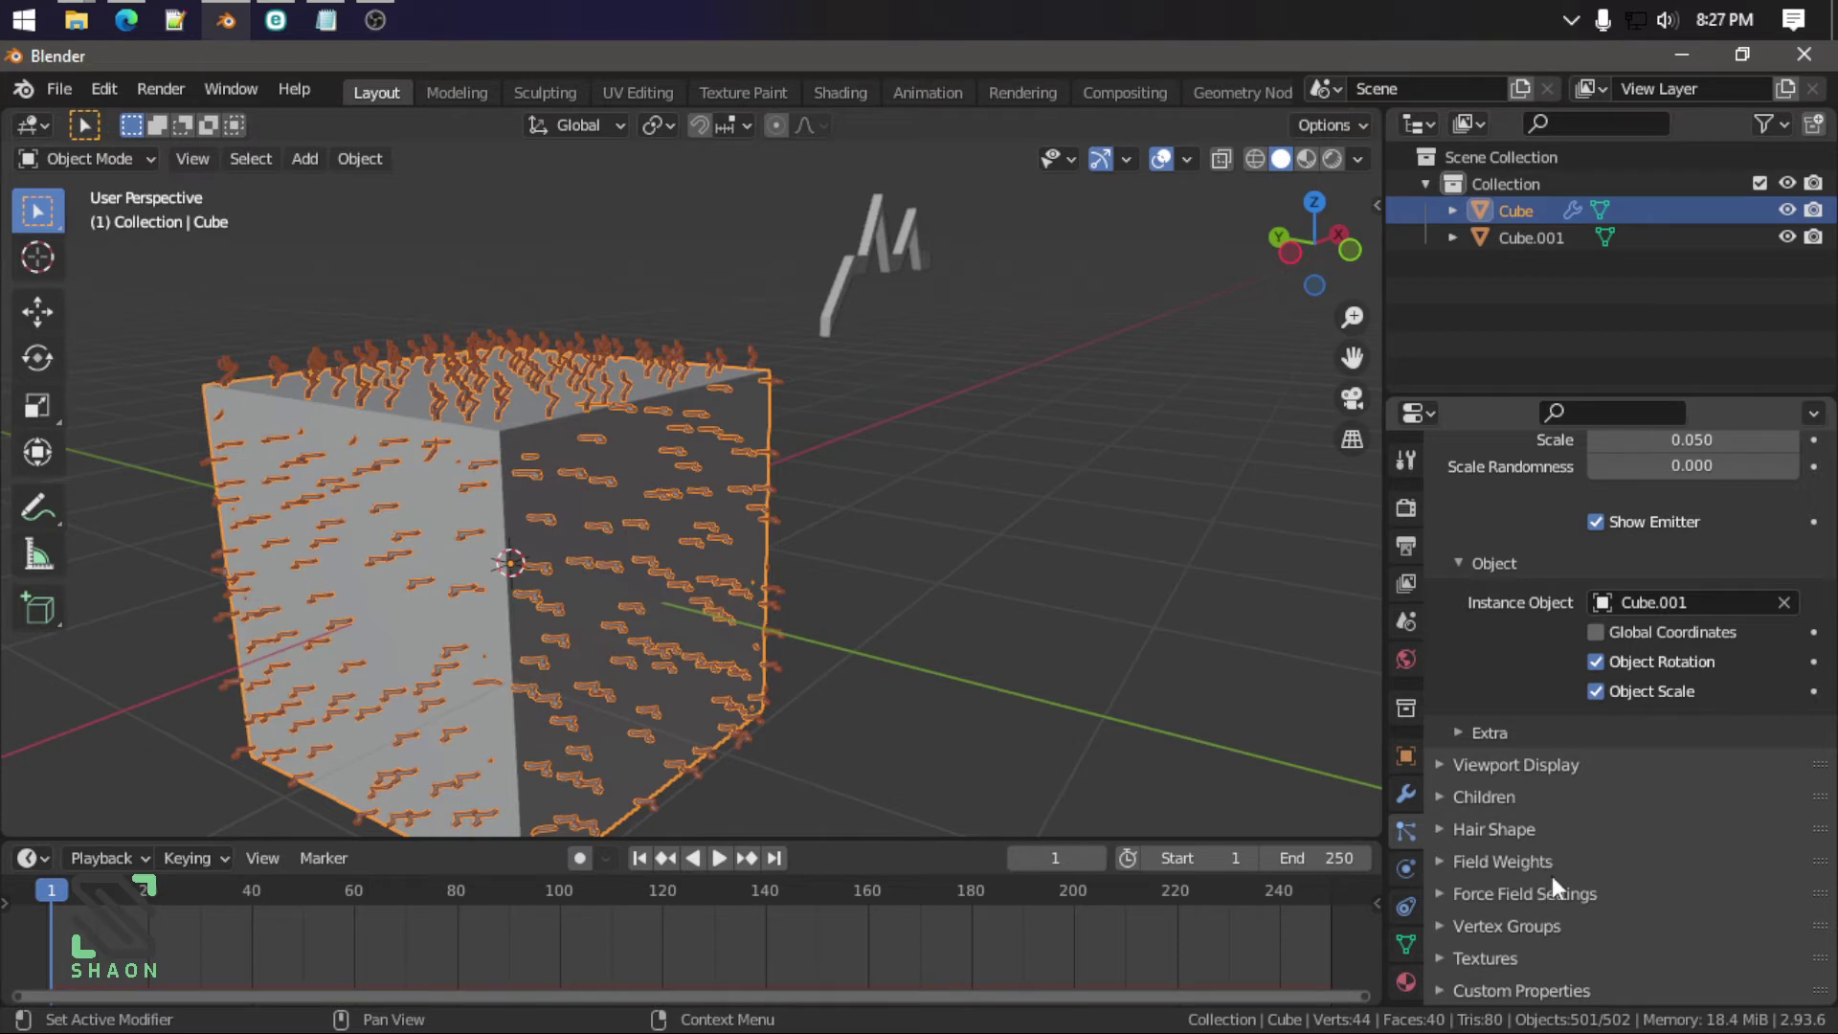
left_click(1526, 861)
scroll(1590, 851, "down", 5)
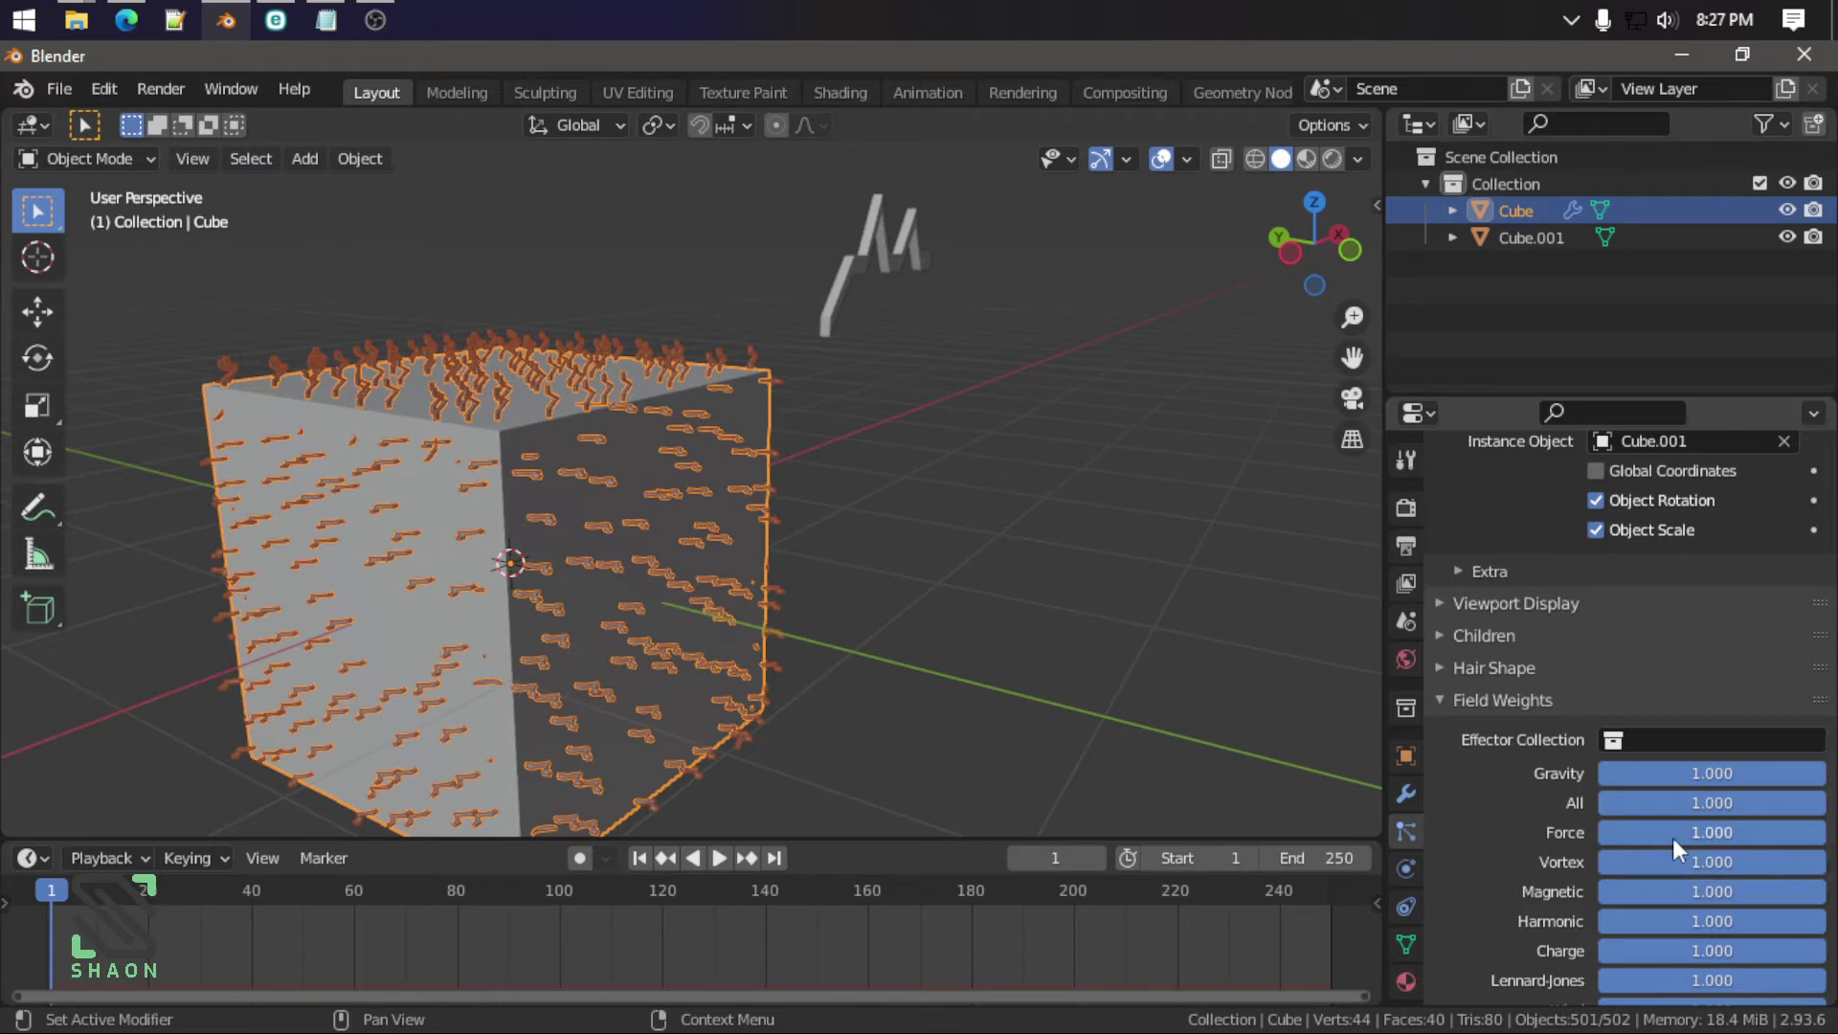
scroll(1649, 688, "up", 10)
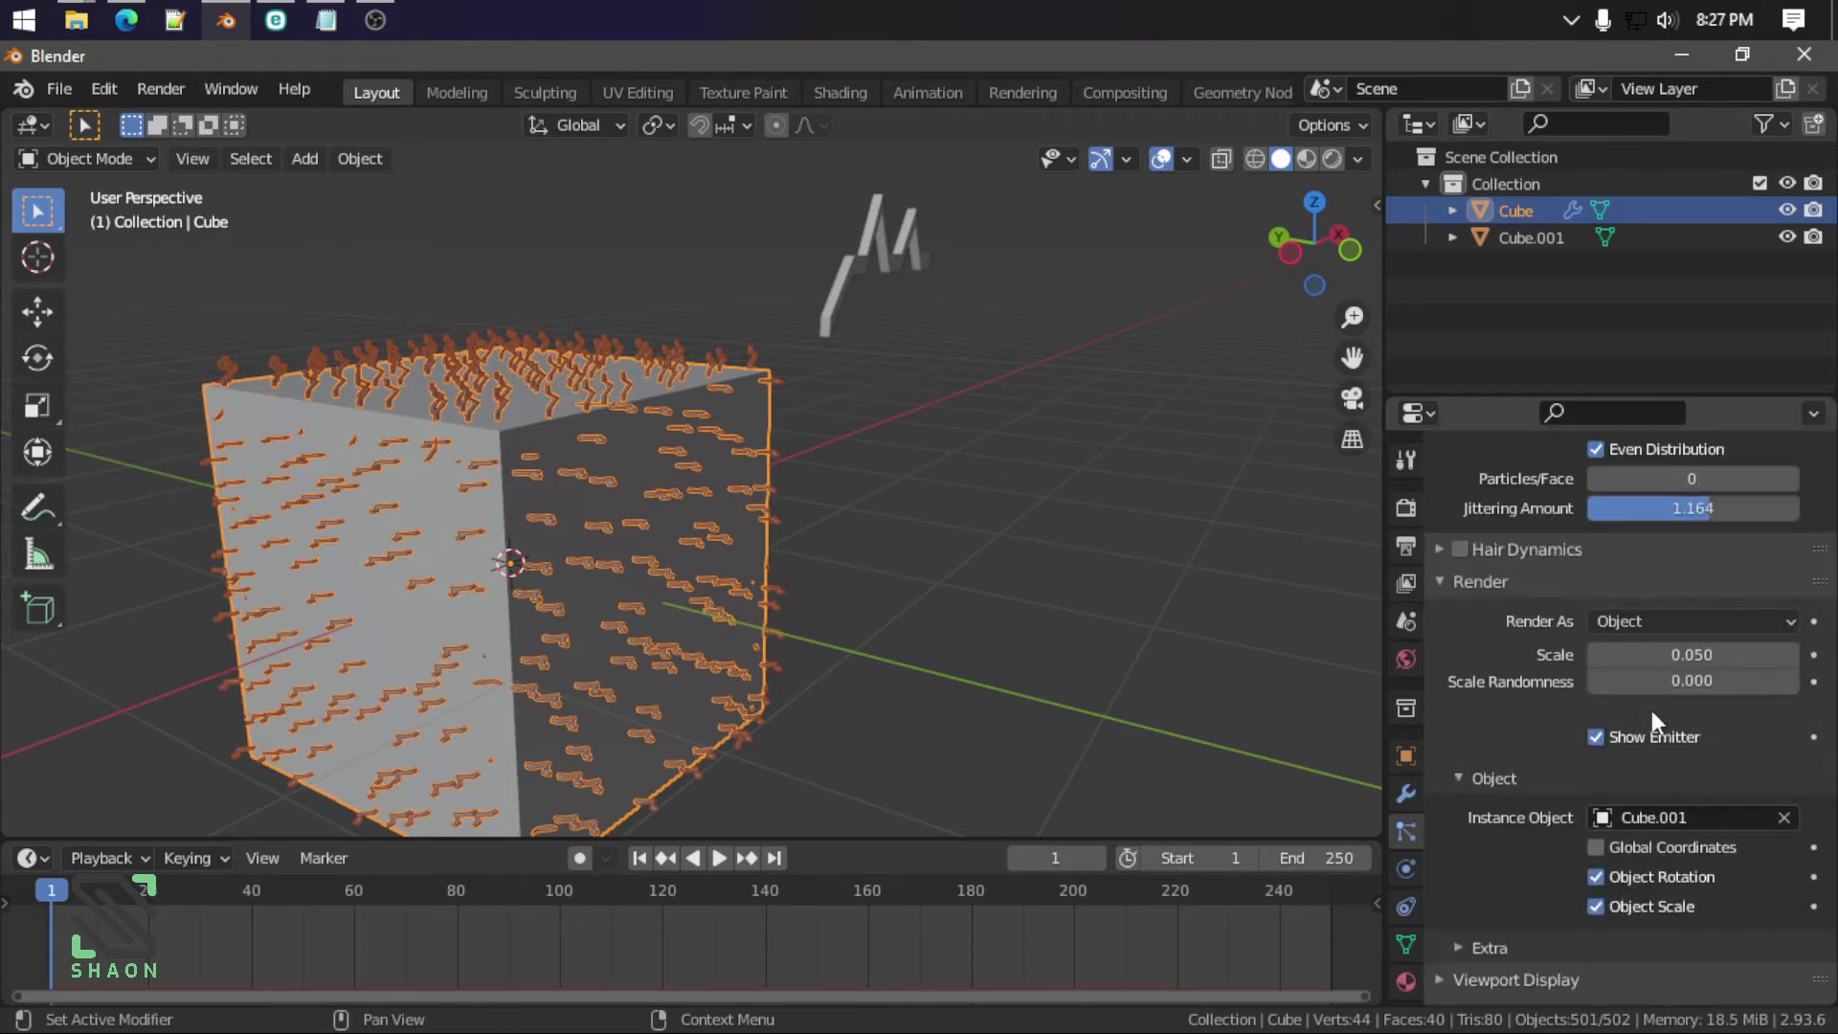
scroll(1023, 592, "up", 6)
scroll(1019, 572, "down", 10)
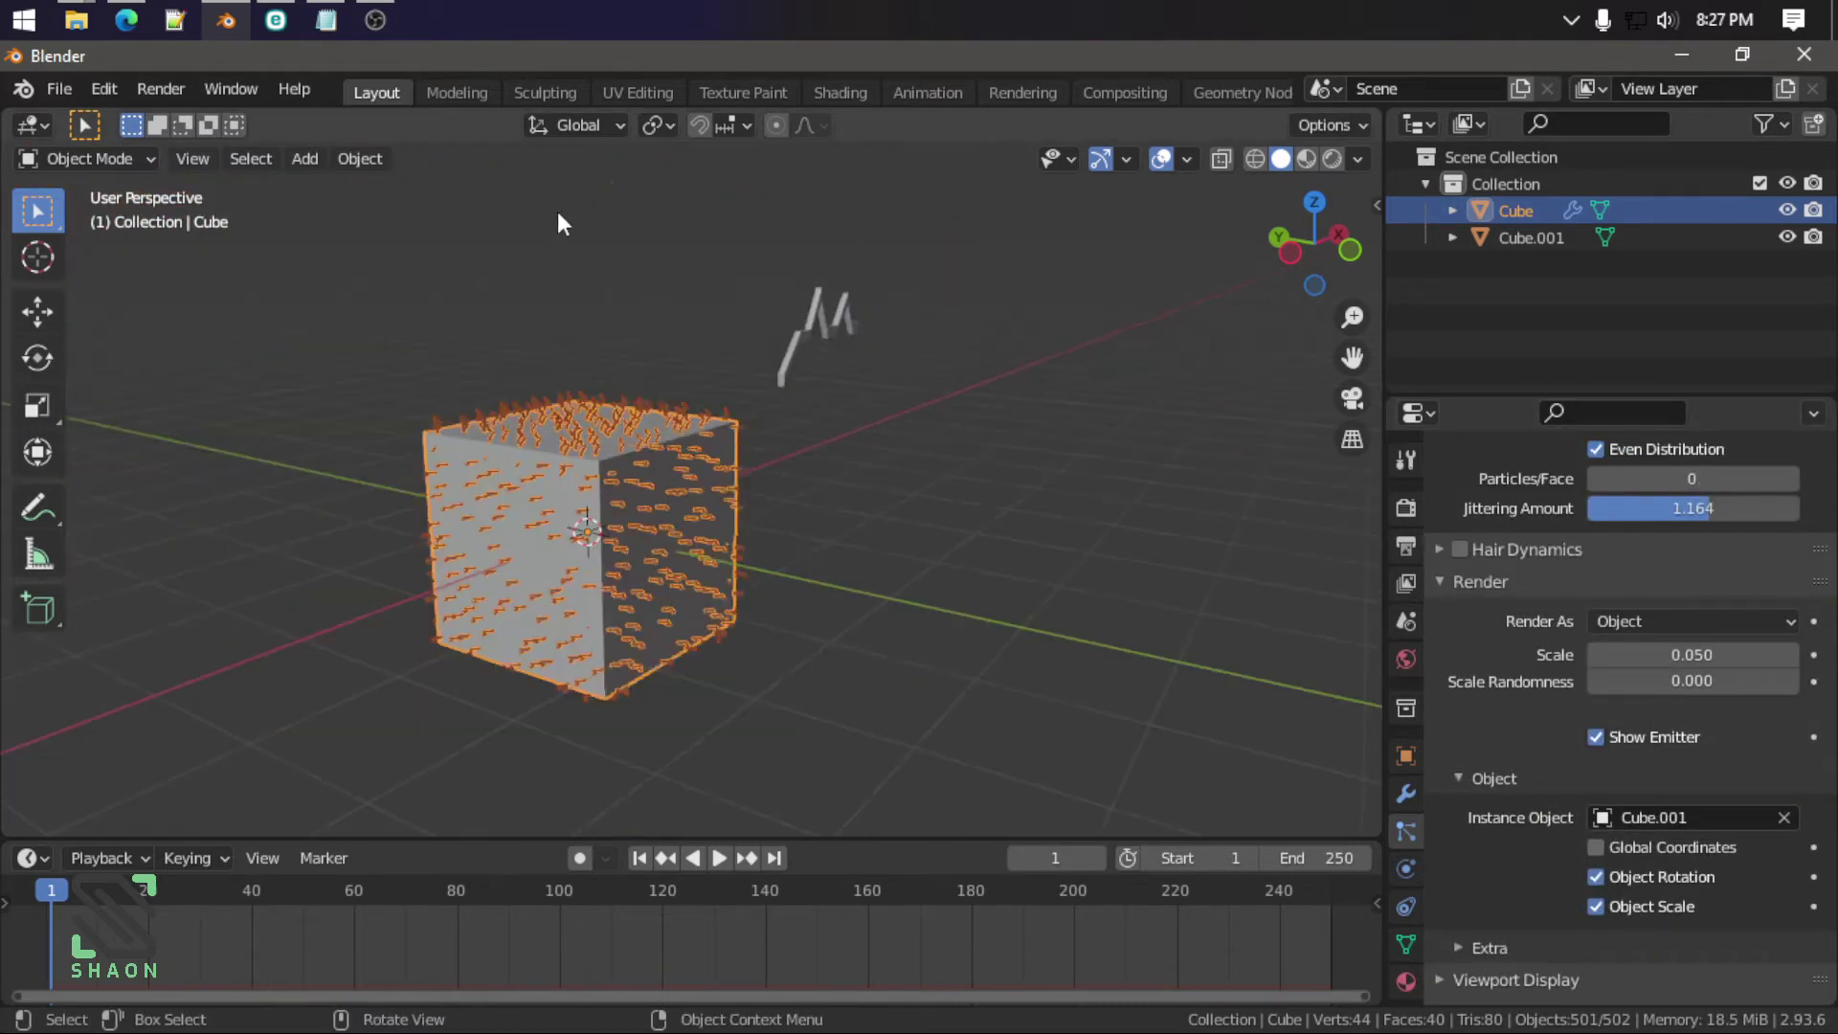
Step: Select both the cube and Cube.001 and delete them
key("a")
key("x")
left_click(837, 584)
Step: Add a mesh circle and enter Edit Mode in front view
middle_click_drag(853, 607, 647, 622)
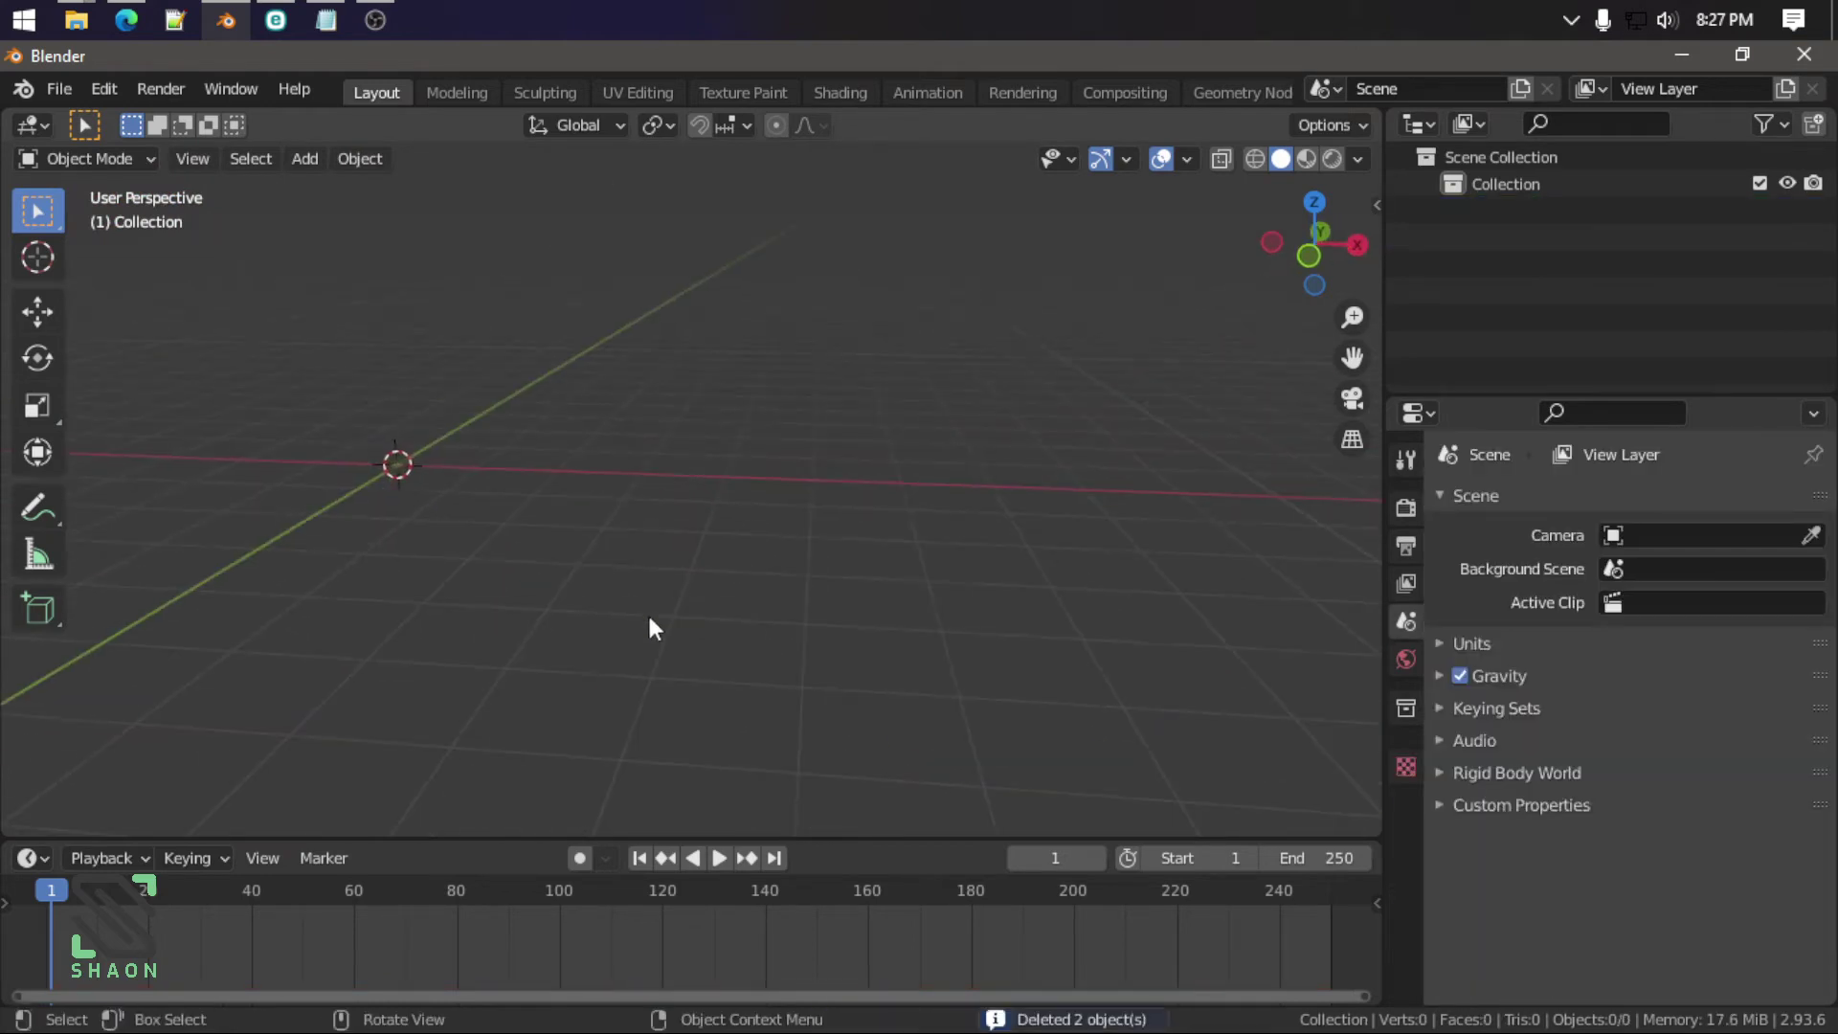
key("KP_1")
middle_click_drag(488, 528, 827, 606, "shift")
key("shift+a")
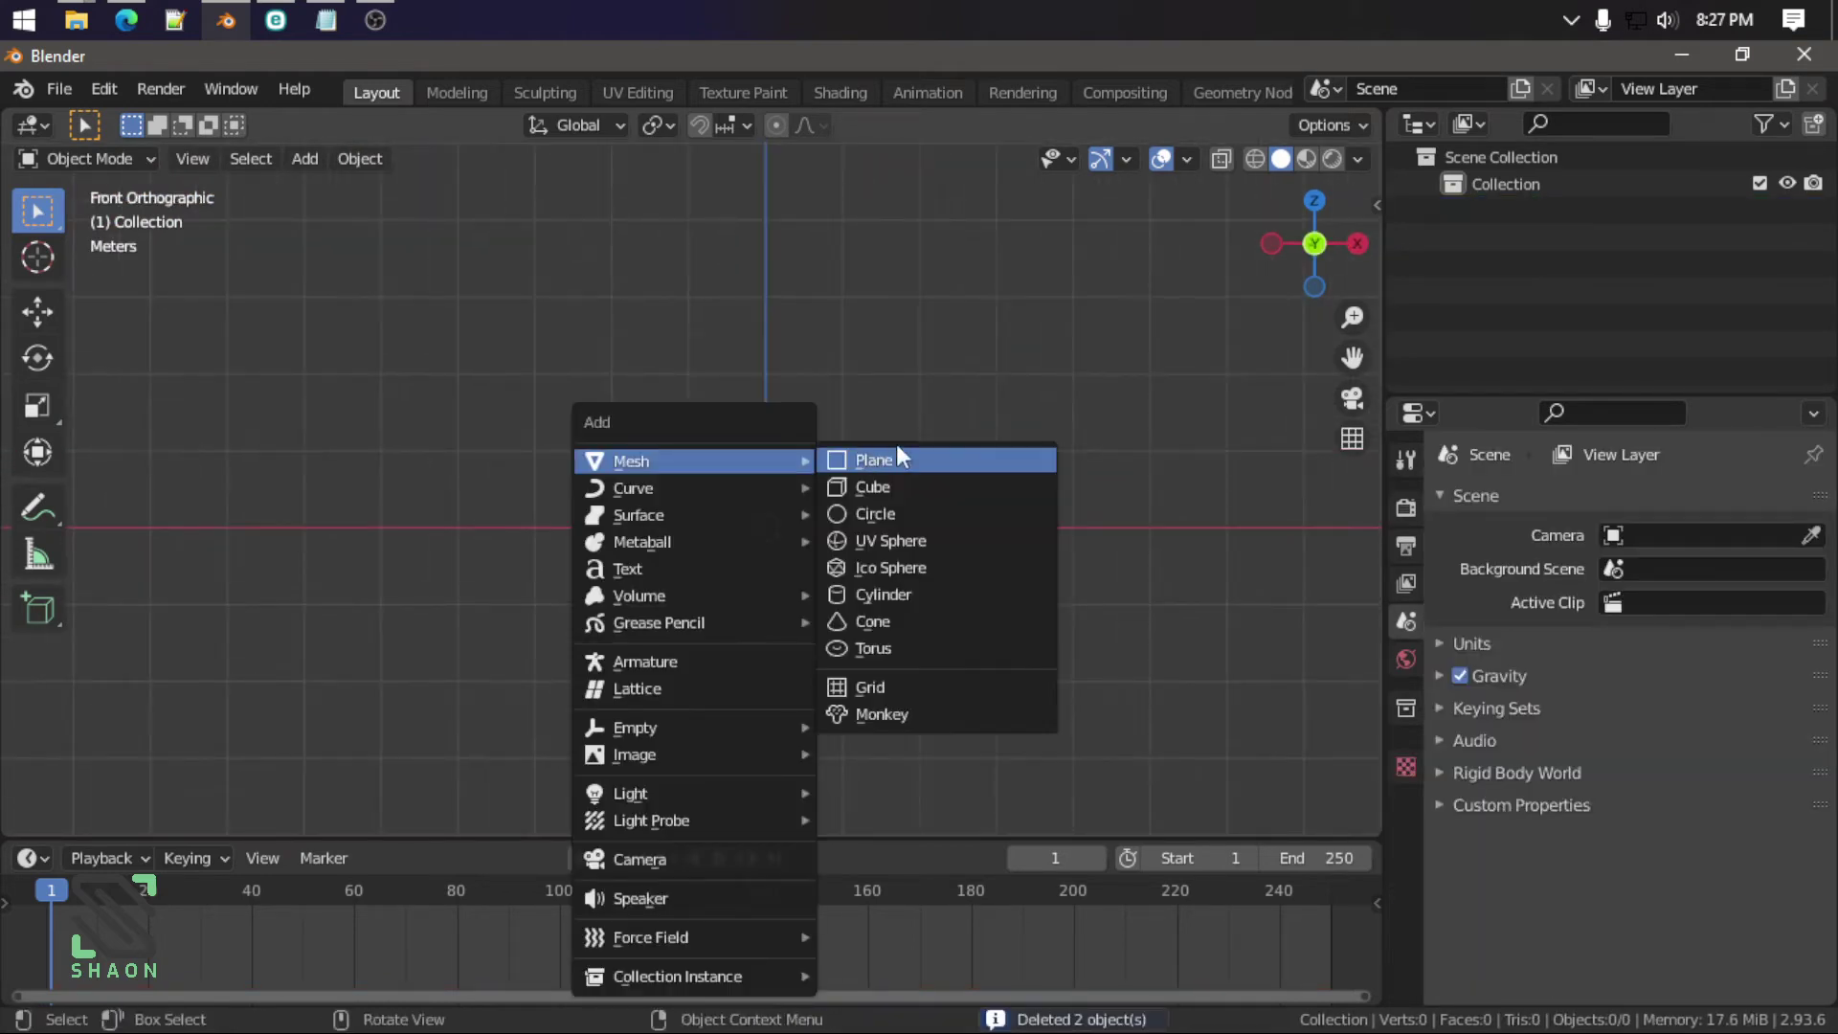
left_click(890, 513)
middle_click_drag(834, 484, 895, 574)
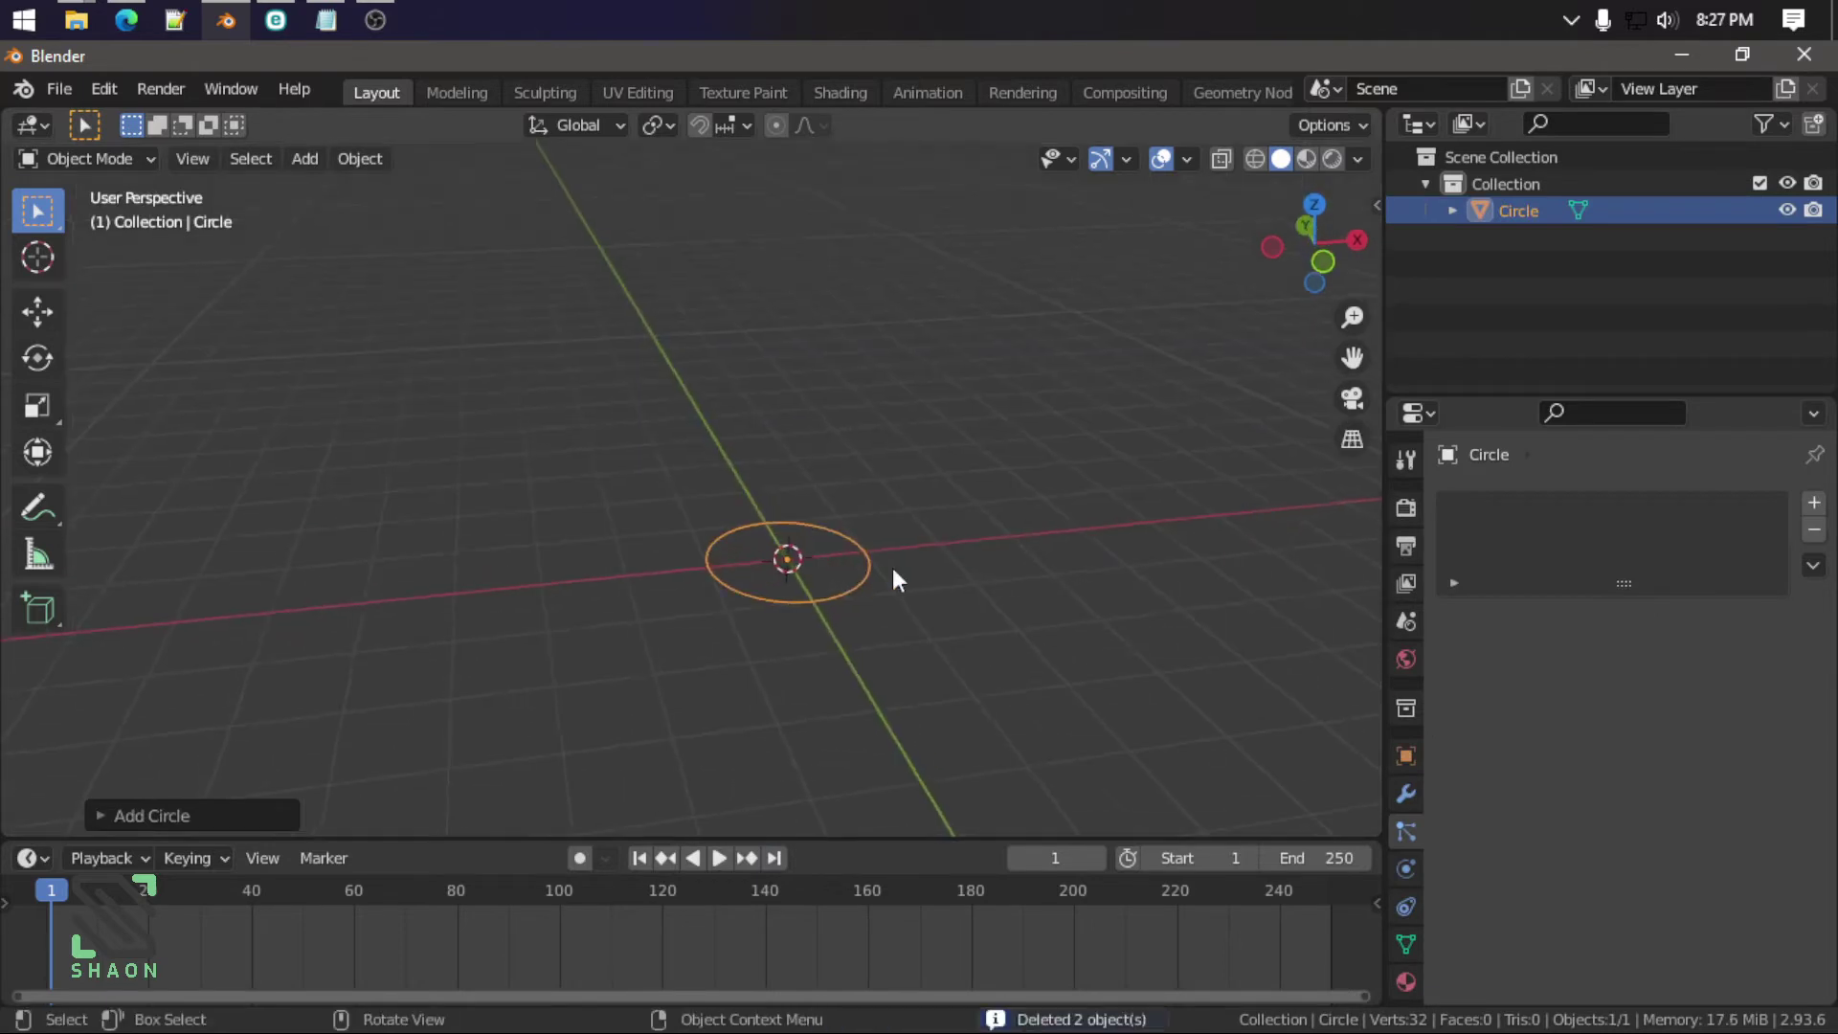
key("Tab")
key("KP_1")
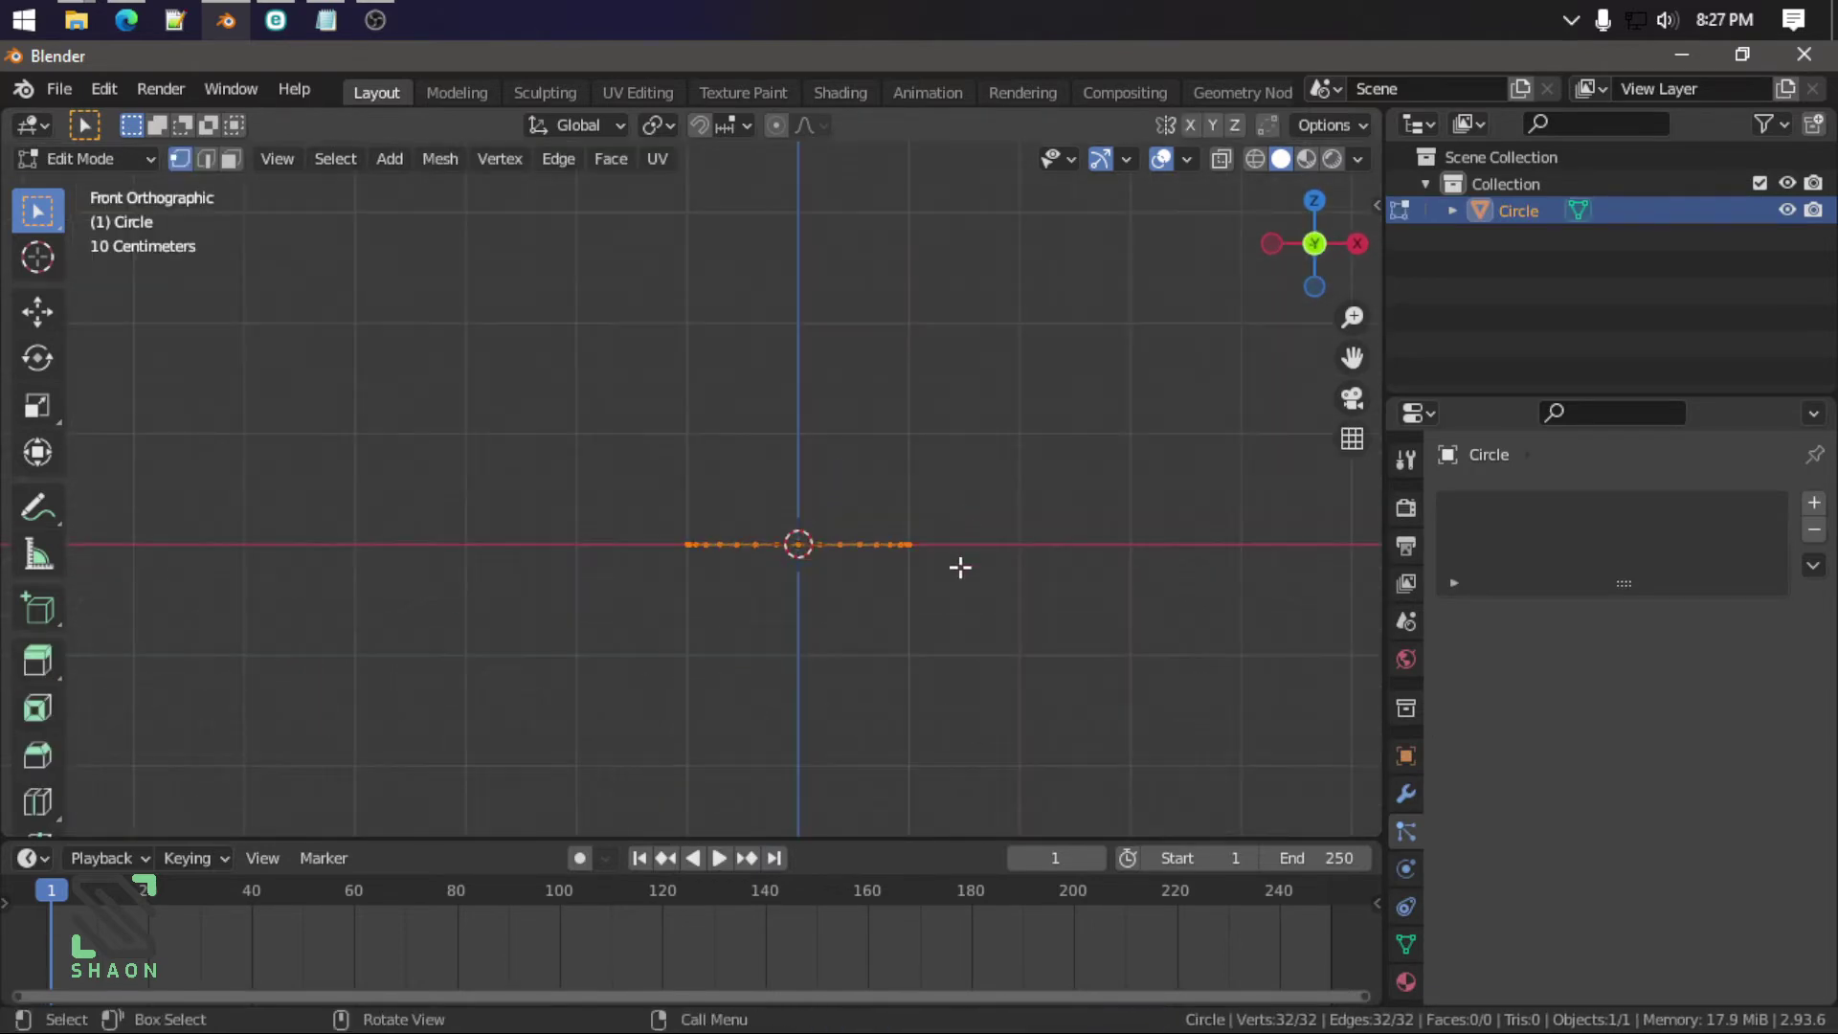
Step: Extrude the circle up into the jar body, then extrude a ring and scale it inward
key("e")
left_click(973, 382)
middle_click_drag(973, 382, 977, 501, "shift")
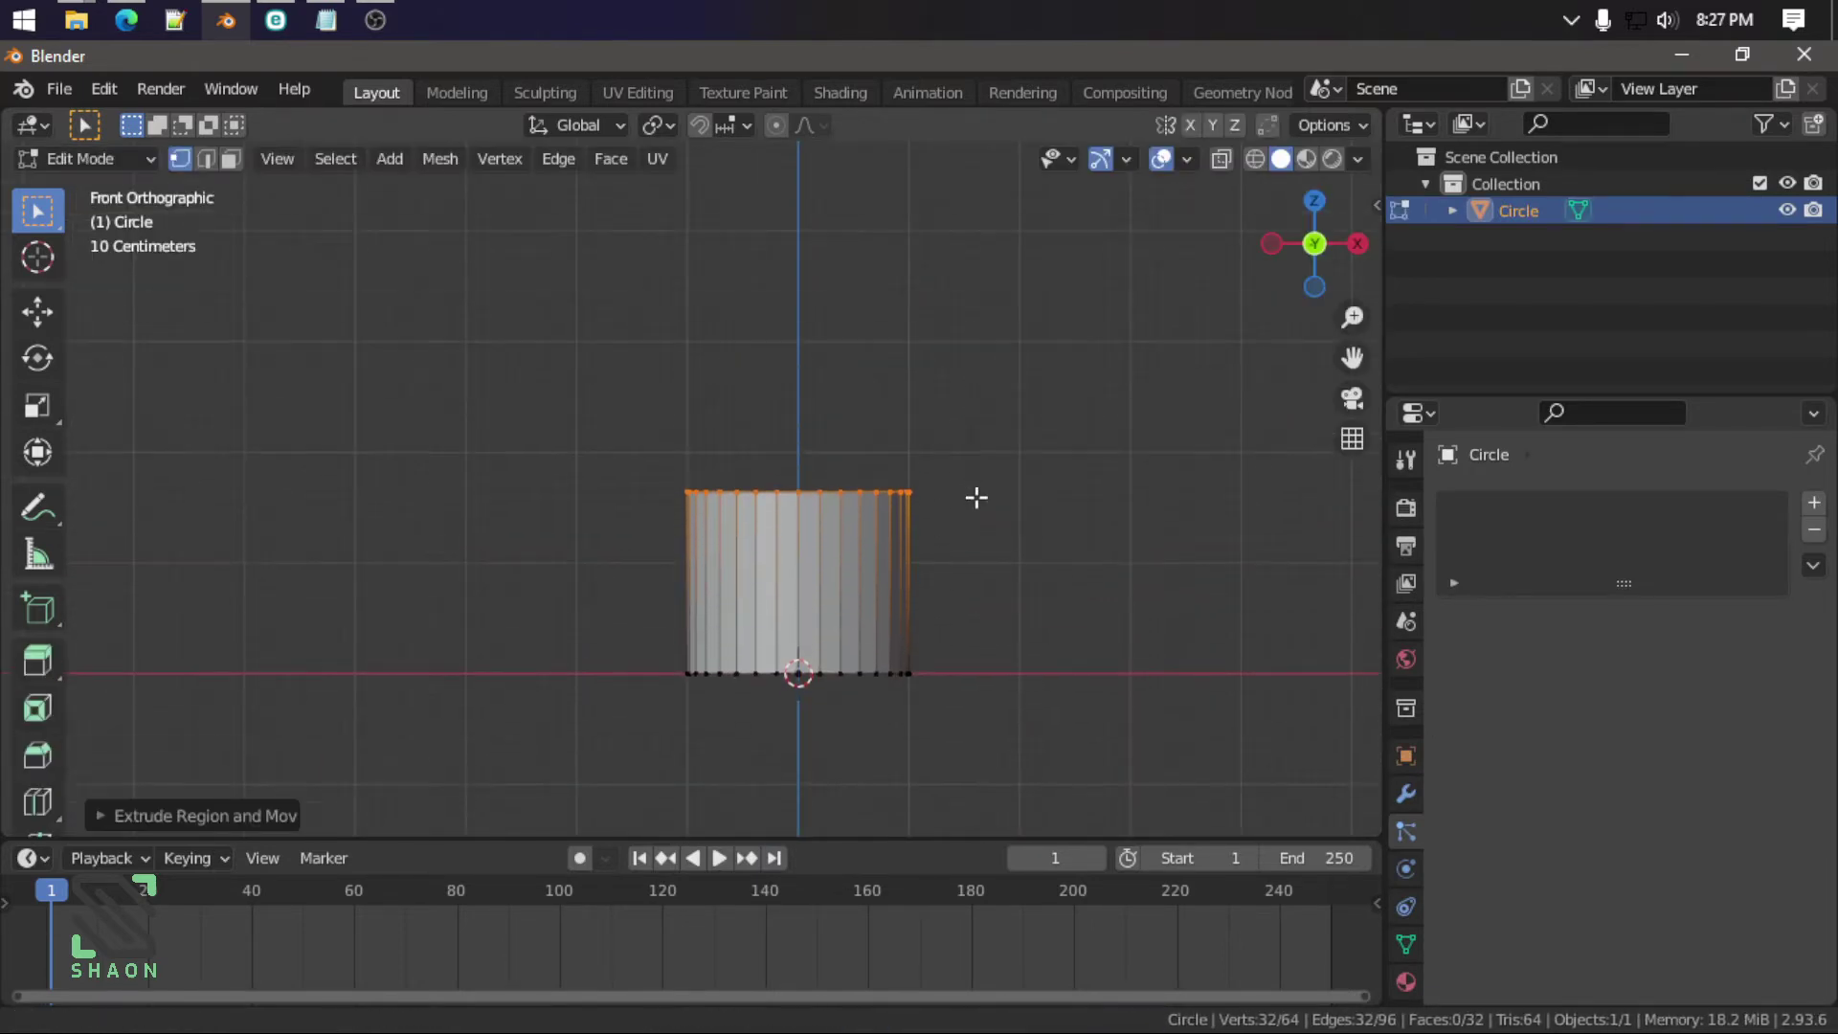
scroll(967, 498, "up", 2)
key("e")
key("z")
left_click(1002, 411)
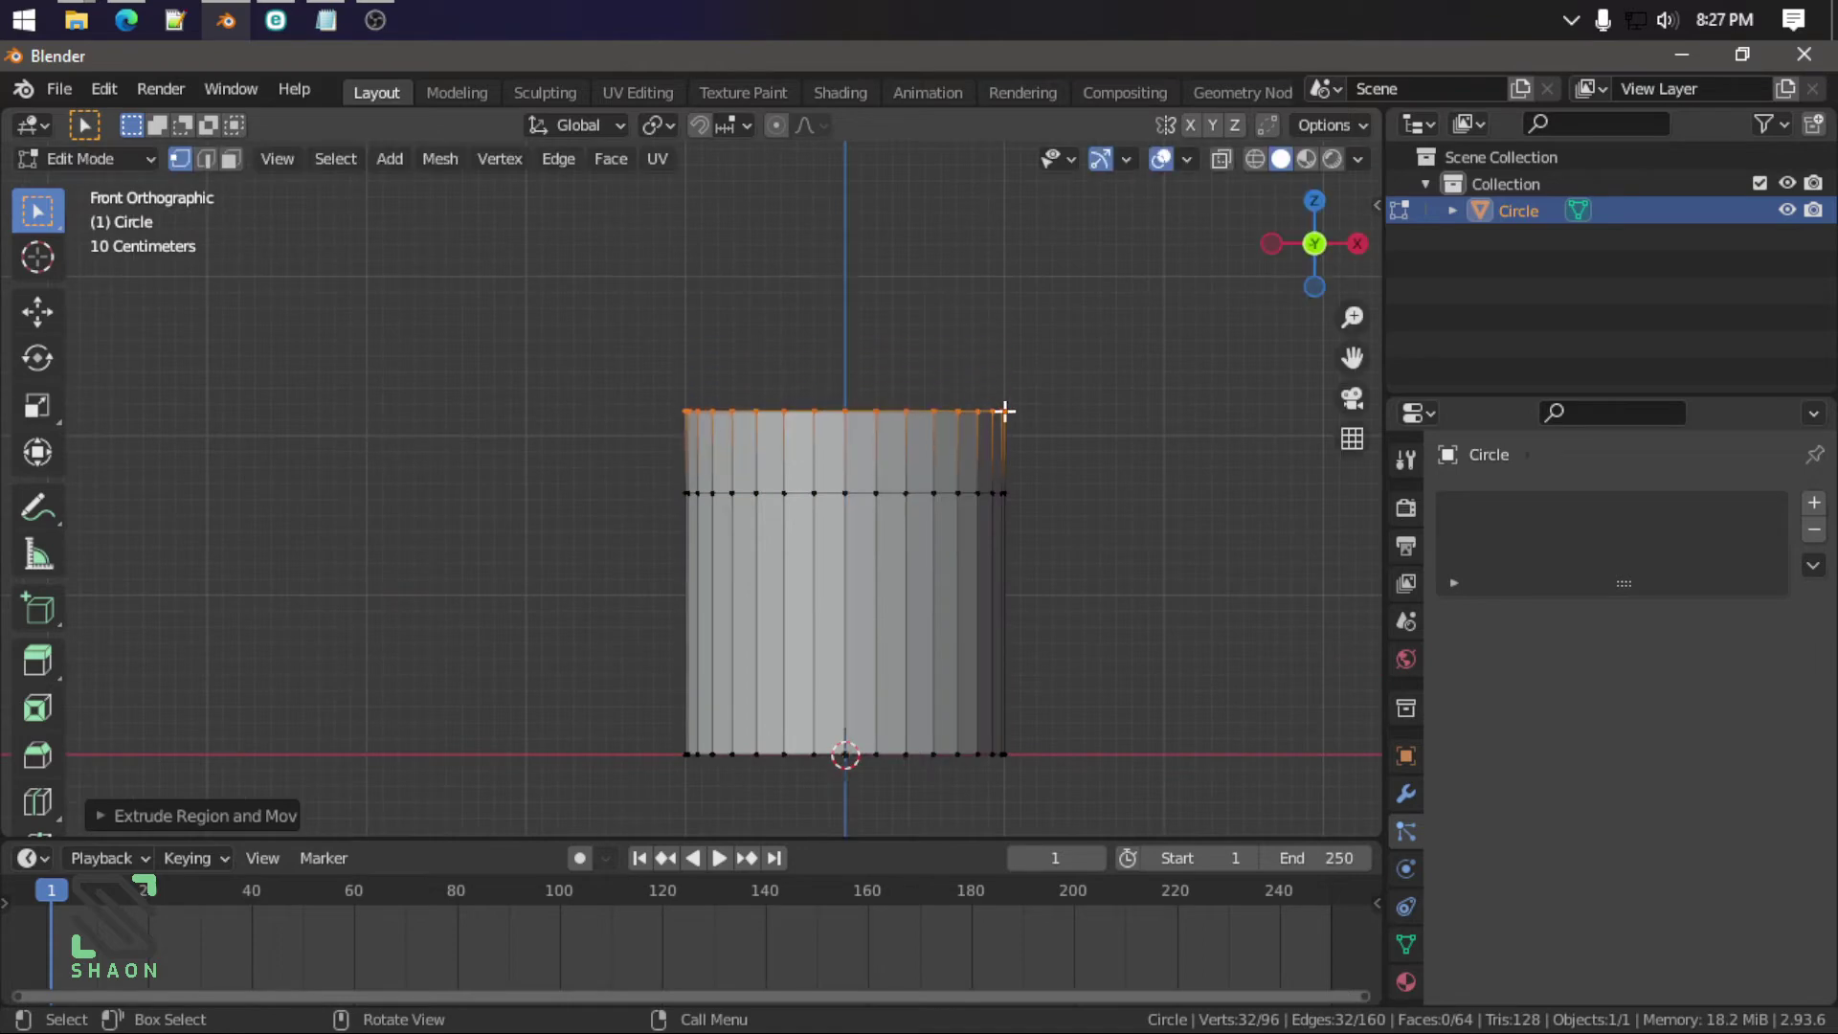
key("s")
left_click(1013, 431)
middle_click_drag(1013, 431, 1013, 497, "shift")
Step: Extrude the neck, flare its top ring outward, and add a short lip band
key("e")
key("z")
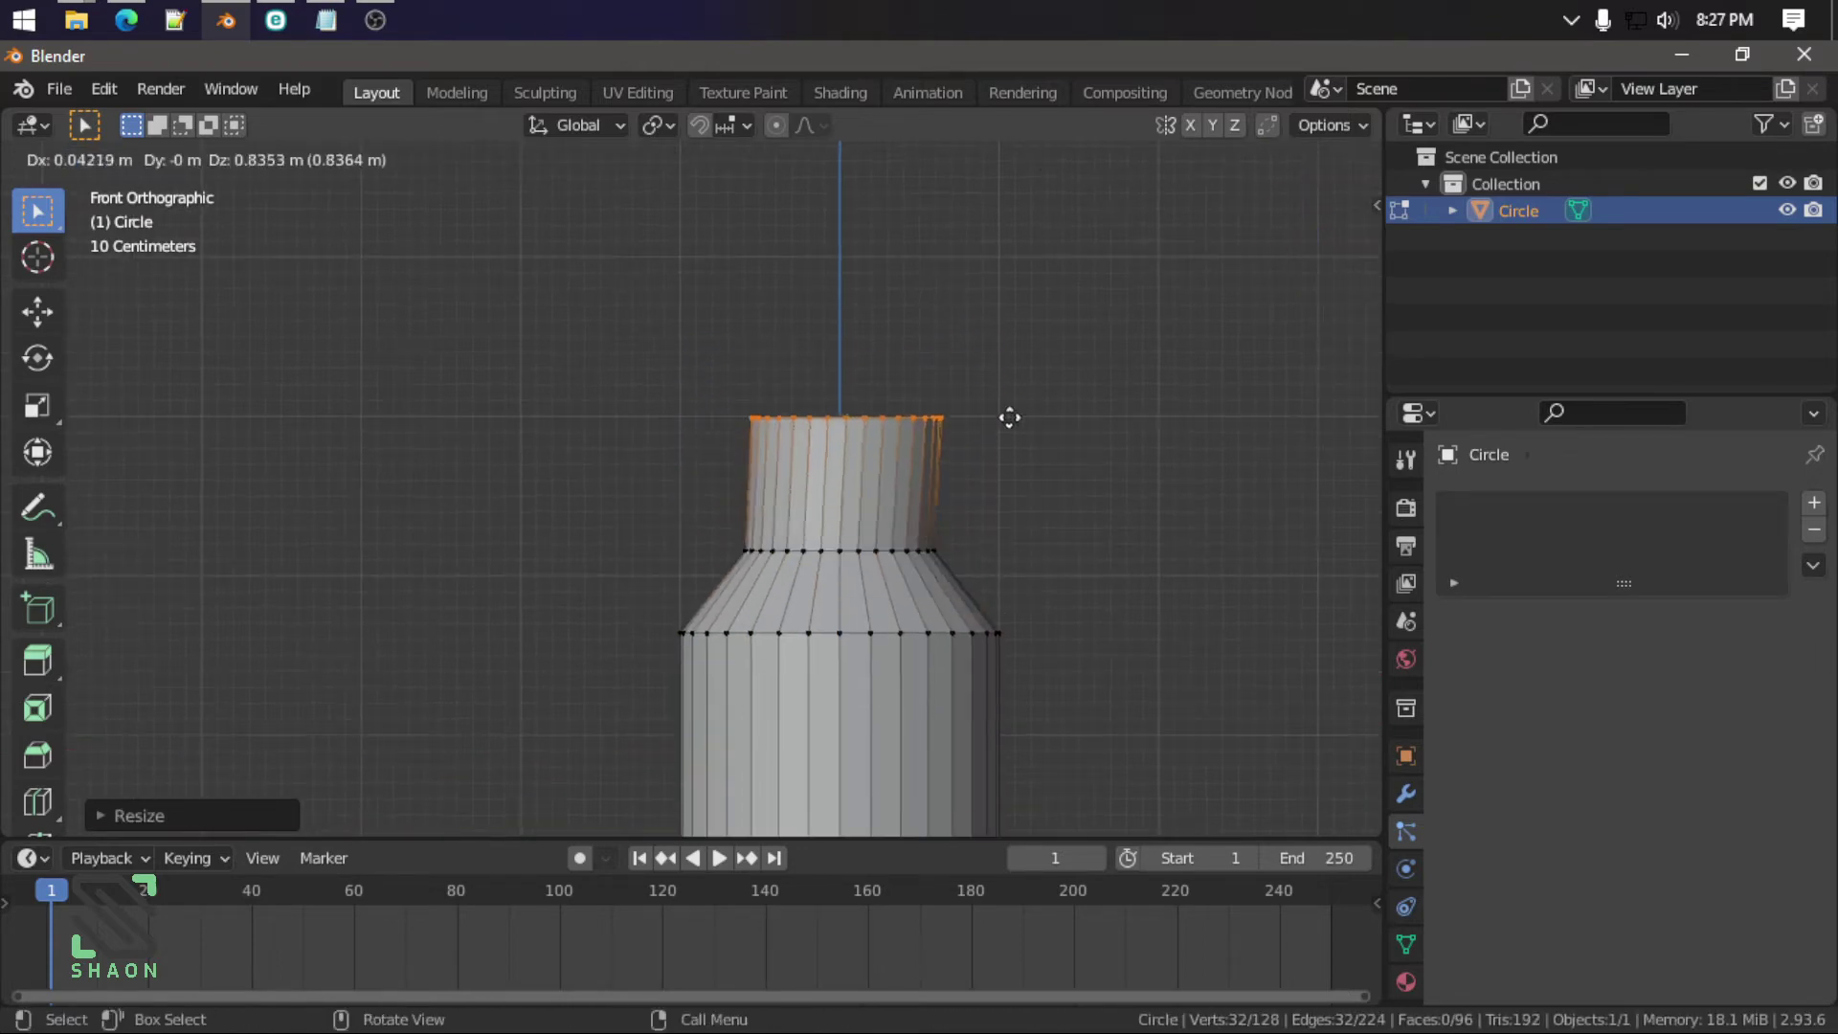
left_click(1015, 488)
key("s")
left_click(1009, 616)
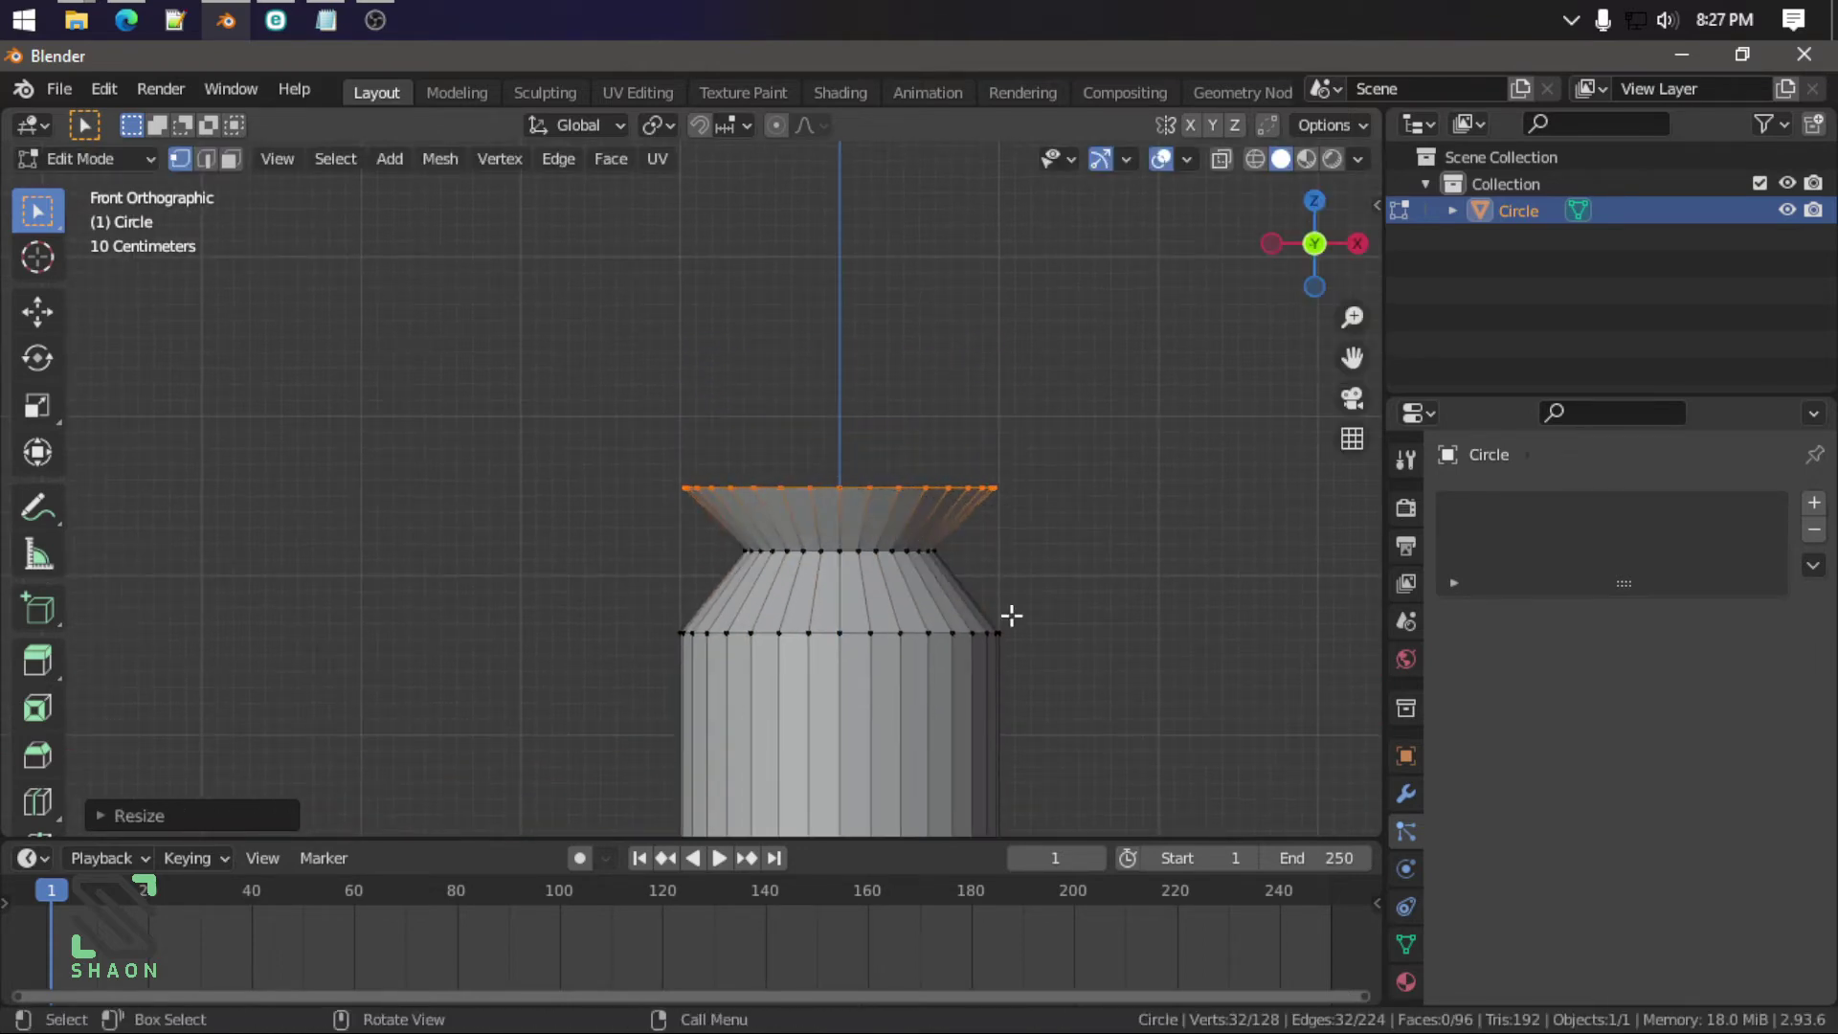
middle_click_drag(1009, 615, 847, 645, "shift")
mouse_move(925, 506)
middle_mouse_down("shift")
mouse_move(1006, 476)
mouse_move(990, 599)
middle_mouse_up("shift")
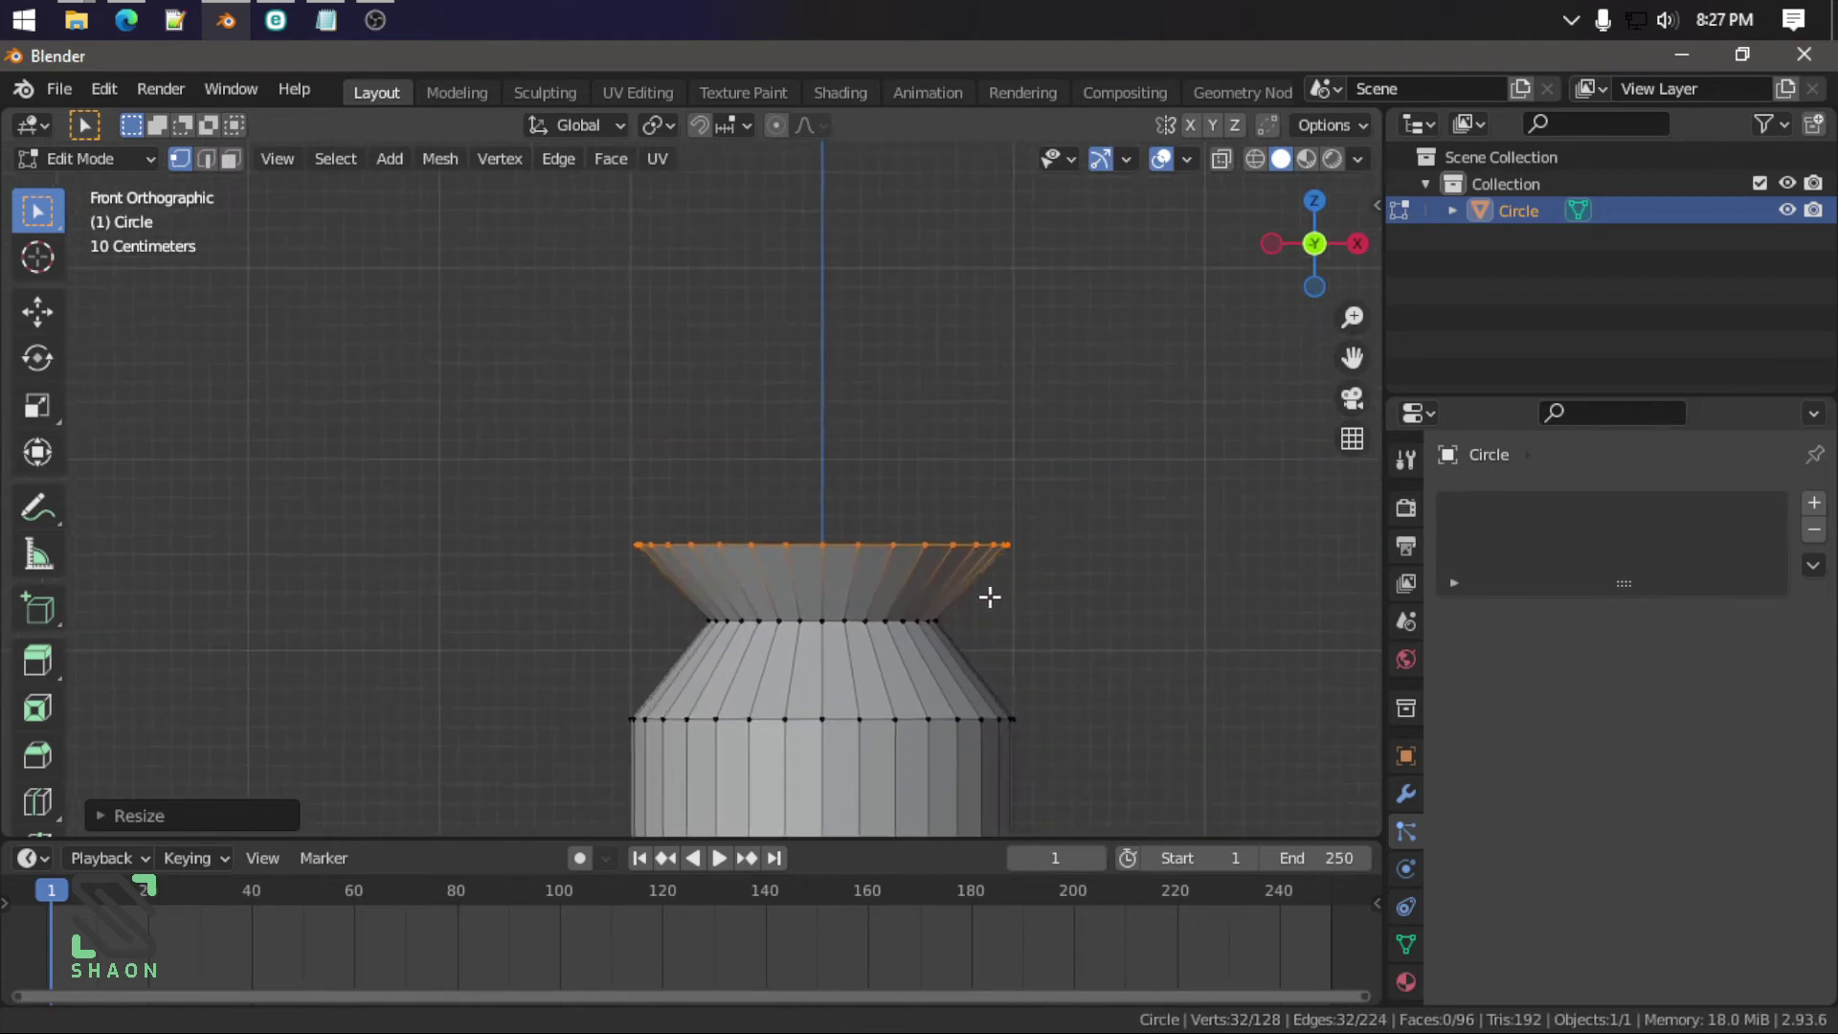
key("e")
key("z")
left_click(1046, 524)
mouse_move(1046, 524)
middle_mouse_down()
mouse_move(1158, 607)
mouse_move(985, 451)
middle_mouse_up()
Step: Inset the rim, extrude it down into a recess, and cap it with a face
key("e")
key("s")
left_click(1105, 636)
key("e")
key("z")
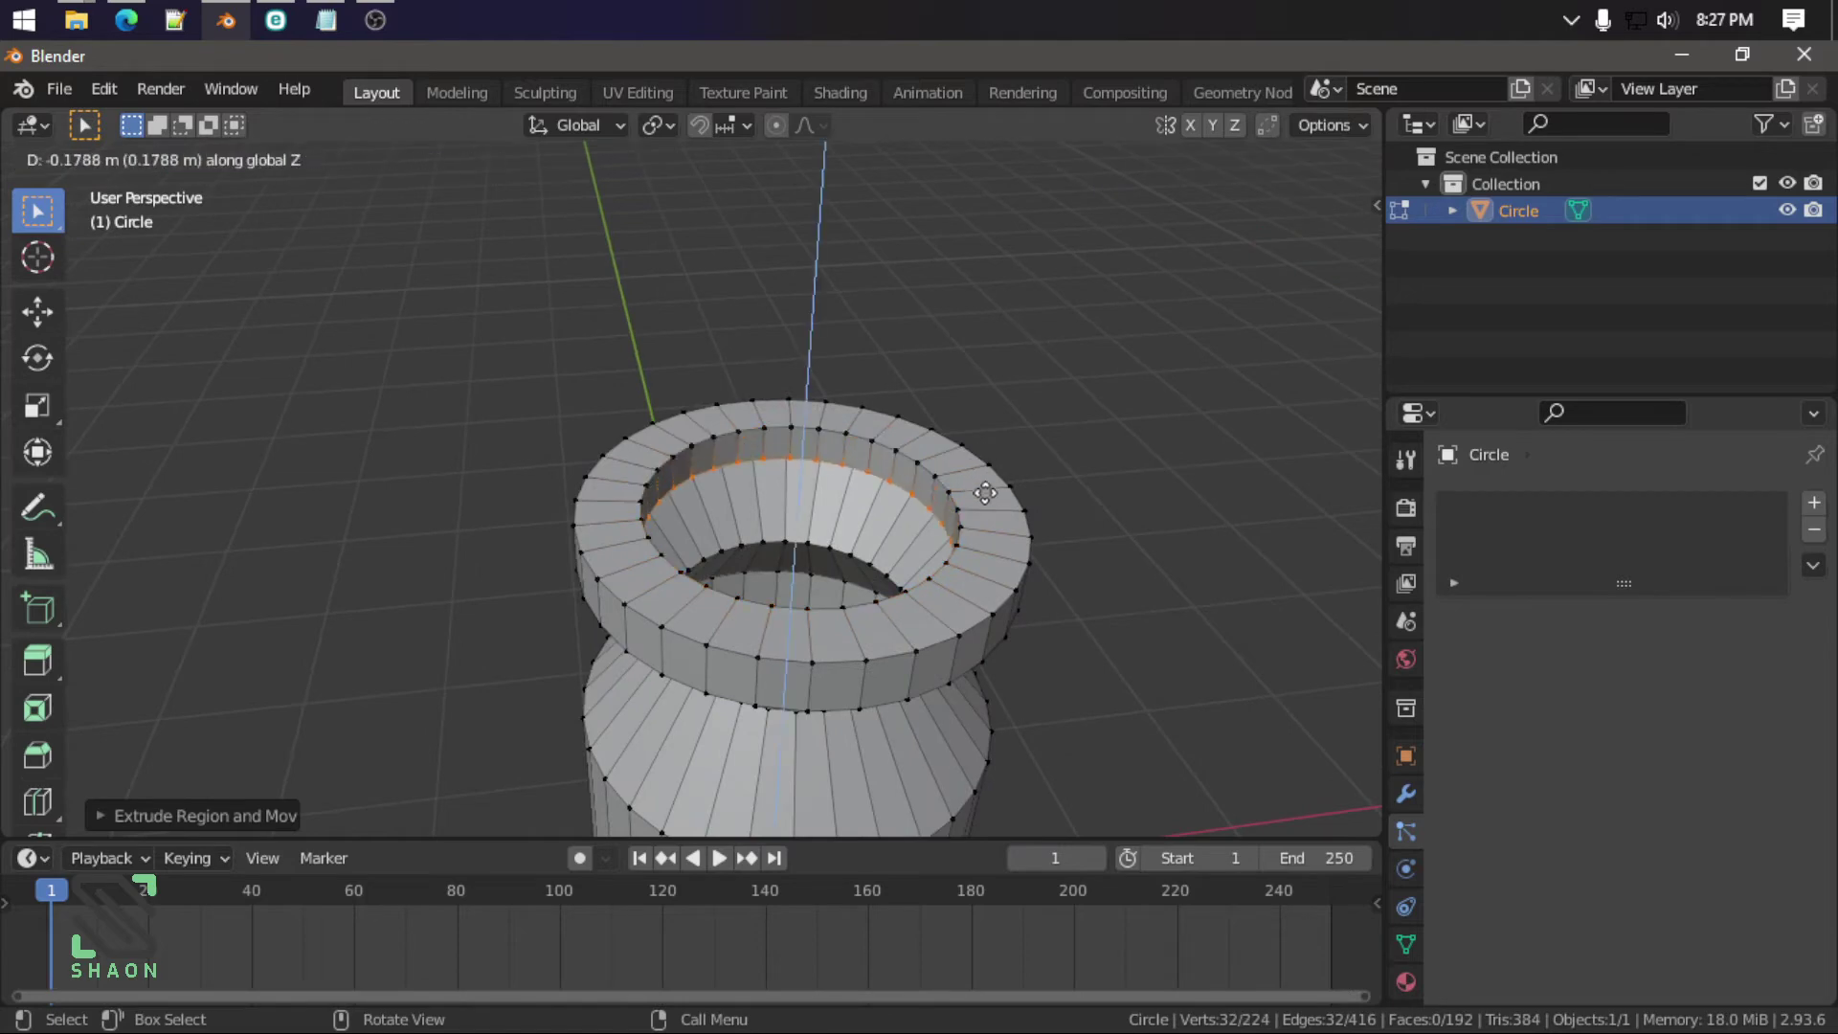
left_click(1092, 542)
key("f")
Step: Inspect the jar's base in Object Mode, then return to Edit Mode with nothing selected
key("Tab")
scroll(1061, 561, "down", 3)
mouse_move(1061, 561)
middle_mouse_down()
mouse_move(902, 508)
mouse_move(800, 652)
middle_mouse_up()
scroll(820, 565, "up", 3)
middle_click_drag(822, 574, 925, 528)
key("Tab")
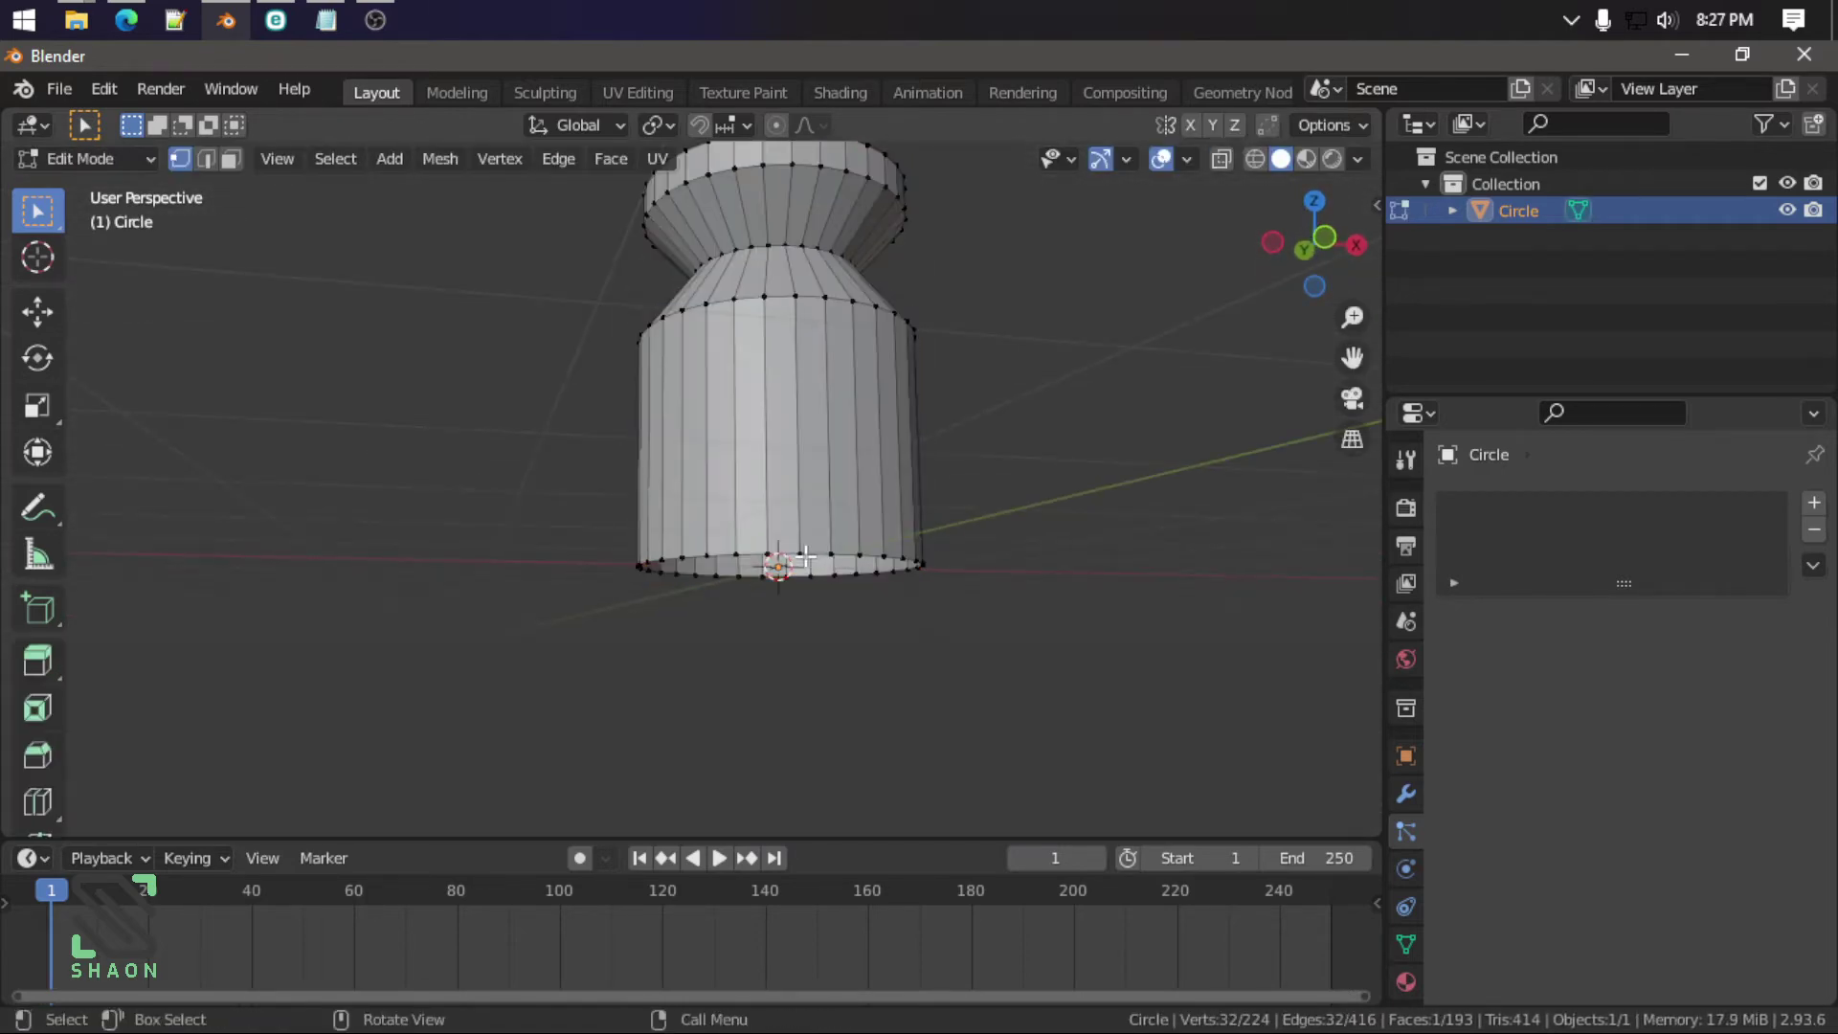
key("alt+a")
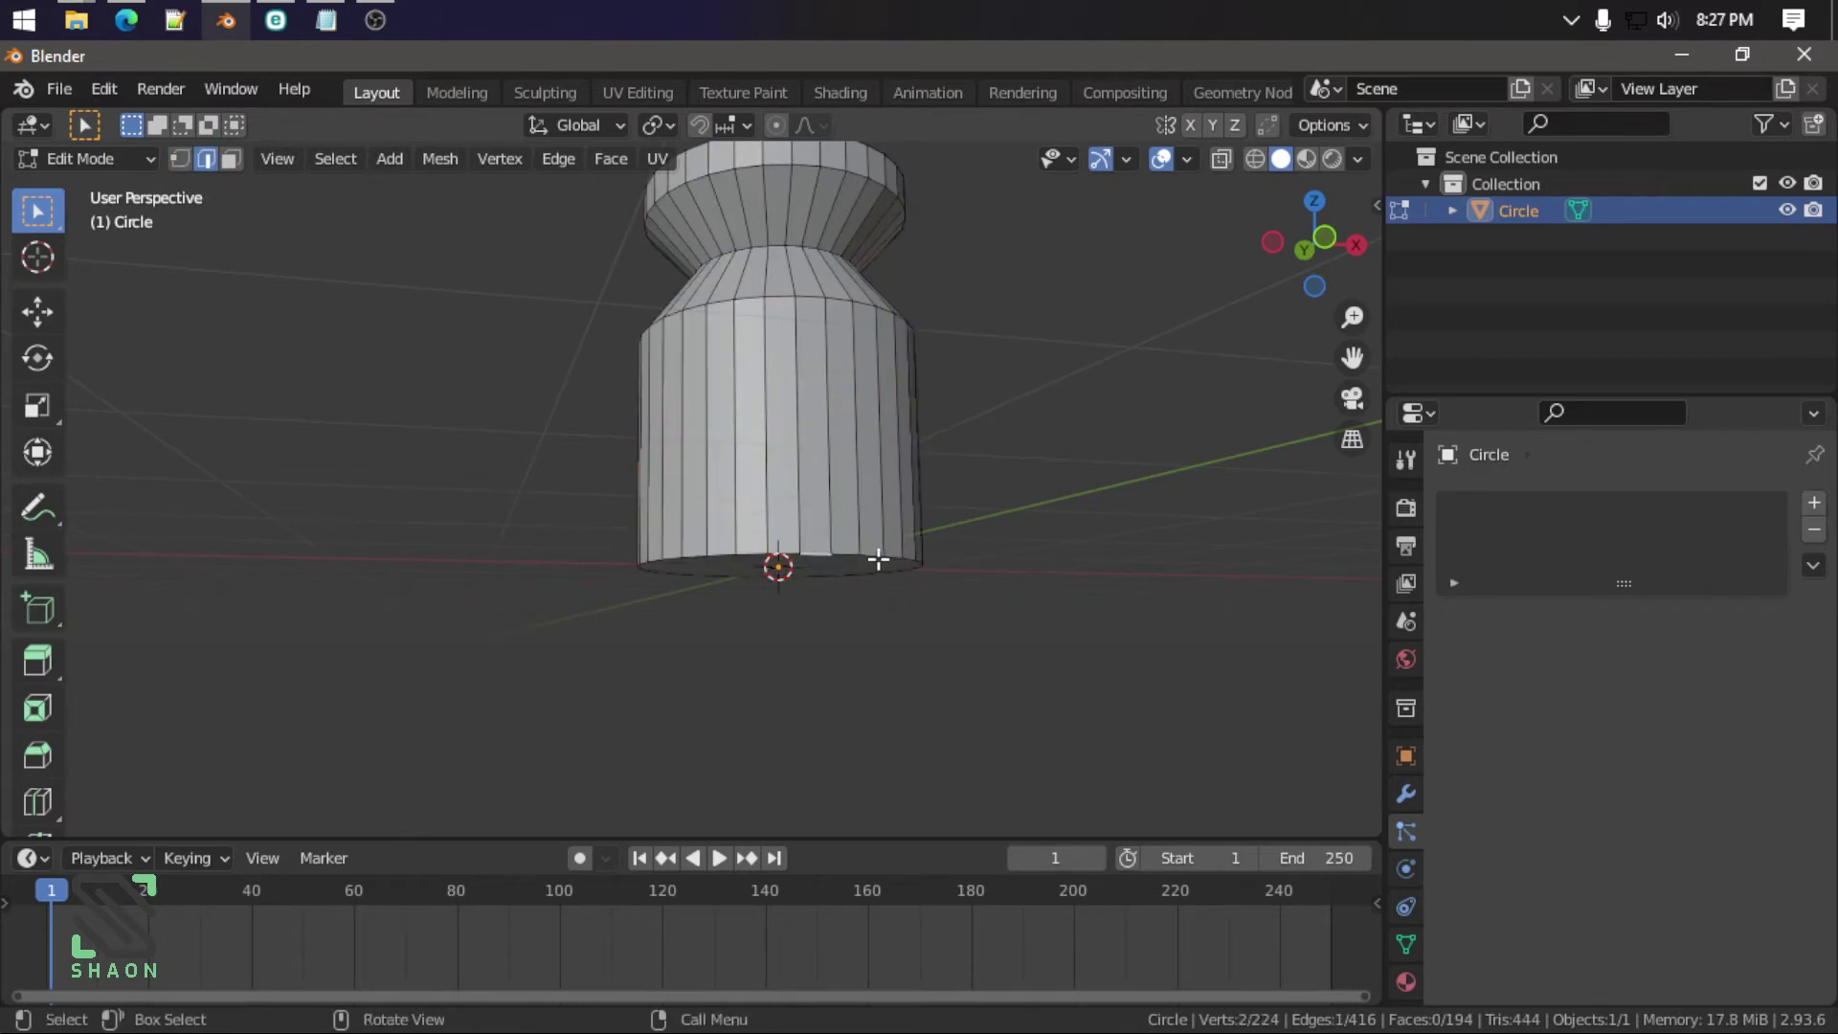
Step: Bevel the jar's bottom edge loop into a rounded edge
left_click(851, 559, "alt")
right_click(851, 559)
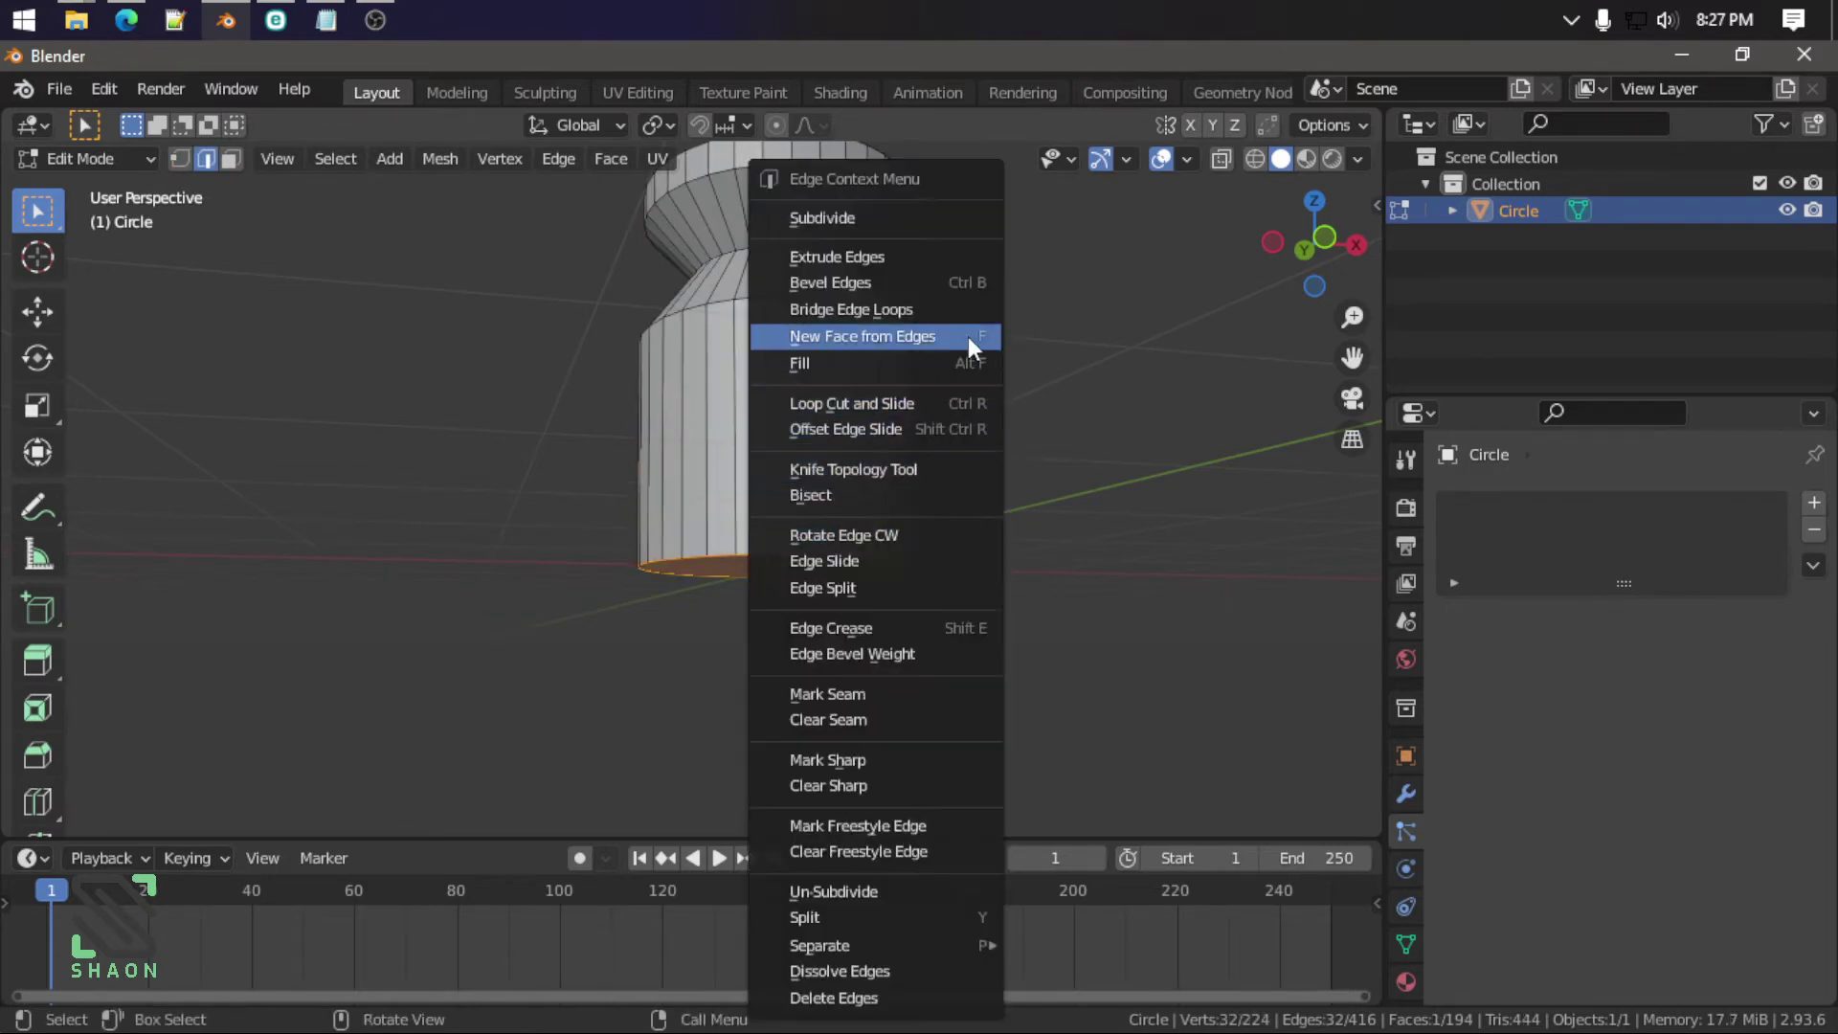
left_click(967, 278)
scroll(1006, 259, "up", 3)
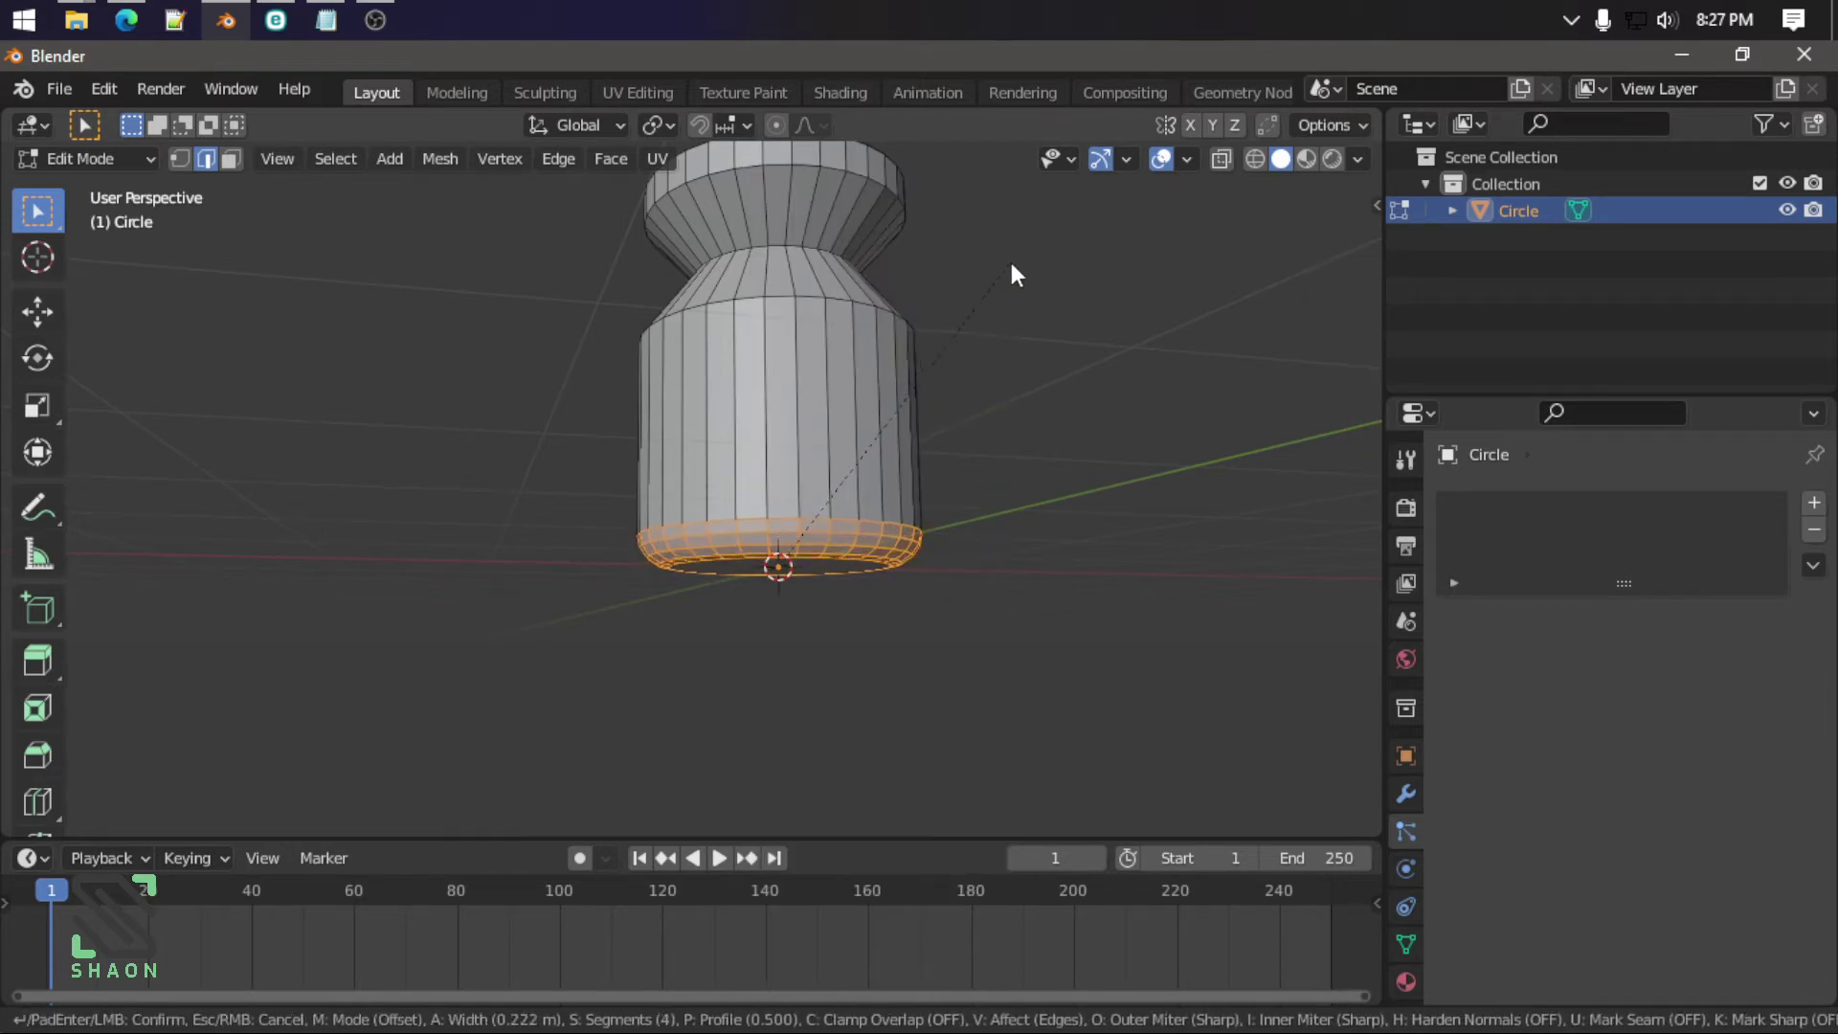
left_click(1026, 250)
key("Tab")
middle_click_drag(972, 329, 915, 515)
scroll(915, 515, "down", 3)
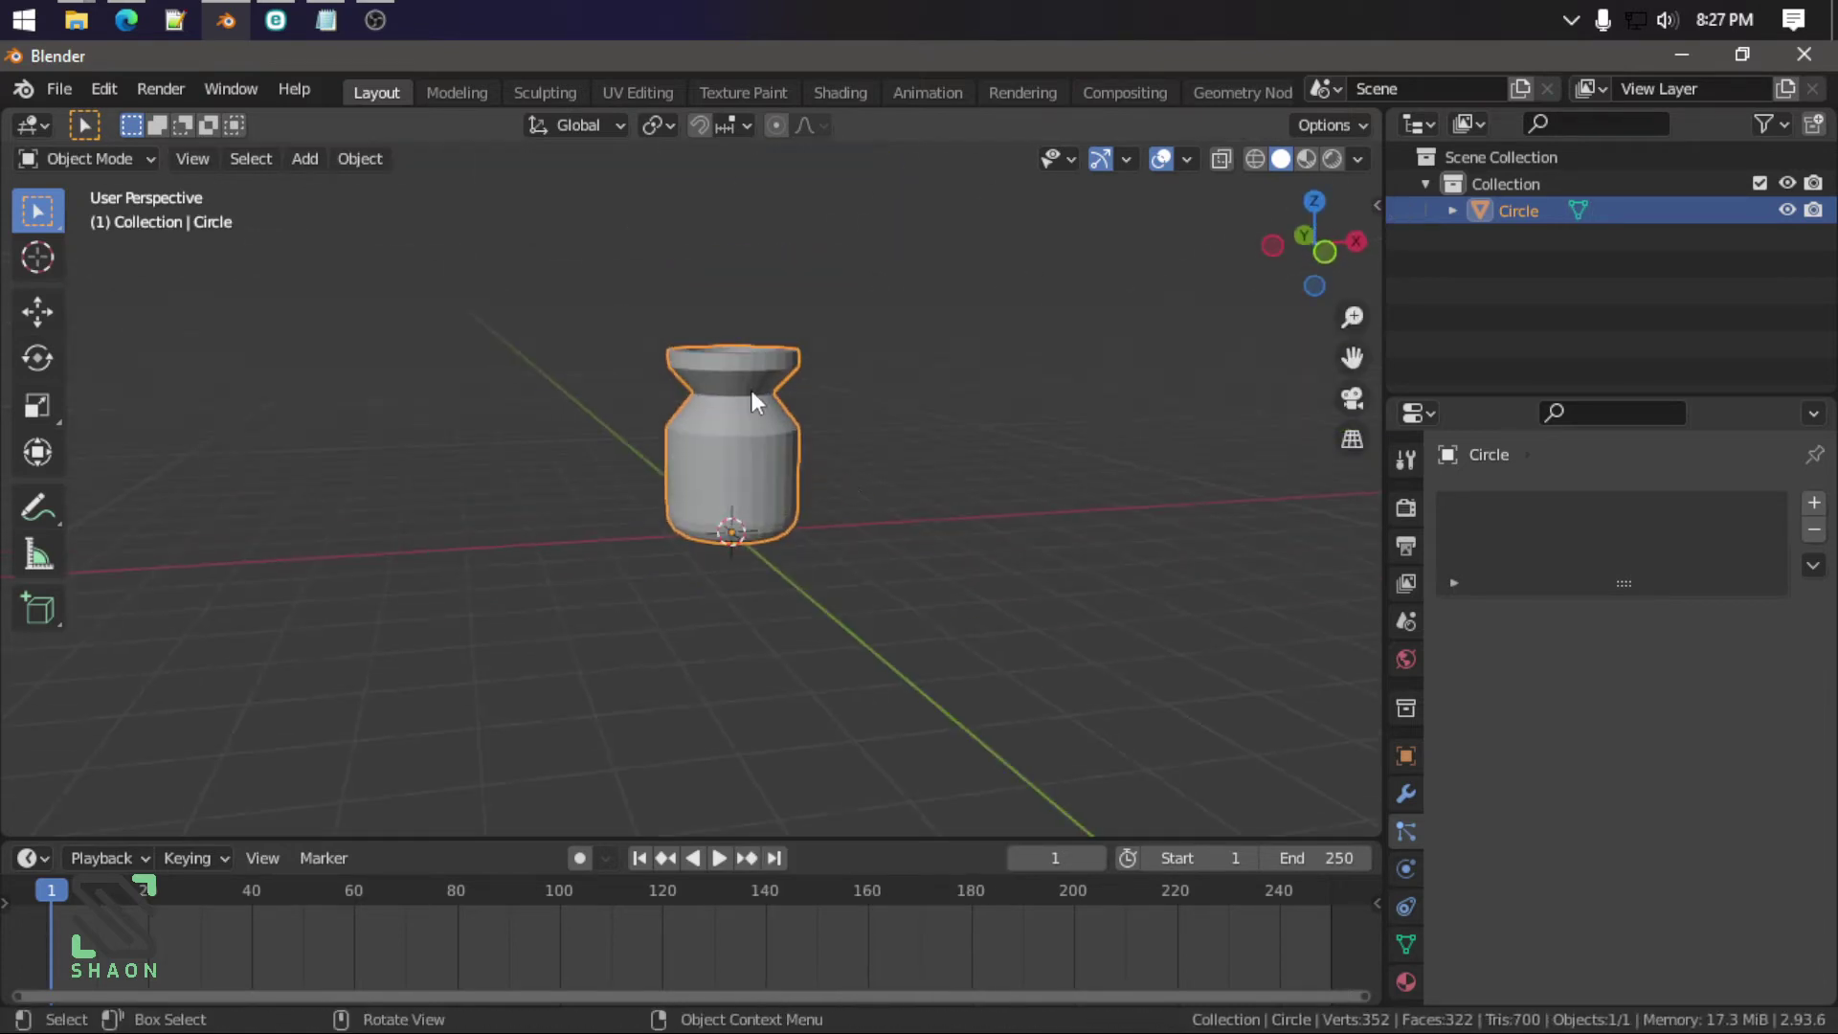
mouse_move(751, 402)
middle_mouse_down()
mouse_move(814, 460)
mouse_move(819, 379)
middle_mouse_up()
scroll(794, 479, "up", 3)
scroll(757, 479, "up", 3)
Step: Bevel the neck edge loop wider and view the jar from the front
key("Tab")
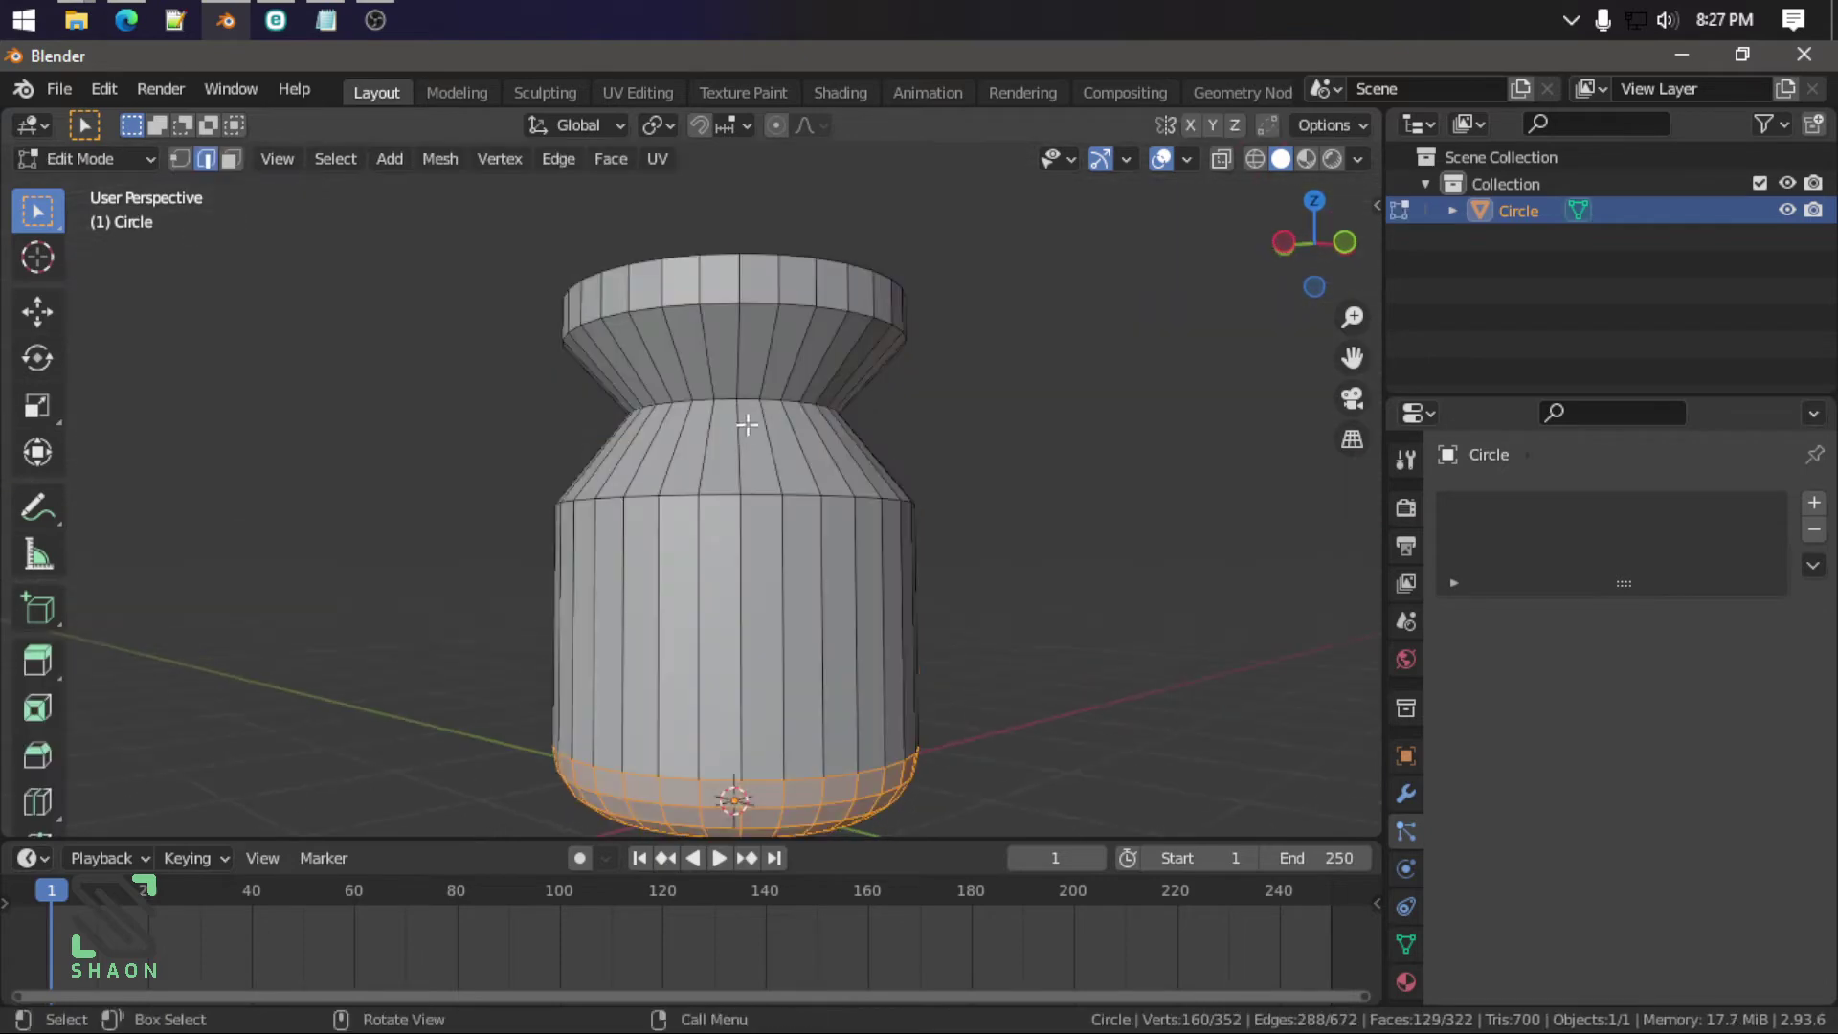
left_click(748, 403, "alt")
key("ctrl+e")
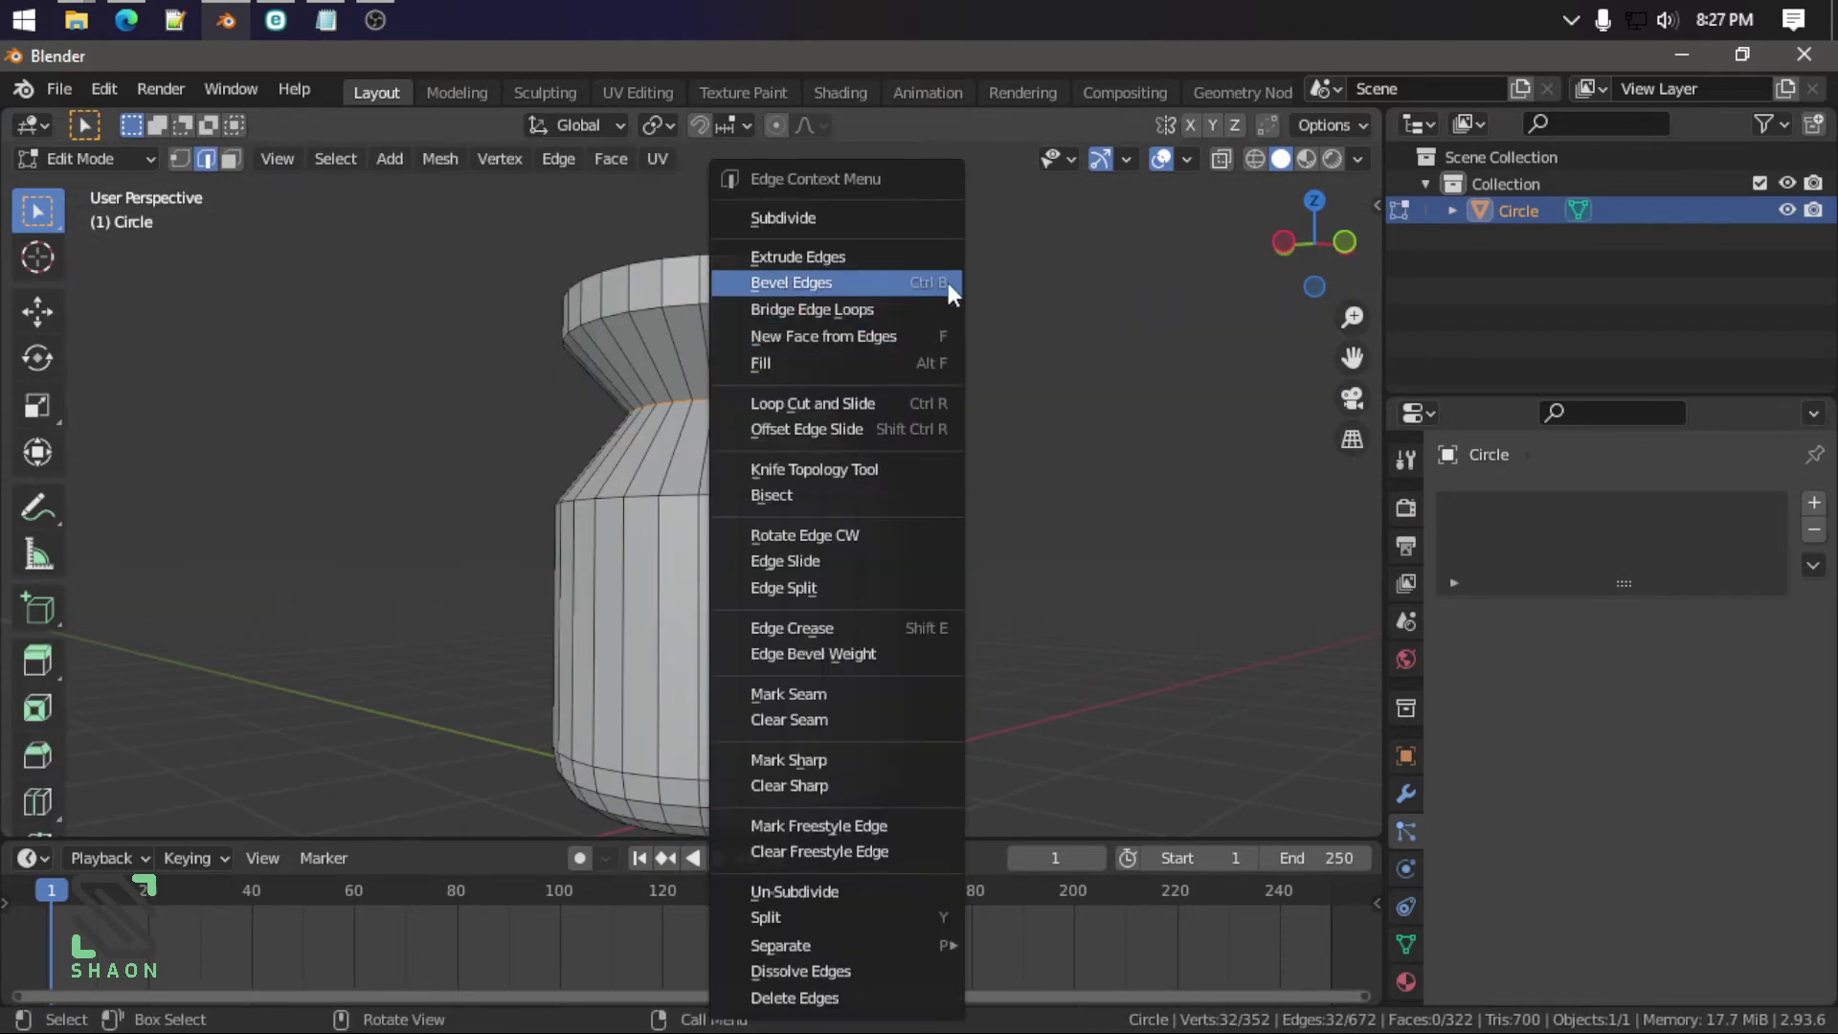
left_click(948, 283)
left_click(1005, 252)
key("Tab")
key("KP_1")
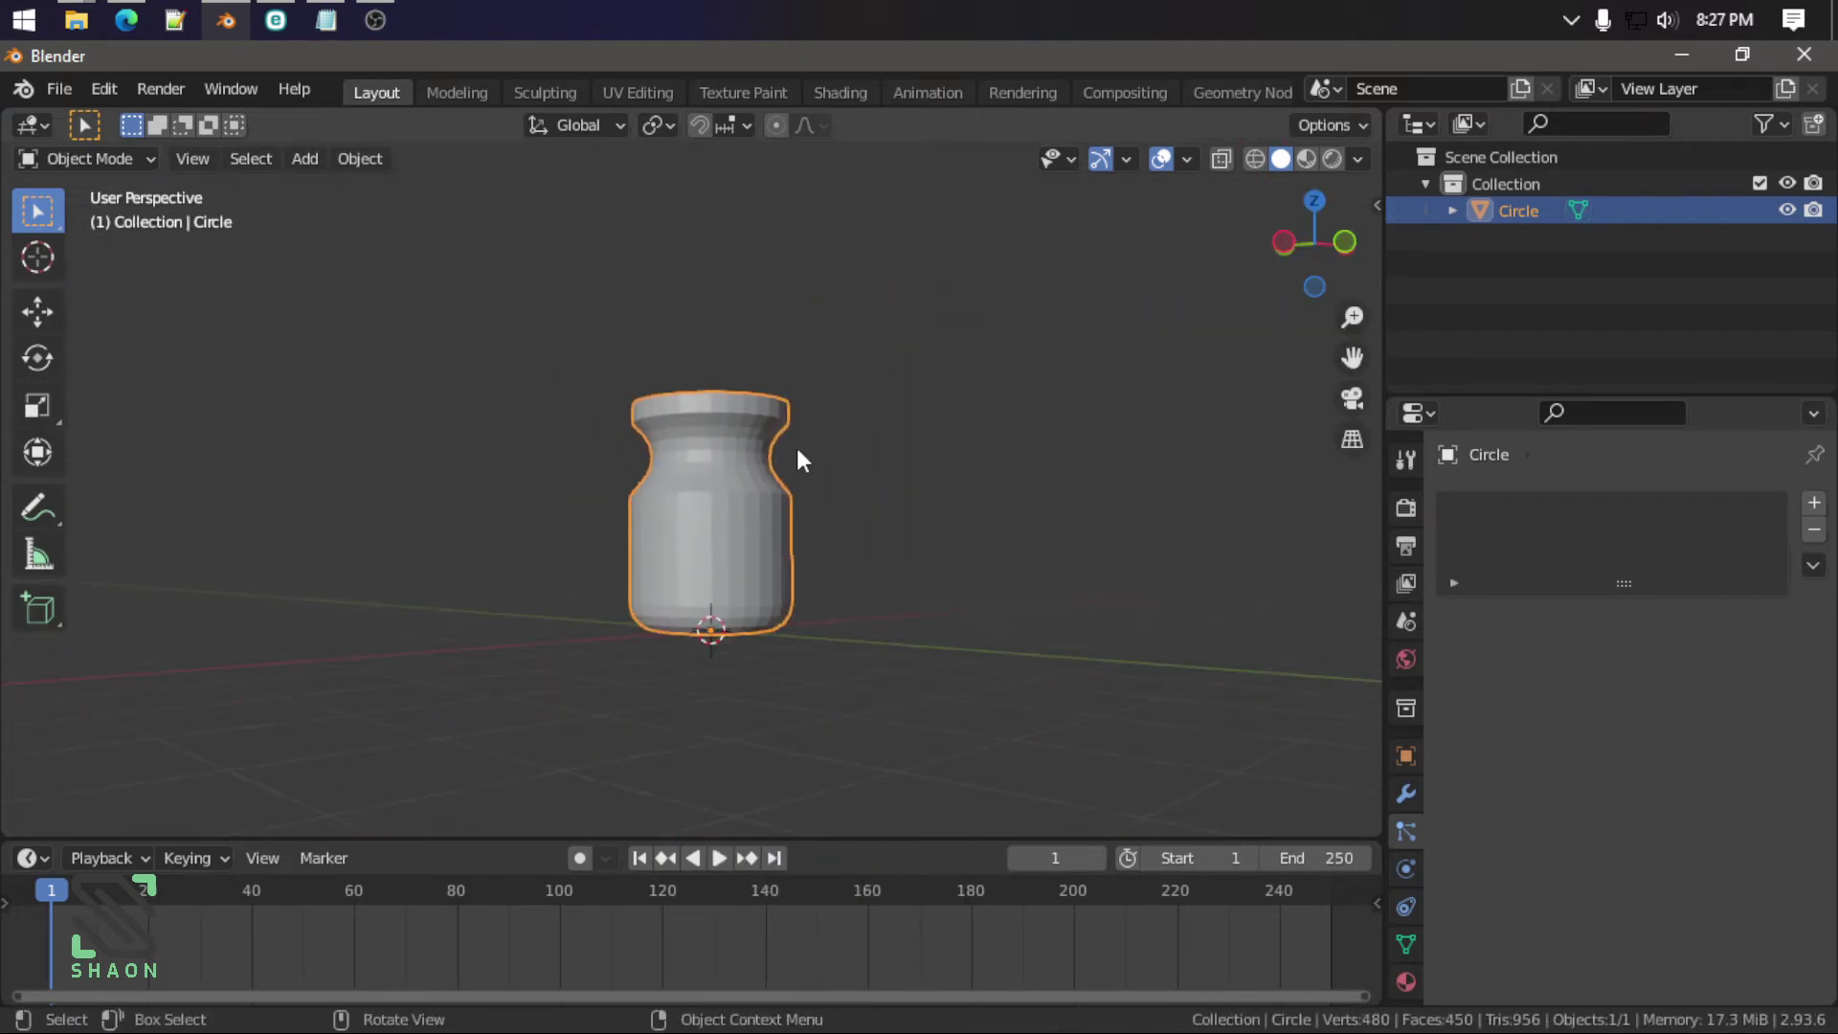
Step: Add a UV sphere, raise it to the jar's neck, and shrink it
scroll(798, 452, "up", 3)
key("shift+a")
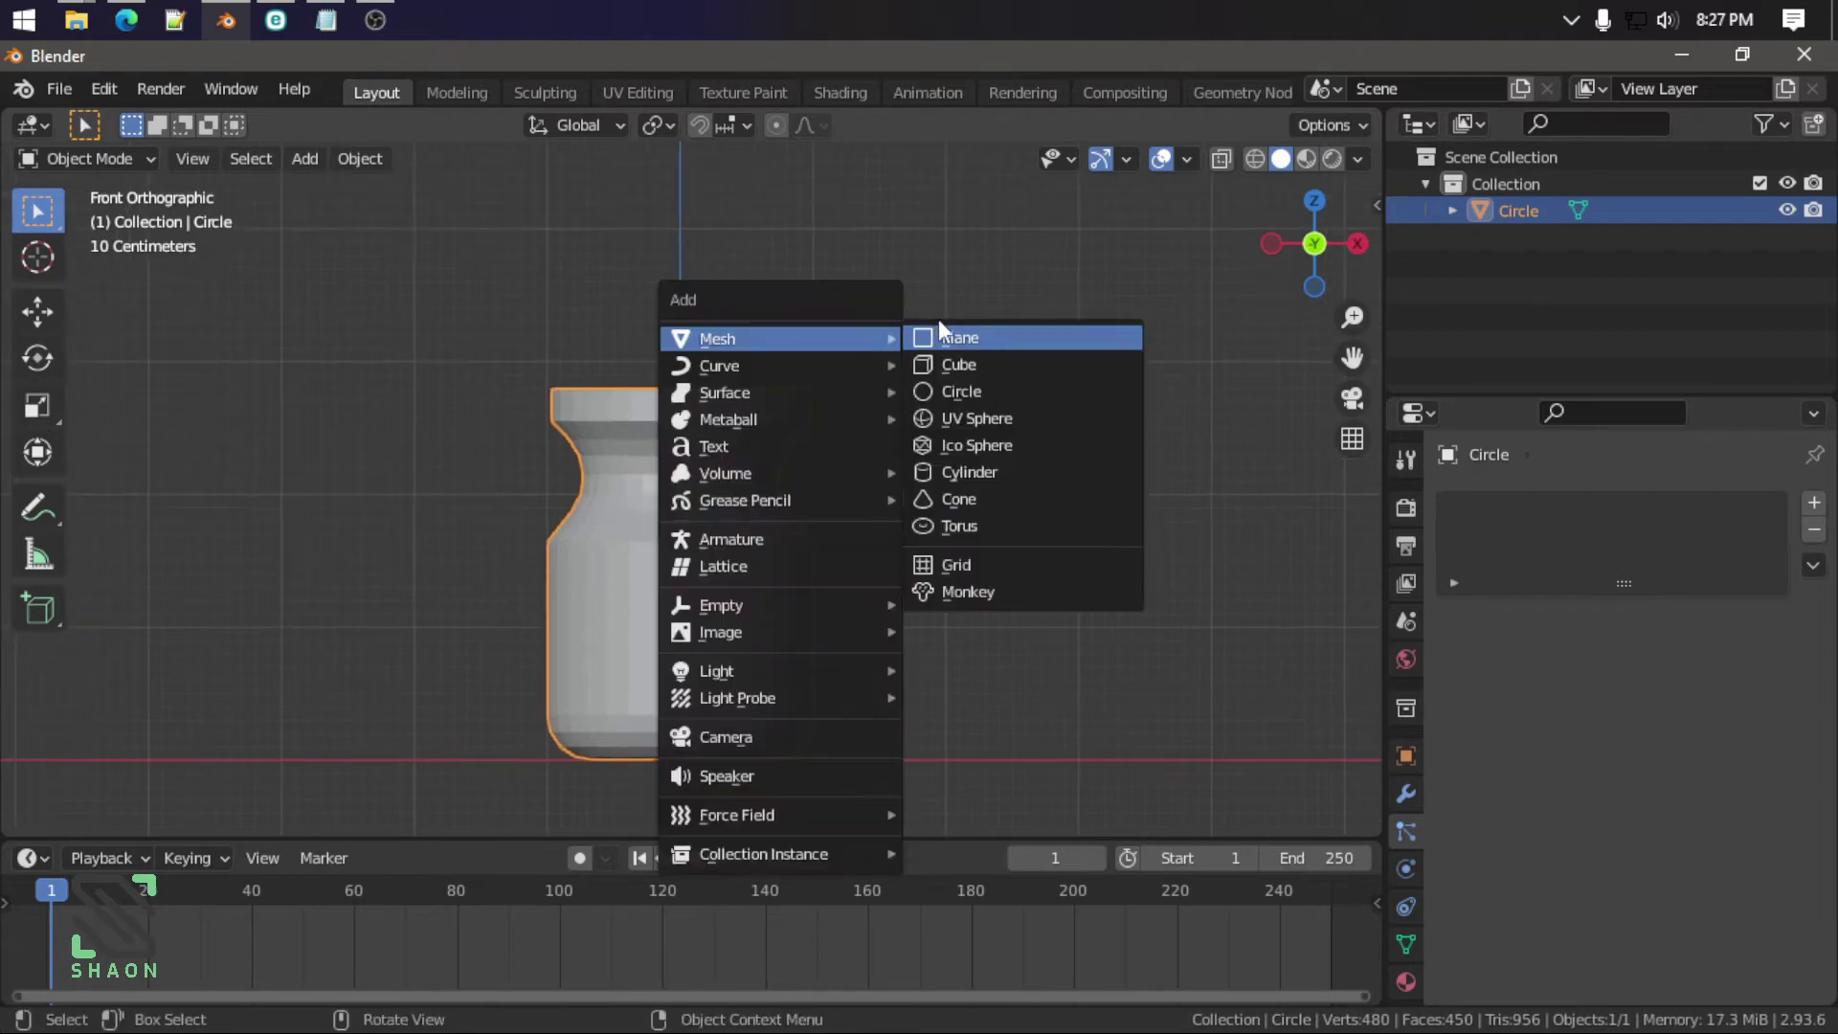
left_click(979, 417)
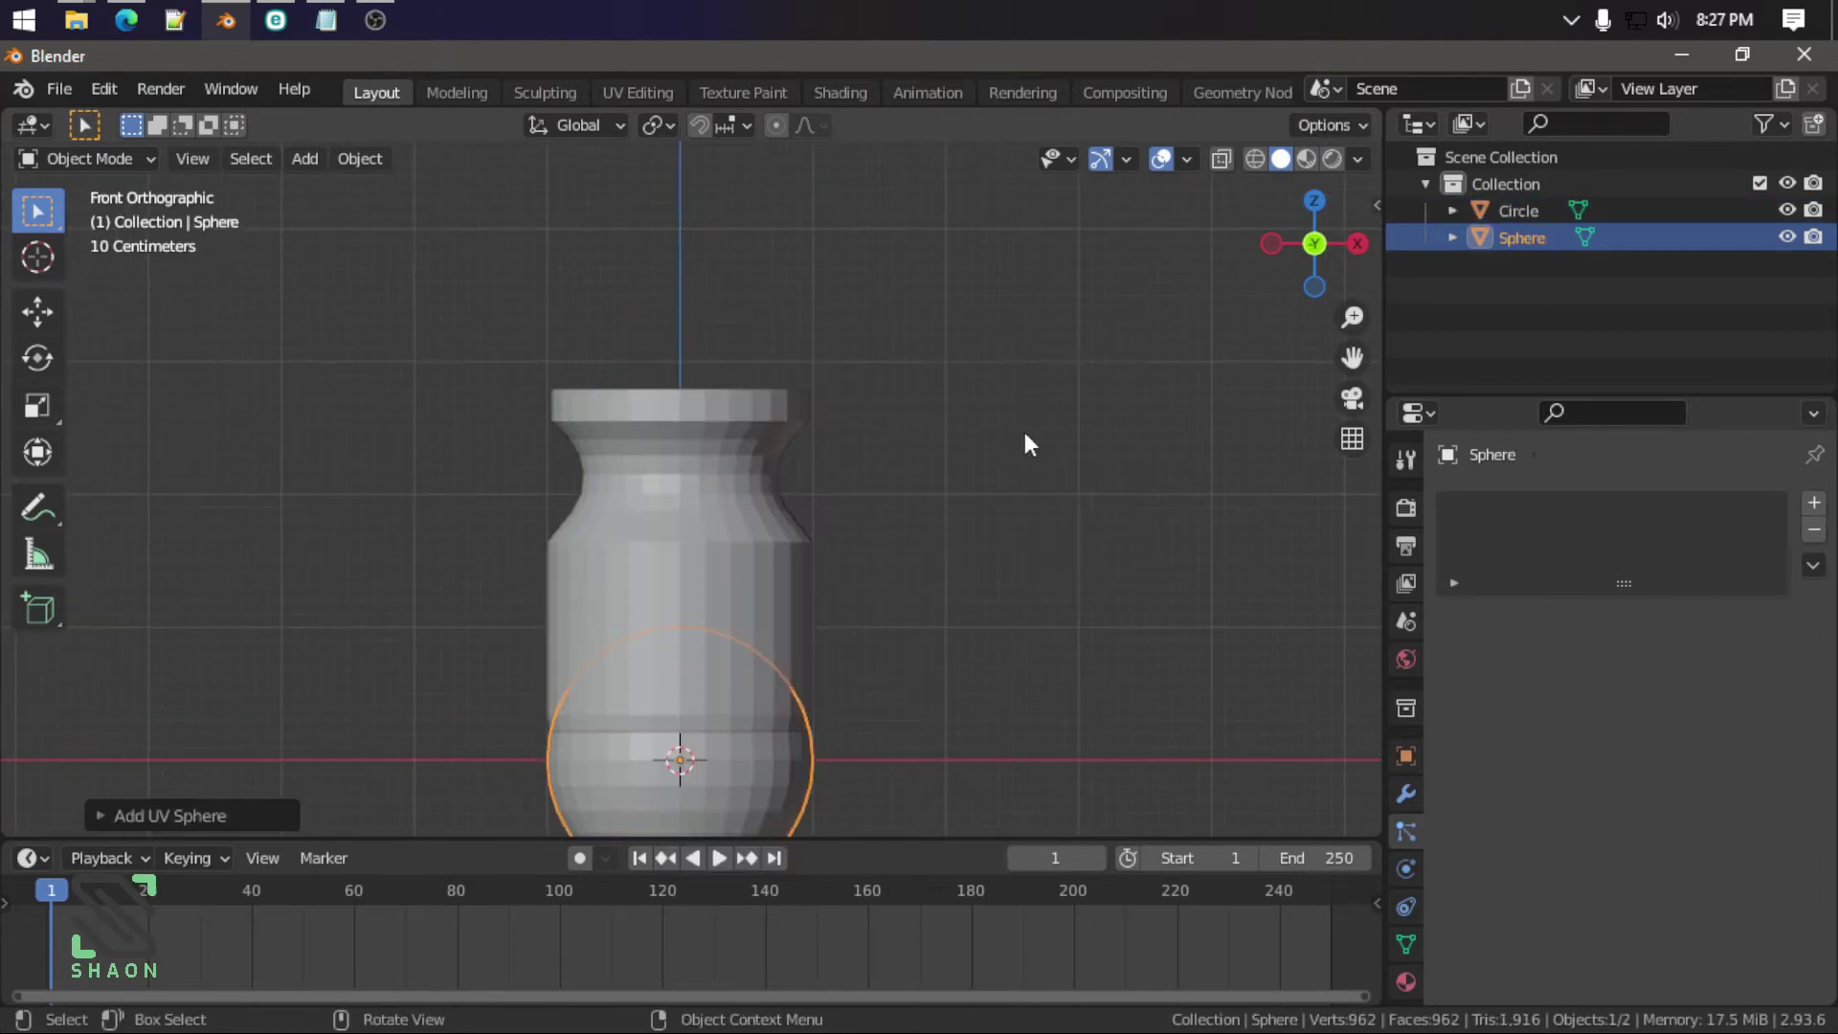
key("g")
key("z")
left_click(914, 273)
key("s")
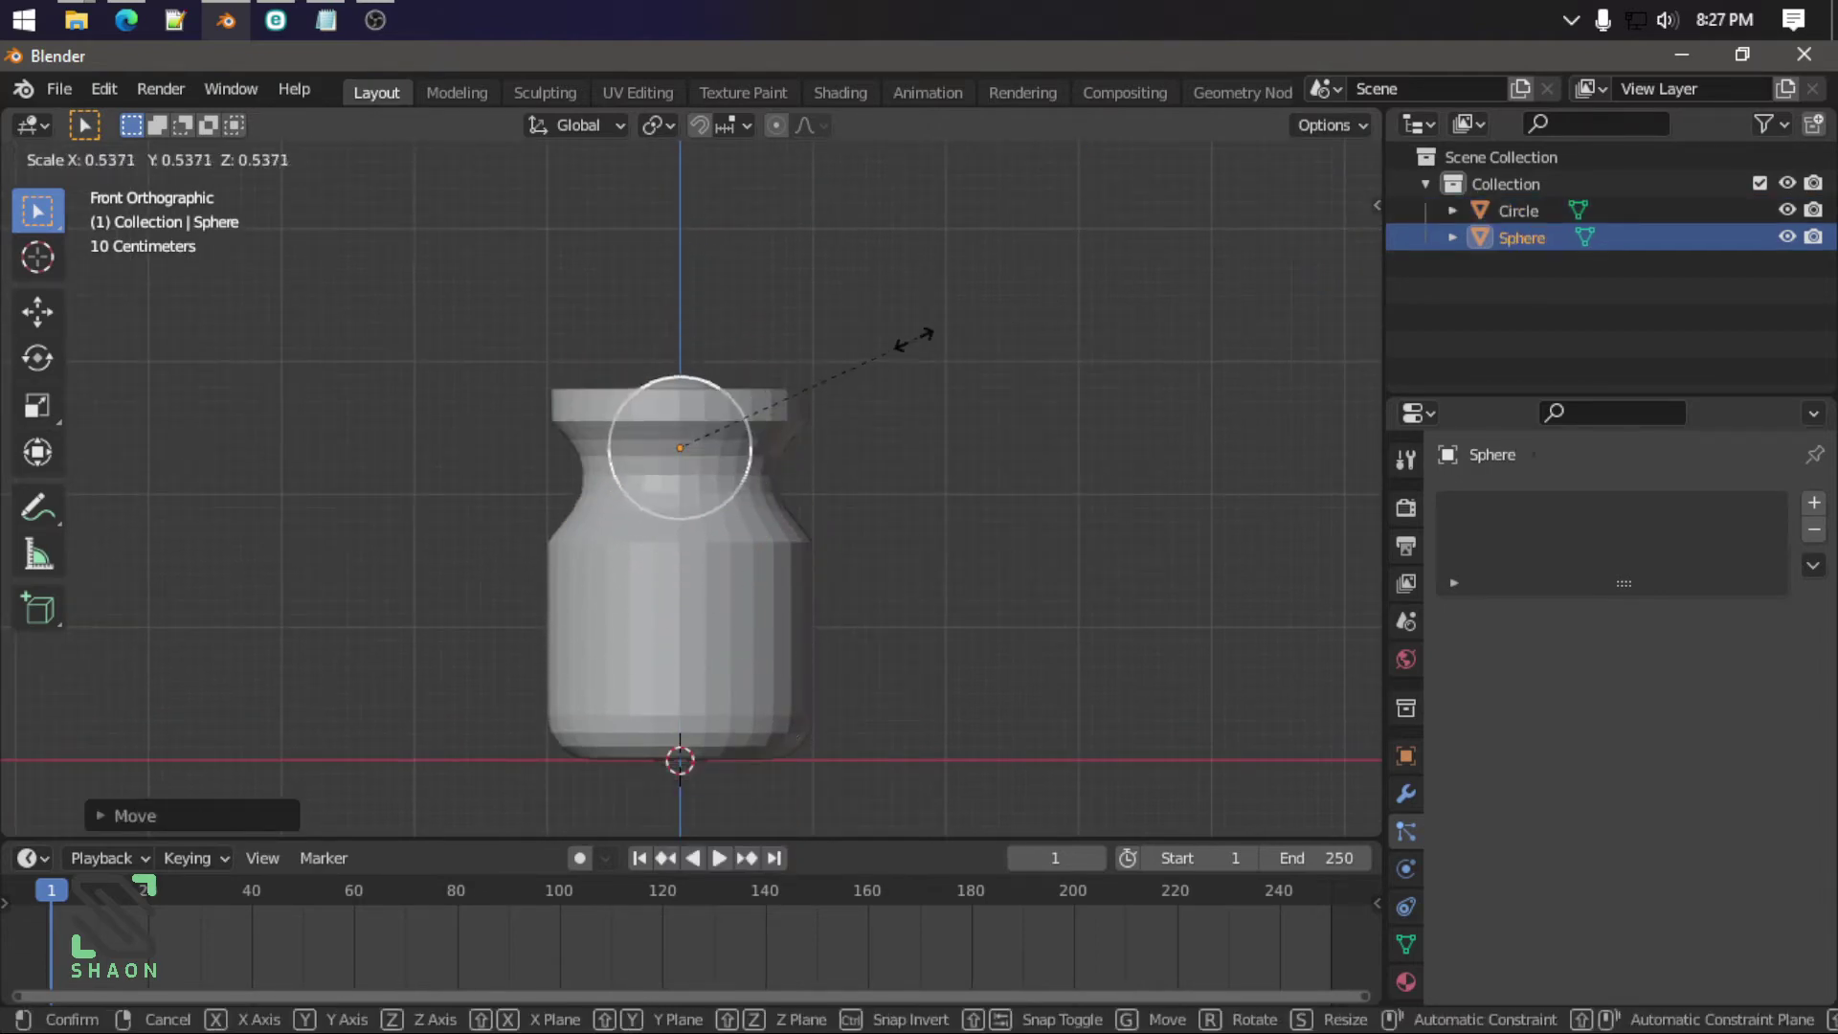
left_click(781, 350)
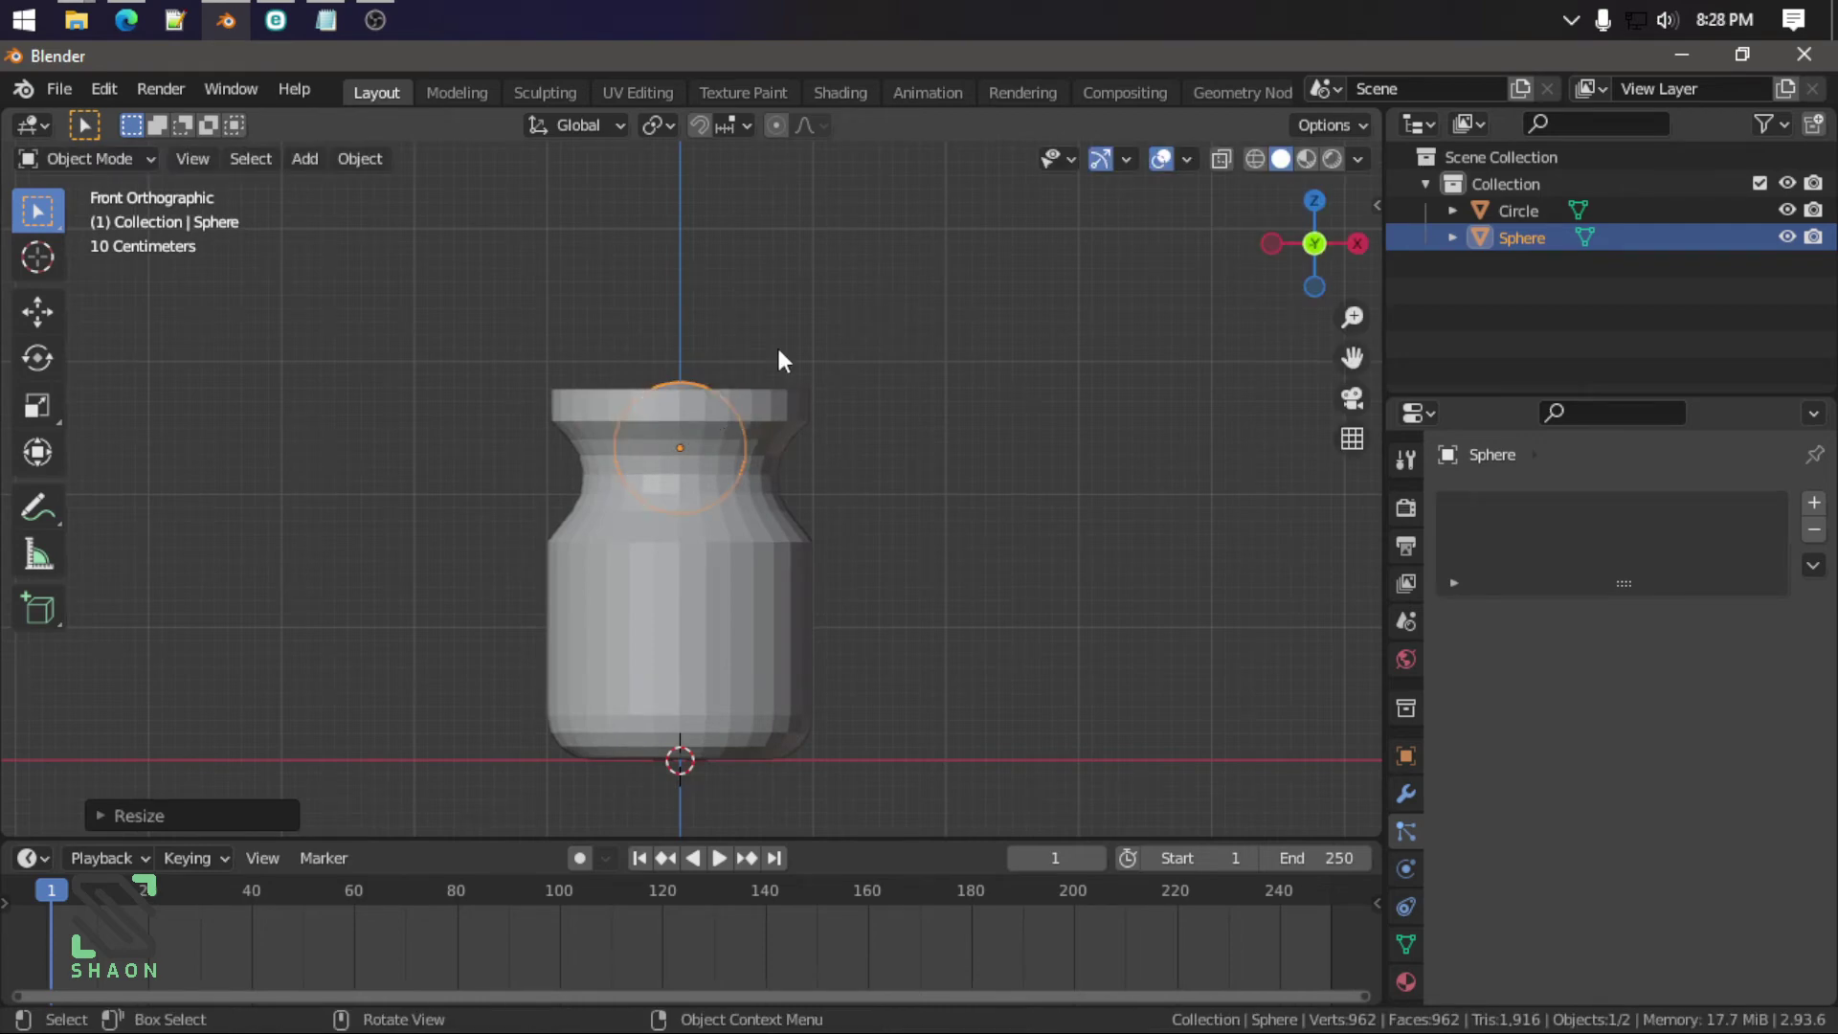
Step: In wireframe, move the sphere to the jar's top, enlarge it, and flatten it along Z
key("shift+z")
scroll(778, 350, "up", 3)
middle_click_drag(752, 357, 829, 608, "shift")
key("g")
key("z")
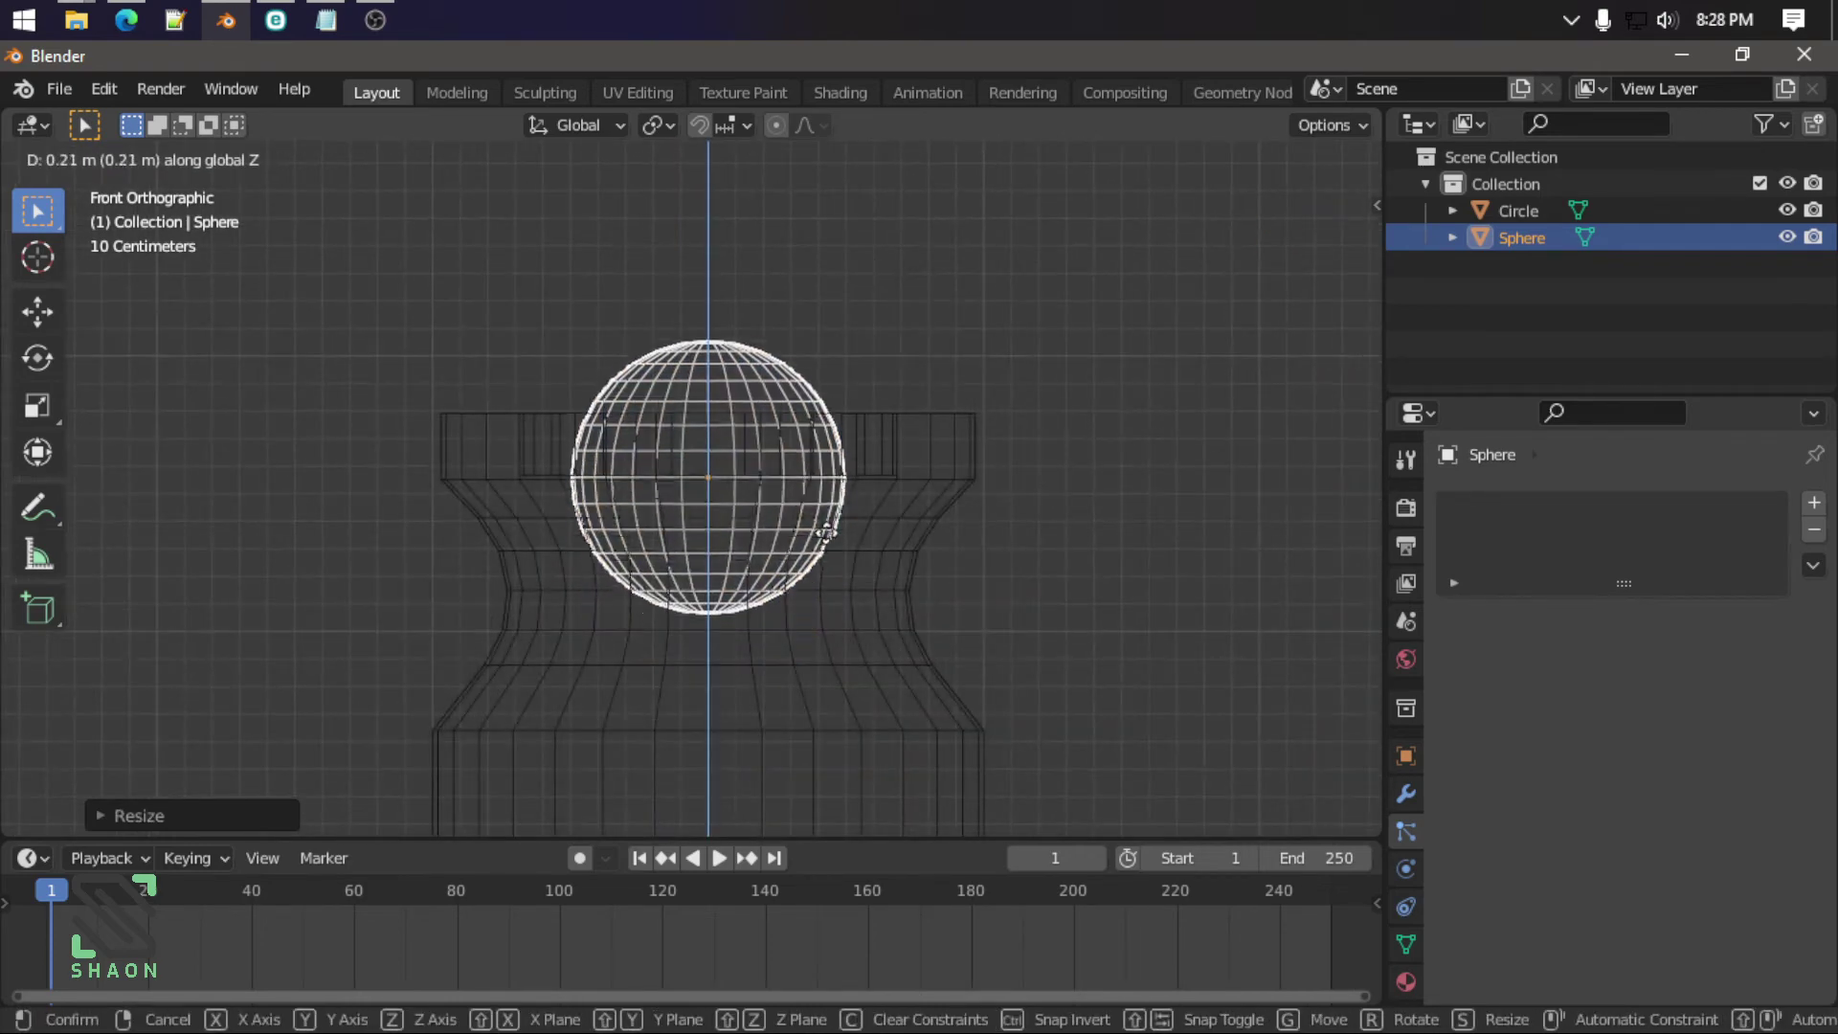
left_click(825, 532)
key("s")
left_click(1068, 533)
key("s")
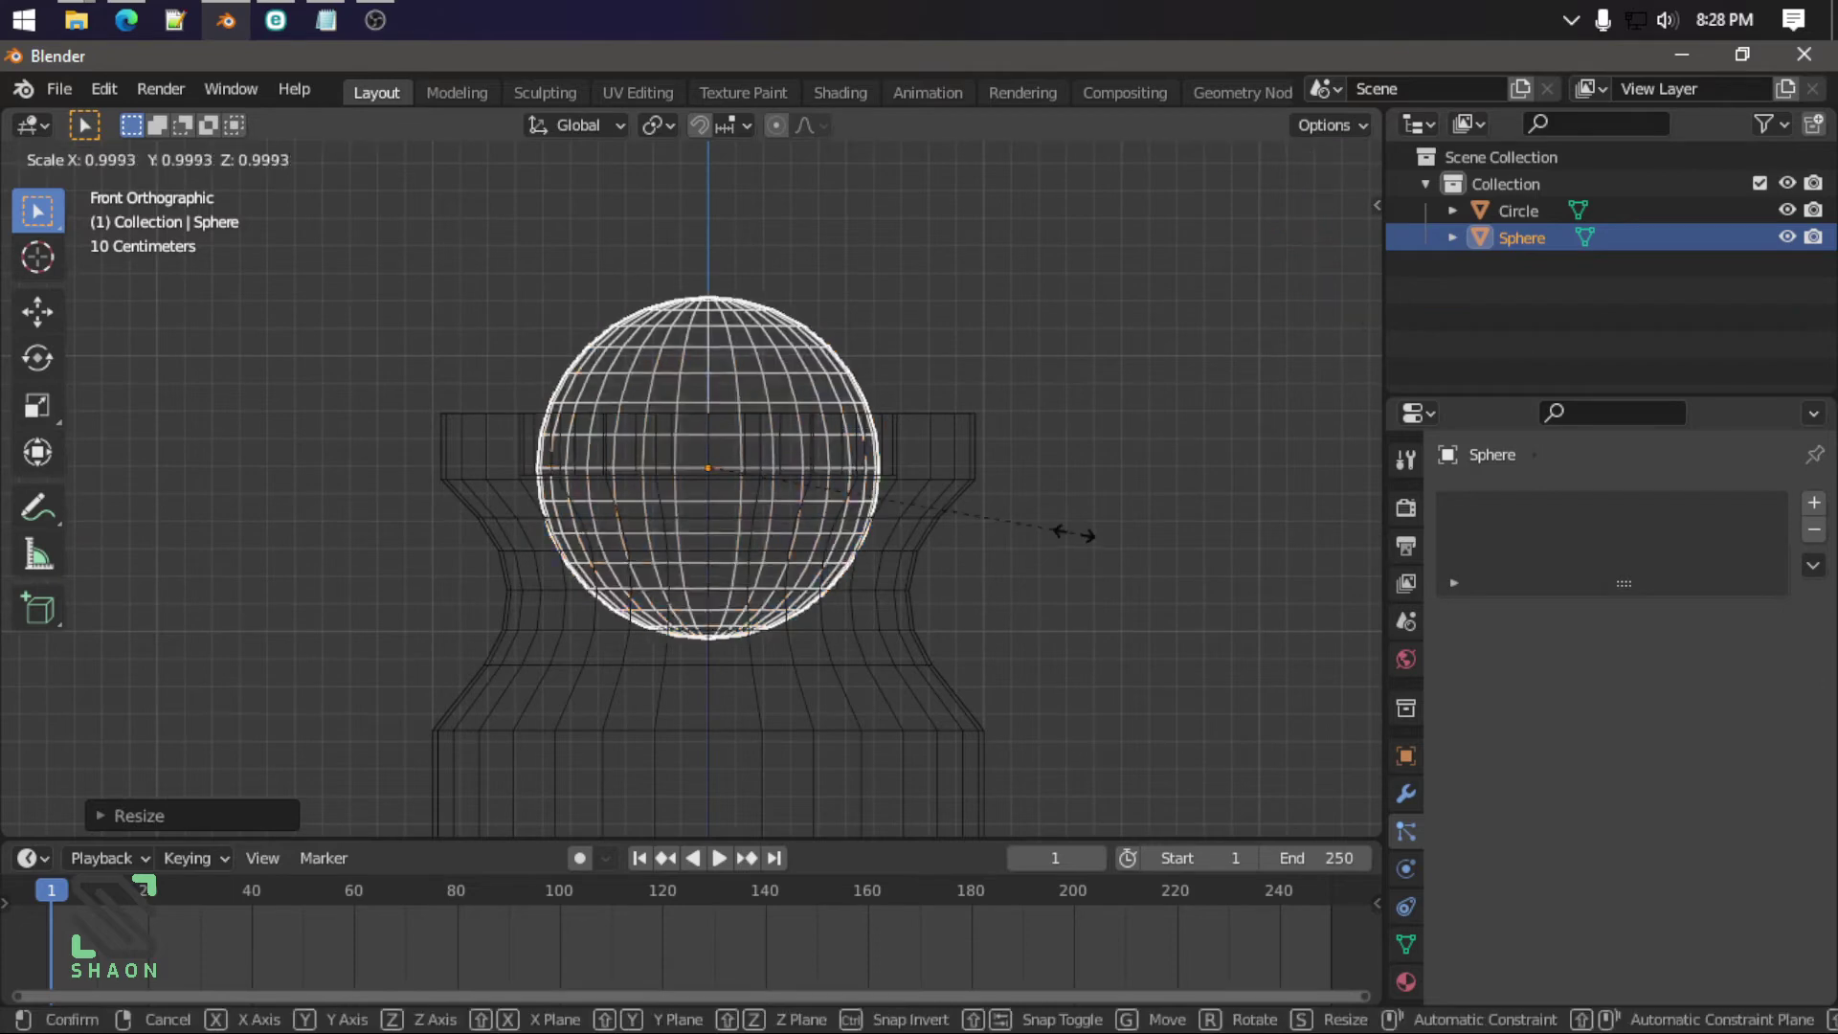
key("z")
left_click(889, 533)
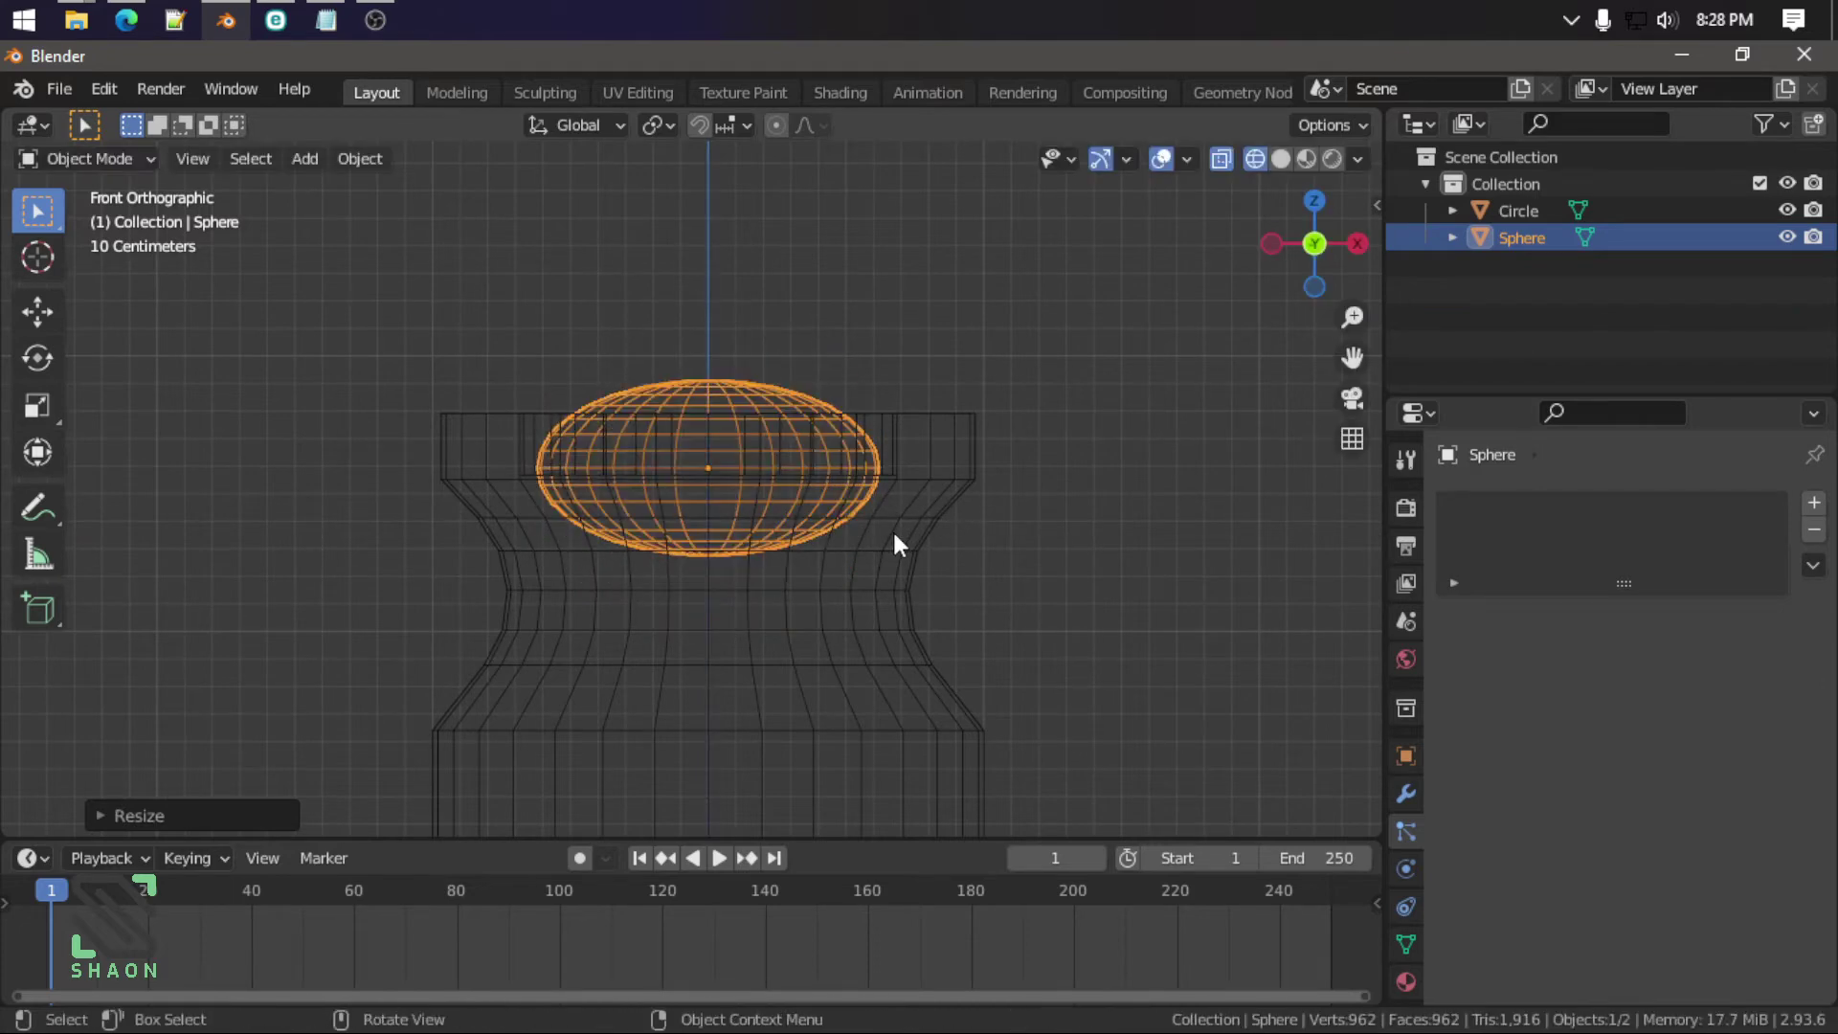
Step: Back in solid shading, resize the dome to sit inside the rim
key("shift+z")
middle_click_drag(895, 544, 962, 638)
key("s")
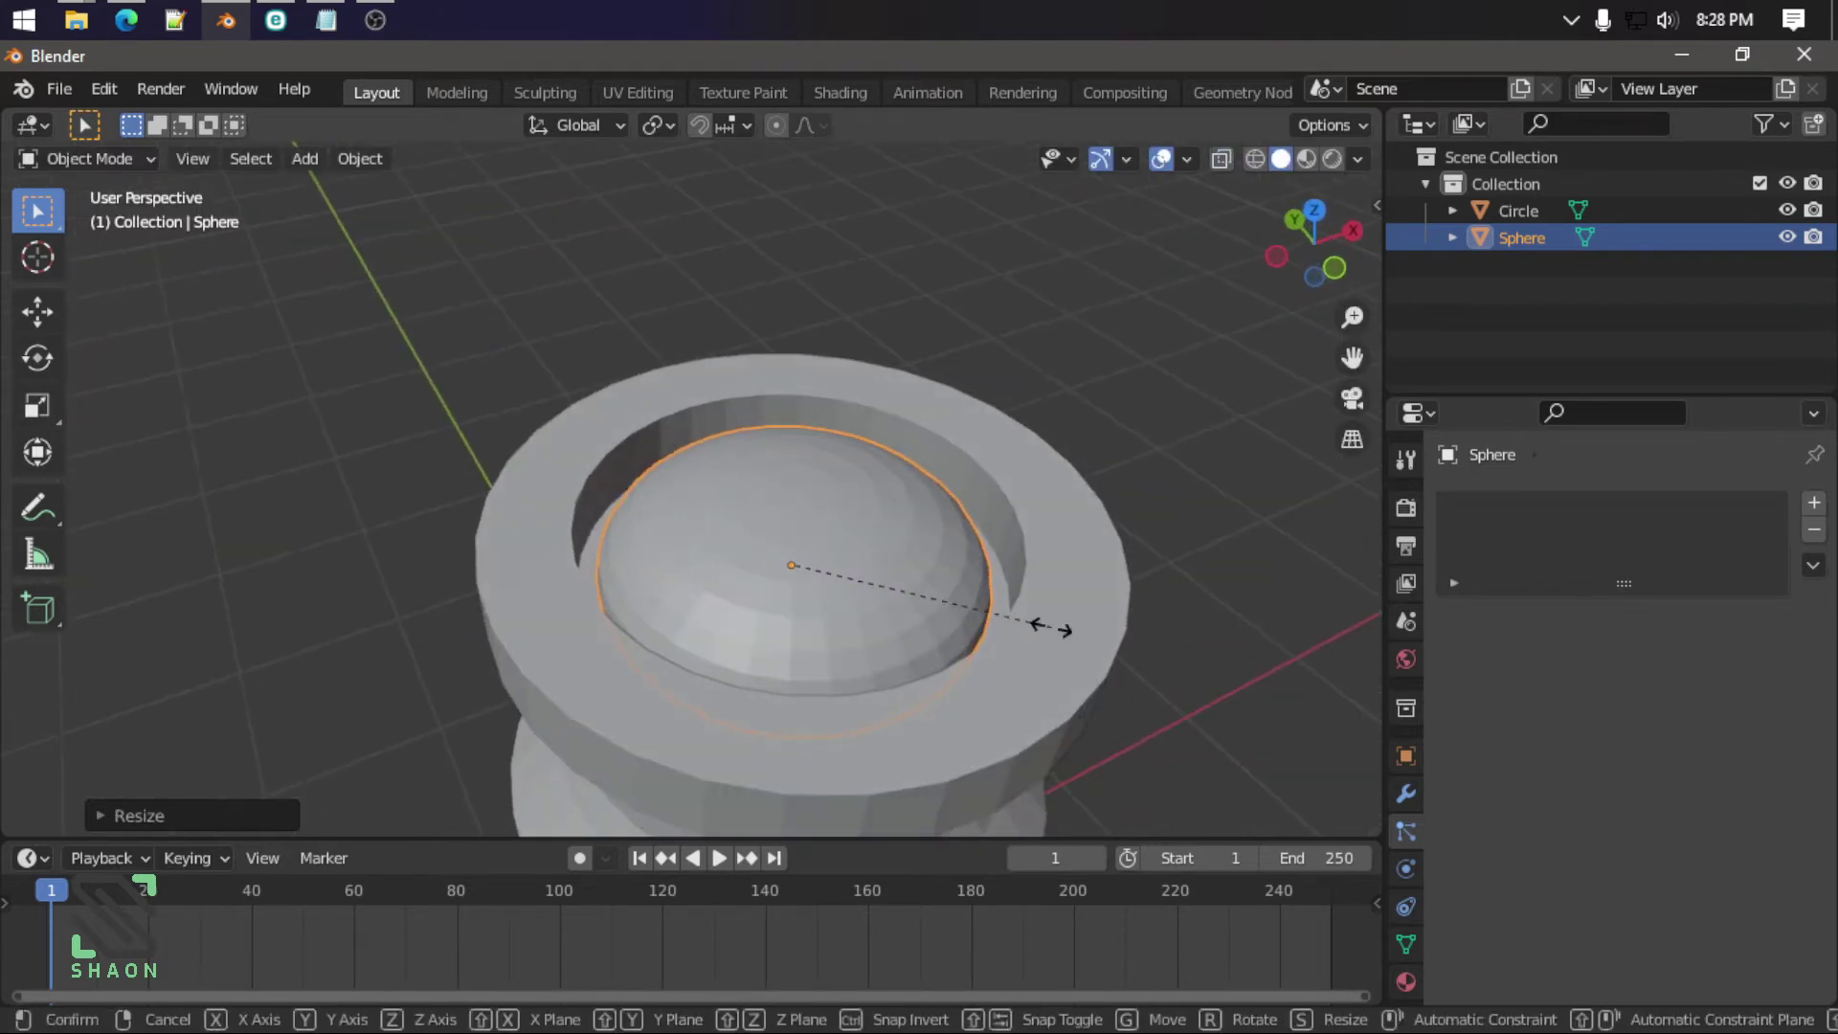
left_click(1098, 636)
scroll(1097, 635, "down", 5)
mouse_move(1097, 636)
middle_mouse_down()
mouse_move(959, 509)
mouse_move(1059, 570)
middle_mouse_up()
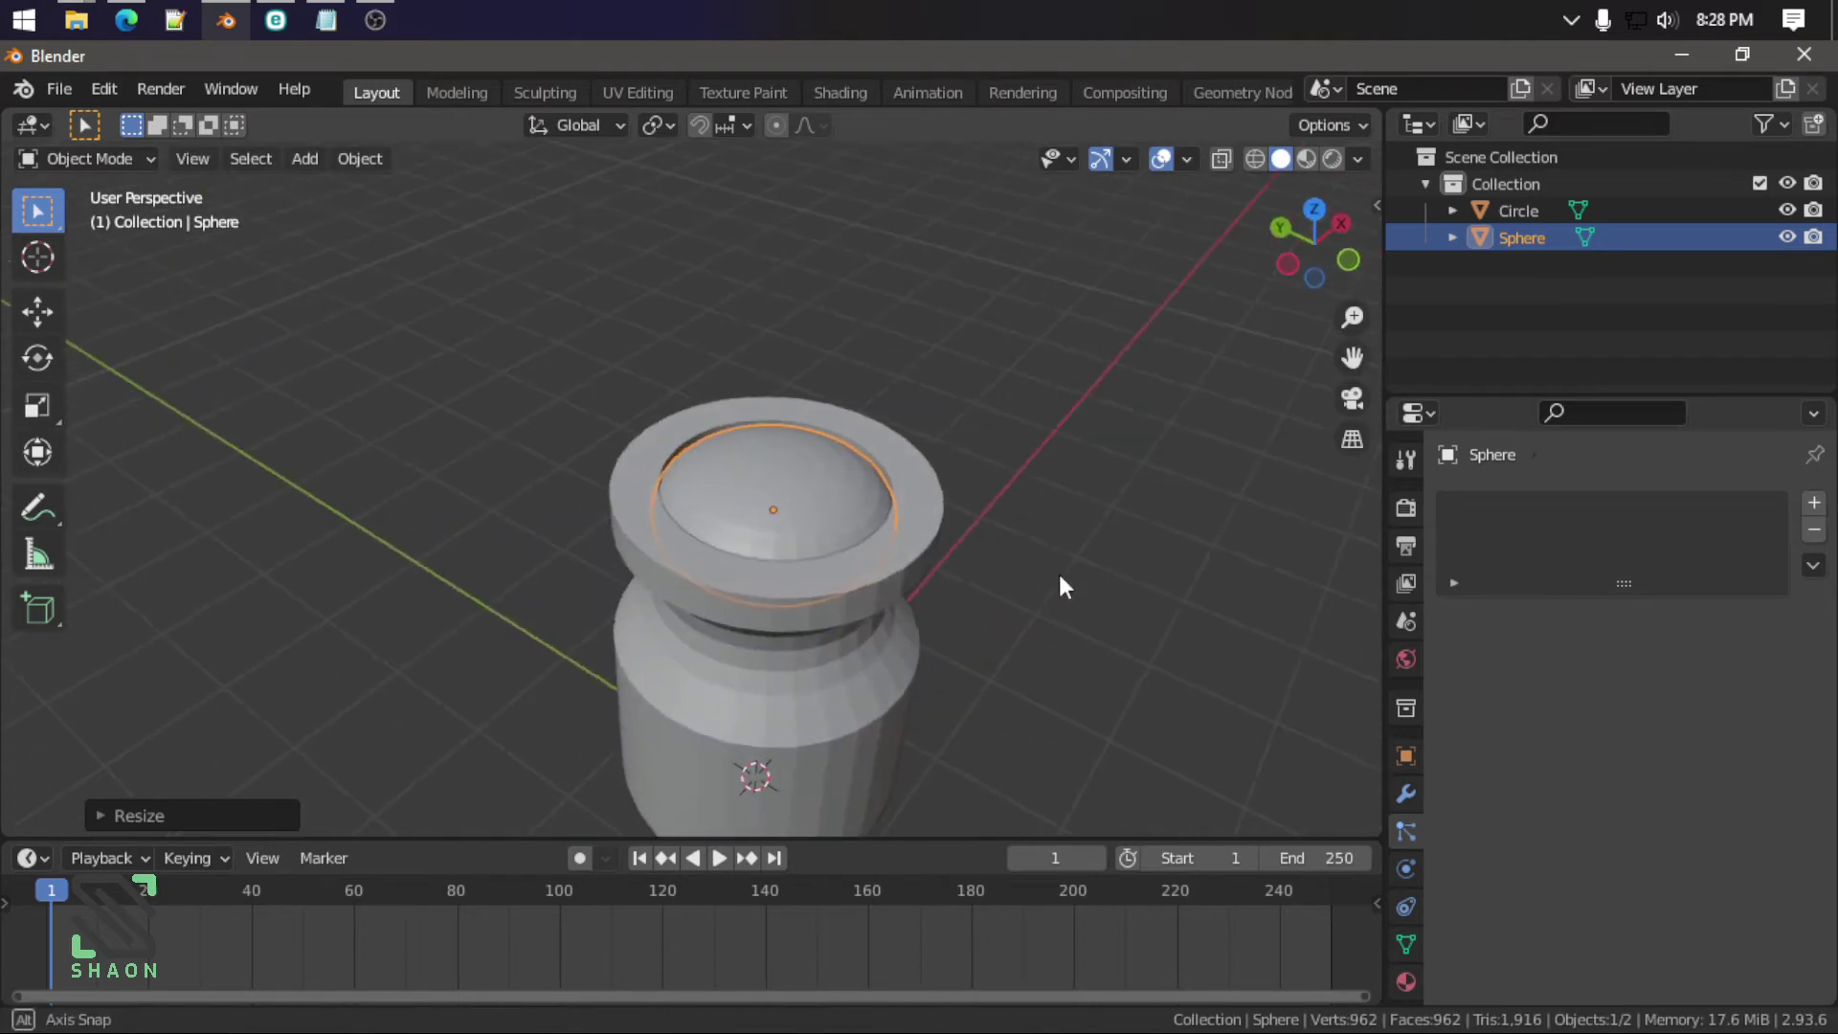
scroll(849, 491, "up", 4)
middle_click_drag(848, 491, 1008, 531)
Step: Select the dome sphere and add a particle system to it
left_click(1008, 531)
scroll(754, 528, "down", 3)
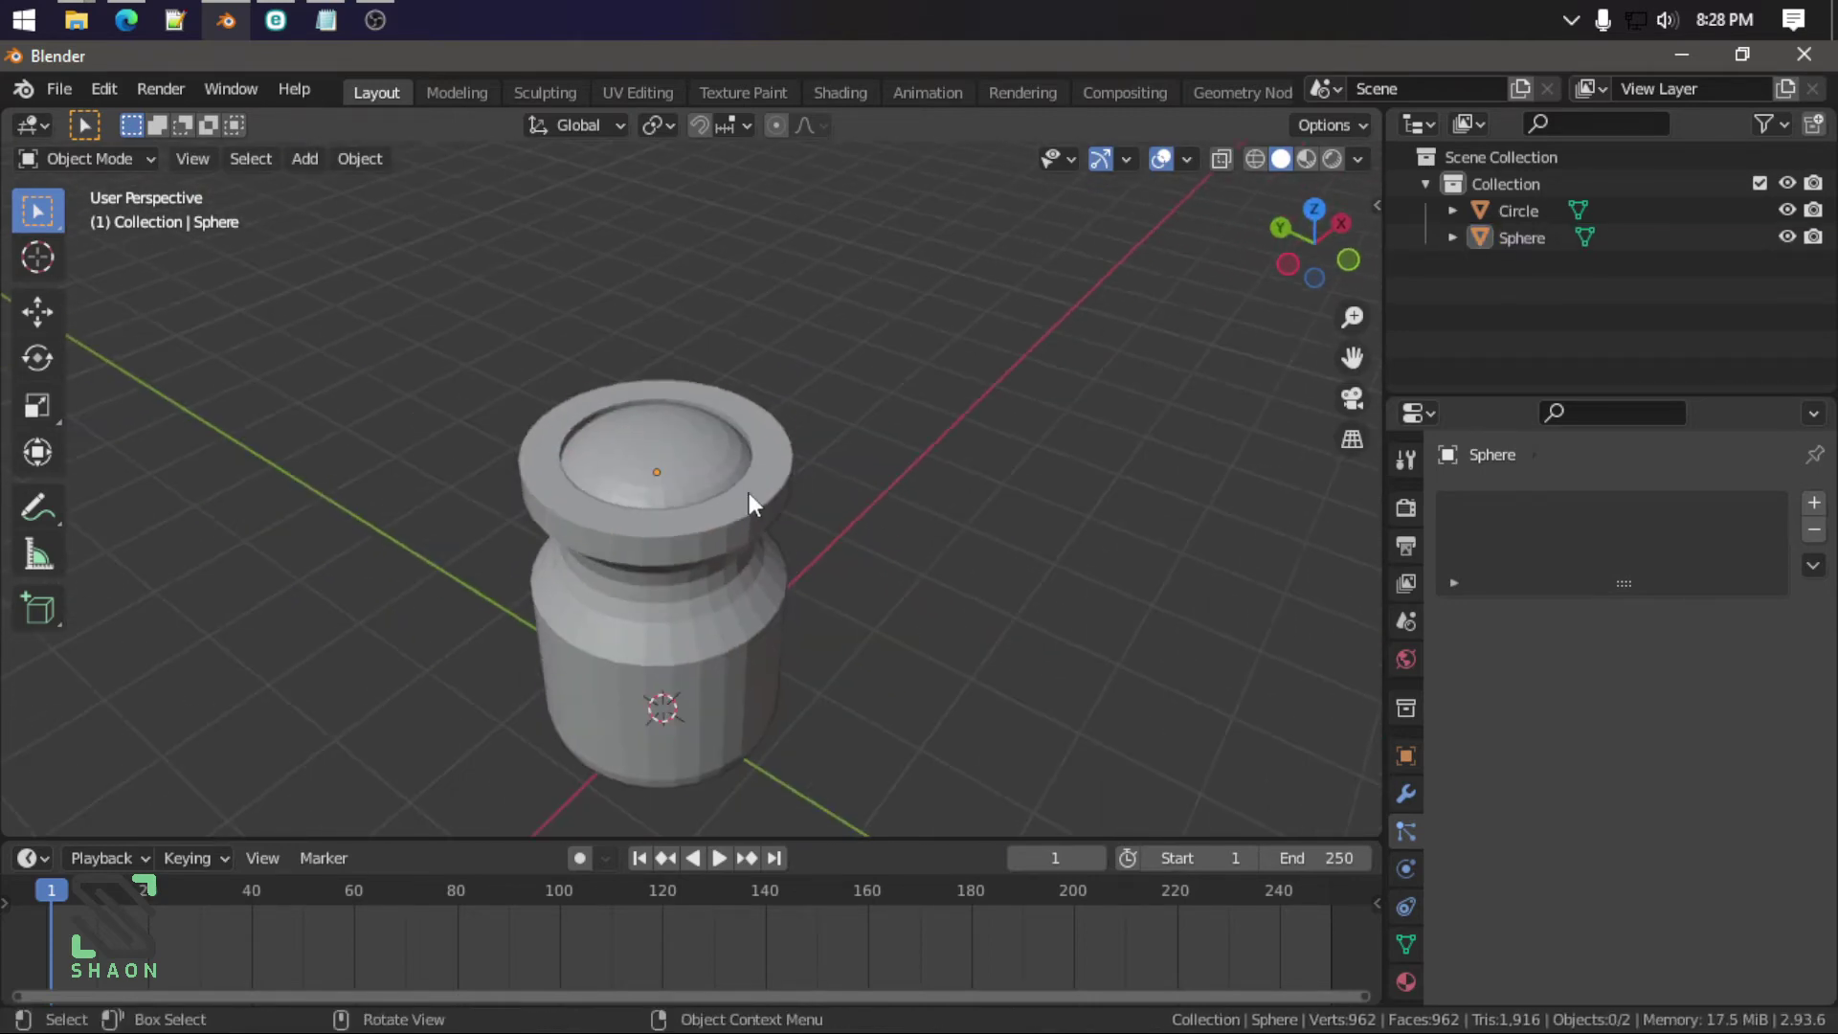
left_click(748, 492)
scroll(658, 548, "up", 1)
scroll(754, 612, "up", 3)
left_click(727, 486)
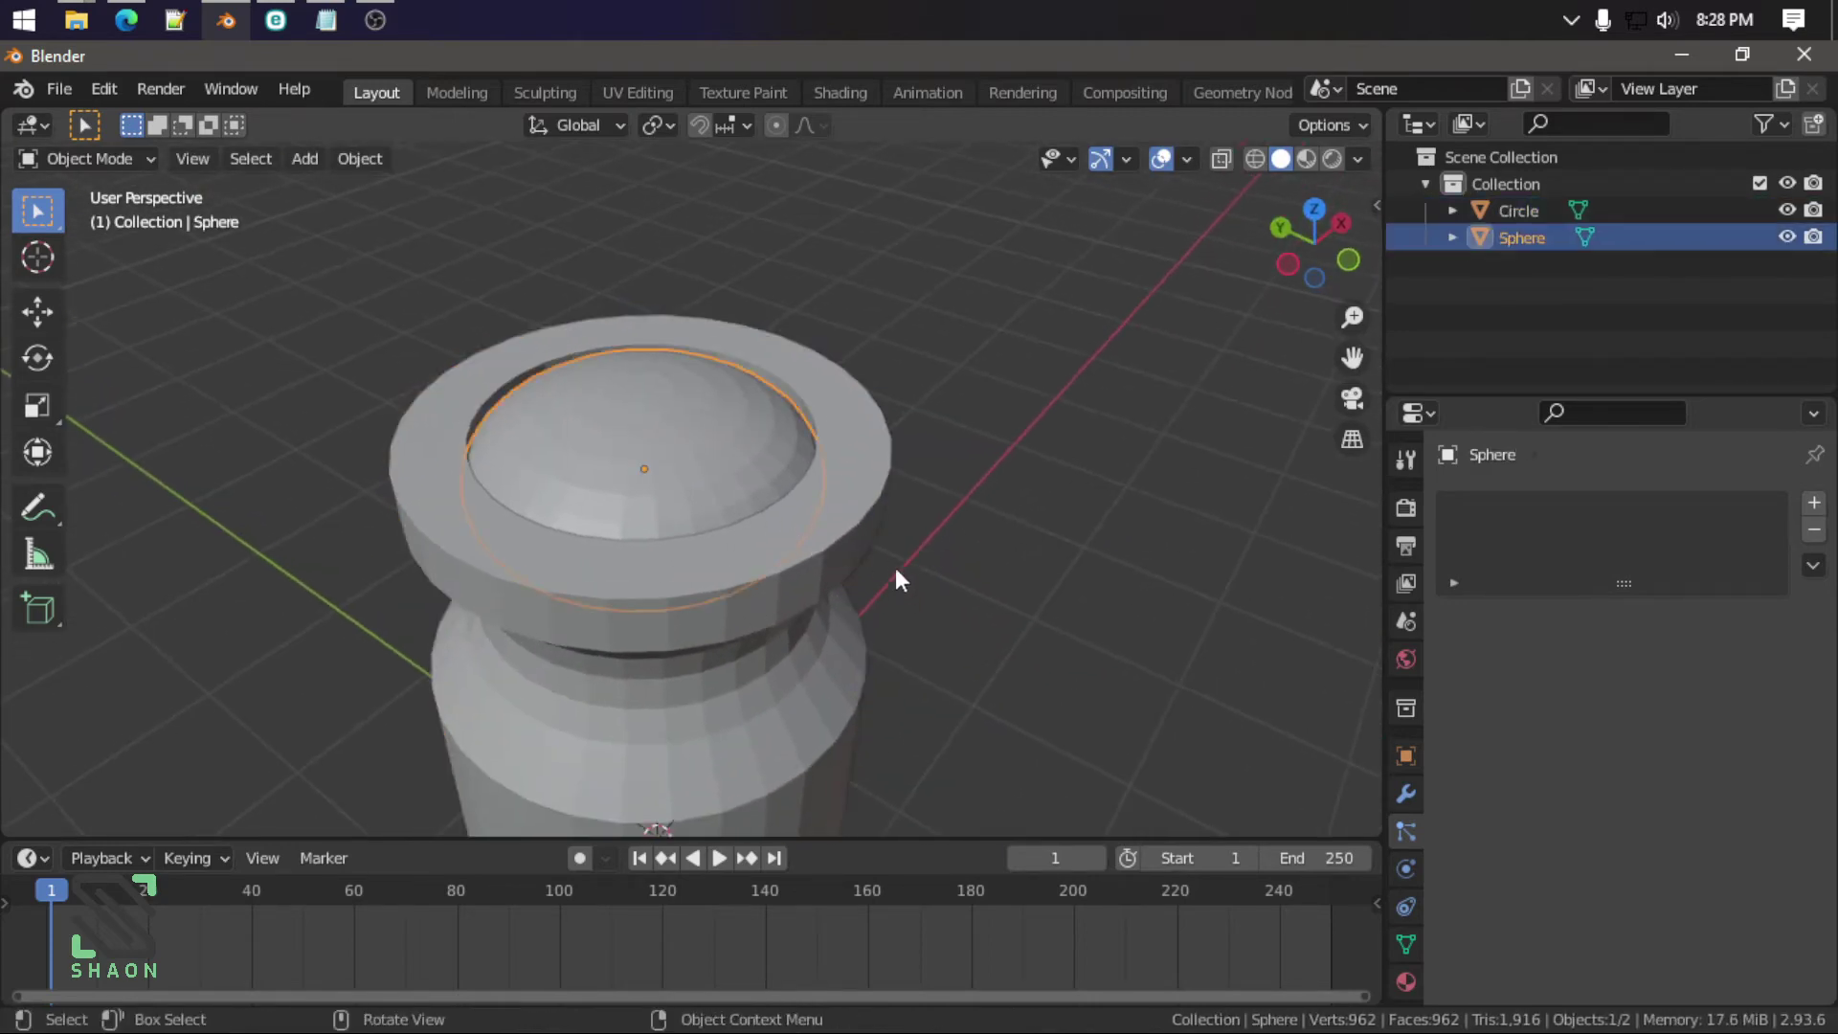
mouse_move(895, 567)
middle_mouse_down()
mouse_move(738, 451)
mouse_move(772, 566)
mouse_move(948, 677)
mouse_move(910, 575)
mouse_move(862, 595)
mouse_move(915, 590)
middle_mouse_up()
scroll(905, 565, "down", 3)
scroll(928, 508, "up", 2)
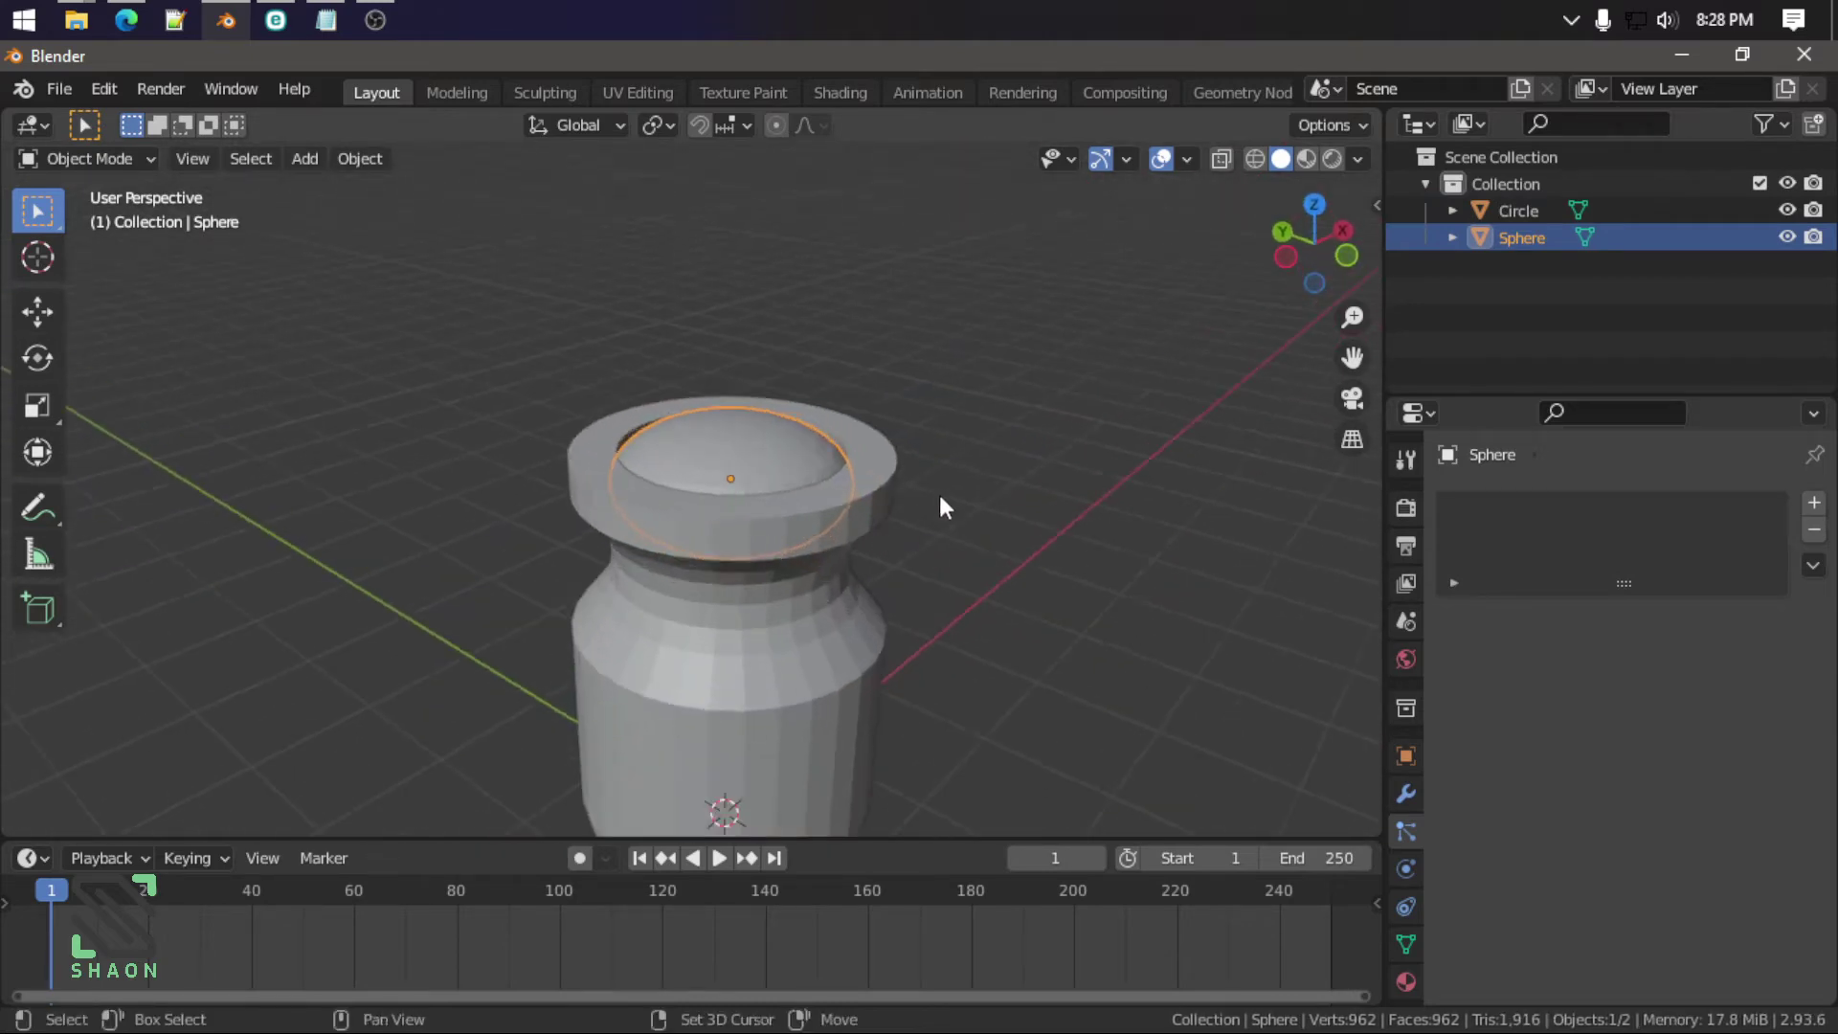
middle_click_drag(941, 498, 900, 532, "shift")
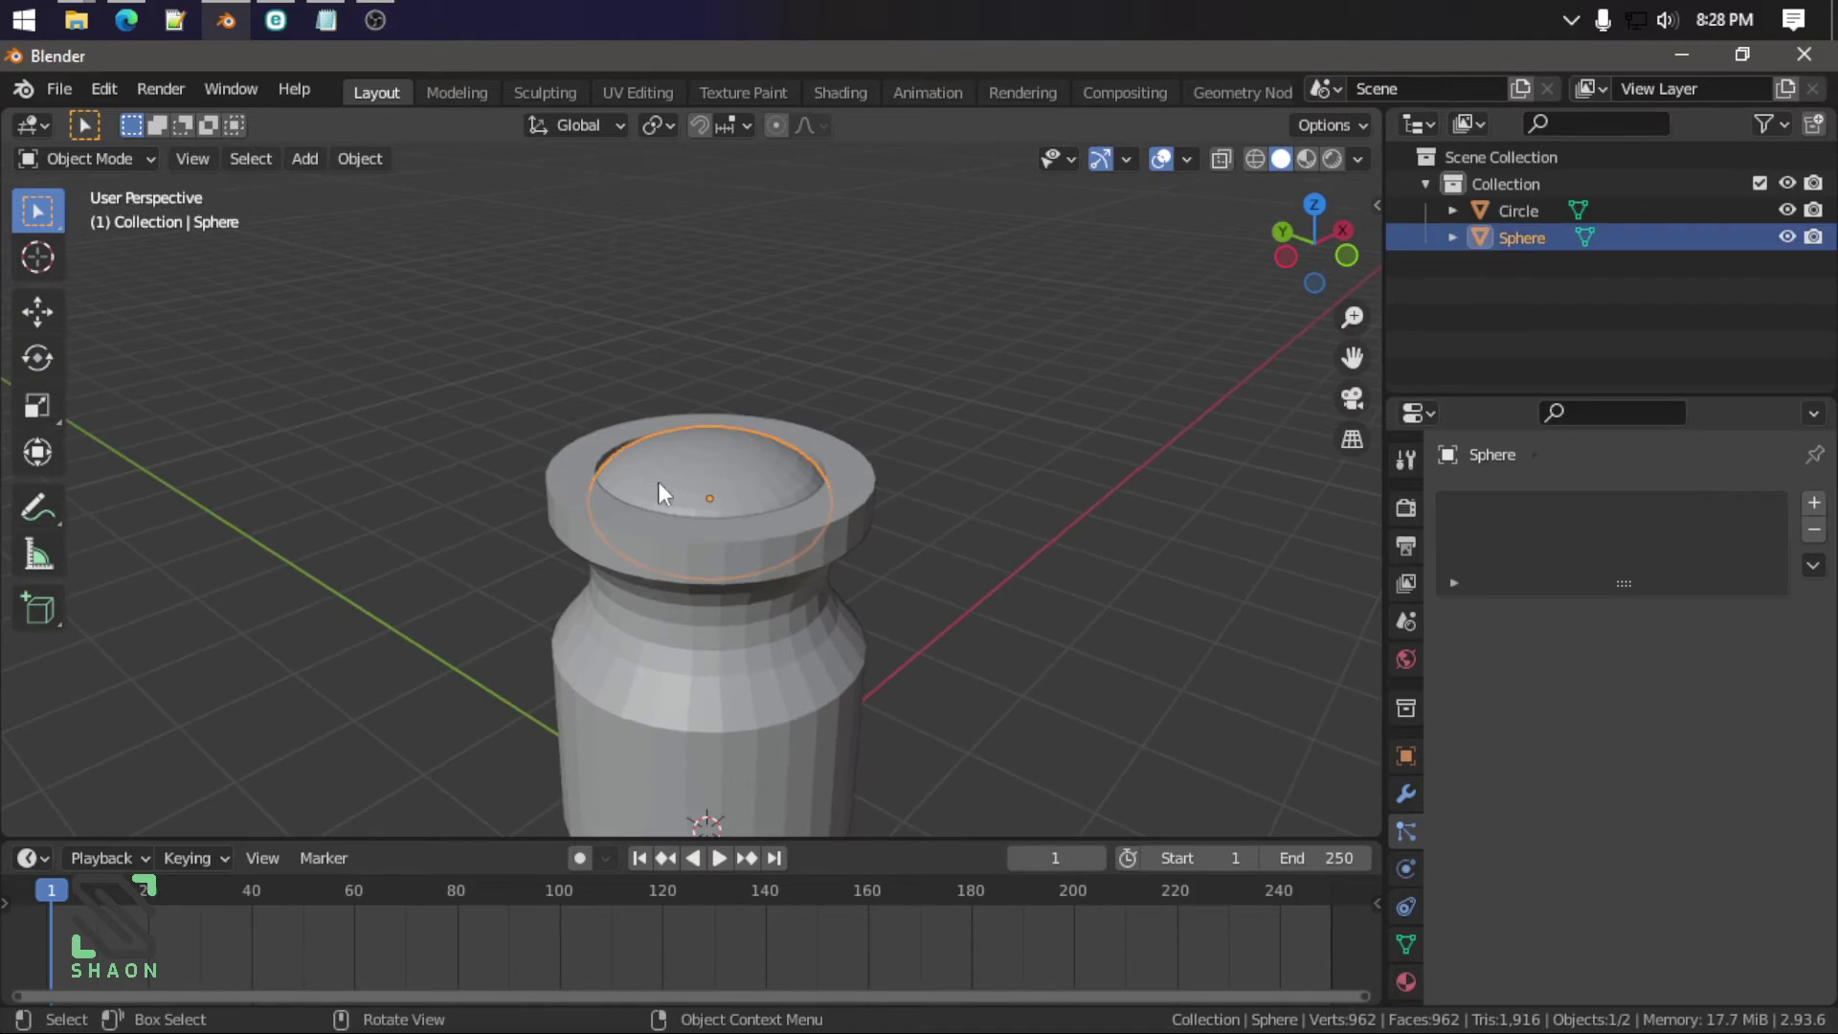
scroll(693, 468, "up", 2)
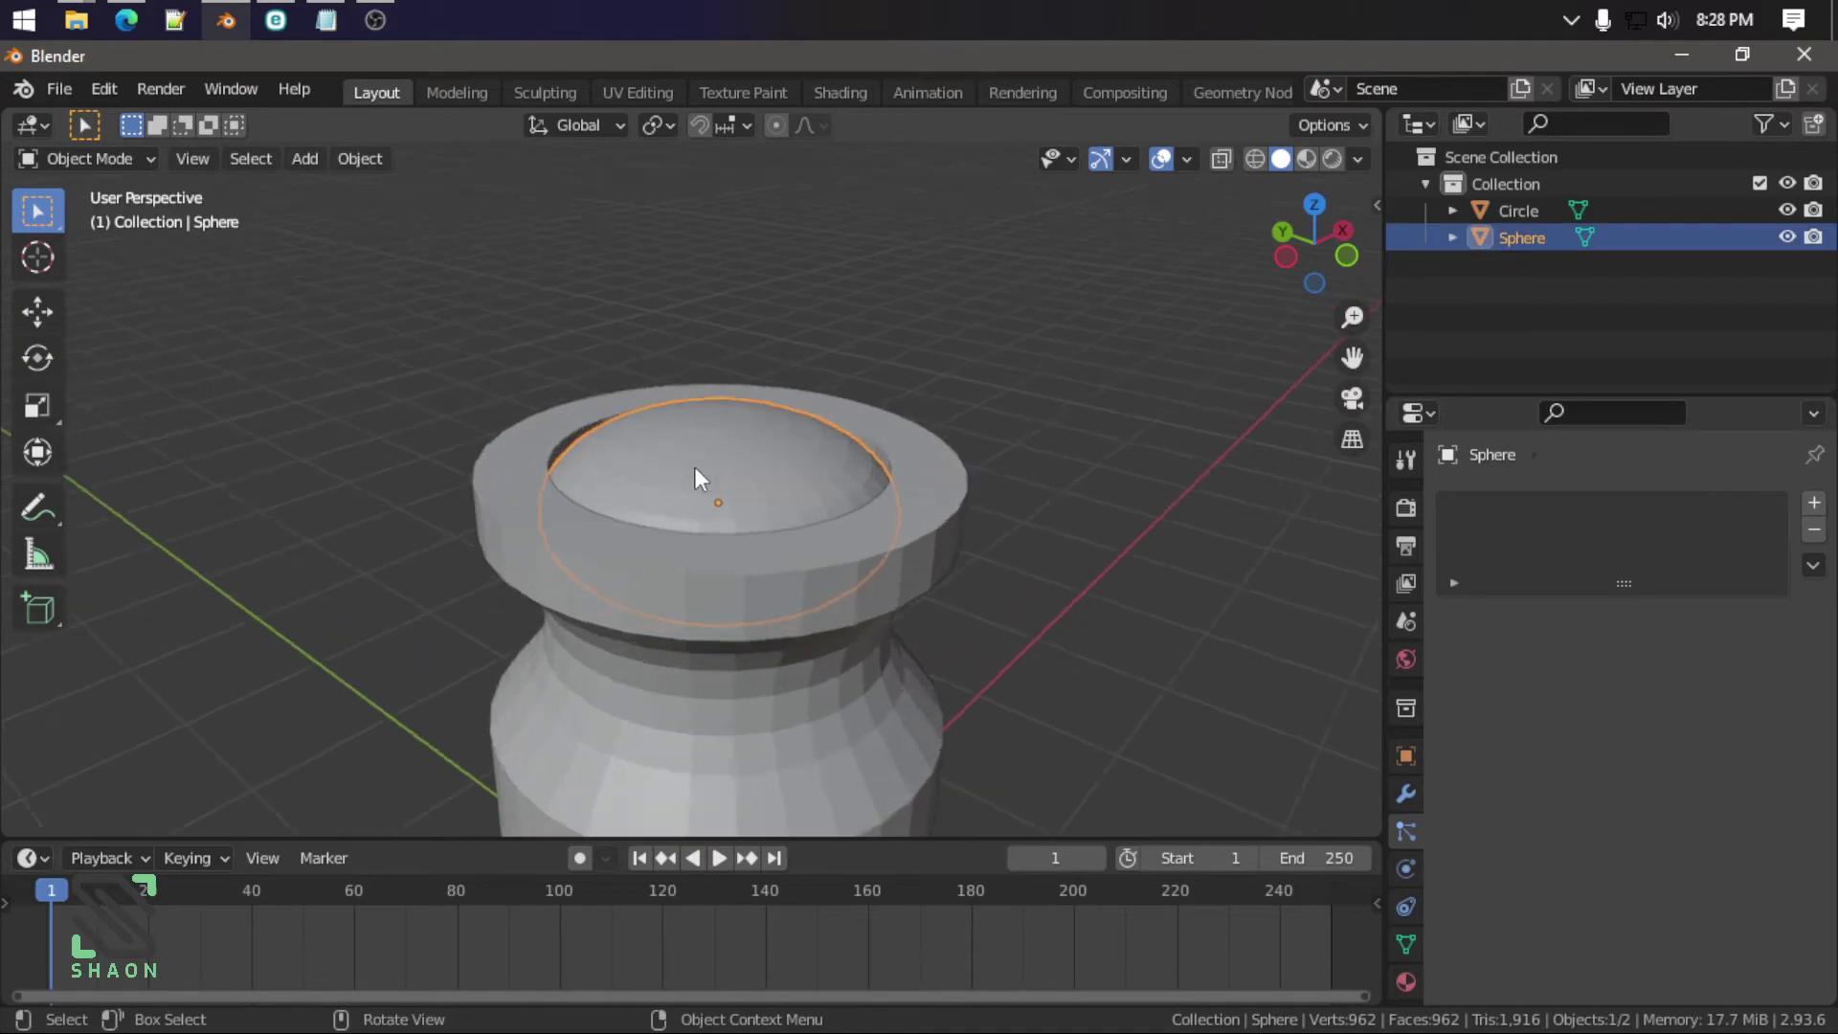
left_click(1815, 502)
Step: Make the dome's particles Hair and set the emission Number to 500 (briefly 50)
left_click(1702, 651)
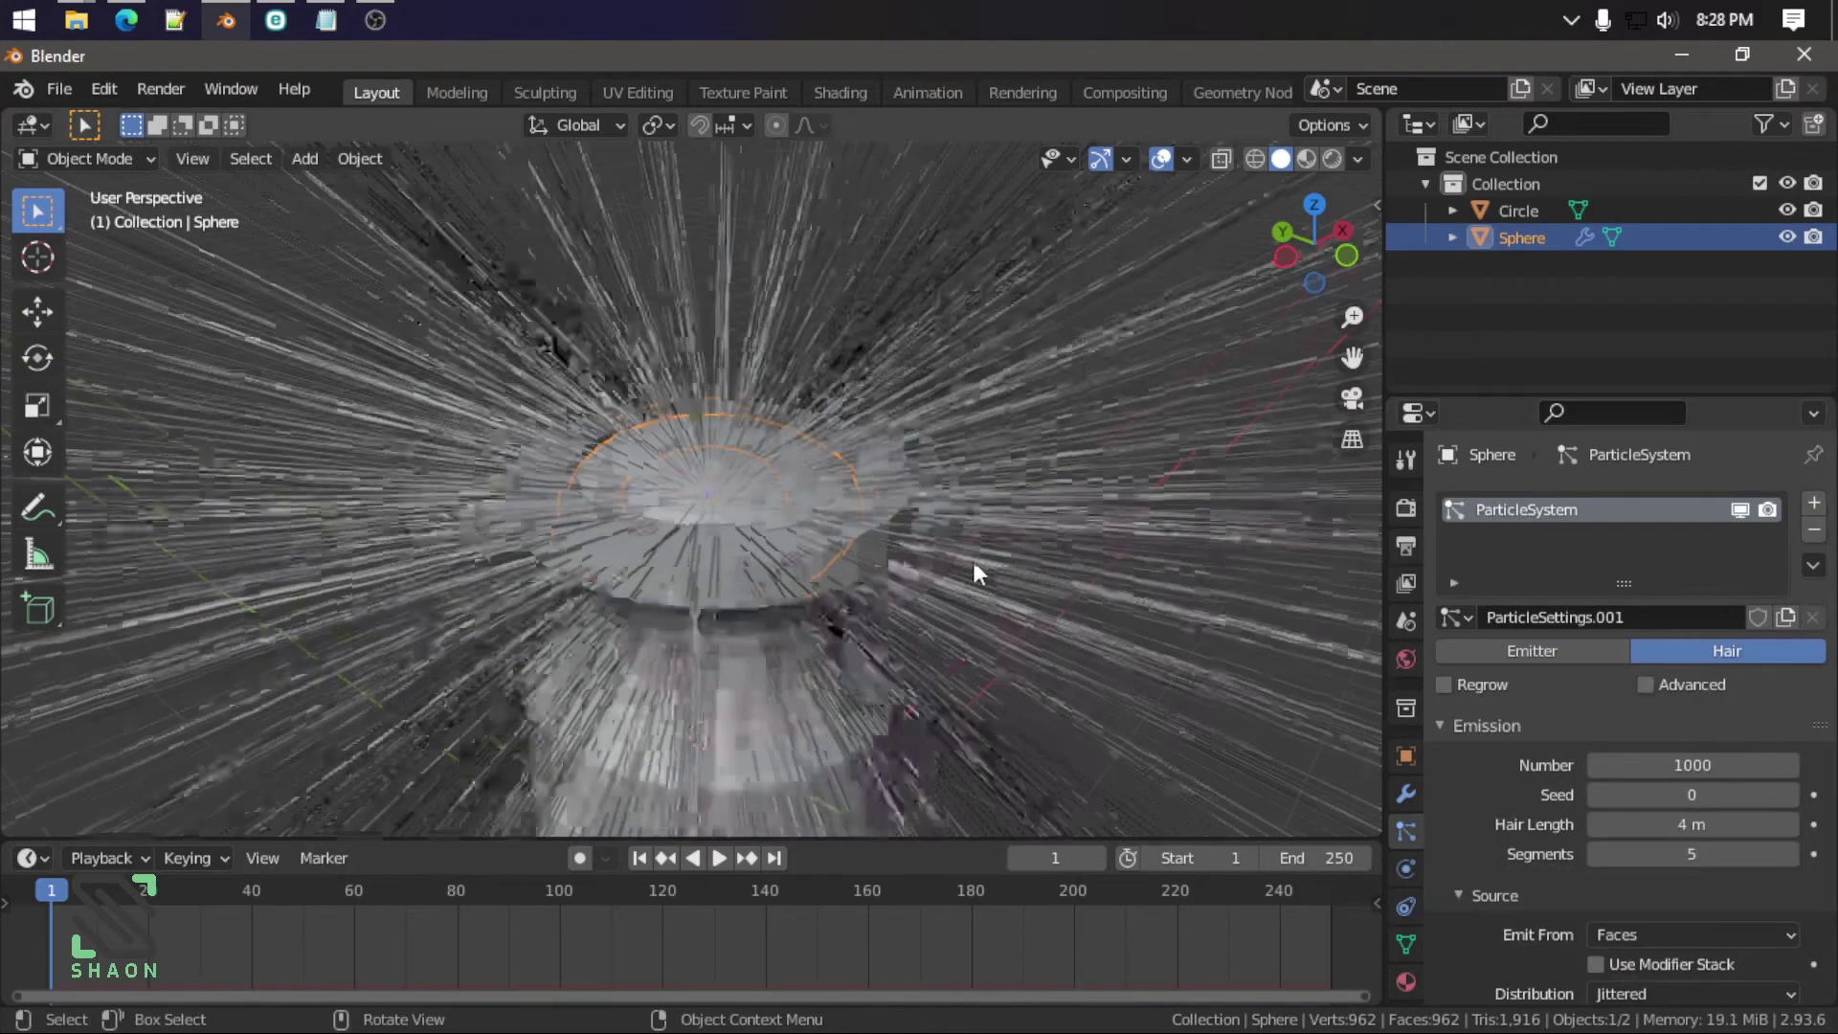
mouse_move(976, 571)
middle_mouse_down()
mouse_move(709, 504)
mouse_move(589, 404)
mouse_move(760, 525)
mouse_move(1026, 657)
mouse_move(1075, 607)
mouse_move(822, 388)
mouse_move(790, 493)
mouse_move(970, 644)
mouse_move(804, 445)
mouse_move(861, 485)
middle_mouse_up()
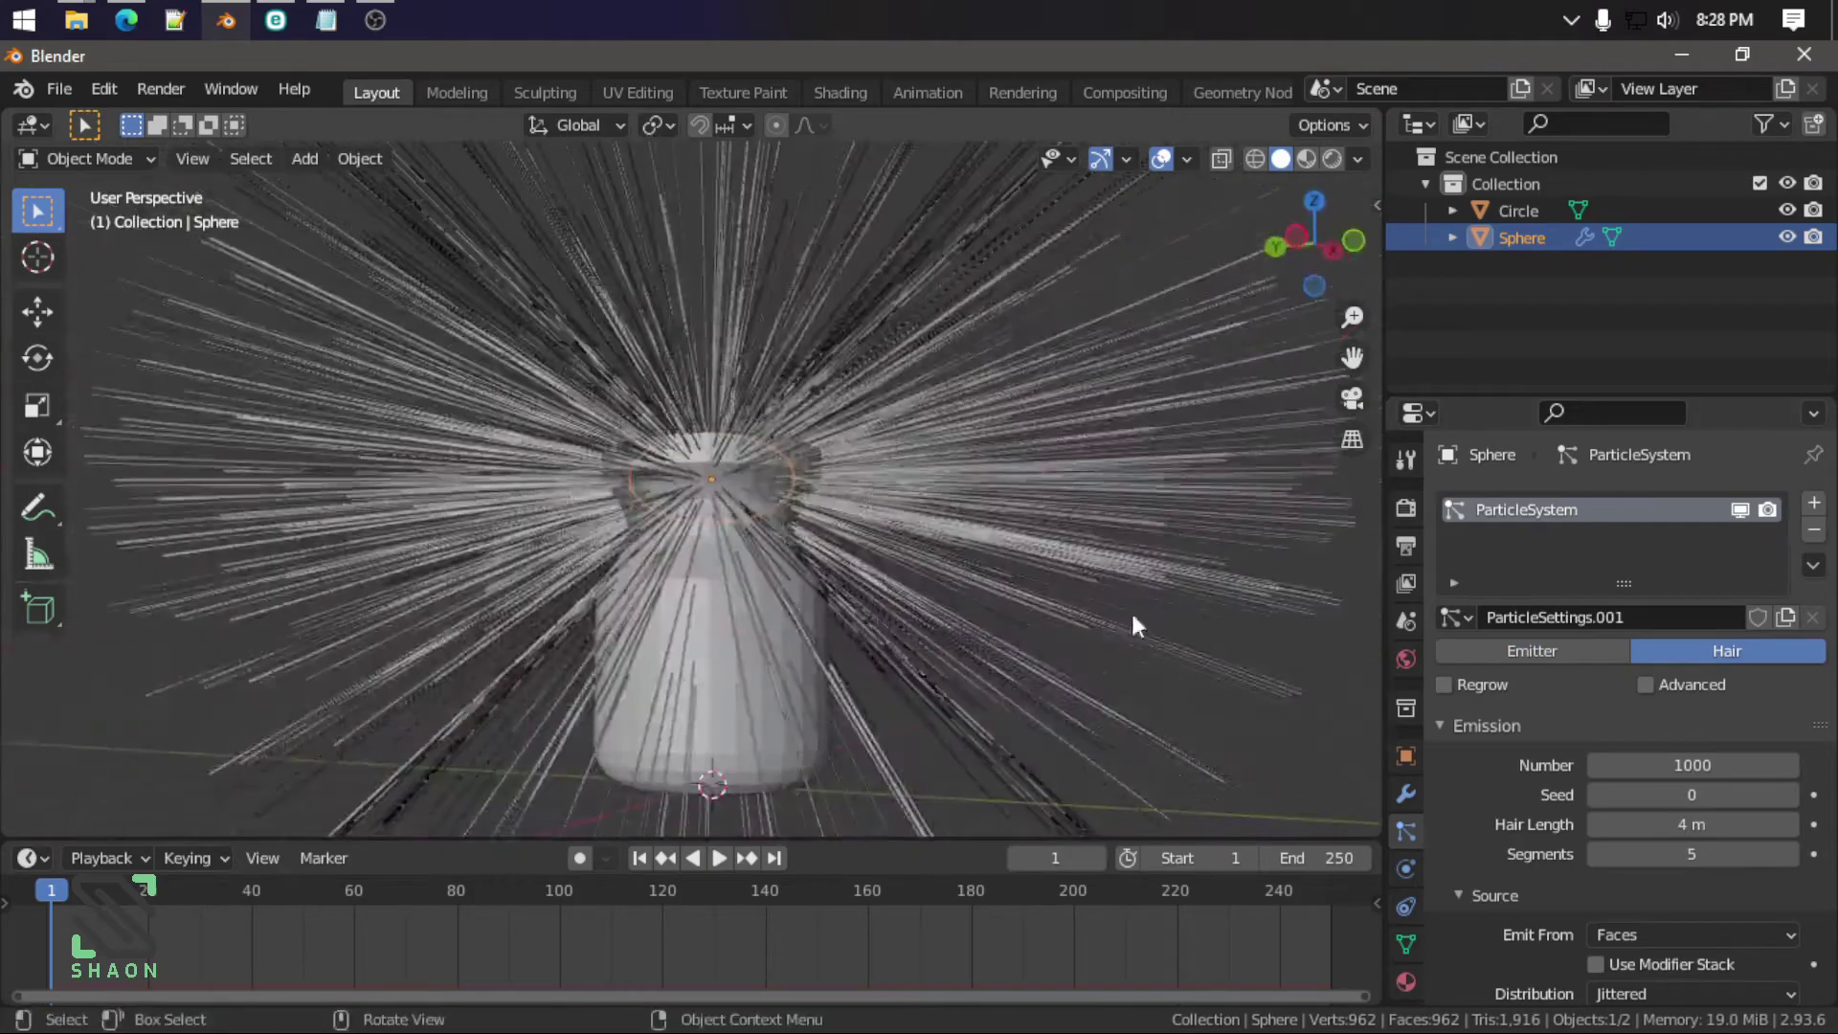
left_click(1714, 766)
type("50")
key("Return")
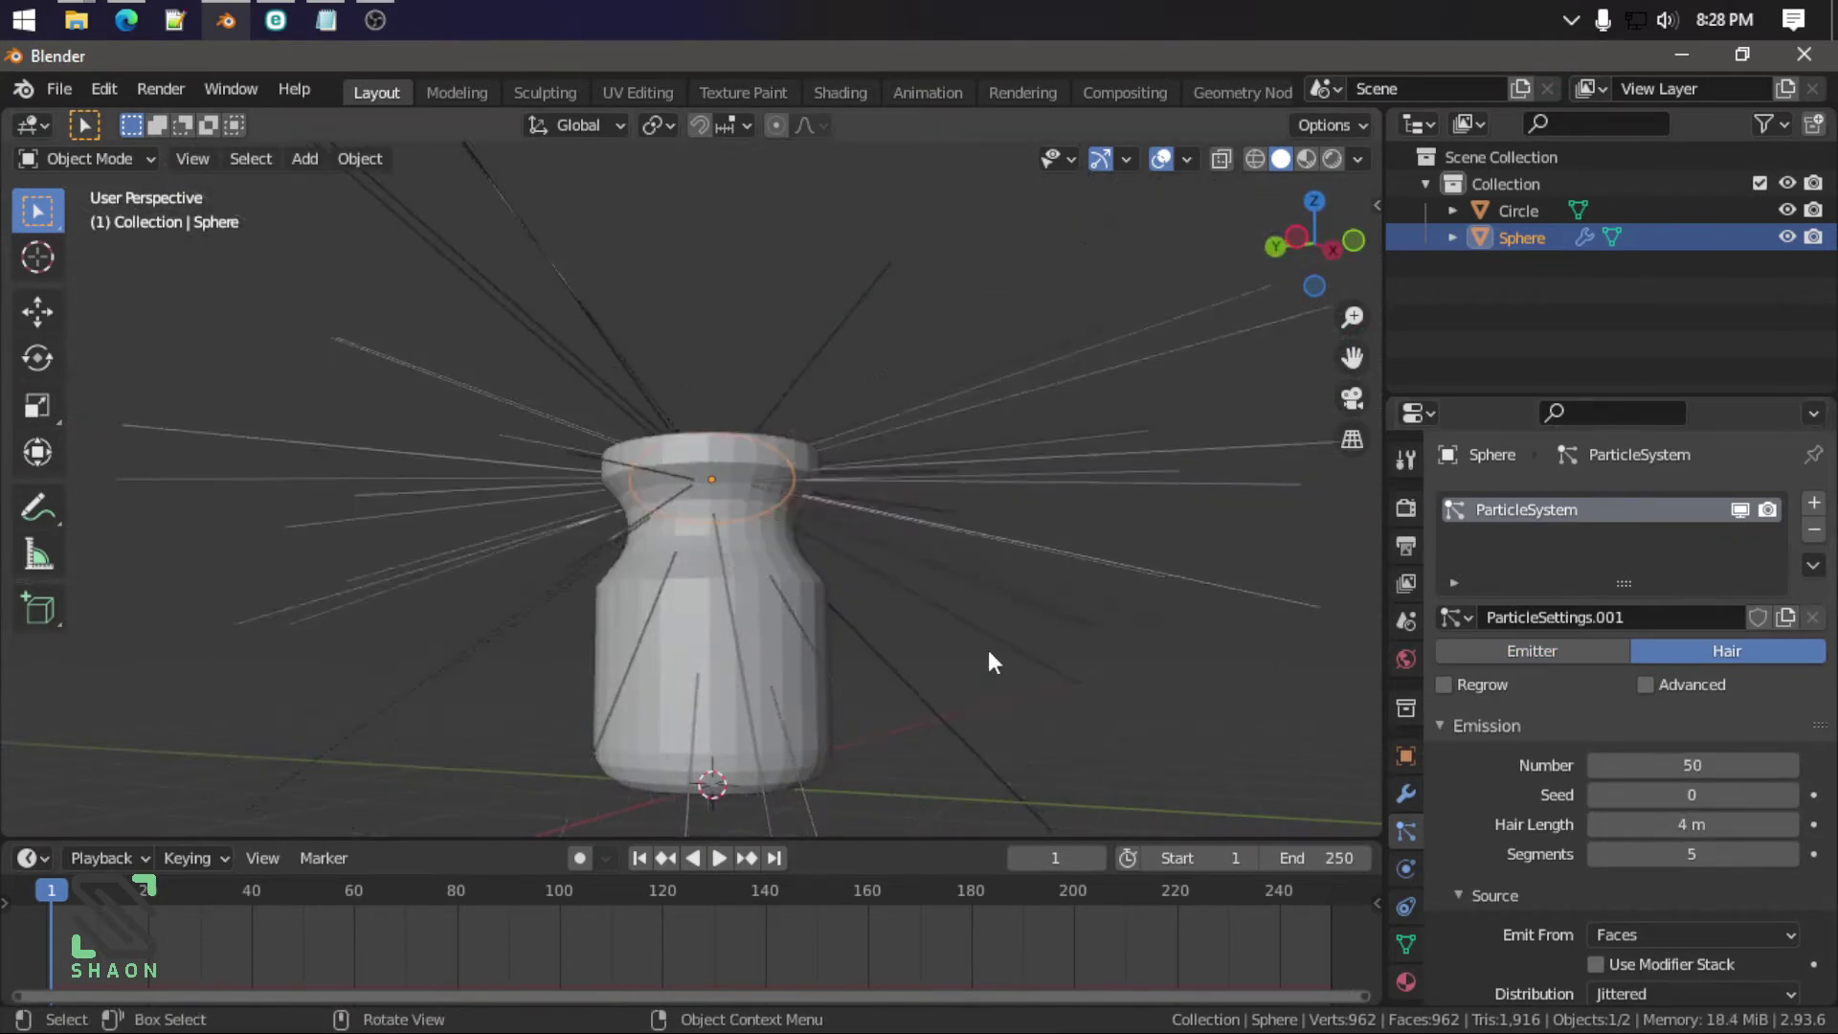
scroll(988, 651, "down", 3)
mouse_move(909, 622)
middle_mouse_down()
mouse_move(920, 687)
mouse_move(930, 675)
middle_mouse_up()
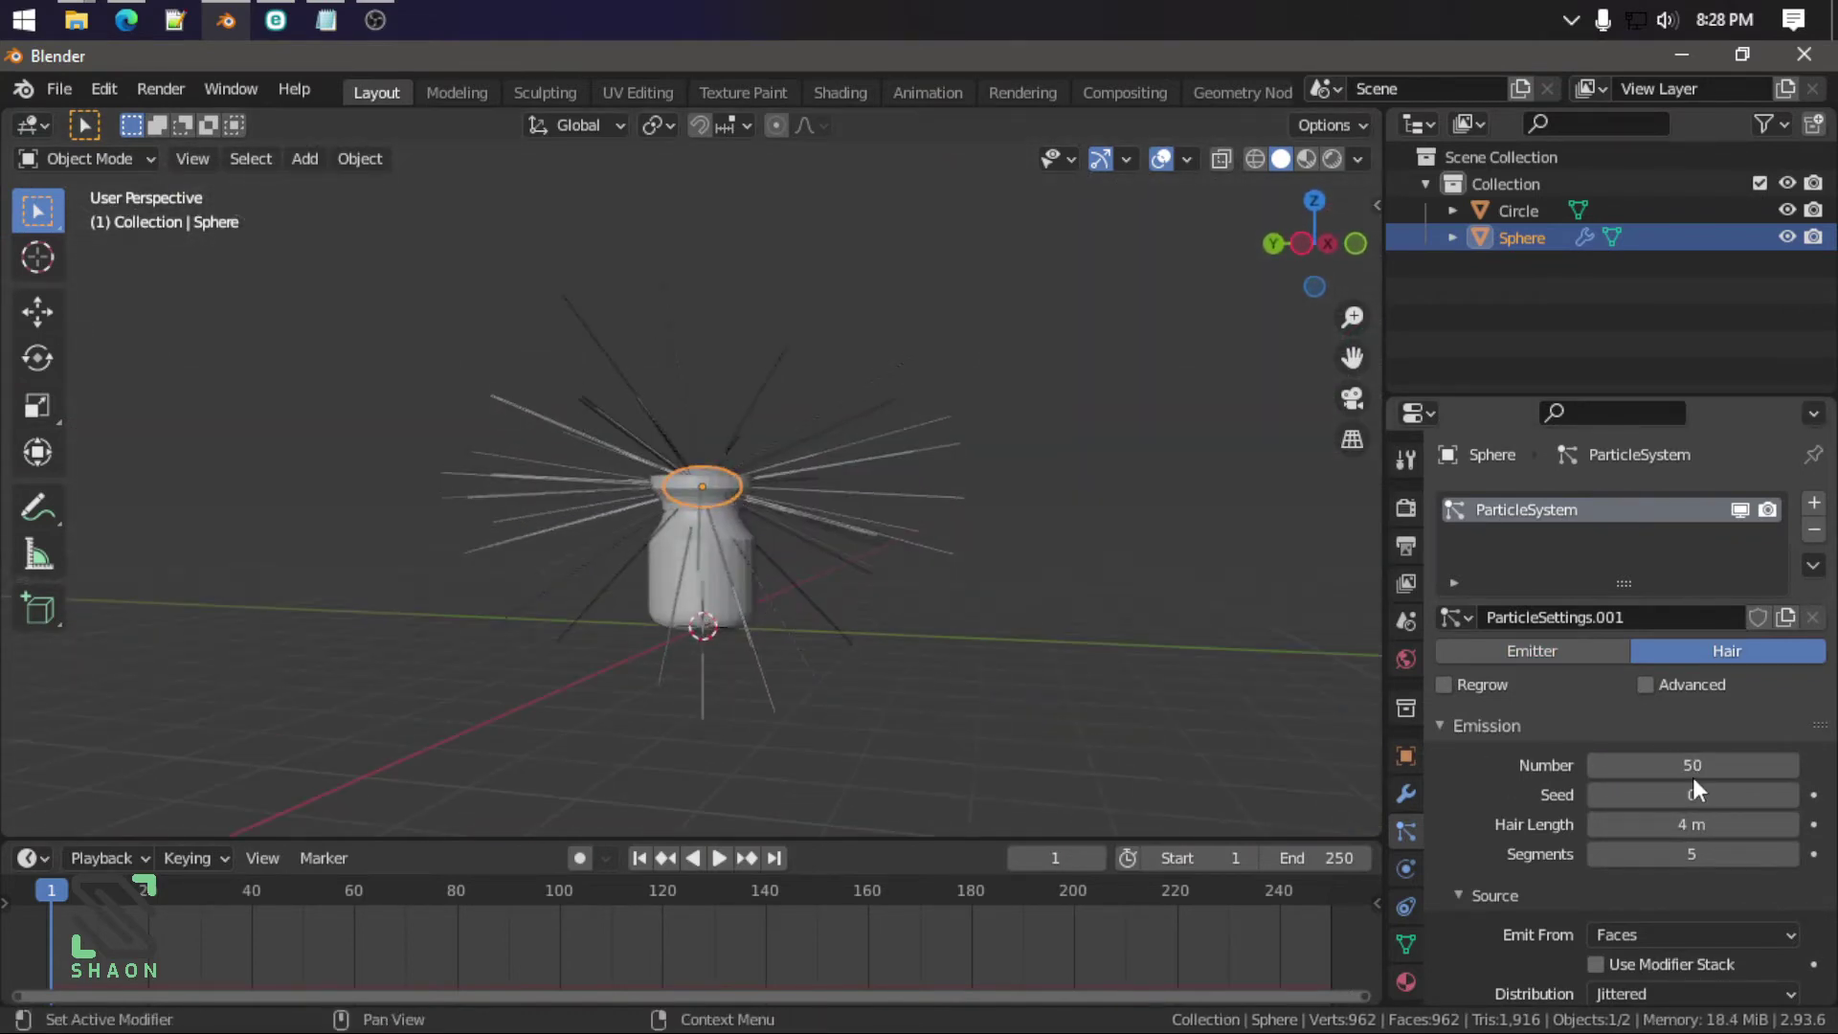
key("Return")
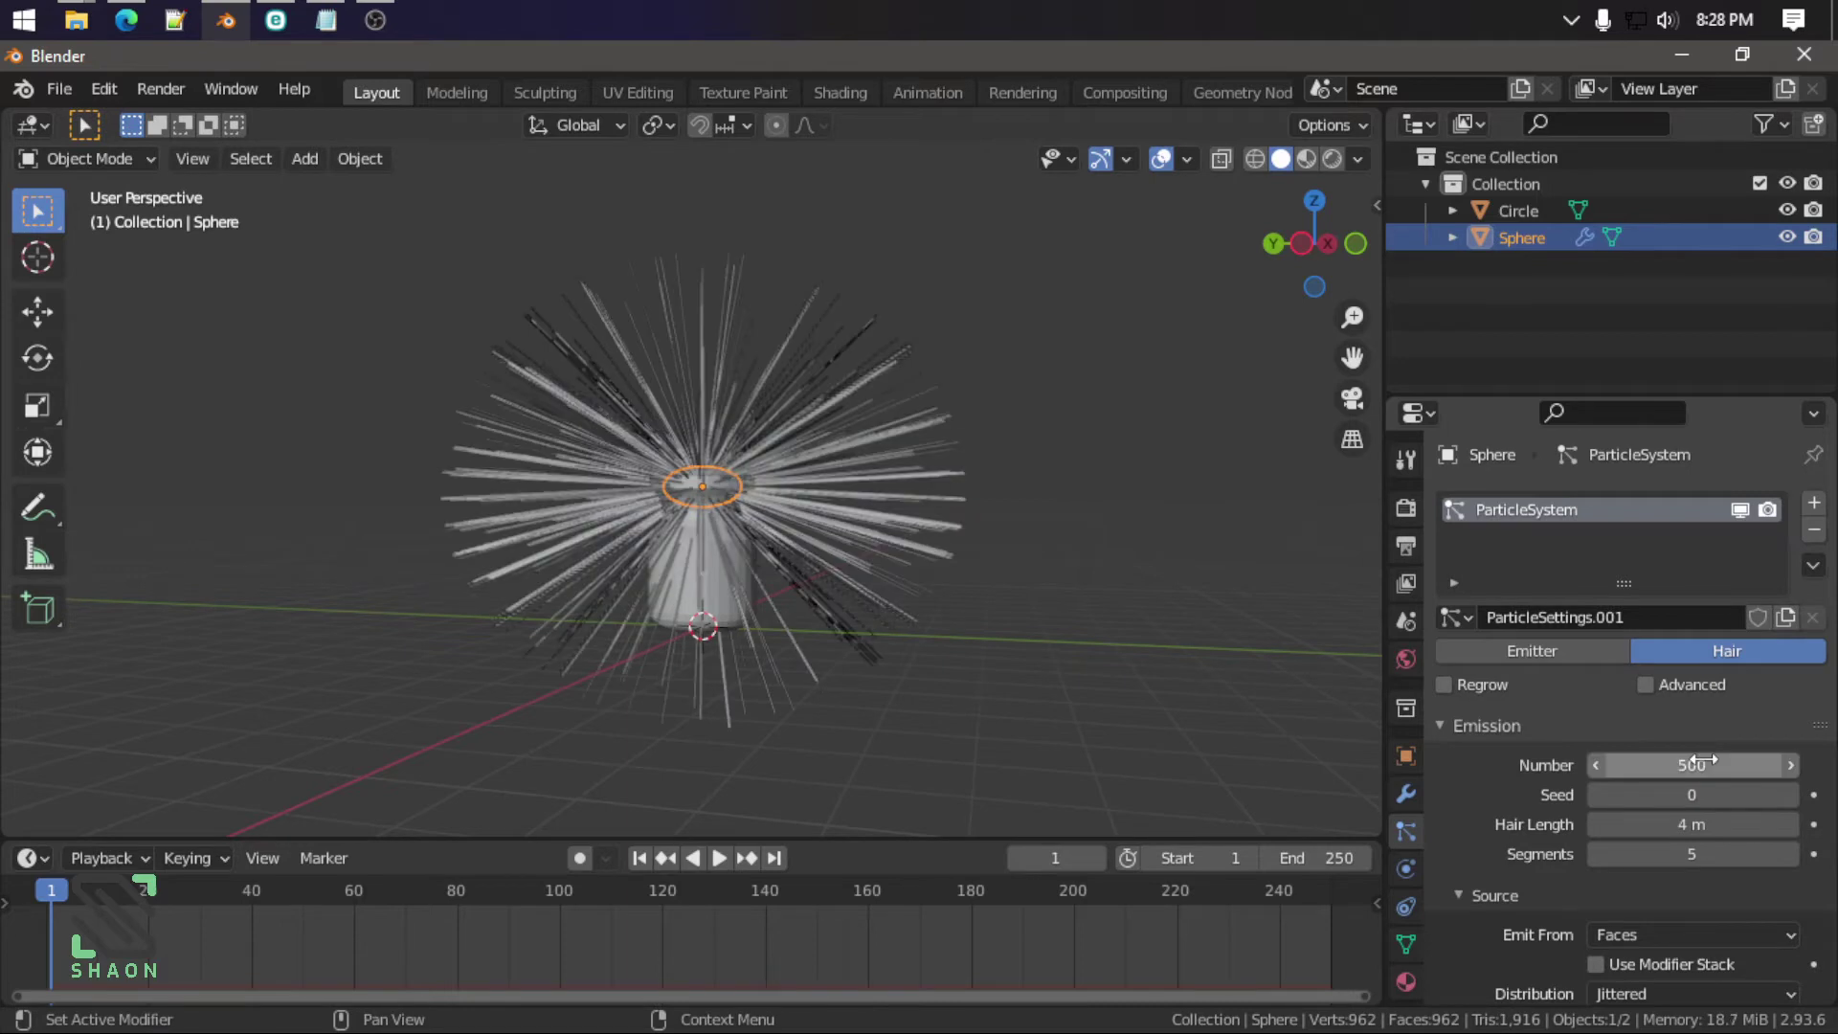
scroll(1580, 831, "down", 5)
scroll(1580, 831, "down", 4)
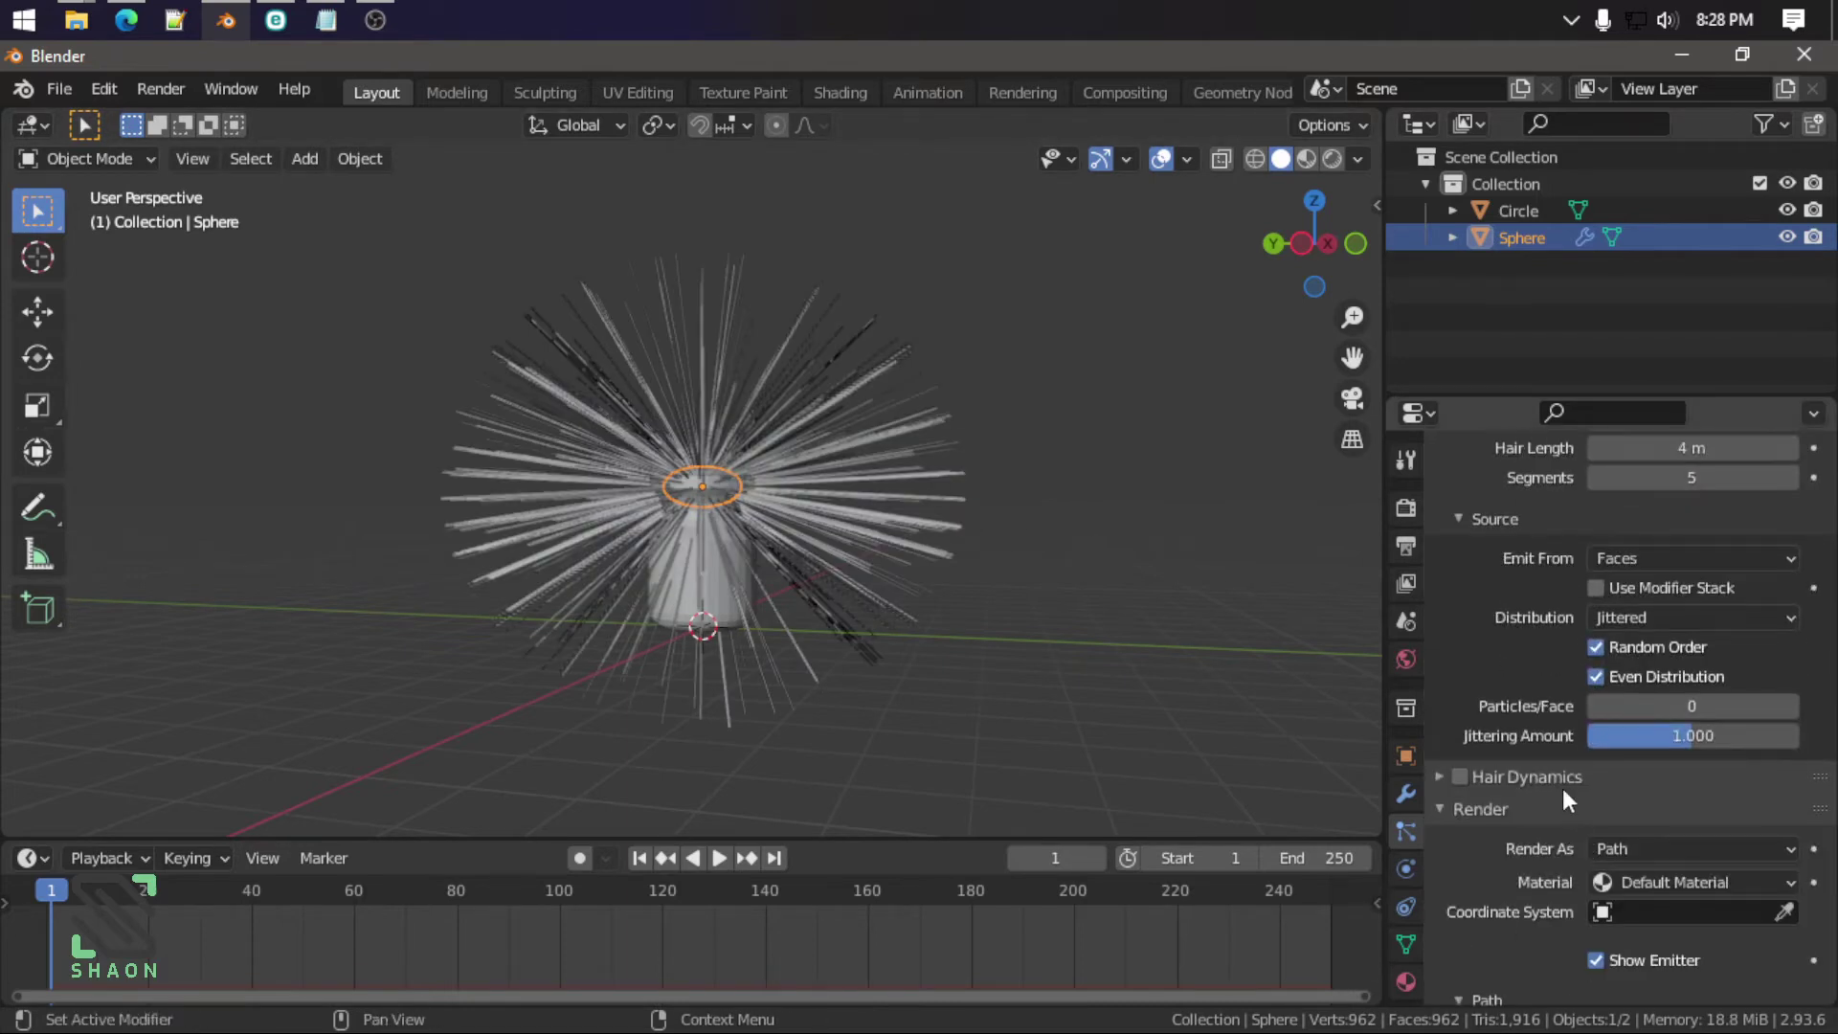
left_click(1438, 778)
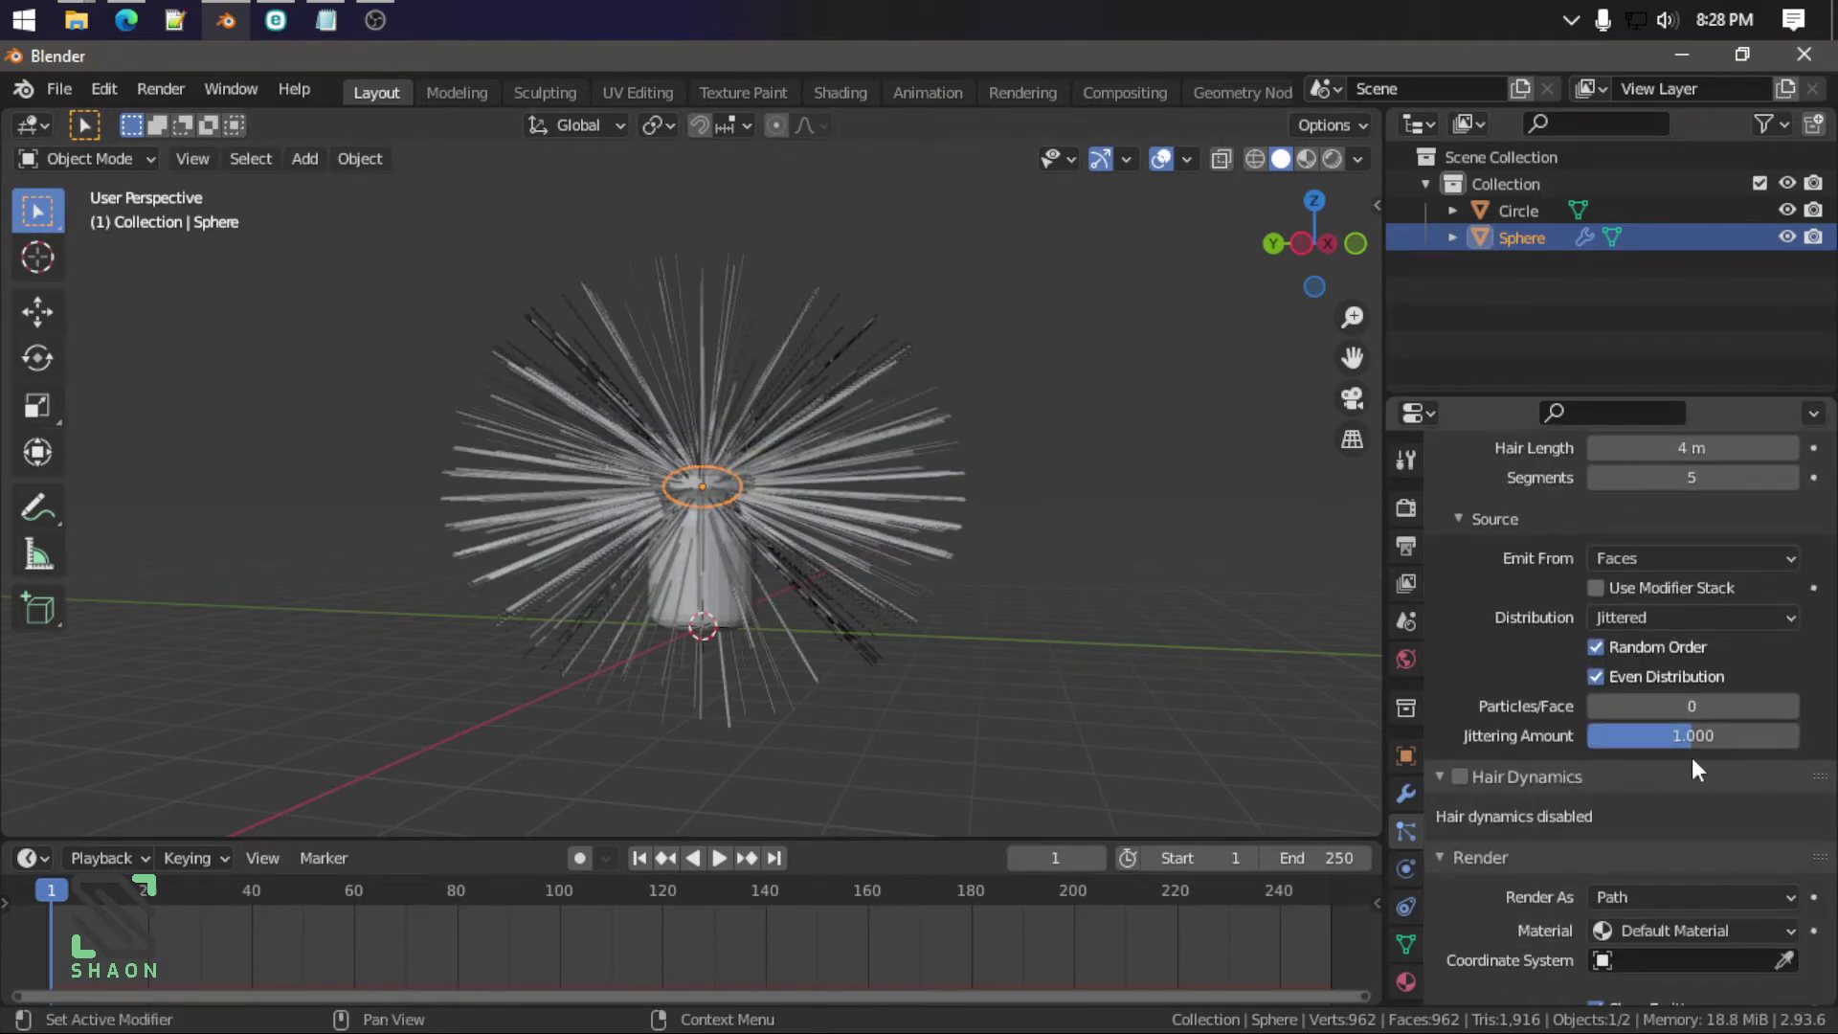
scroll(1685, 759, "down", 3)
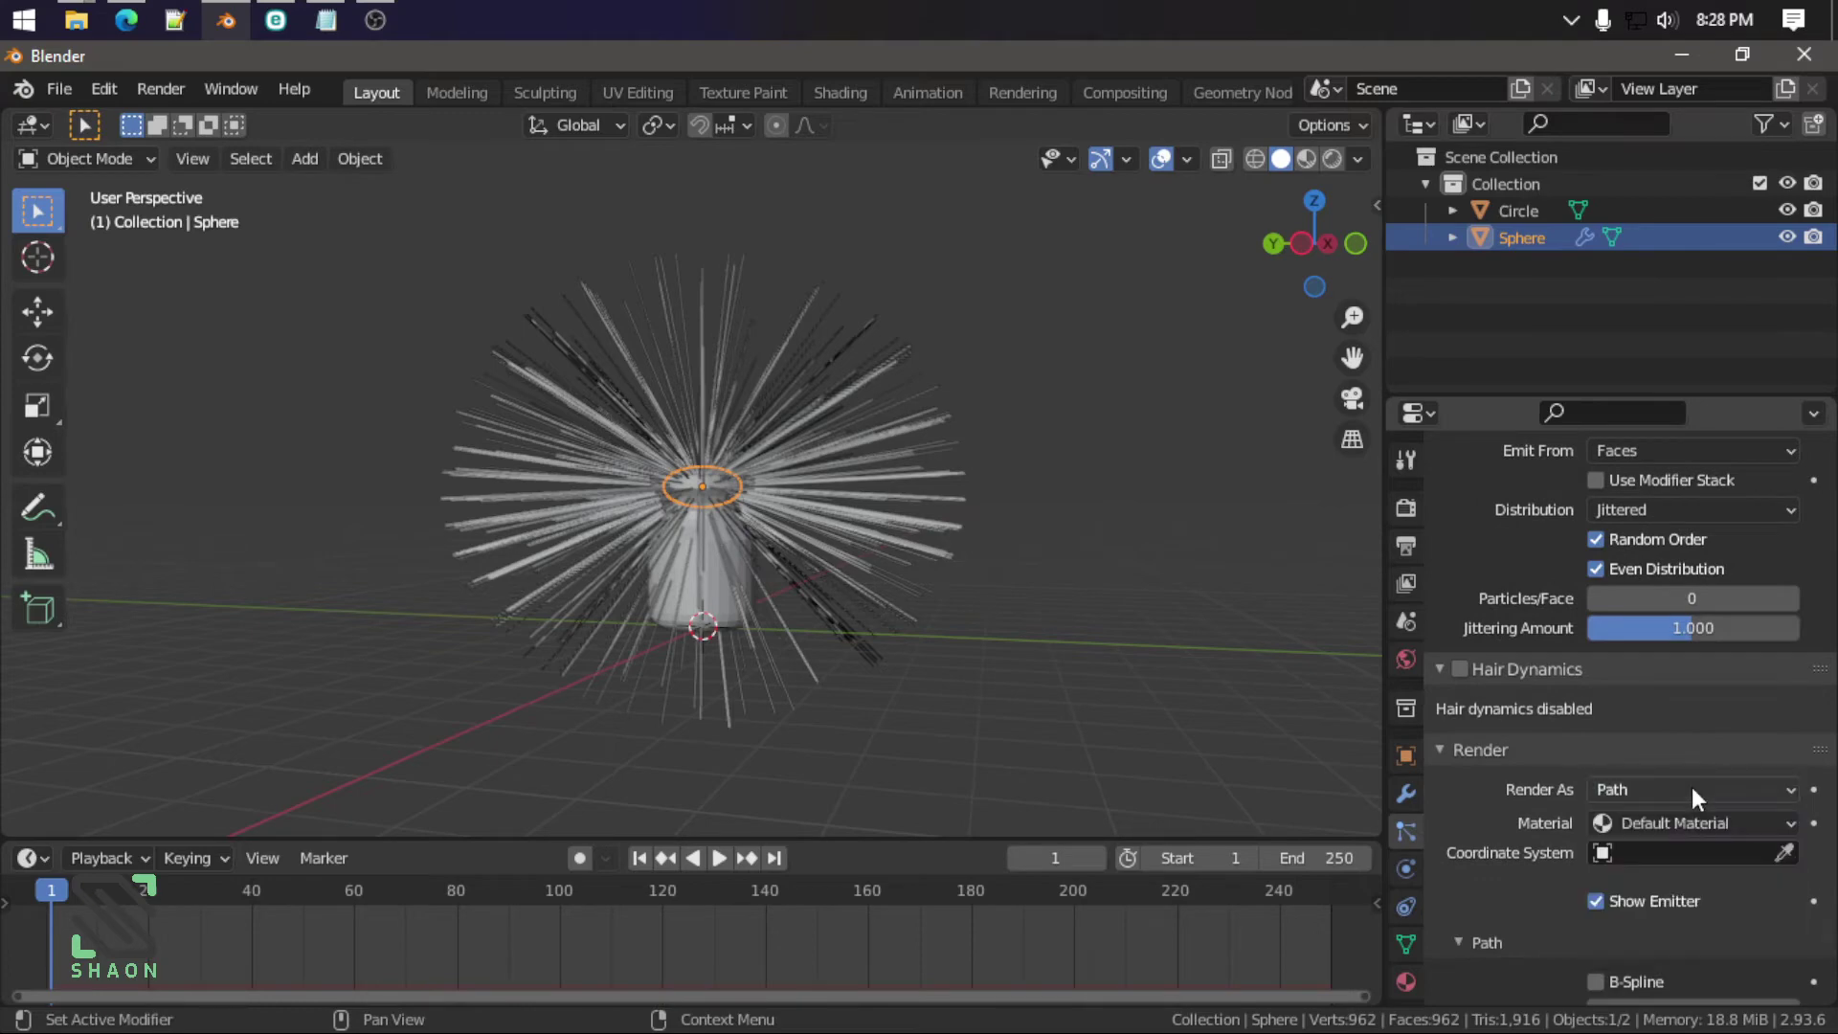
scroll(1556, 919, "down", 3)
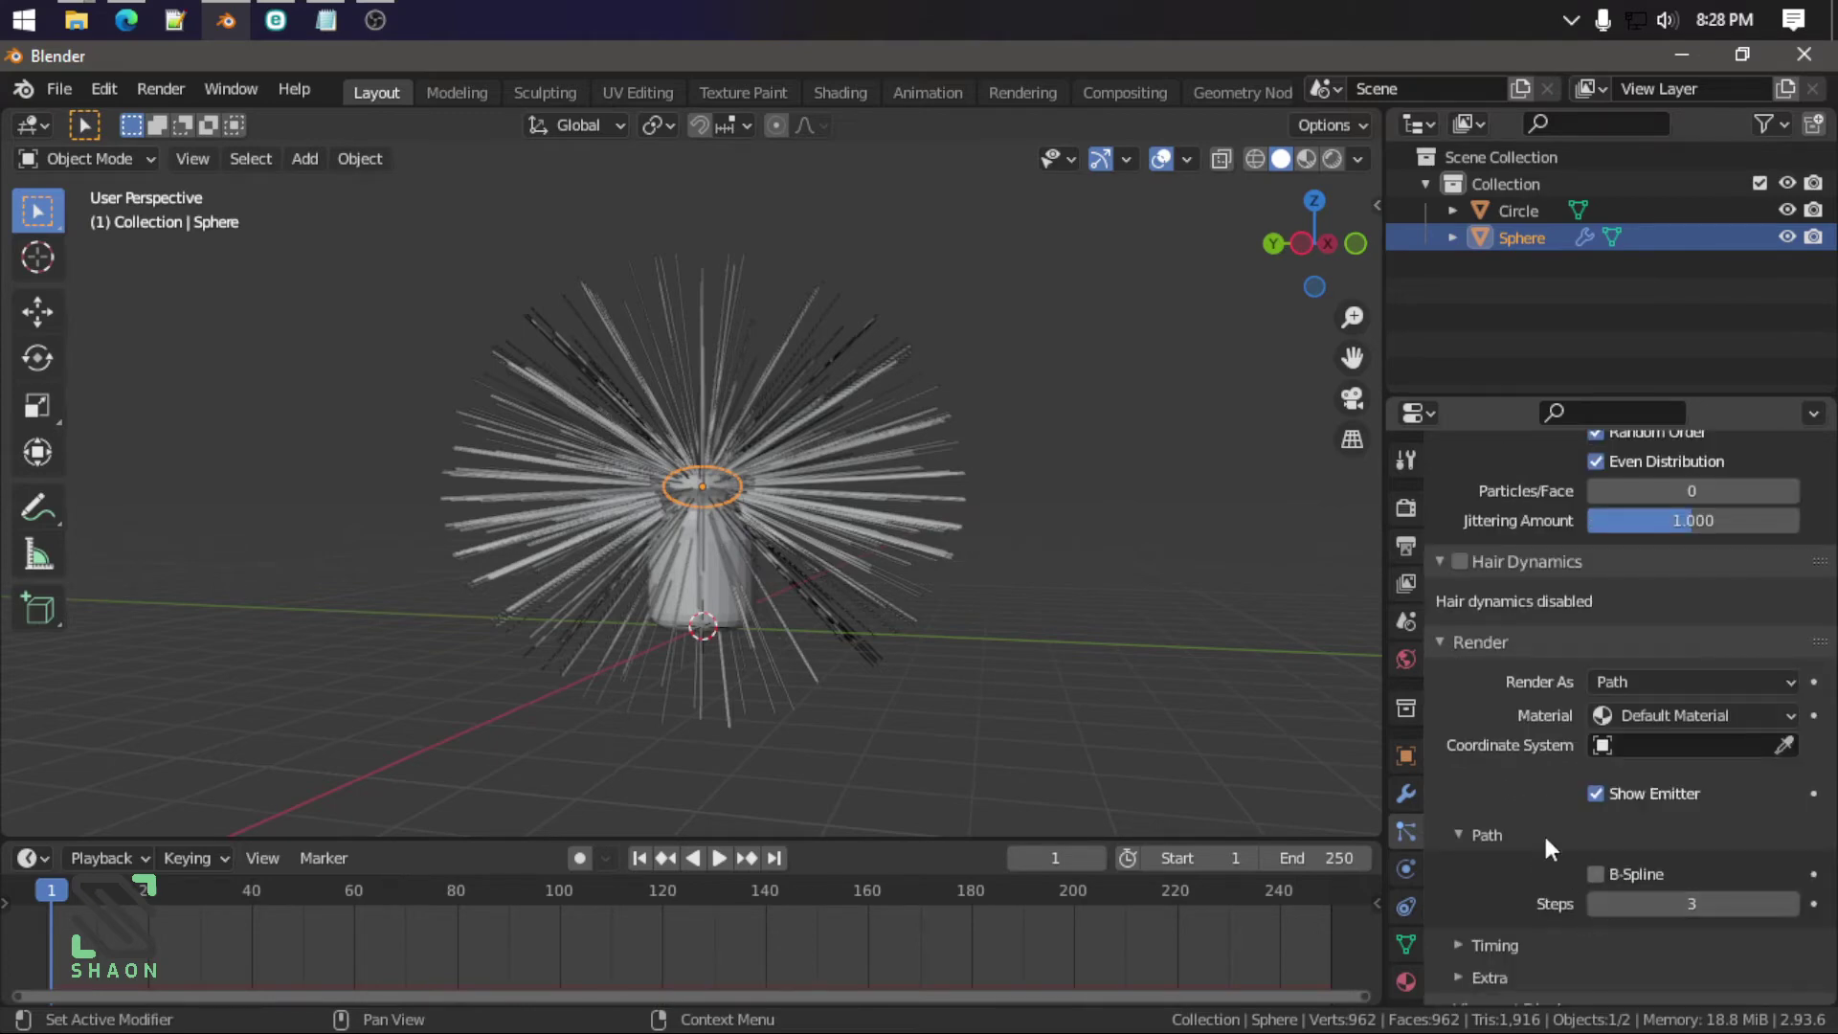
scroll(1551, 850, "down", 4)
left_click(1469, 813)
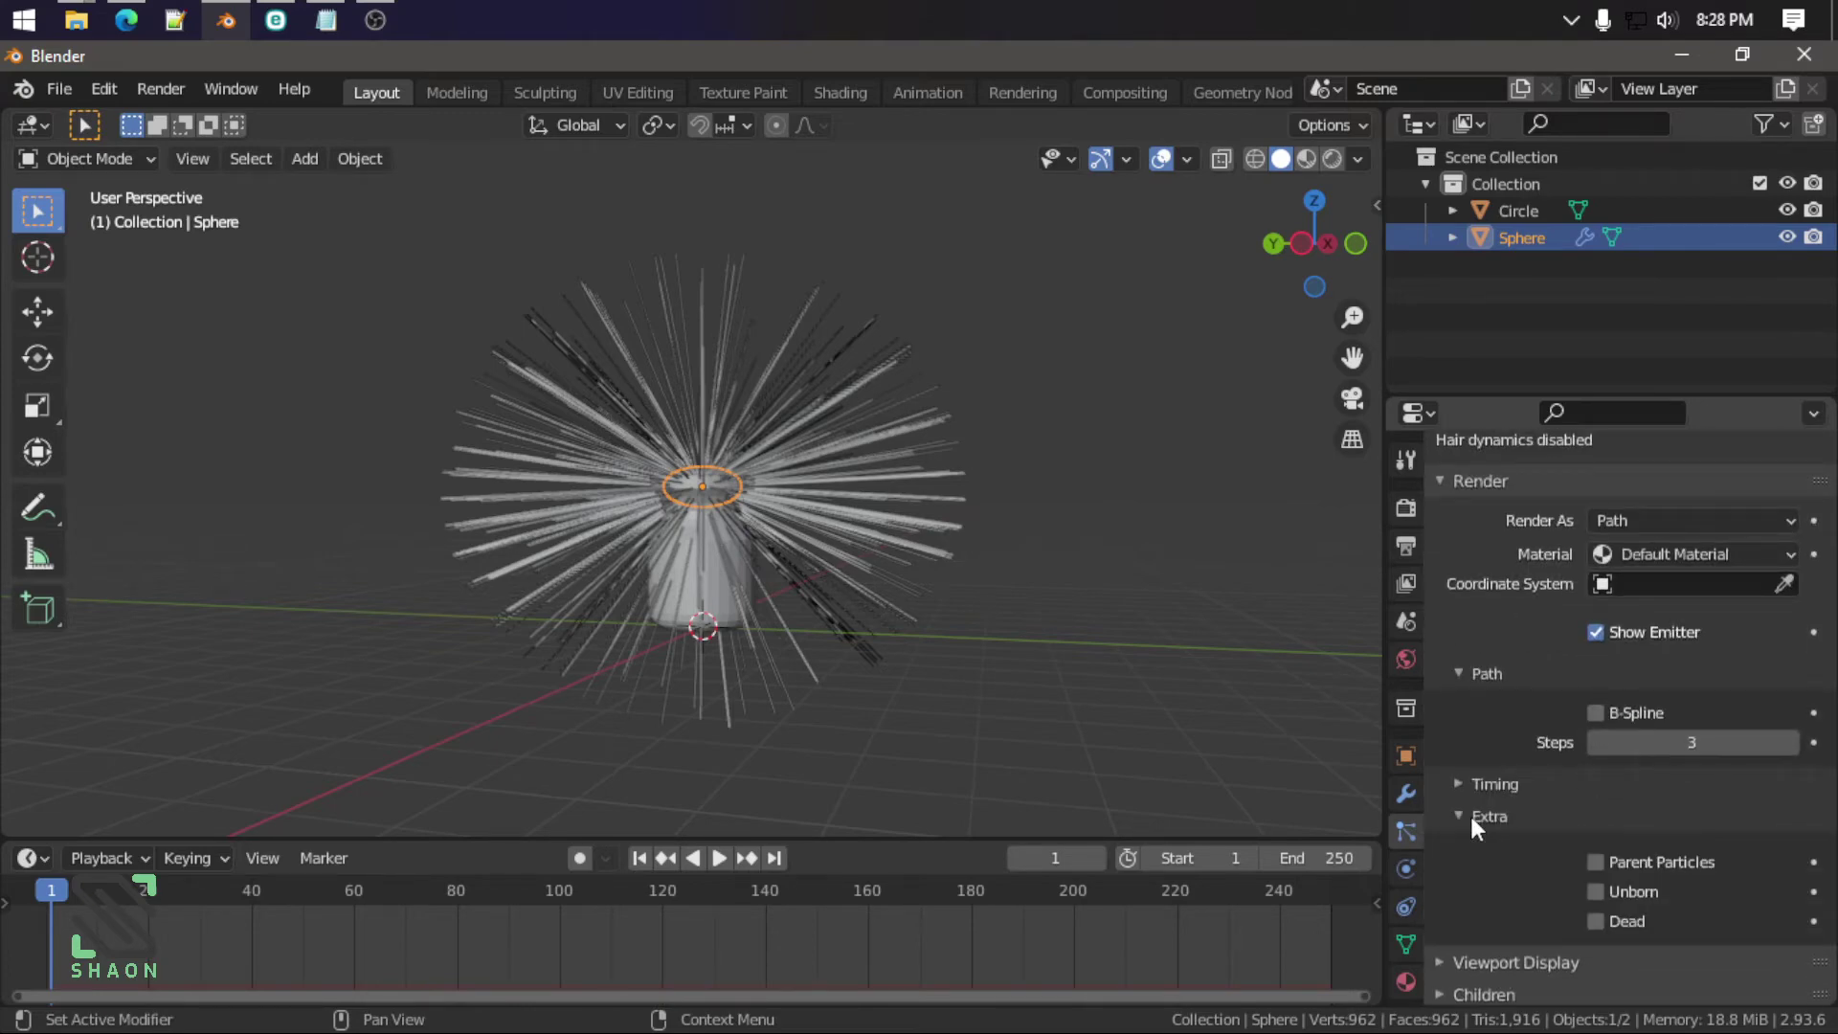
left_click(1472, 791)
left_click(1473, 791)
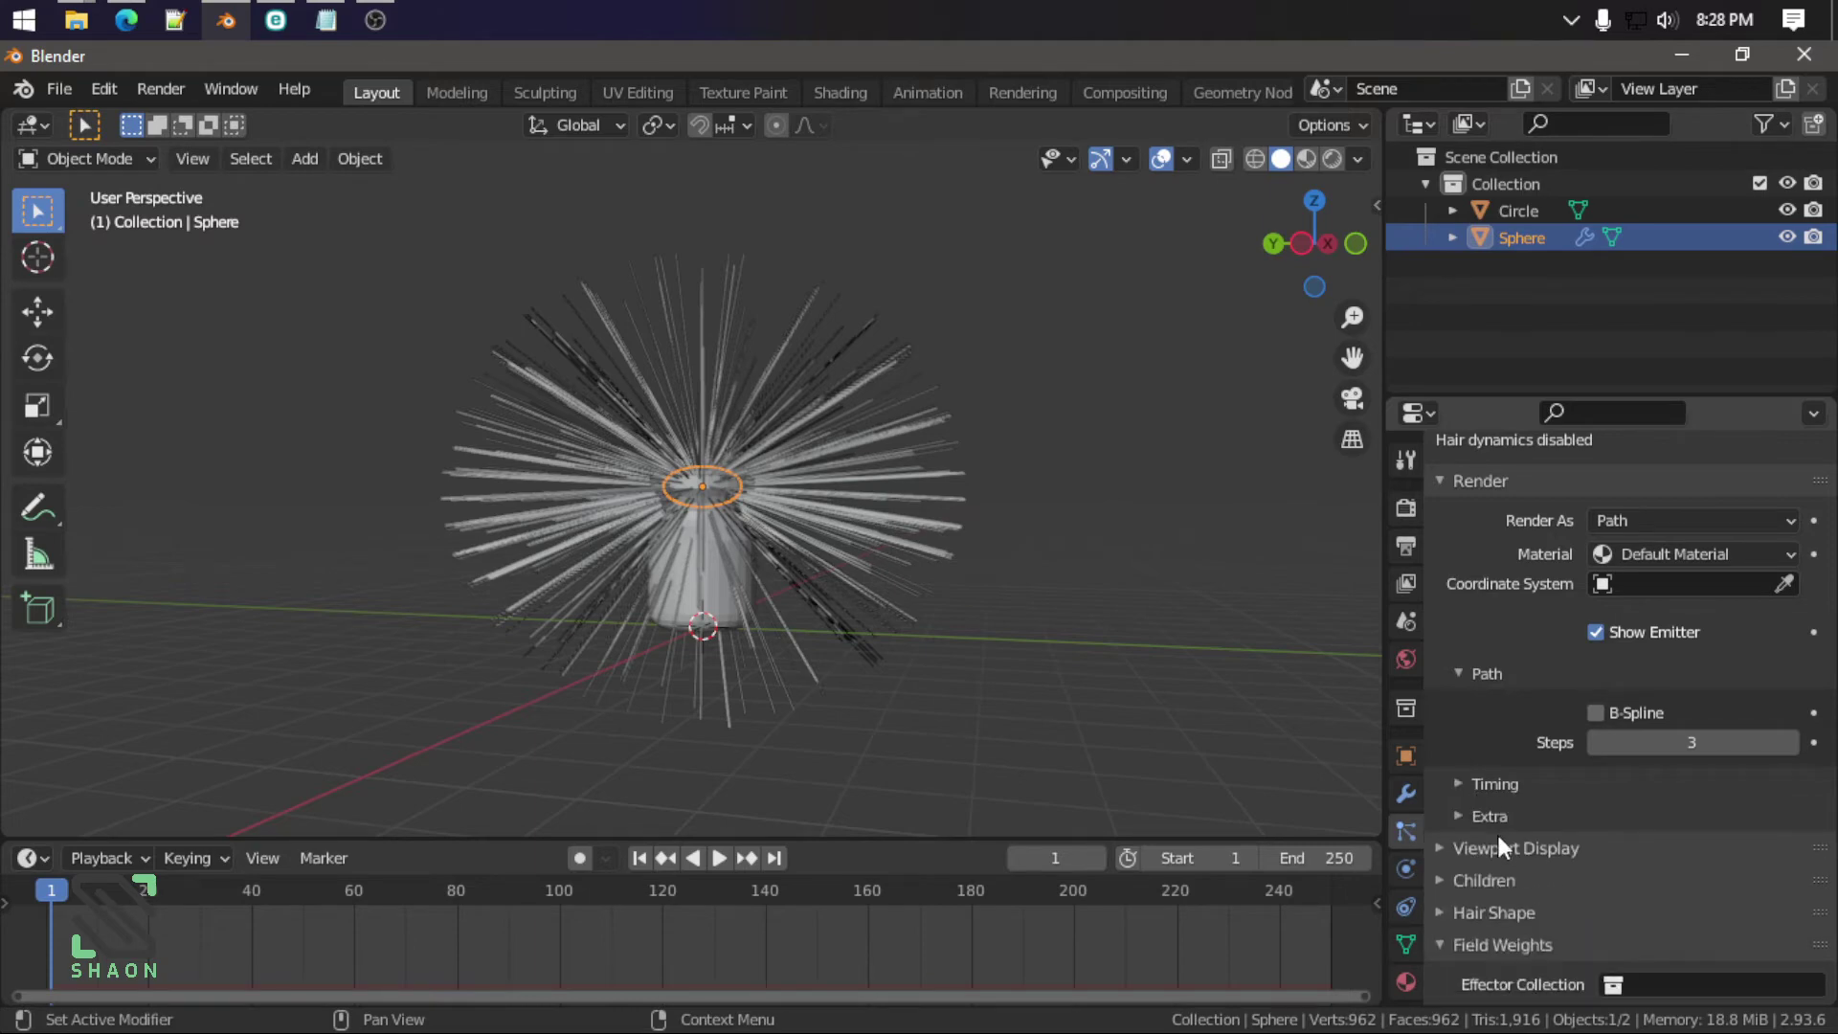
scroll(1496, 831, "down", 1)
left_click(1447, 794)
scroll(1530, 841, "down", 5)
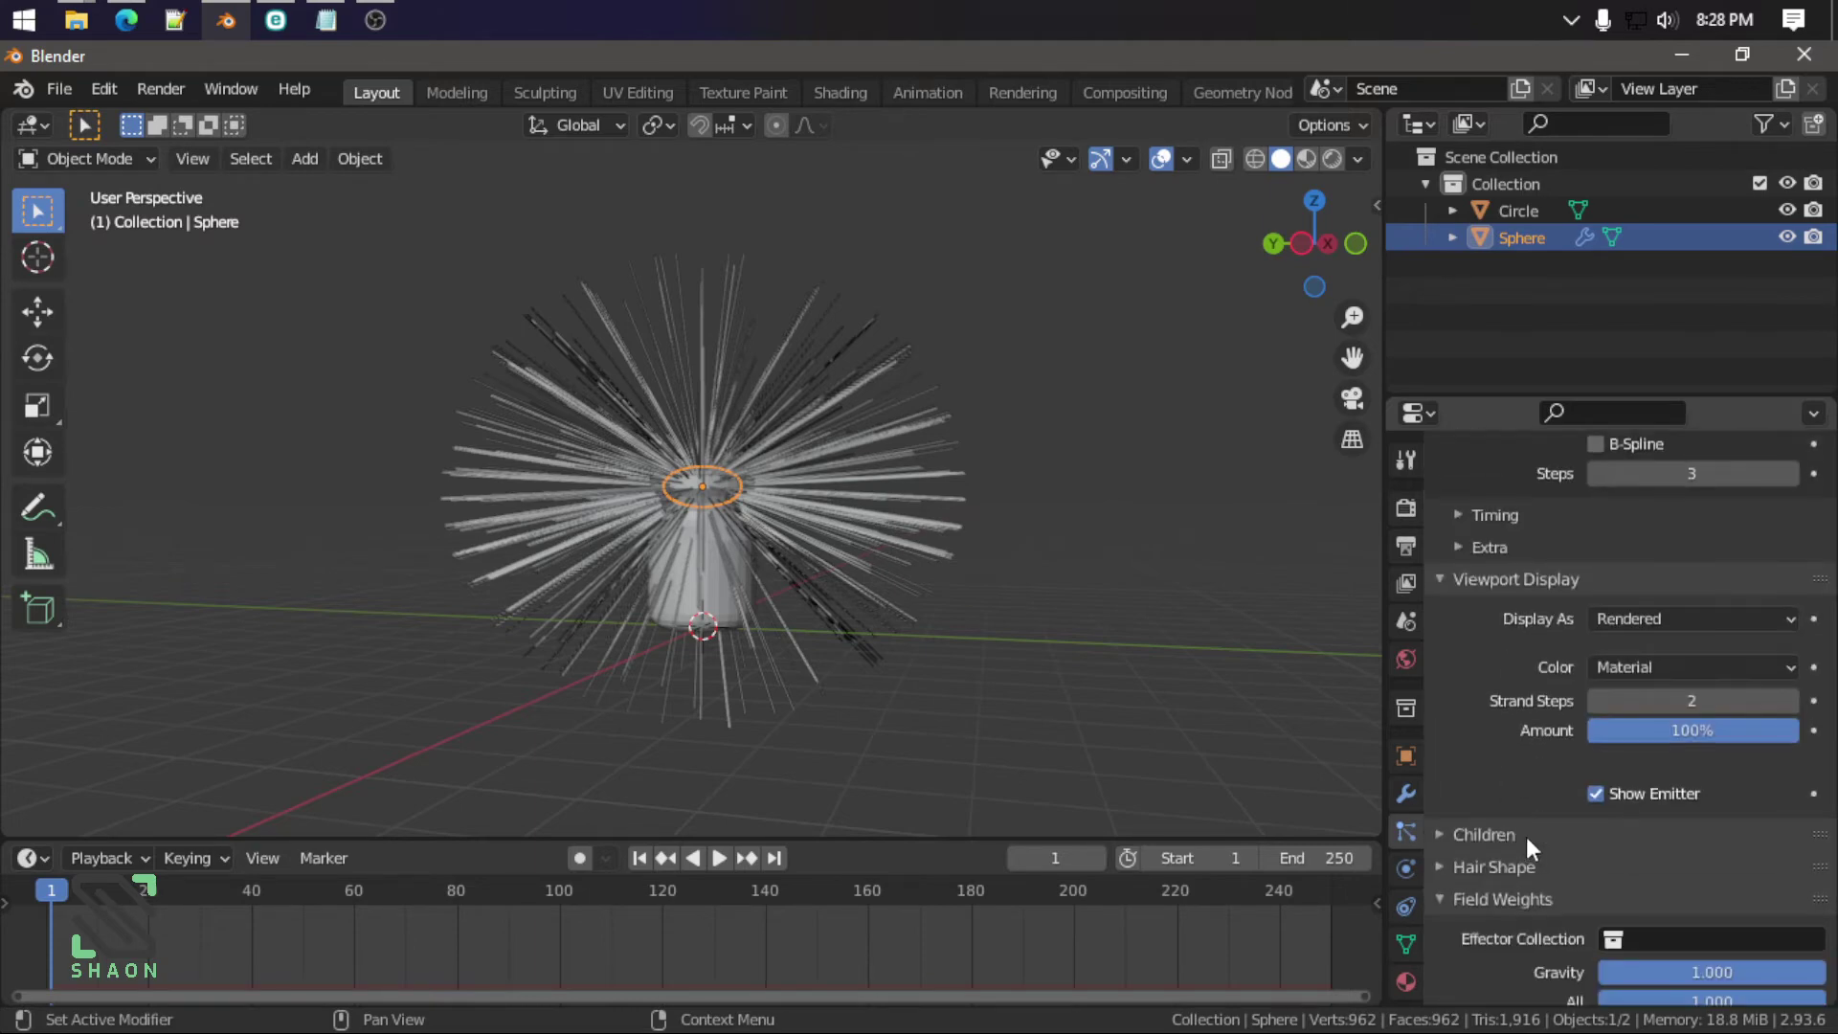
scroll(1526, 837, "down", 4)
left_click(1459, 716)
scroll(1500, 710, "down", 3)
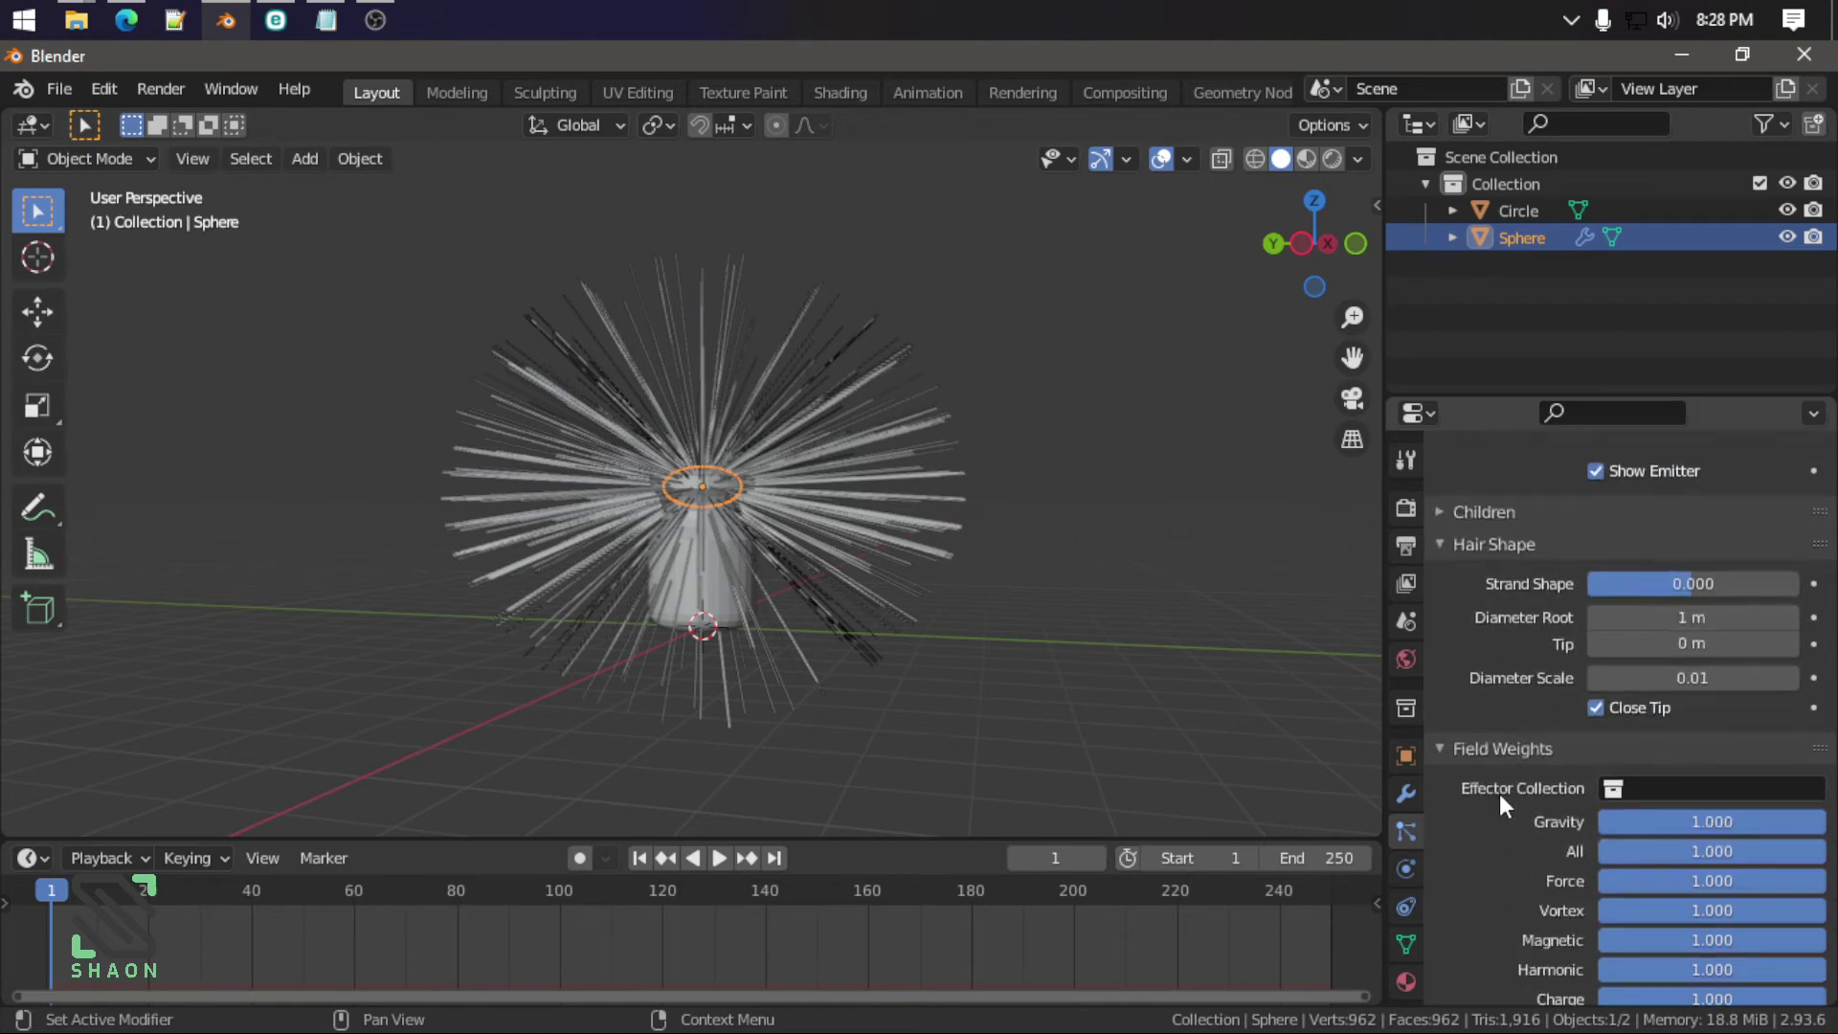
scroll(1513, 894, "down", 6)
scroll(1525, 887, "down", 4)
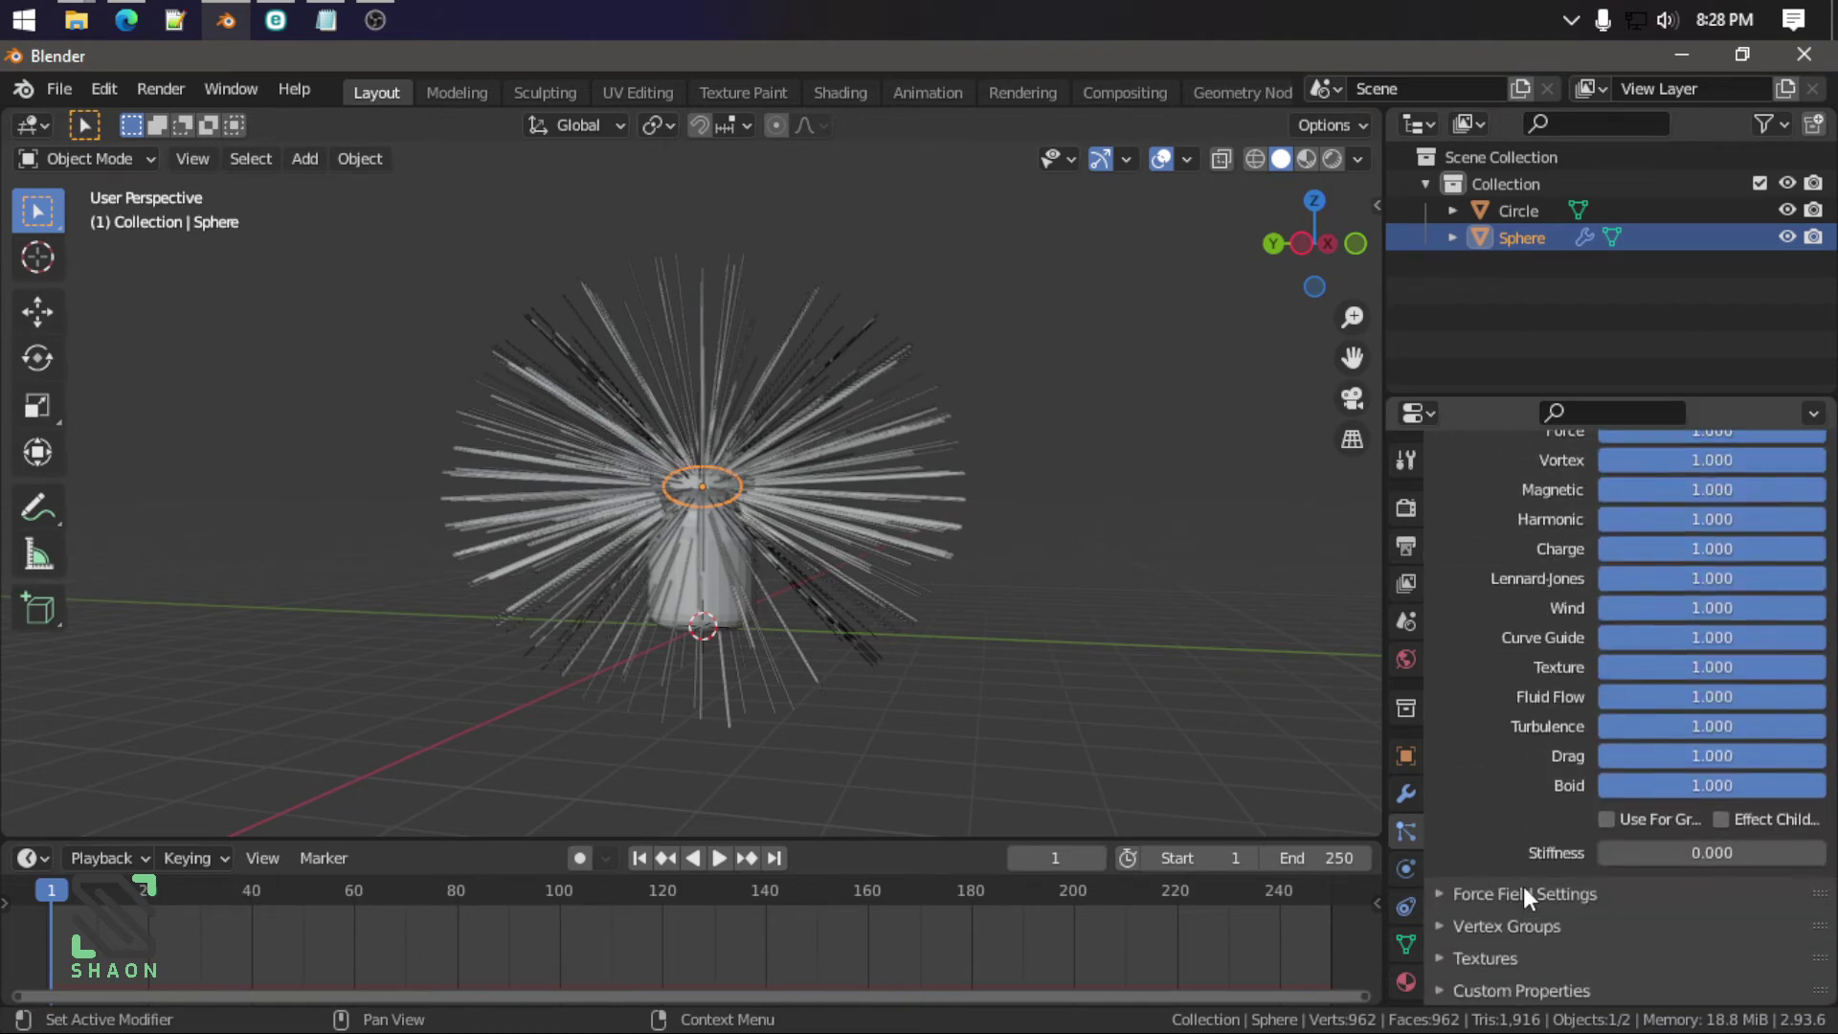
left_click(1463, 893)
scroll(1489, 861, "down", 7)
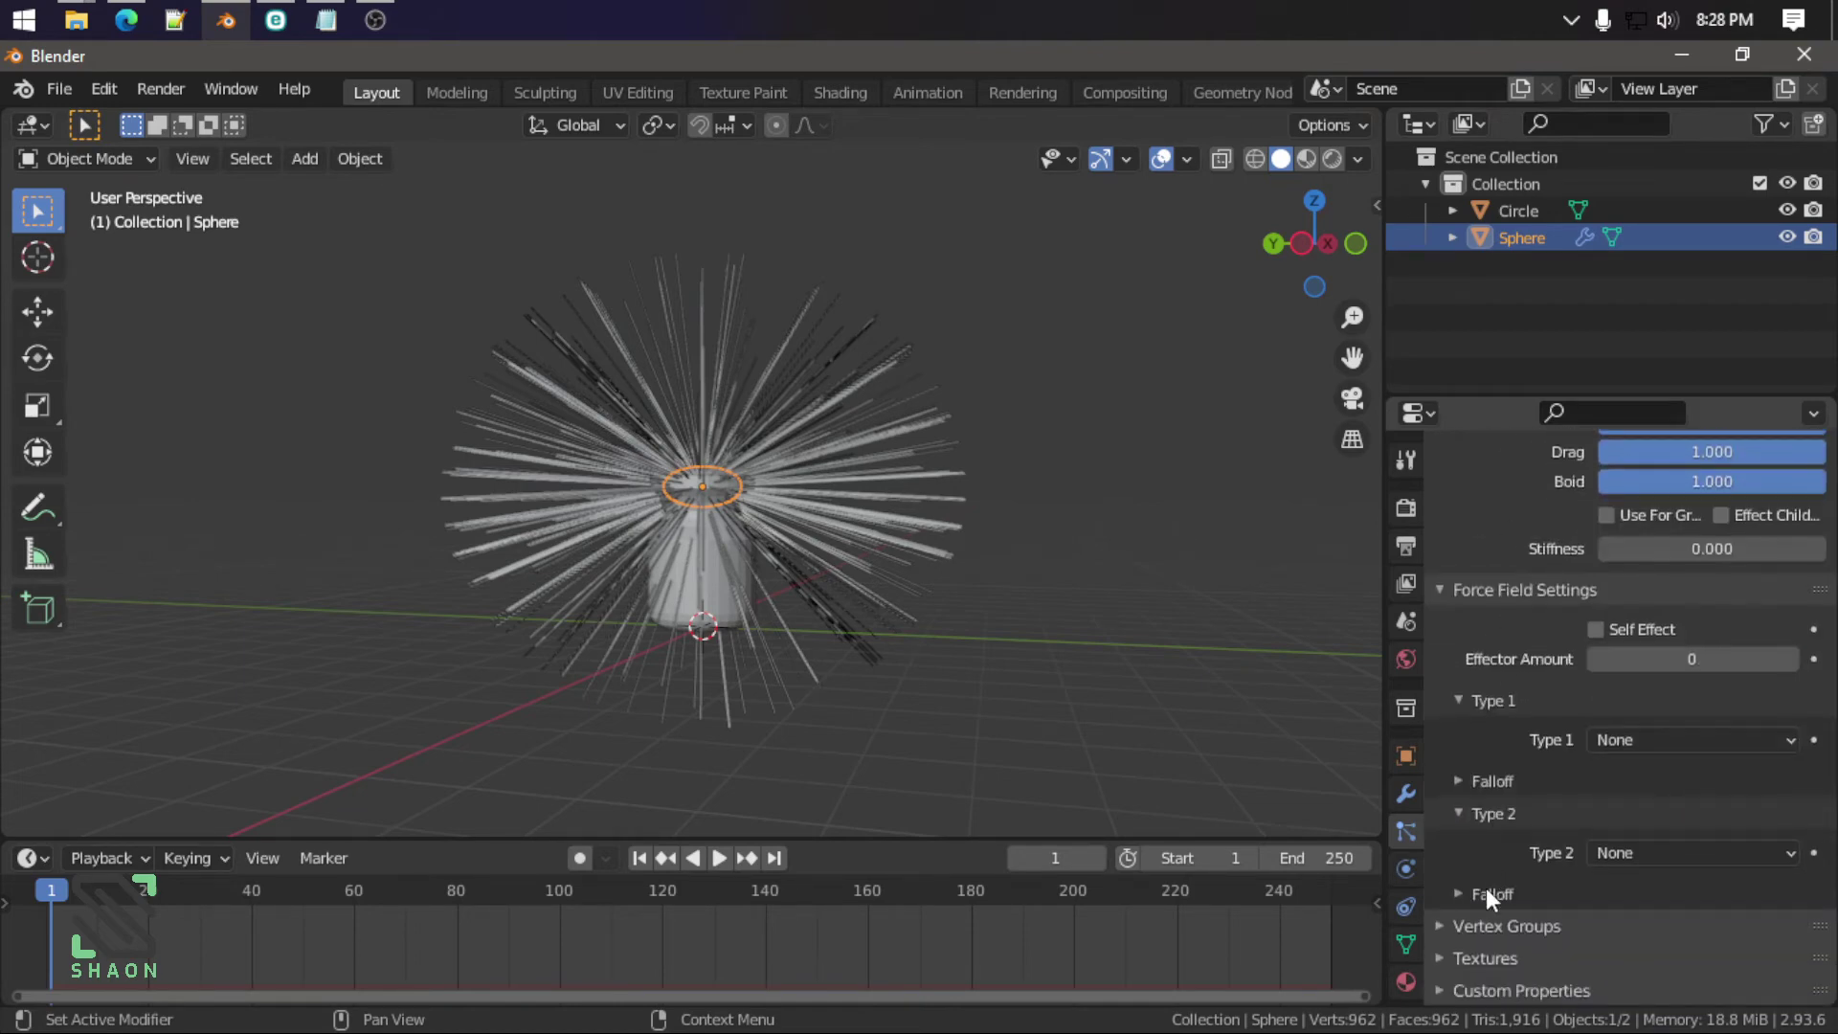
left_click(1481, 926)
scroll(1516, 860, "down", 5)
left_click(1499, 958)
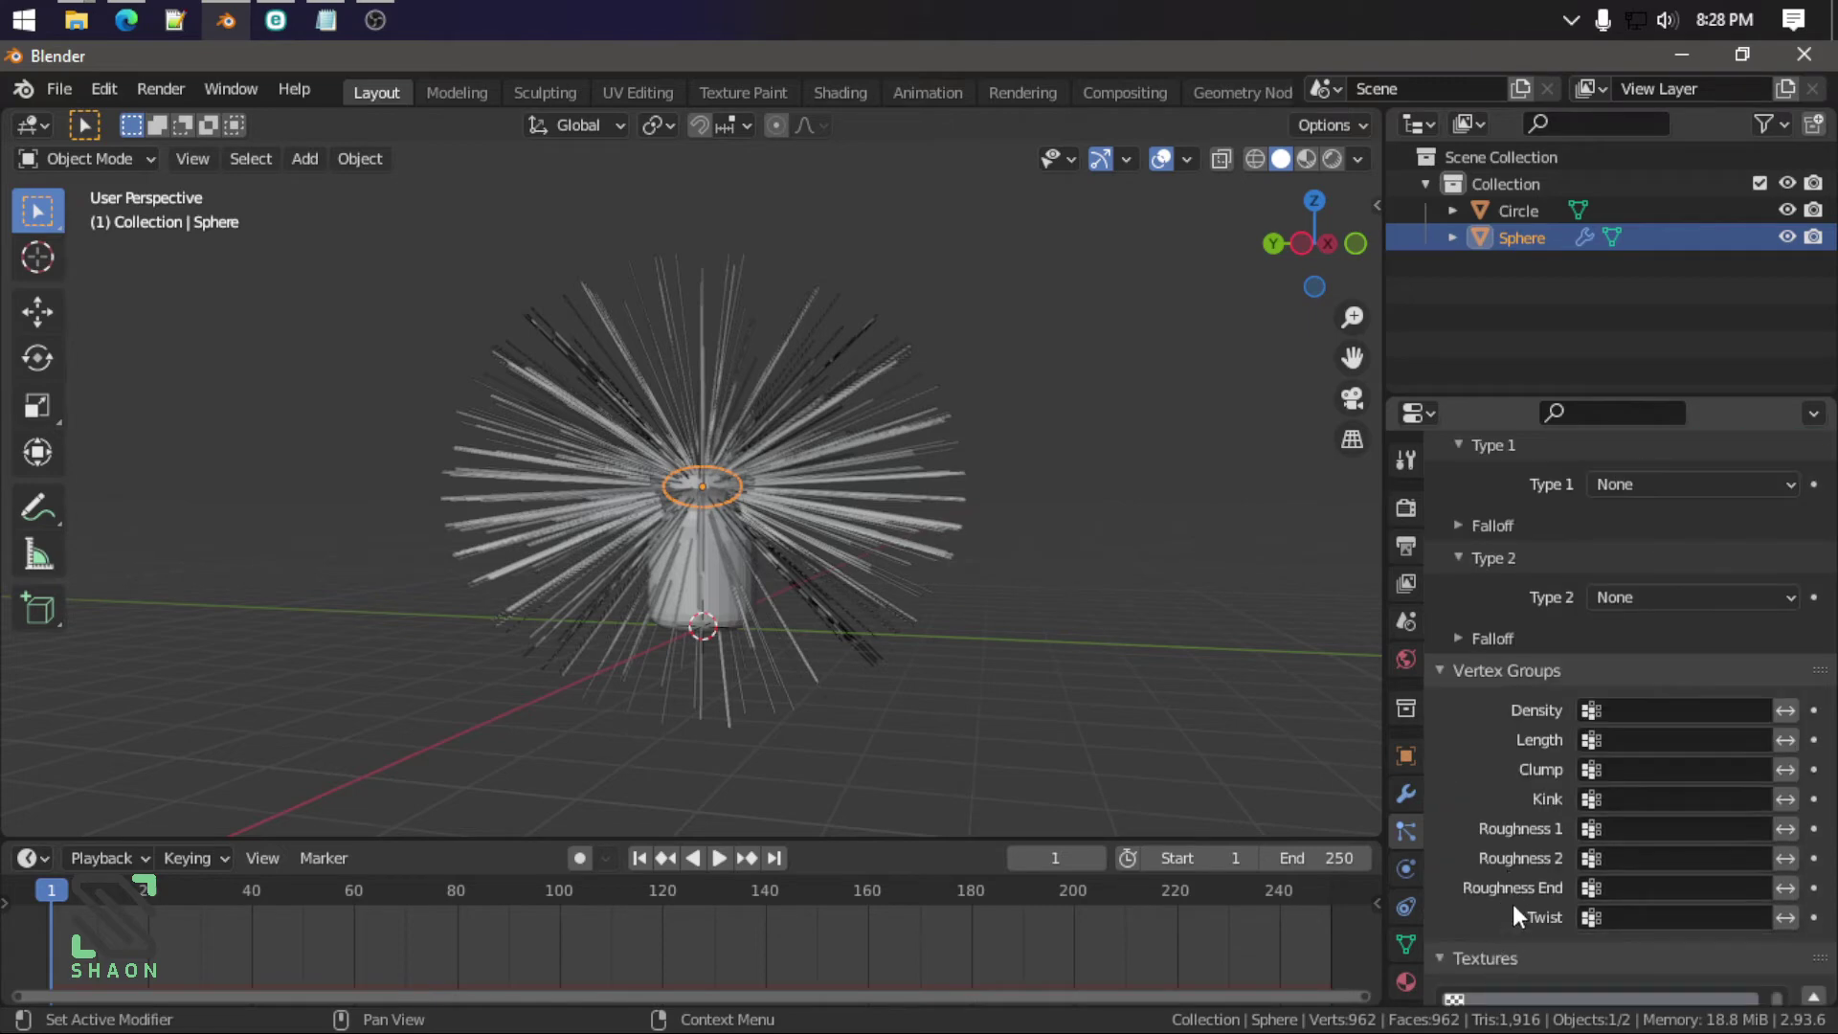
scroll(1513, 903, "down", 2)
scroll(1490, 835, "up", 10)
scroll(1488, 834, "down", 7)
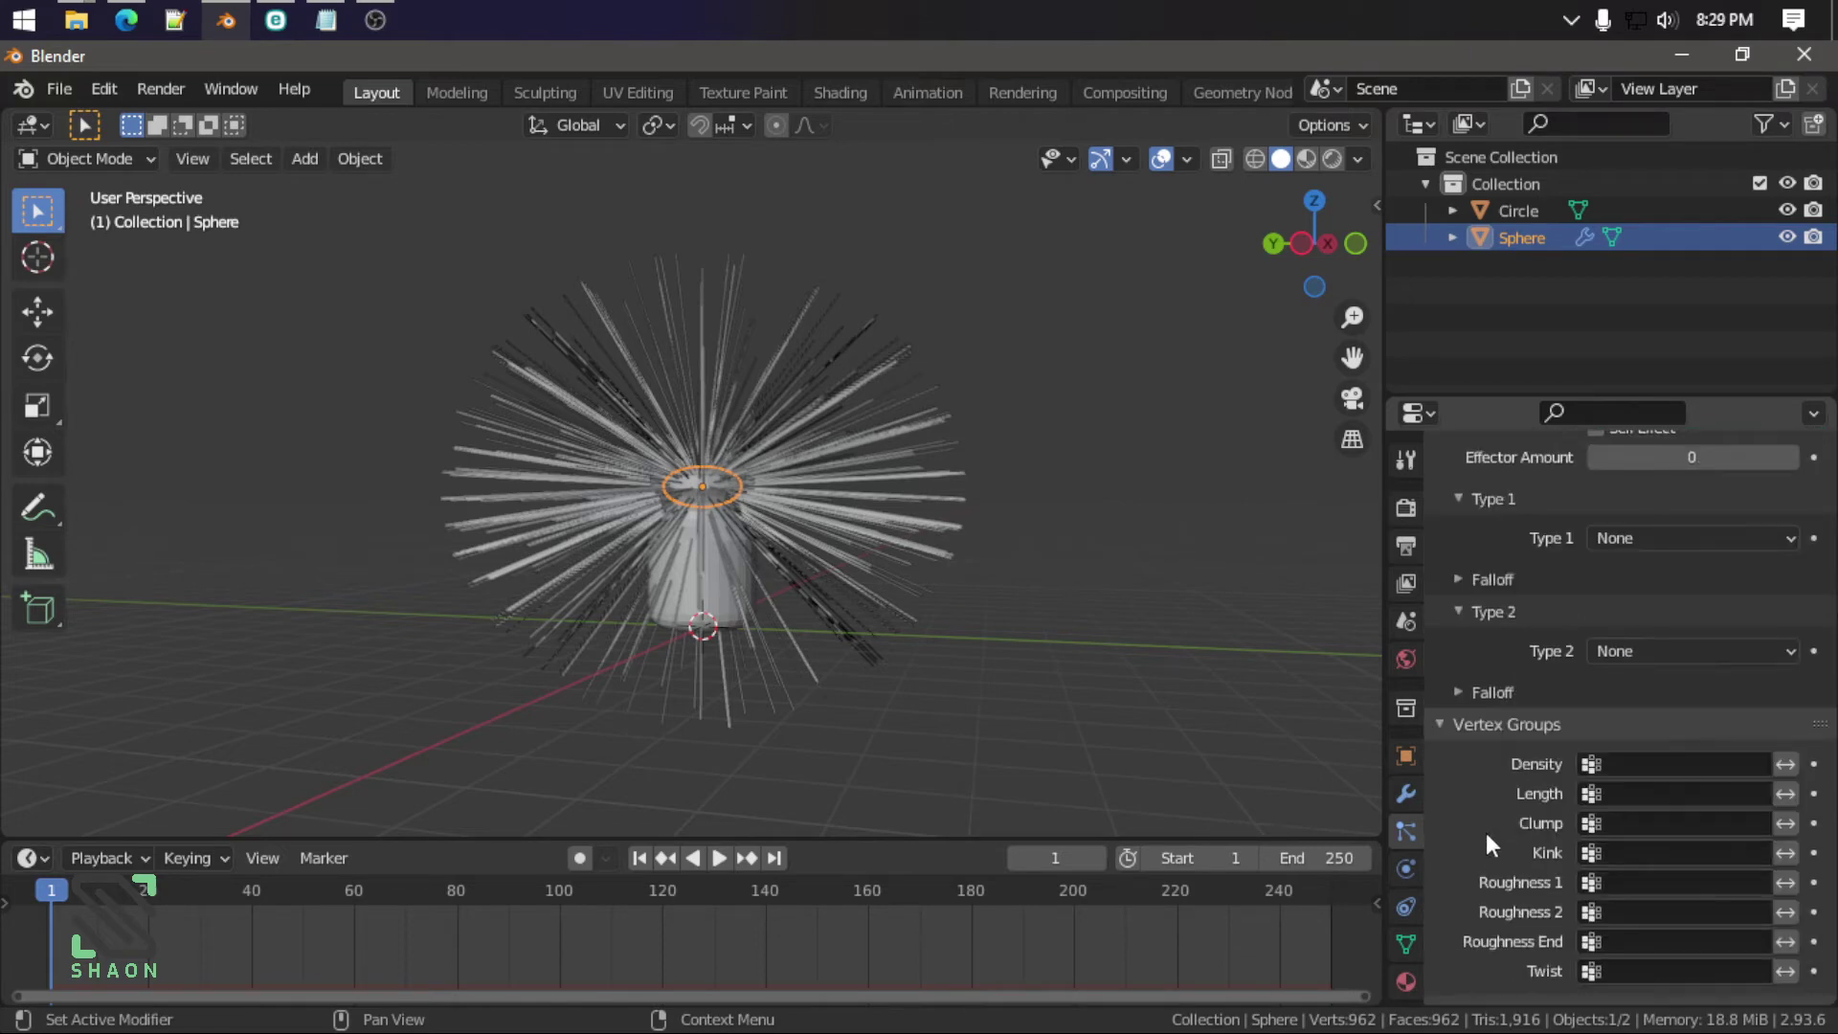
scroll(1498, 890, "down", 5)
scroll(1480, 764, "up", 12)
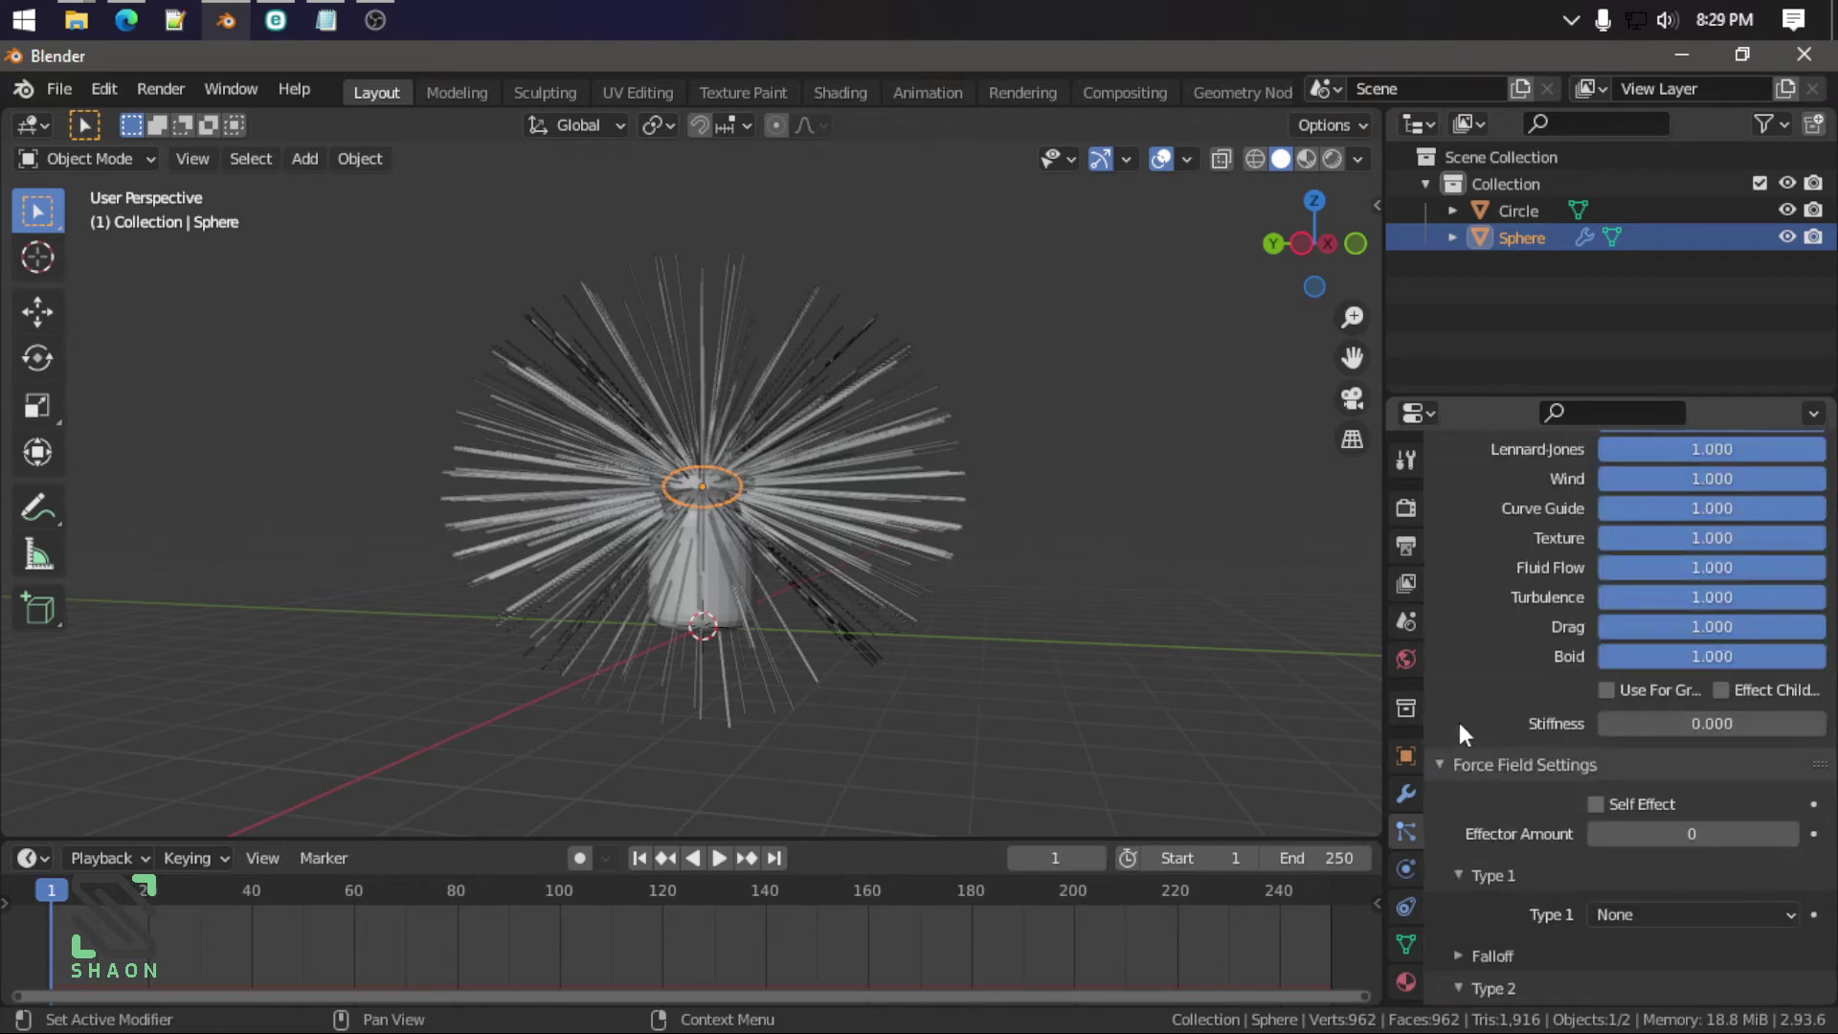
scroll(1053, 575, "up", 4)
scroll(973, 429, "down", 3)
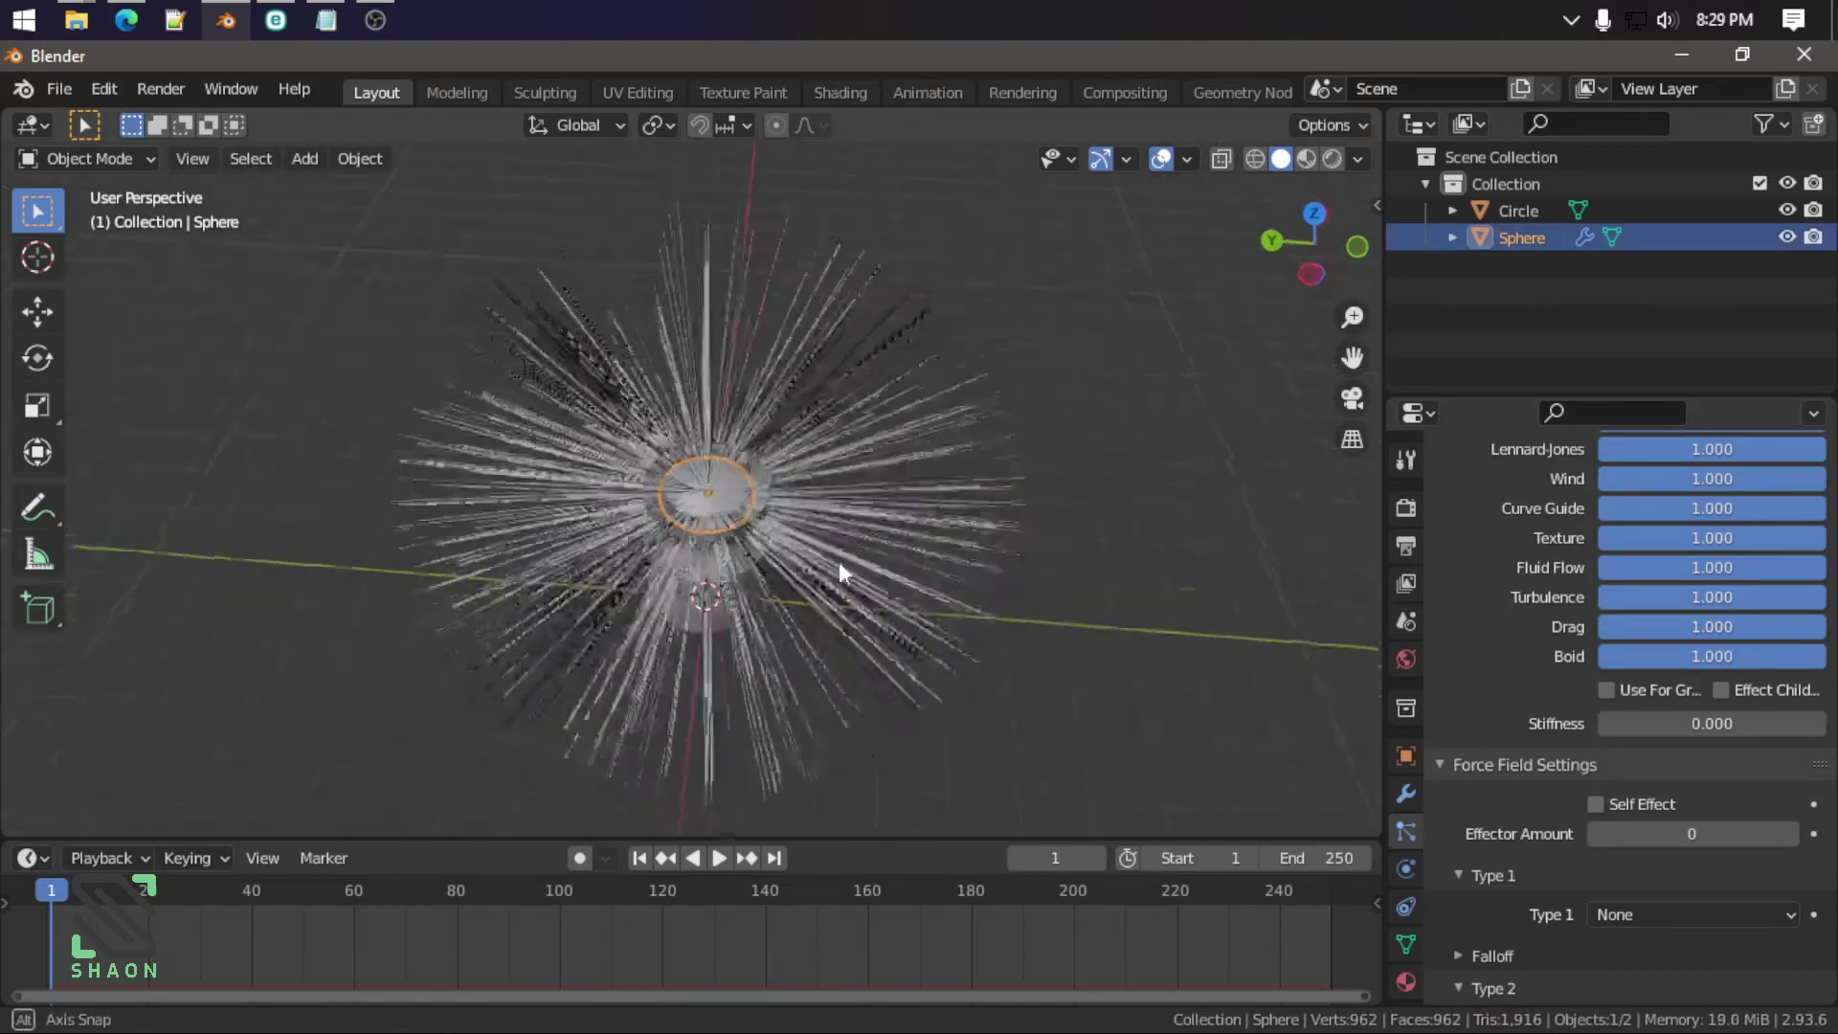
middle_click_drag(838, 561, 785, 409)
scroll(1542, 594, "up", 7)
scroll(1553, 574, "up", 8)
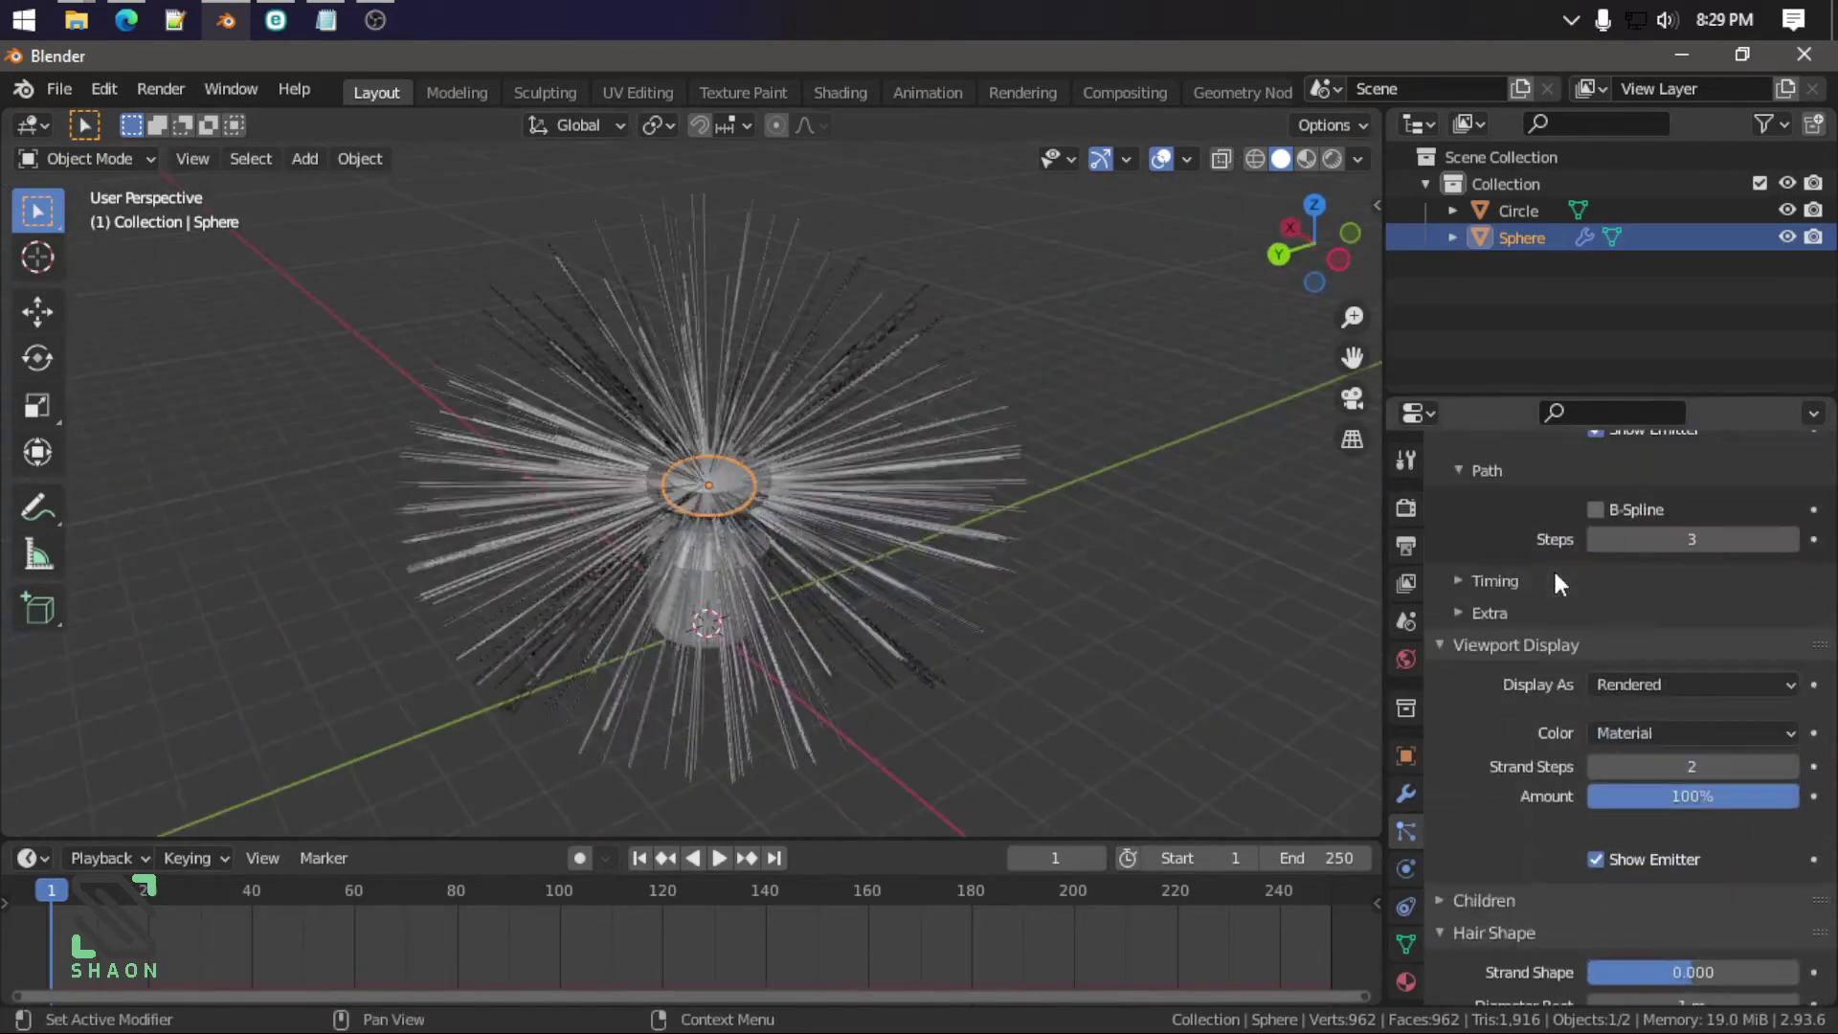
scroll(1571, 612, "up", 6)
scroll(1589, 636, "up", 5)
Step: Set the hair Emission Number to 1000 and expand the Velocity settings
left_click(1661, 668)
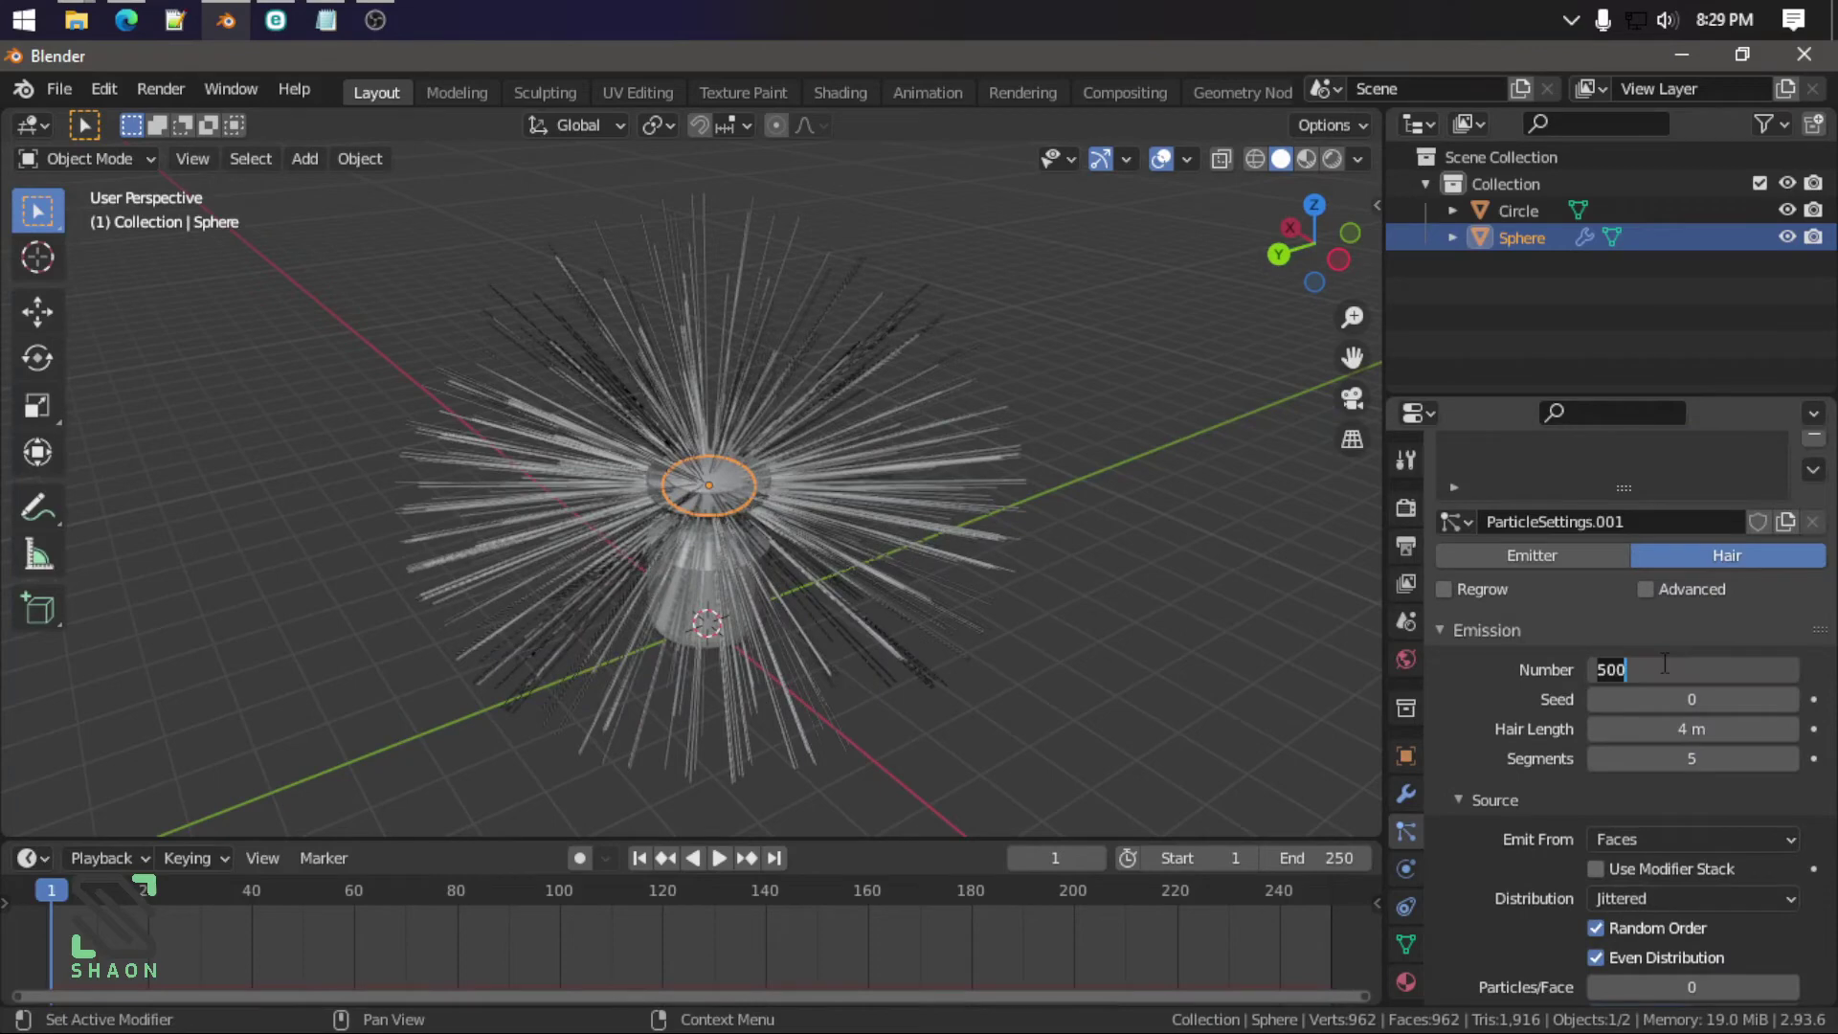
type("1000")
key("Return")
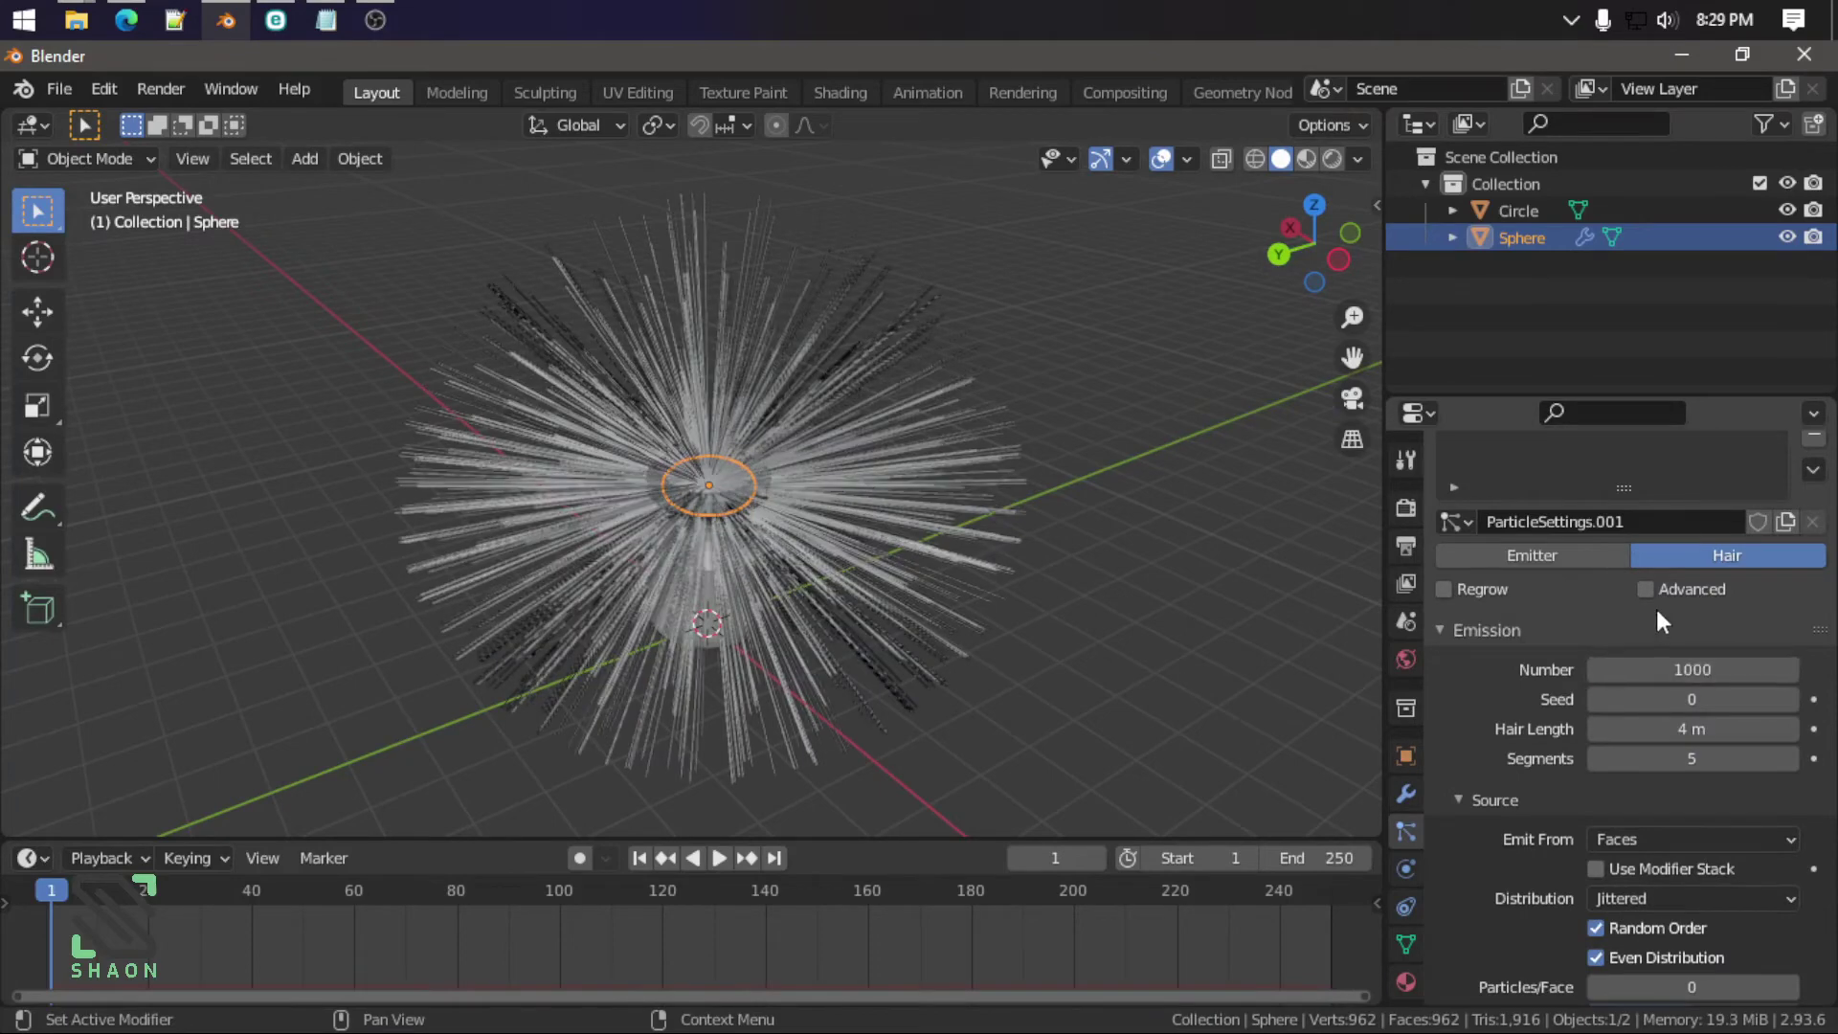
scroll(1557, 749, "down", 2)
scroll(1550, 774, "down", 7)
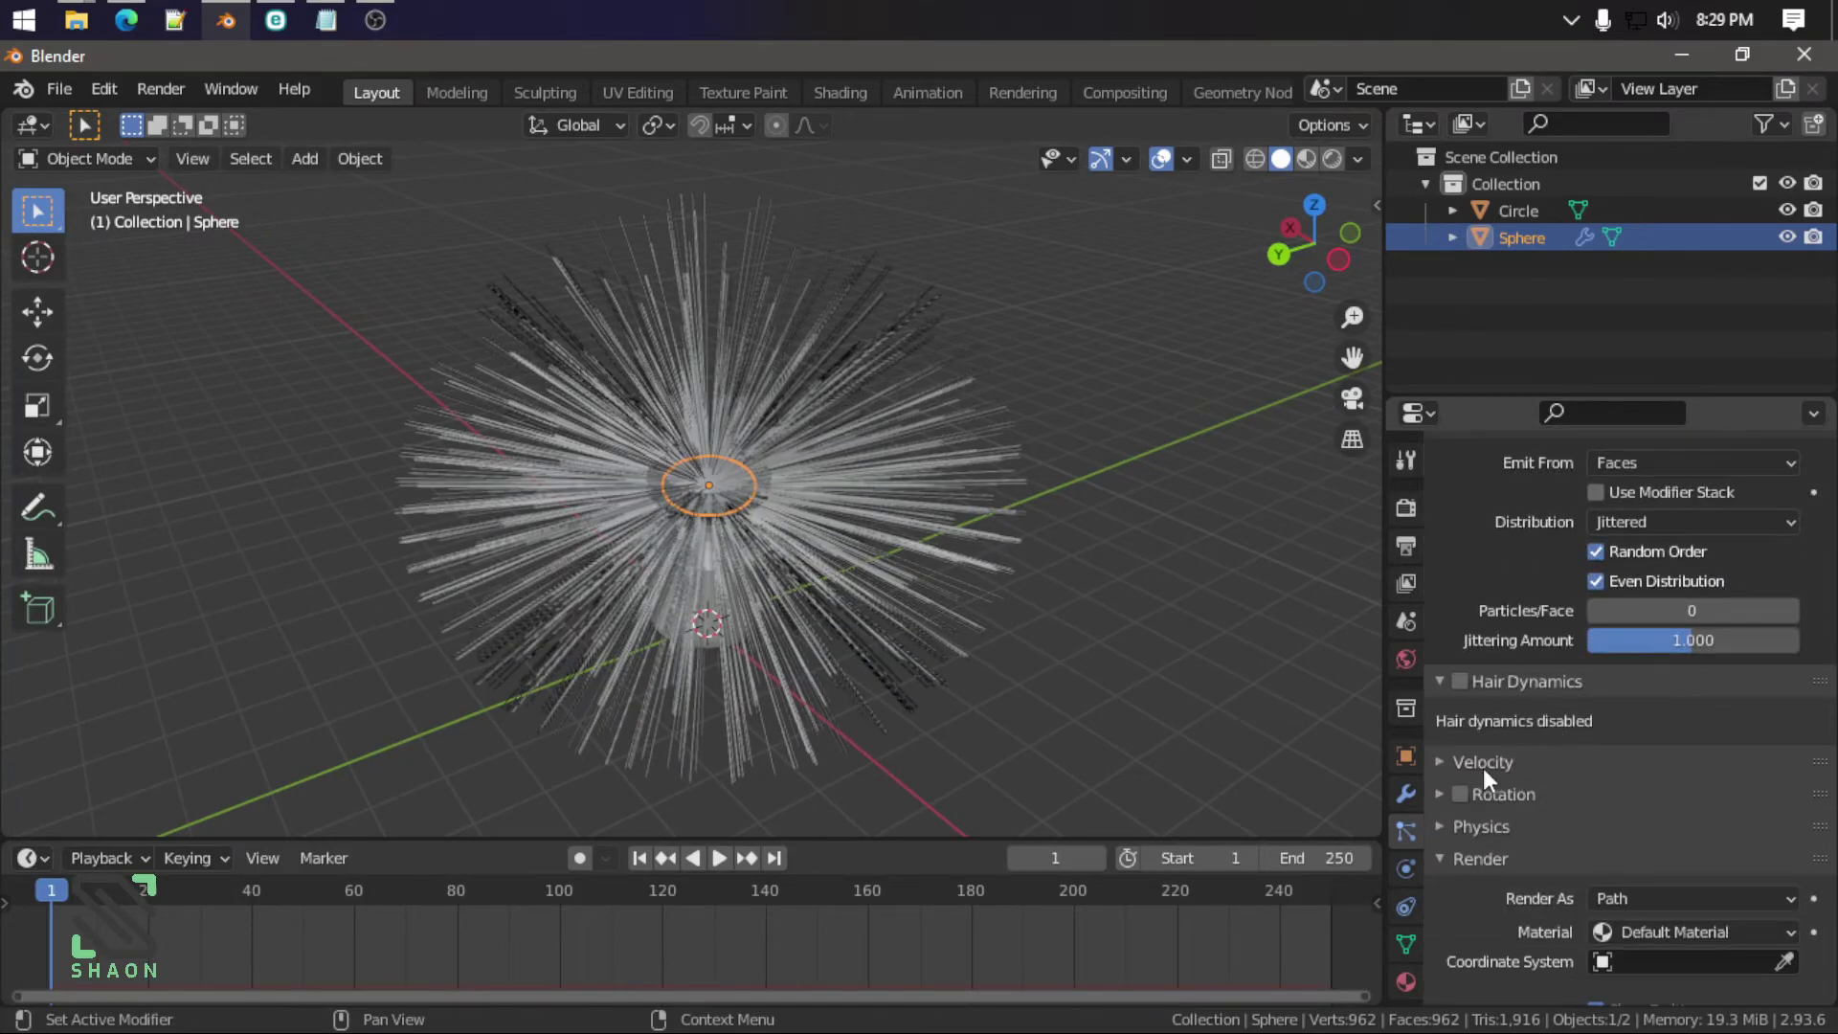
left_click(1487, 763)
scroll(1596, 761, "down", 1)
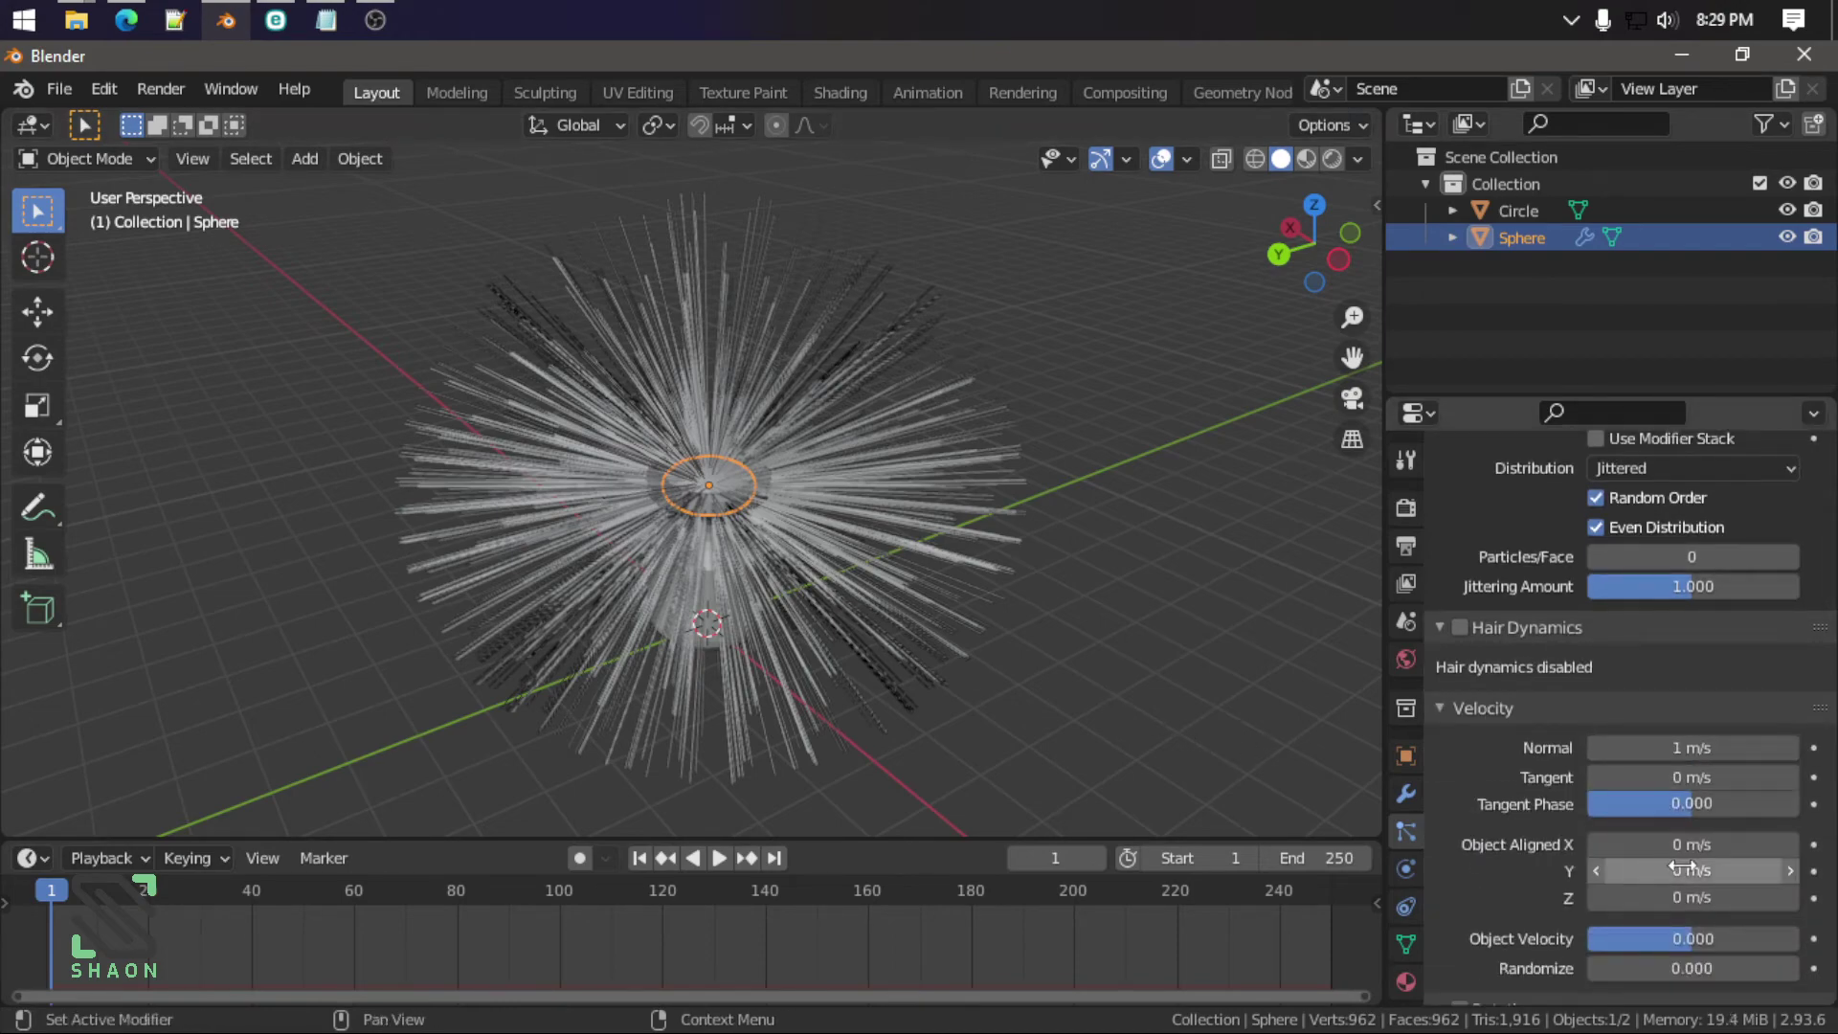
Step: Set Object Aligned velocity Y to 0 and Z to 4.45 m/s
mouse_move(1692, 871)
left_mouse_down()
mouse_move(1724, 870)
mouse_move(1685, 870)
left_mouse_up()
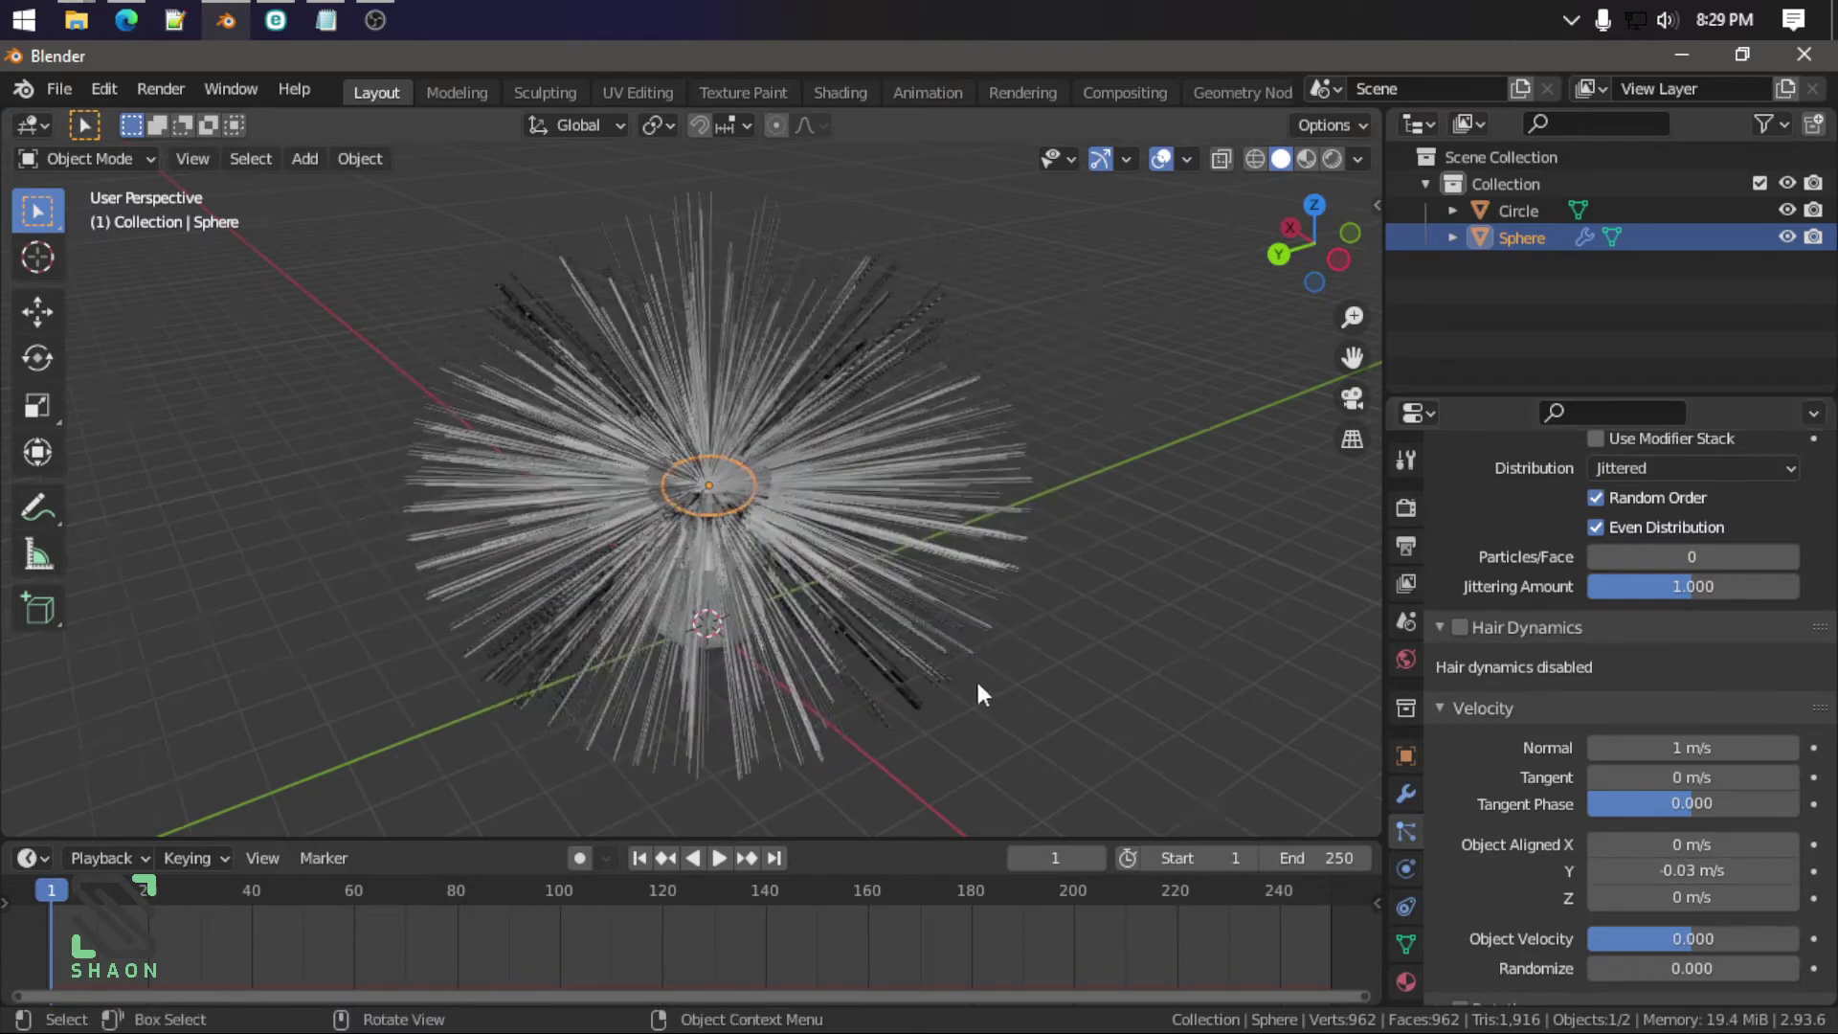
scroll(975, 678, "up", 3)
scroll(958, 567, "up", 2)
left_click(1724, 871)
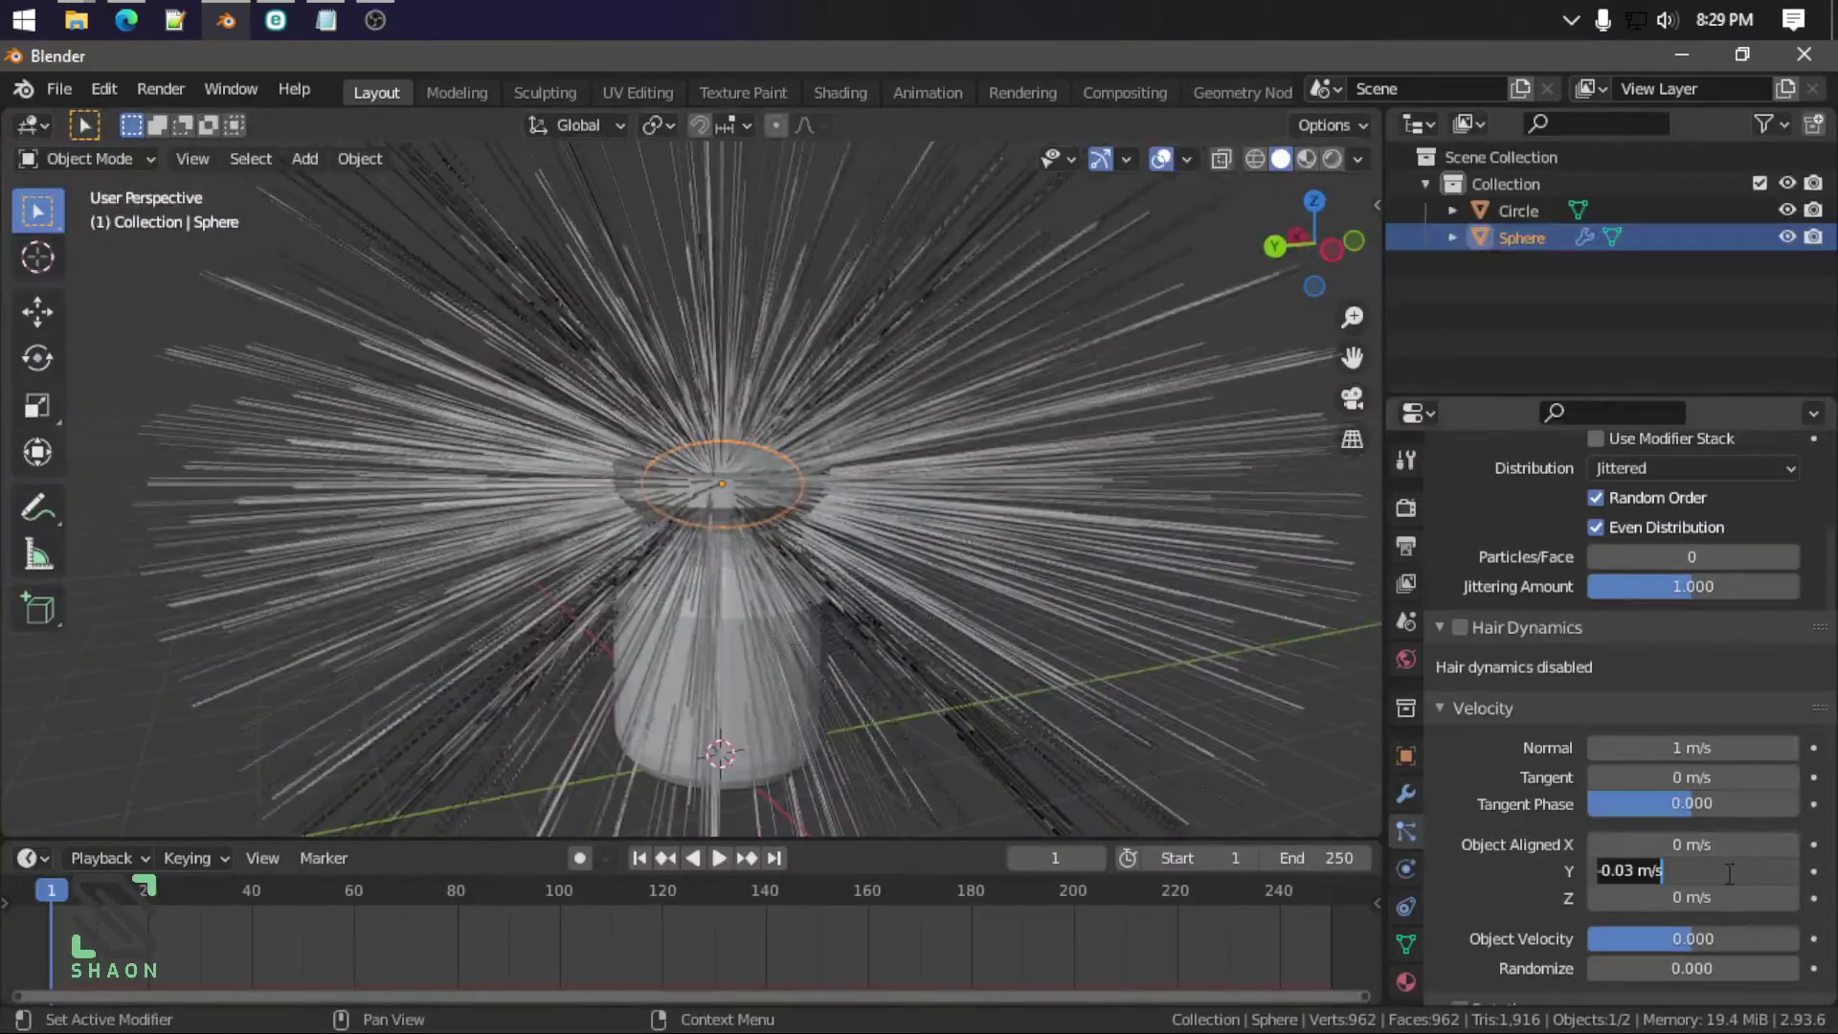
type("0")
key("Return")
left_click_drag(1701, 897, 1798, 897)
Step: Zoom out and orbit around the tall tuft, then reselect the Sphere object
scroll(623, 364, "down", 5)
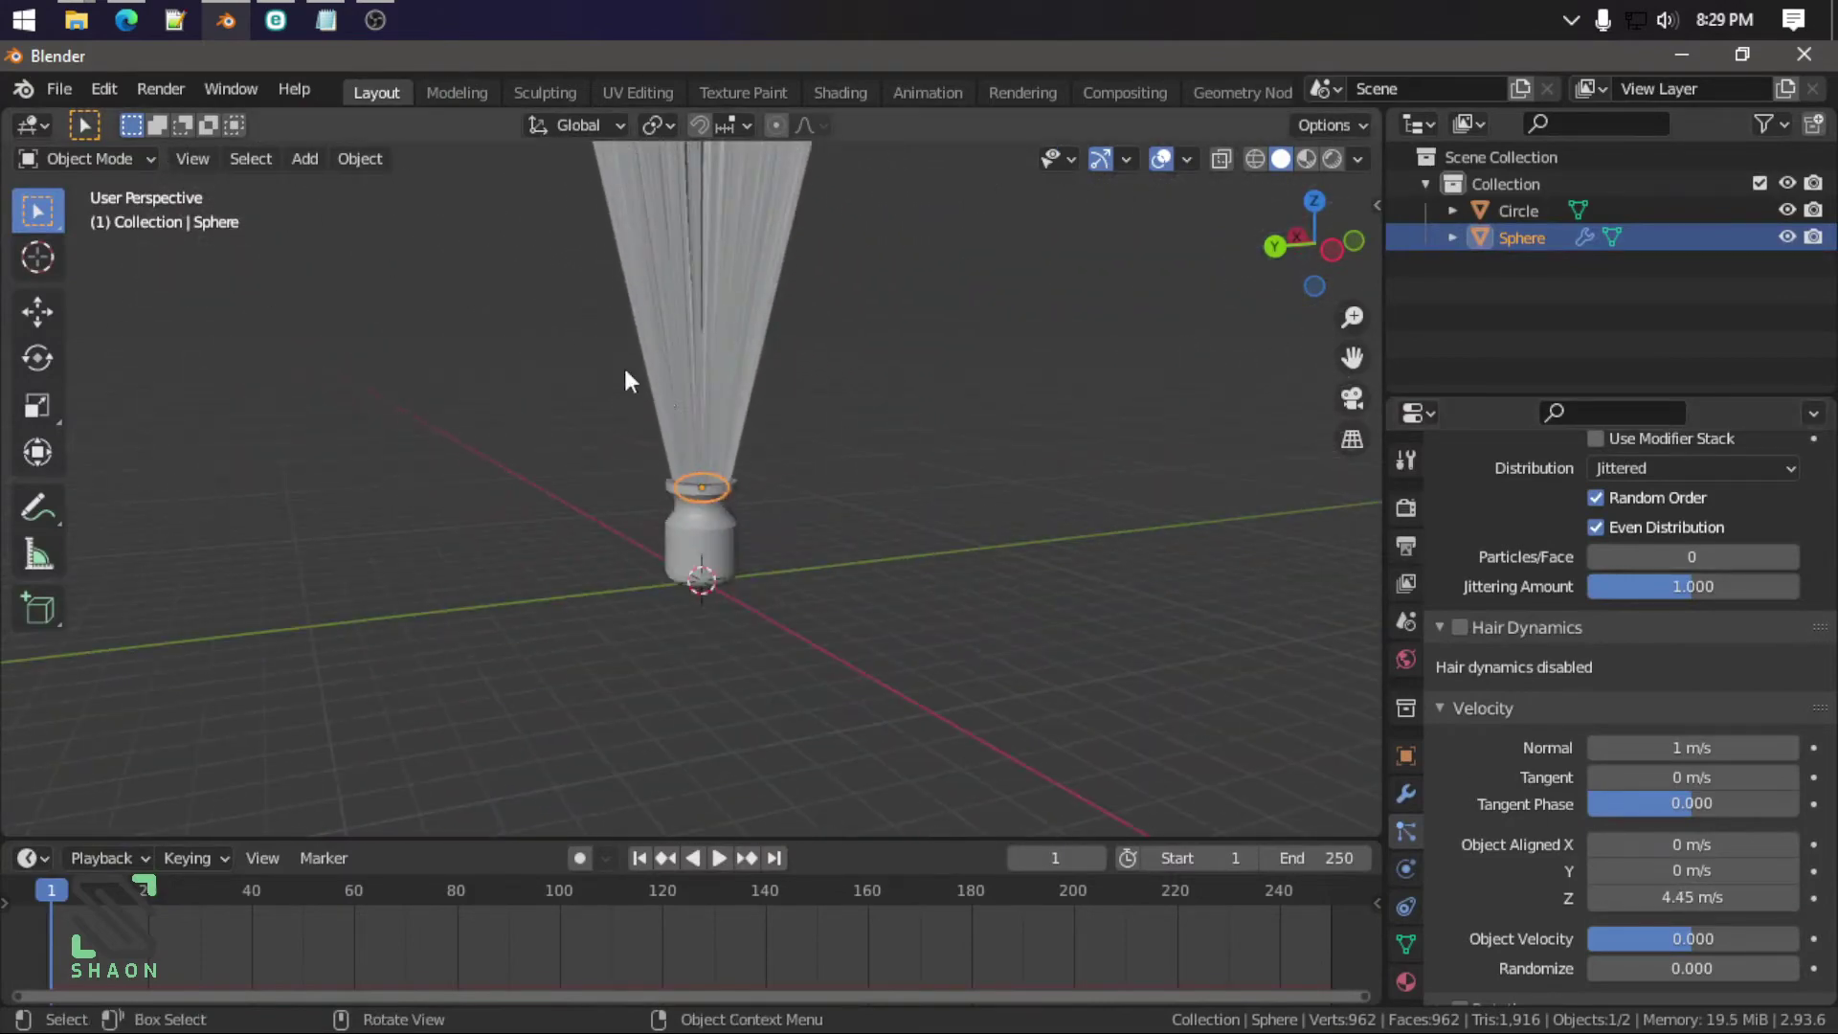
scroll(598, 383, "down", 3)
middle_click_drag(598, 383, 681, 458)
scroll(680, 458, "up", 3)
scroll(783, 389, "up", 2)
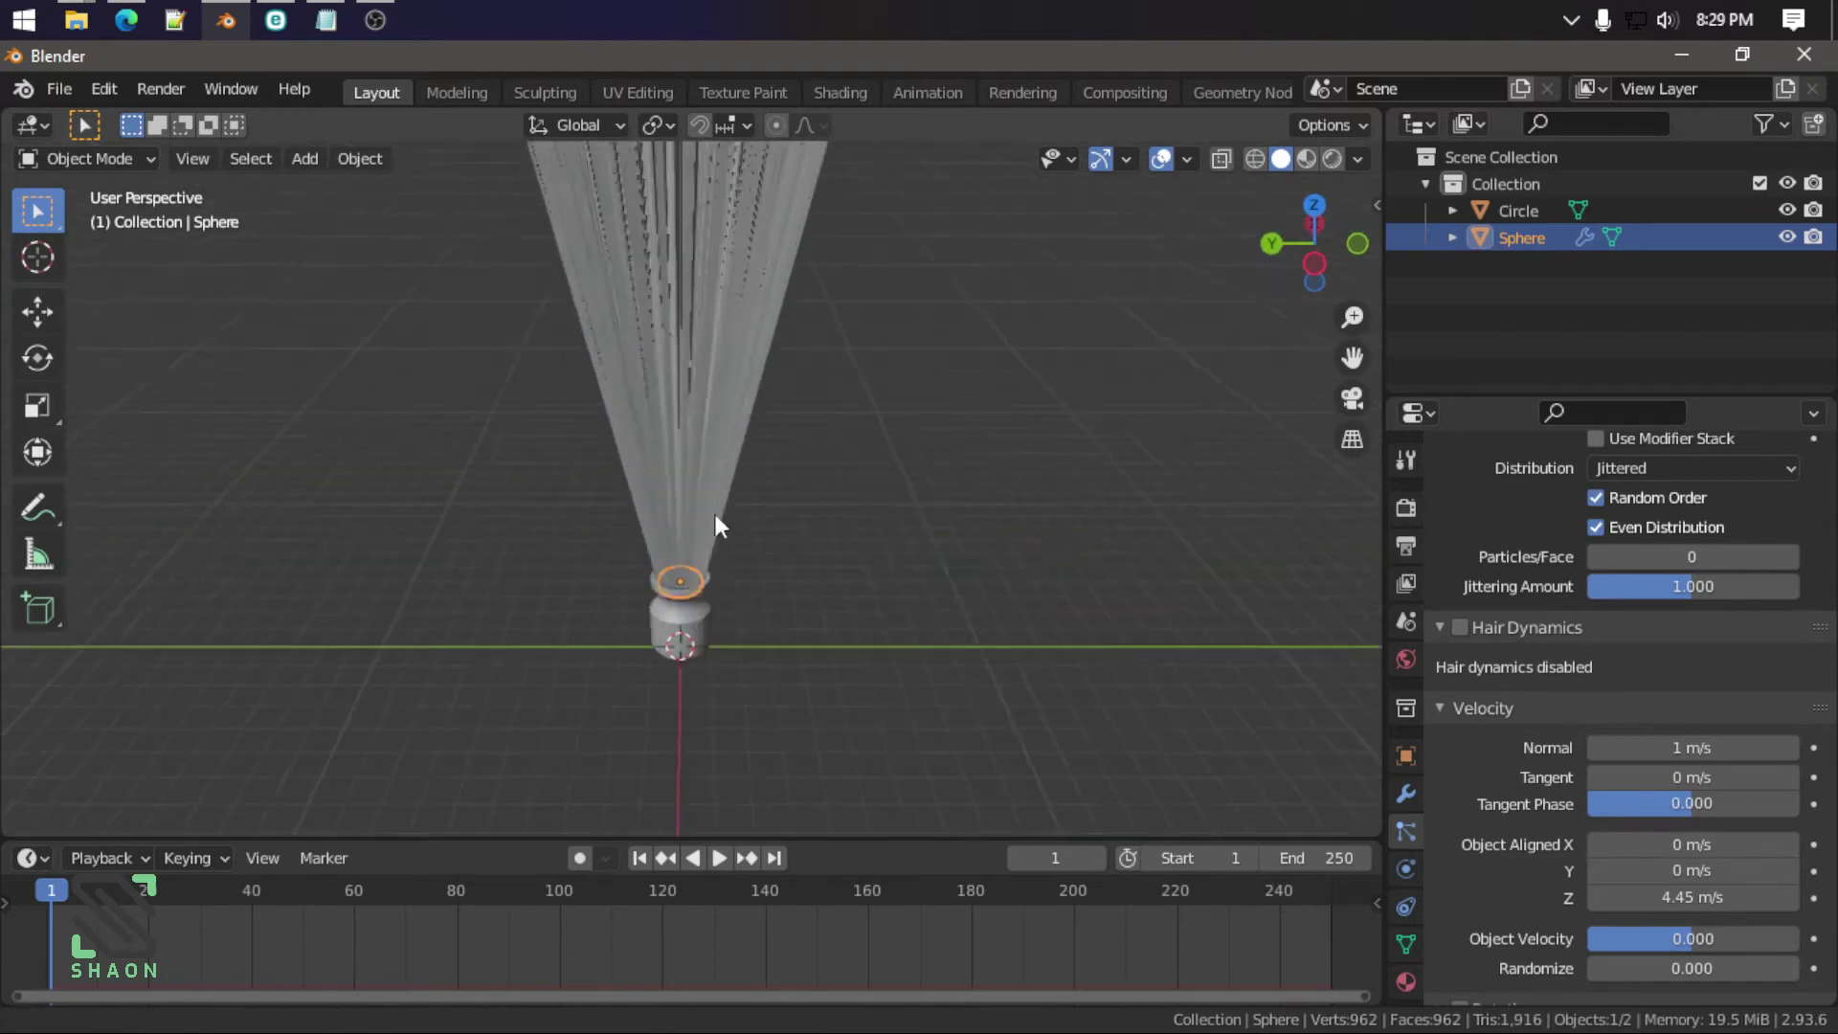
left_click(922, 461)
scroll(423, 419, "down", 2)
mouse_move(922, 461)
middle_mouse_down()
mouse_move(424, 420)
mouse_move(394, 601)
mouse_move(570, 479)
middle_mouse_up()
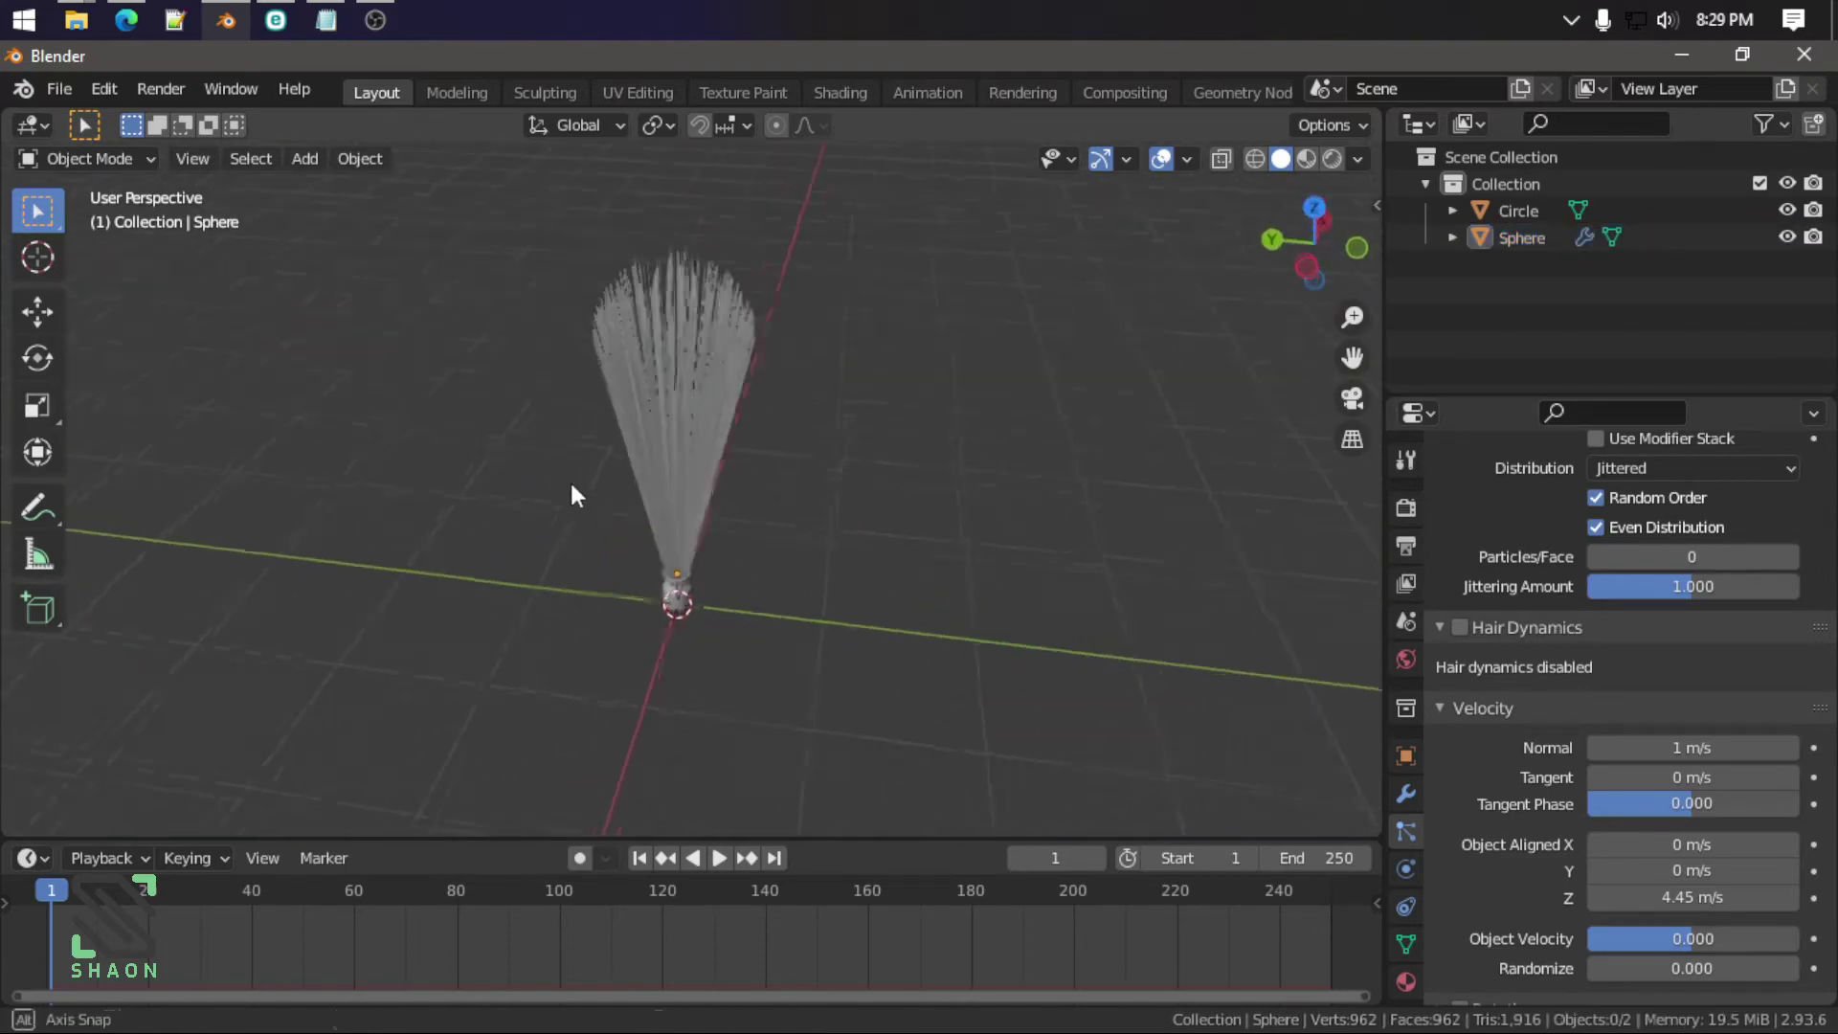
scroll(716, 468, "up", 3)
scroll(724, 563, "up", 2)
left_click(724, 572)
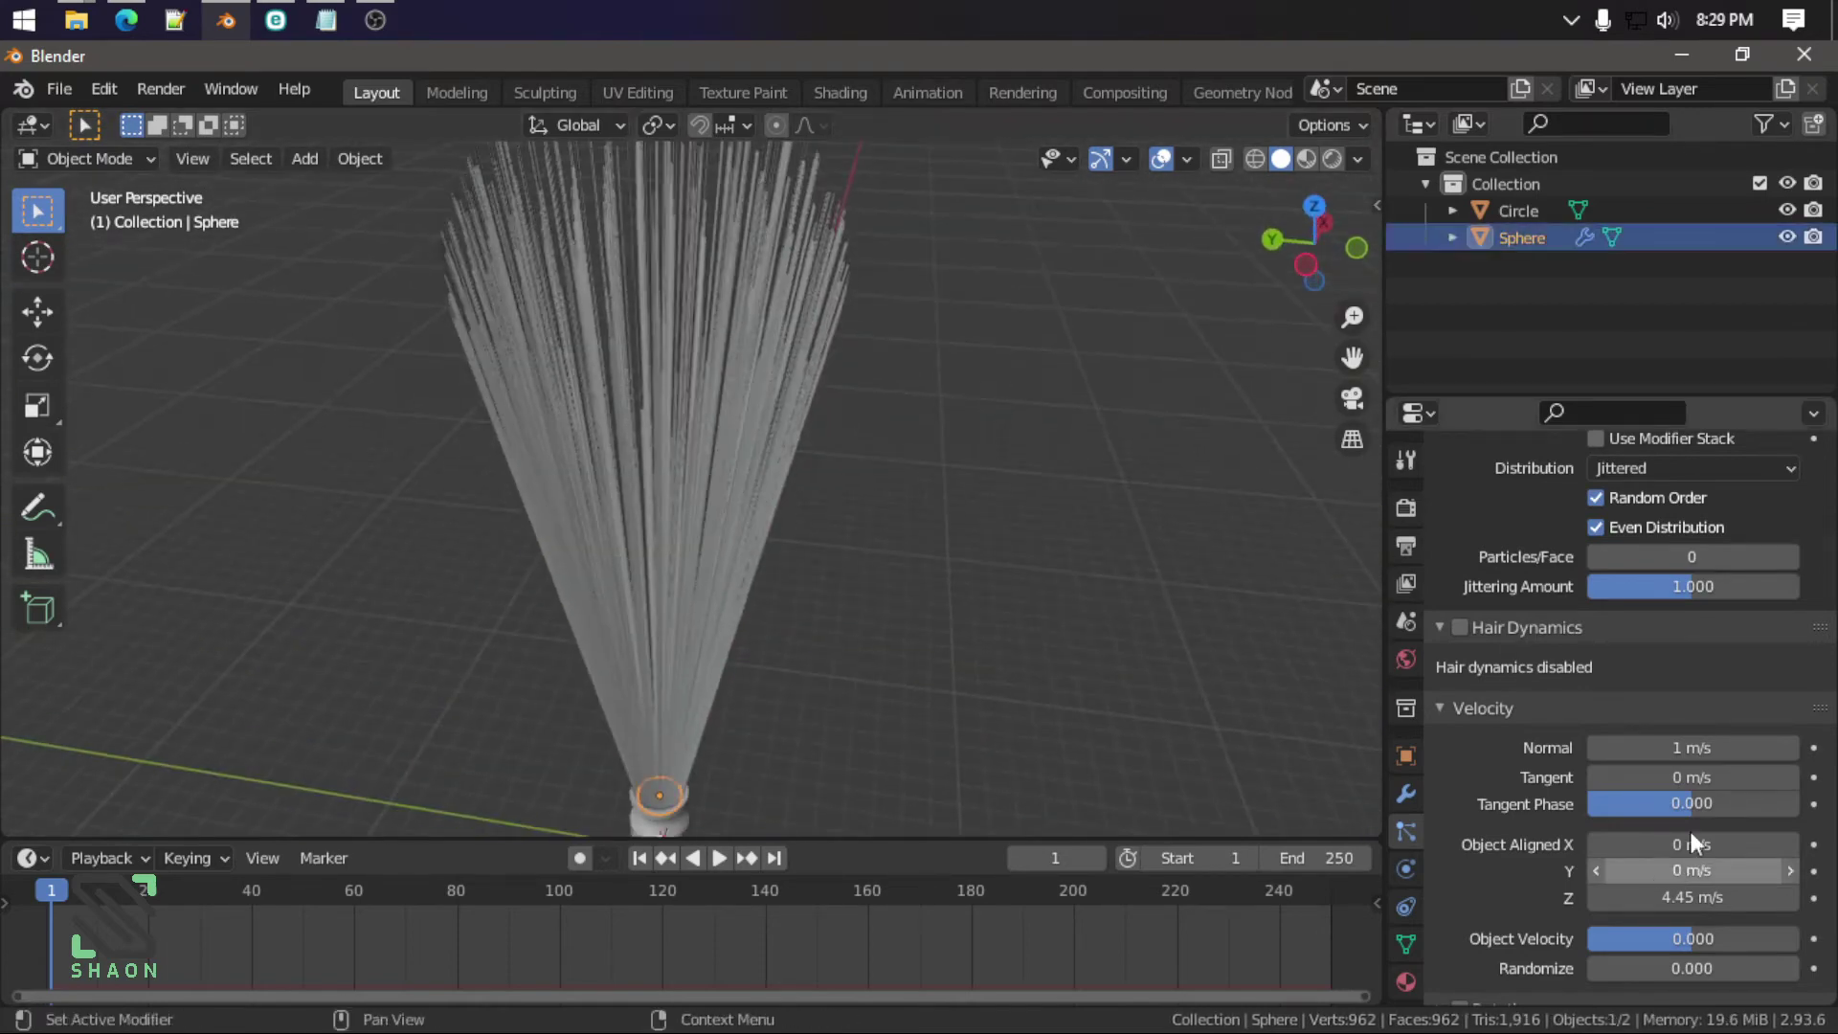
Step: Give the hair strands a 0.01 m Hair Length and 23 Segments
scroll(1693, 843, "up", 8)
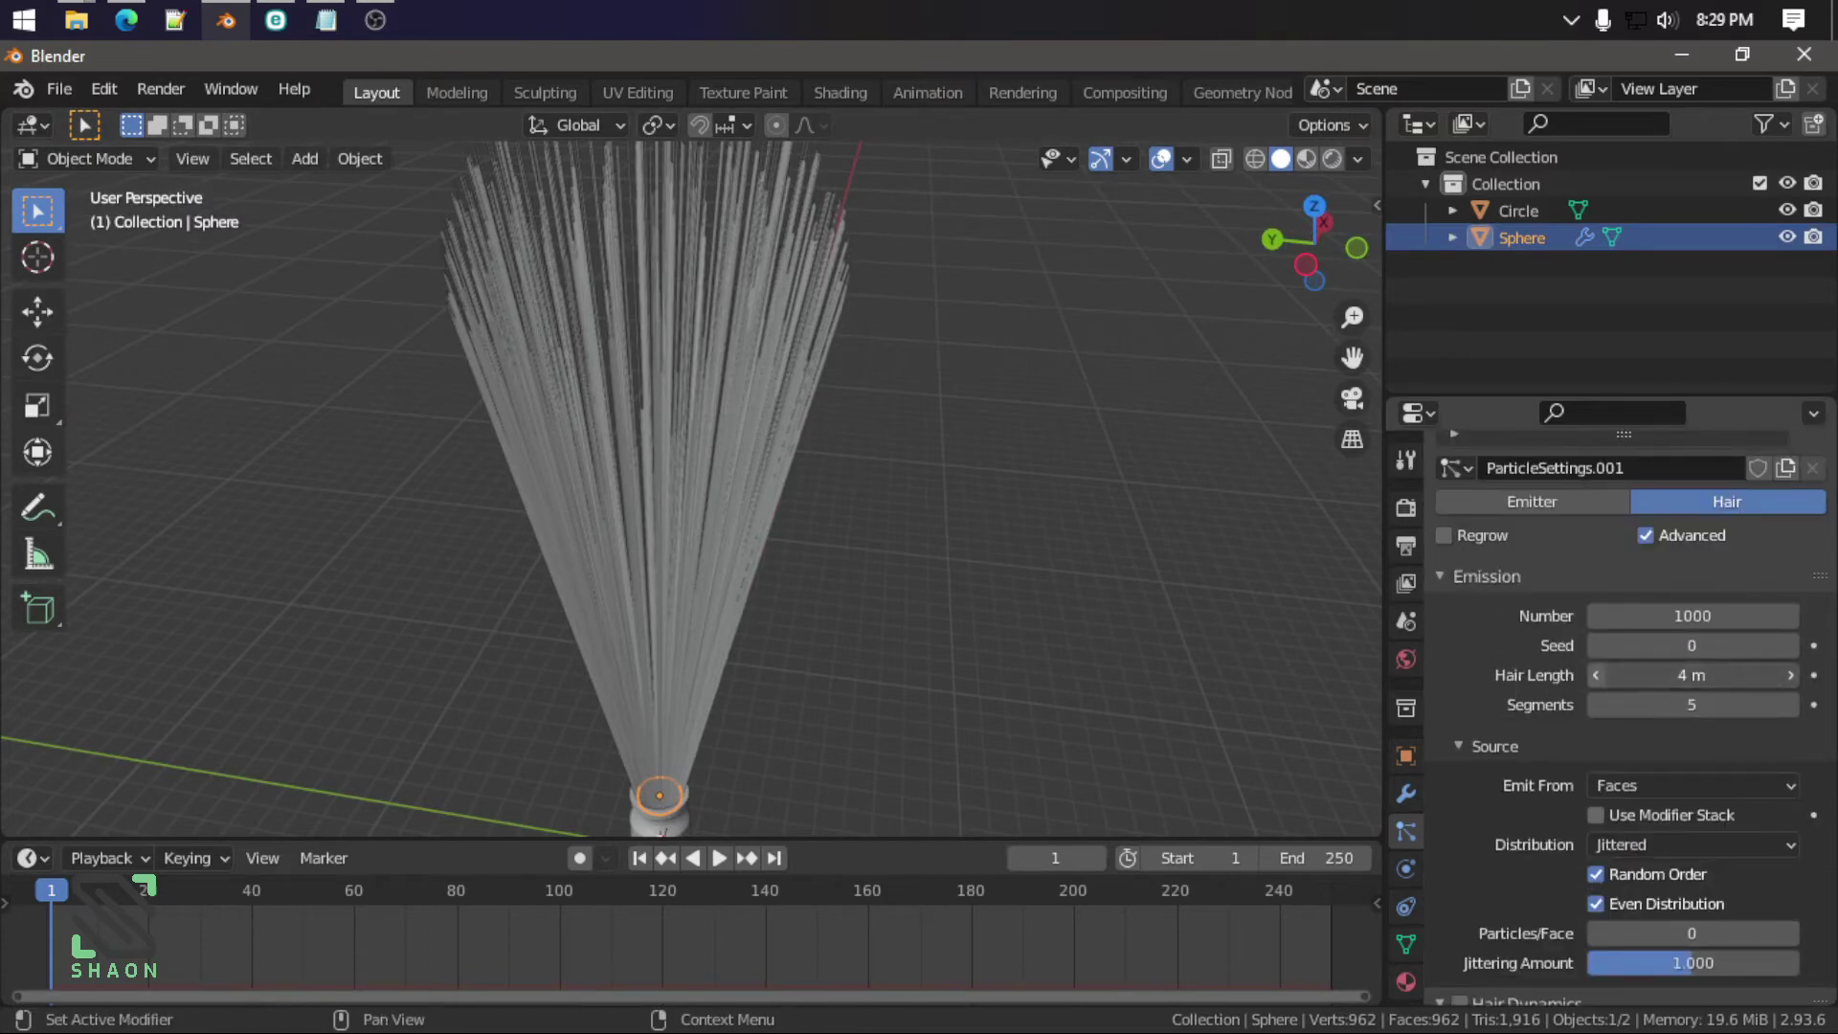
mouse_move(1595, 676)
left_mouse_down()
mouse_move(1493, 676)
mouse_move(1628, 676)
left_mouse_up()
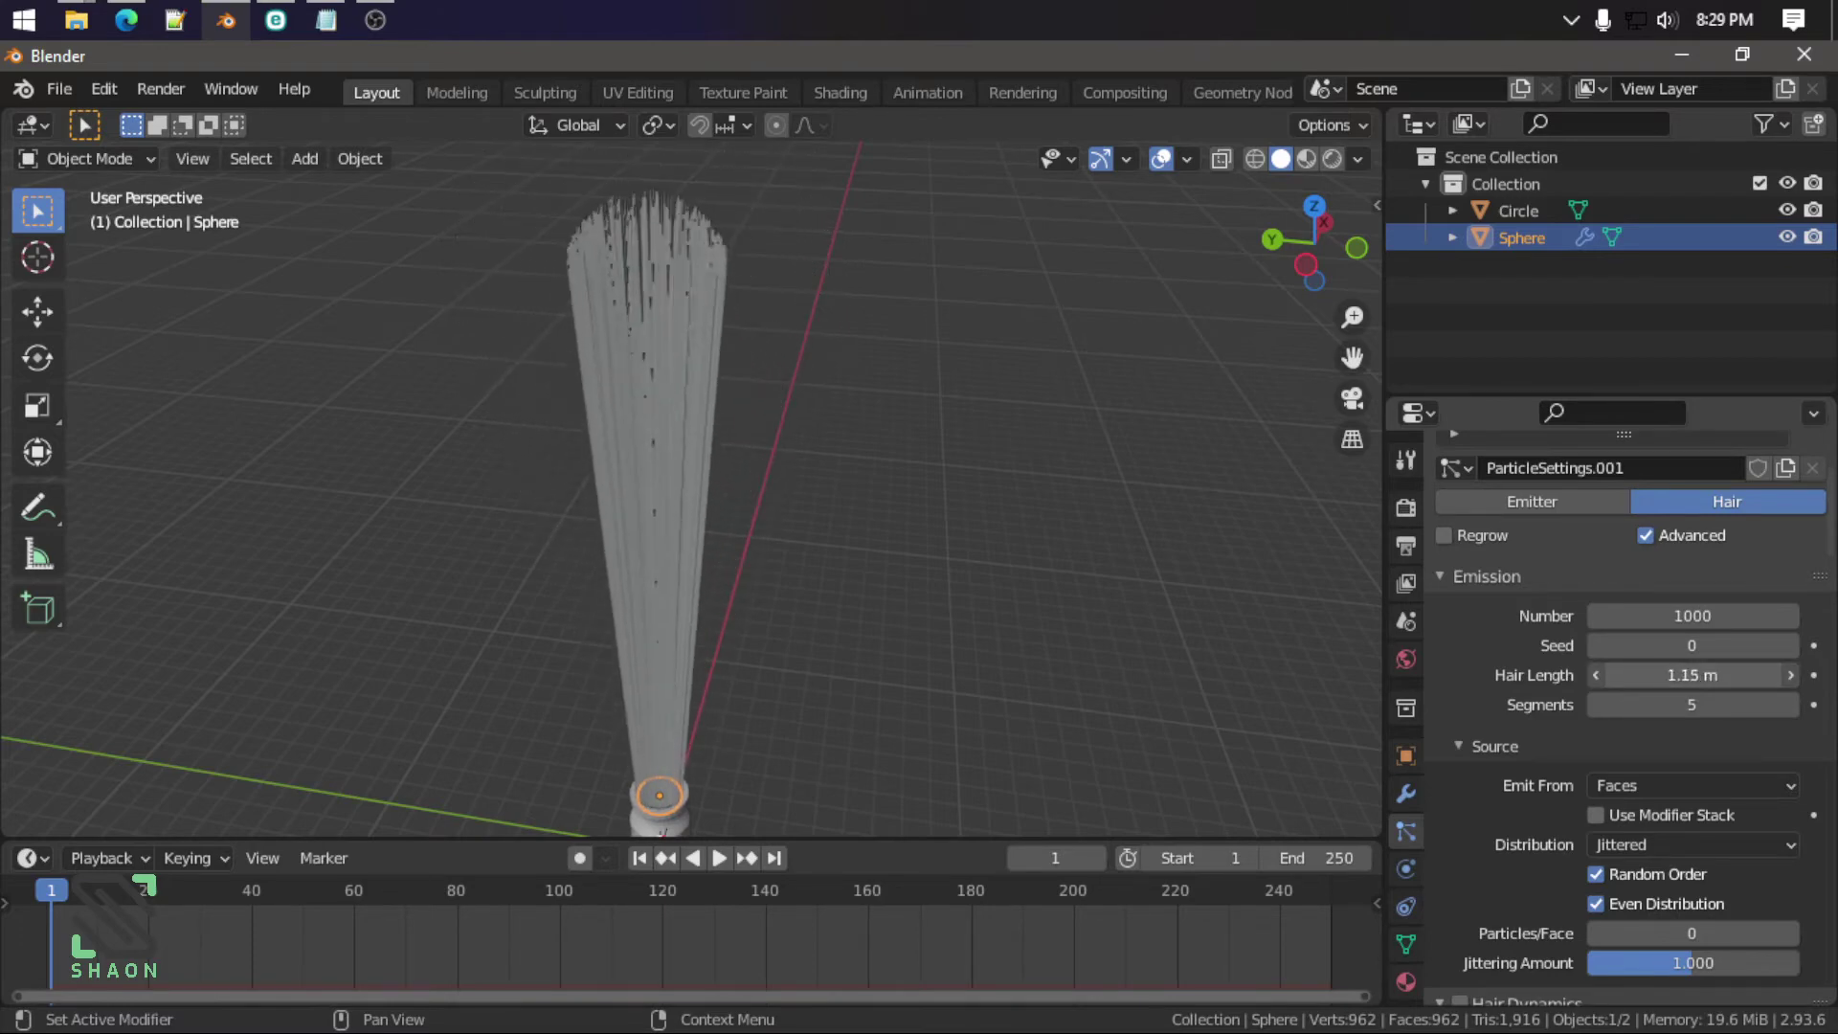
left_click_drag(1693, 705, 1714, 705)
left_click(1701, 675)
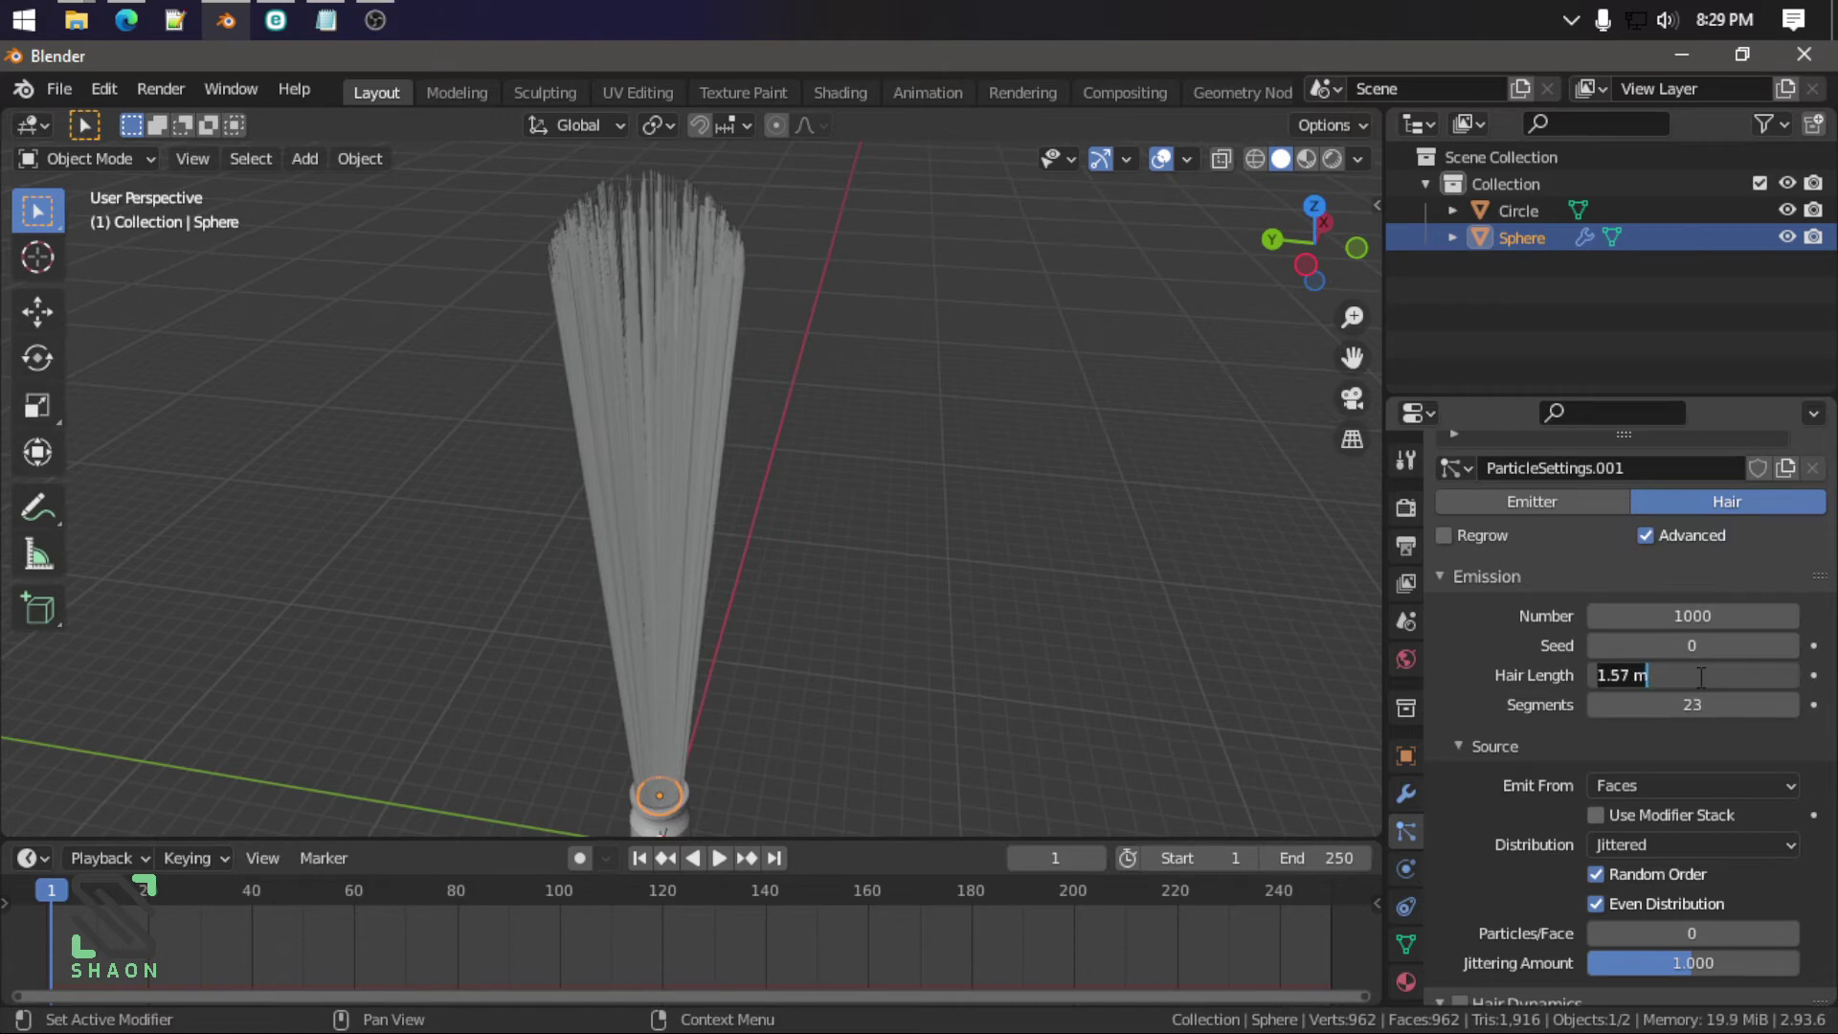
type(".01")
key("Return")
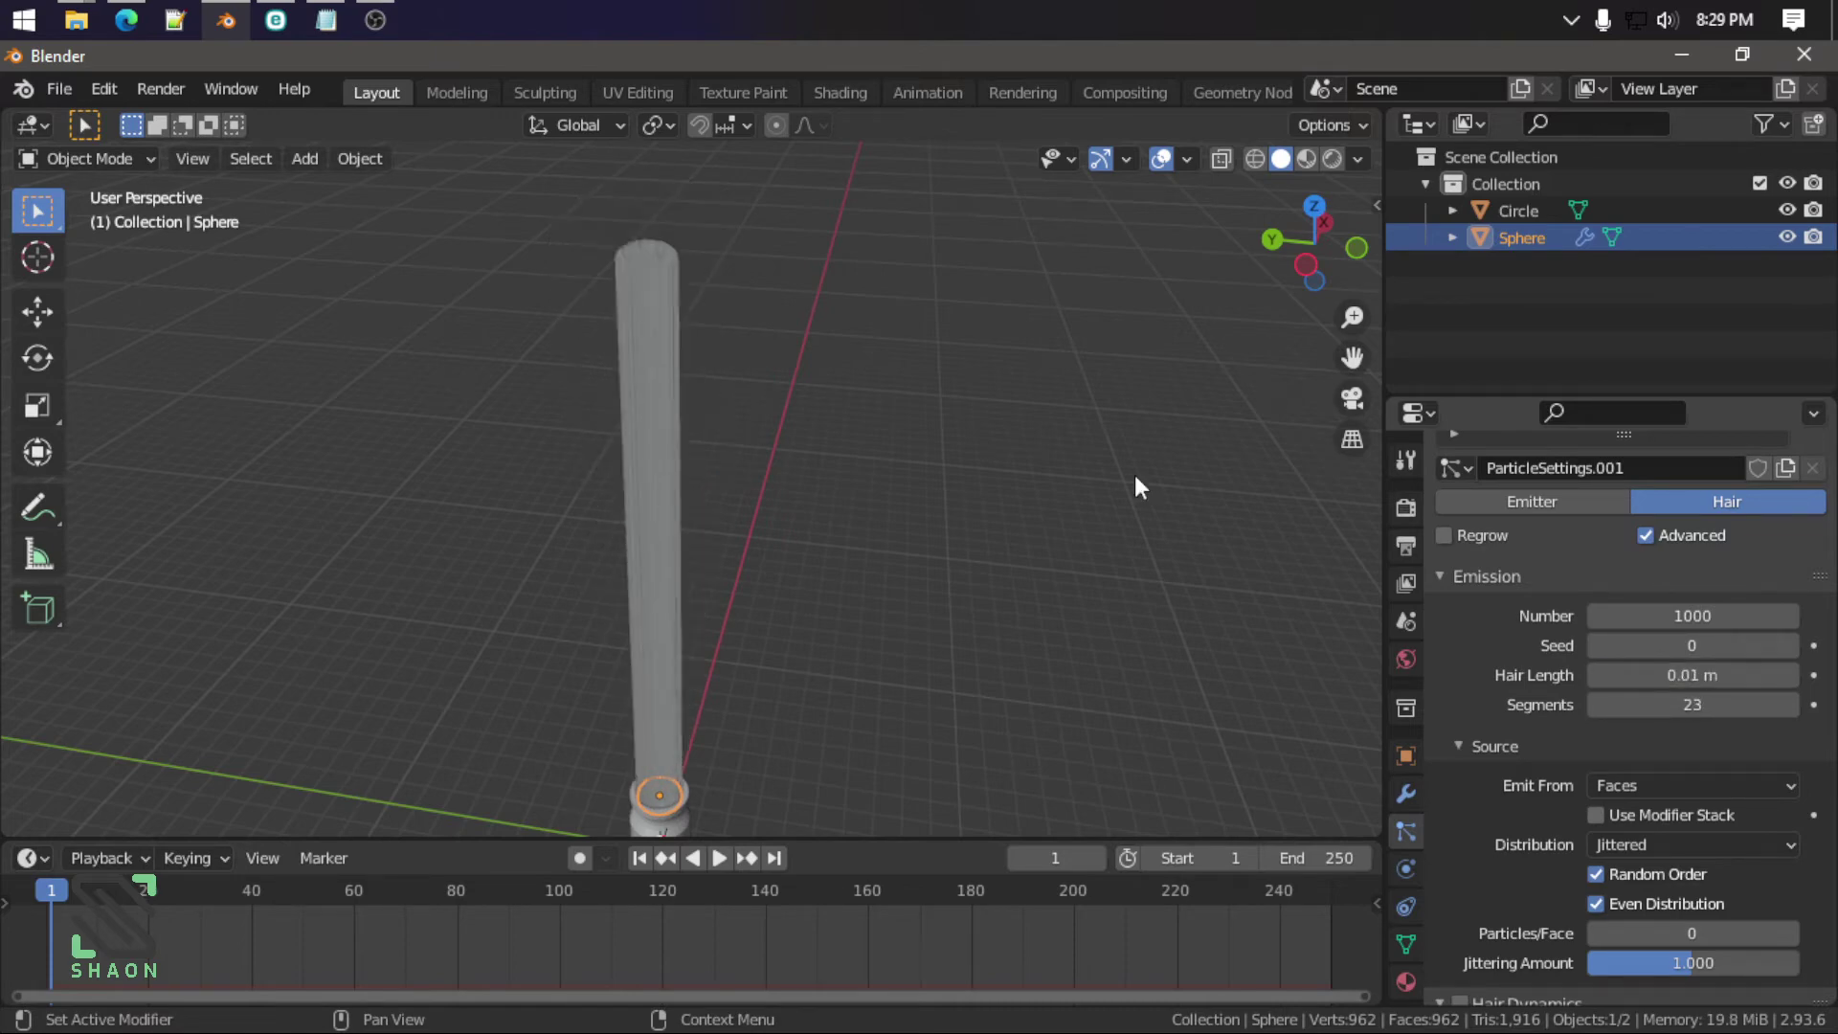
mouse_move(1138, 484)
middle_mouse_down()
mouse_move(584, 383)
mouse_move(657, 431)
middle_mouse_up()
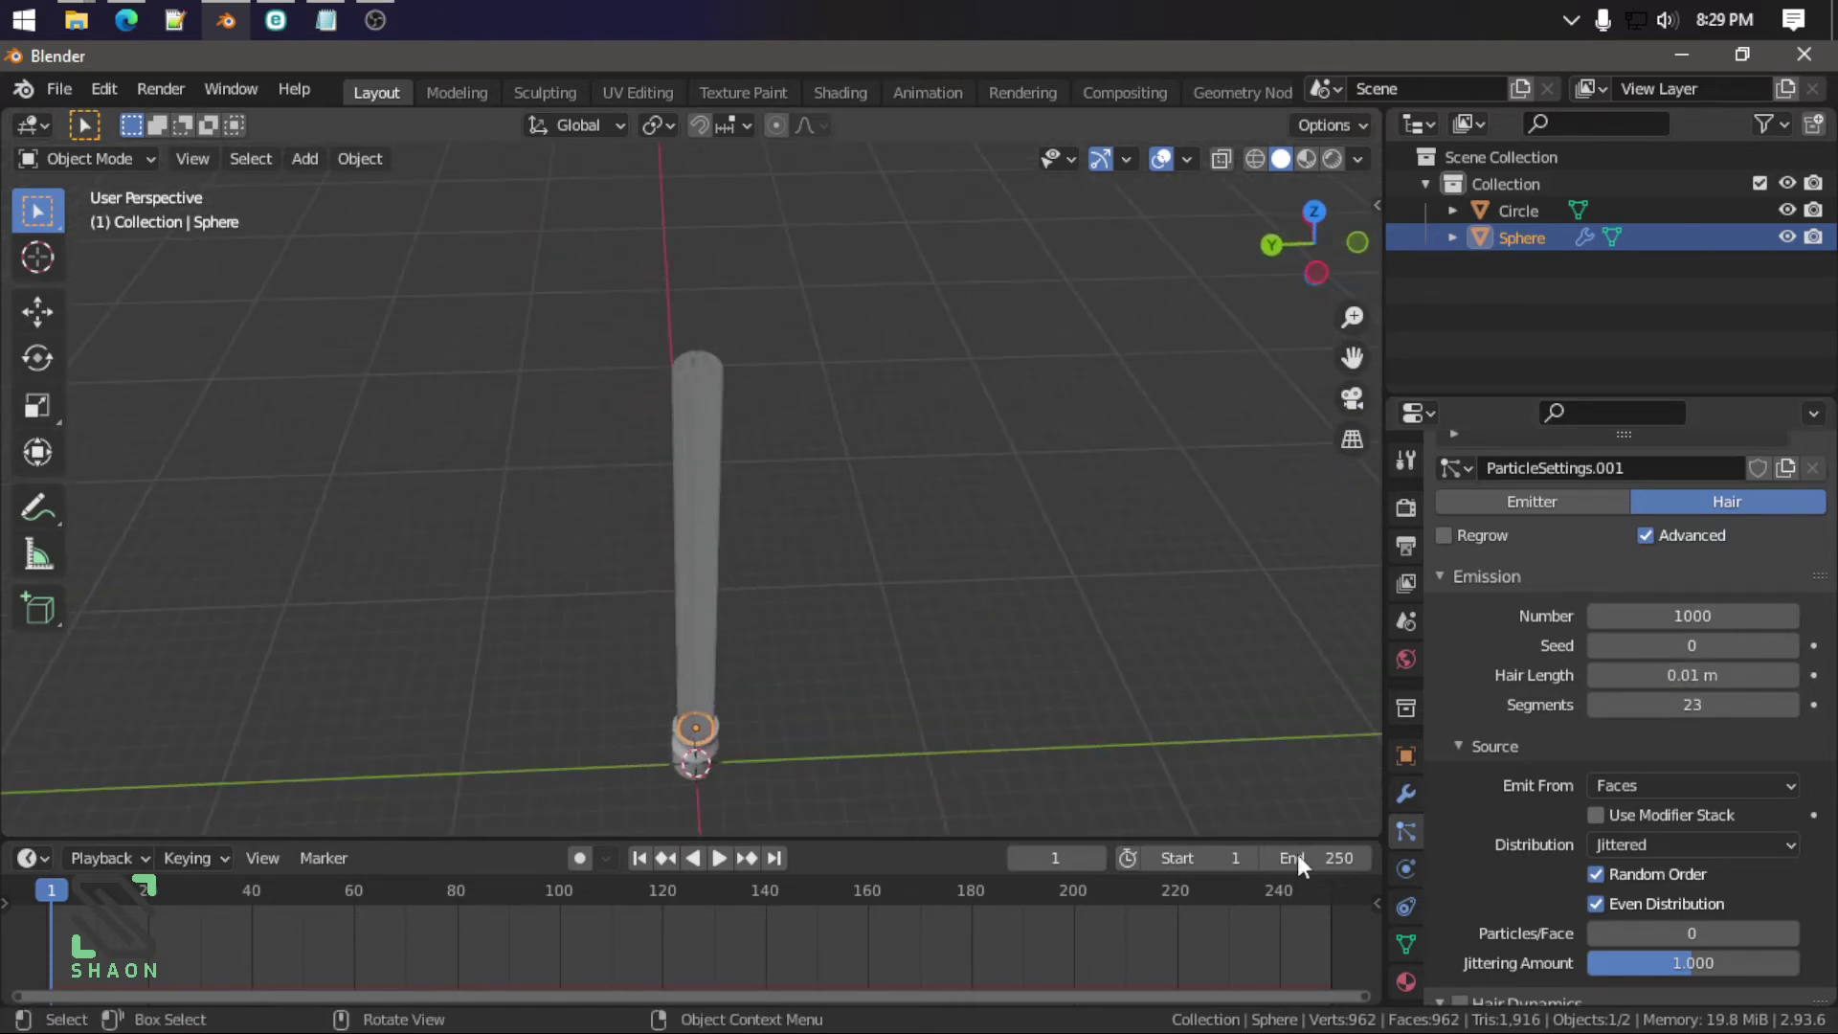
scroll(1613, 854, "down", 2)
Step: Expand the Rotation settings and enable hair rotation
scroll(1612, 853, "down", 8)
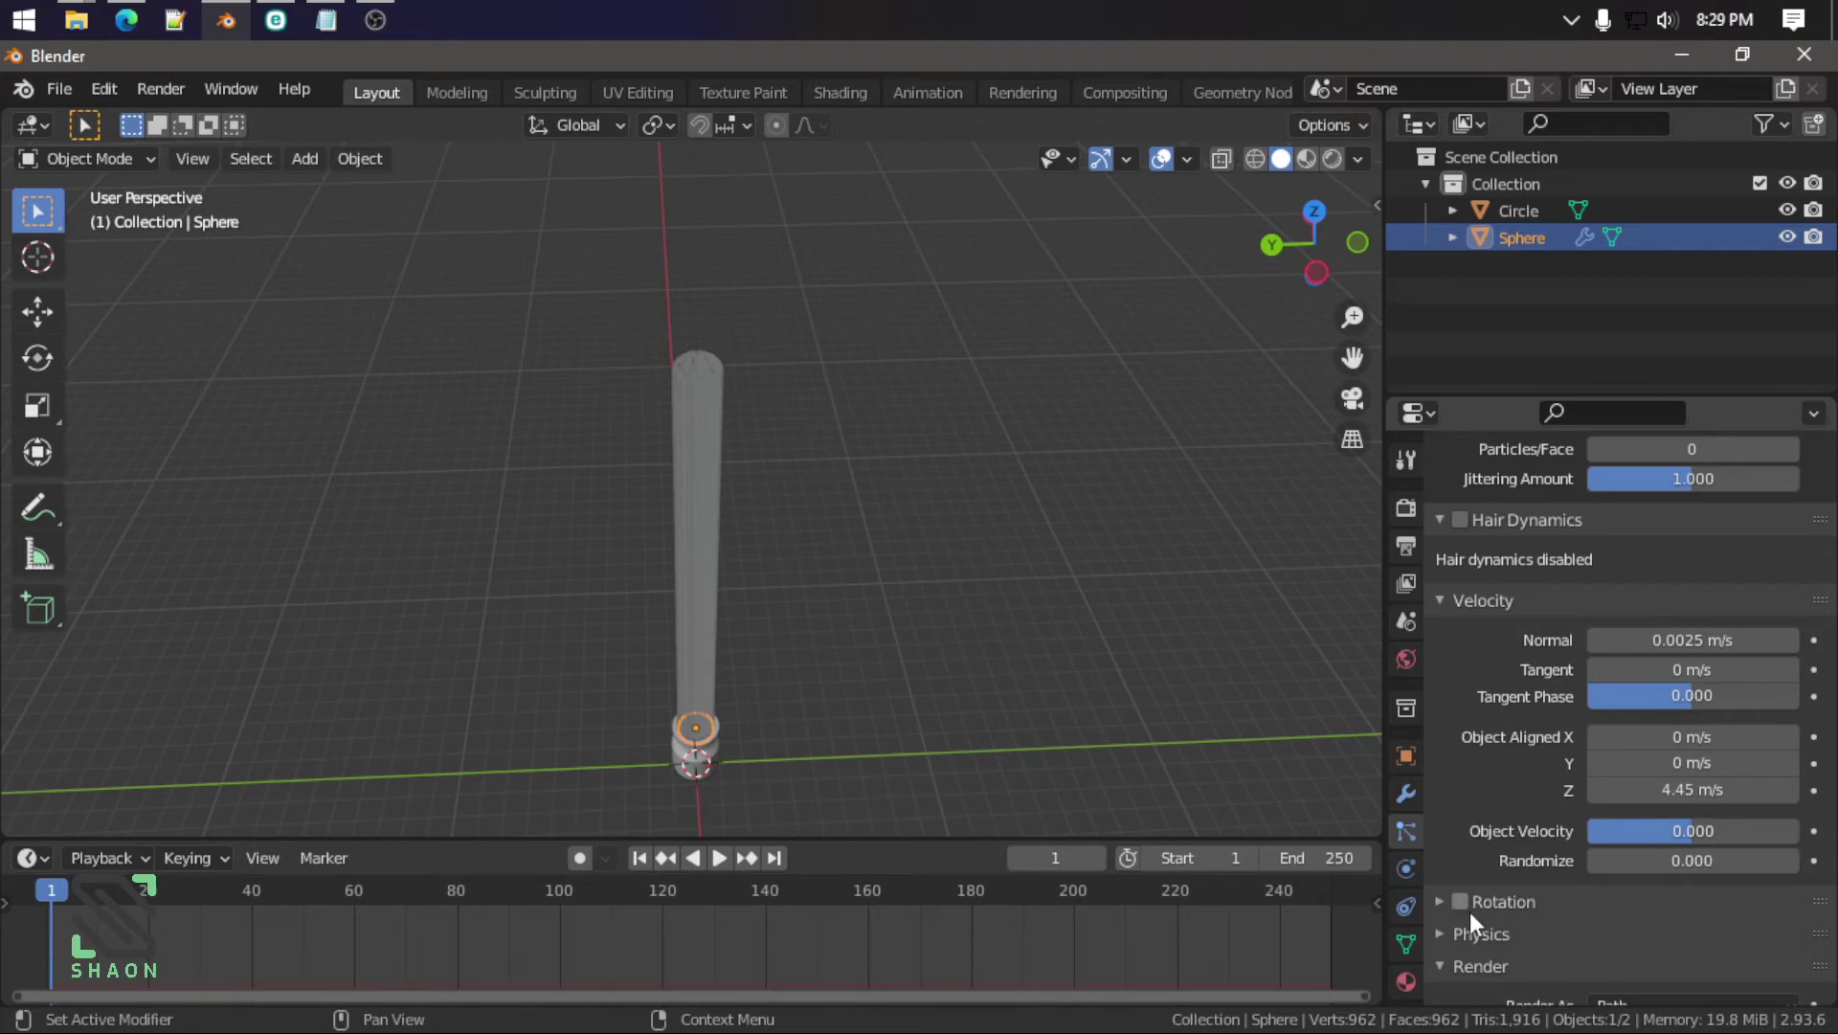
scroll(1625, 865, "down", 4)
left_click(1507, 772)
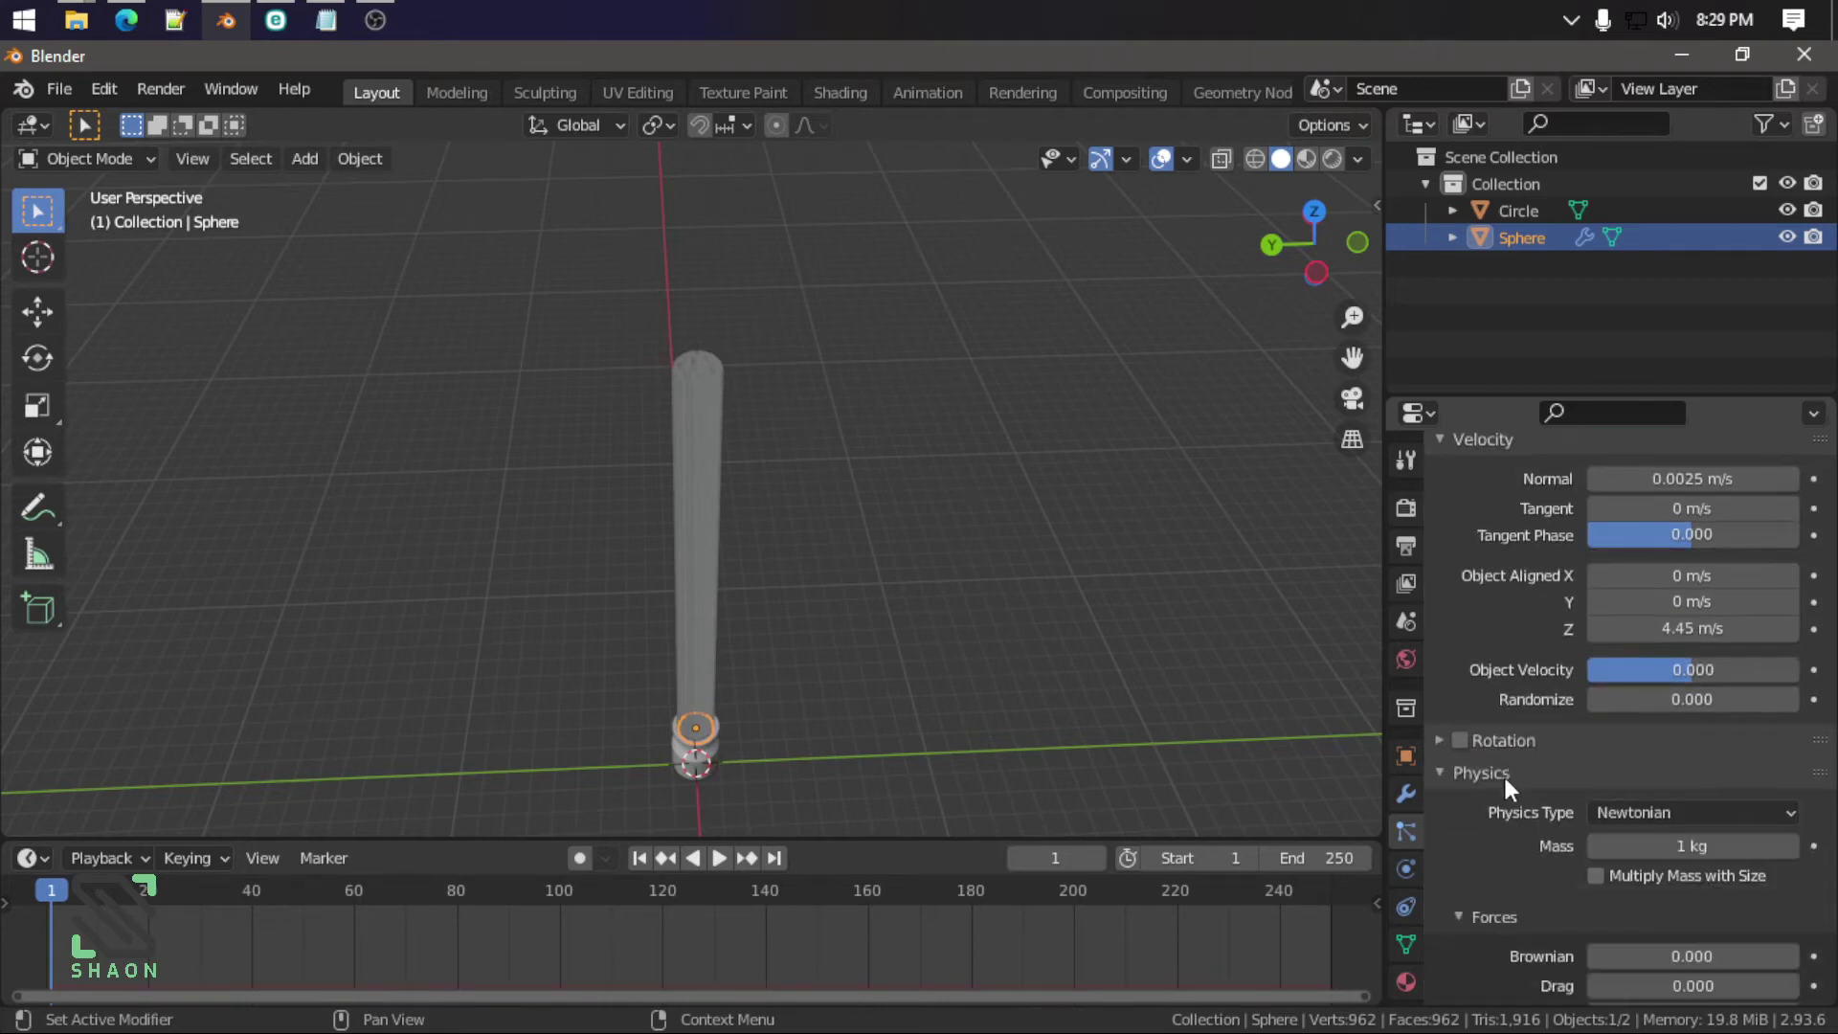
scroll(1505, 804, "down", 4)
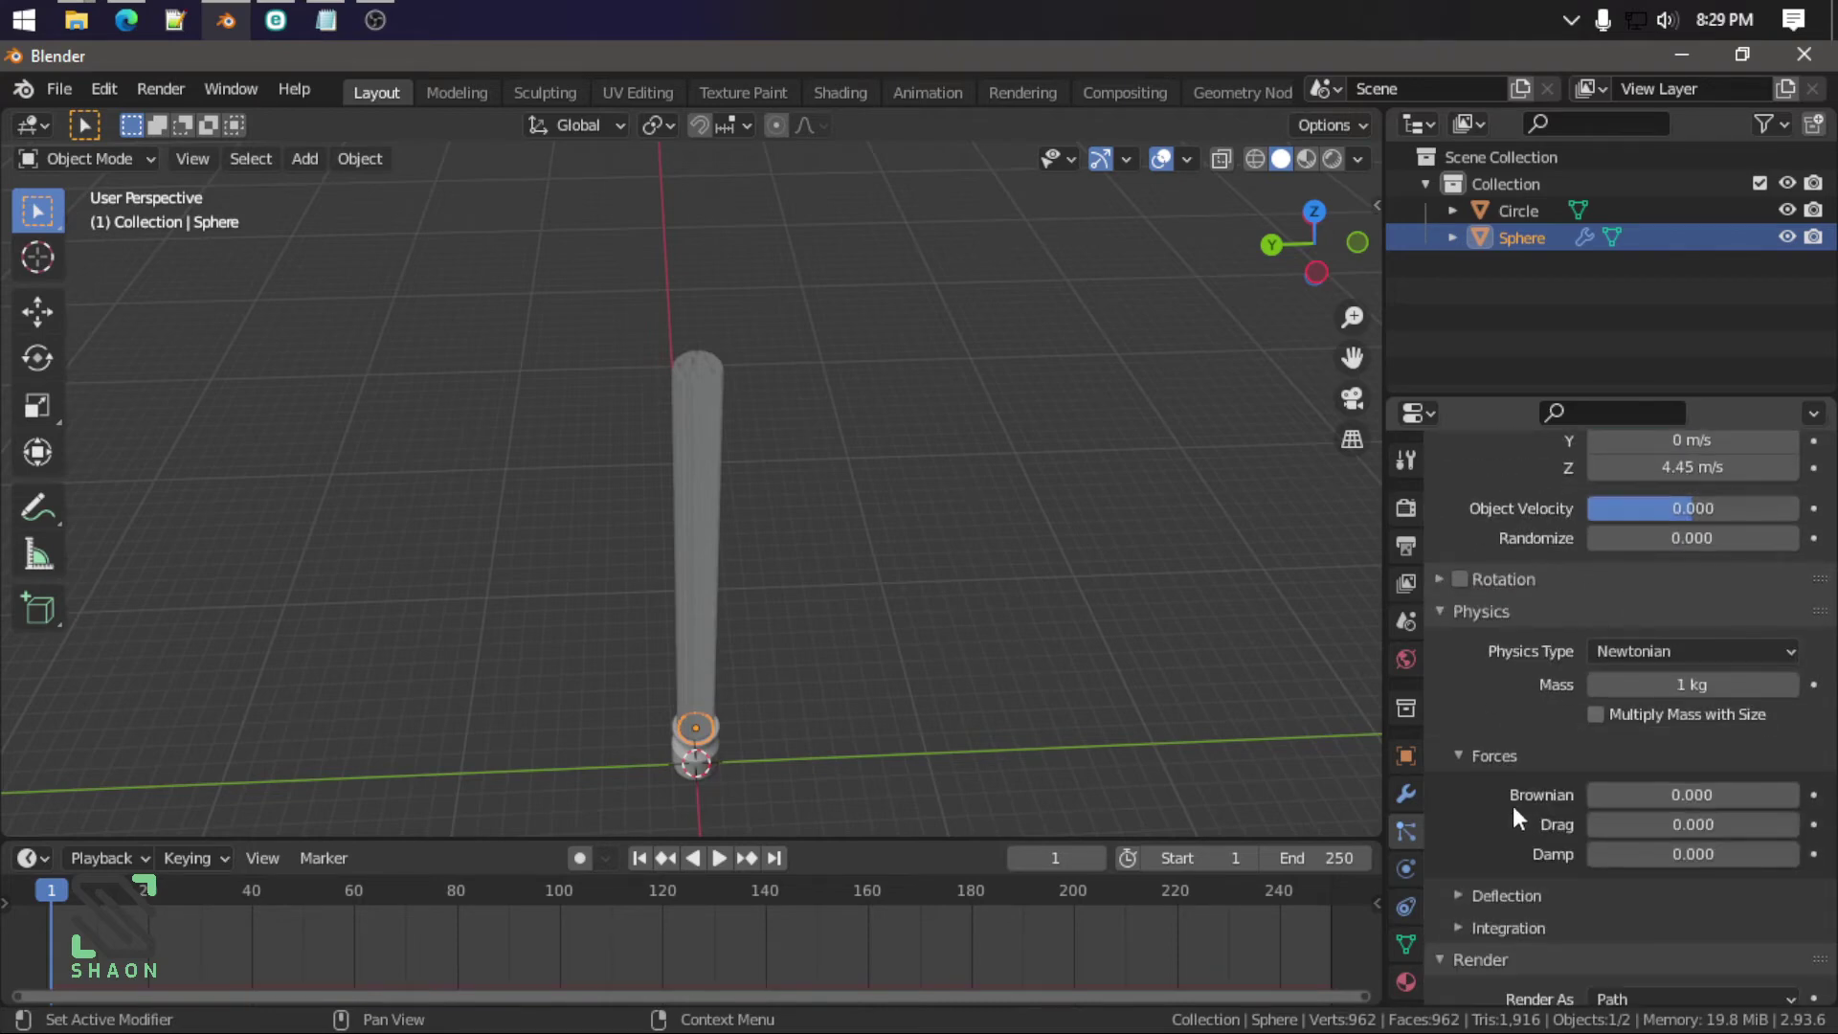
left_click(1513, 586)
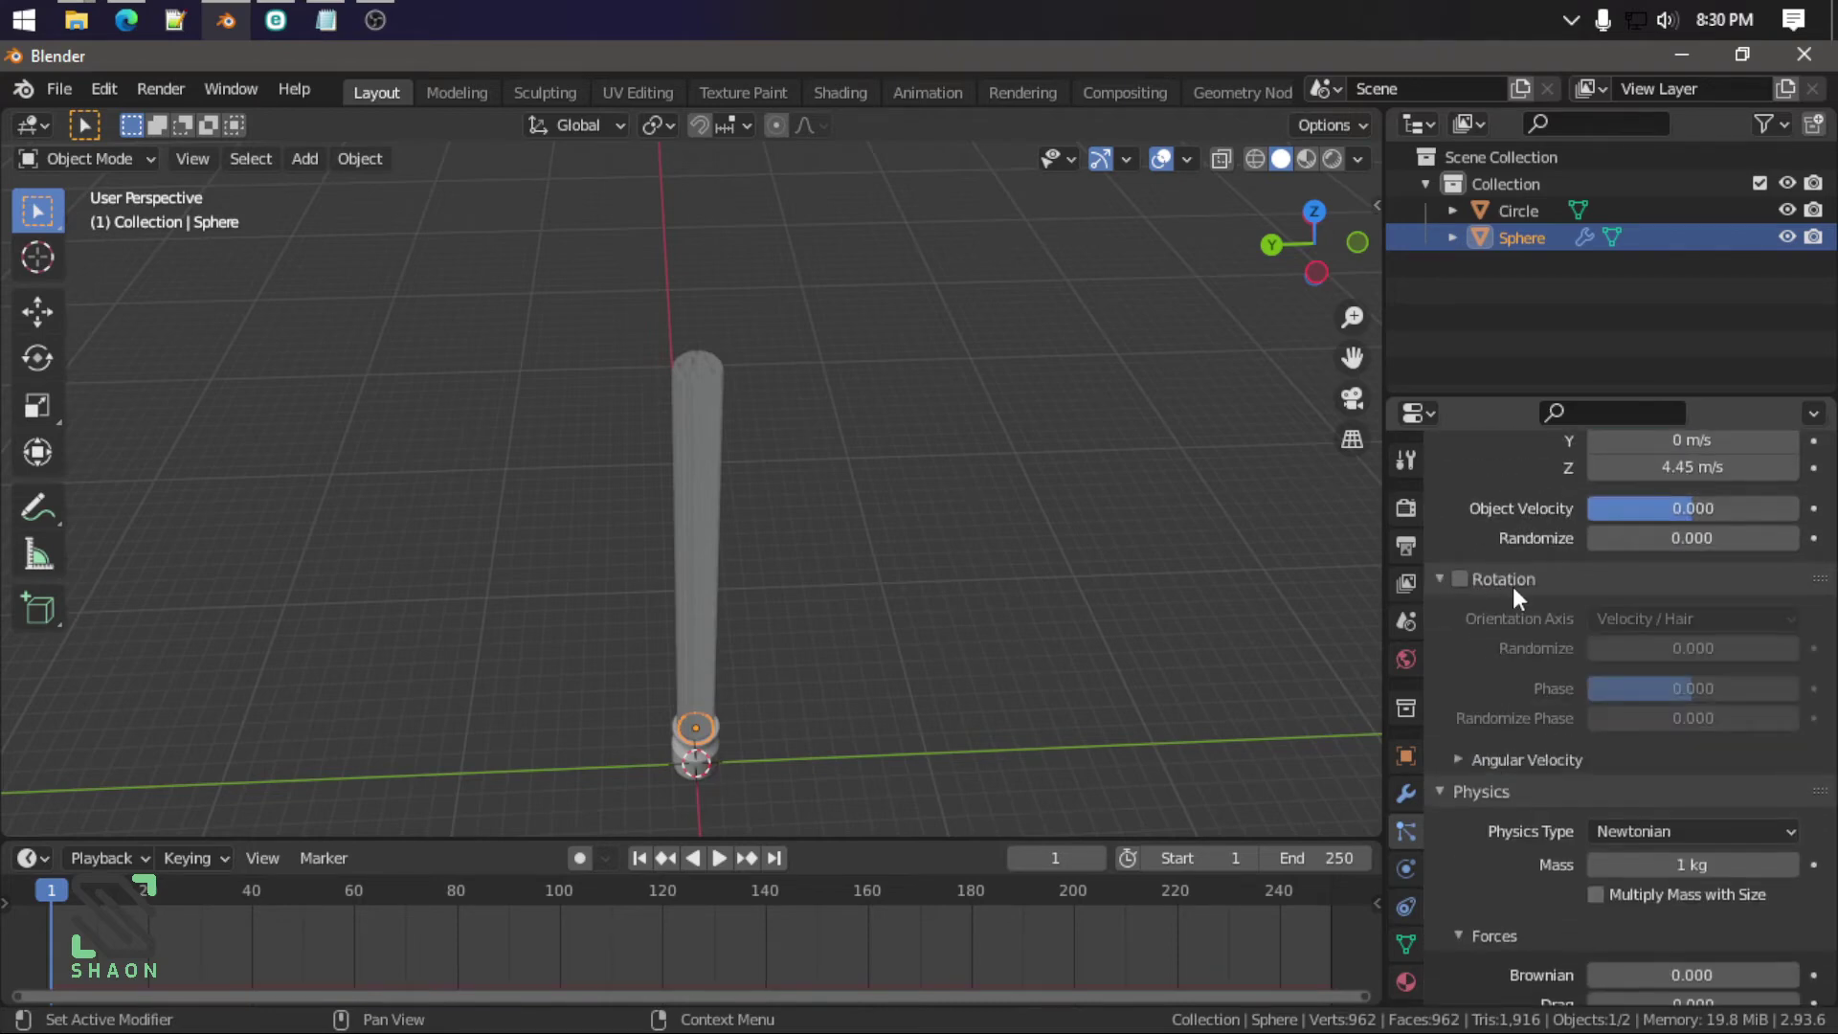
left_click(1462, 580)
scroll(1751, 646, "up", 6)
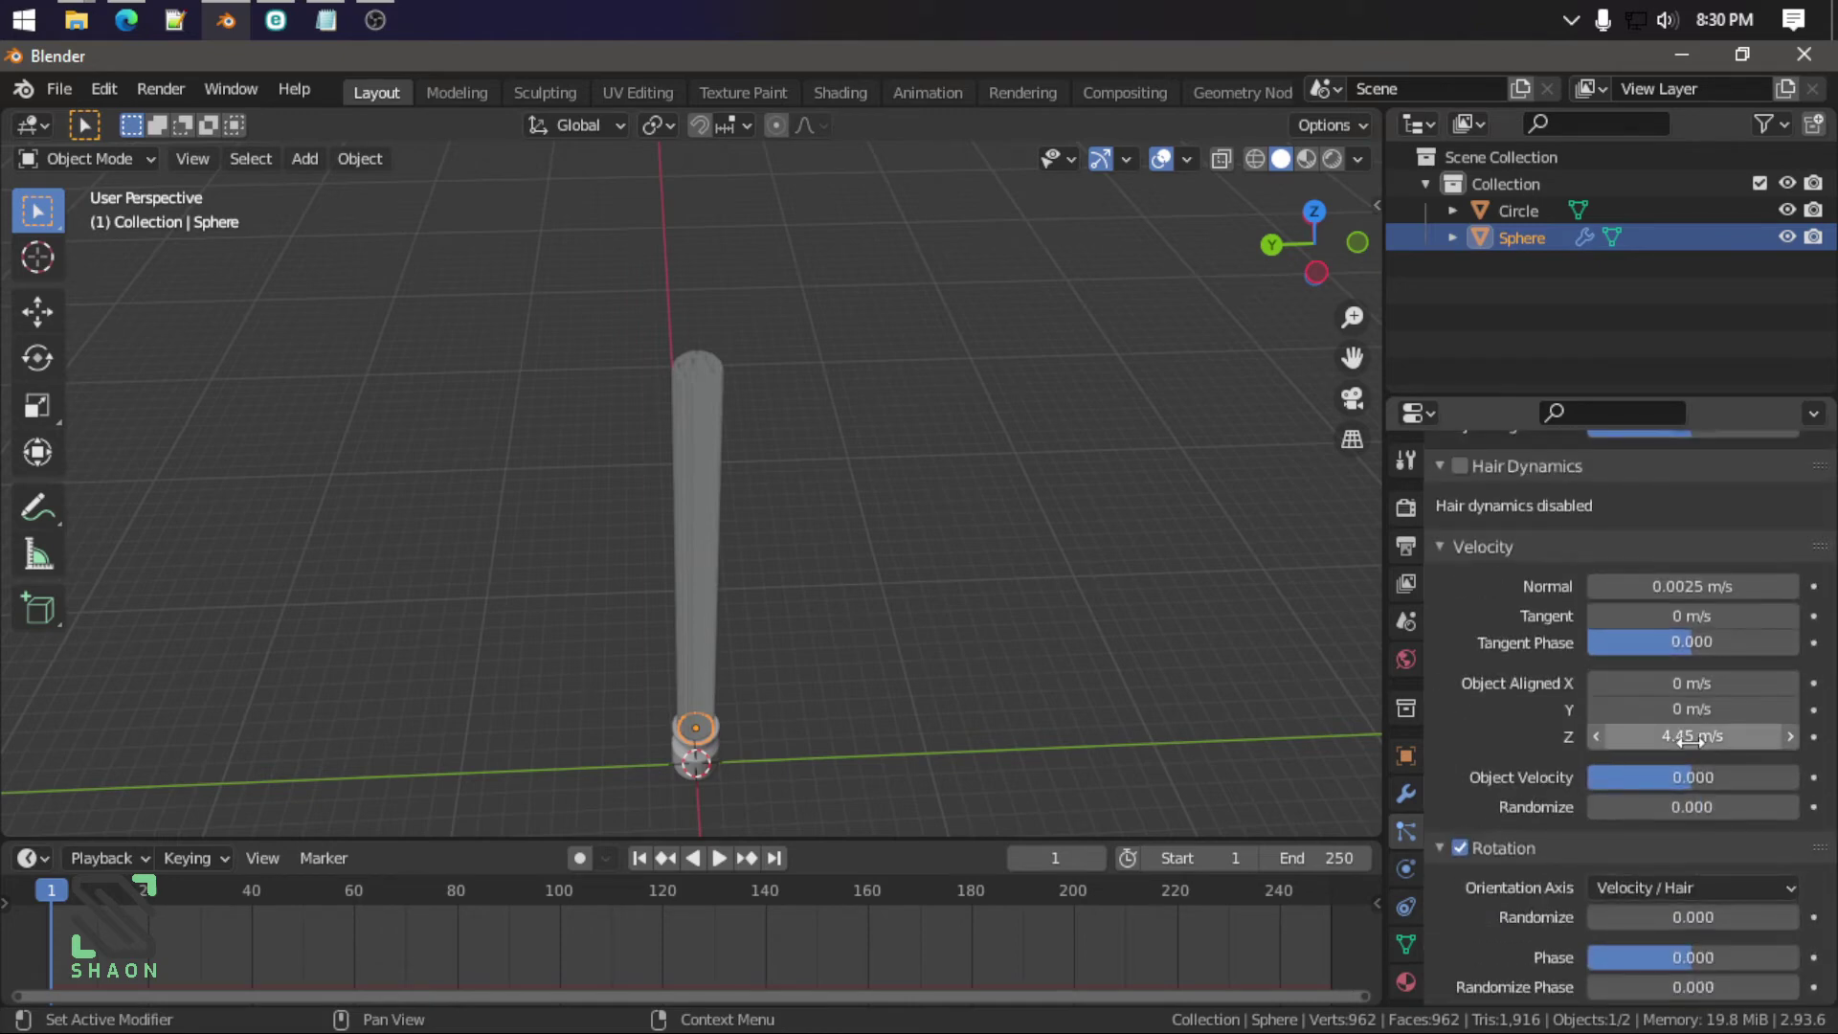
Step: Set Velocity Randomize to about 0.18 and Object Aligned Z to 0.66 m/s
mouse_move(1692, 807)
left_mouse_down()
mouse_move(1719, 807)
mouse_move(1685, 807)
left_mouse_up()
left_click_drag(1692, 735, 1671, 736)
middle_click_drag(973, 802, 783, 466)
scroll(823, 630, "up", 5)
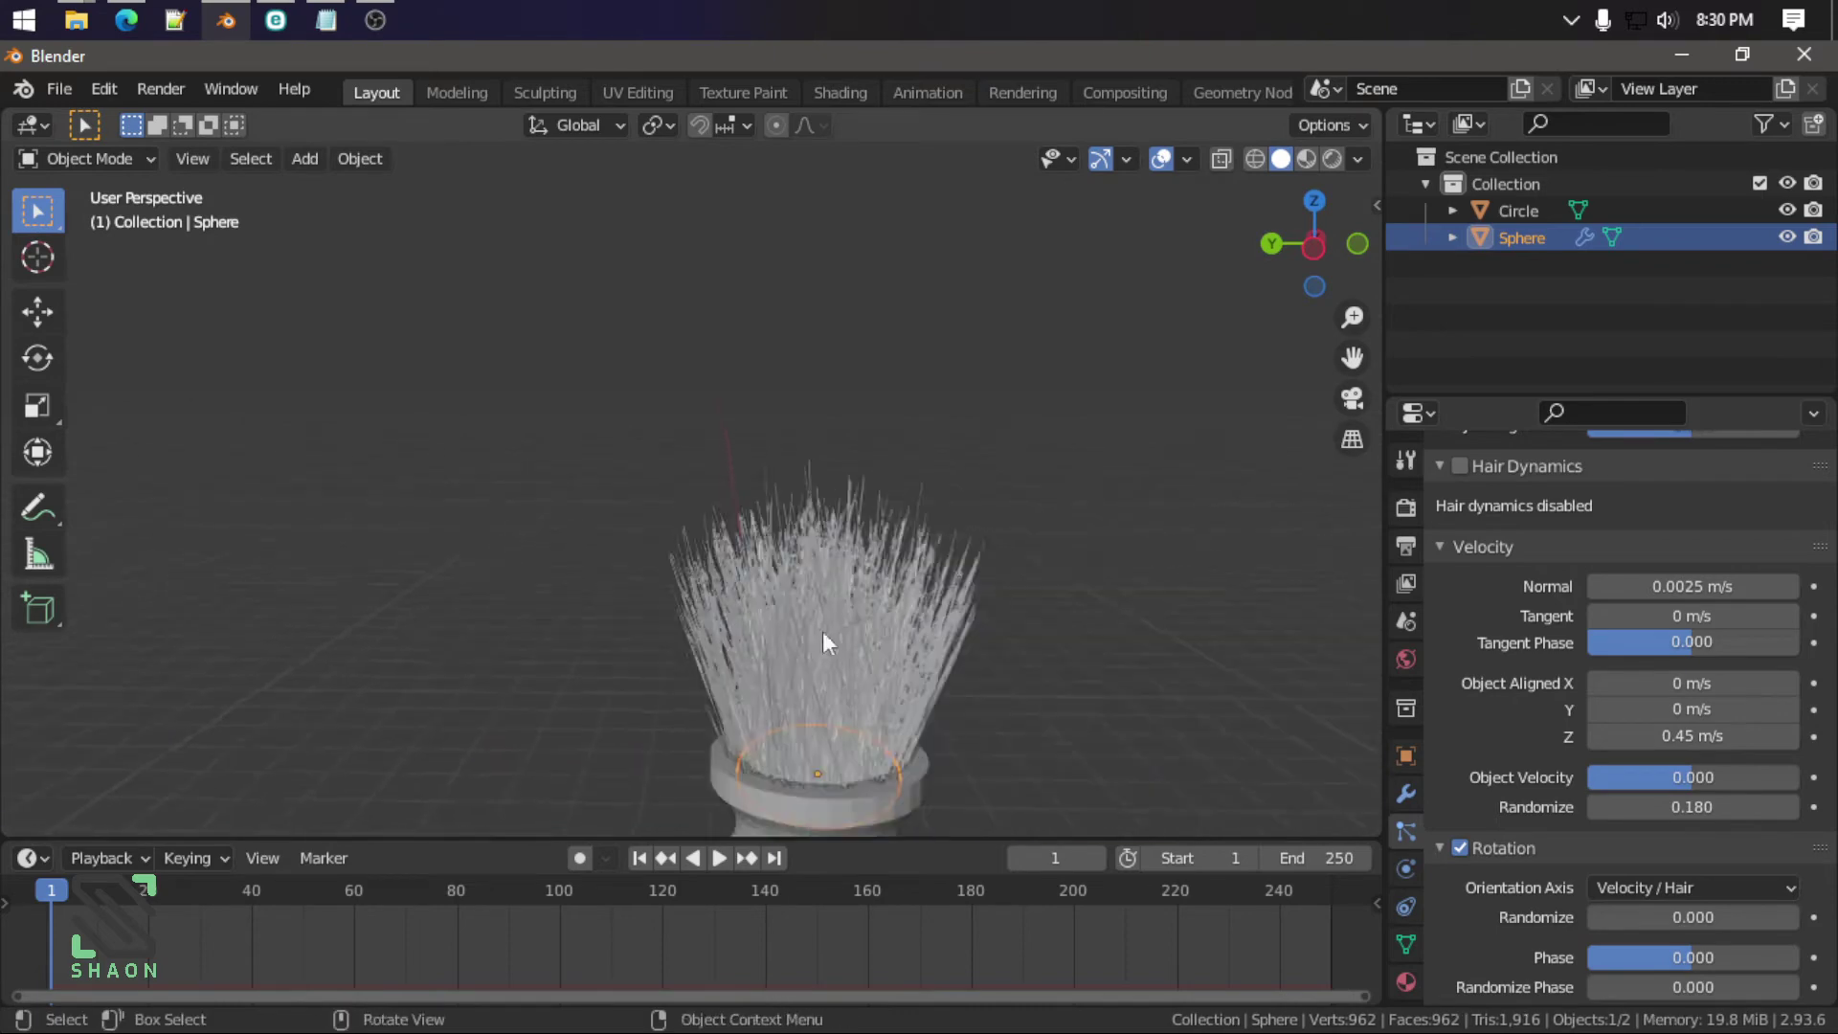
scroll(824, 642, "up", 3)
scroll(783, 515, "up", 2)
left_click(1101, 513)
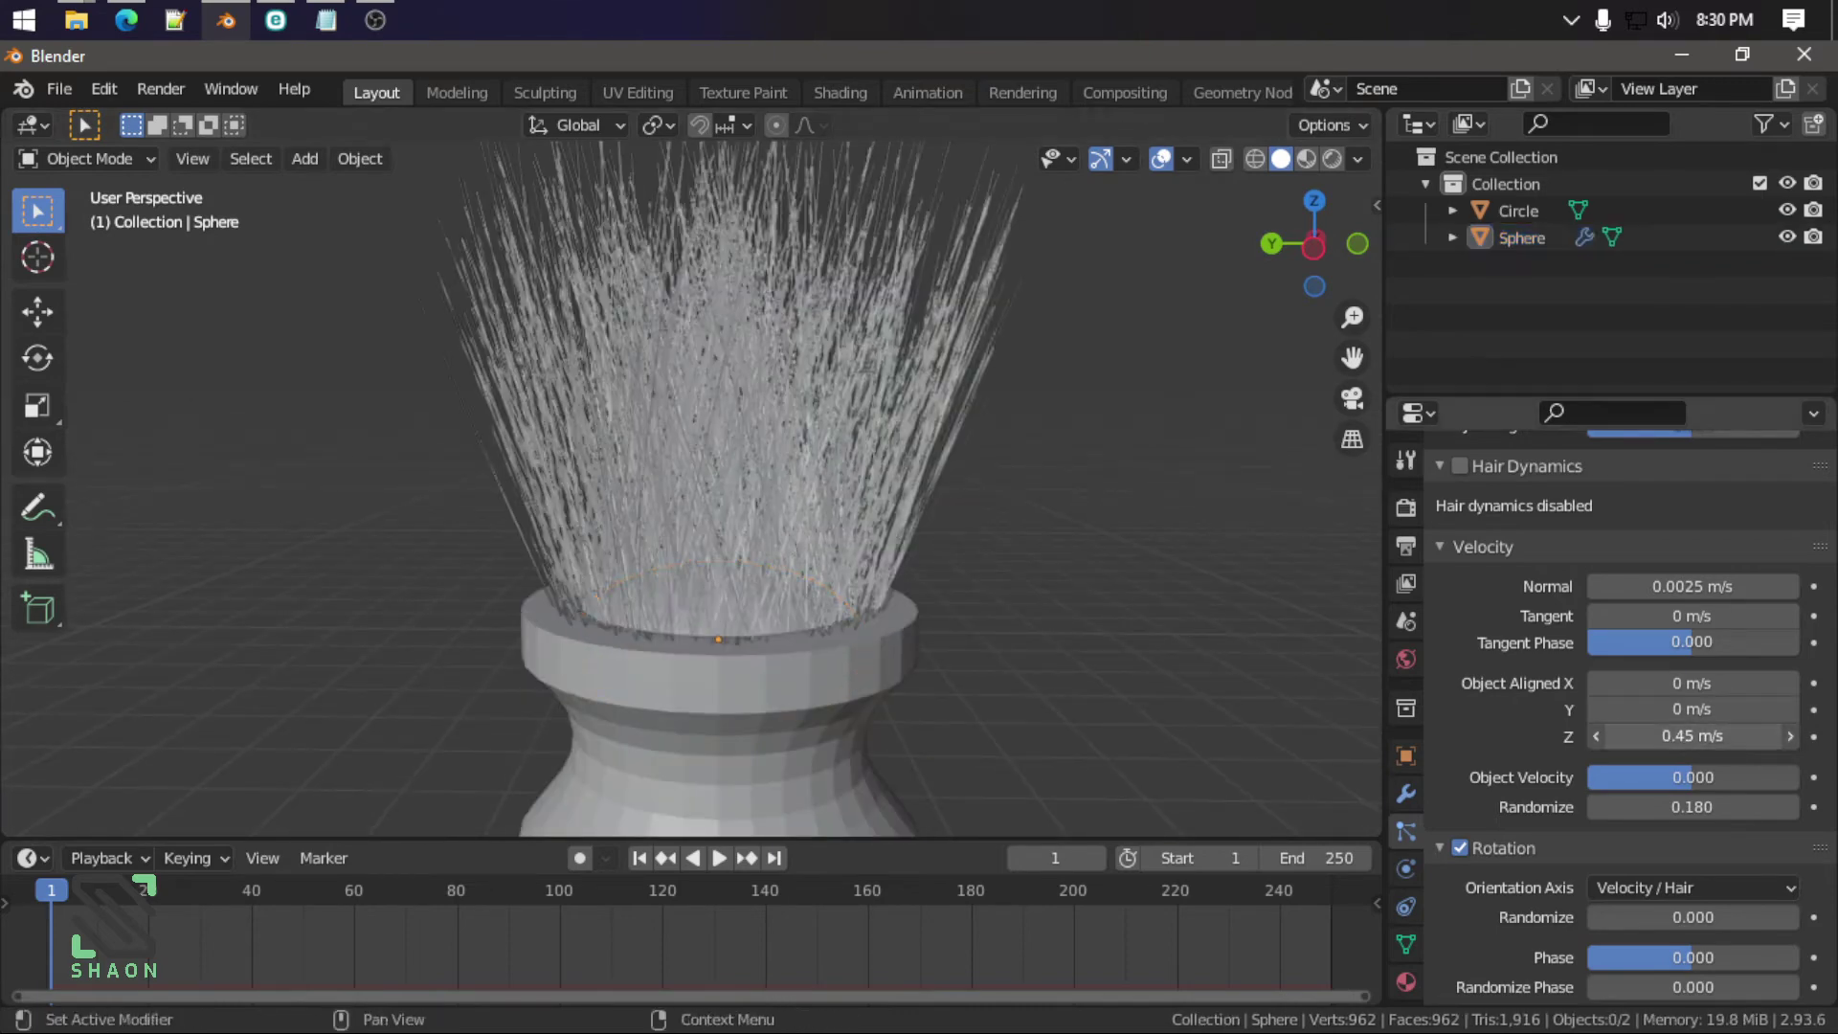
left_click_drag(1692, 736, 1714, 736)
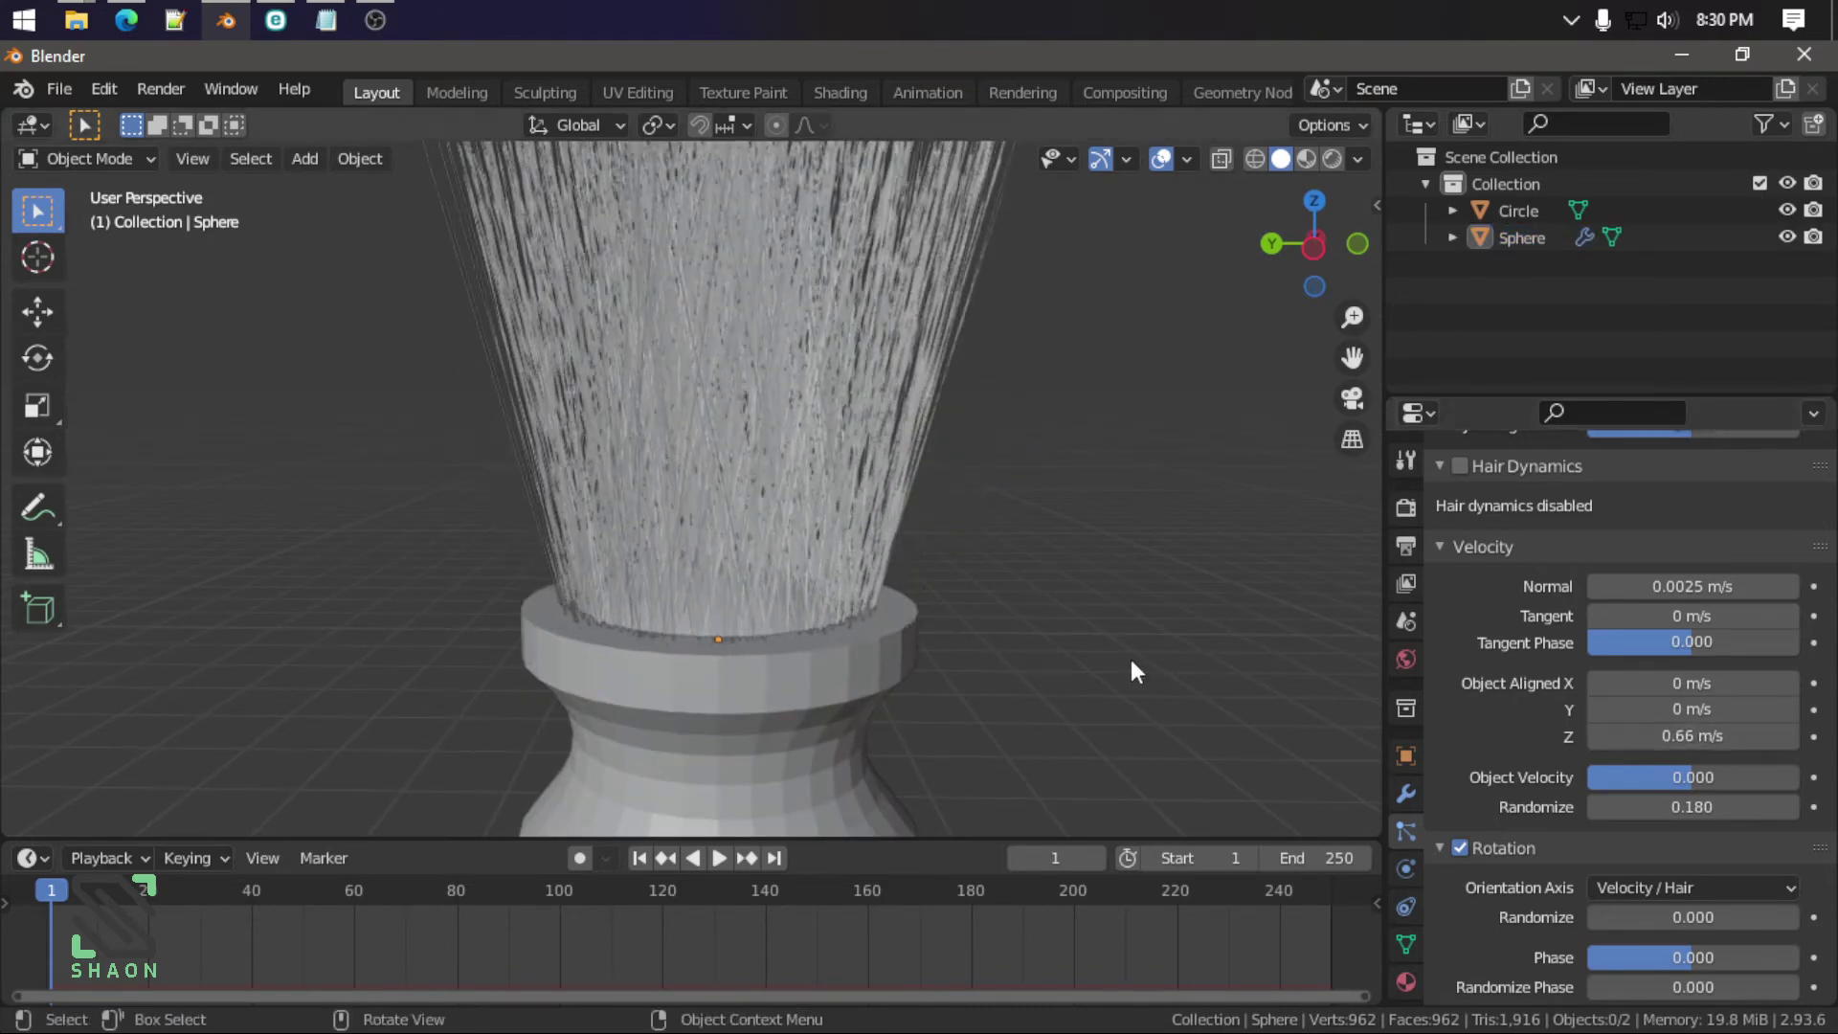
Step: Orbit the view to look down onto the compact bristle tuft
scroll(1053, 632, "down", 6)
mouse_move(953, 604)
middle_mouse_down()
mouse_move(1006, 628)
mouse_move(1130, 574)
middle_mouse_up()
scroll(773, 651, "up", 2)
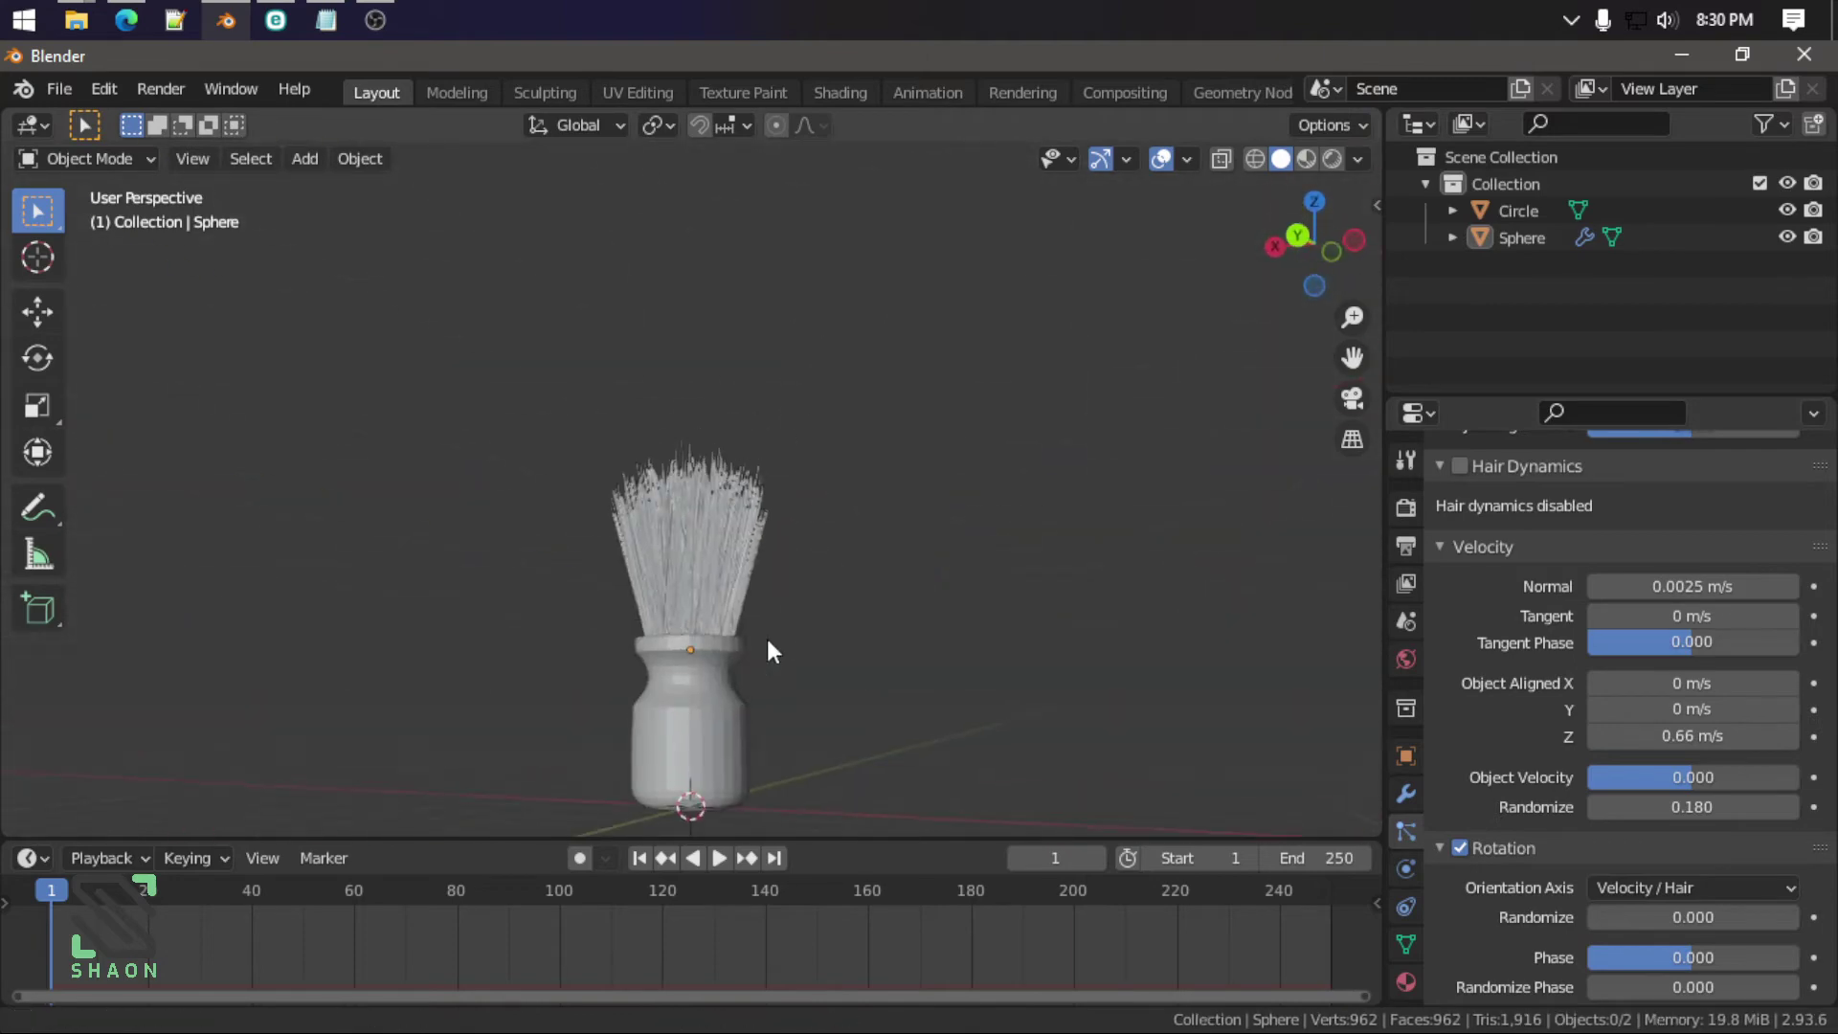
scroll(727, 670, "up", 1)
middle_click_drag(646, 734, 790, 641)
scroll(968, 433, "up", 3)
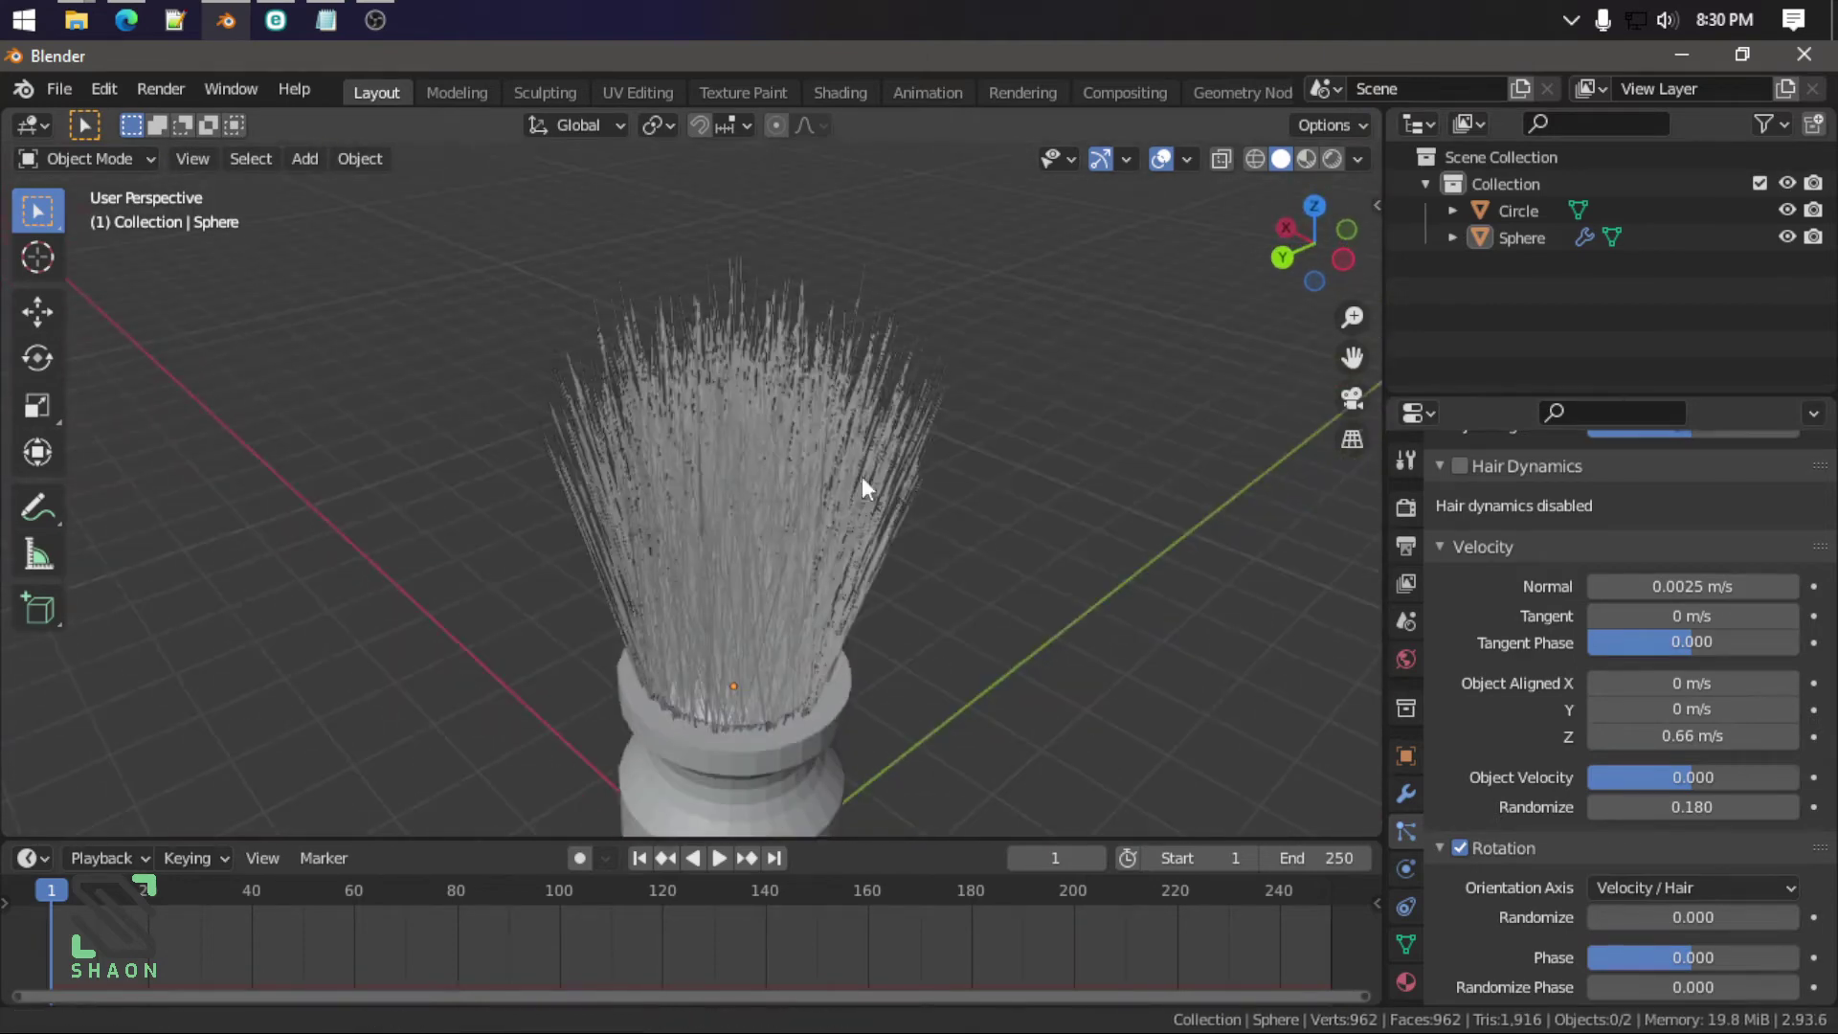
scroll(1549, 731, "up", 8)
scroll(1632, 716, "up", 1)
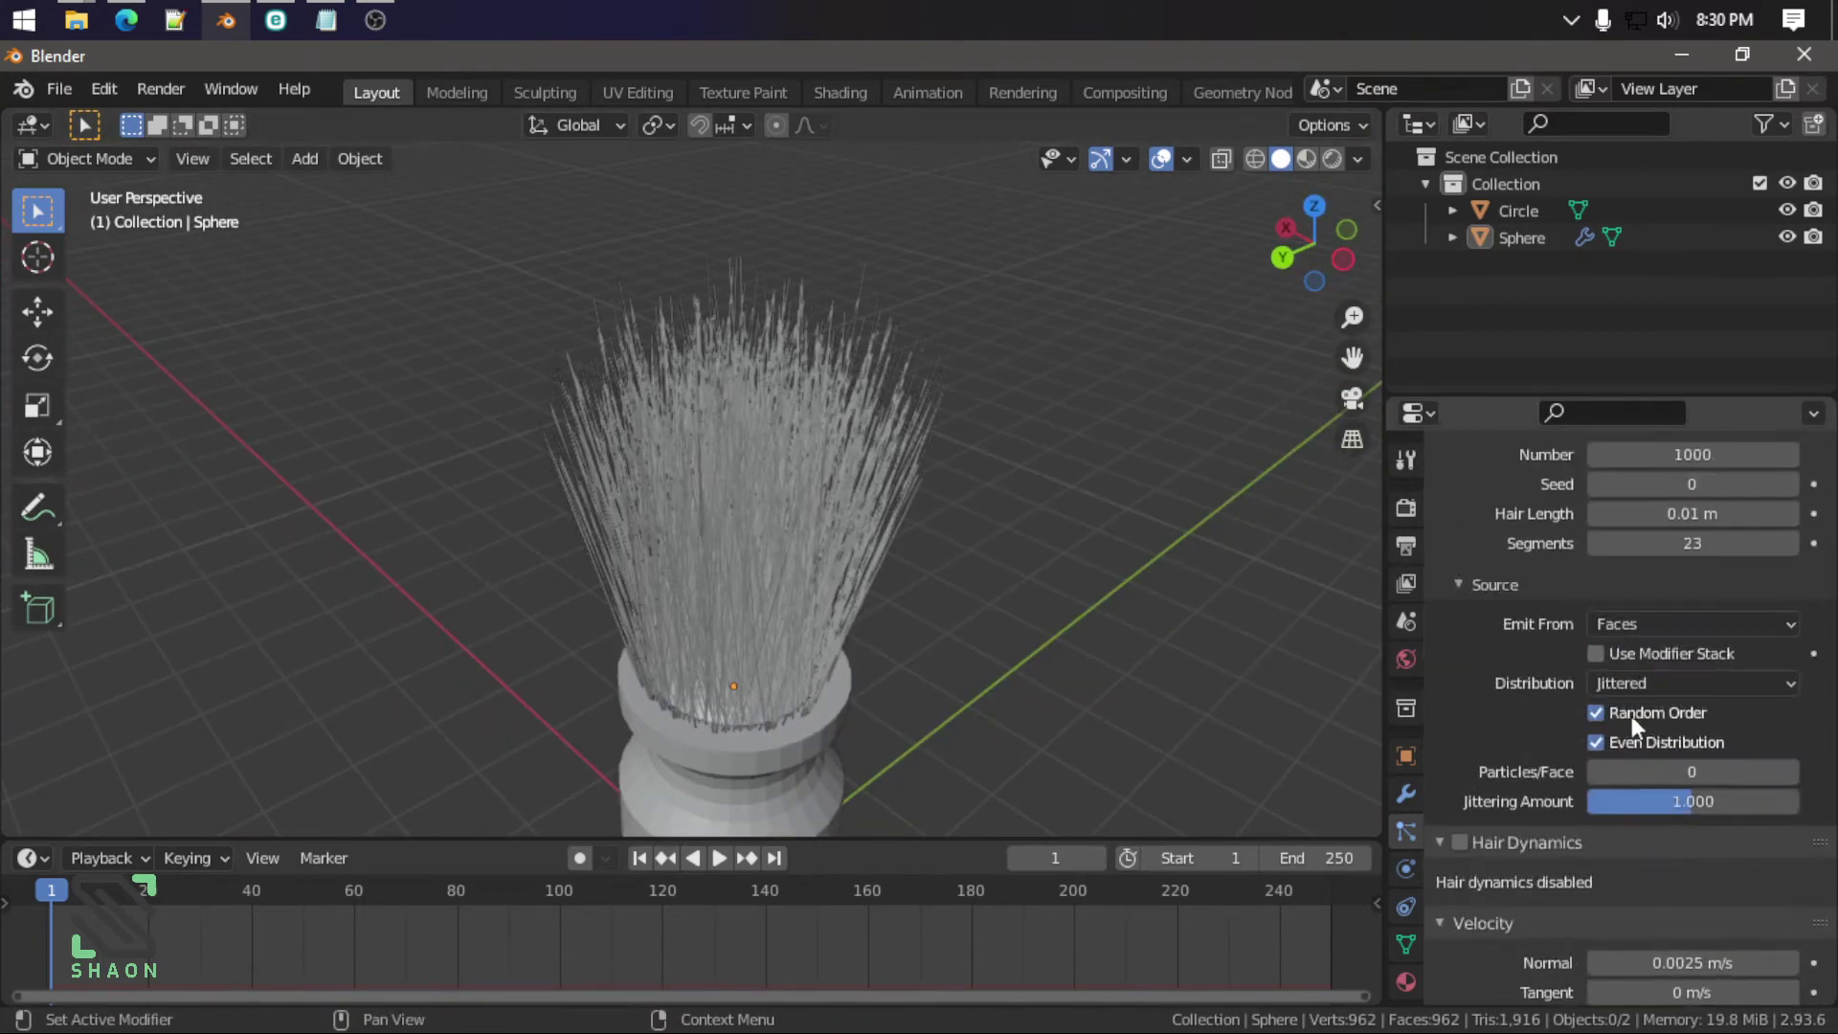
scroll(1631, 716, "up", 5)
Step: Raise the hair Emission Number from 1000 to 2000 strands
left_click(1700, 668)
type("2000")
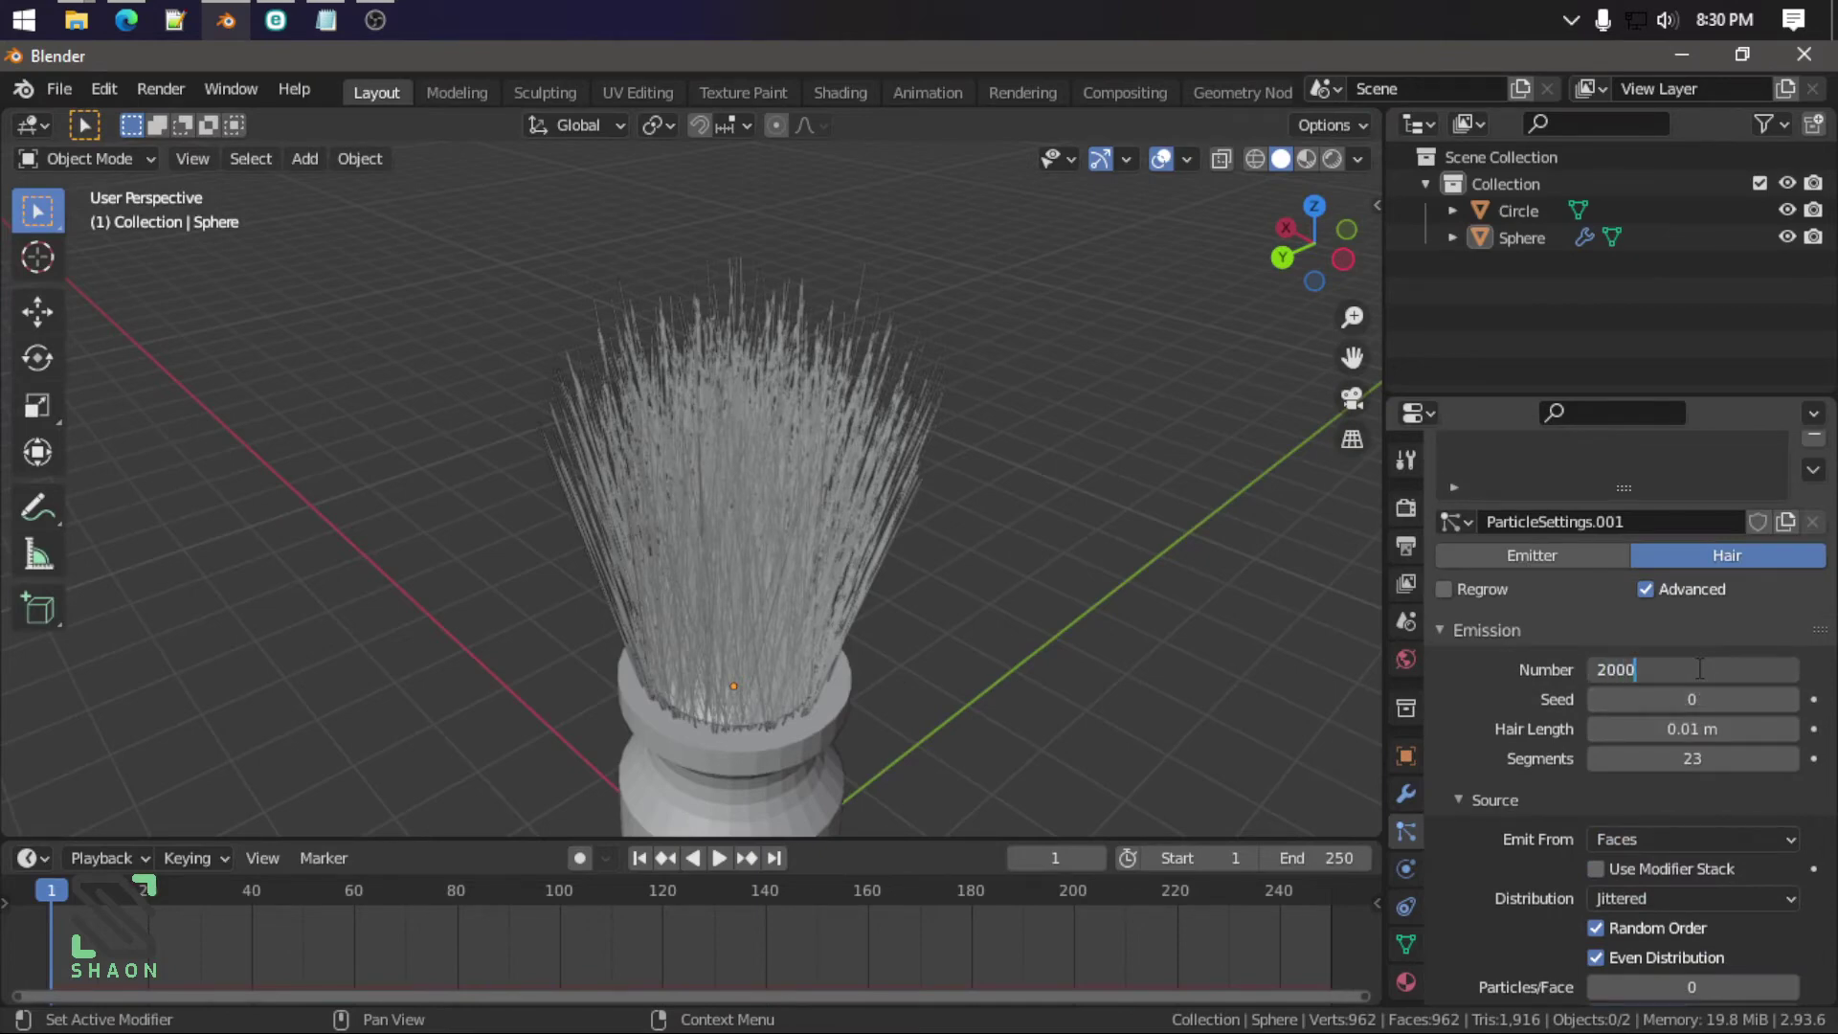
key("Return")
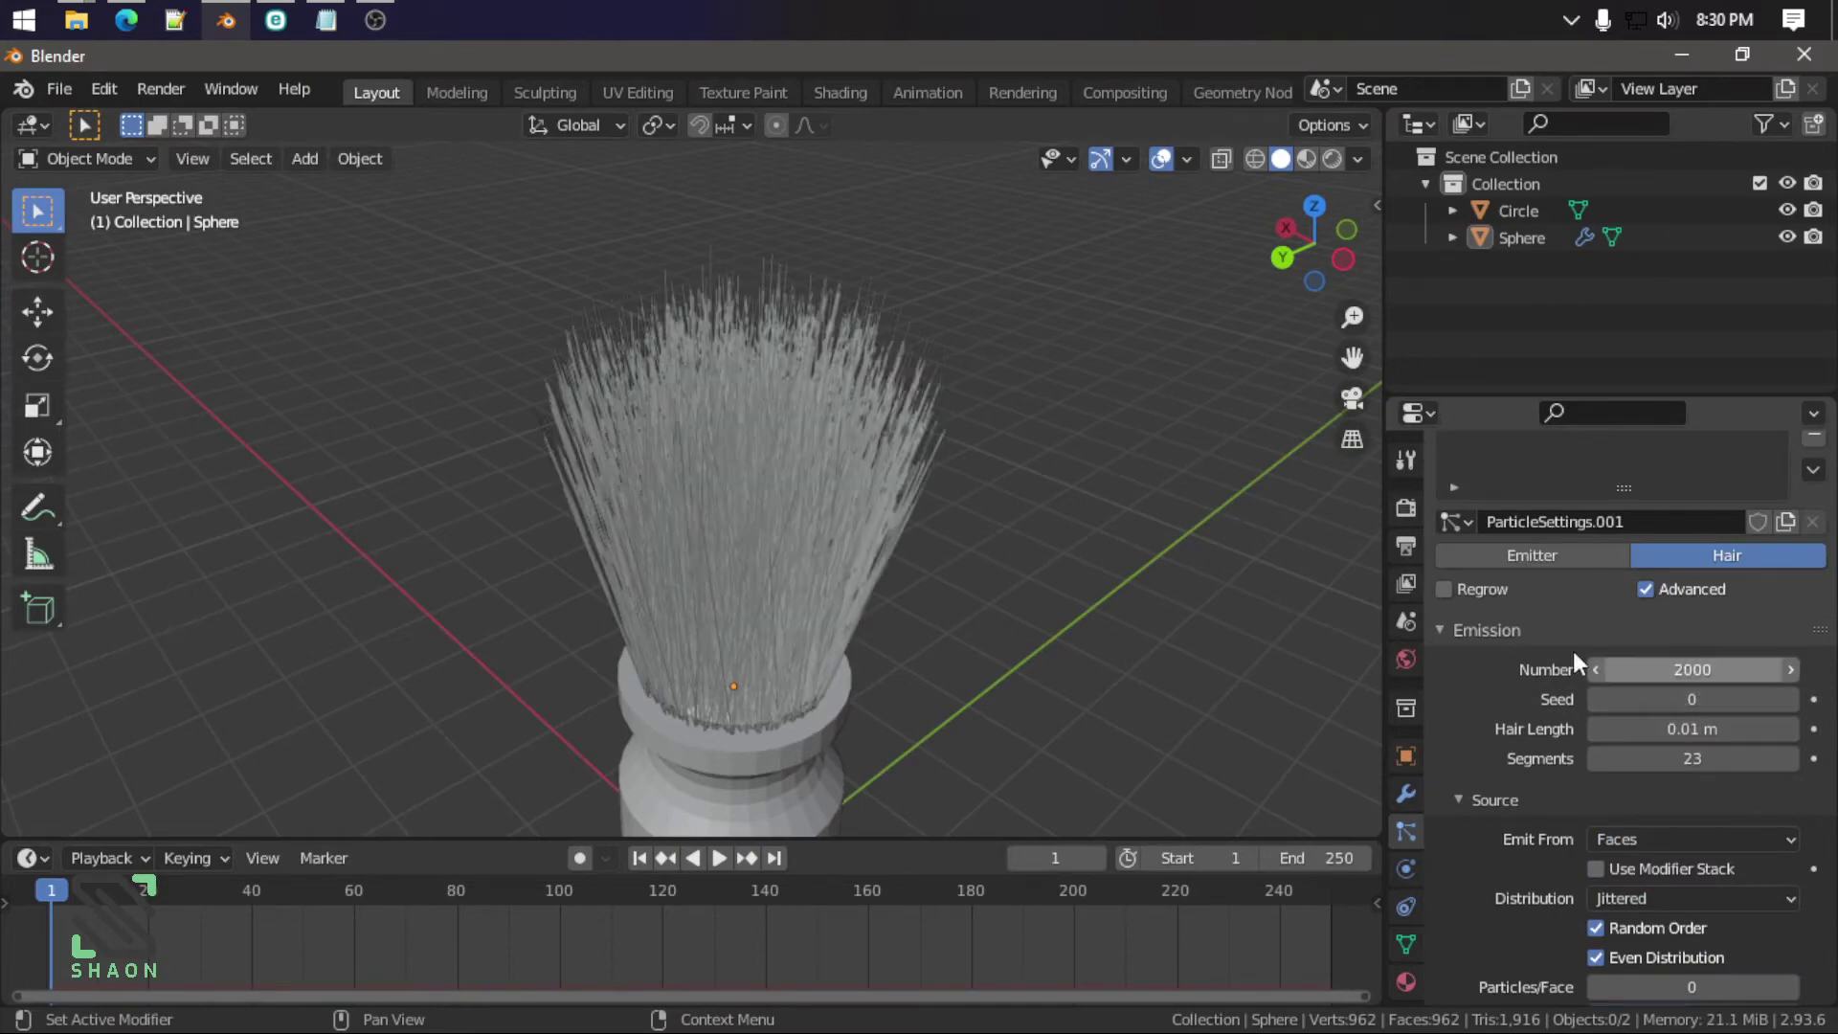
scroll(1164, 542, "down", 4)
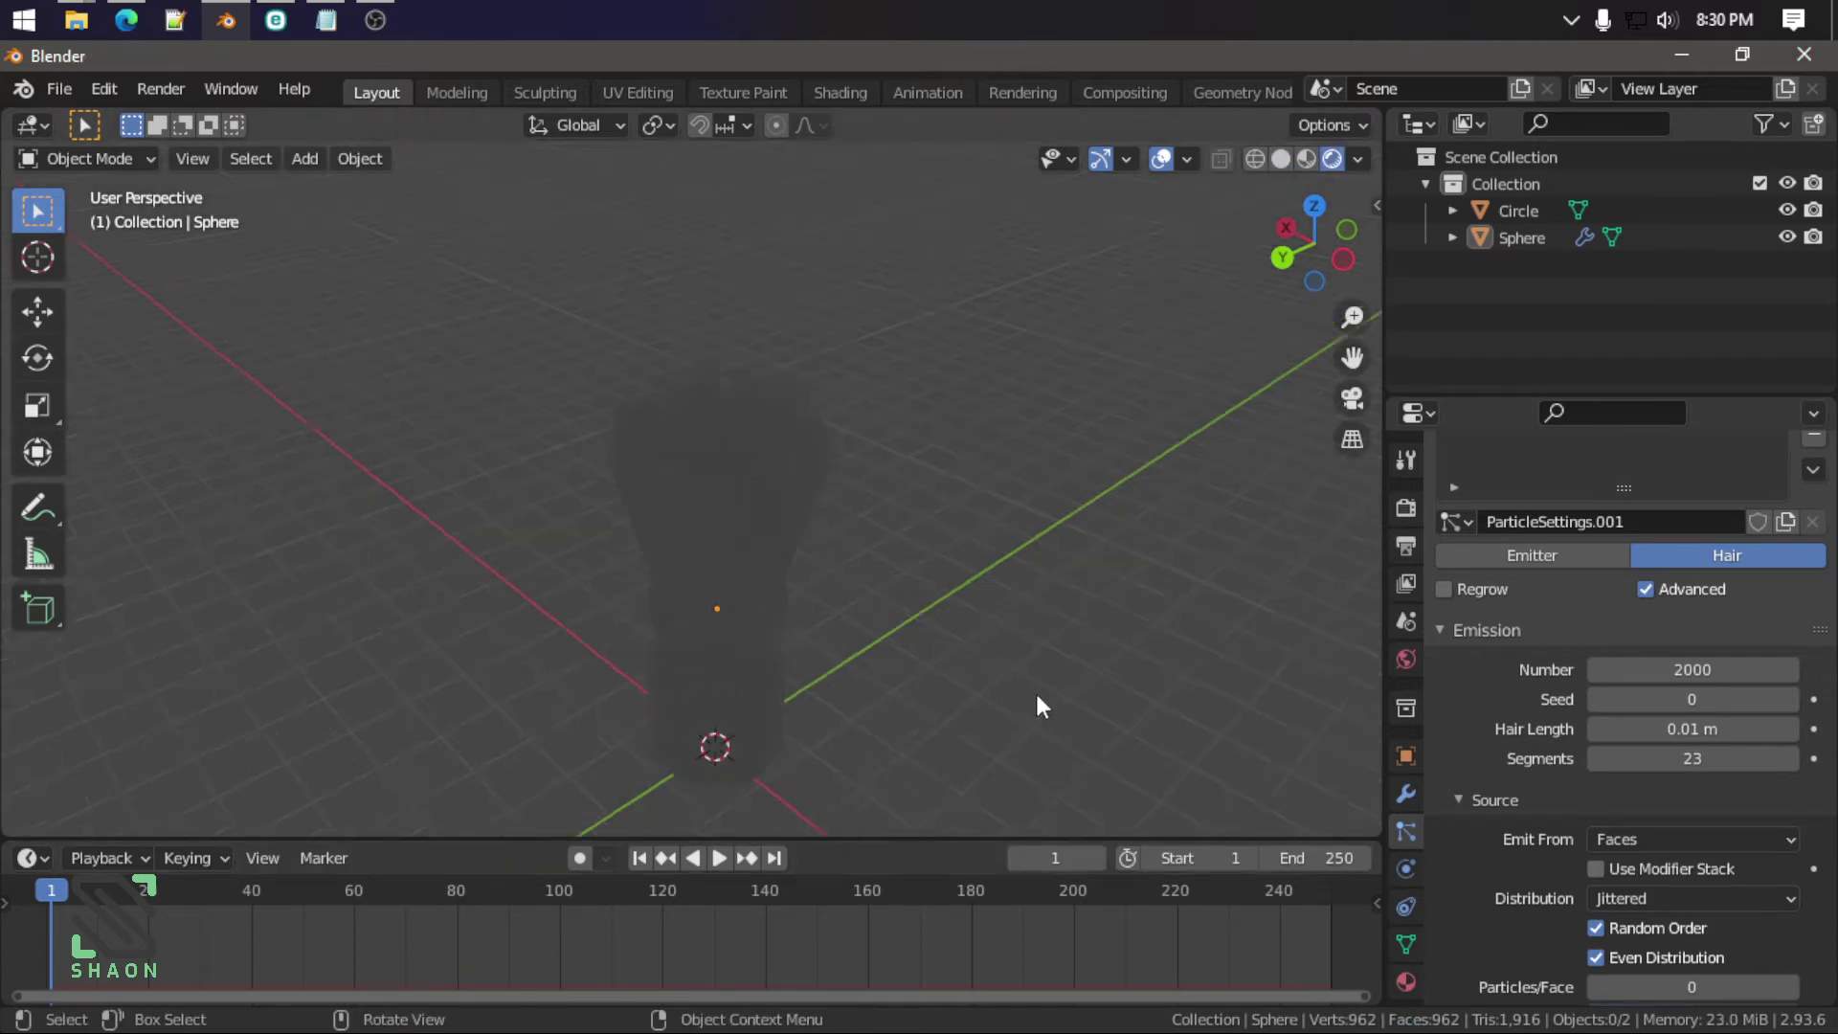
mouse_move(1036, 691)
middle_mouse_down()
mouse_move(1095, 442)
mouse_move(1078, 431)
mouse_move(1177, 438)
middle_mouse_up()
Step: Switch the viewport to Material Preview and orbit to a side view of the handle
key("shift+a")
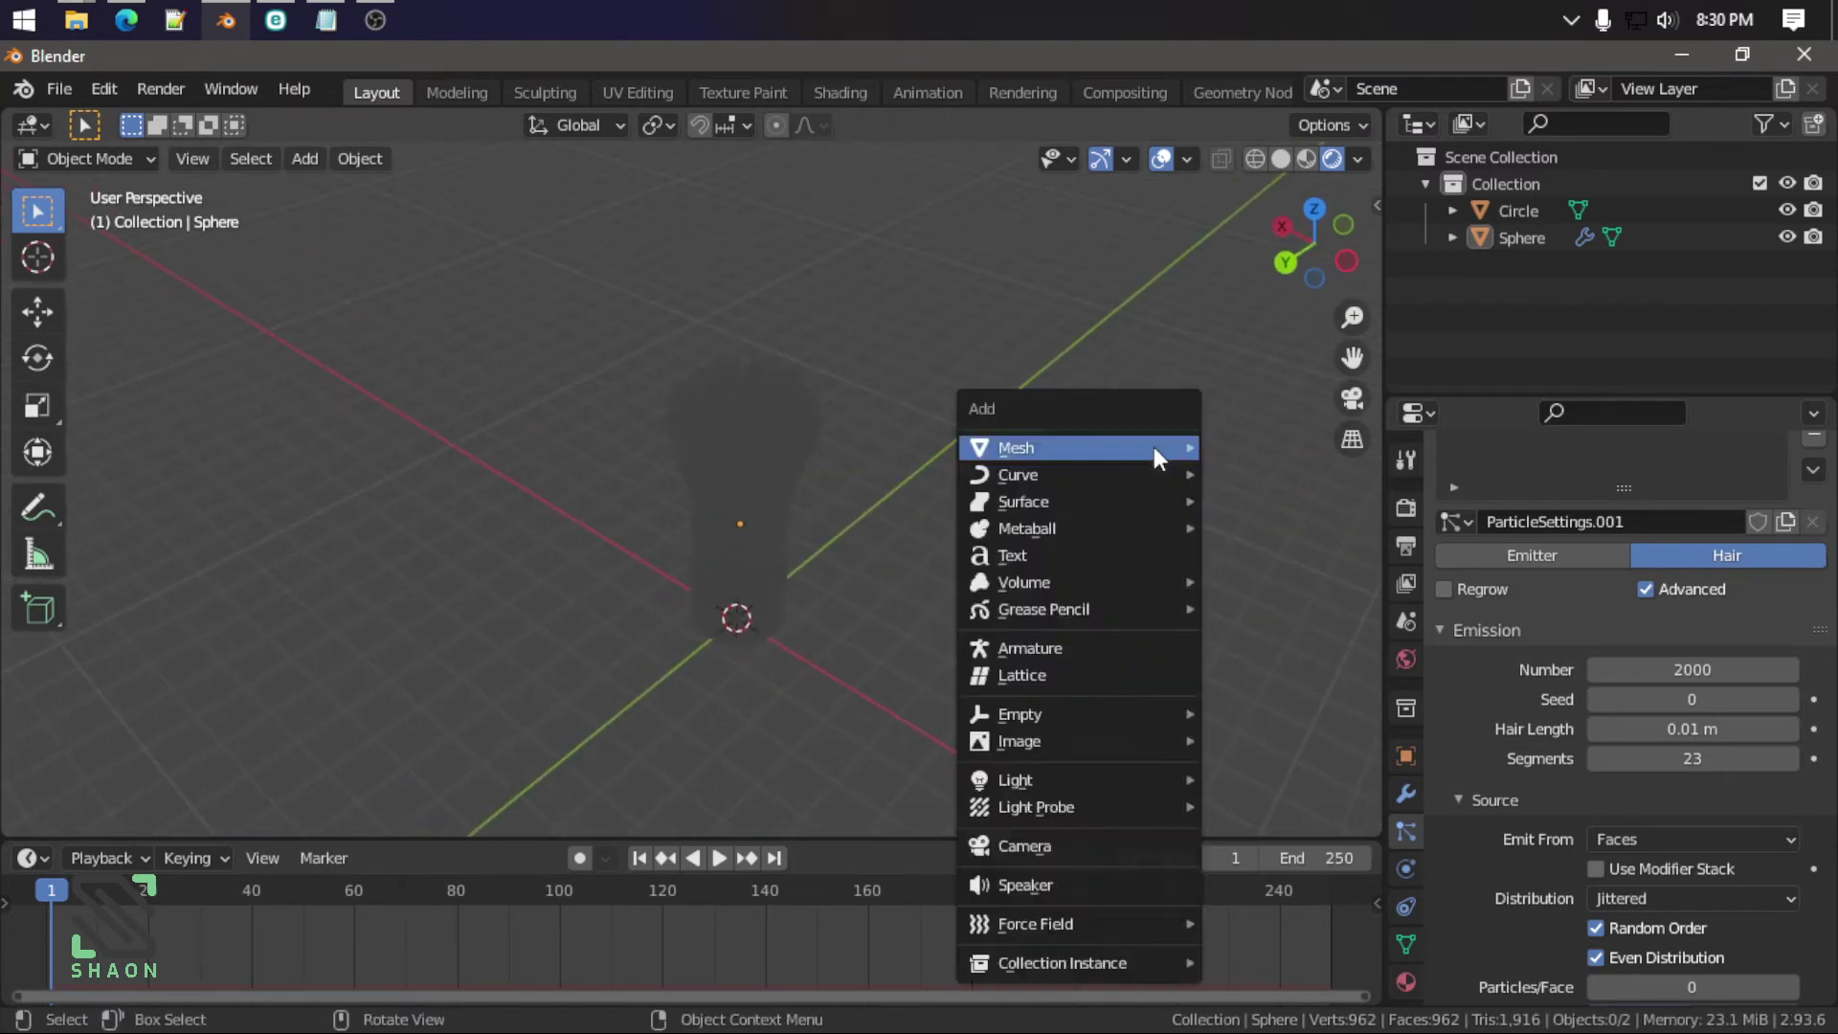
left_click(1306, 158)
scroll(902, 515, "down", 3)
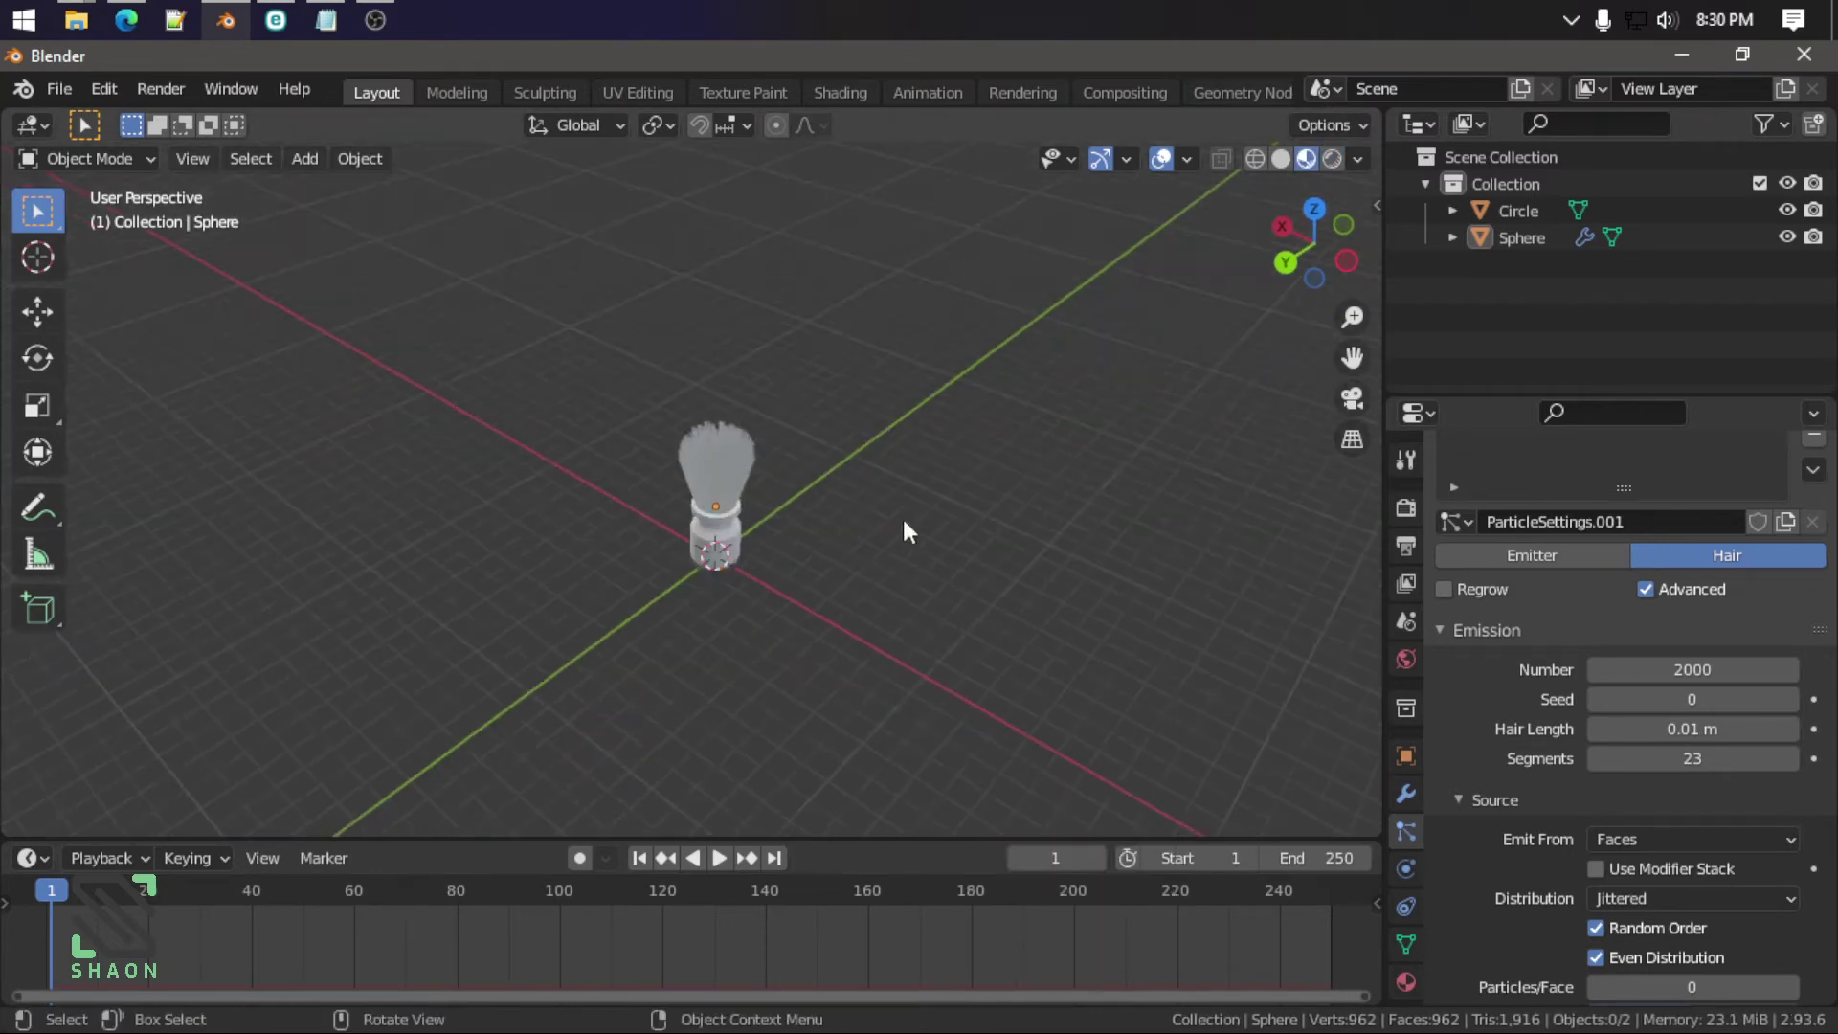
scroll(887, 532, "up", 3)
scroll(888, 530, "up", 3)
scroll(889, 531, "up", 3)
scroll(625, 376, "down", 5)
mouse_move(888, 530)
middle_mouse_down()
mouse_move(625, 376)
mouse_move(623, 502)
middle_mouse_up()
scroll(658, 376, "up", 6)
middle_click_drag(659, 376, 732, 561)
Step: Apply Shade Smooth to the jar-shaped Circle handle
left_click(731, 561)
right_click(731, 561)
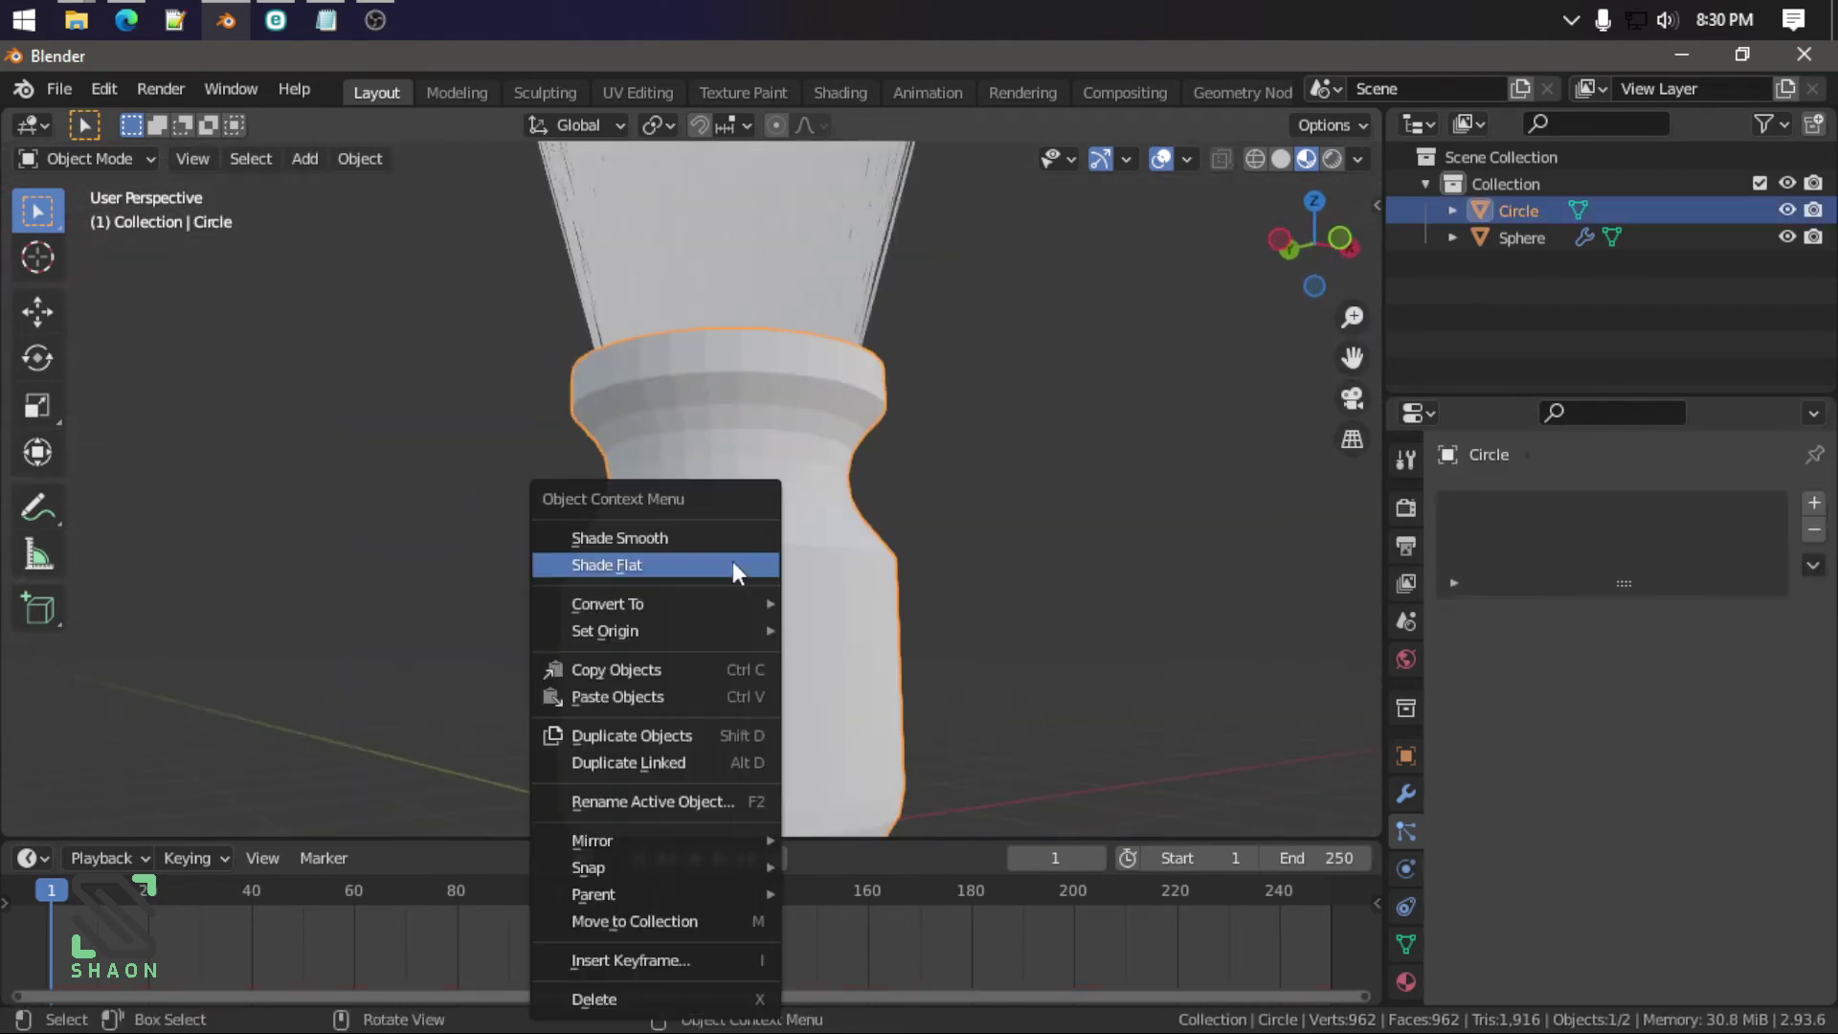
left_click(649, 537)
scroll(915, 366, "down", 5)
left_click(911, 360)
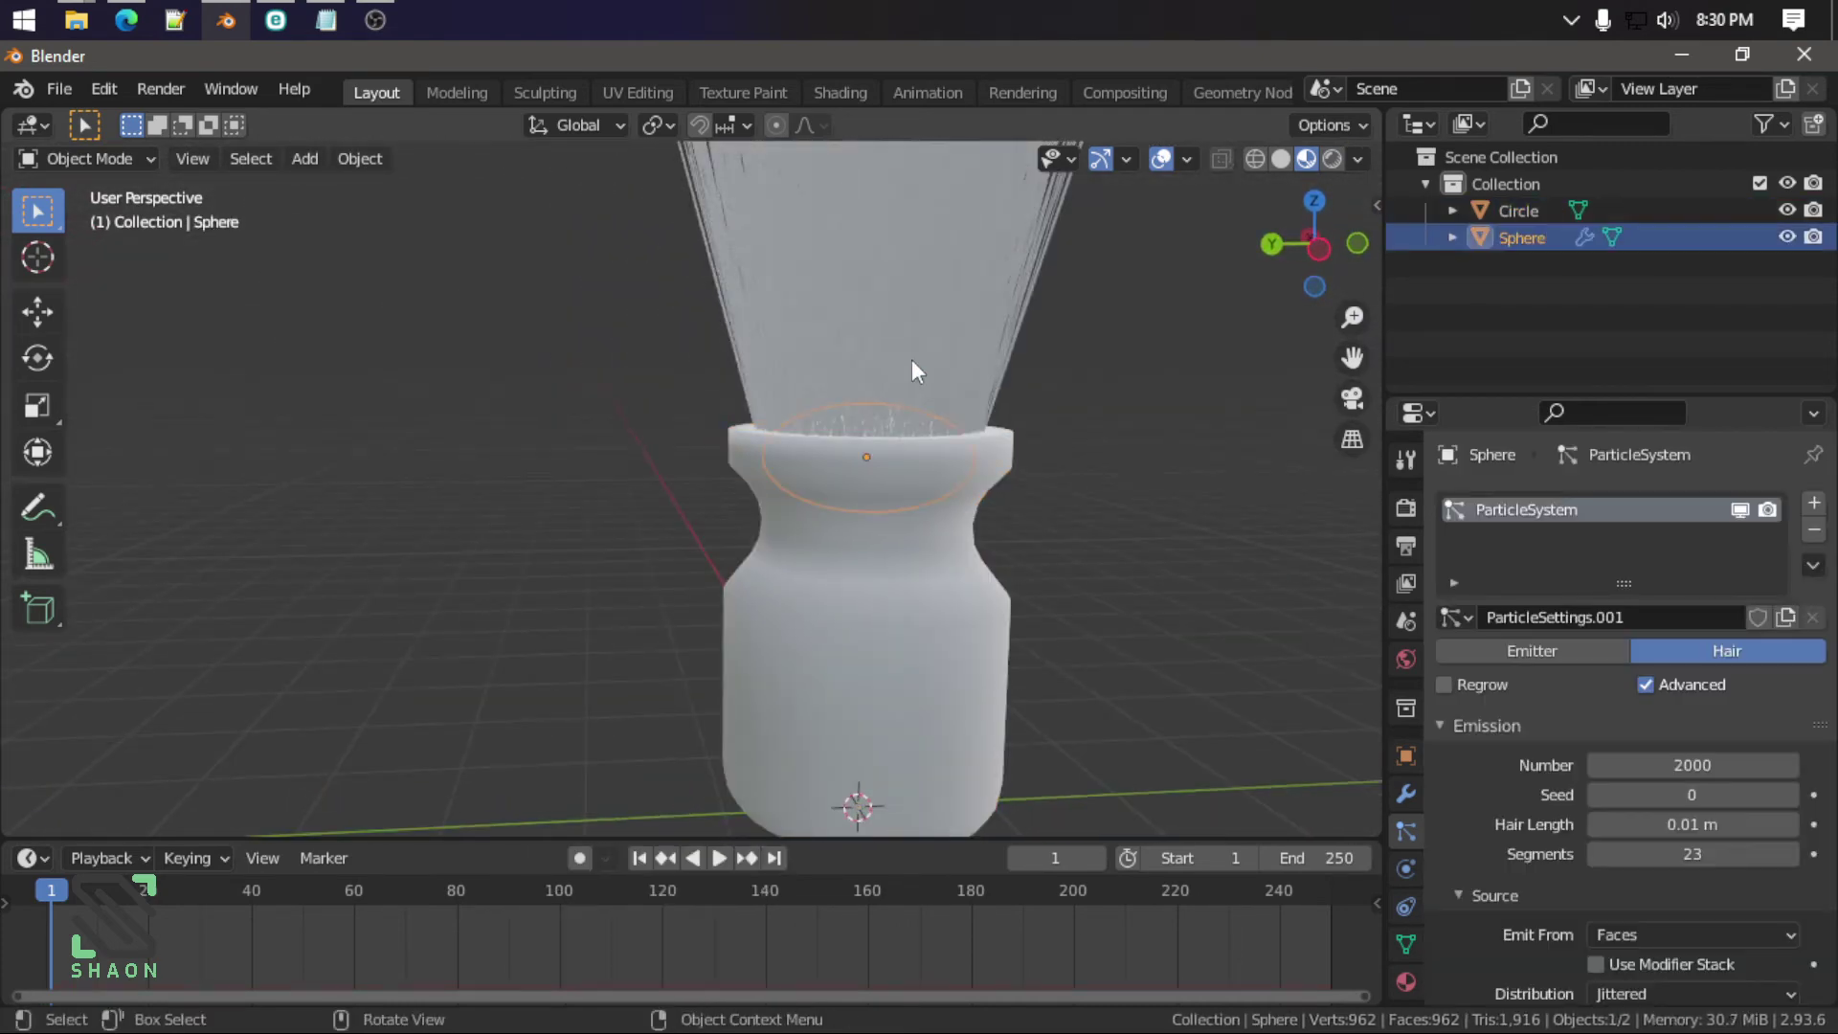
middle_click_drag(912, 359, 917, 439)
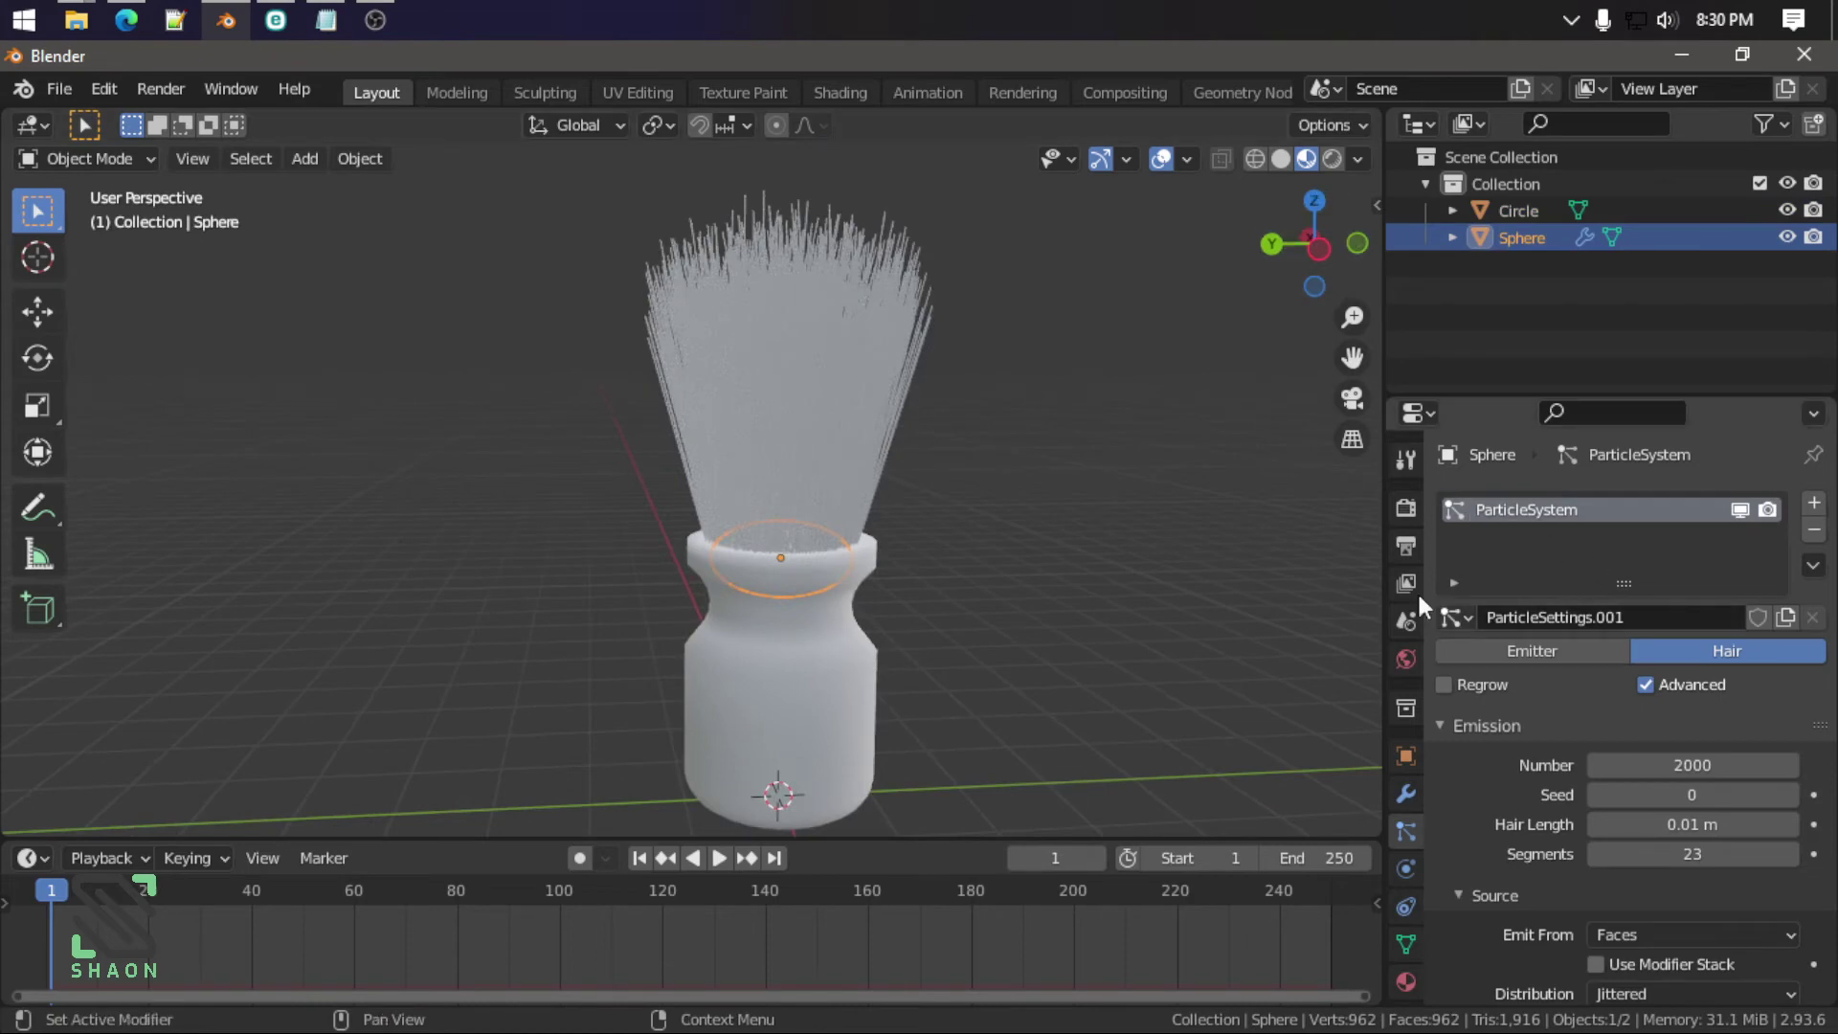
Step: Convert the Sphere's ParticleSystem hair into a mesh and view it in Rendered shading
left_click(1405, 790)
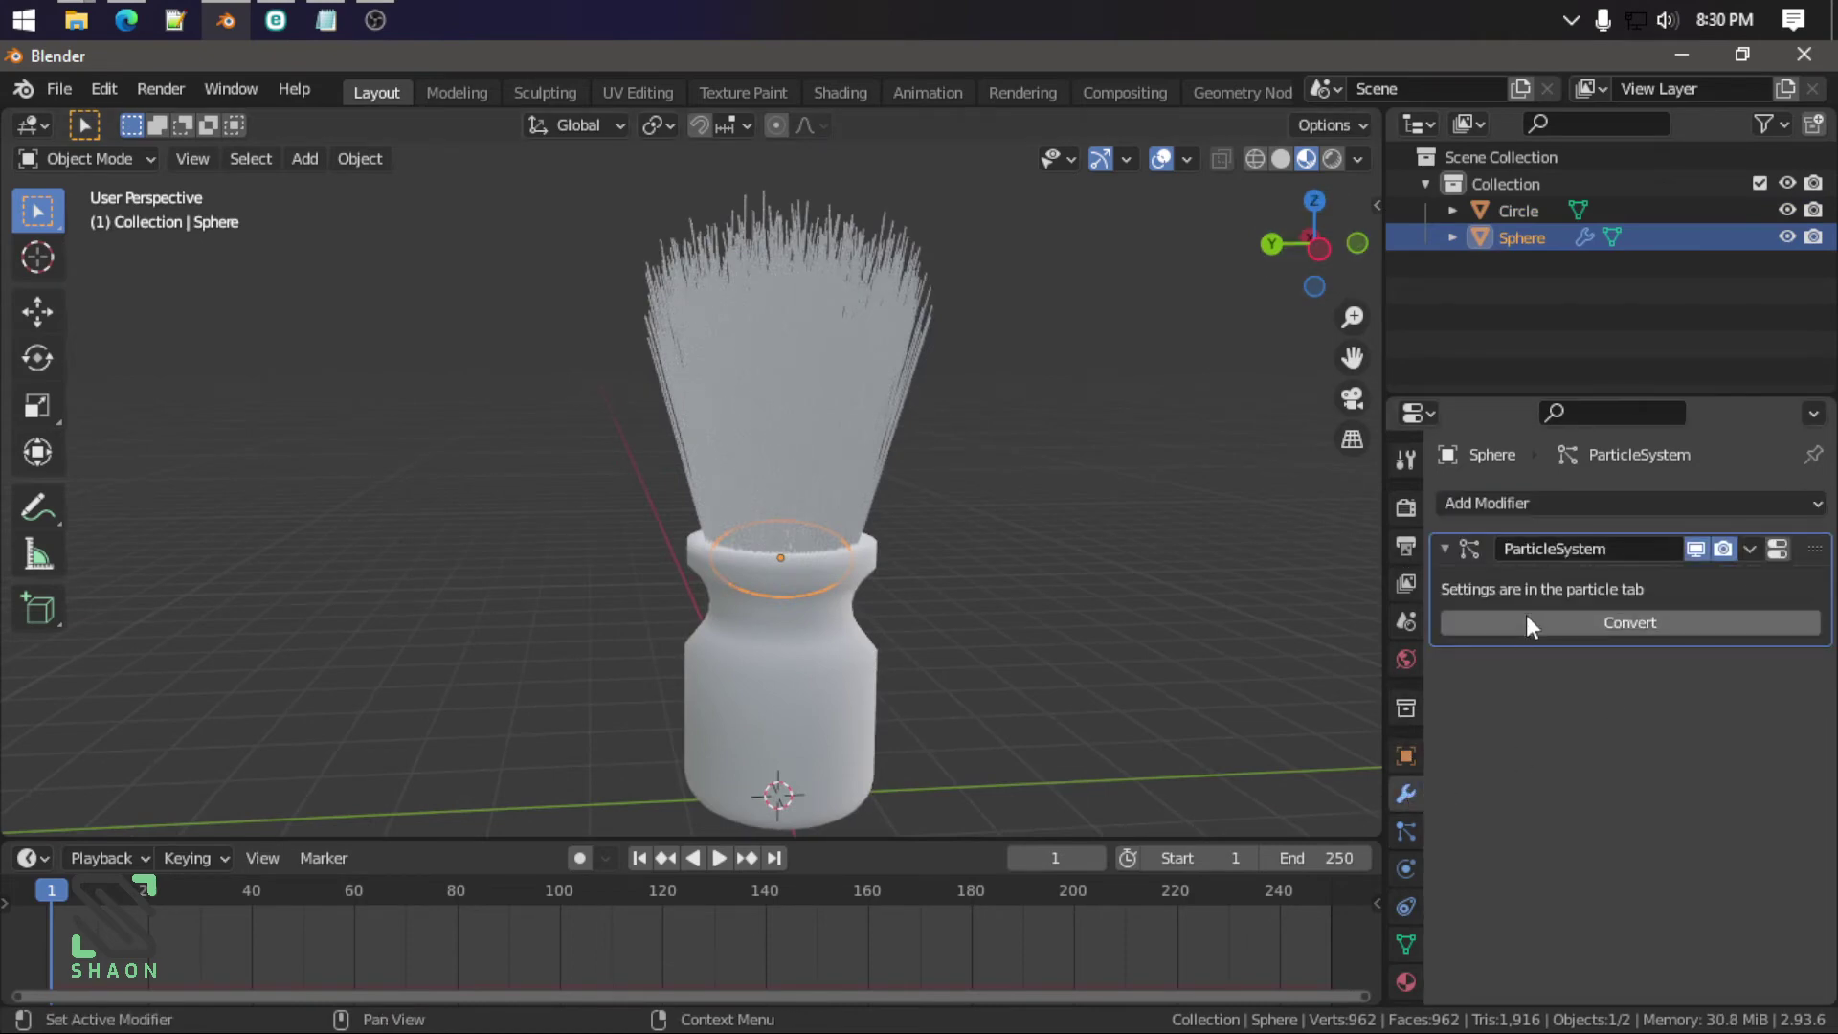
left_click(1664, 624)
left_click(1098, 491)
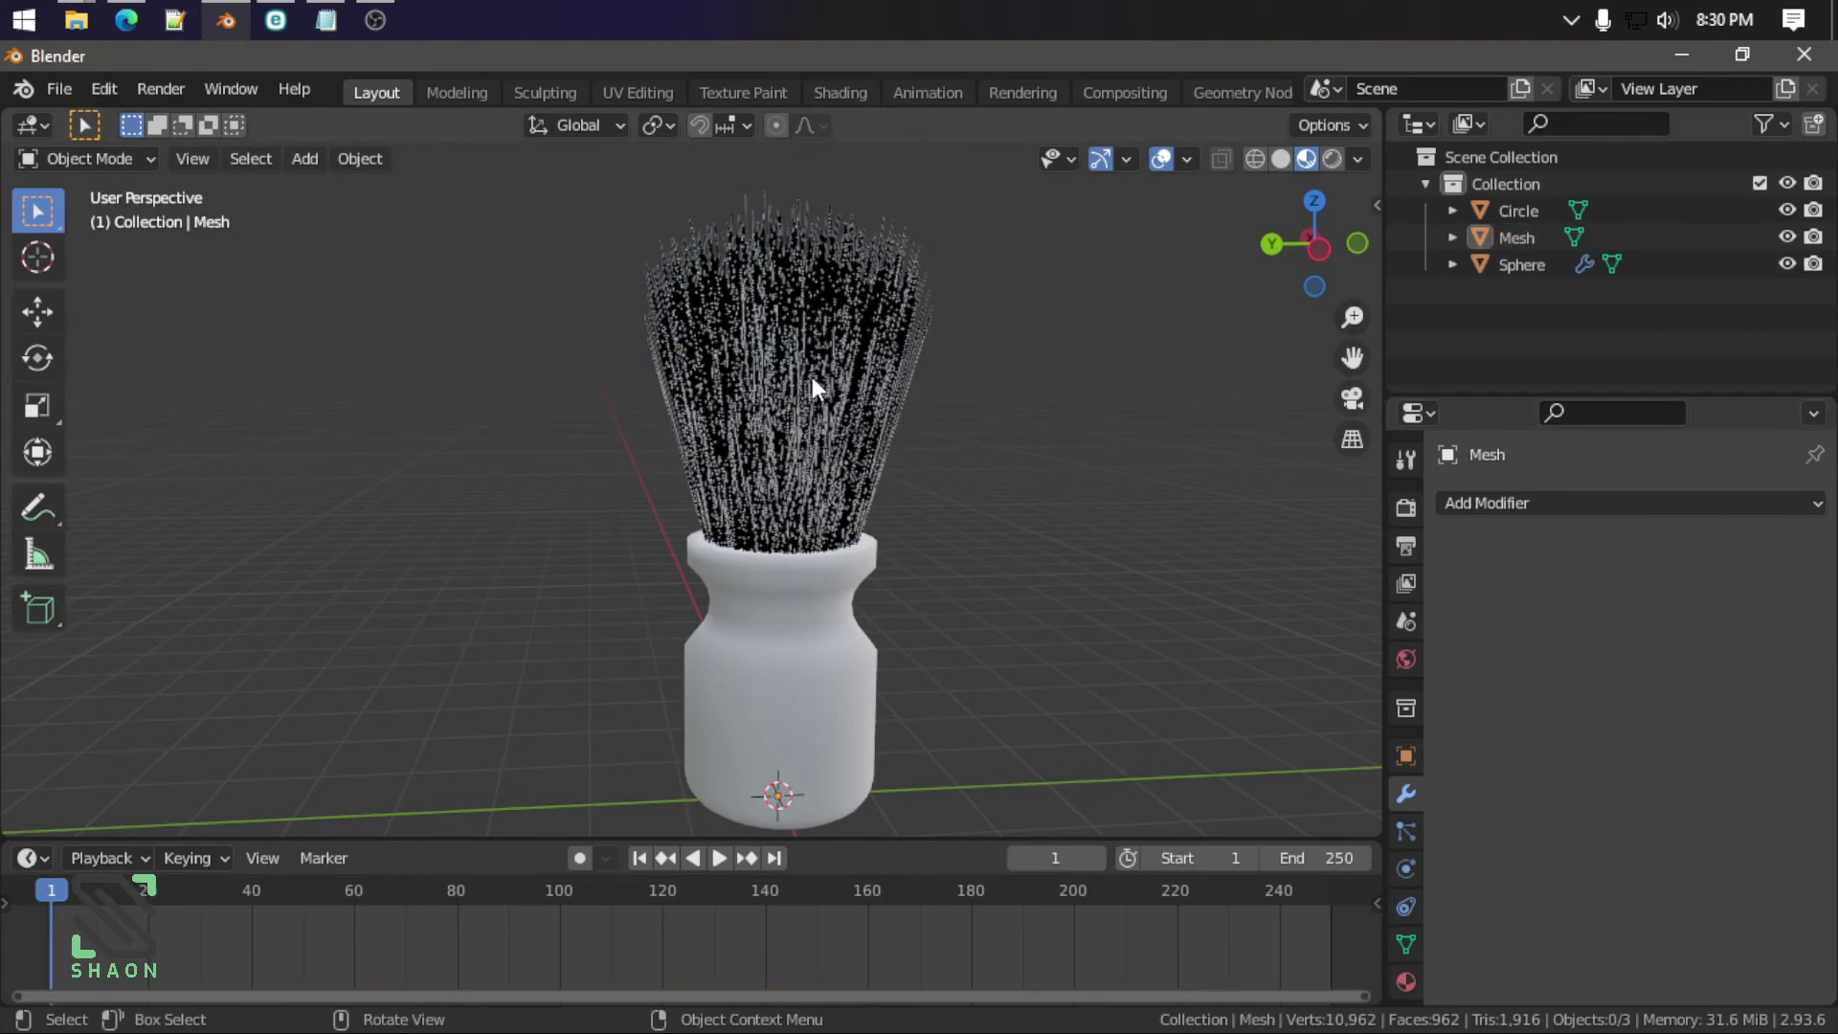
left_click(812, 378)
middle_click_drag(812, 378, 1107, 474)
scroll(958, 430, "up", 5)
mouse_move(894, 404)
middle_mouse_down()
mouse_move(841, 582)
mouse_move(872, 546)
middle_mouse_up()
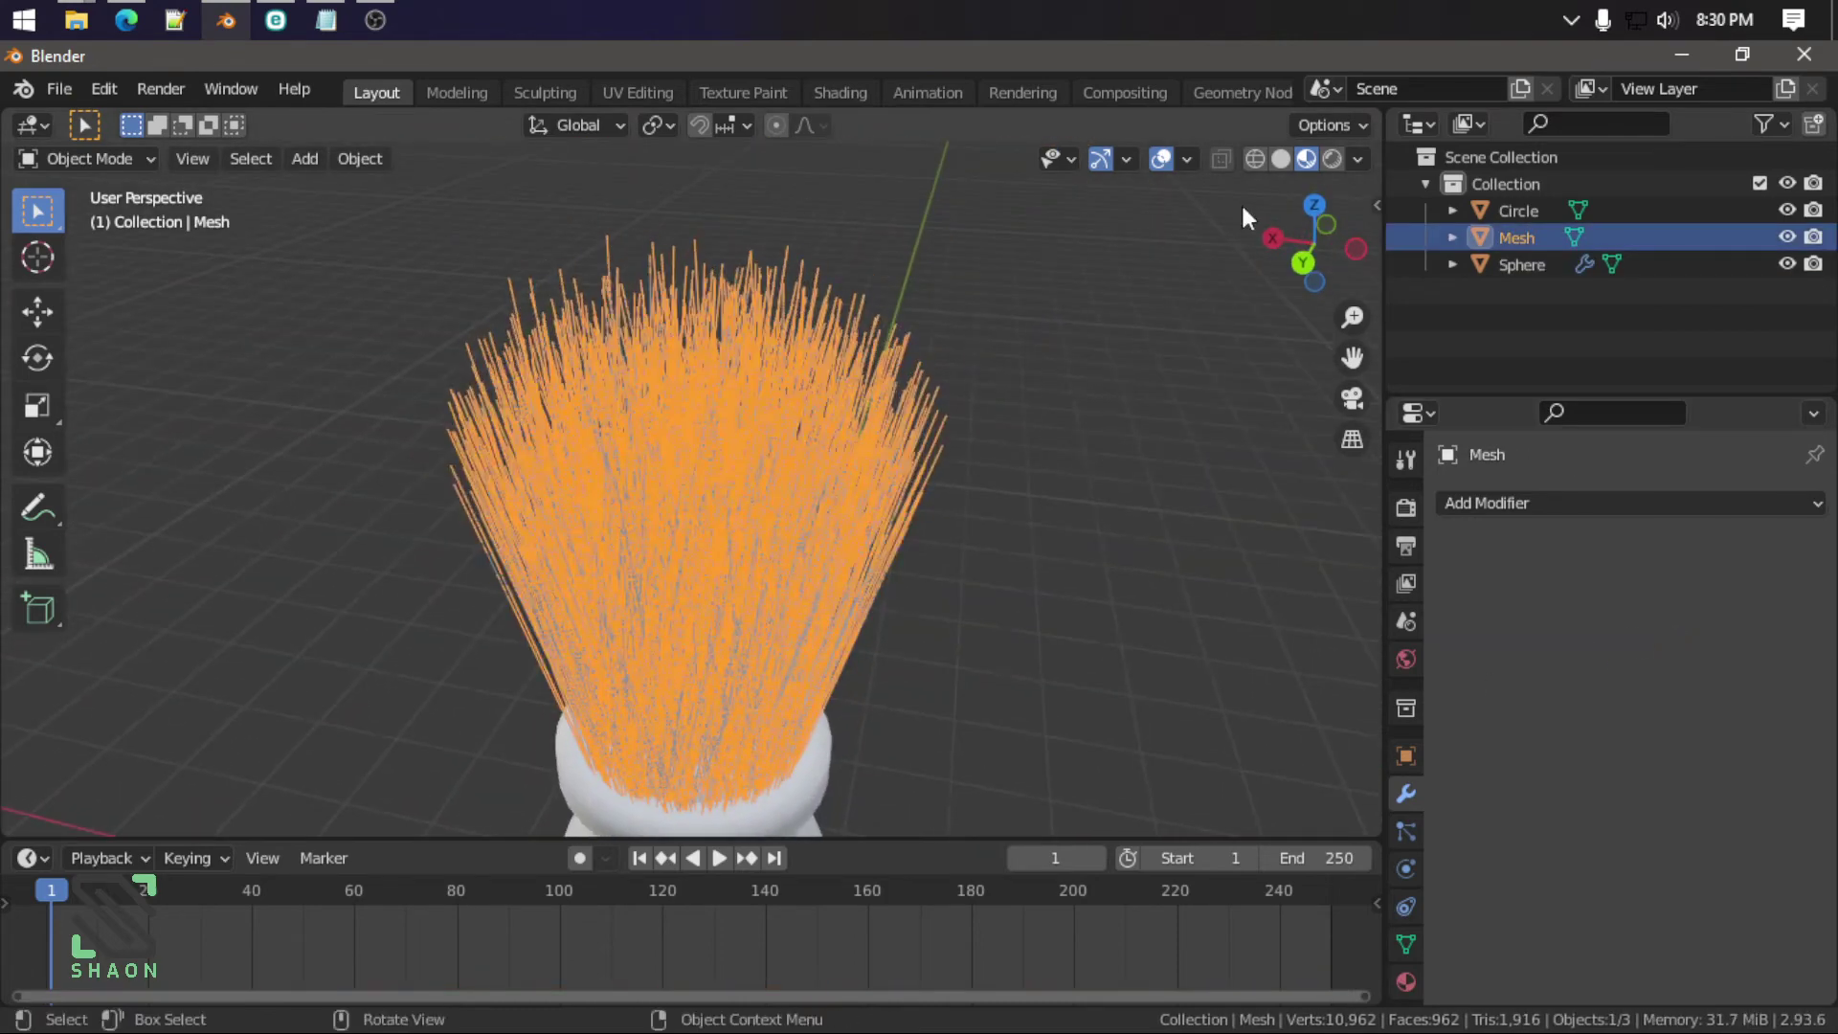
left_click(1330, 158)
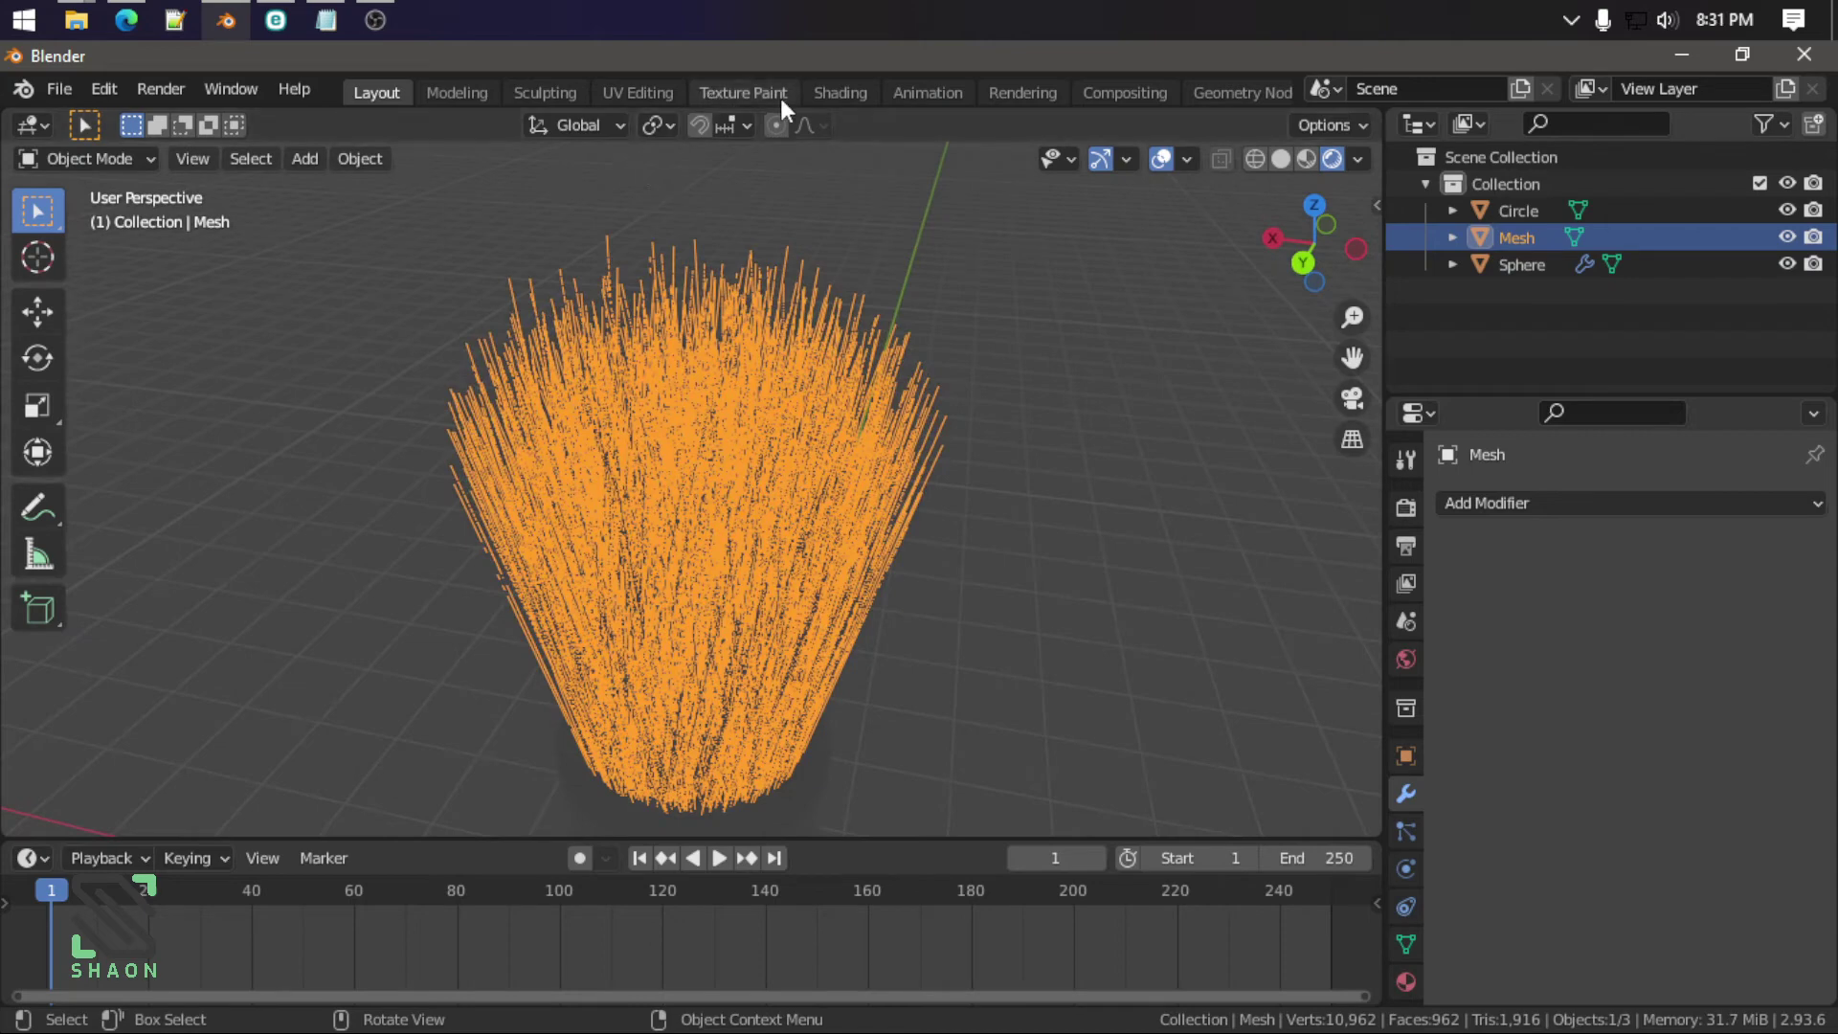
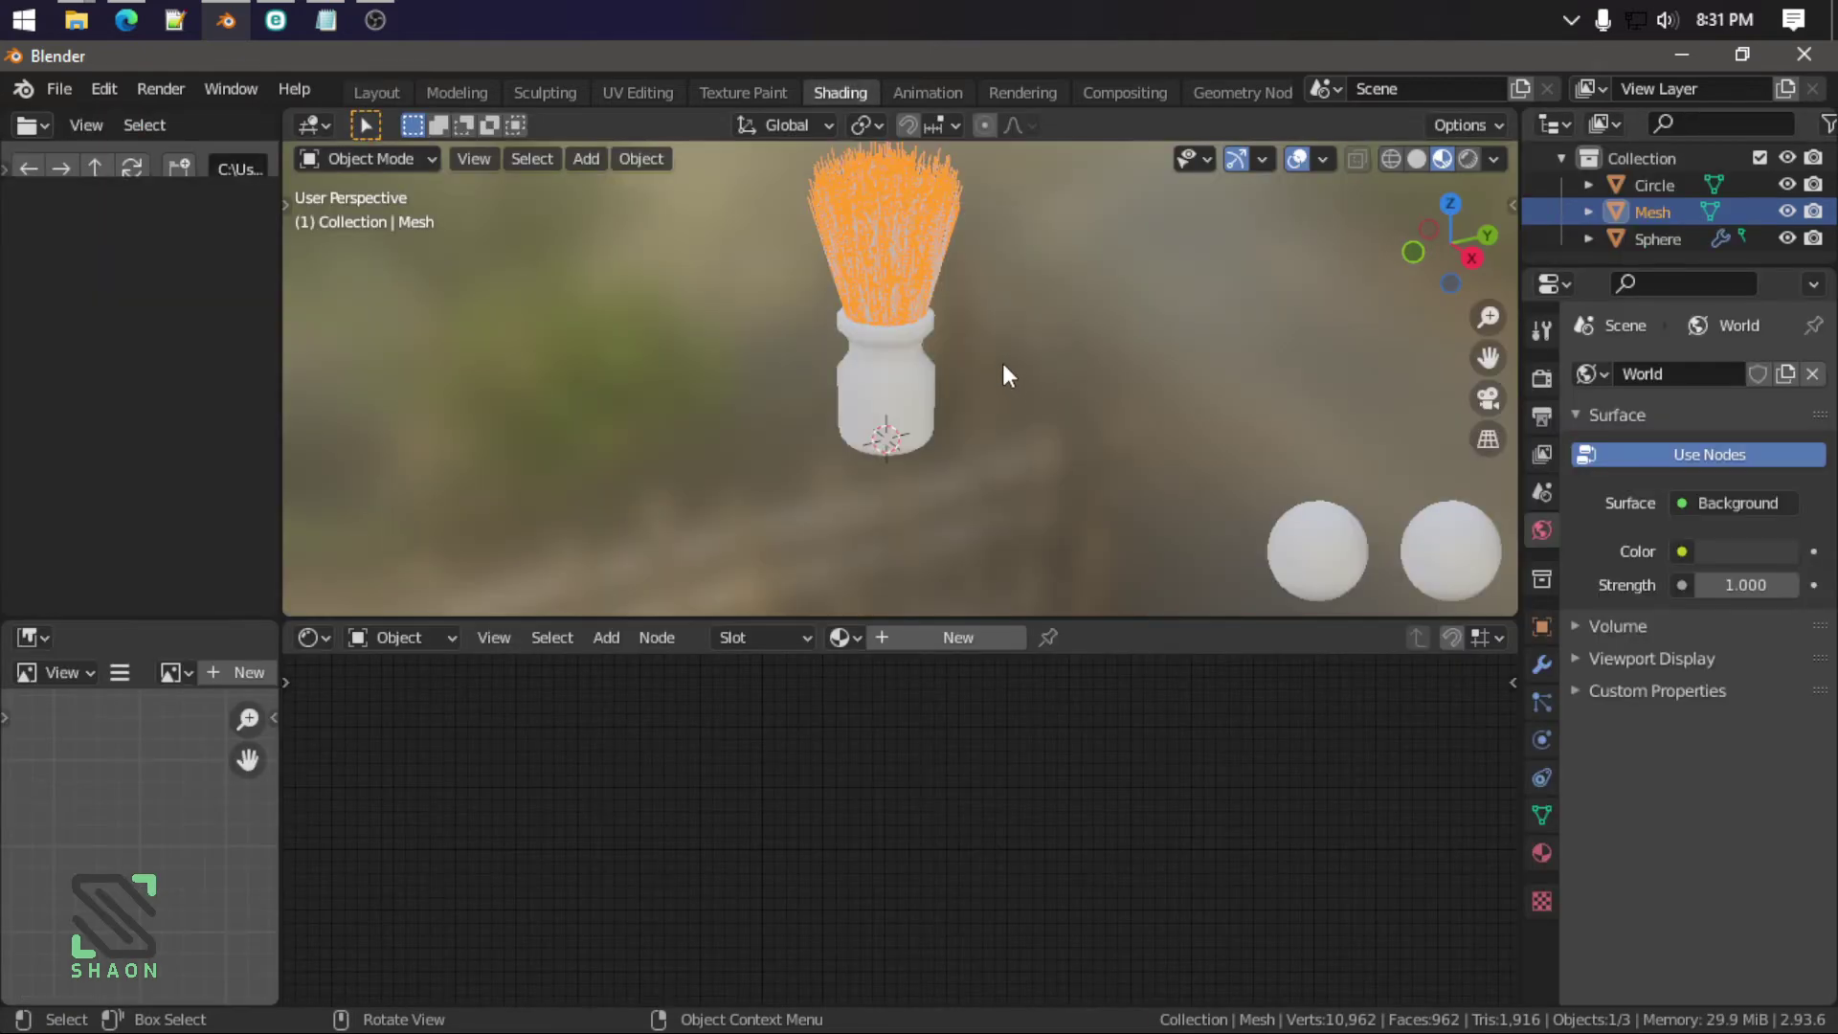
Step: Select the Sphere in the outliner, briefly hiding and re-showing the bristle Mesh
left_click(1005, 354)
scroll(950, 345, "up", 3)
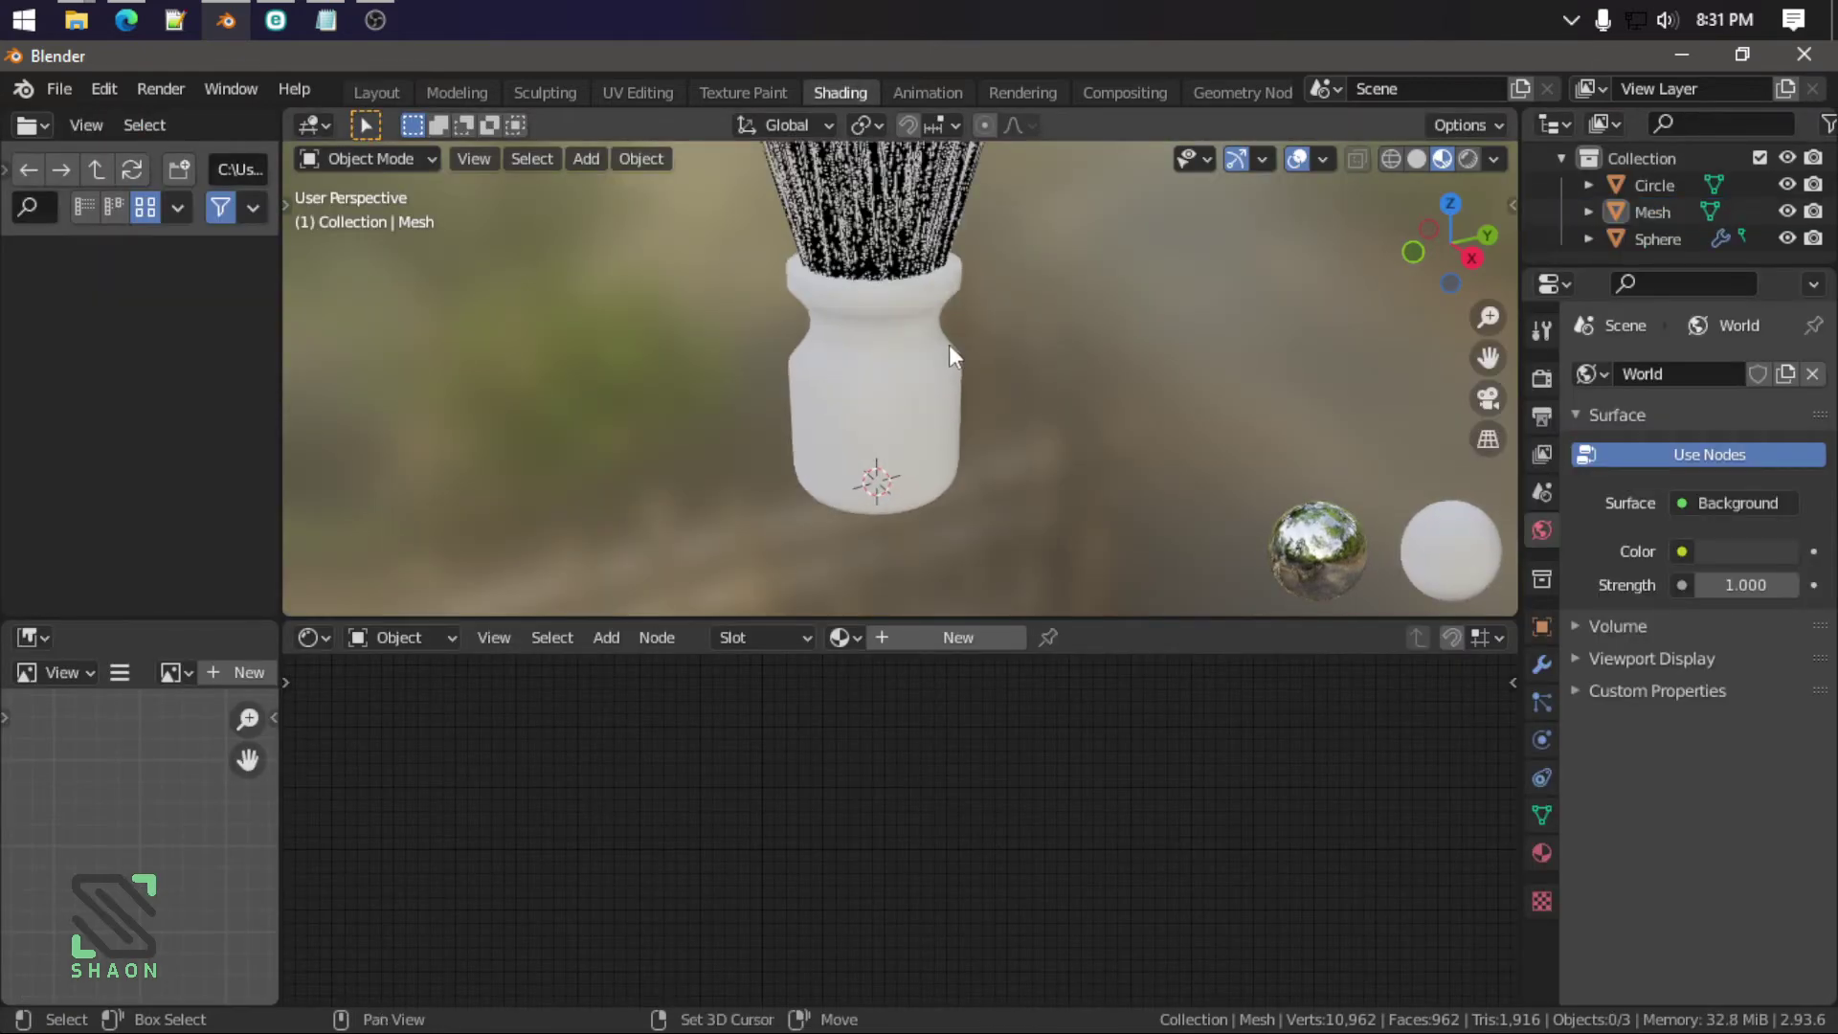
scroll(949, 354, "up", 2)
left_click(1025, 291)
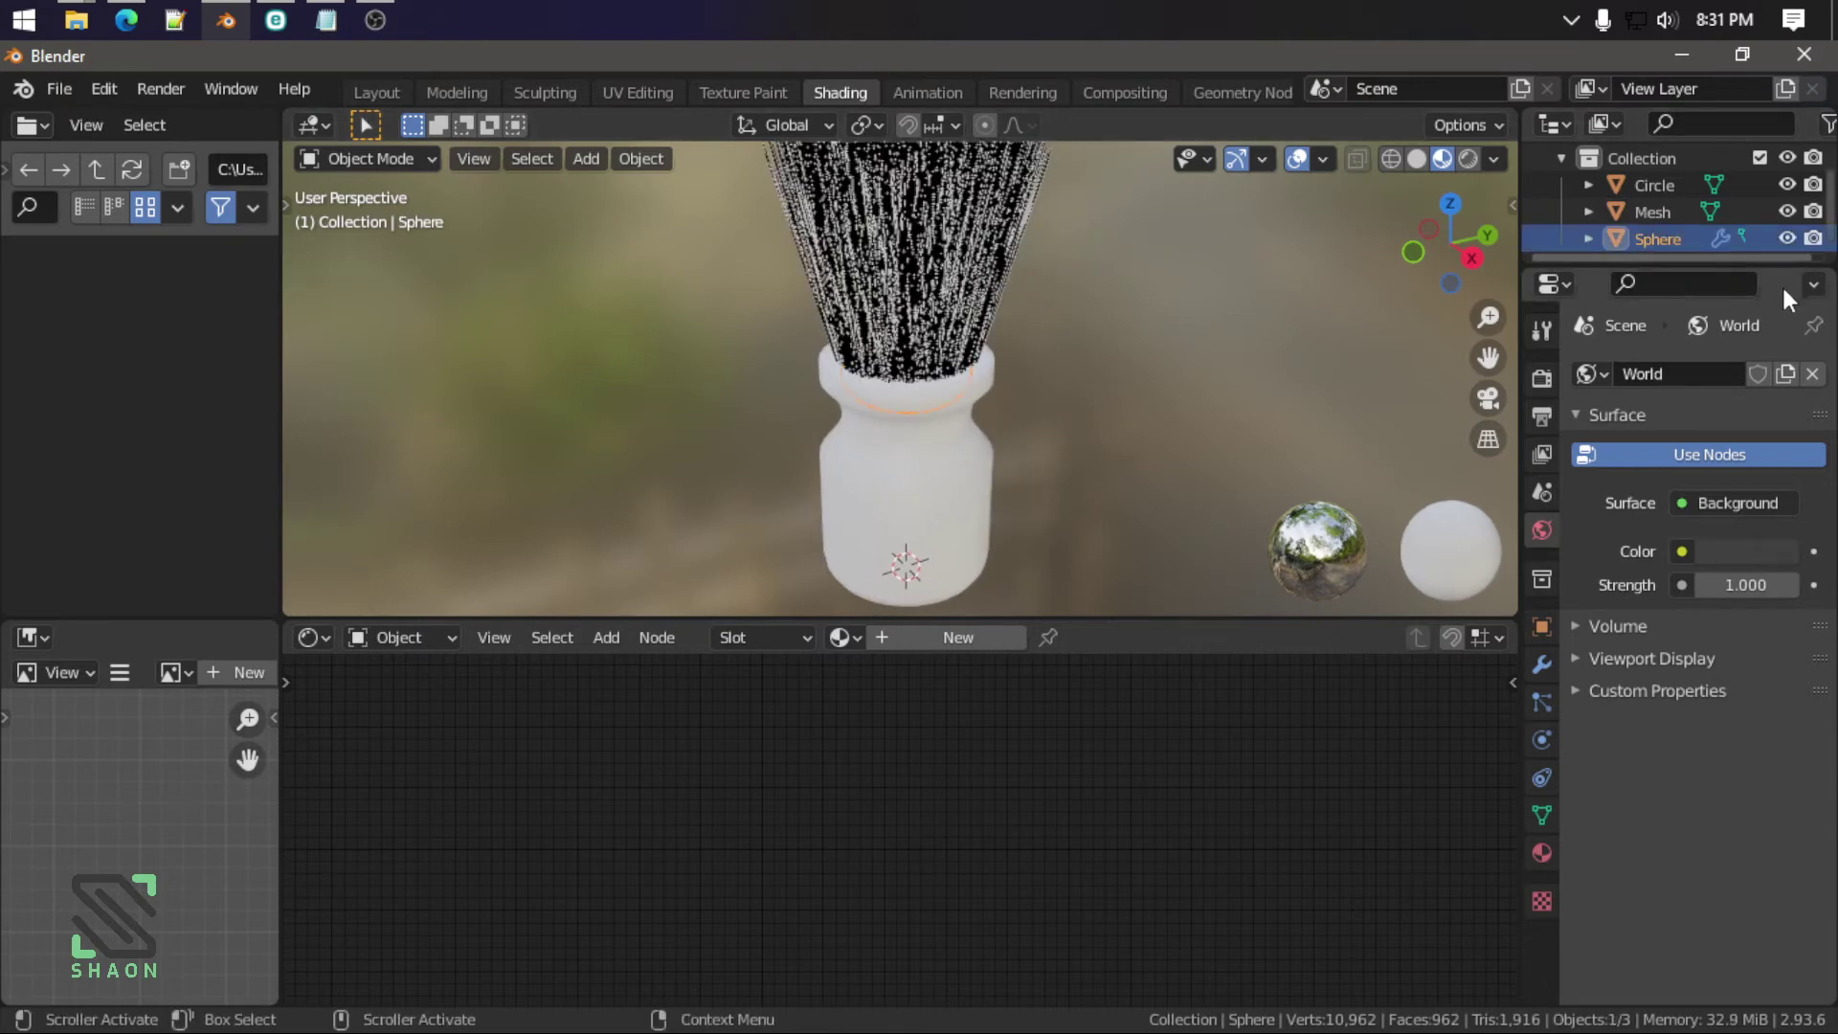
left_click(963, 231)
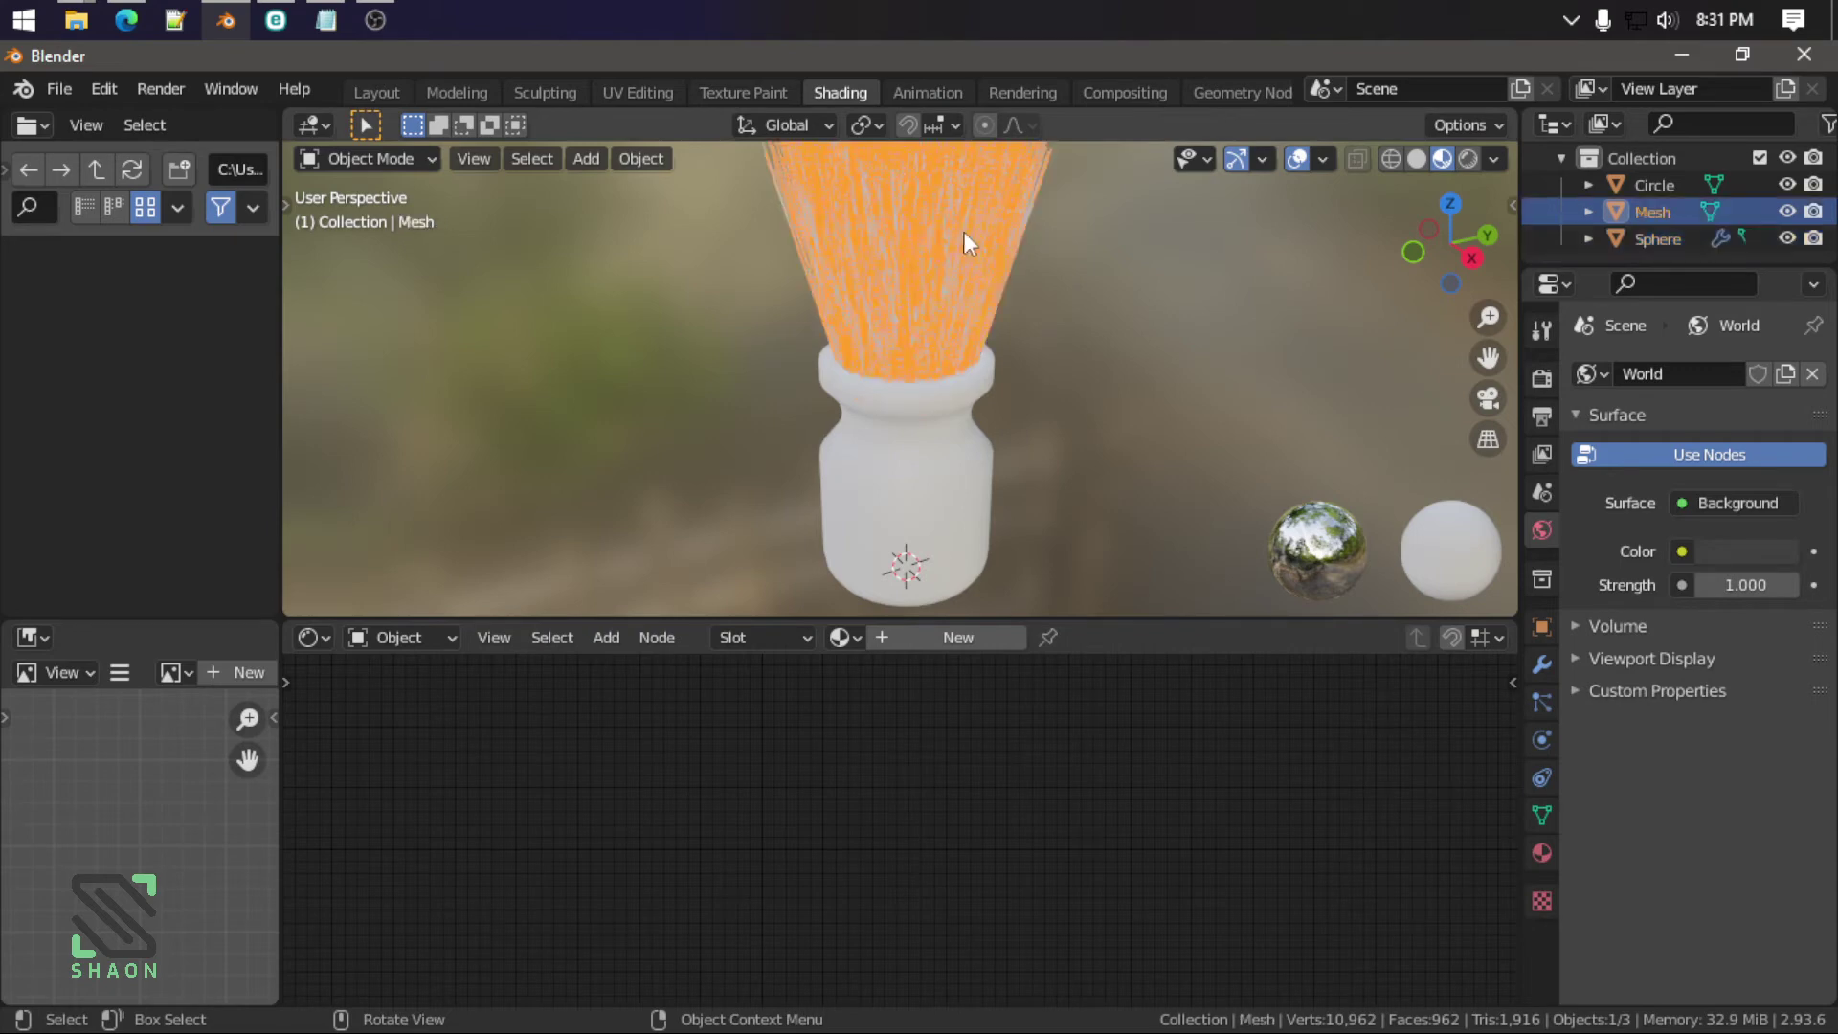
left_click(1786, 211)
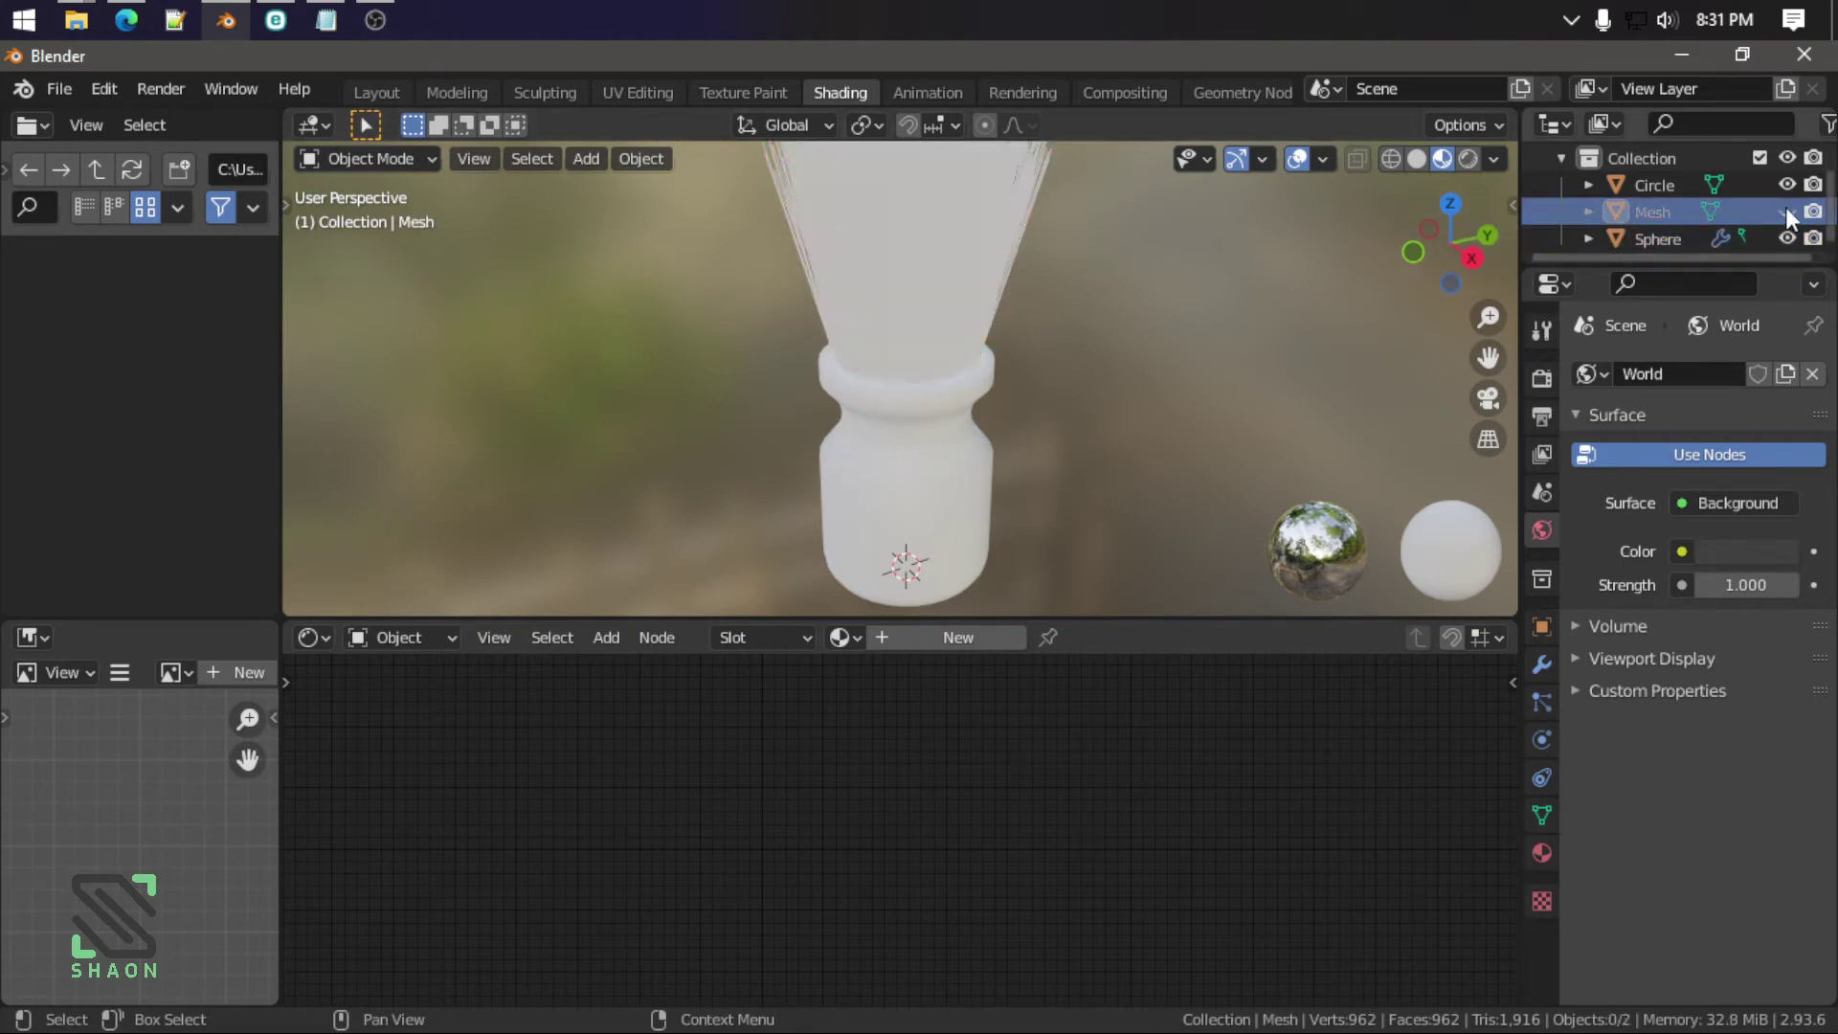
left_click(984, 245)
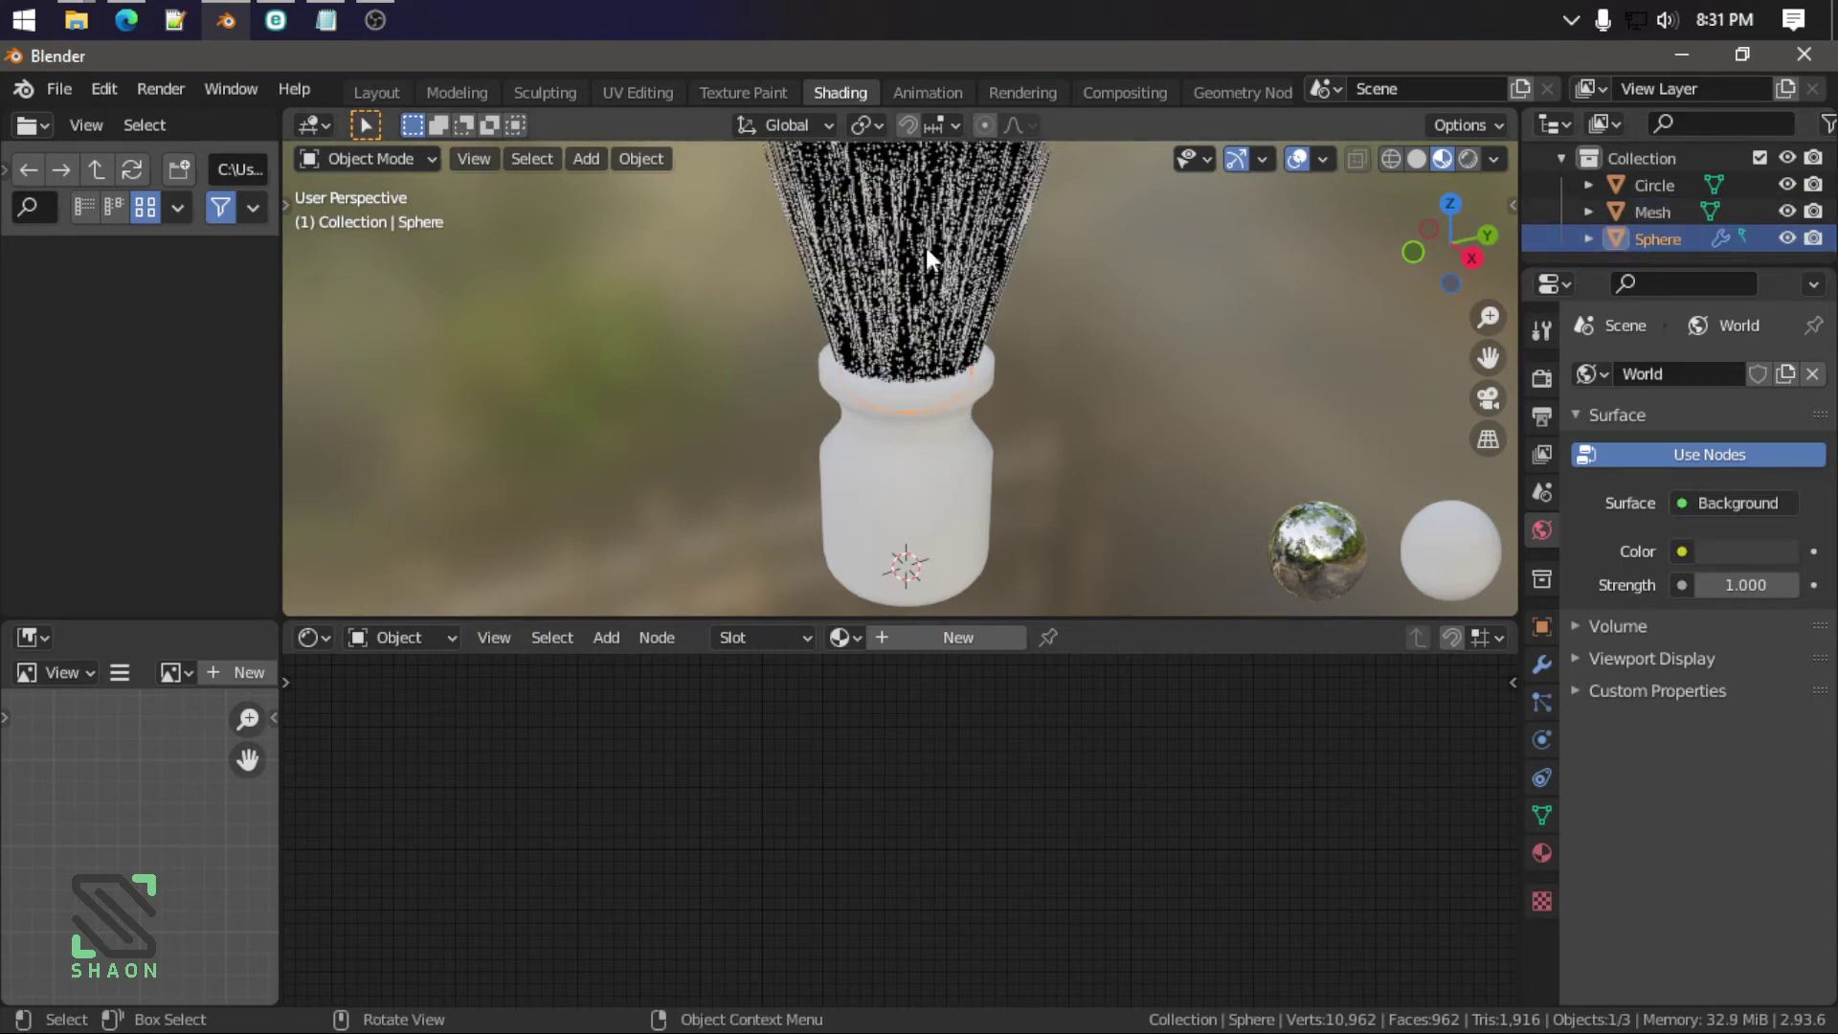
left_click(927, 247, "shift")
middle_click_drag(1041, 256, 967, 370)
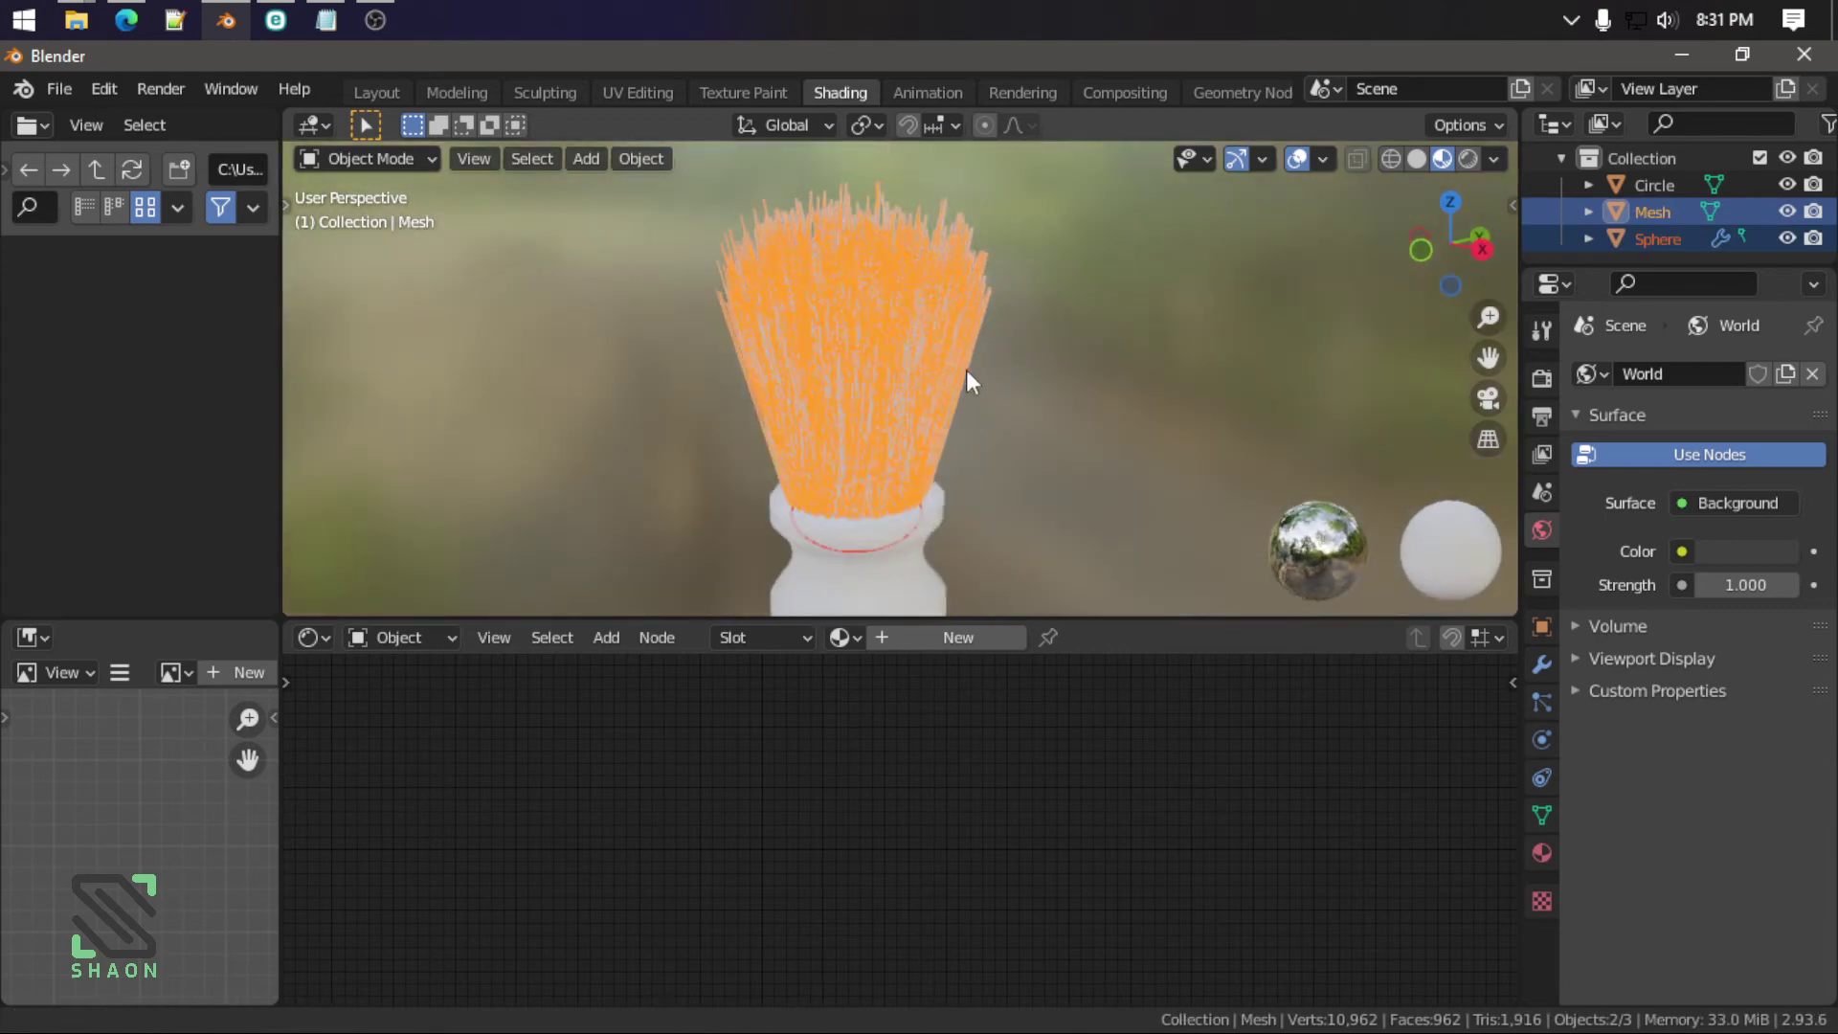
Step: Delete the Sphere, check the brush in wireframe, then reselect the bristle Mesh
key("Delete")
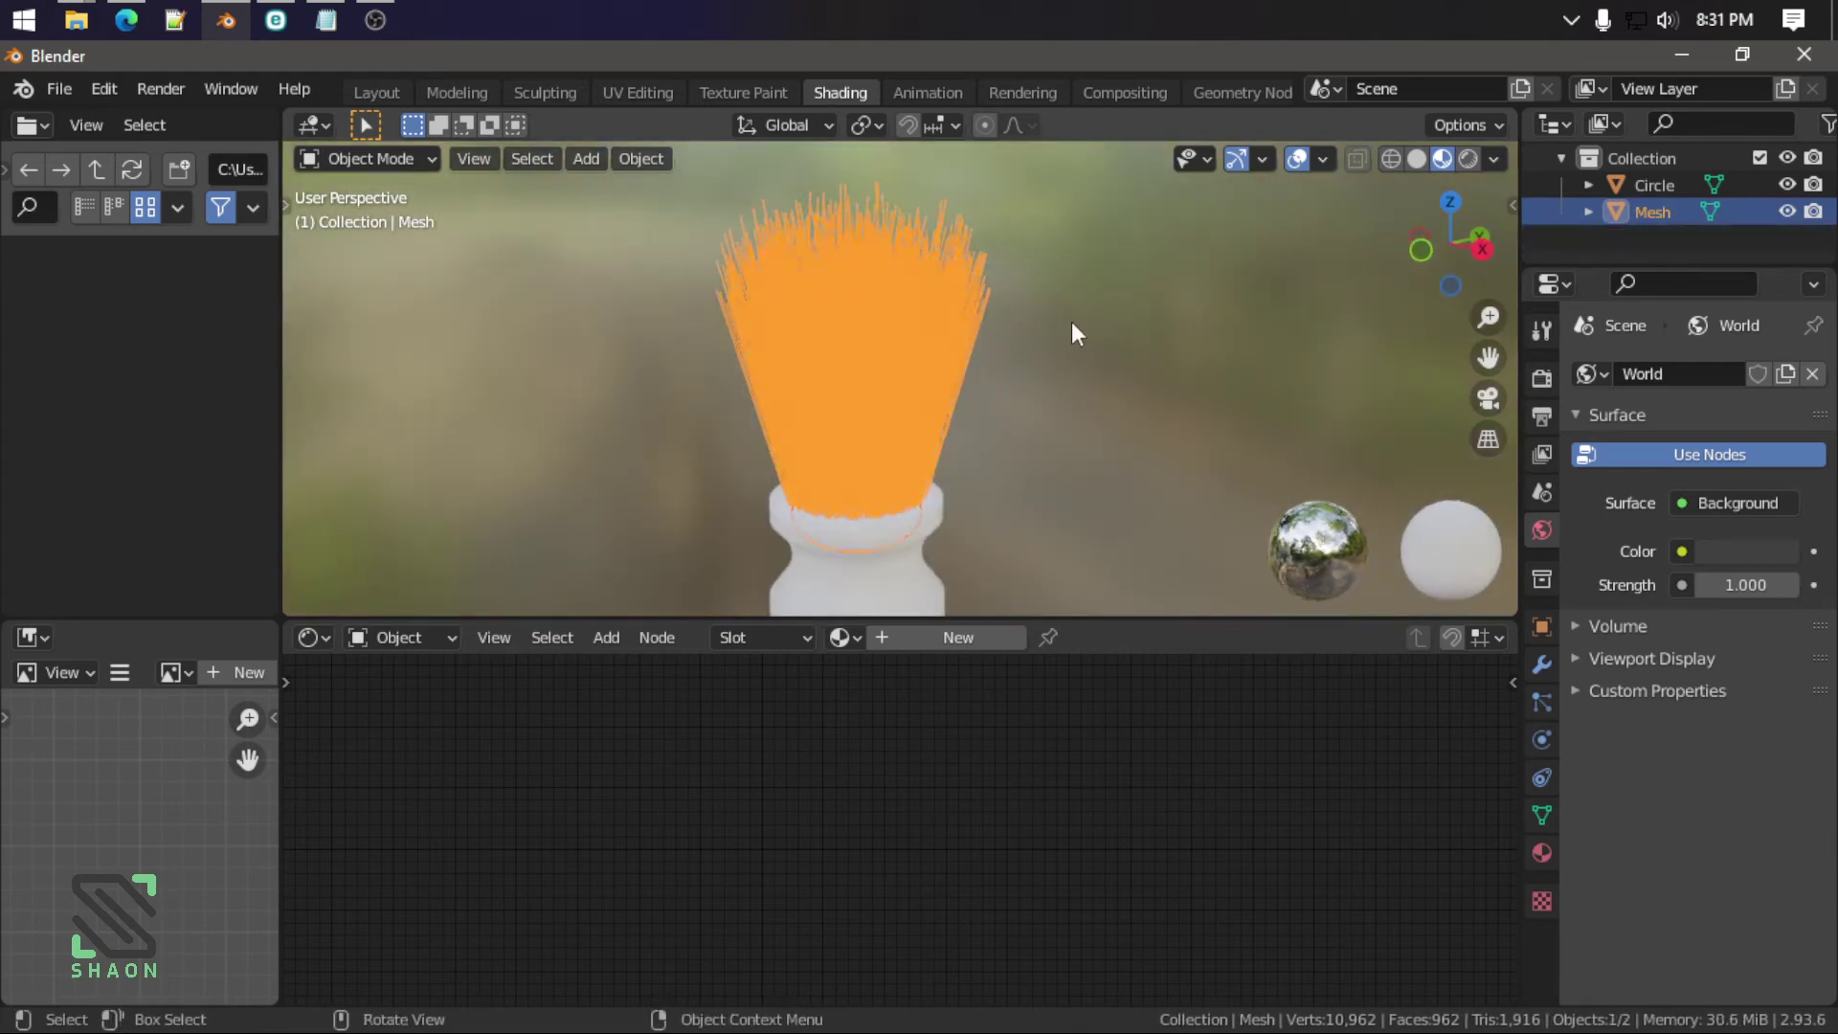
scroll(975, 373, "up", 3)
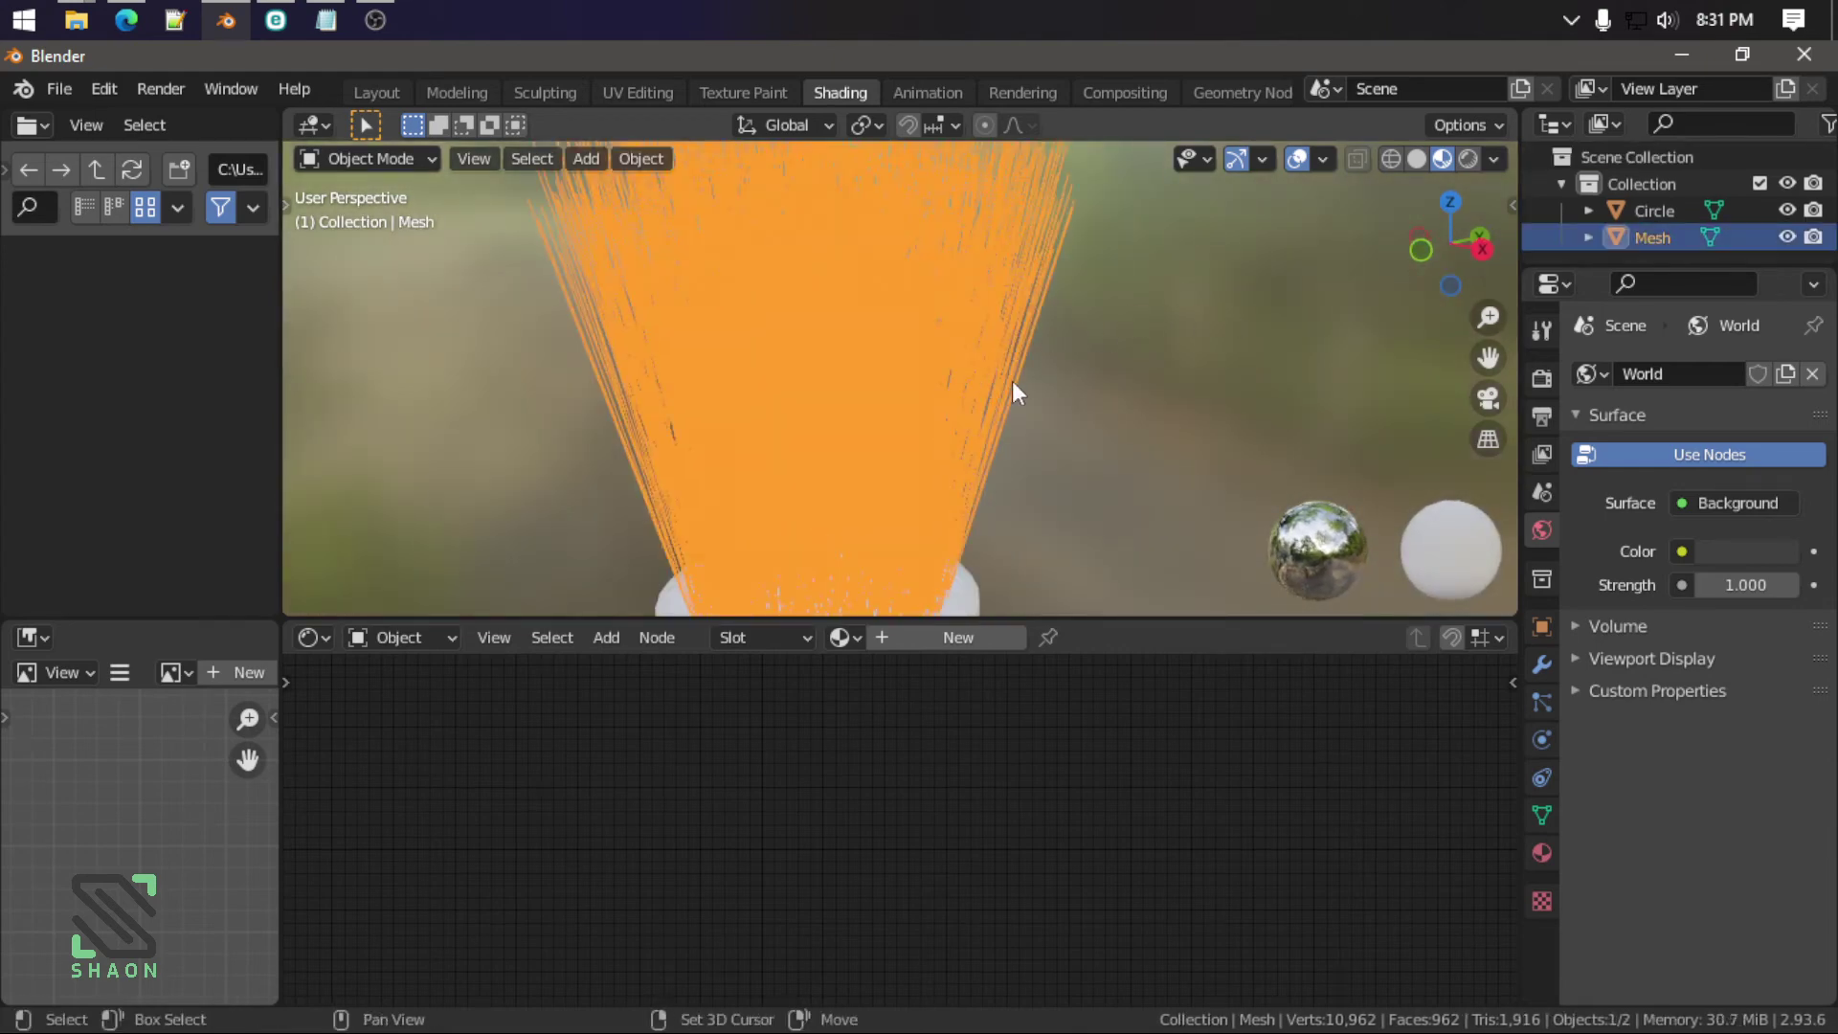
key("shift+z")
scroll(1014, 392, "down", 3)
left_click(1294, 366)
mouse_move(856, 410)
middle_mouse_down()
mouse_move(935, 395)
mouse_move(942, 365)
middle_mouse_up()
key("shift+z")
left_click(910, 422)
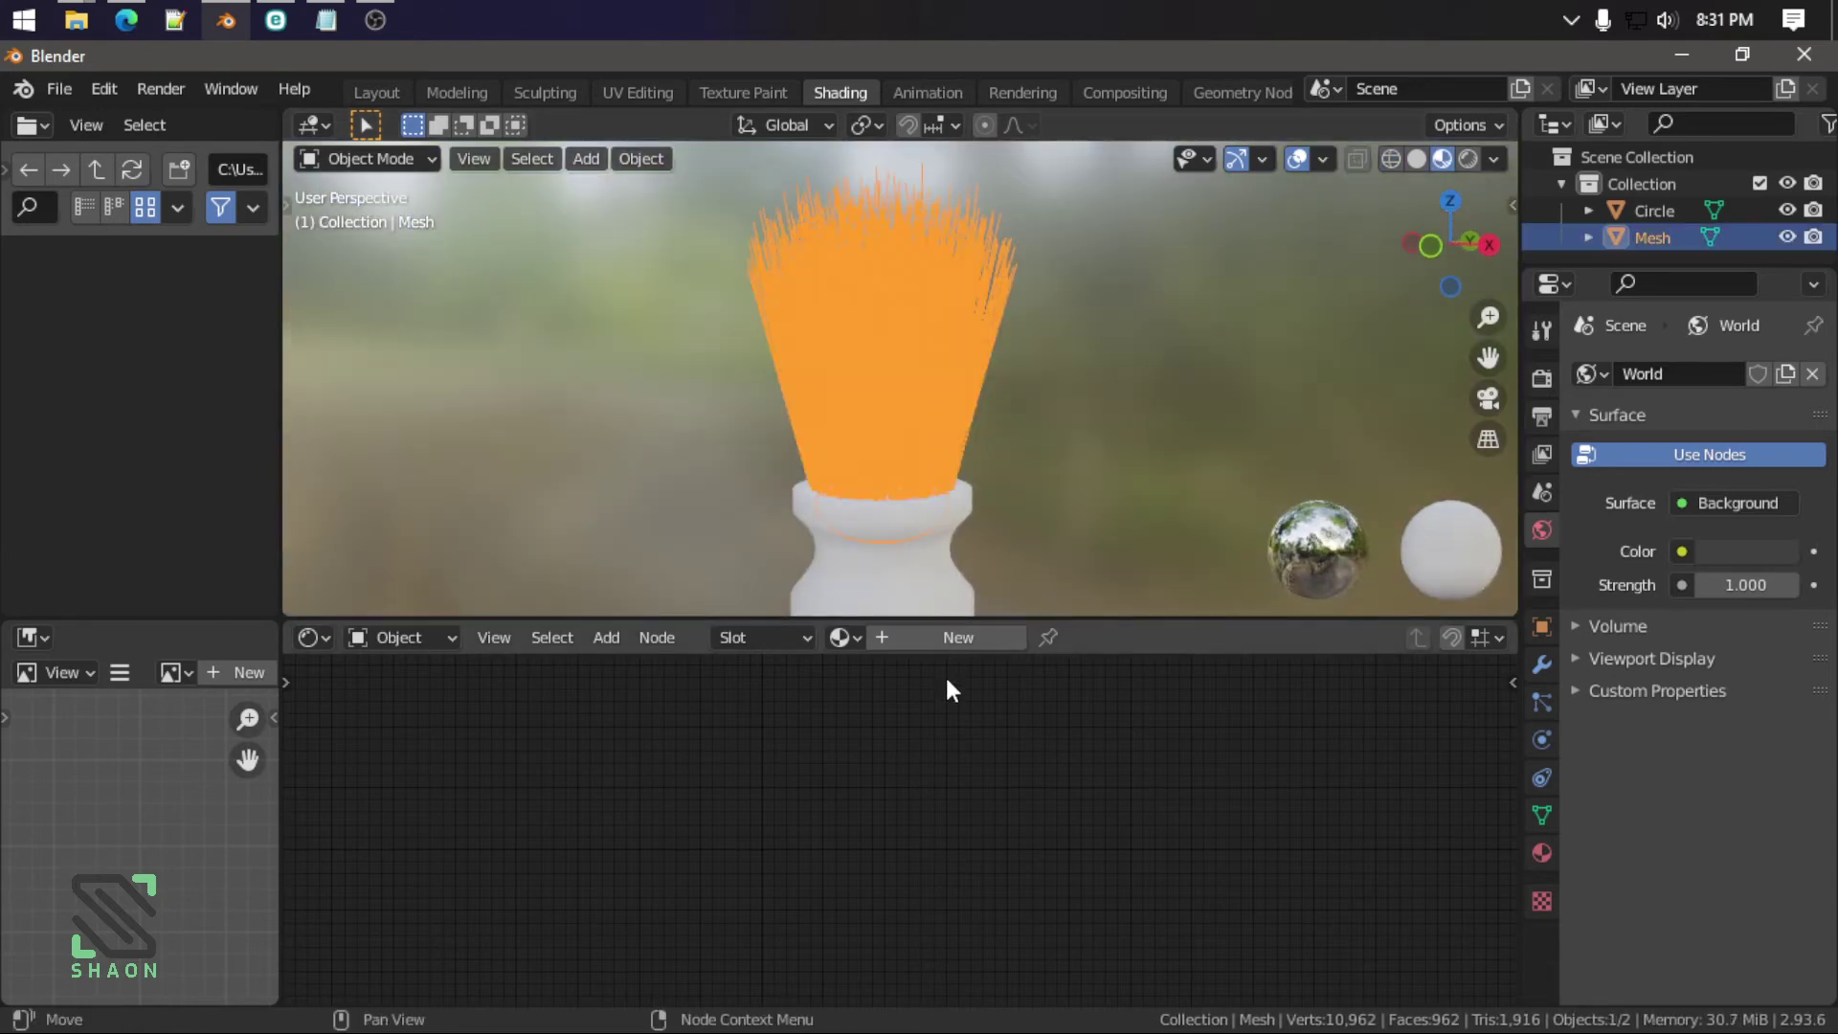
Step: Add a new bristle material and open its Base Color picker, closing it unchanged
left_click(962, 640)
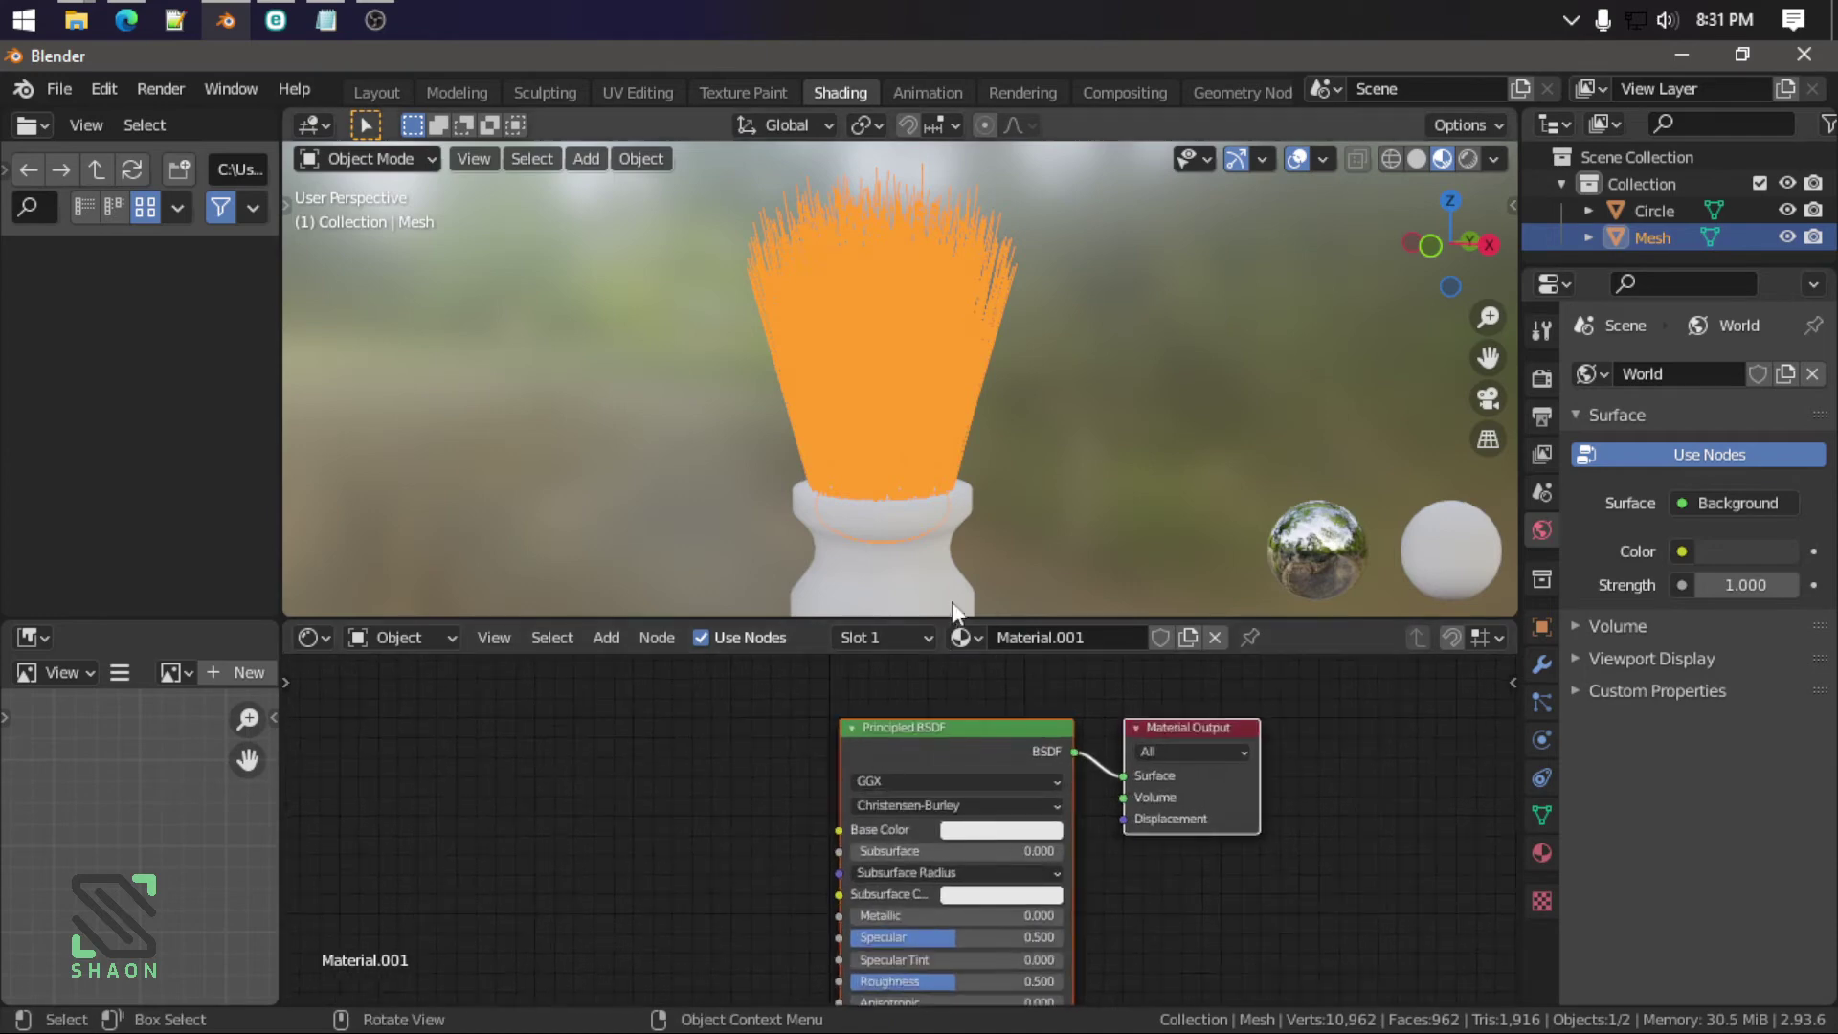
left_click(1013, 829)
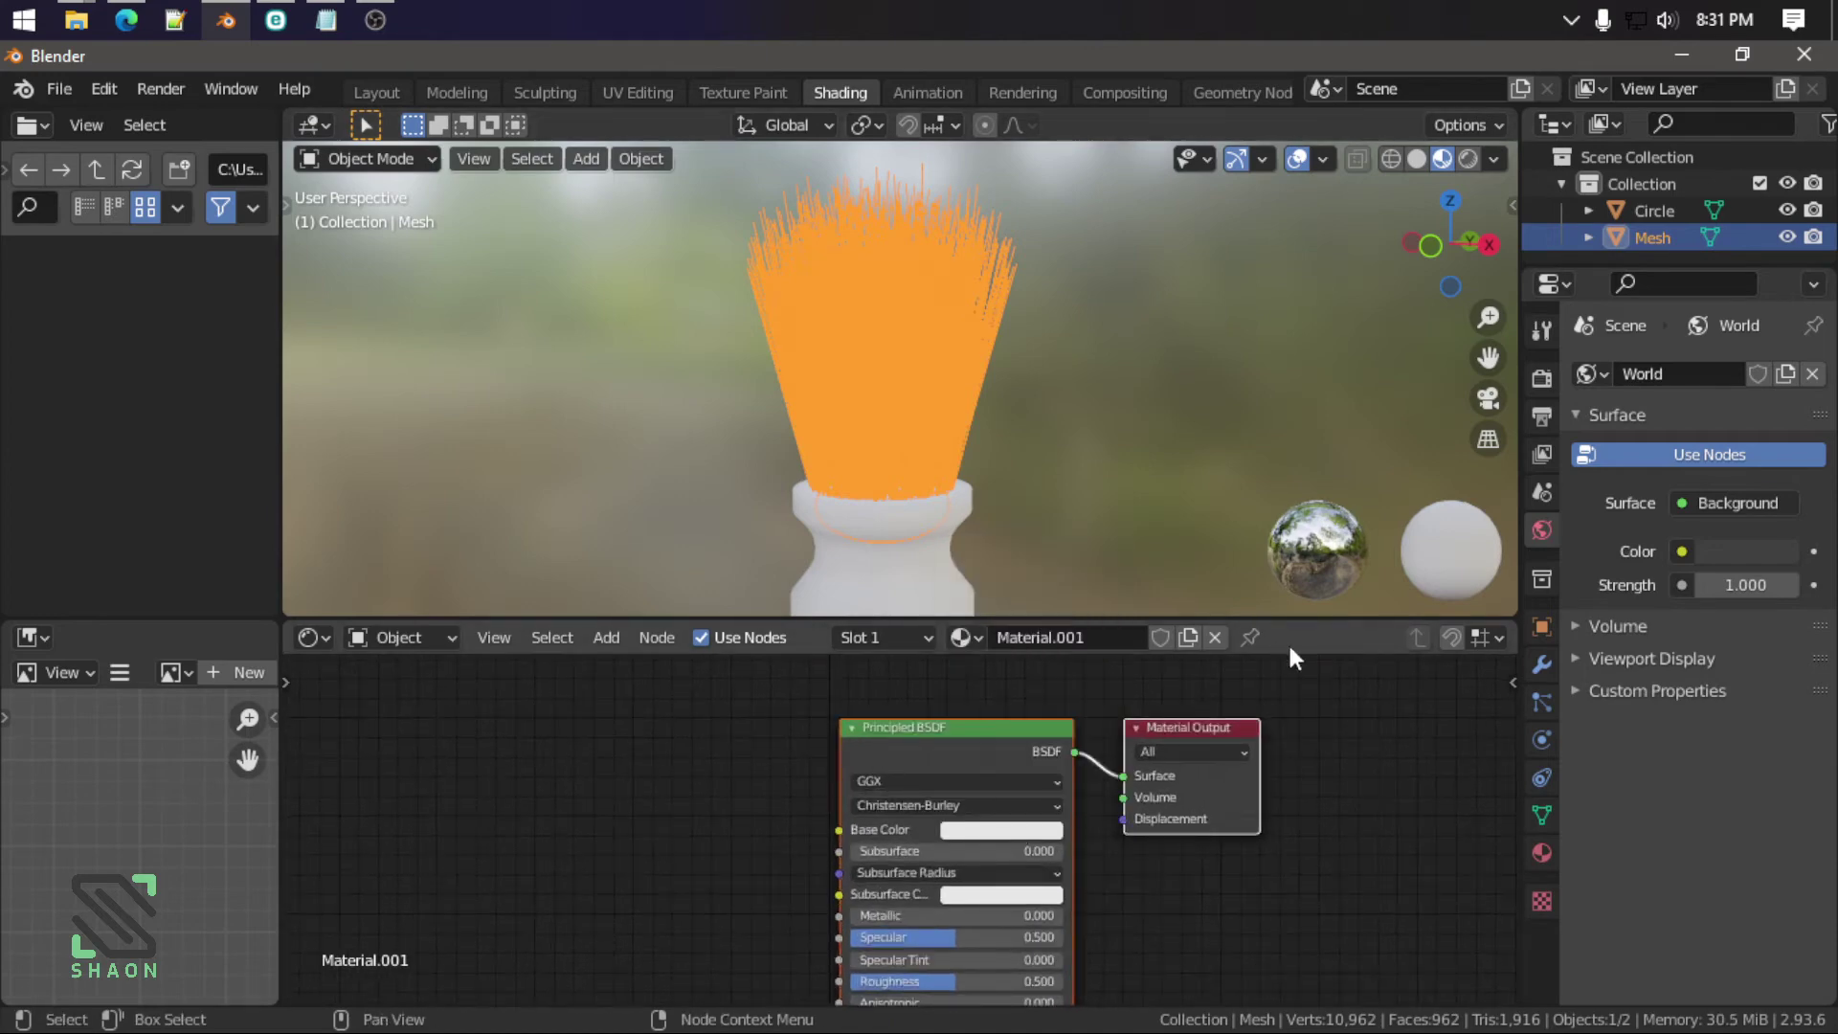
left_click(1234, 393)
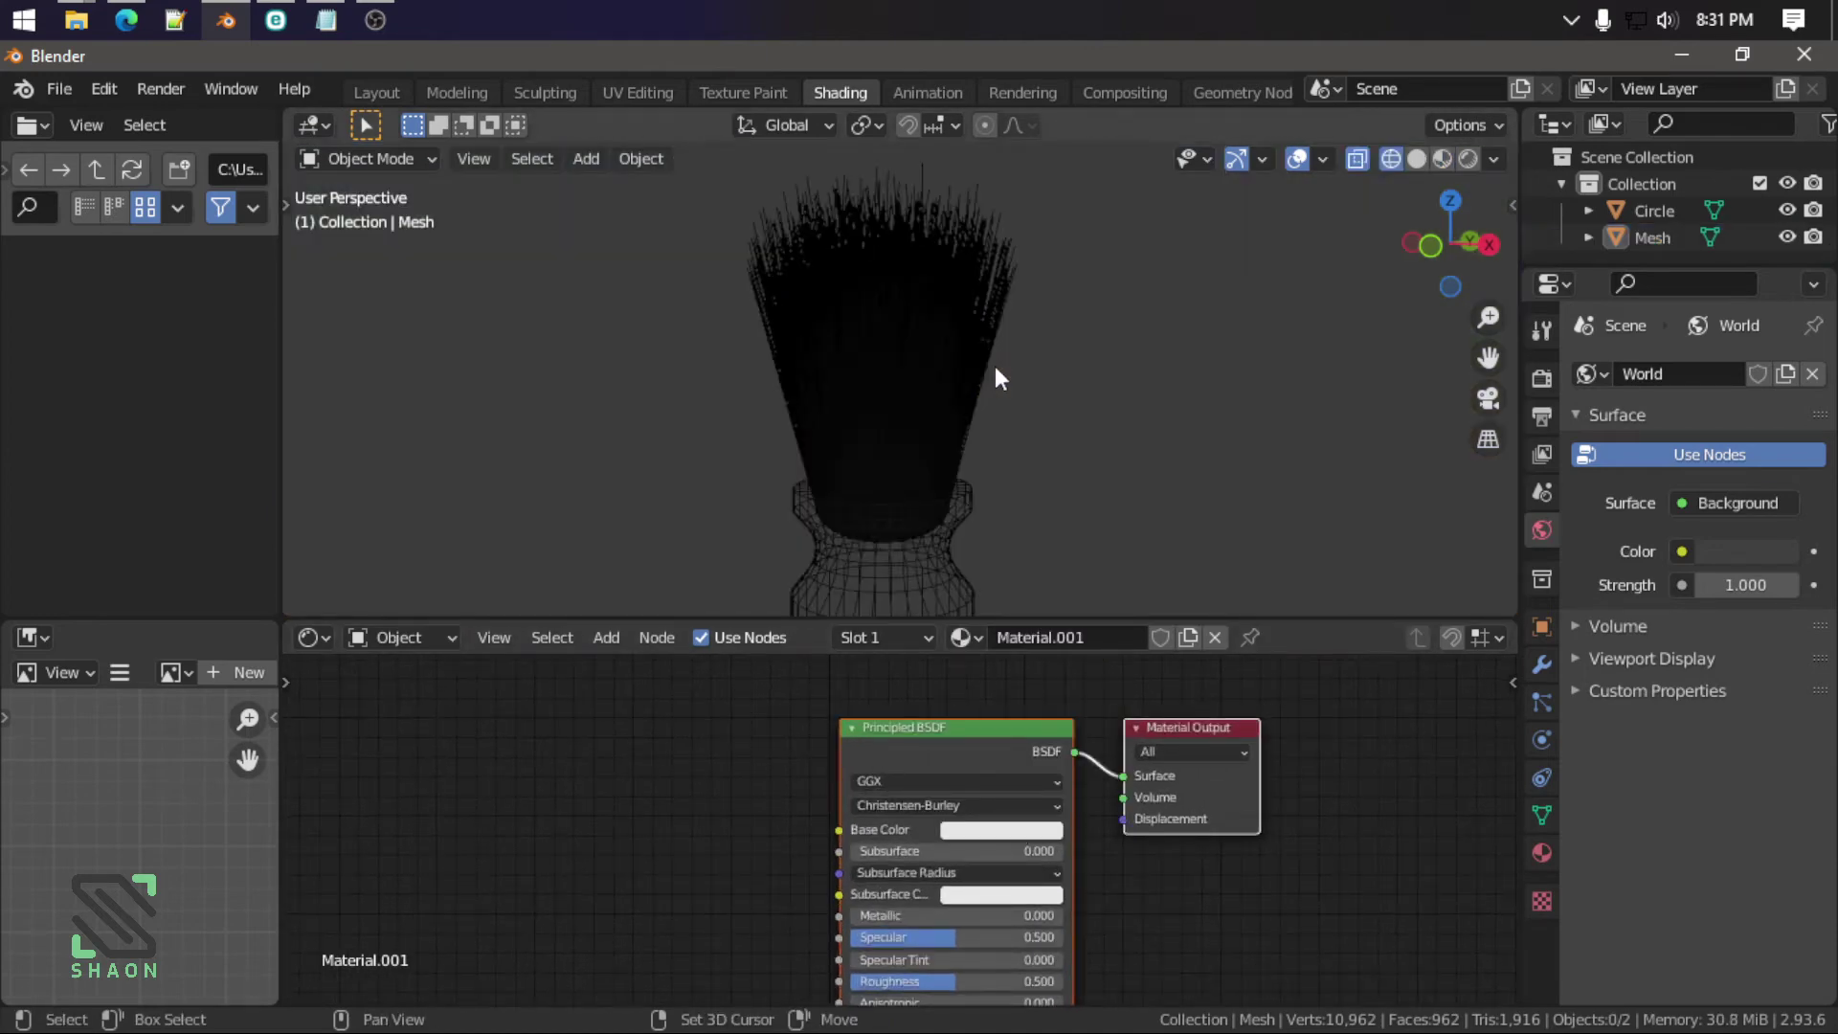
left_click(900, 438)
middle_click_drag(923, 421, 937, 412, "ctrl")
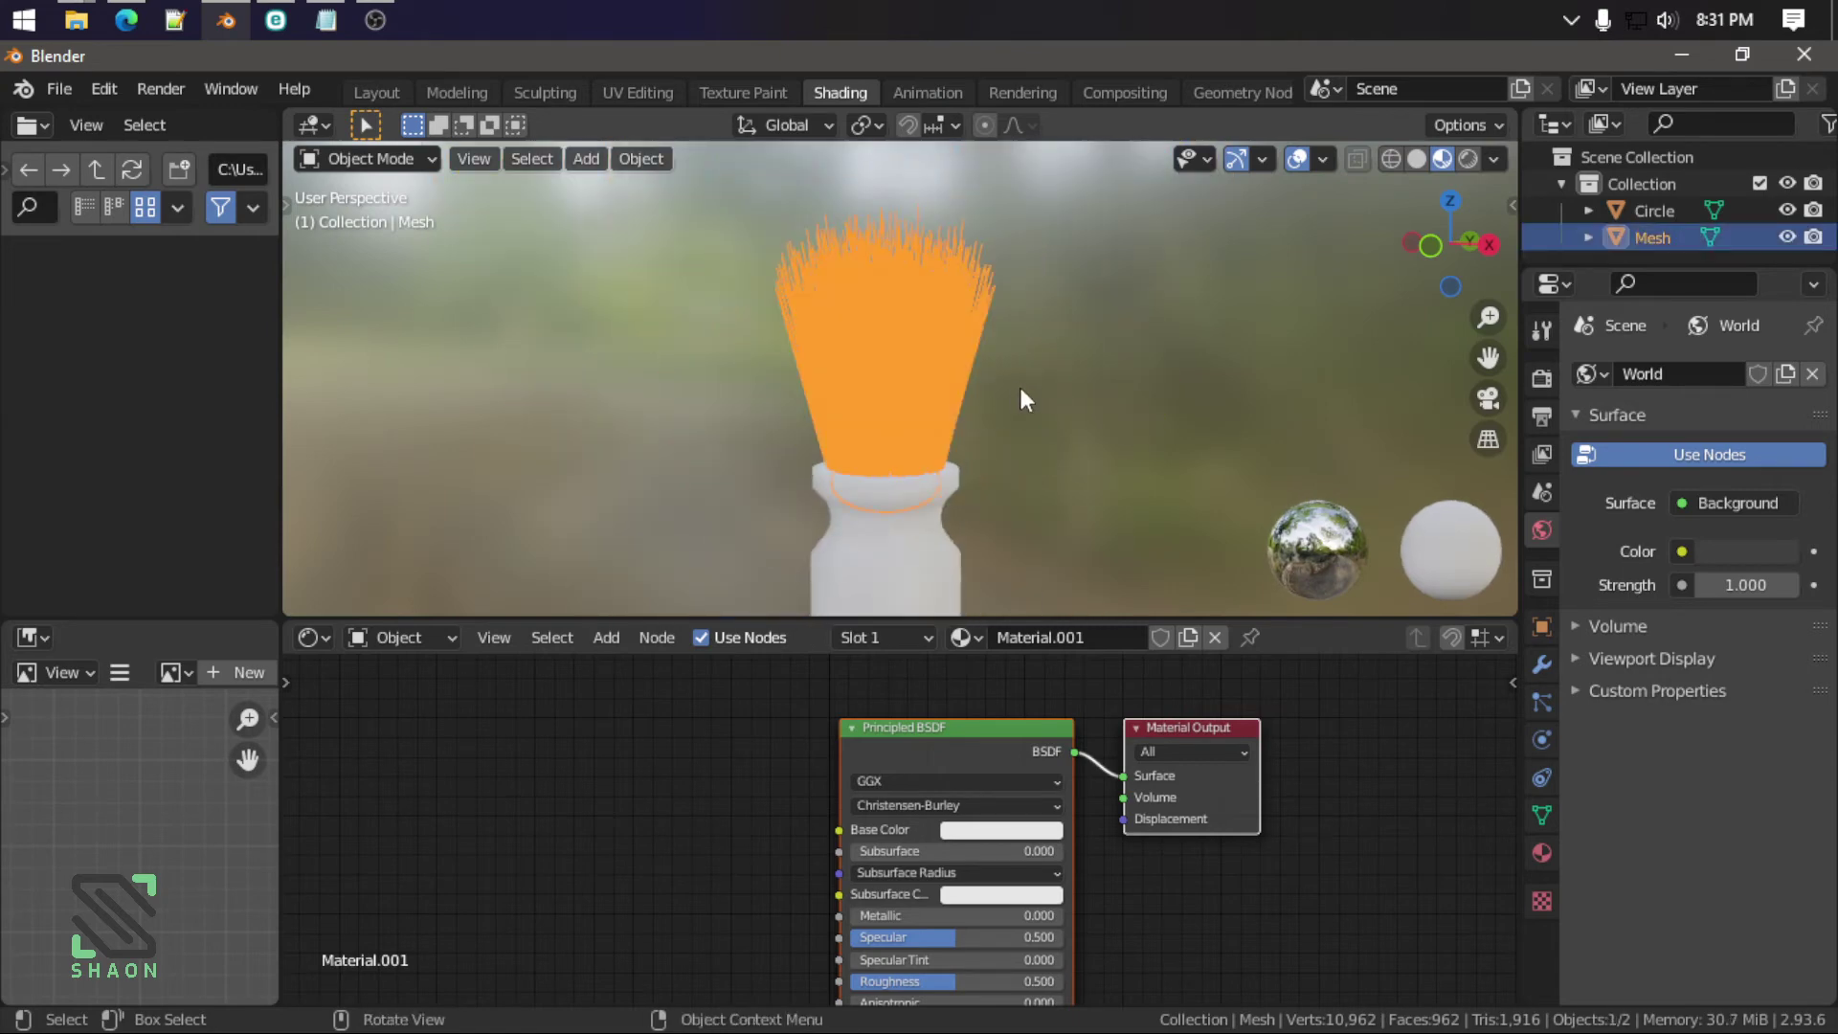
left_click(1018, 383)
Step: Toggle the bristle Mesh selection off and on, leaving it selected
left_click(942, 366)
left_click(941, 366, "shift")
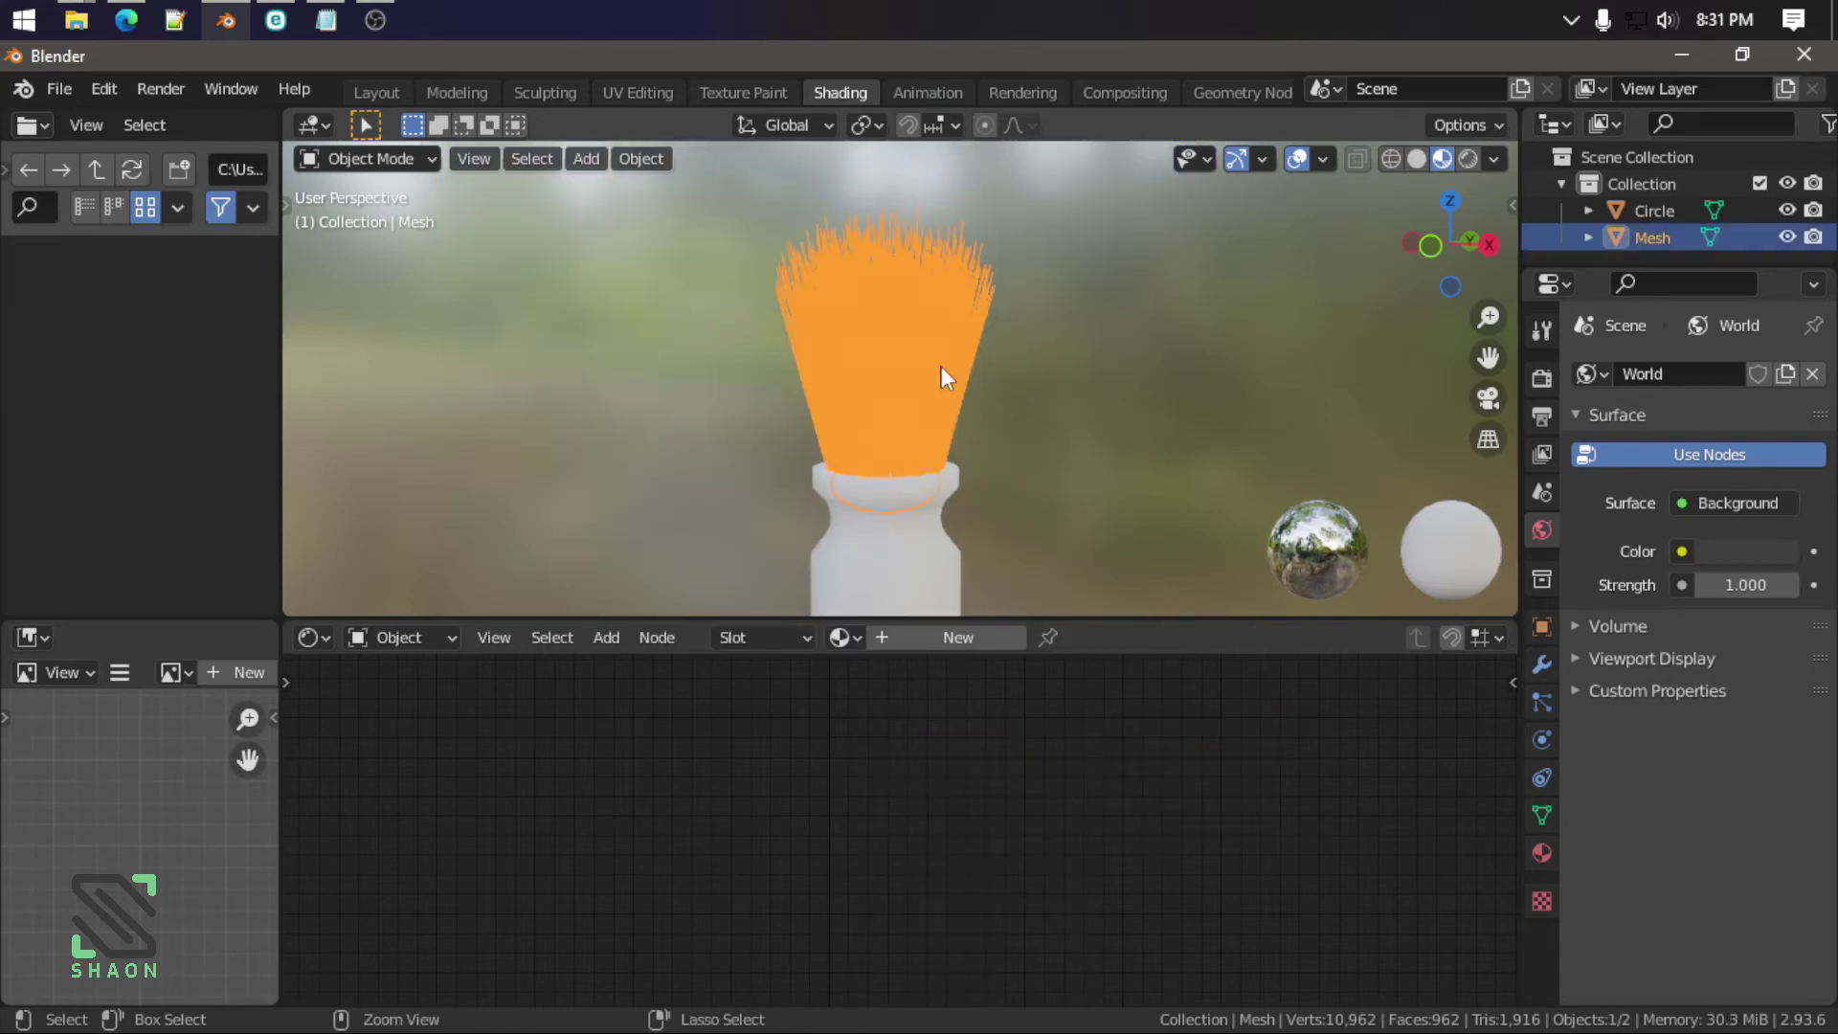
left_click(940, 366, "shift")
left_click(971, 369, "shift")
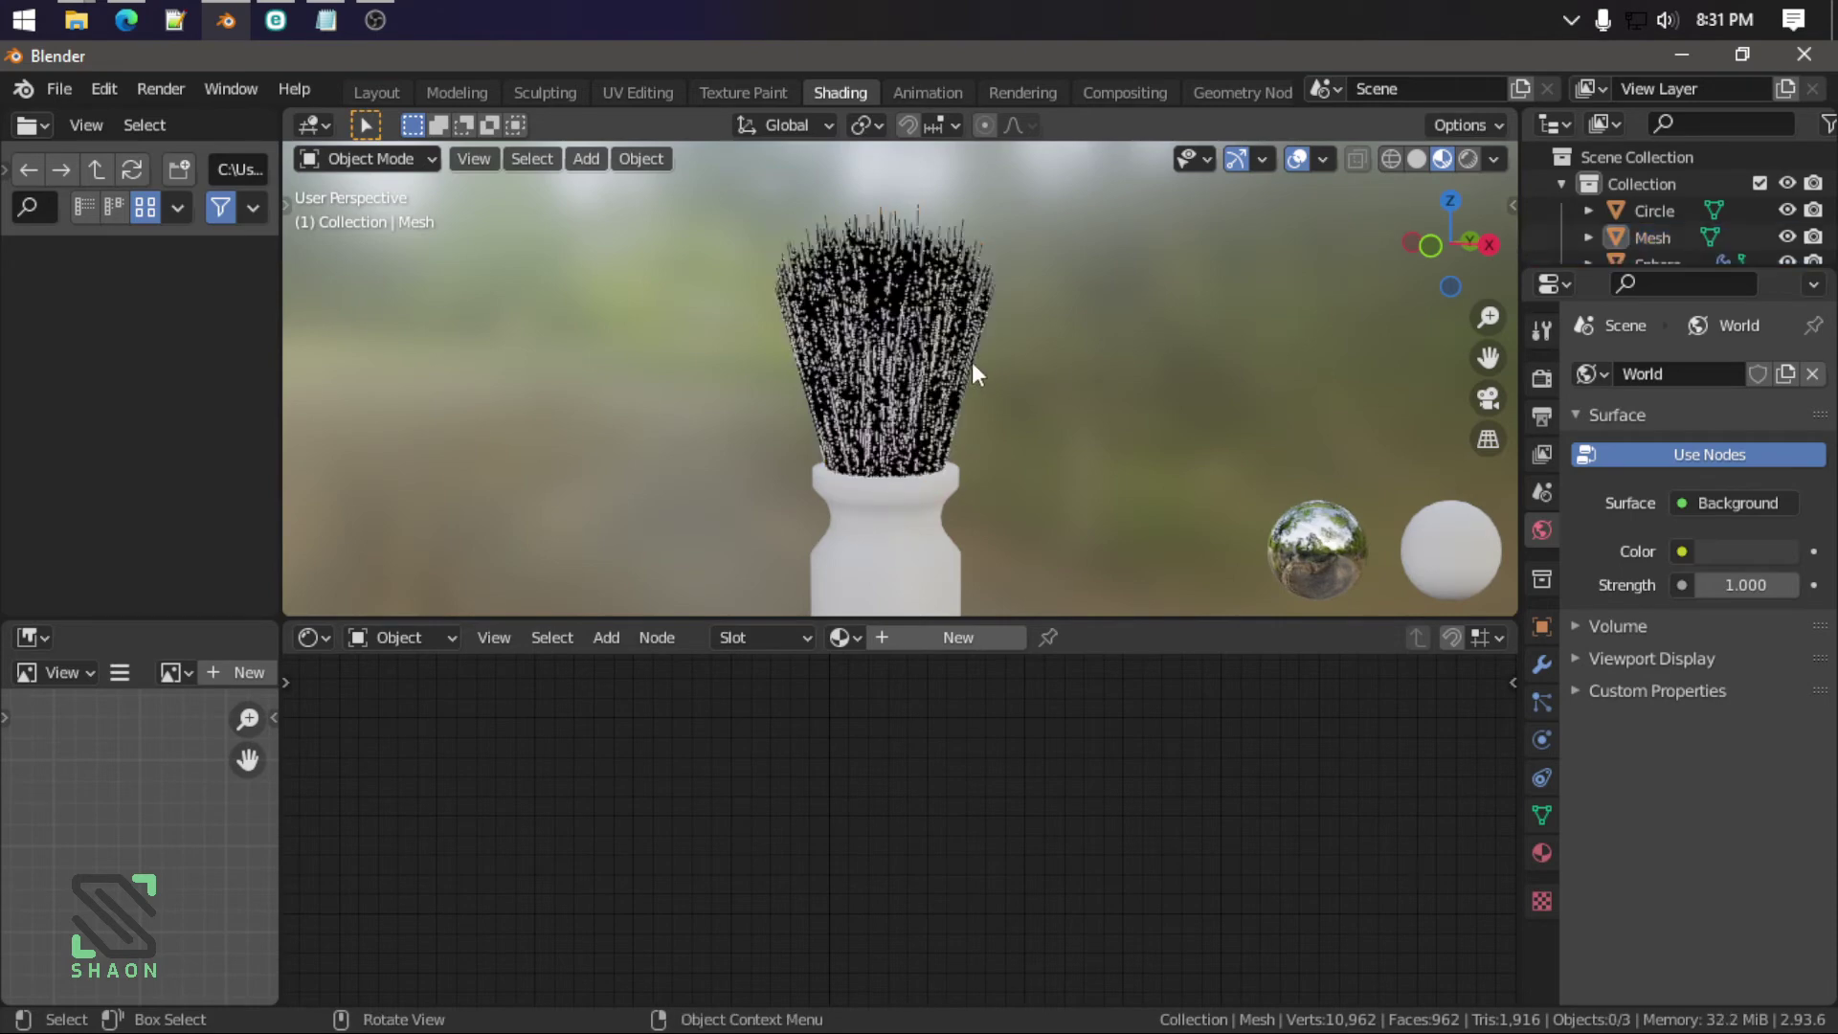
left_click(902, 377, "shift")
scroll(905, 402, "up", 2)
Step: Create Material.001 on the bristles and set its base colour to blue
left_click(948, 640)
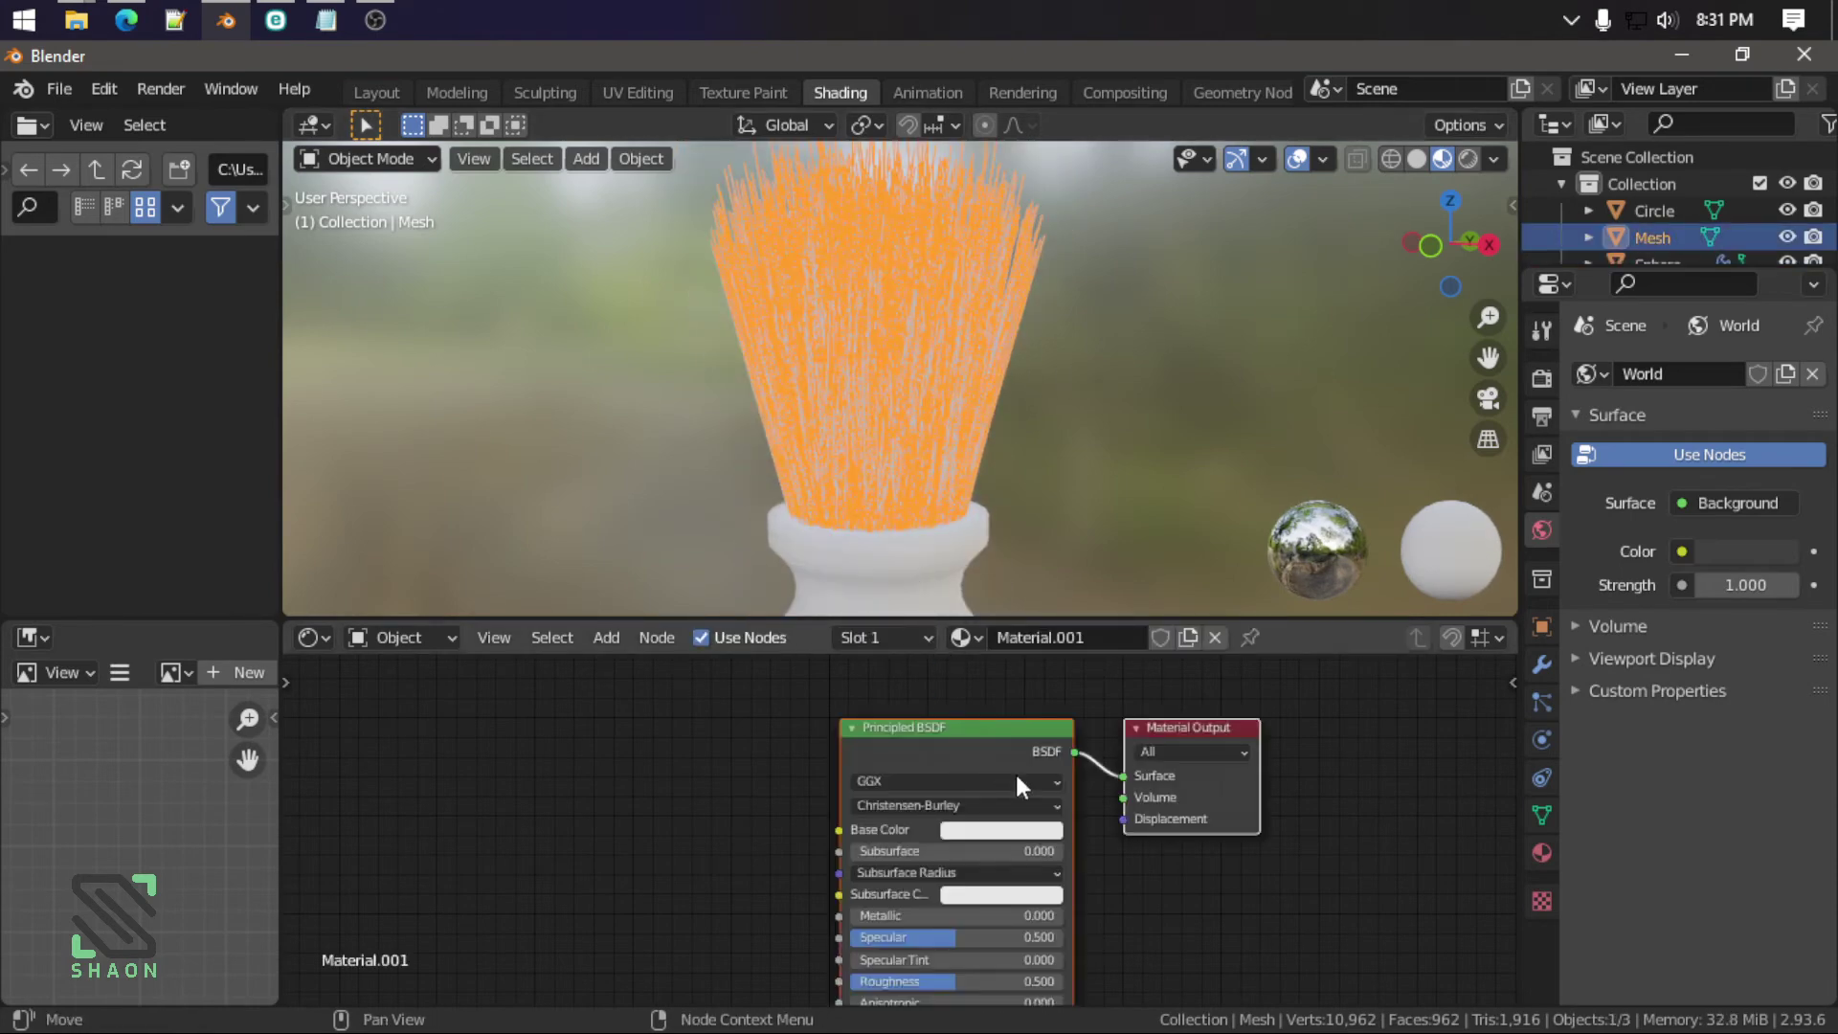
left_click(1029, 830)
left_click(1082, 613)
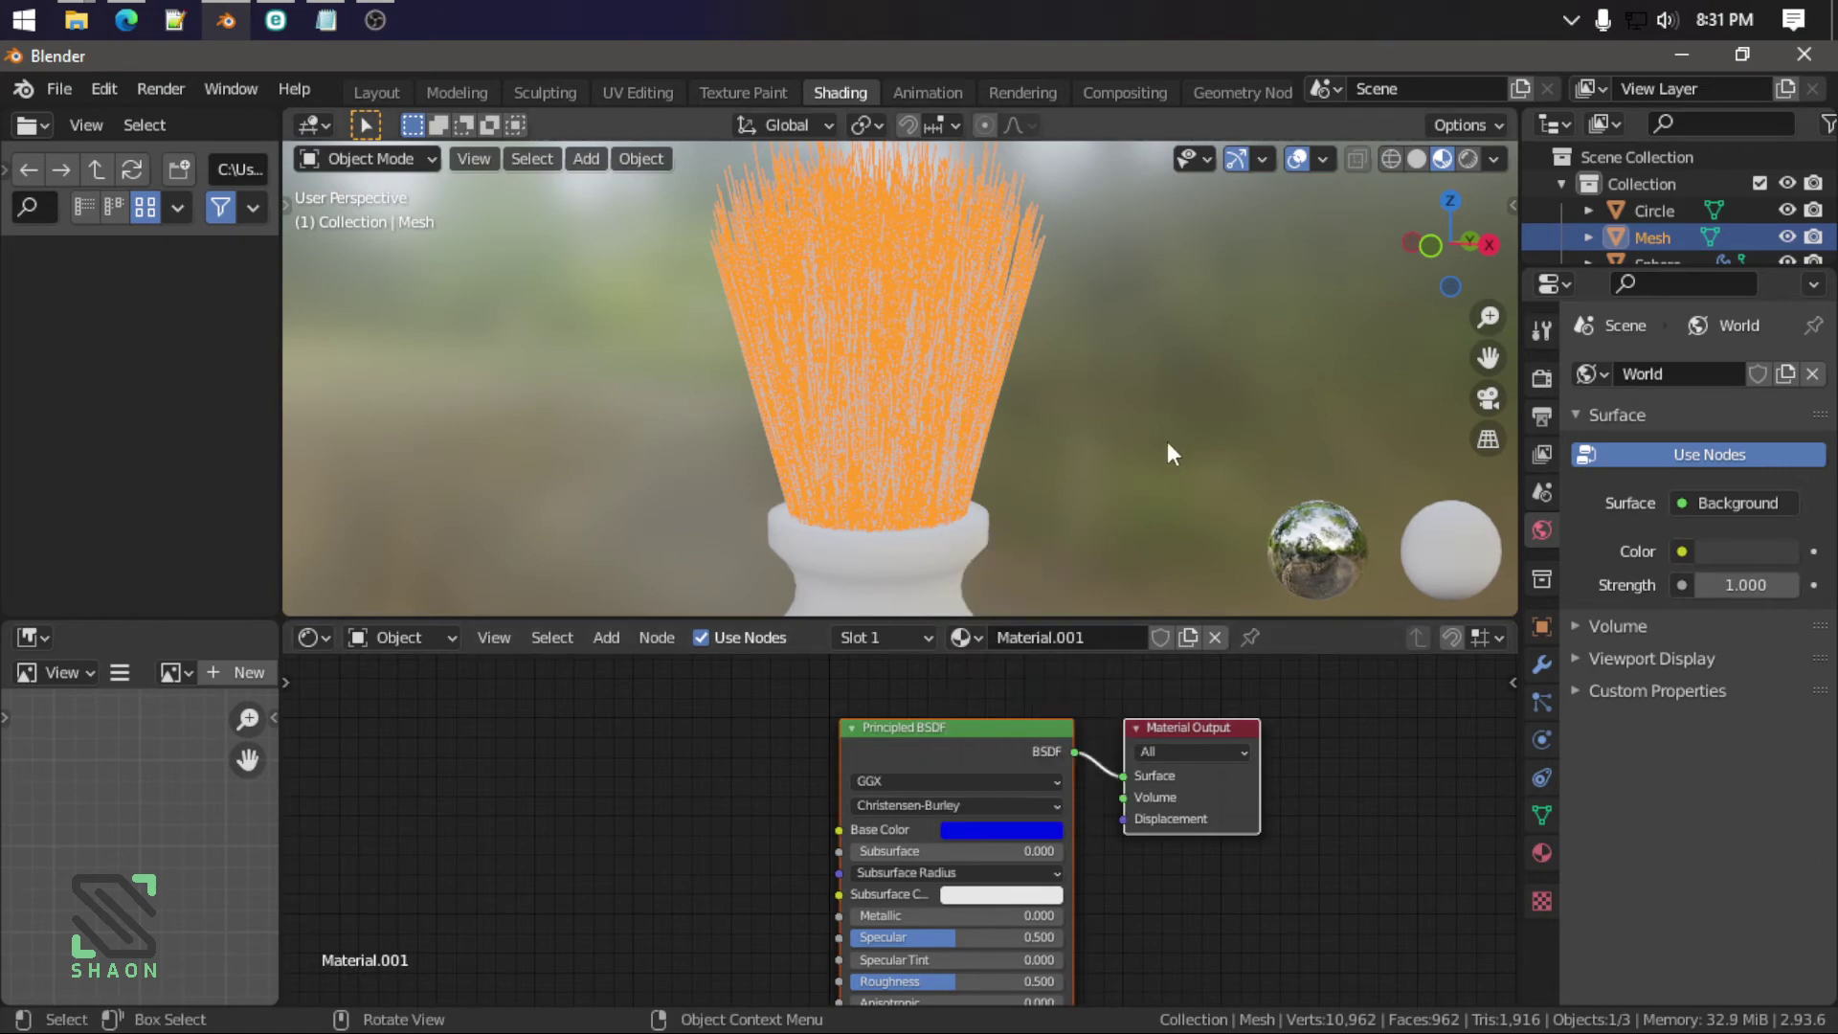
left_click(1168, 441)
Step: Select the bristle Mesh, then the Sphere, in the outliner, then deselect everything
scroll(1025, 362, "up", 3)
scroll(1025, 362, "up", 2)
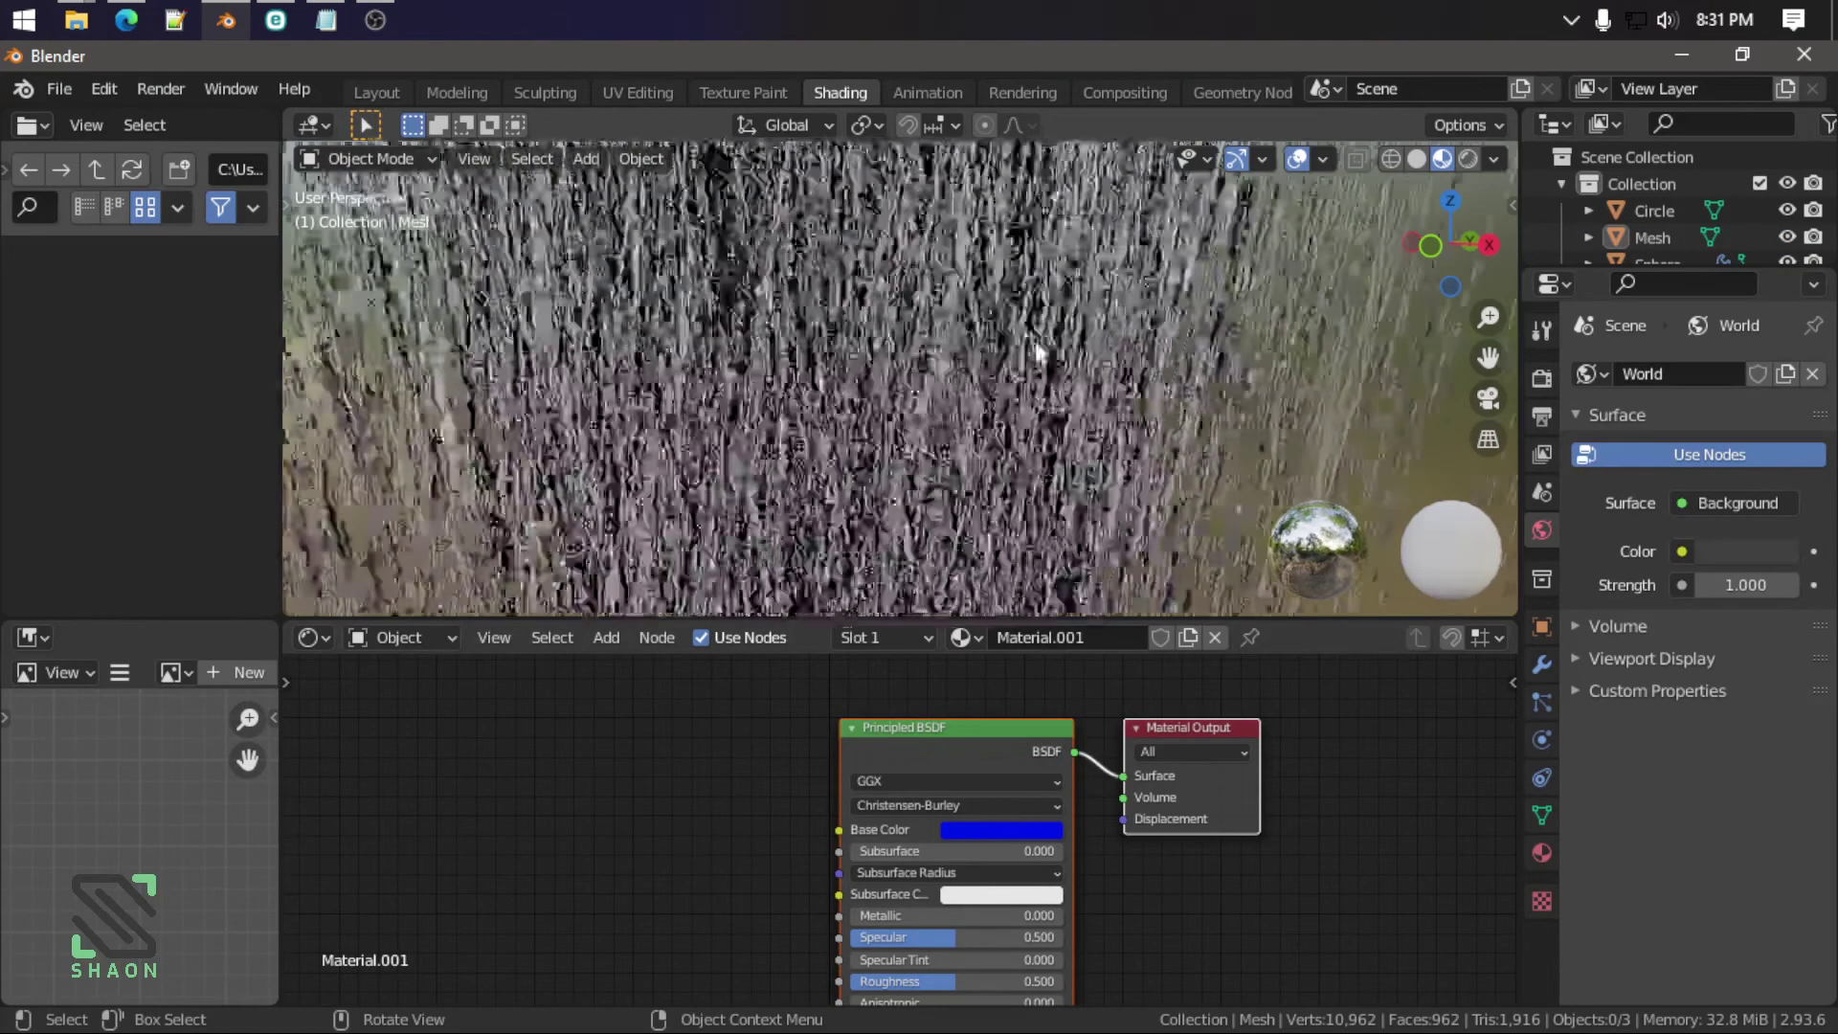
left_click(1036, 337)
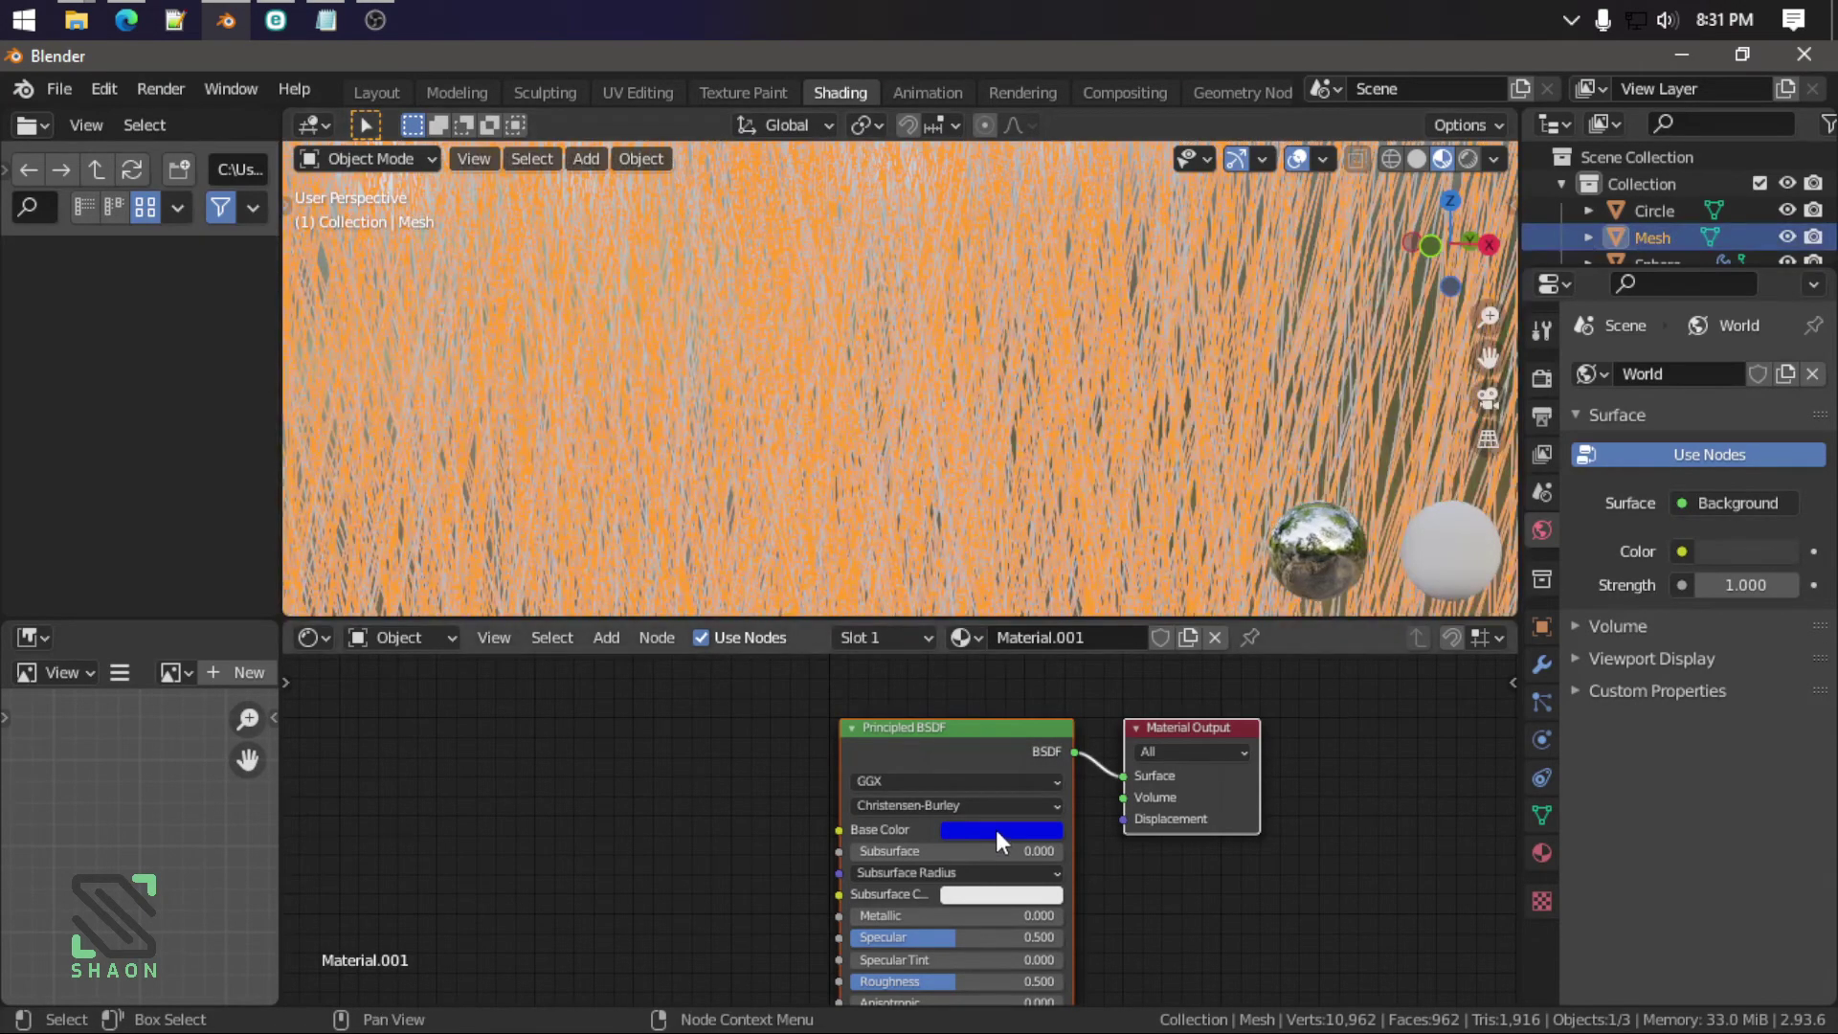
left_click(1139, 365)
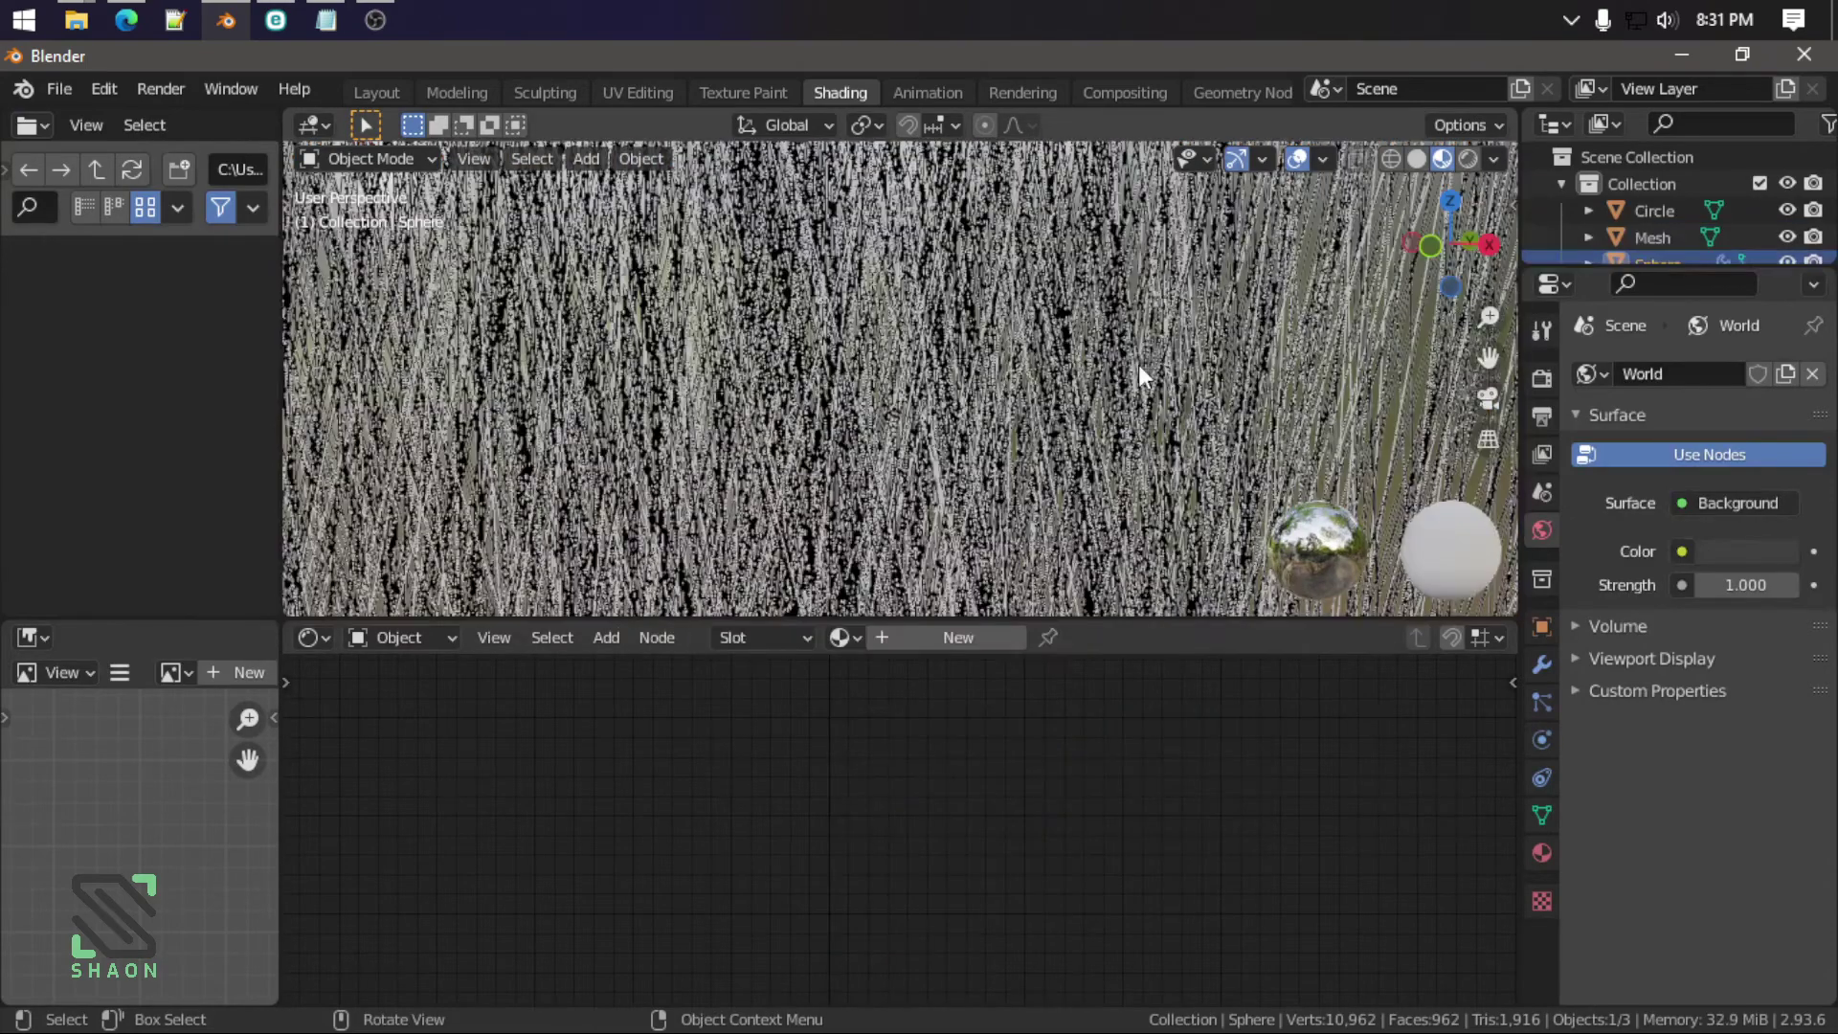
scroll(996, 766, "down", 1)
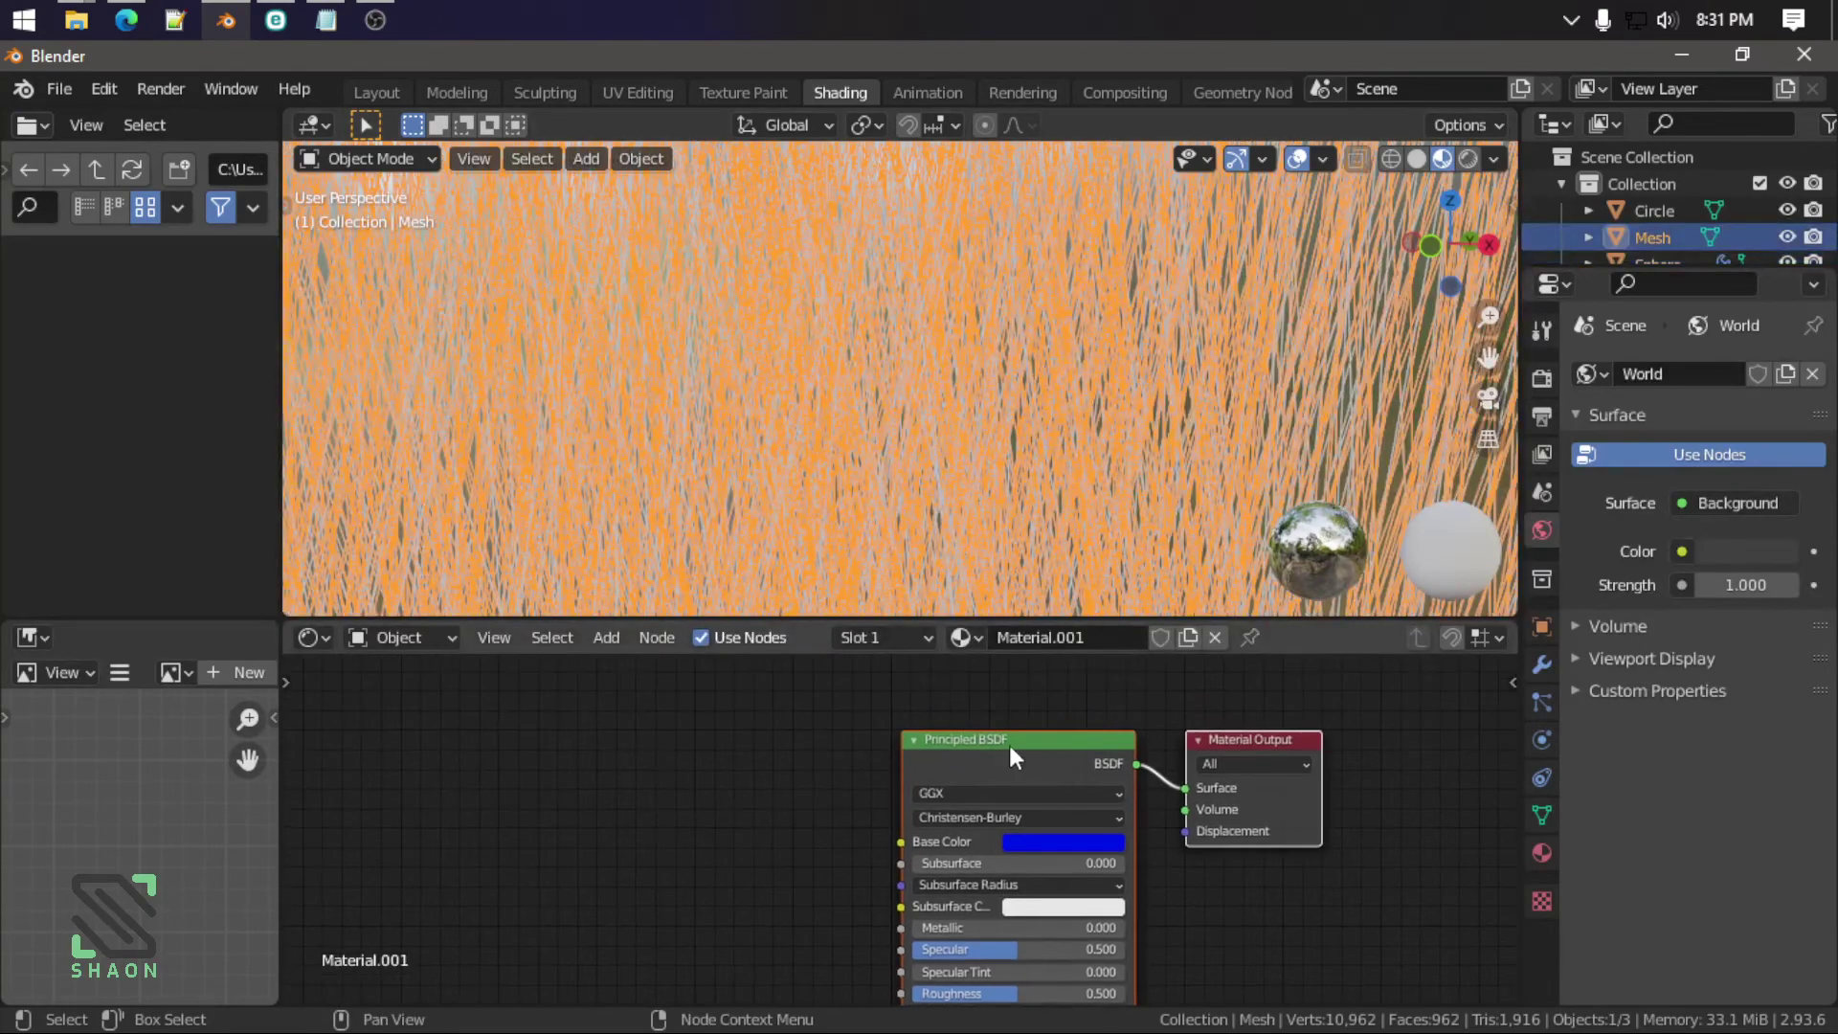
scroll(1009, 745, "down", 1)
left_click(1116, 439)
Step: Select the Circle handle and the bristle Mesh, enlarge the outliner, and select the Sphere
scroll(1135, 387, "down", 3)
scroll(1201, 383, "down", 2)
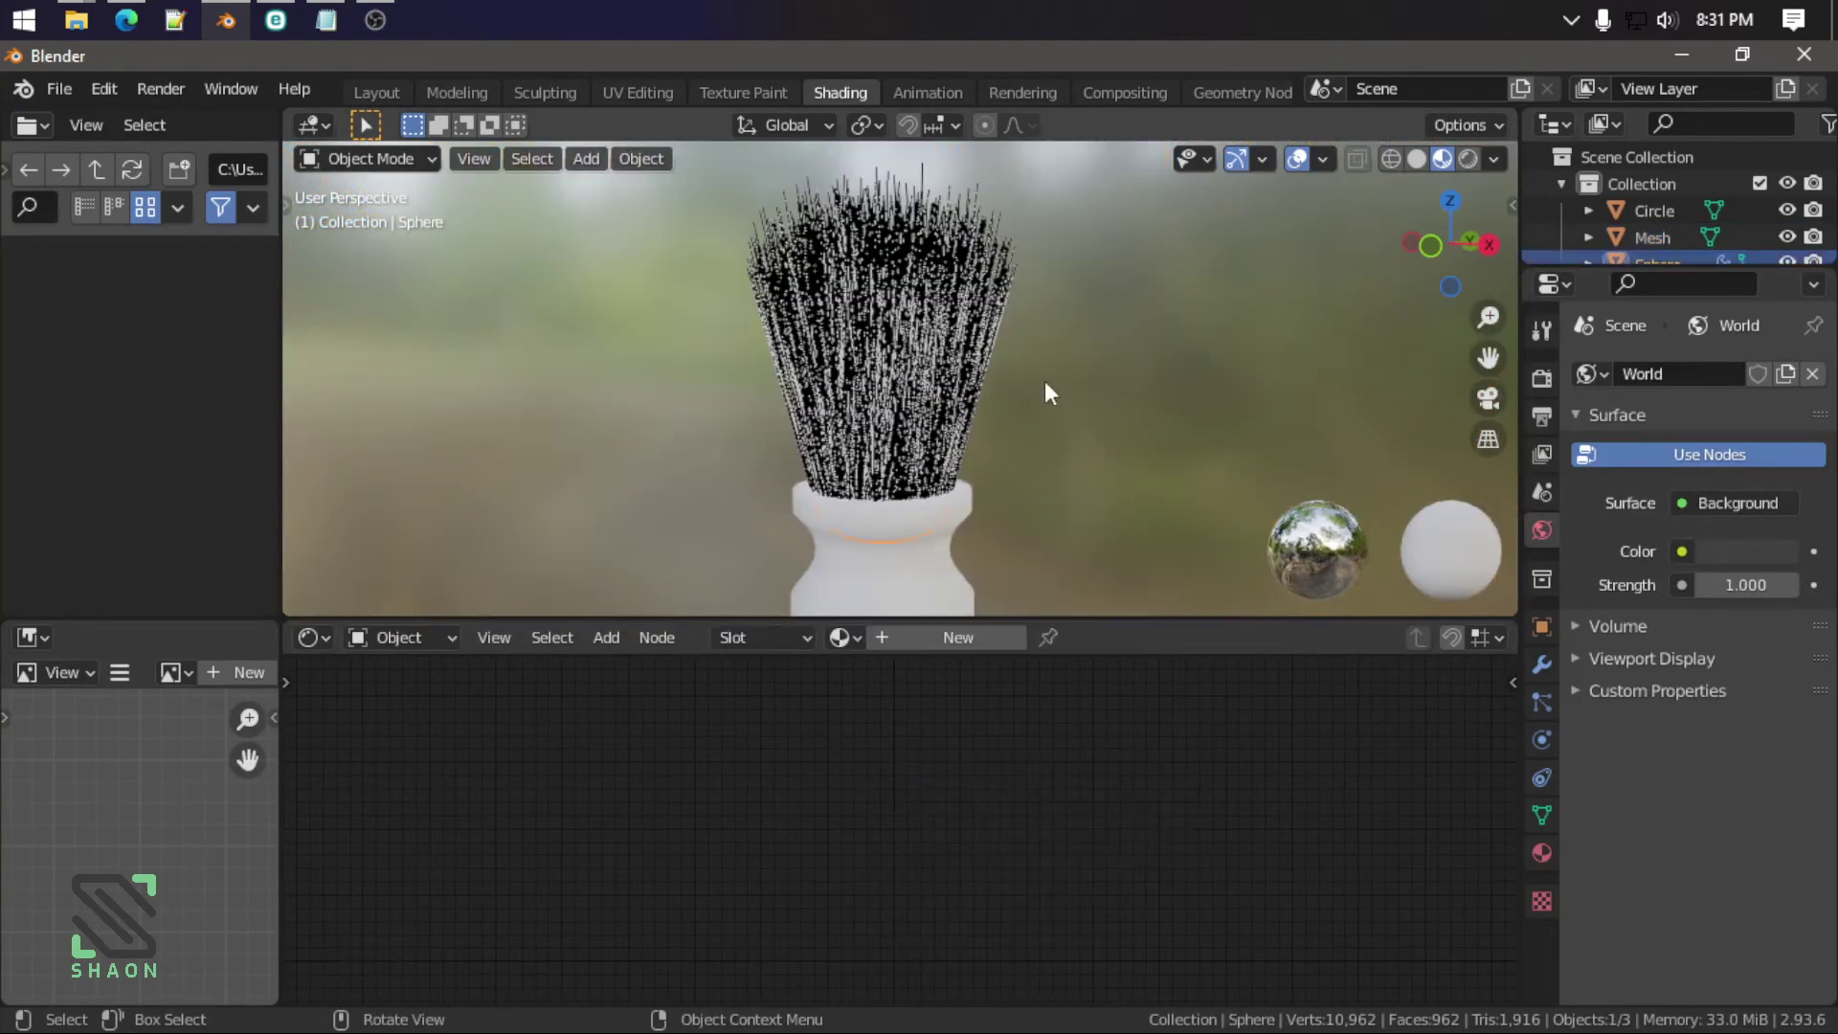
left_click(887, 552)
left_click(916, 448)
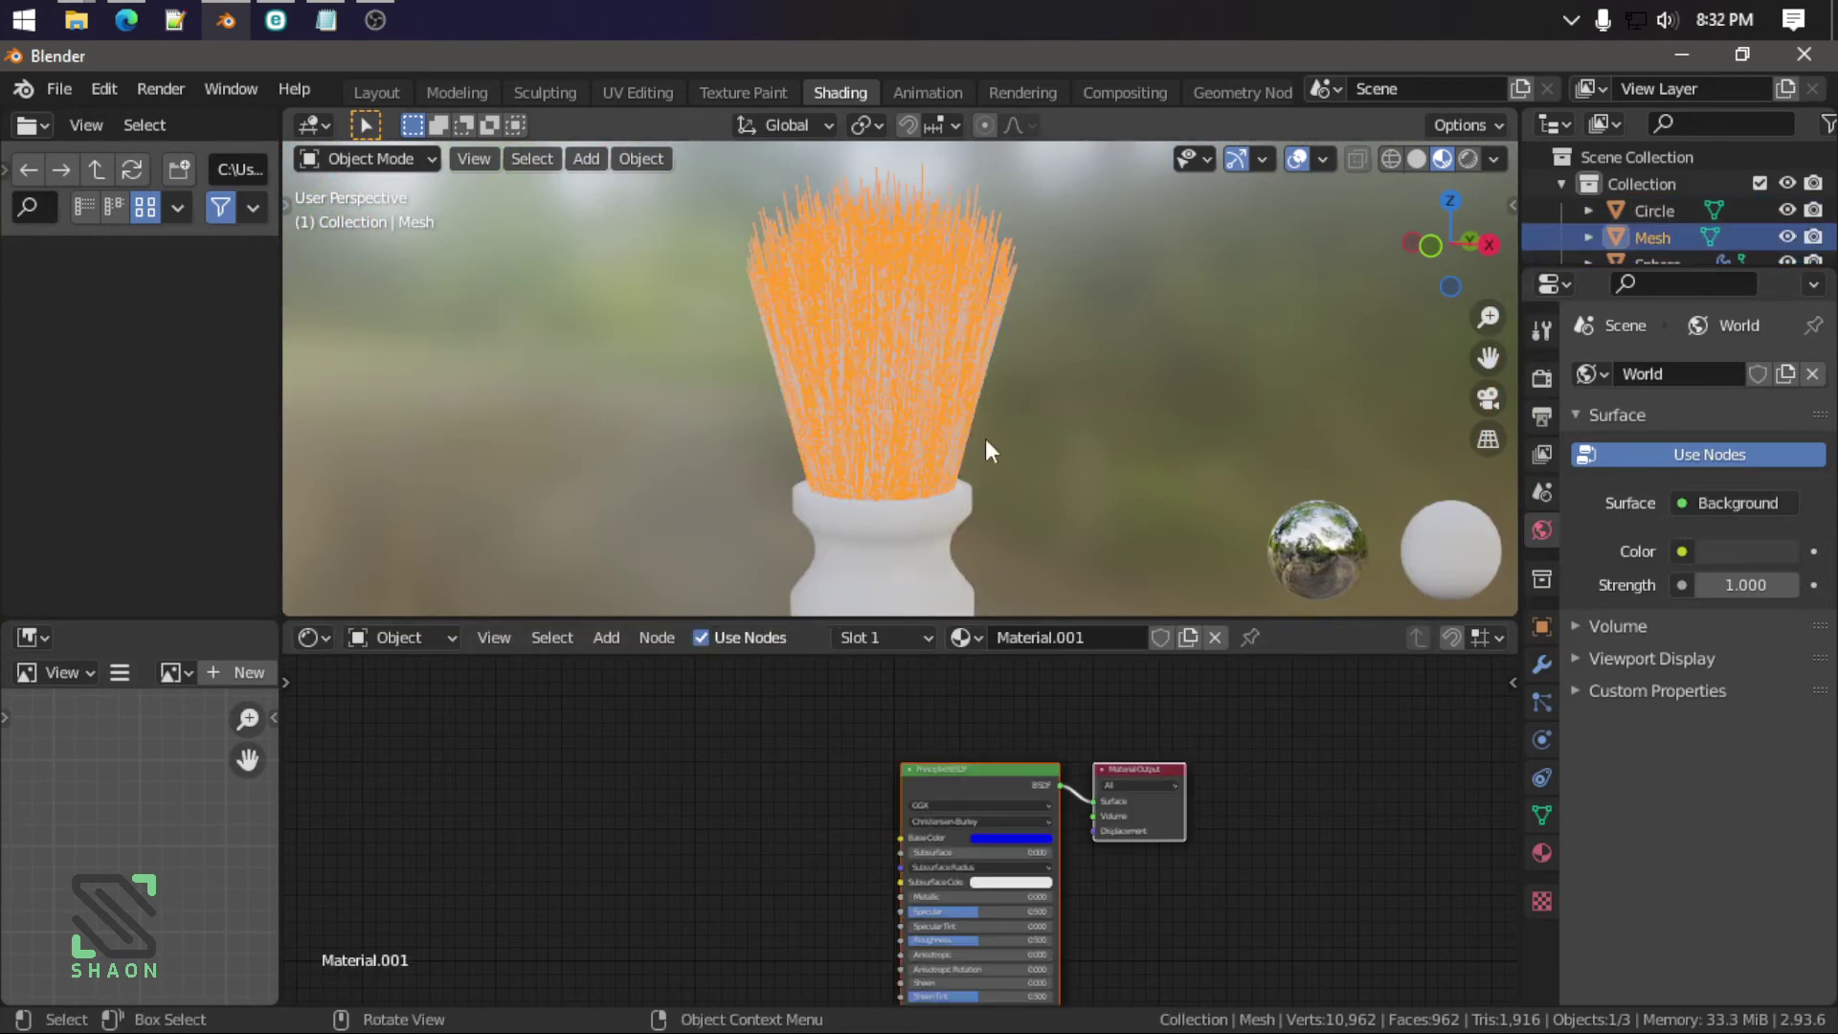
left_click_drag(1715, 268, 1714, 439)
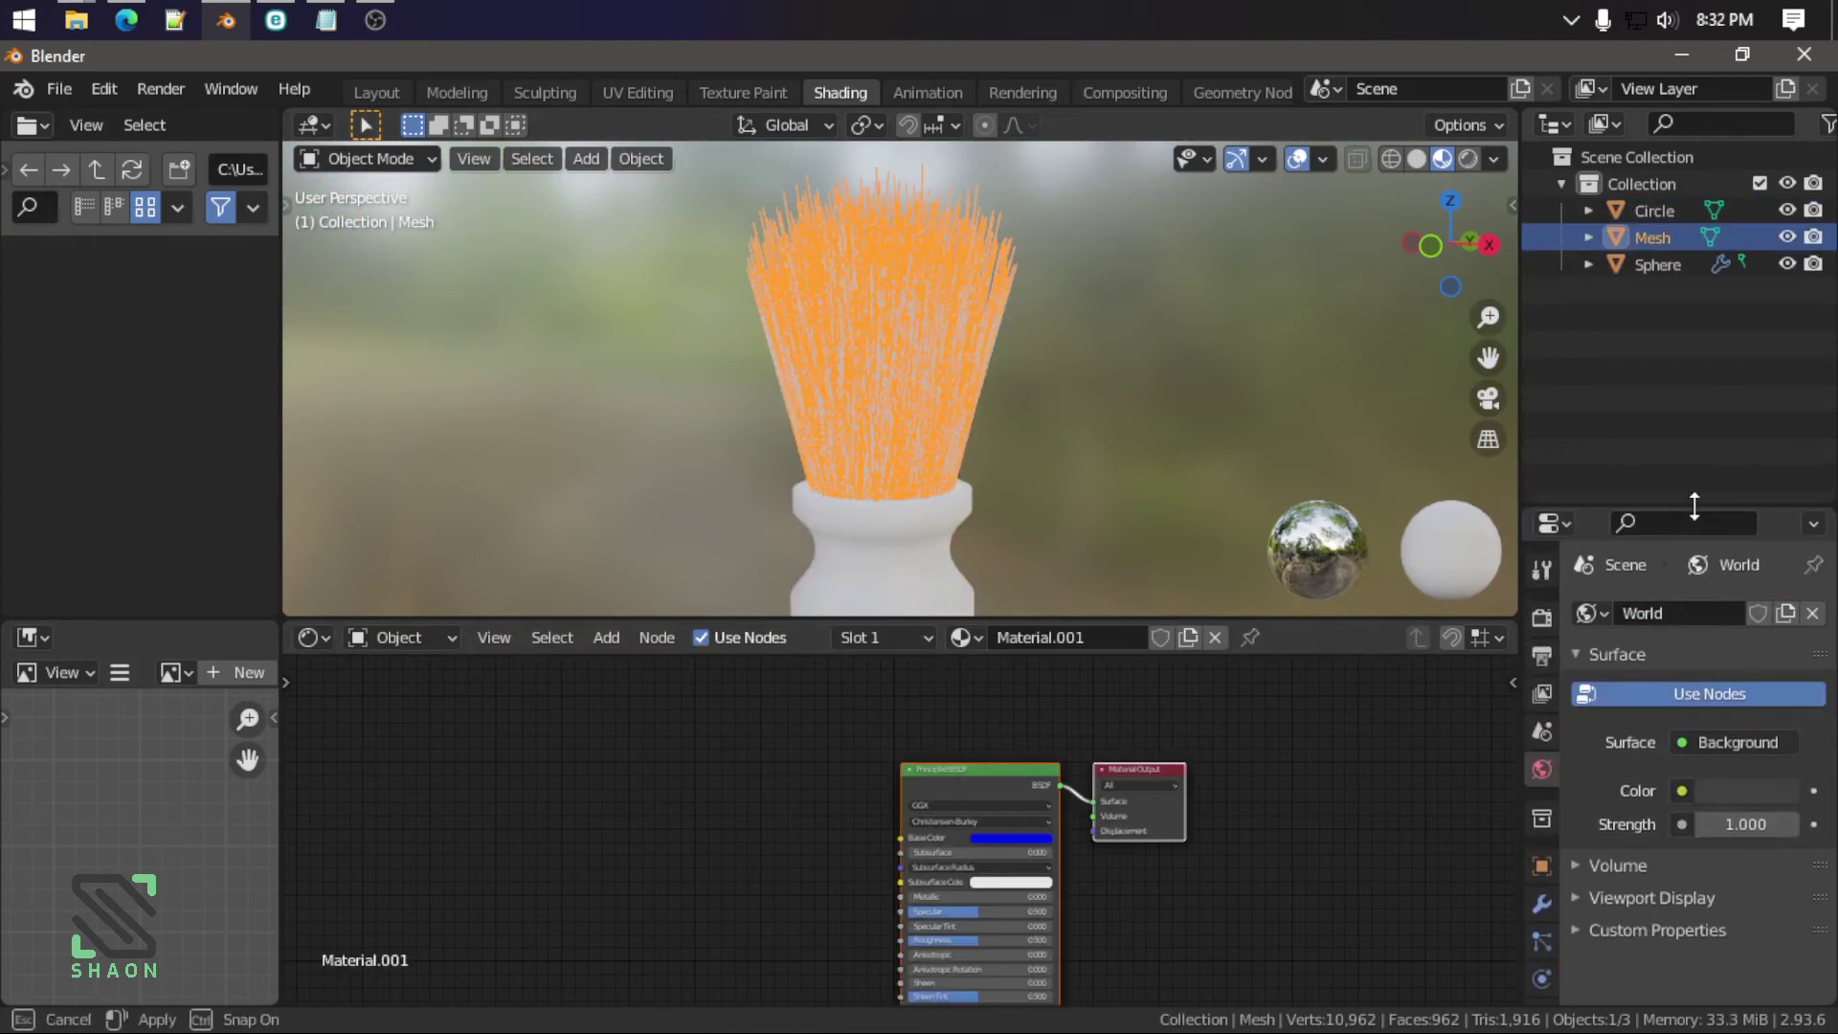
left_click(1664, 262)
Step: Delete the Sphere, select the bristle Mesh, and view its modifier settings
key("Delete")
left_click(962, 379)
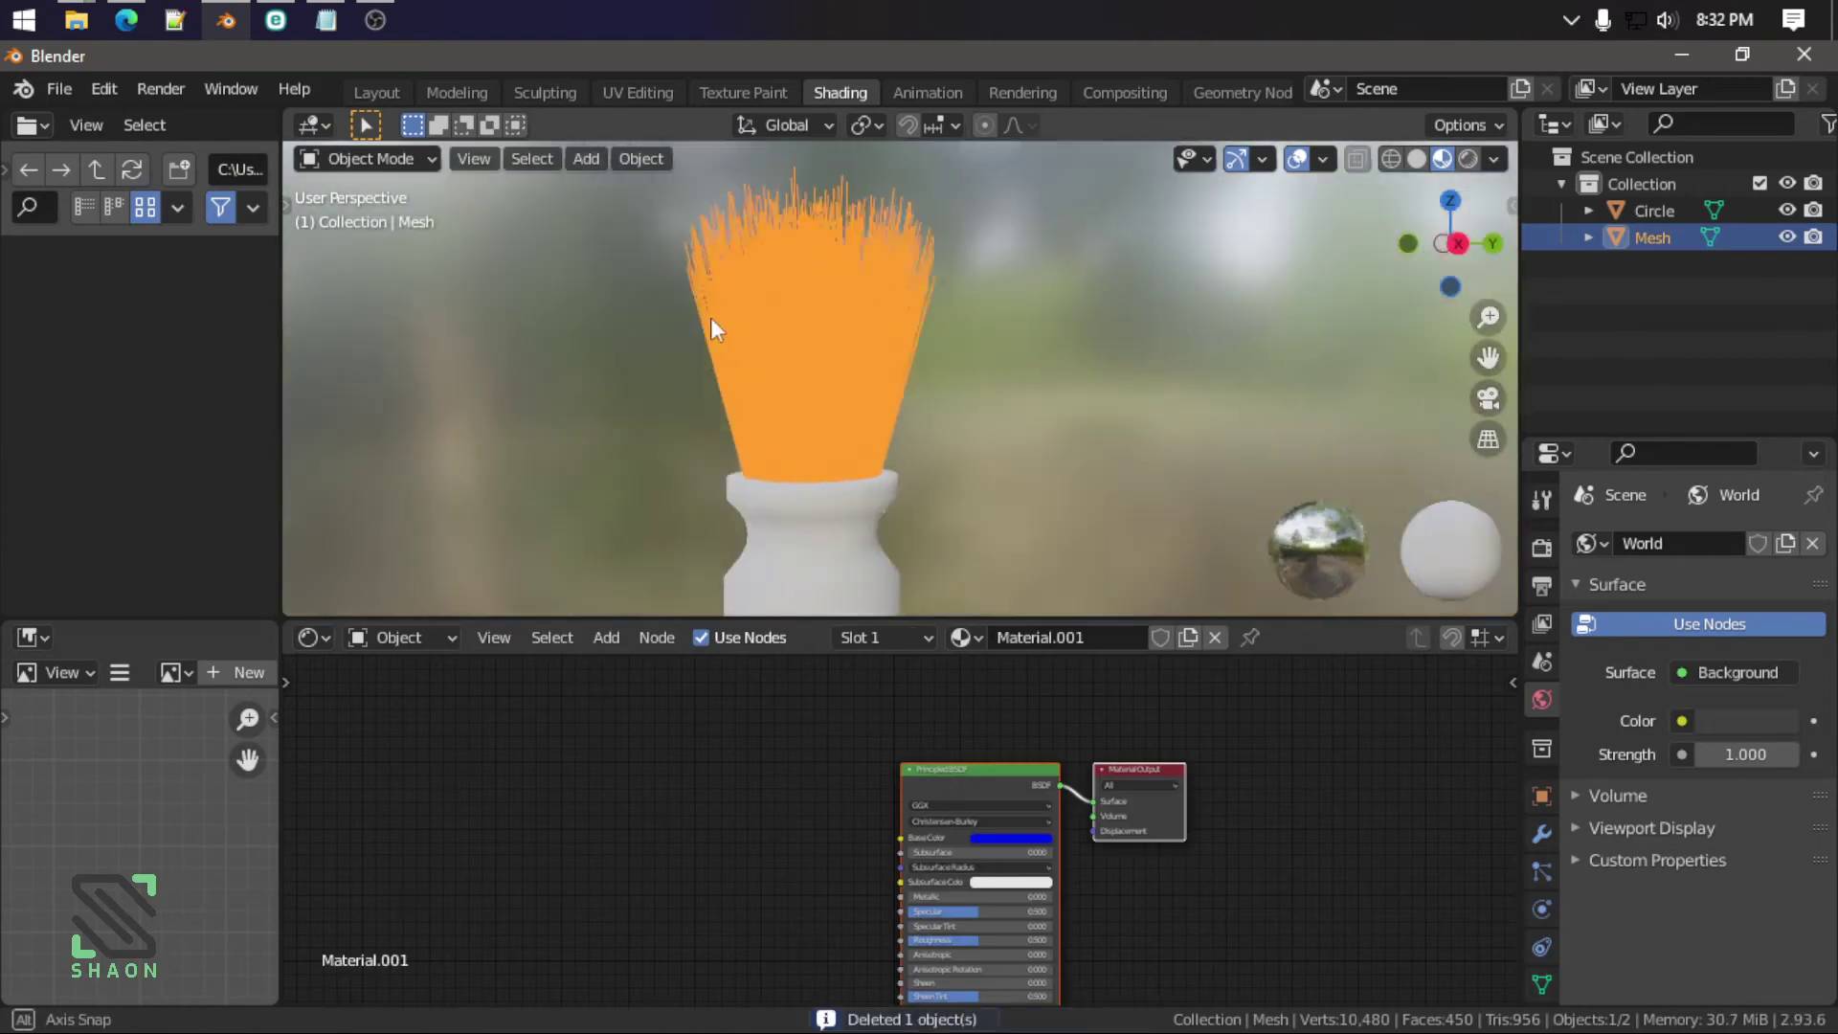
scroll(741, 389, "up", 5)
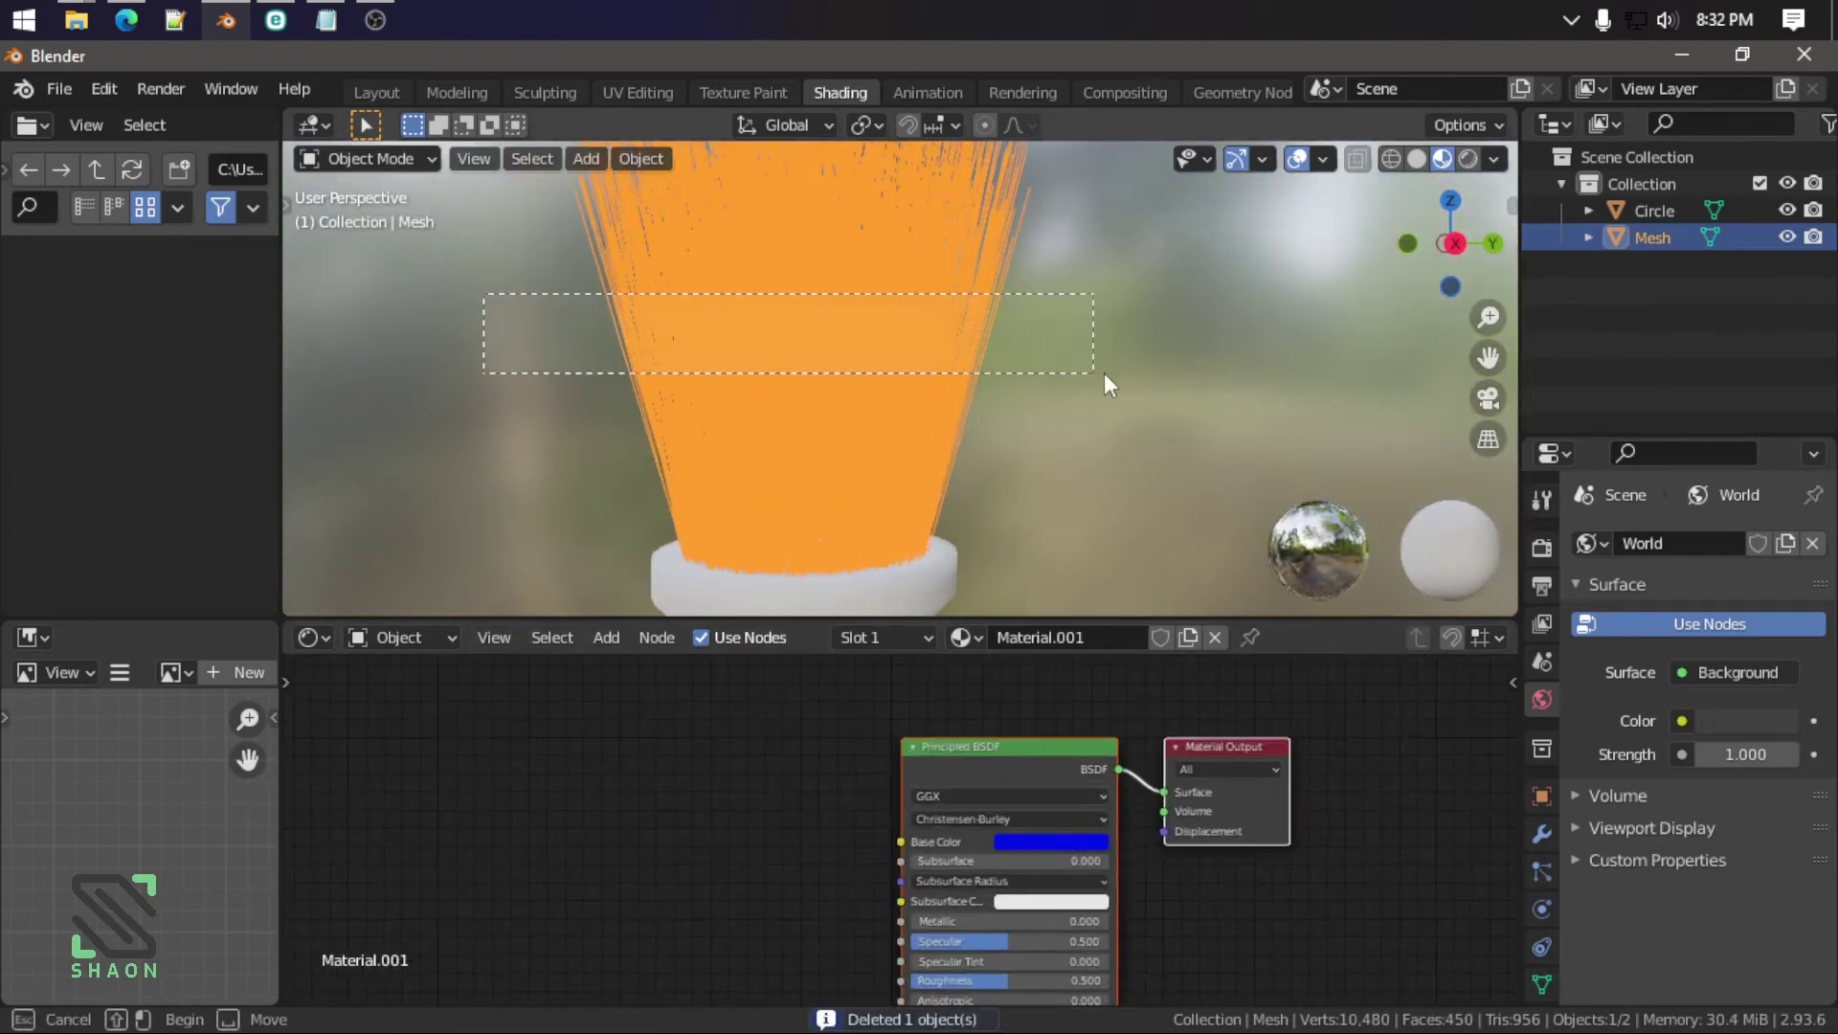
left_click_drag(1015, 745, 921, 684)
scroll(942, 806, "up", 1)
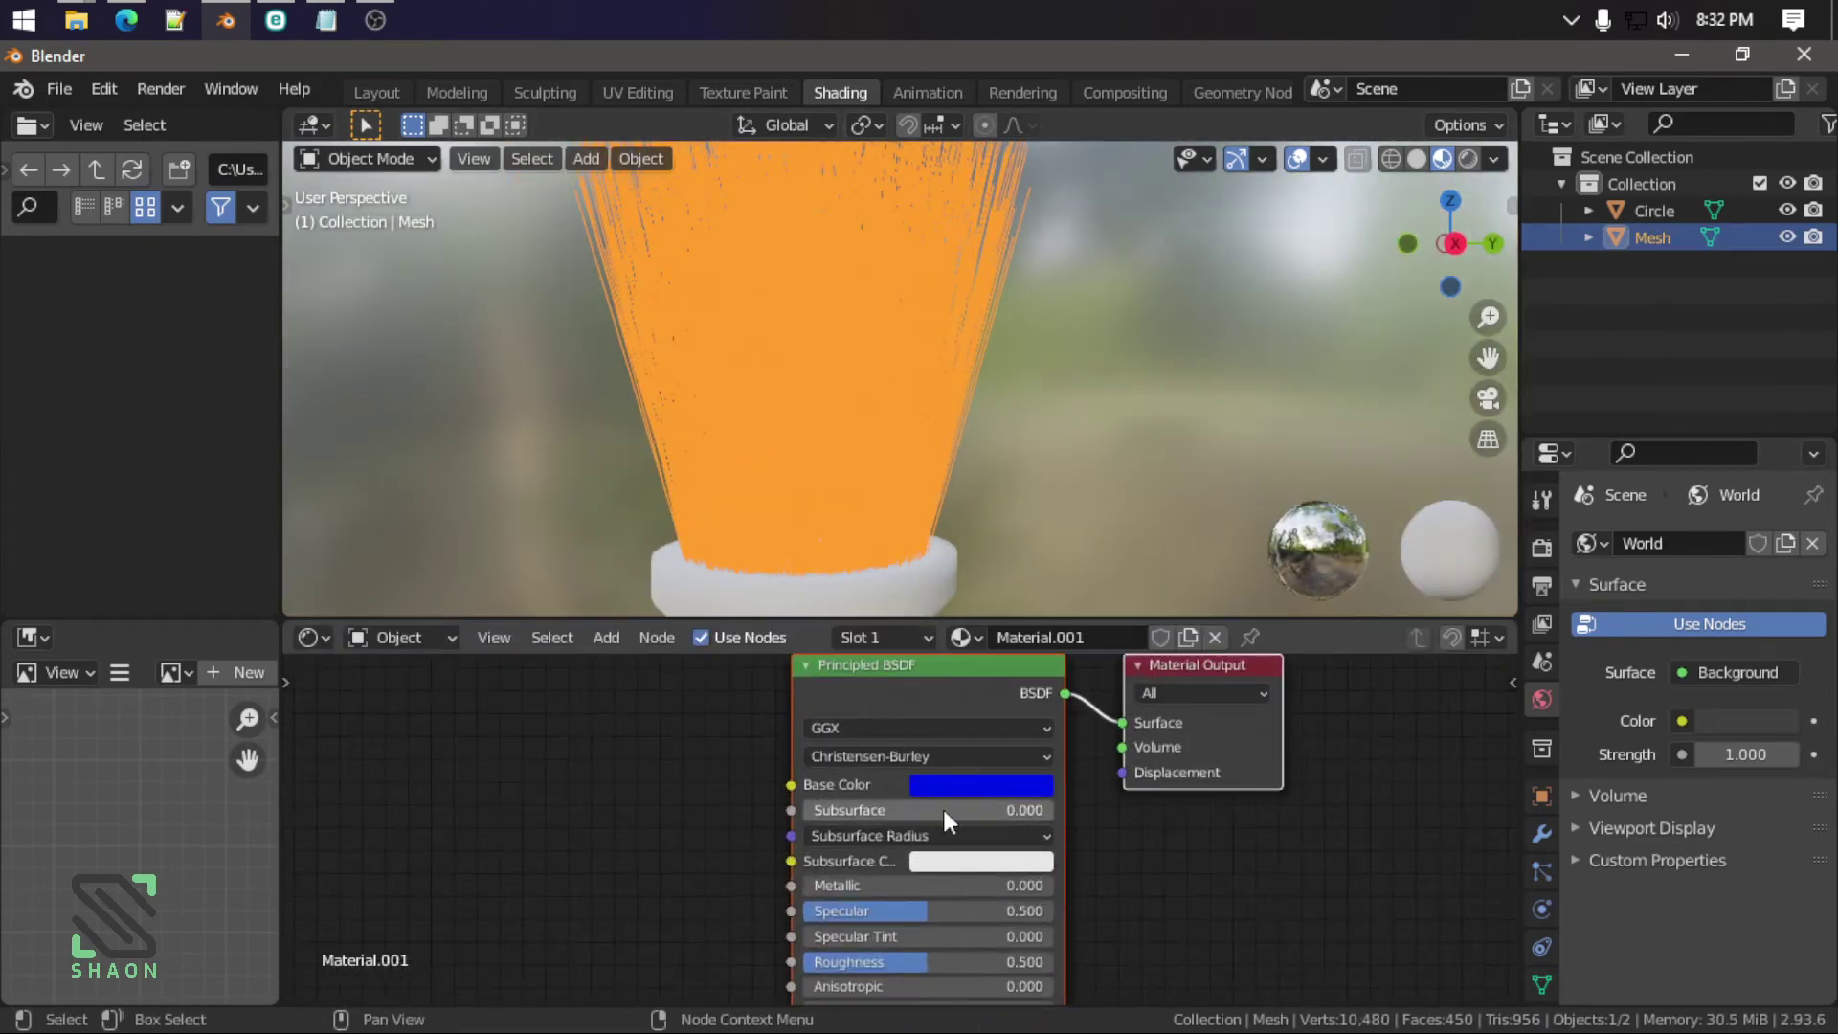
scroll(942, 806, "up", 1)
left_click(1542, 833)
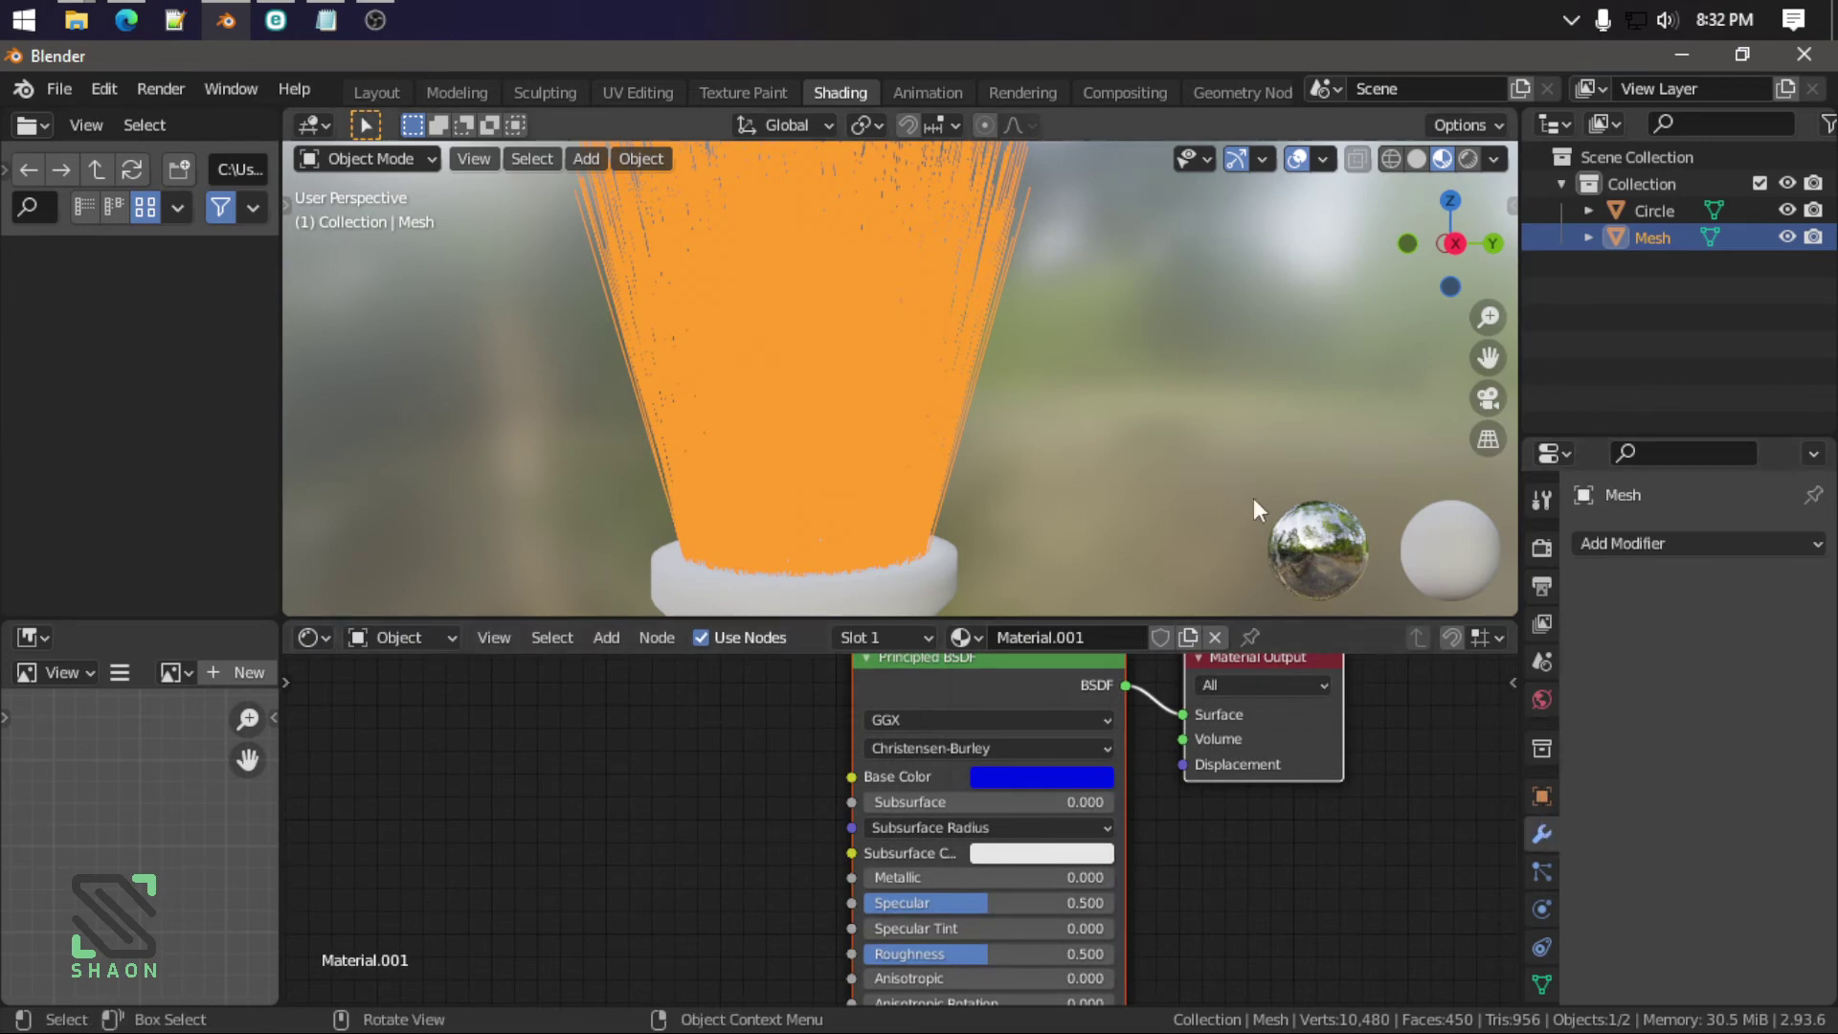
scroll(989, 387, "down", 3)
scroll(900, 330, "up", 3)
scroll(892, 326, "up", 3)
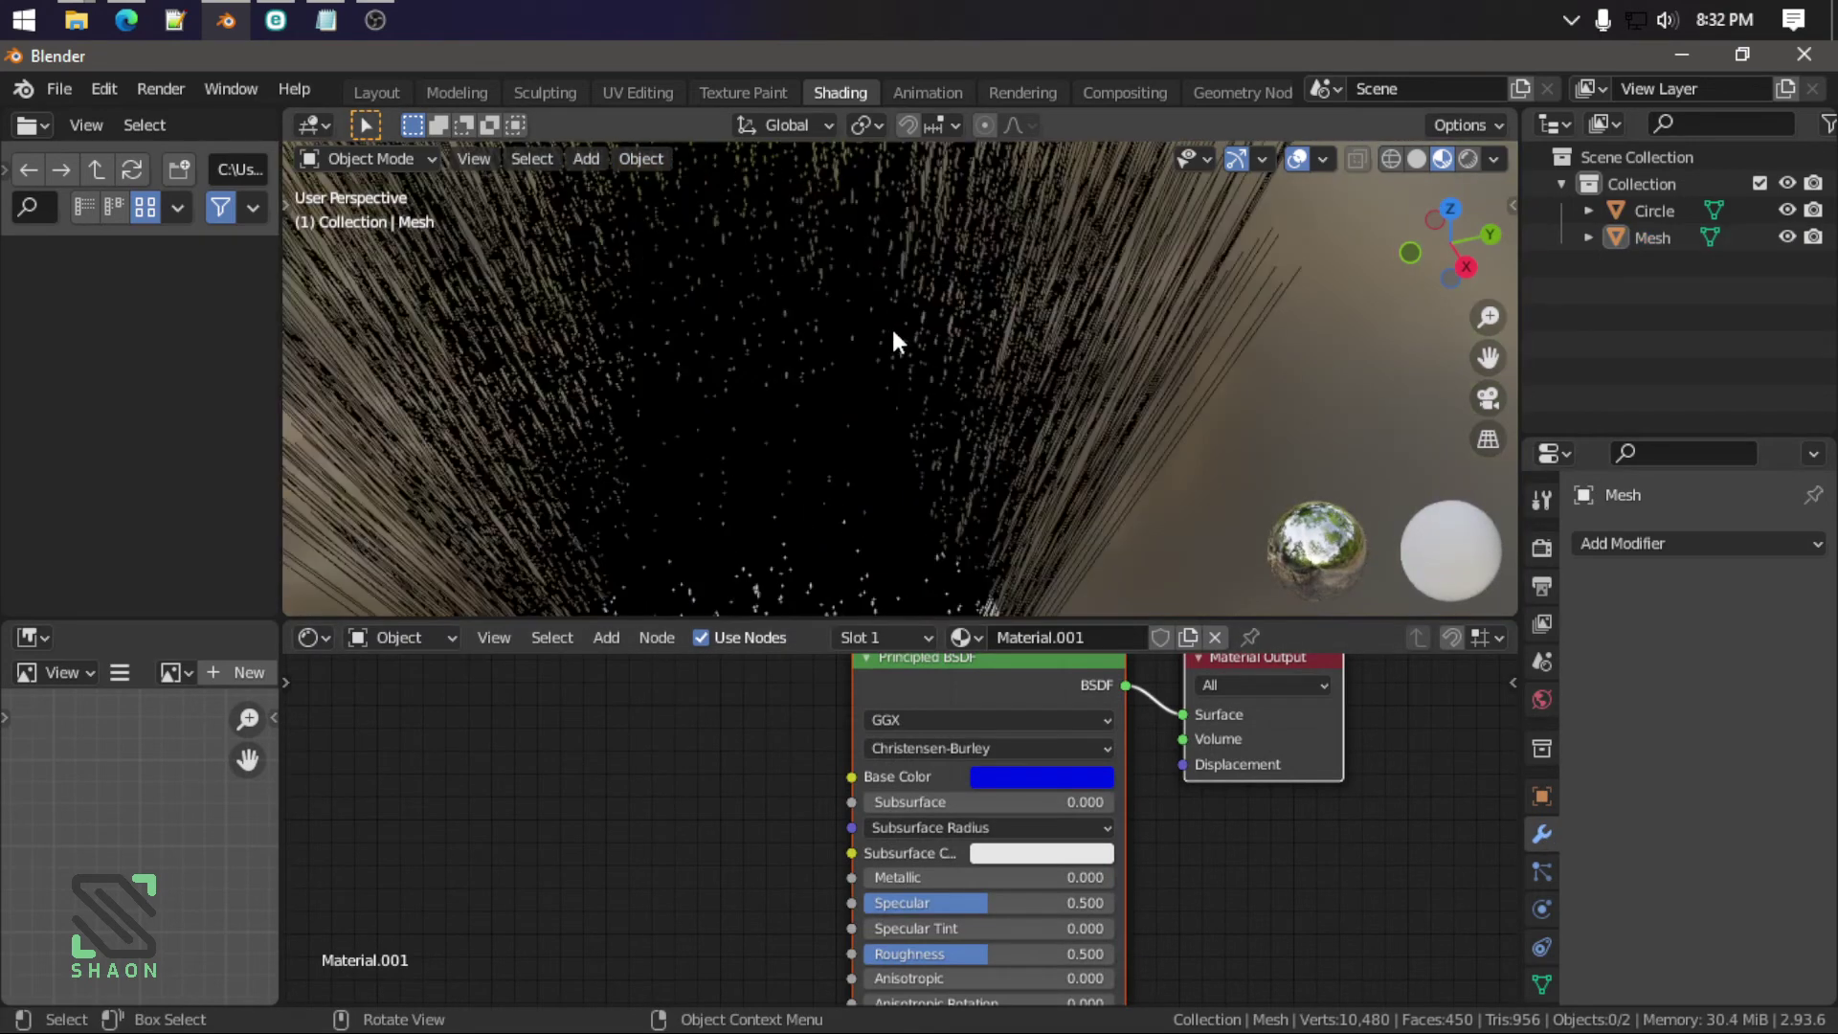
mouse_move(892, 325)
middle_mouse_down()
mouse_move(1168, 400)
mouse_move(866, 356)
middle_mouse_up()
Step: Change the hair's base colour to yellow and preview the brush in Rendered shading
left_click(1019, 777)
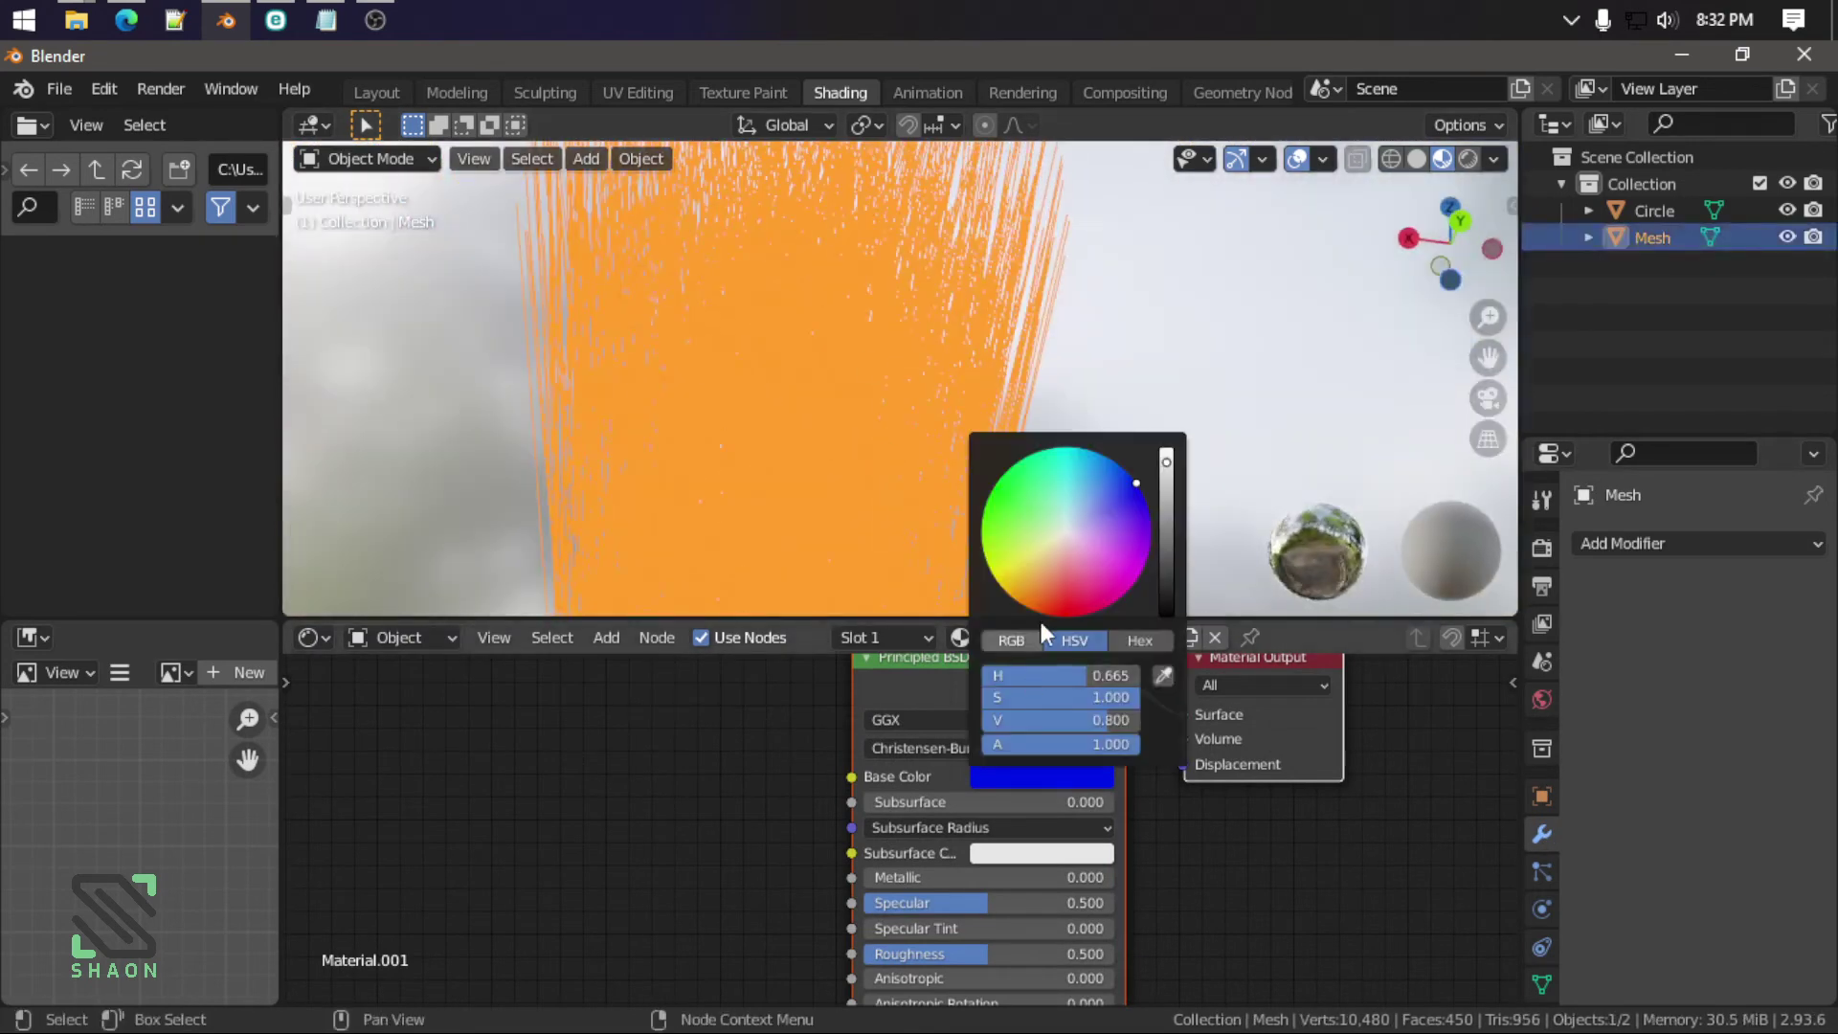
left_click(1002, 564)
left_click(1020, 441)
scroll(1021, 441, "down", 3)
scroll(1128, 519, "up", 3)
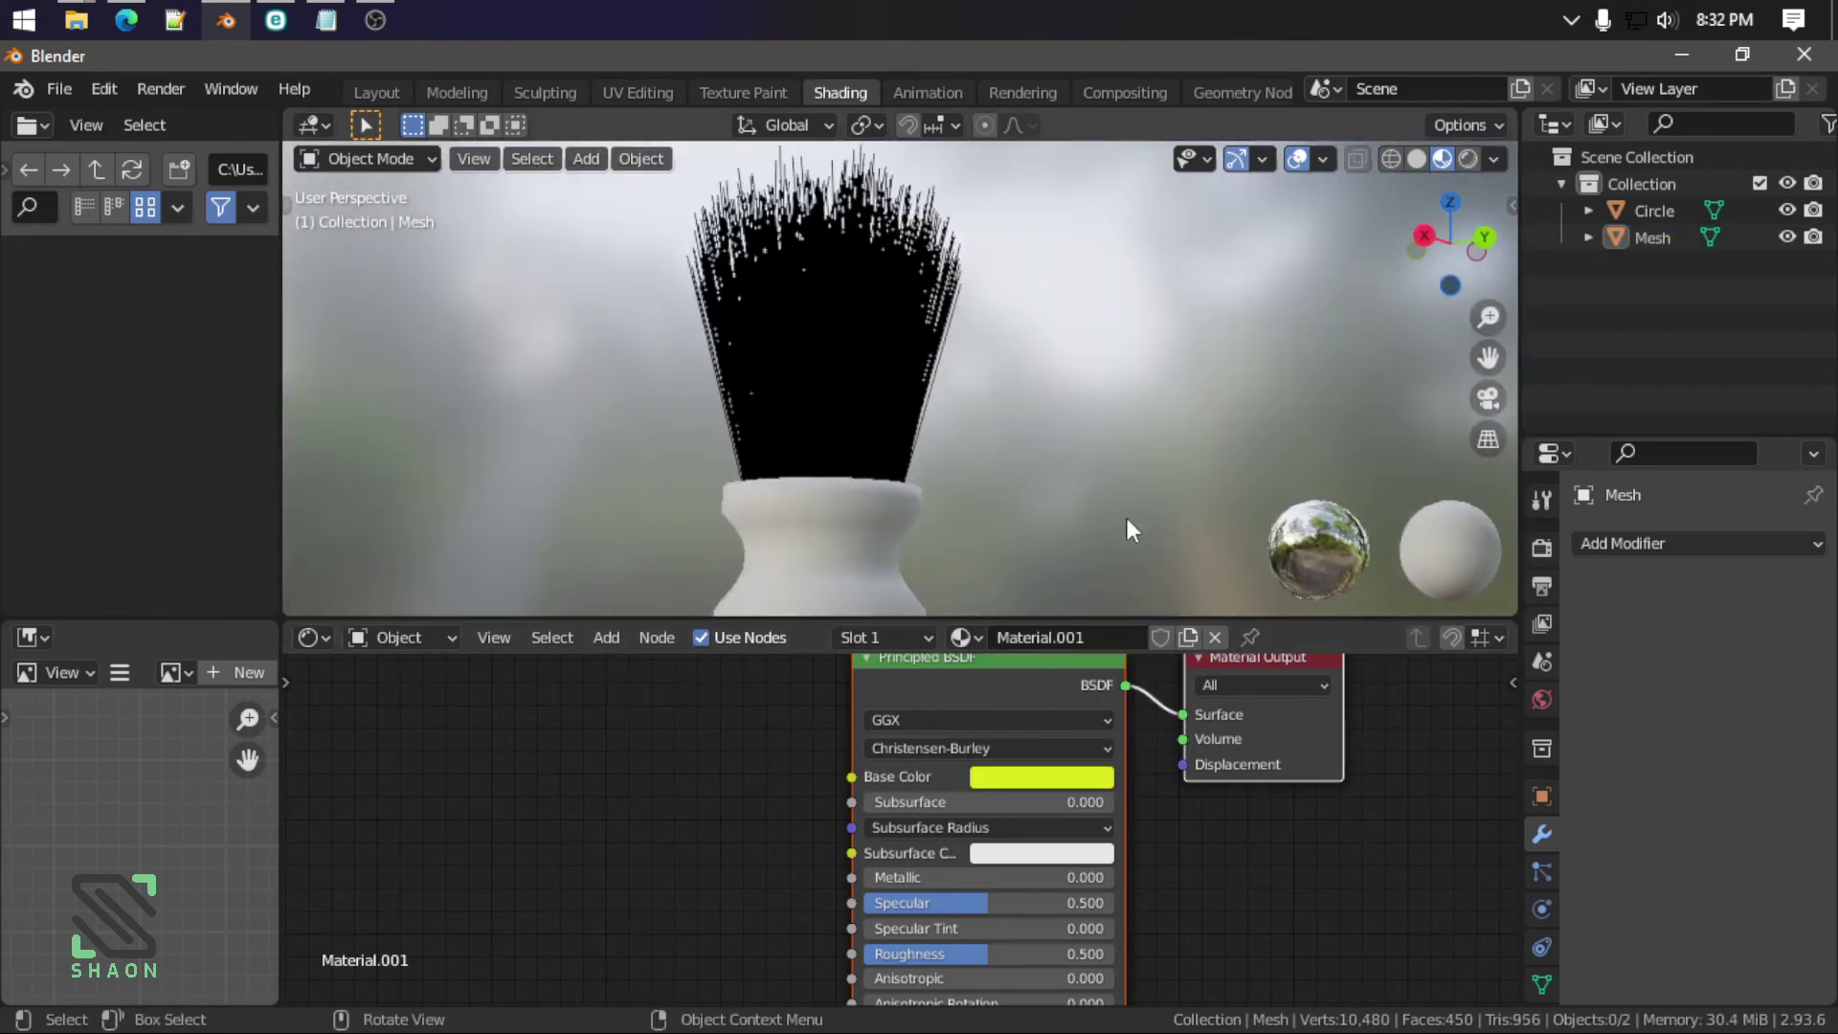
scroll(1025, 383, "down", 3)
left_click(1468, 159)
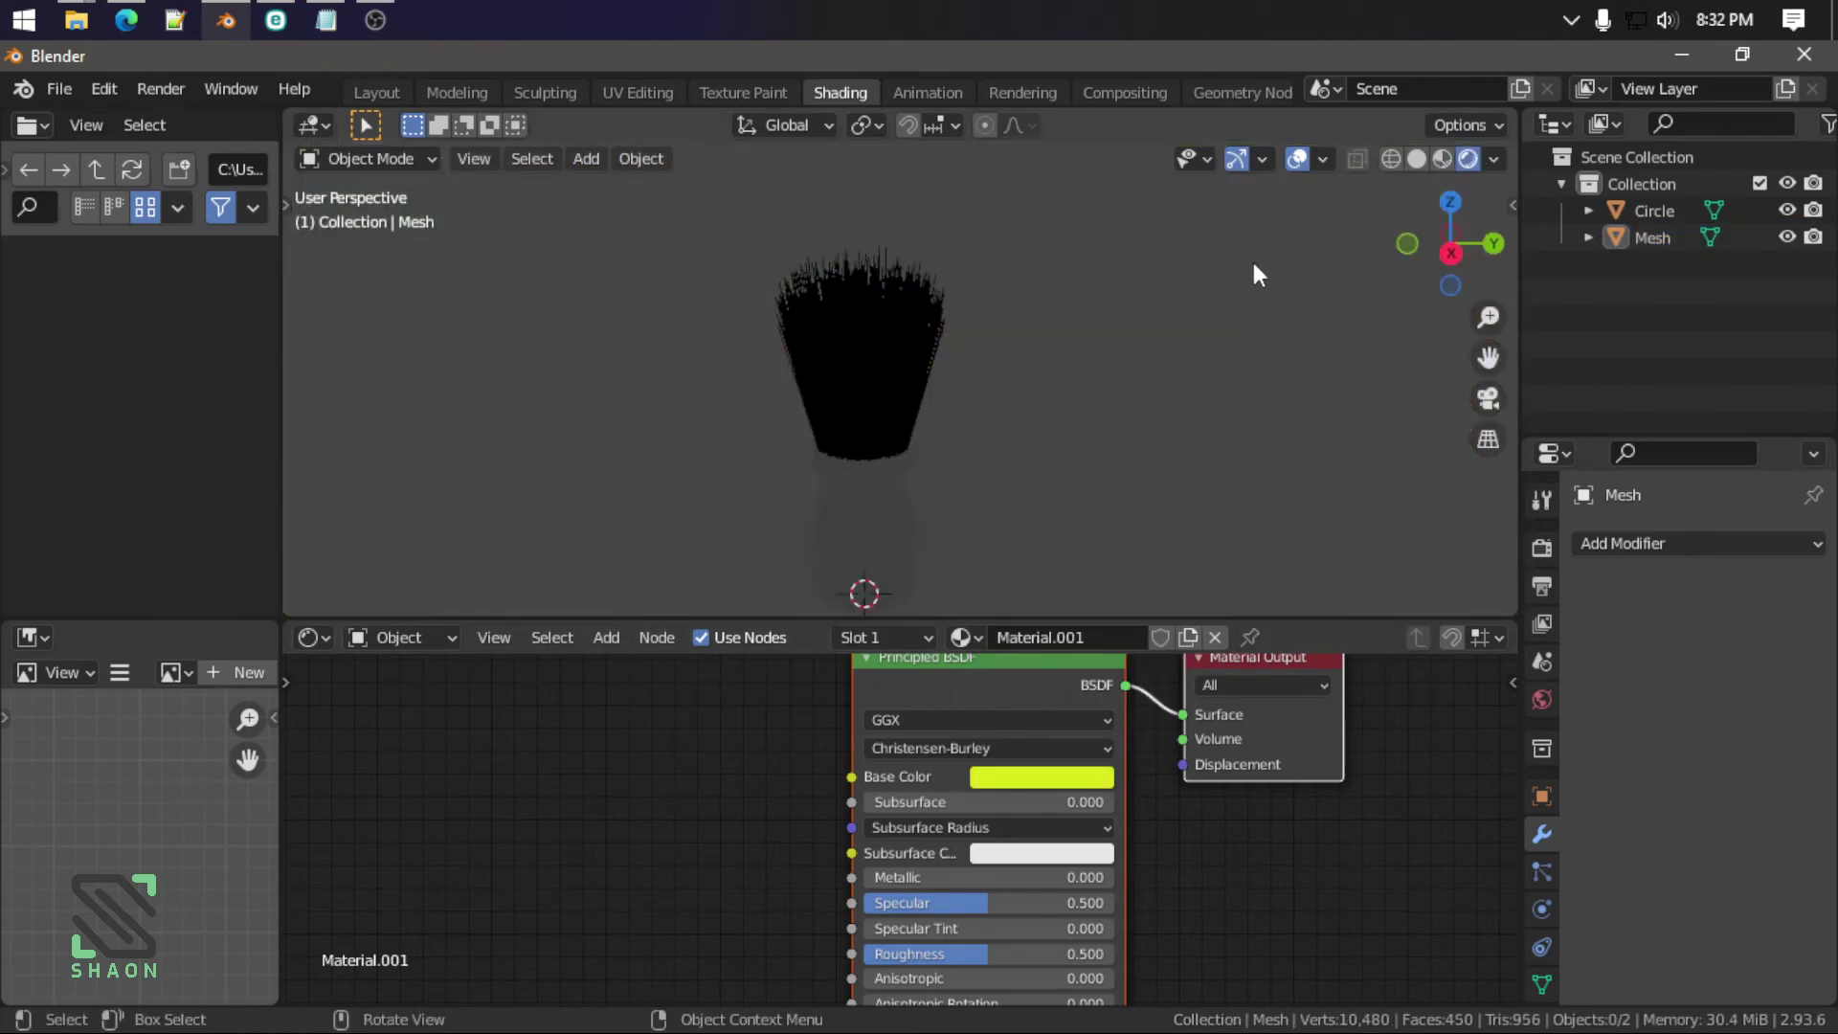
key("shift+a")
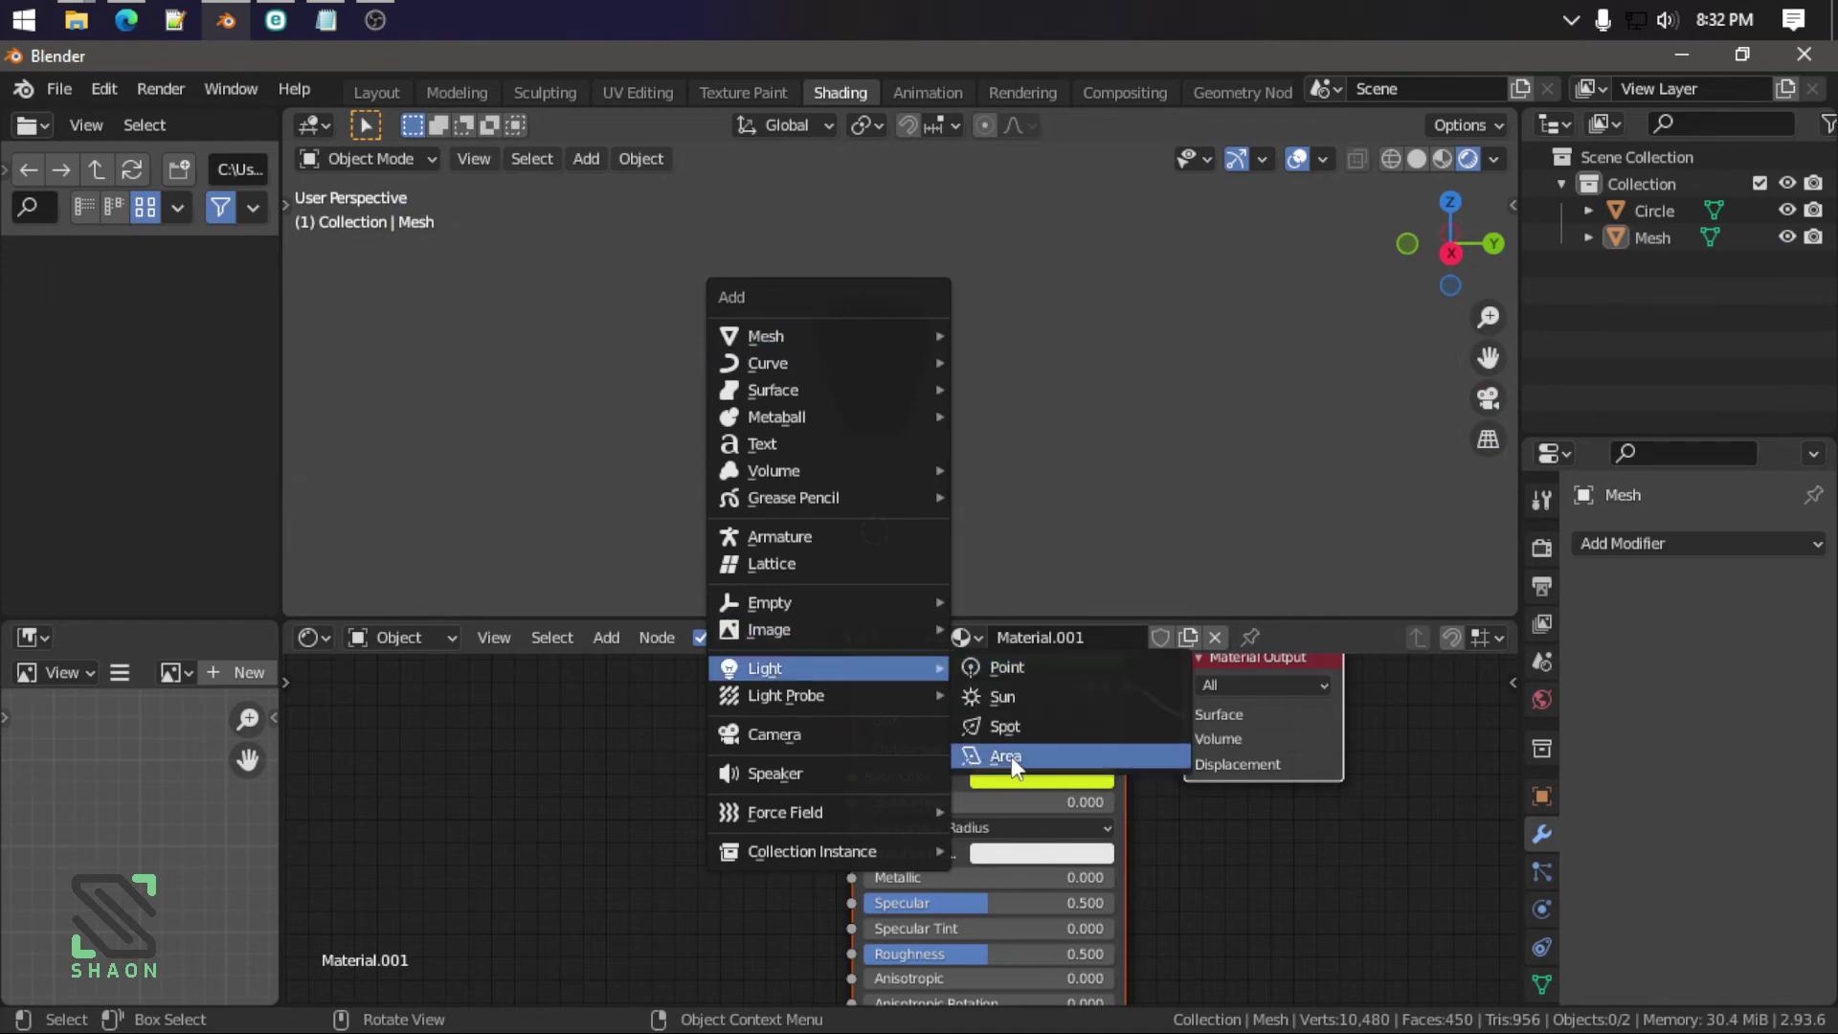
Step: Add an area light, raise it along Z above the brush and scale it up
left_click(1011, 757)
key("g")
key("z")
left_click(989, 214)
key("s")
left_click(1479, 580)
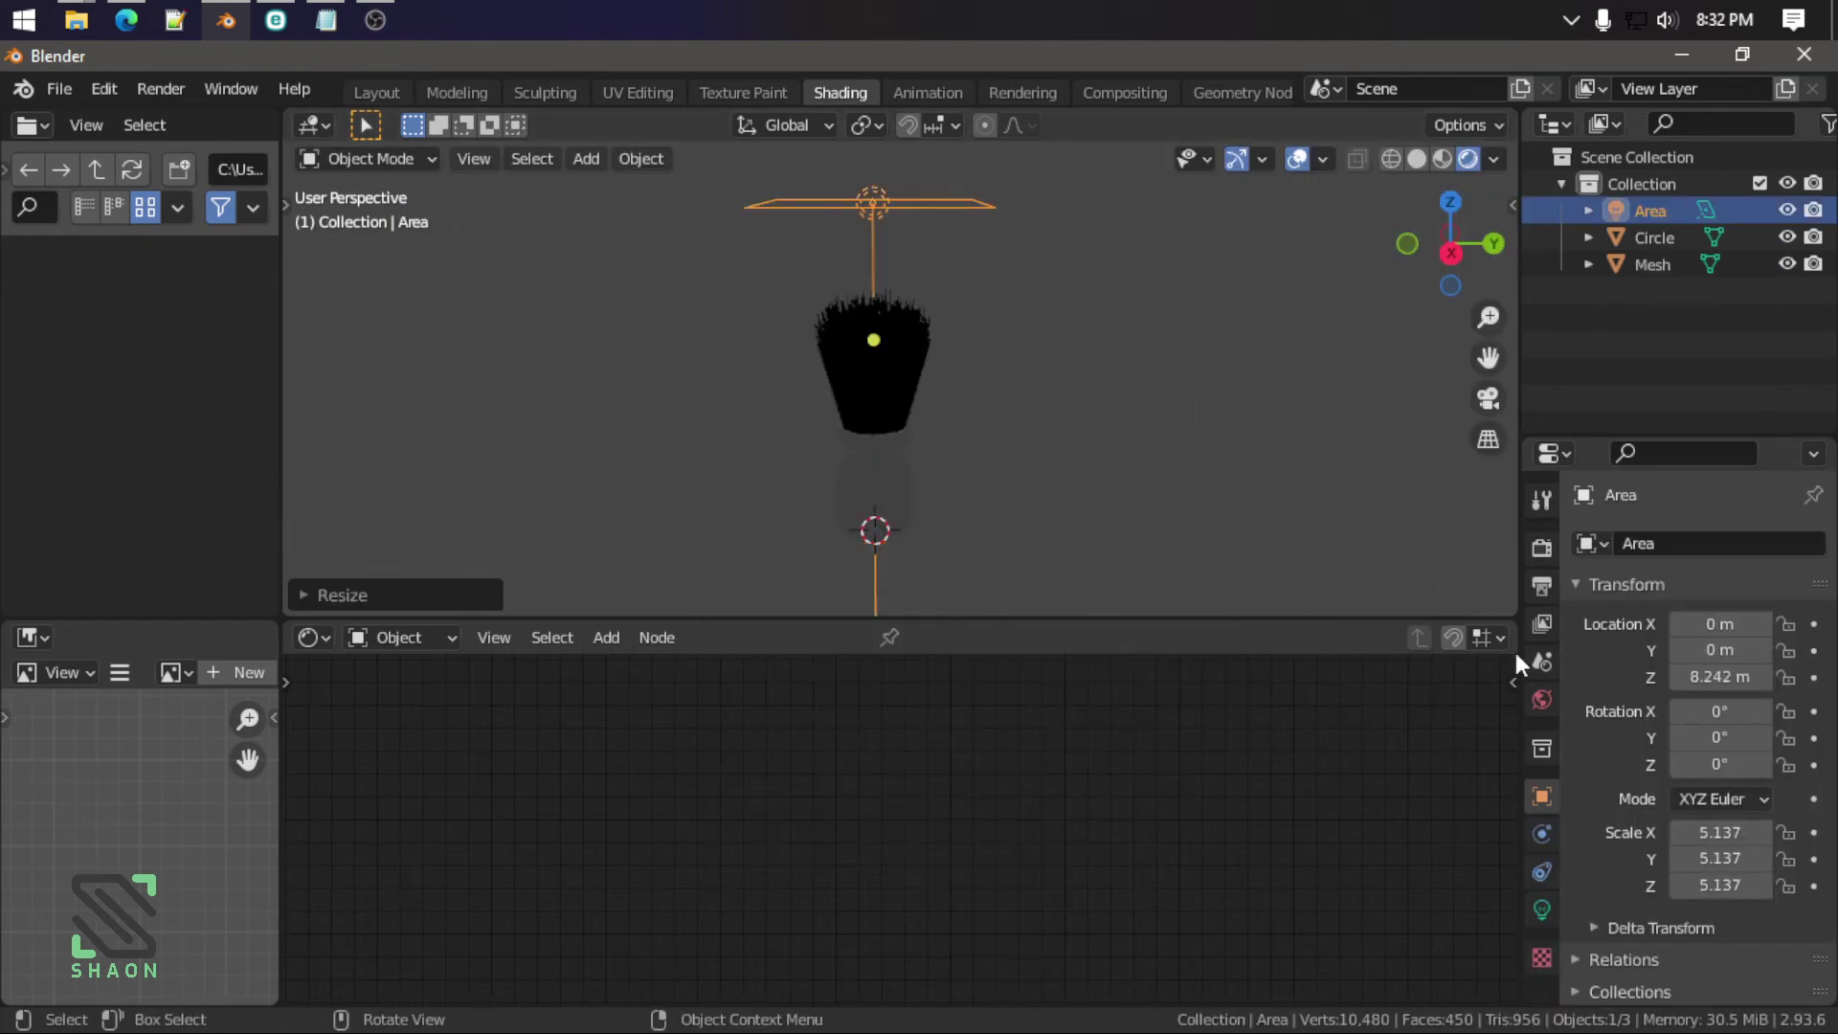
Step: Set the area light's power to 2000 W
left_click(1541, 833)
left_click(1542, 871)
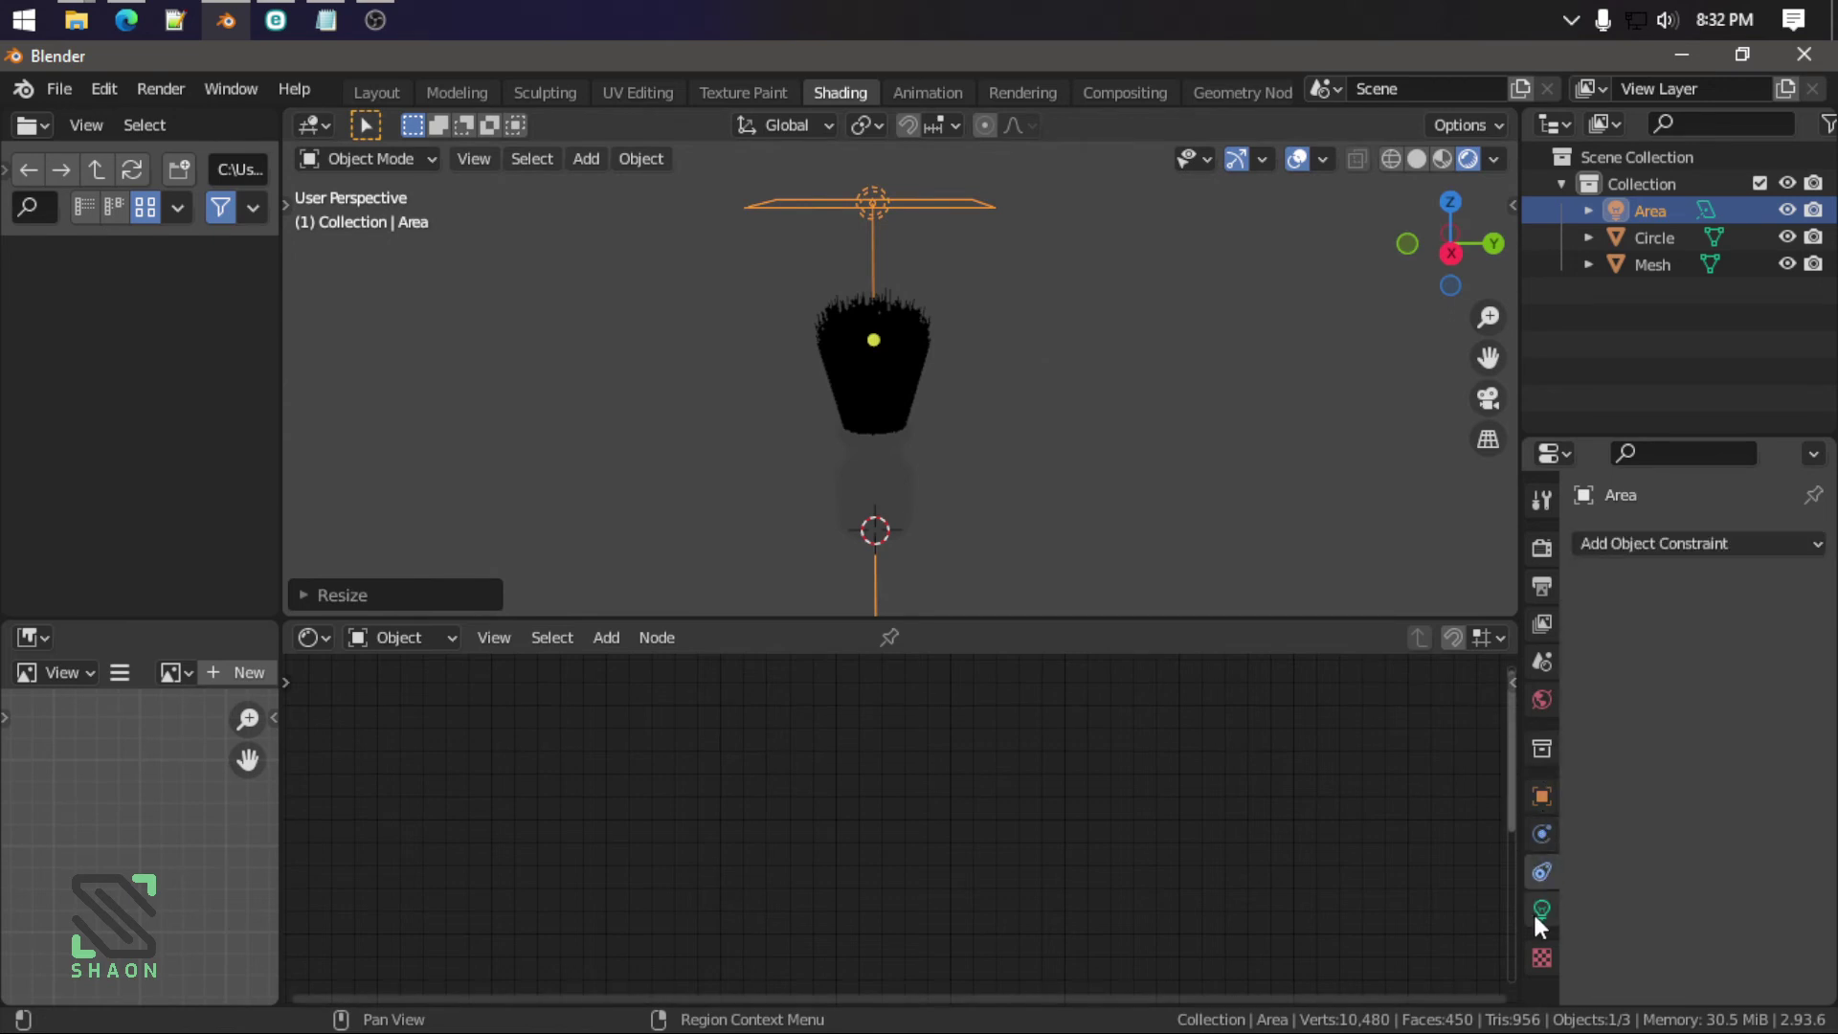
left_click(1541, 909)
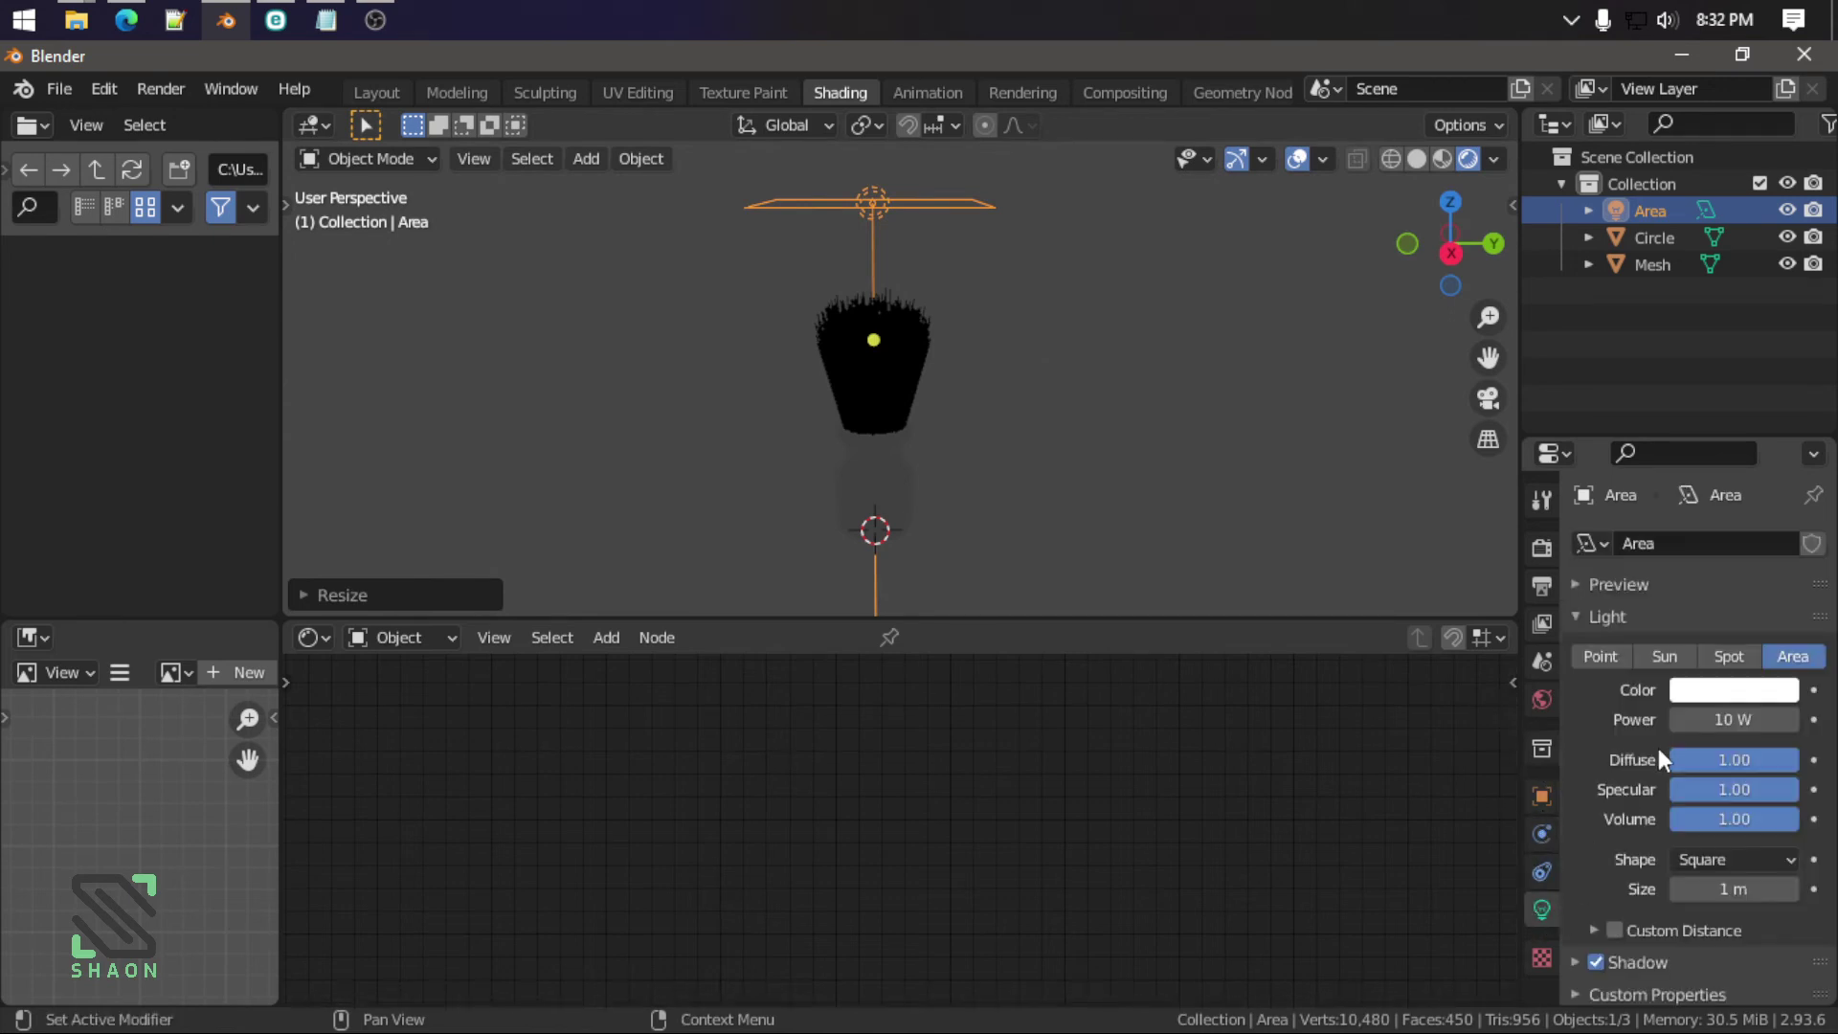
left_click(1724, 718)
key("Return")
Step: Select the hair mesh and switch to the front view
scroll(811, 597, "up", 1)
scroll(969, 406, "up", 4)
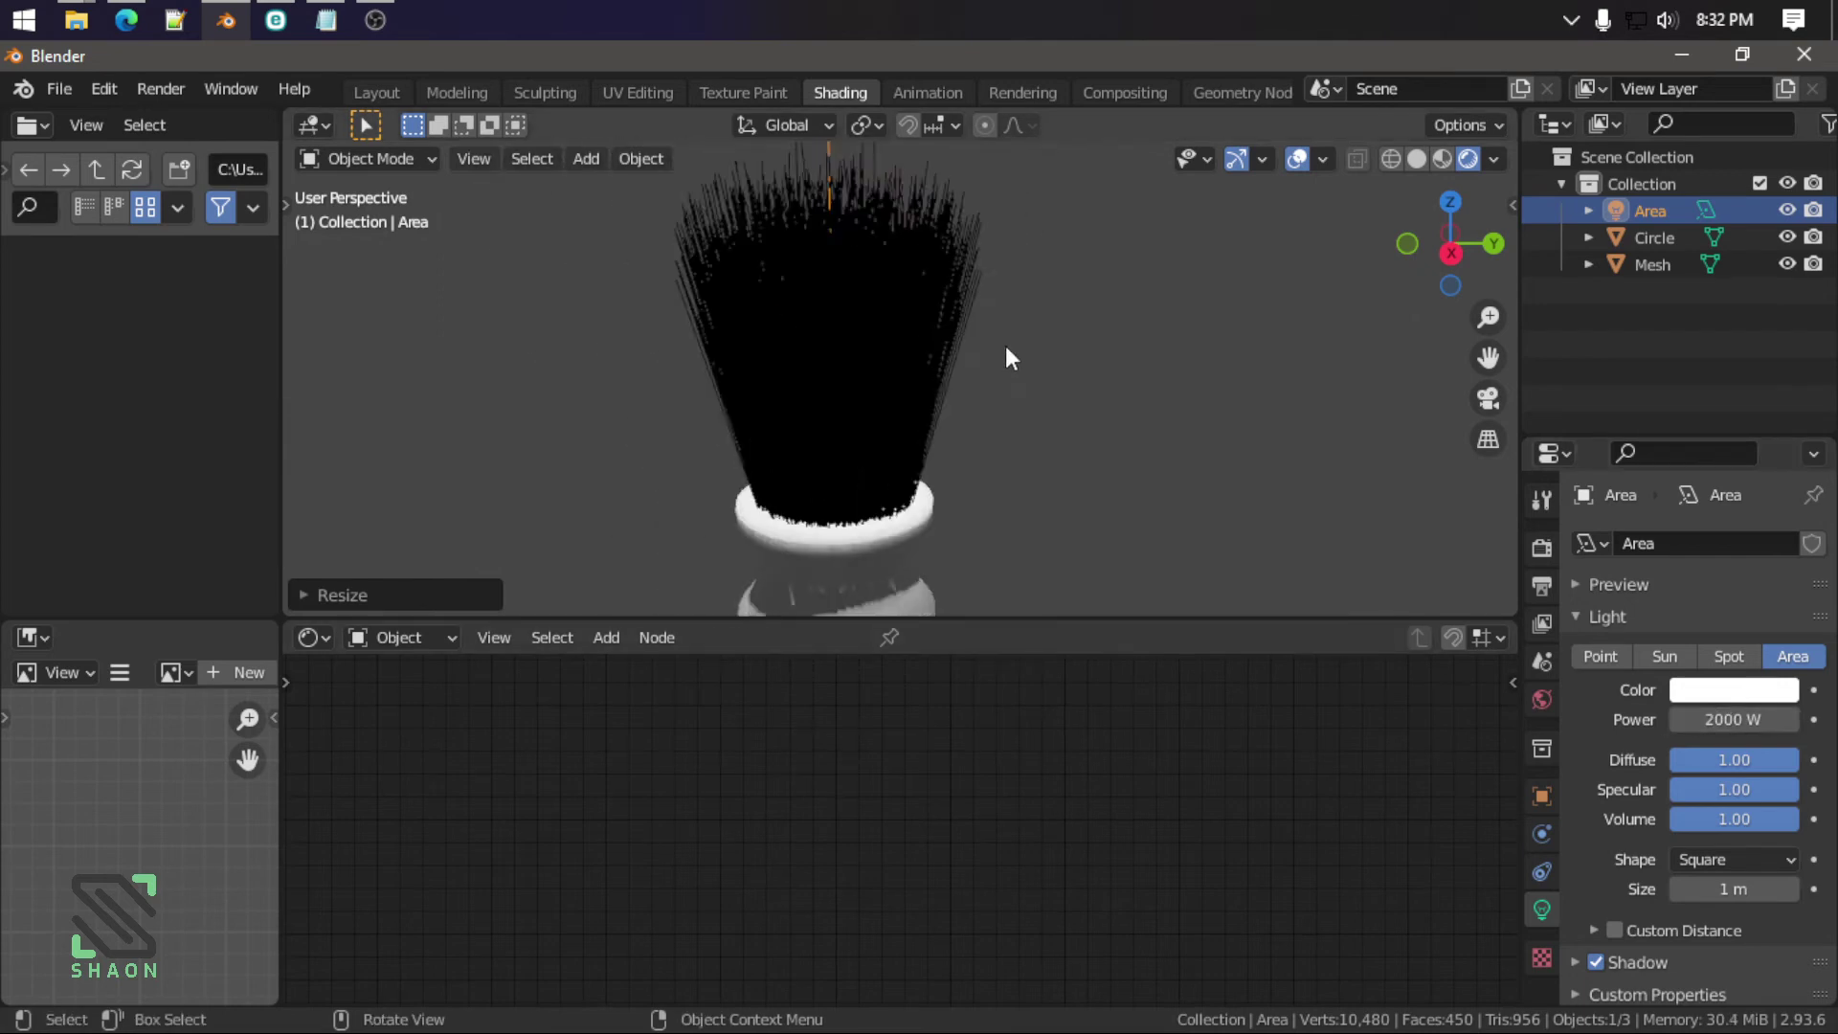
scroll(1005, 347, "up", 2)
left_click(956, 326)
scroll(992, 353, "down", 2)
mouse_move(992, 354)
middle_mouse_down()
mouse_move(647, 339)
mouse_move(1021, 295)
middle_mouse_up()
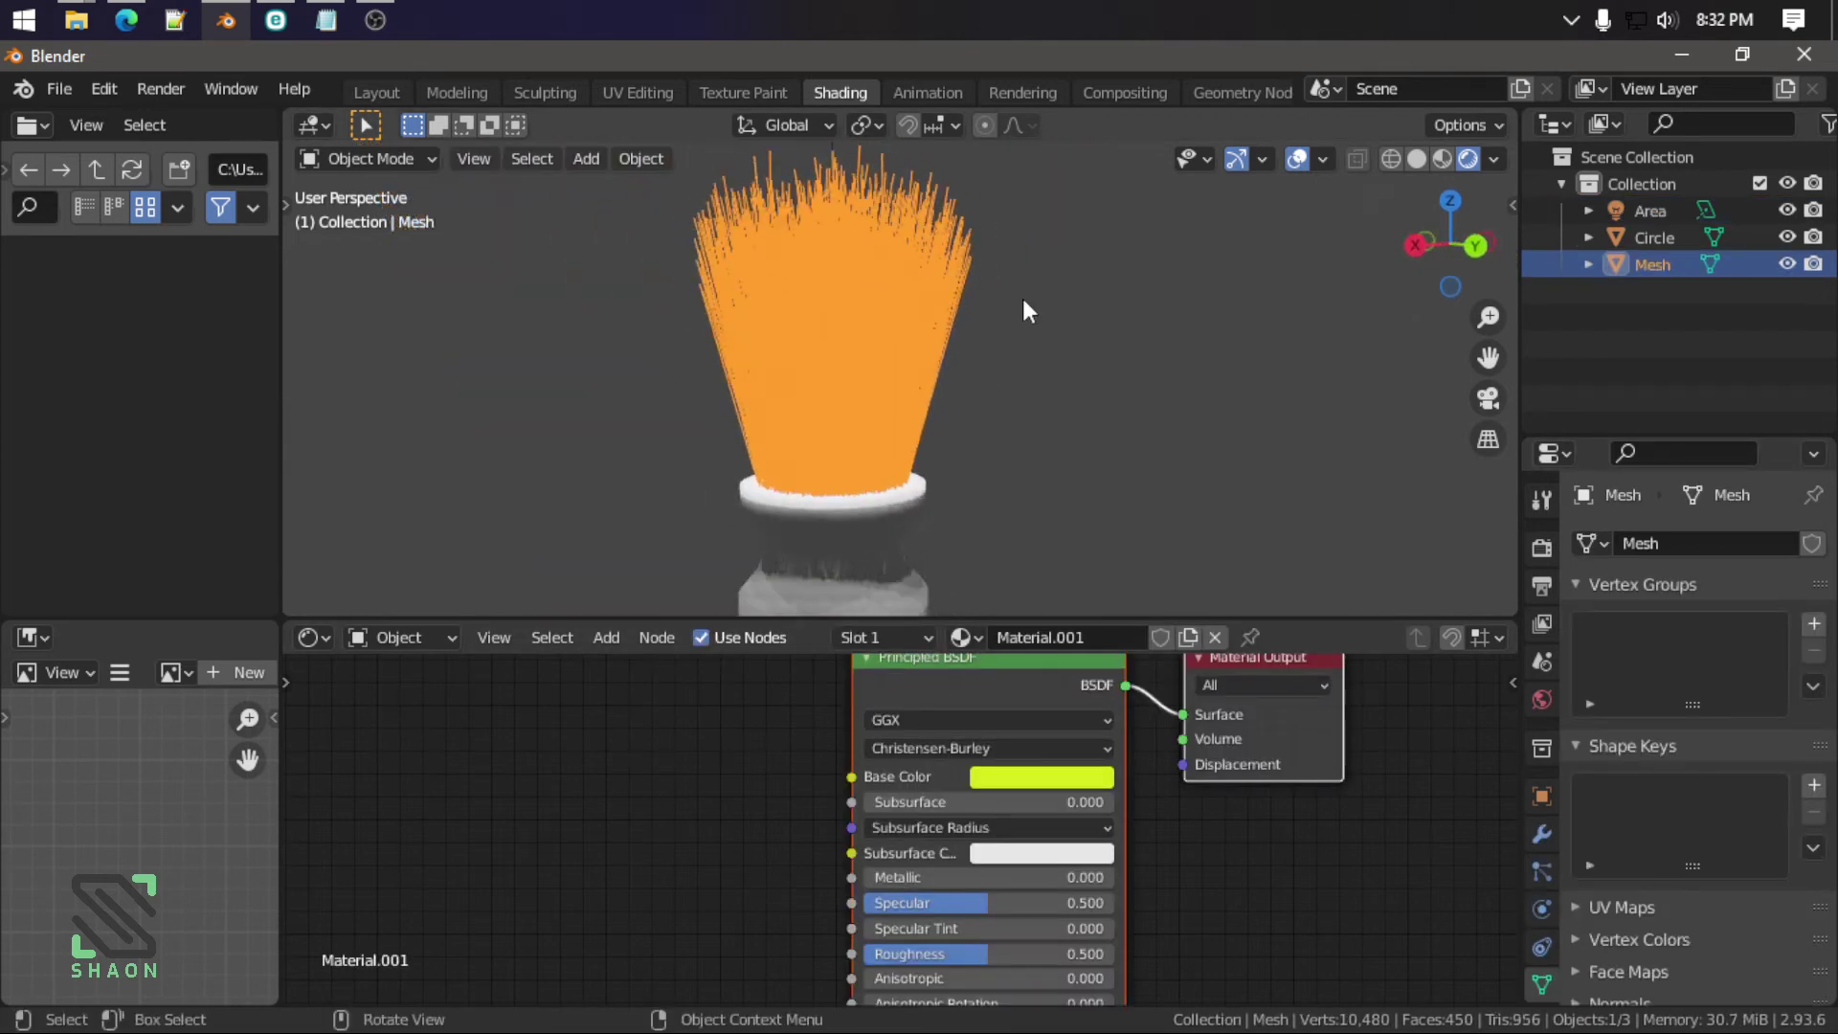
key("KP_1")
scroll(1023, 316, "down", 4)
Step: Move the hair mesh to the right along the X axis
key("g")
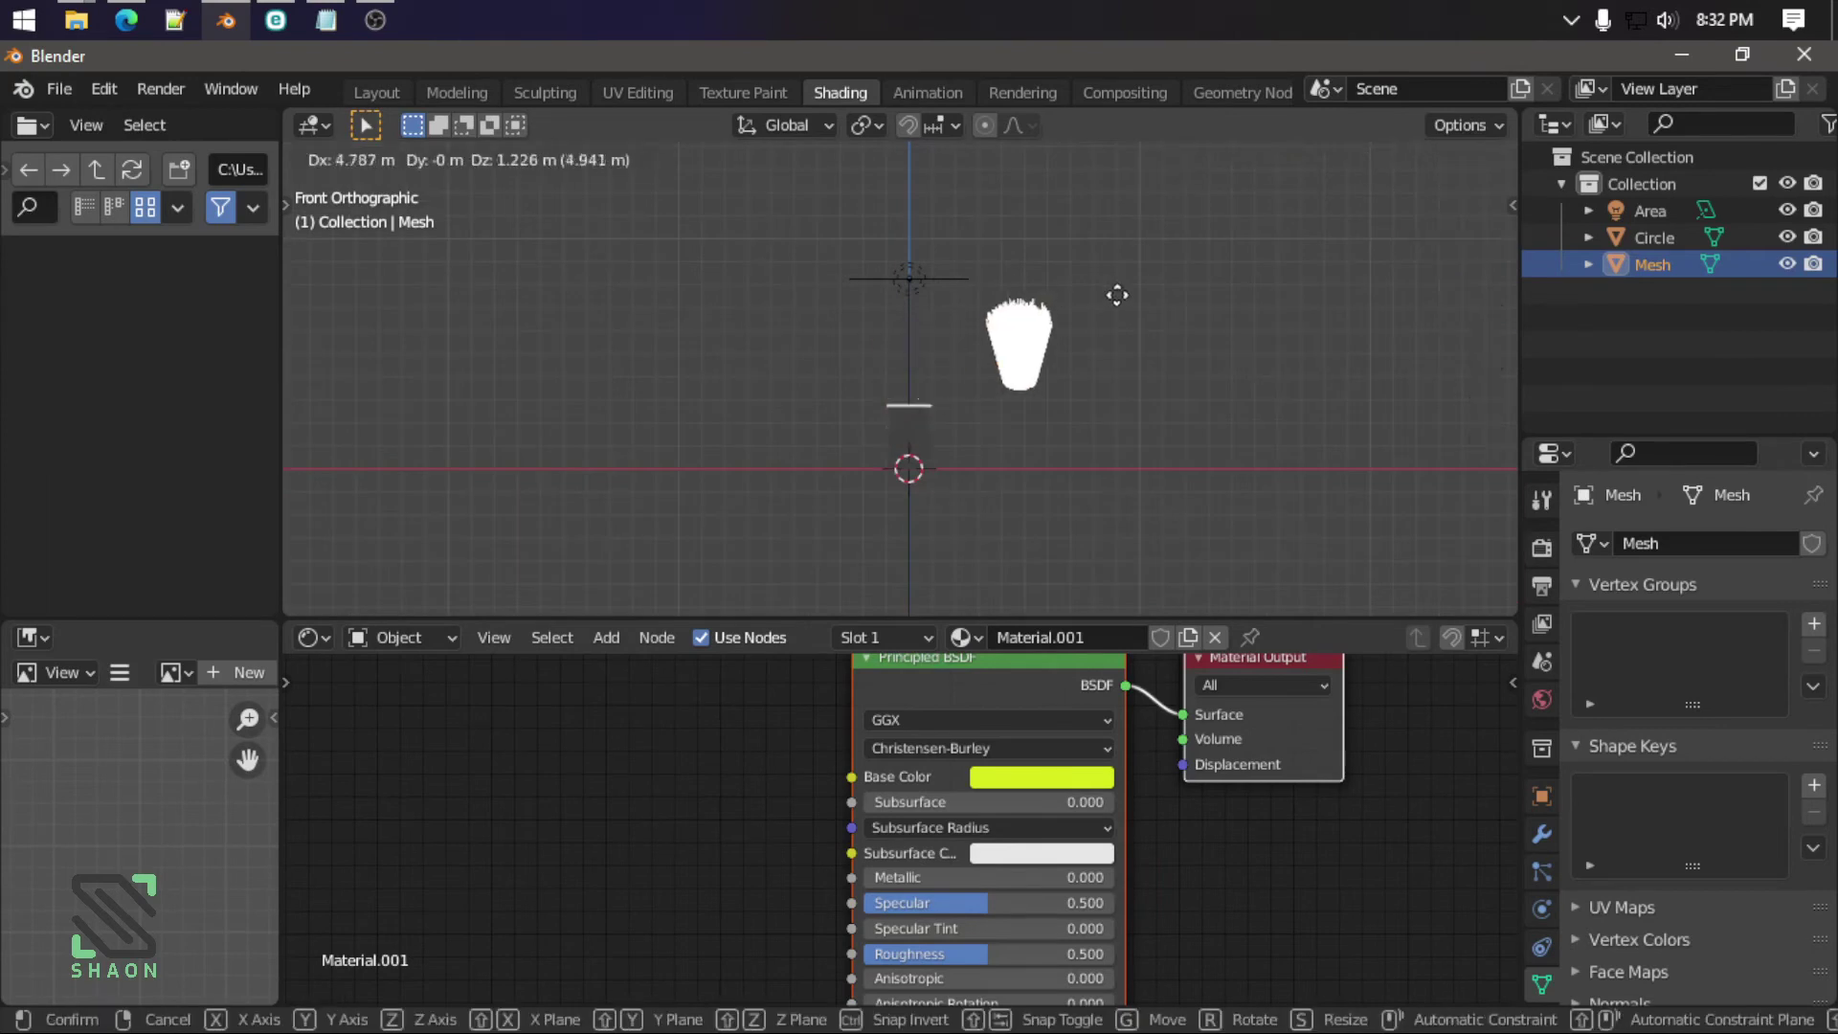
key("Escape")
key("g")
key("x")
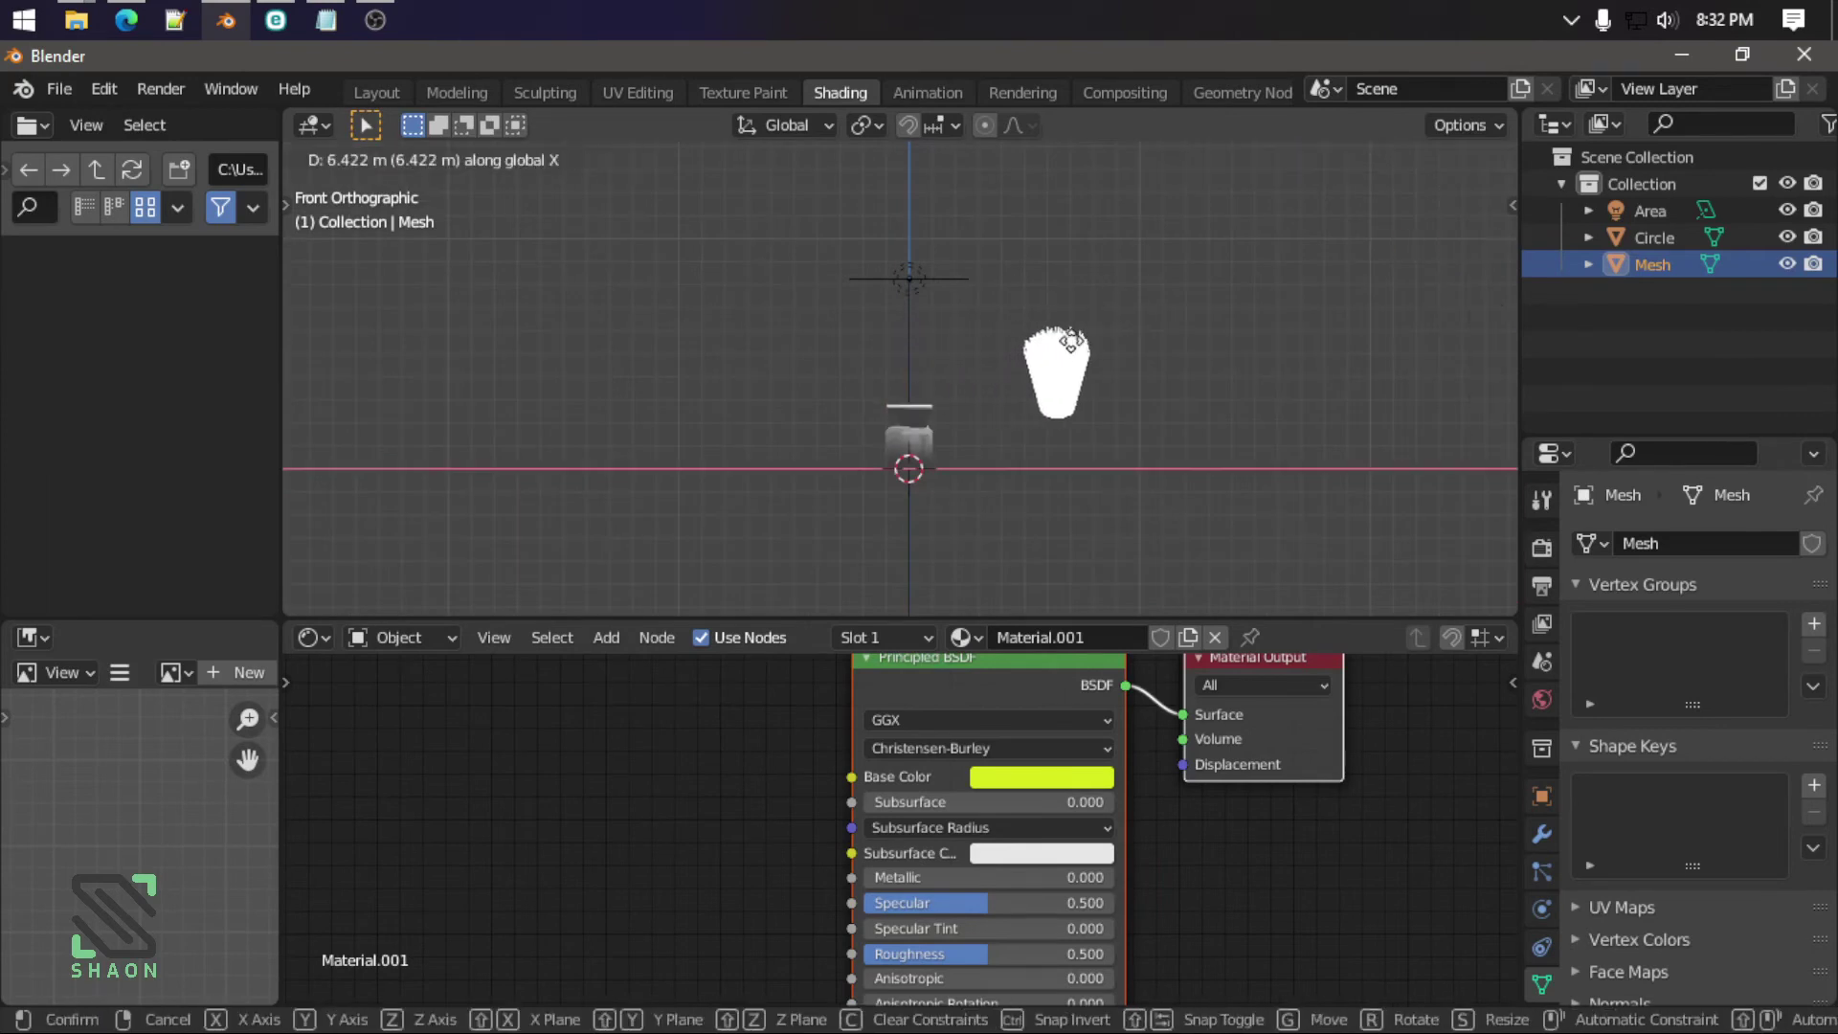
left_click(1072, 336)
mouse_move(1072, 335)
middle_mouse_down()
mouse_move(1186, 502)
mouse_move(1135, 381)
mouse_move(826, 521)
middle_mouse_up()
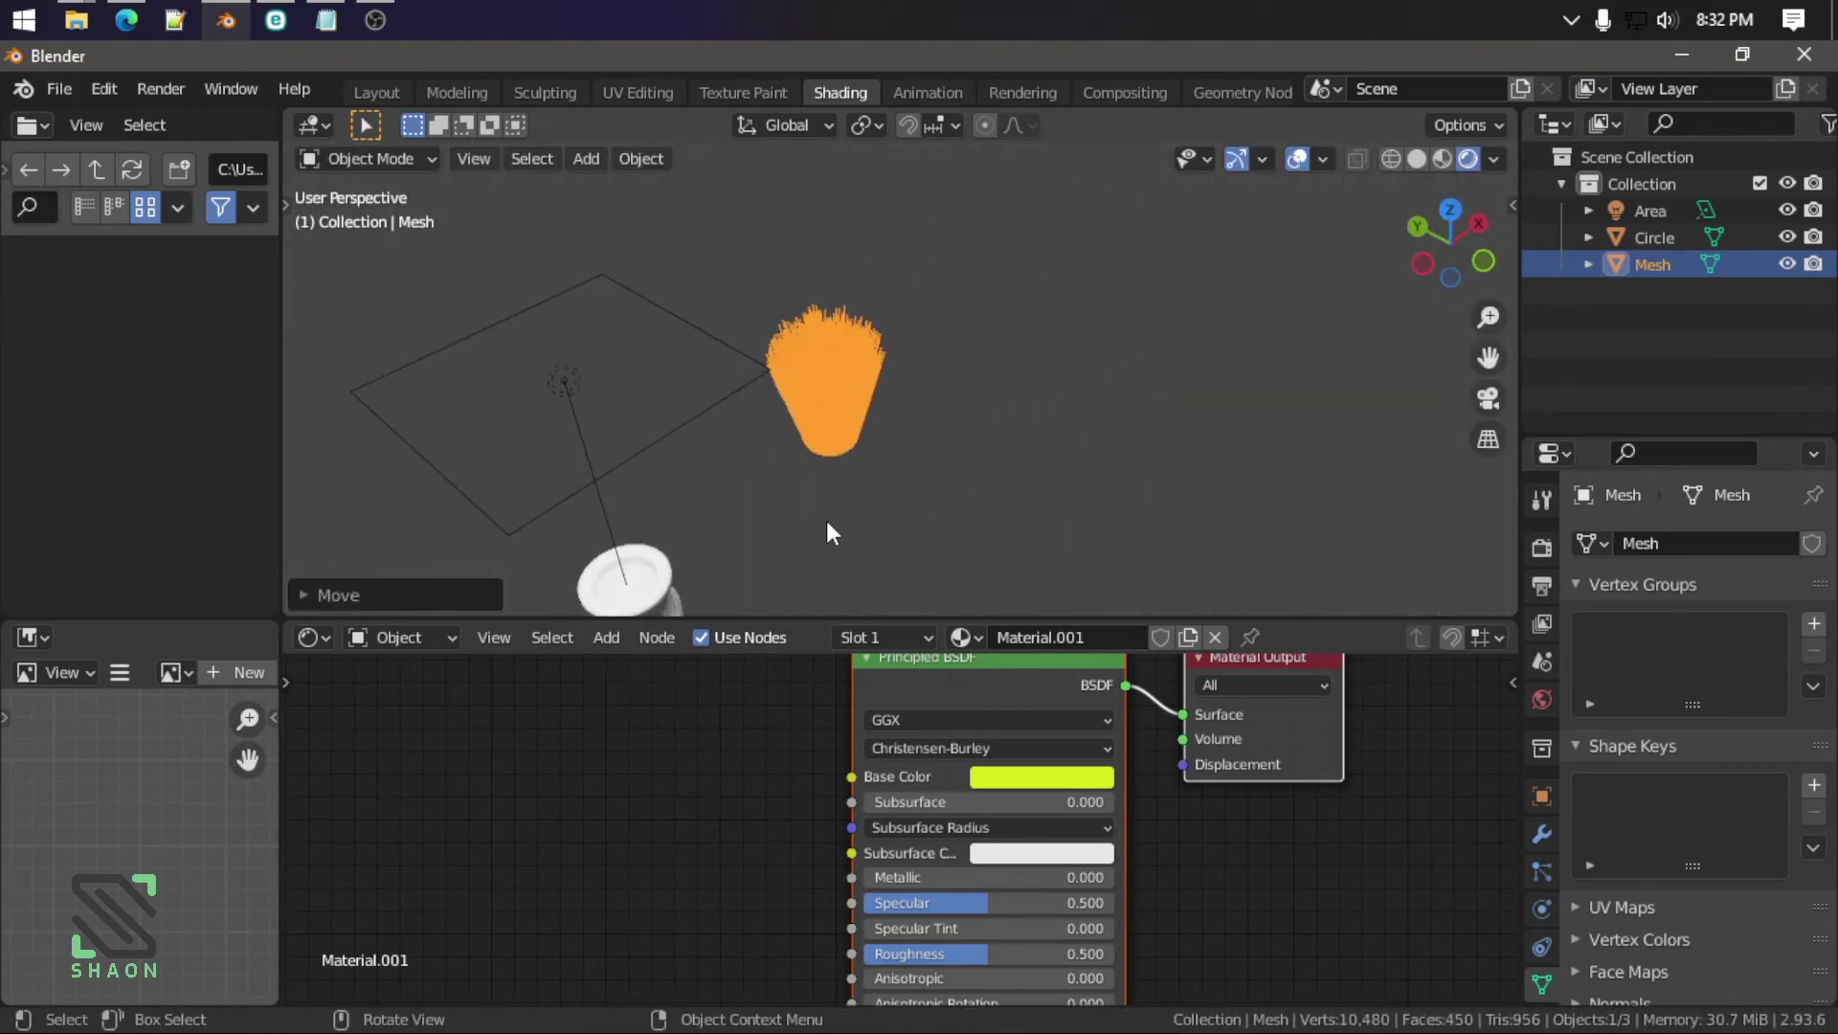
Step: Isolate the hair mesh in local view with X-ray see-through enabled
key("KP_Divide")
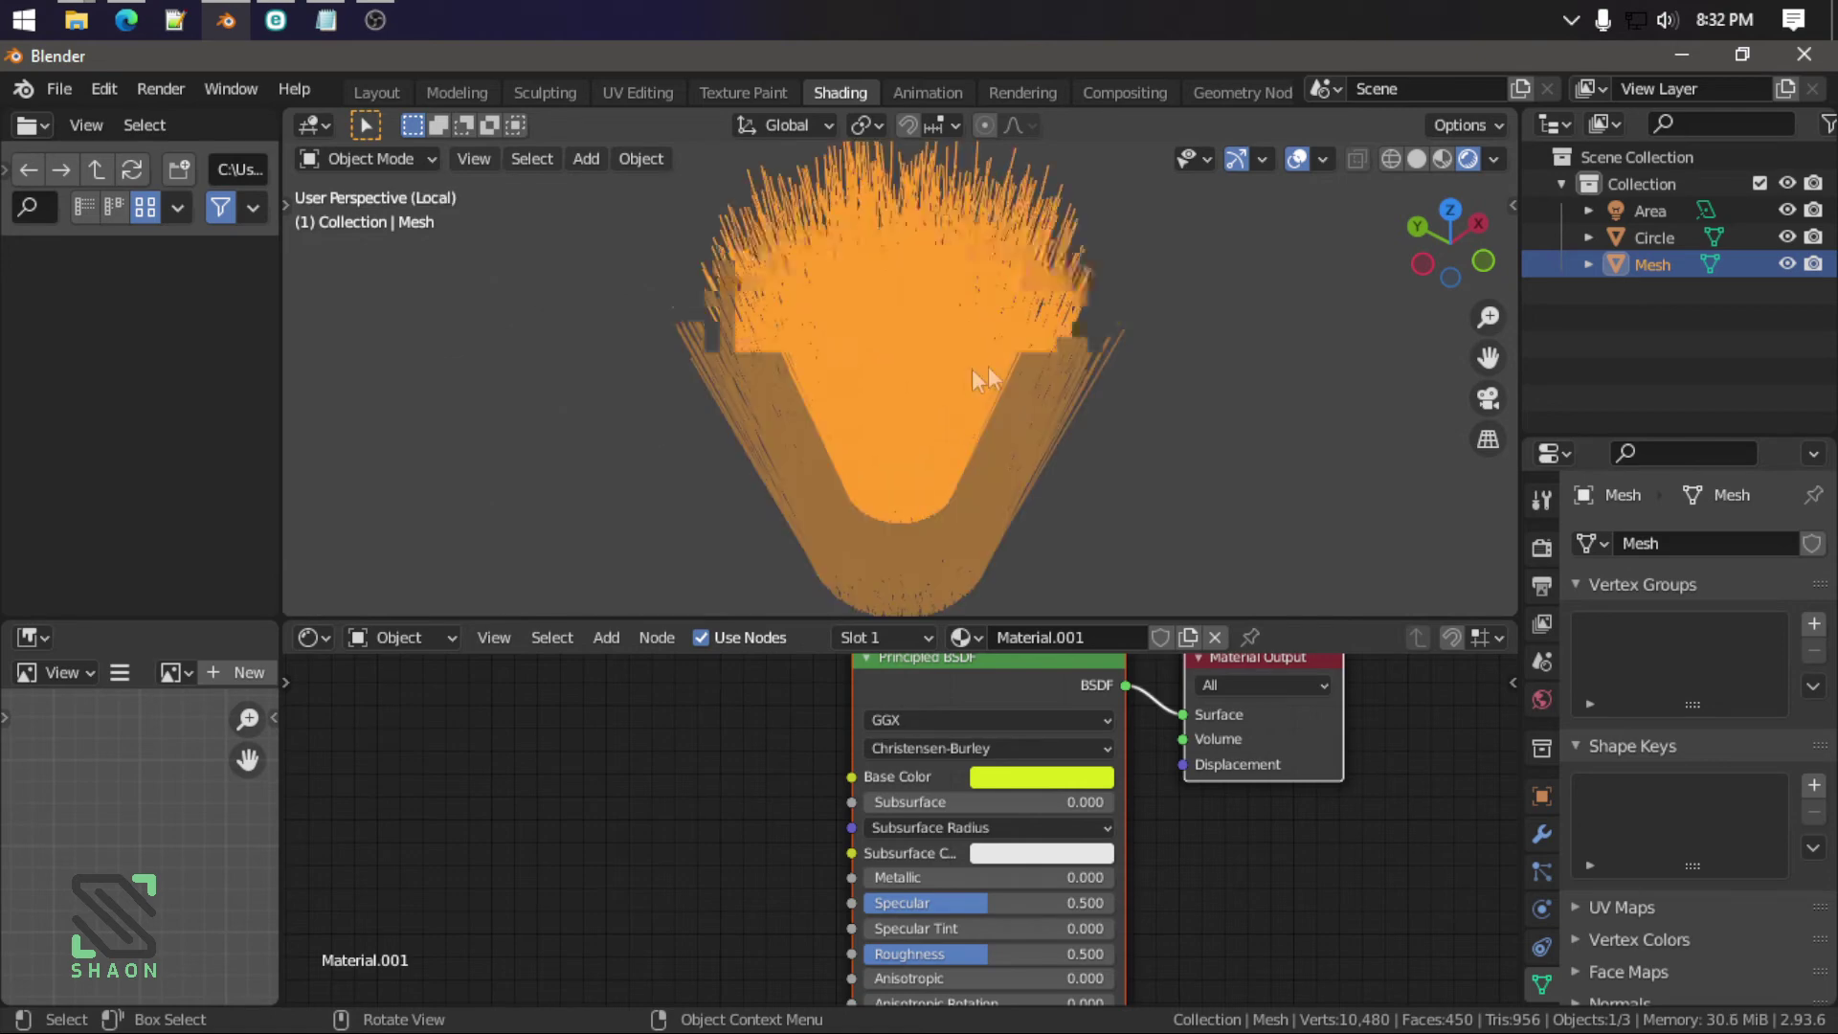
key("alt+z")
mouse_move(1124, 356)
middle_mouse_down()
mouse_move(1163, 352)
mouse_move(737, 233)
middle_mouse_up()
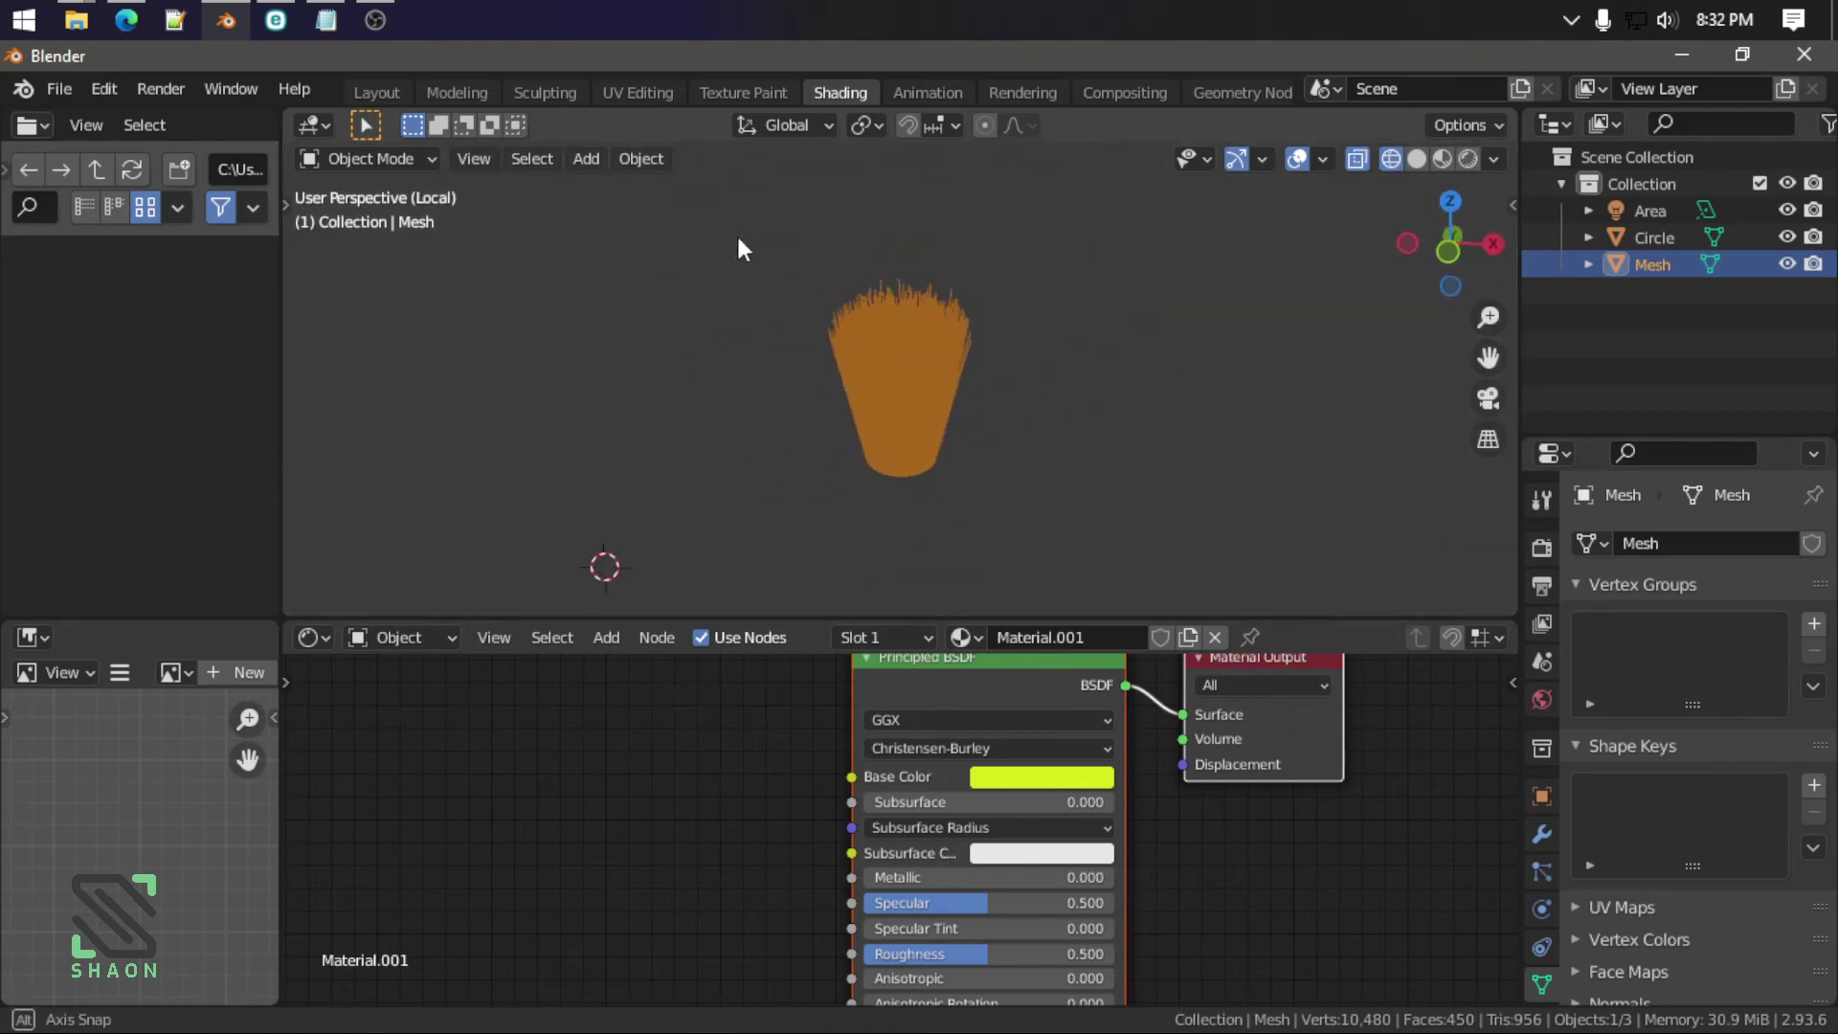
scroll(902, 353, "up", 3)
scroll(914, 350, "up", 3)
scroll(931, 351, "down", 5)
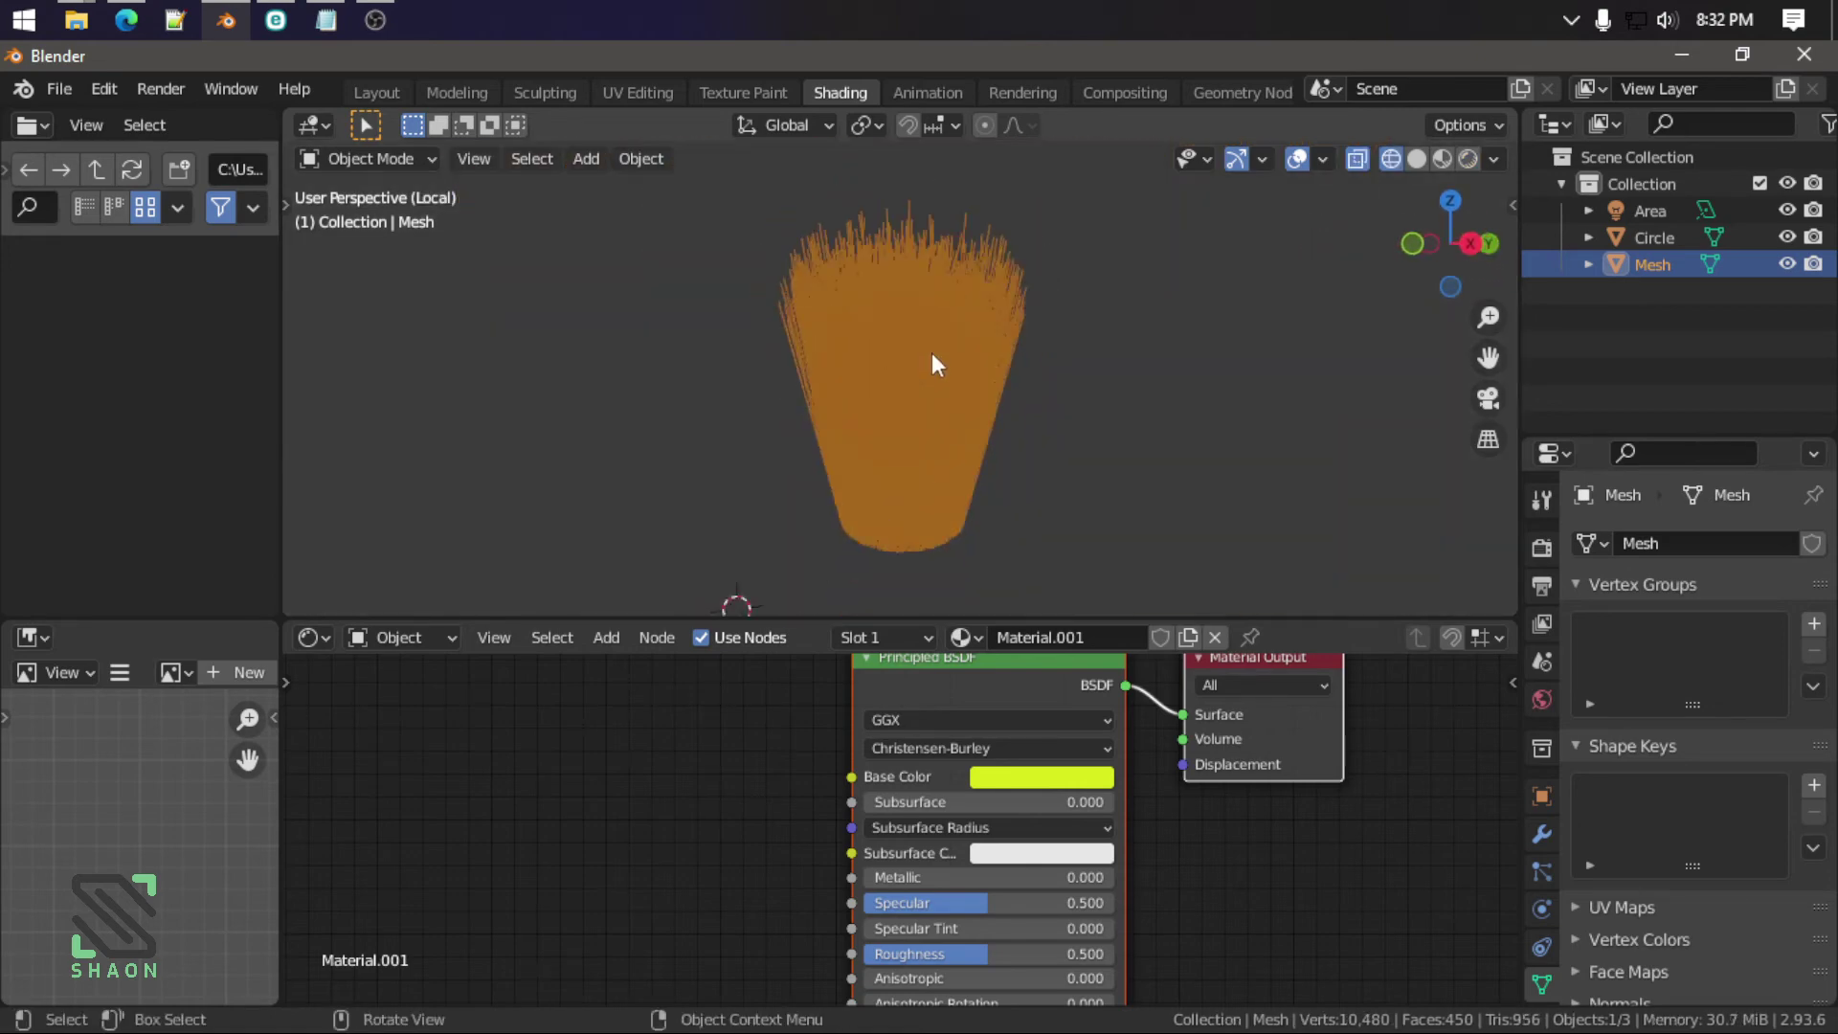
scroll(937, 364, "down", 3)
Step: Revert the hair's sideways move and remove the added area light
key("z")
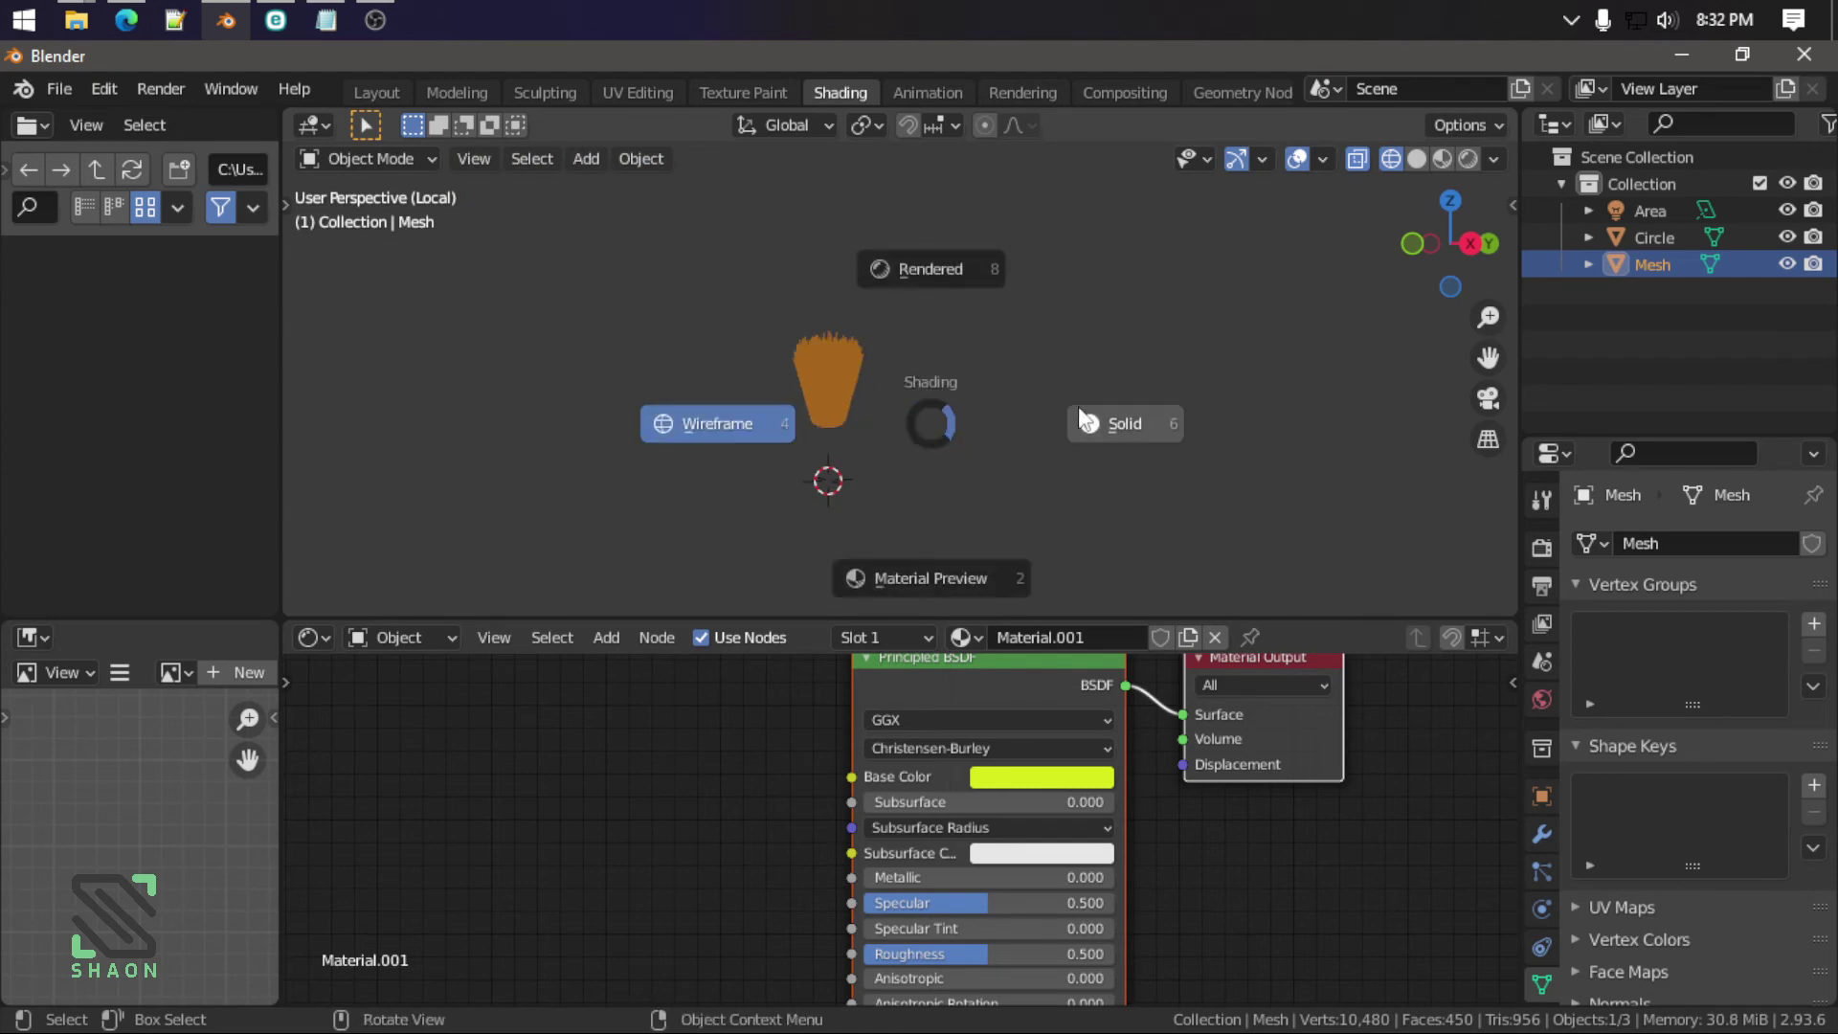
left_click(1102, 422)
key("ctrl+z")
Step: Undo twice to revert the yellow hair colour and restore the Sphere
key("ctrl+z")
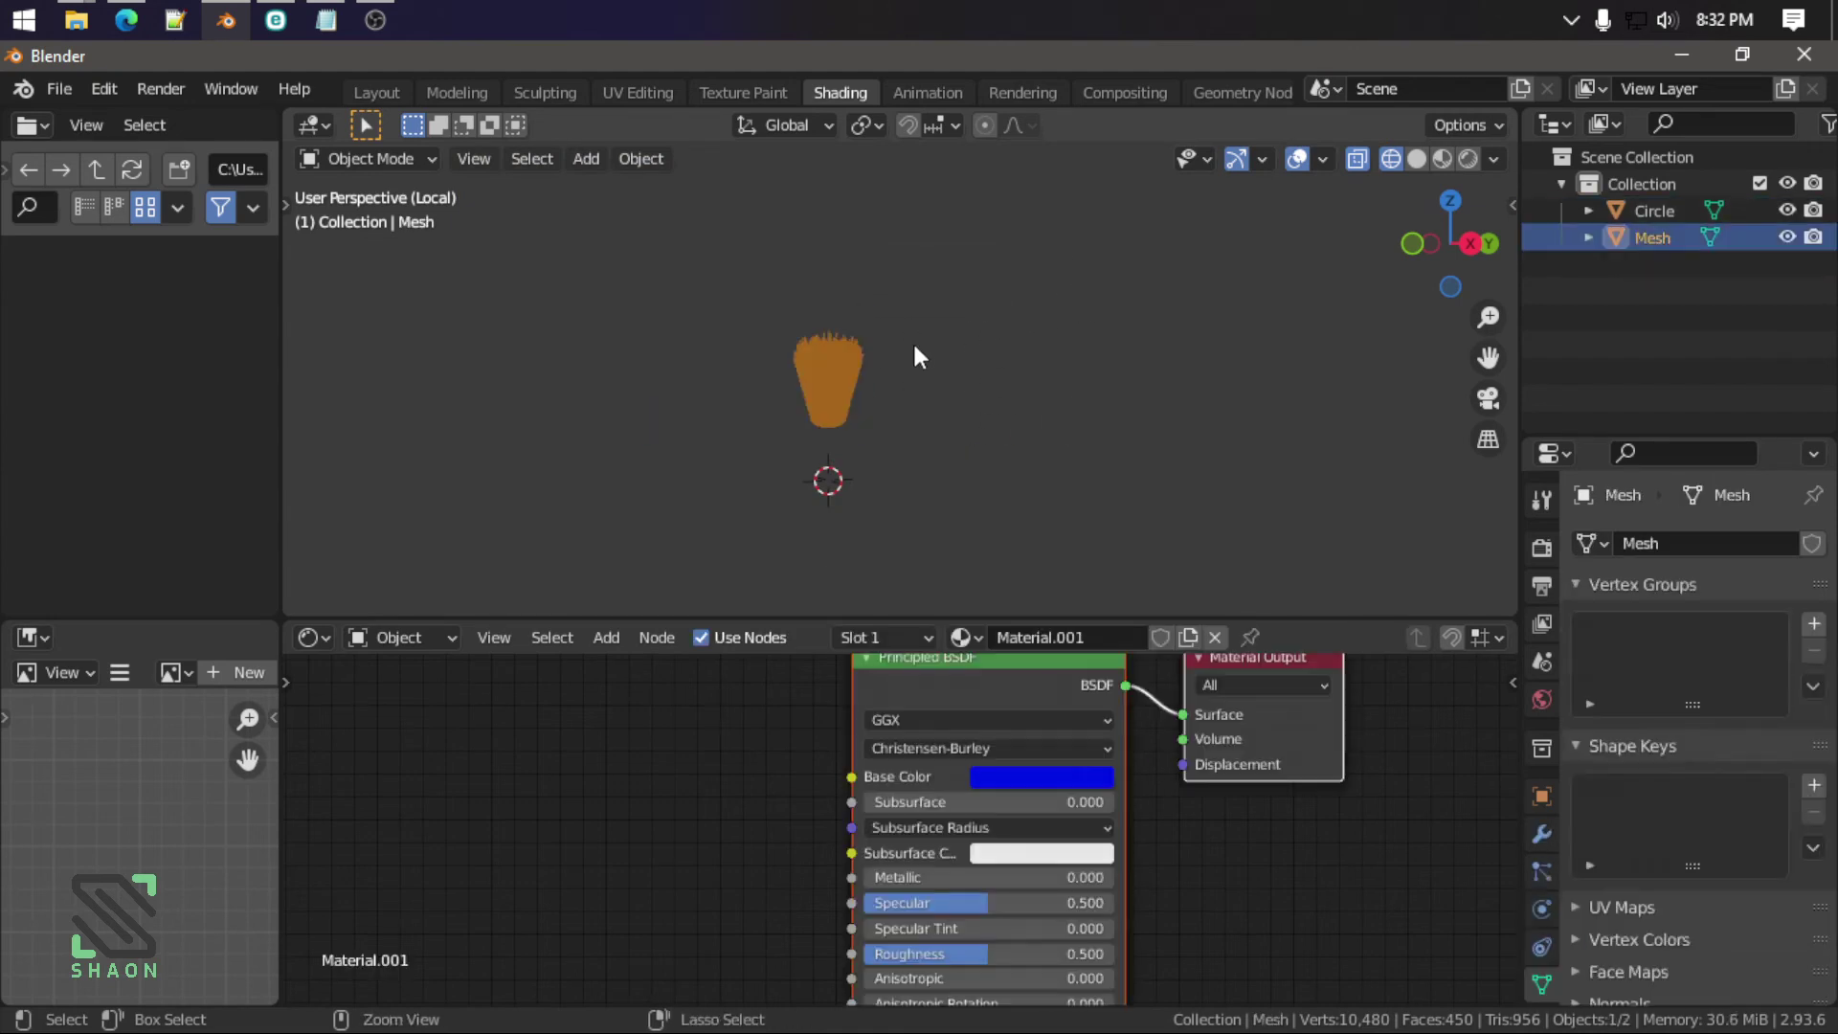
key("ctrl+z")
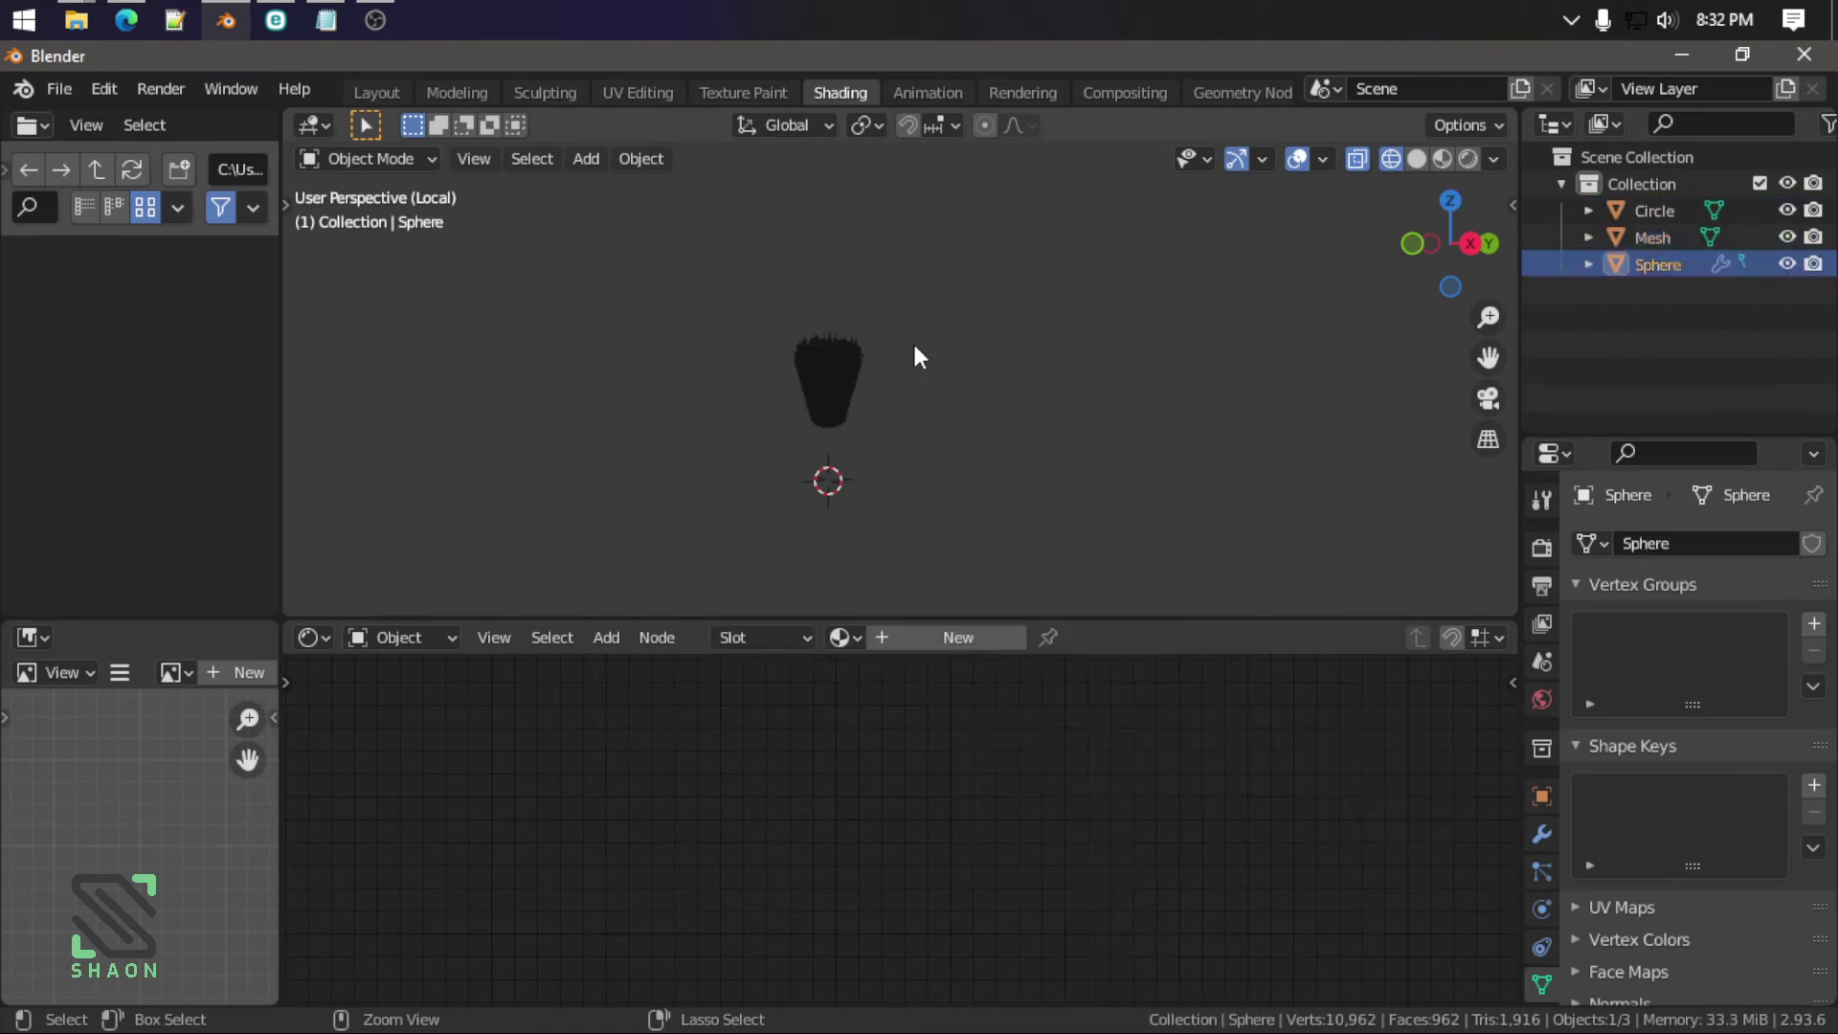
key("ctrl+z")
key("ctrl+z")
key("ctrl+z")
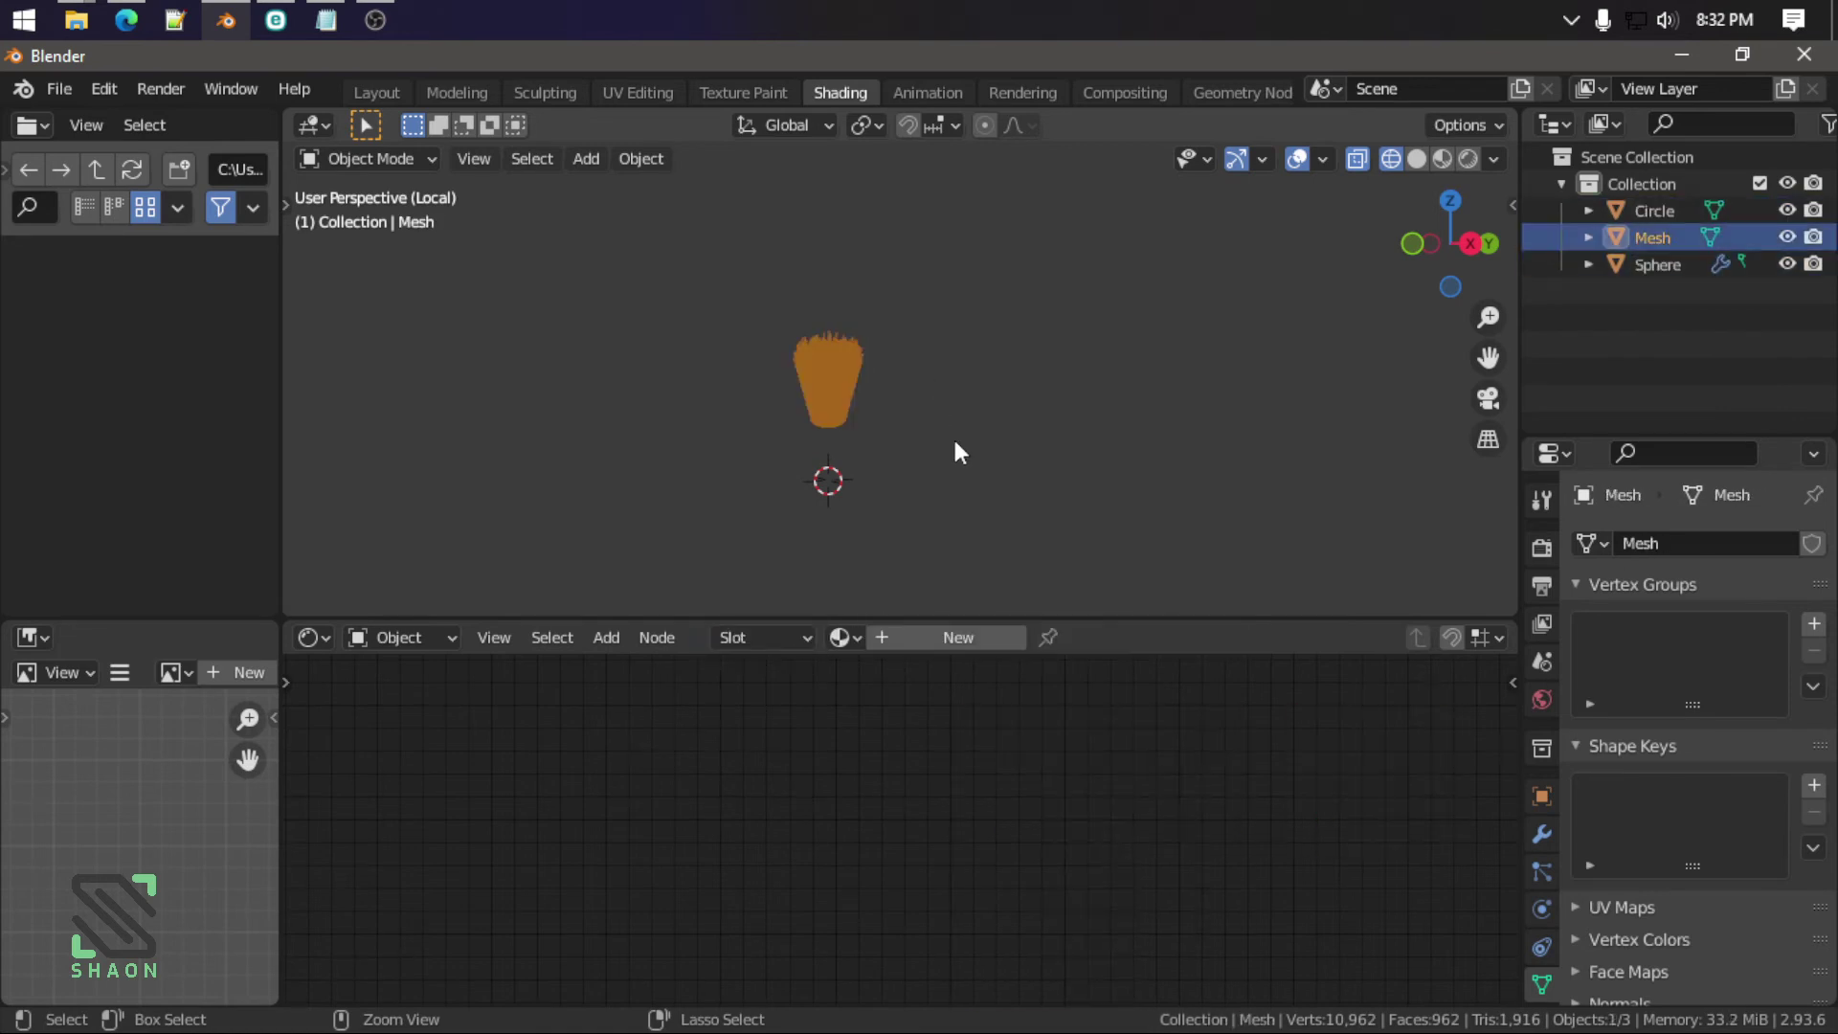
scroll(957, 444, "up", 3)
scroll(957, 443, "up", 3)
scroll(781, 410, "down", 1)
scroll(766, 408, "down", 4)
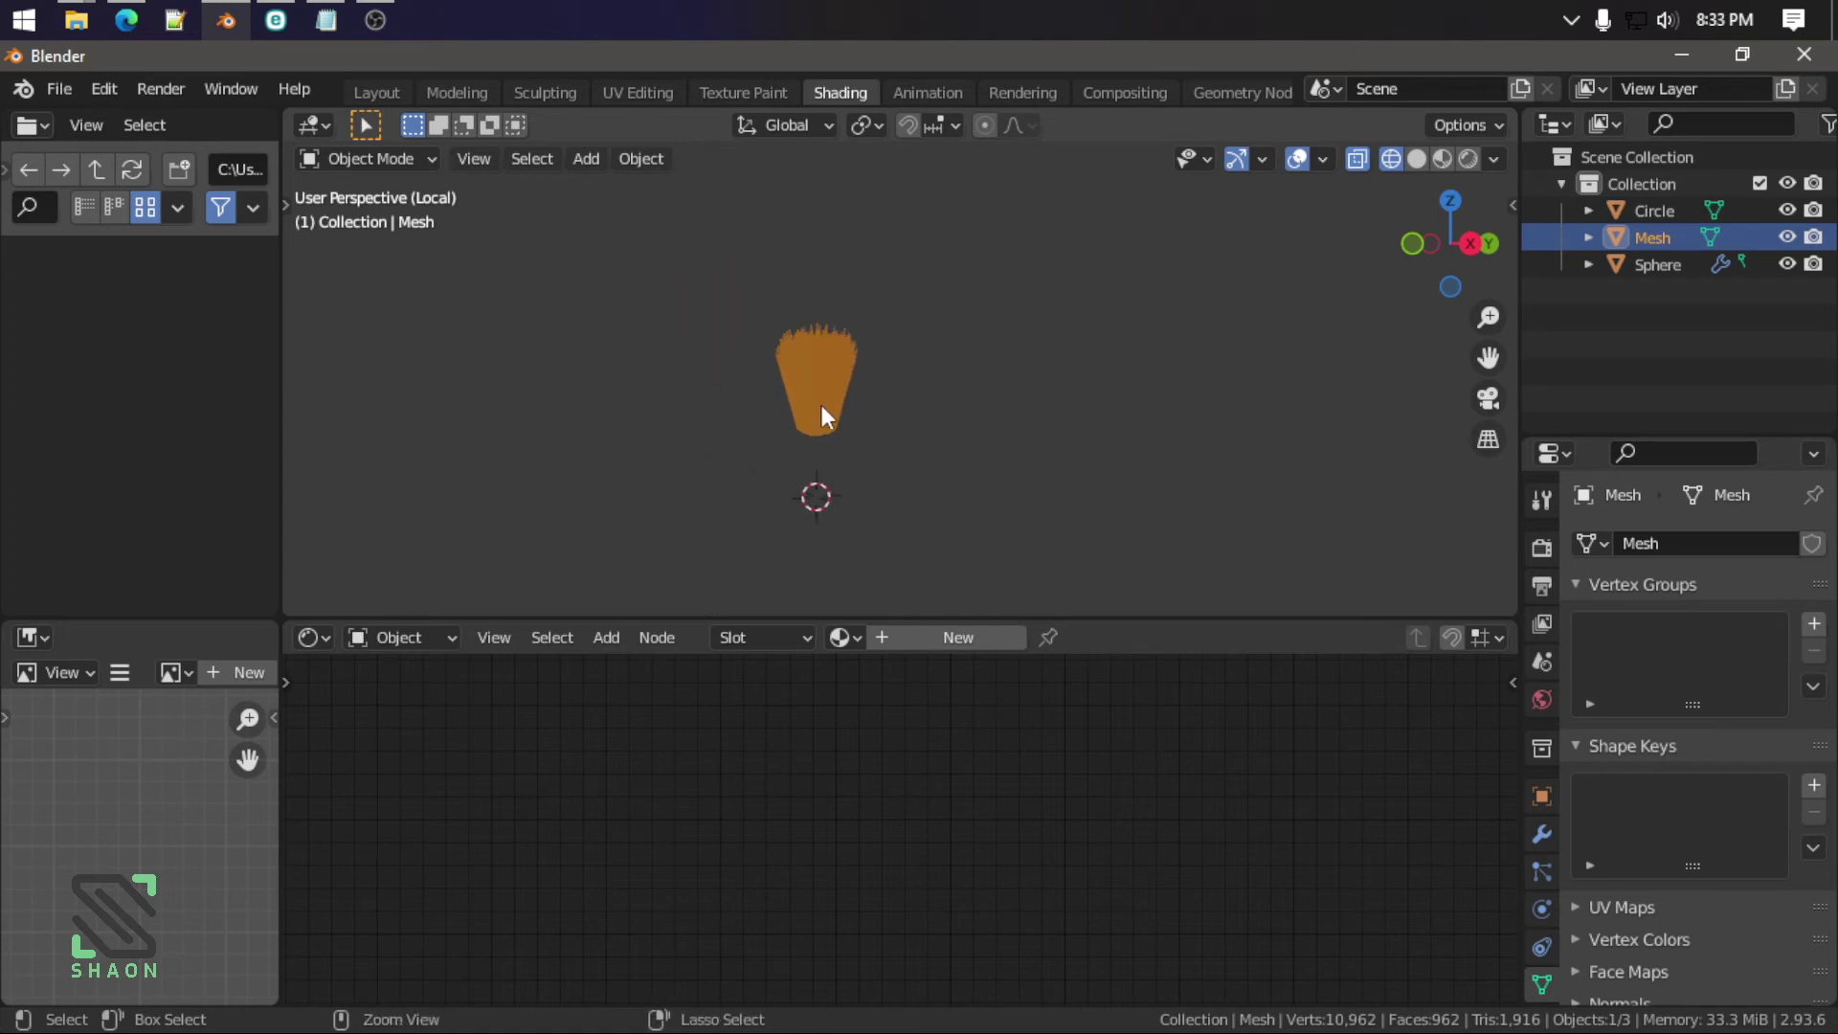
scroll(821, 412, "down", 1)
scroll(821, 411, "down", 1)
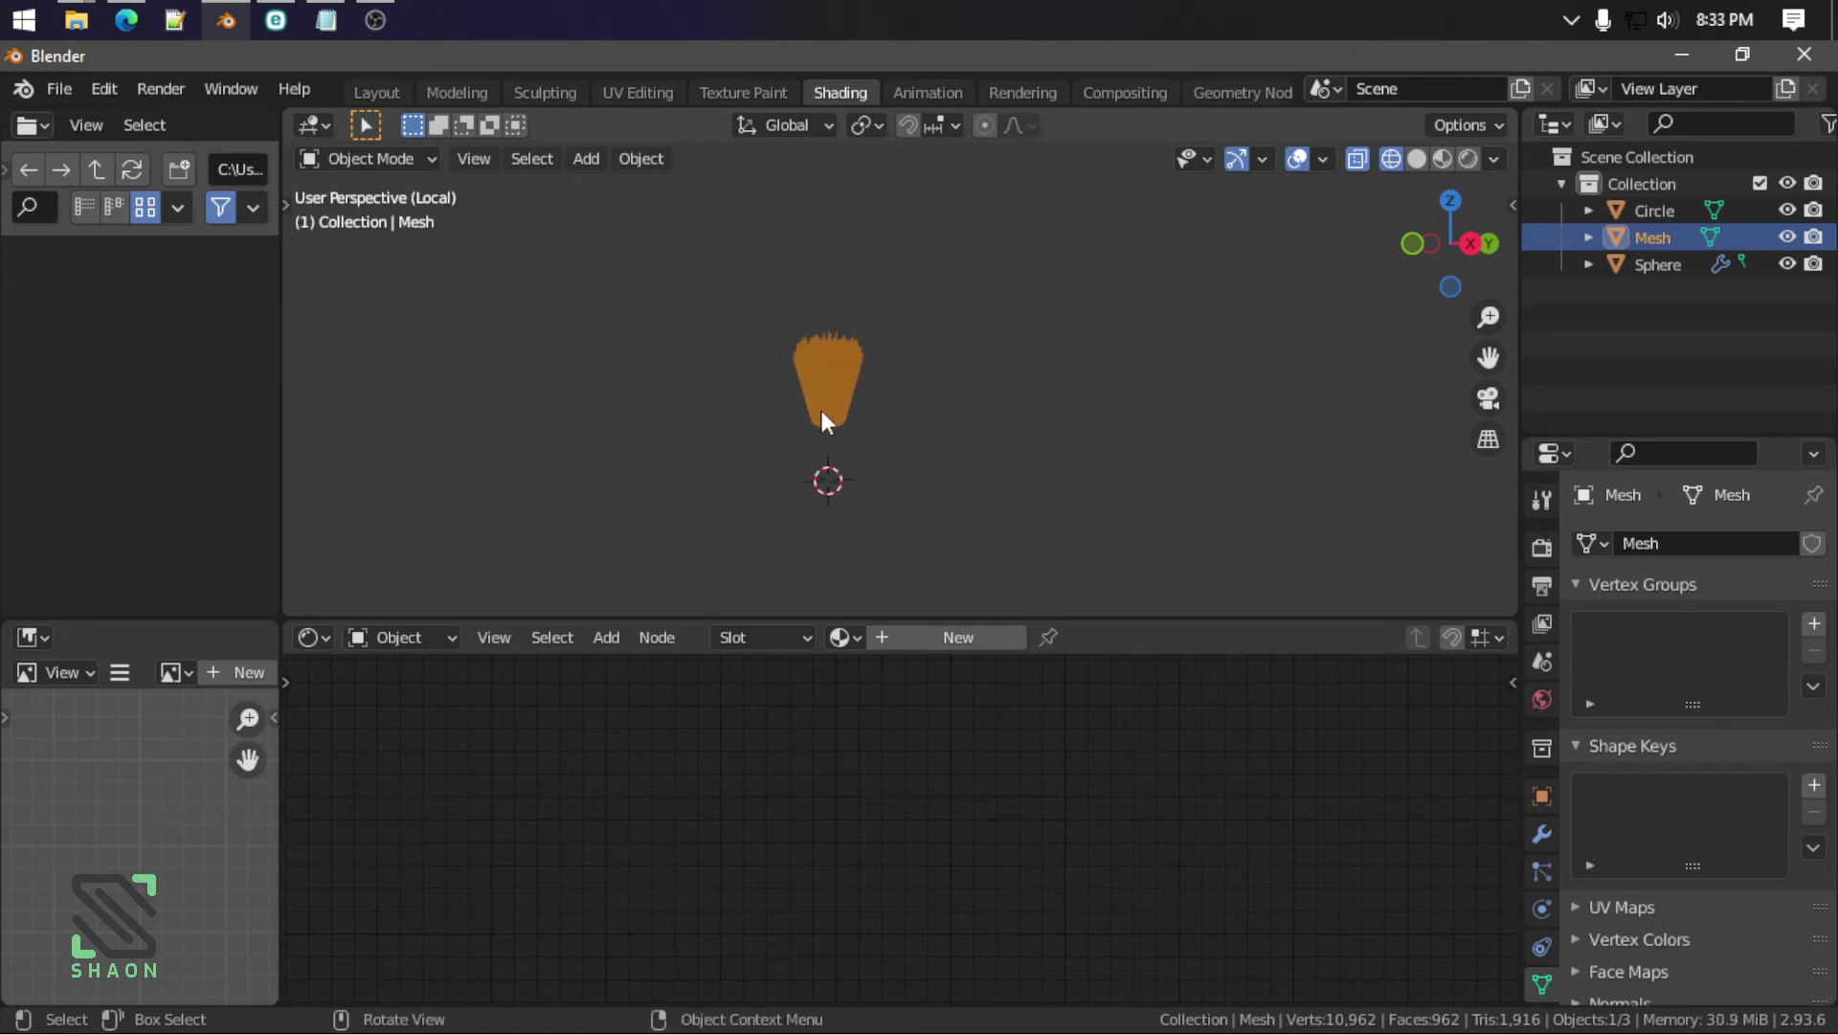
scroll(820, 406, "up", 4)
scroll(819, 406, "up", 3)
scroll(820, 412, "down", 4)
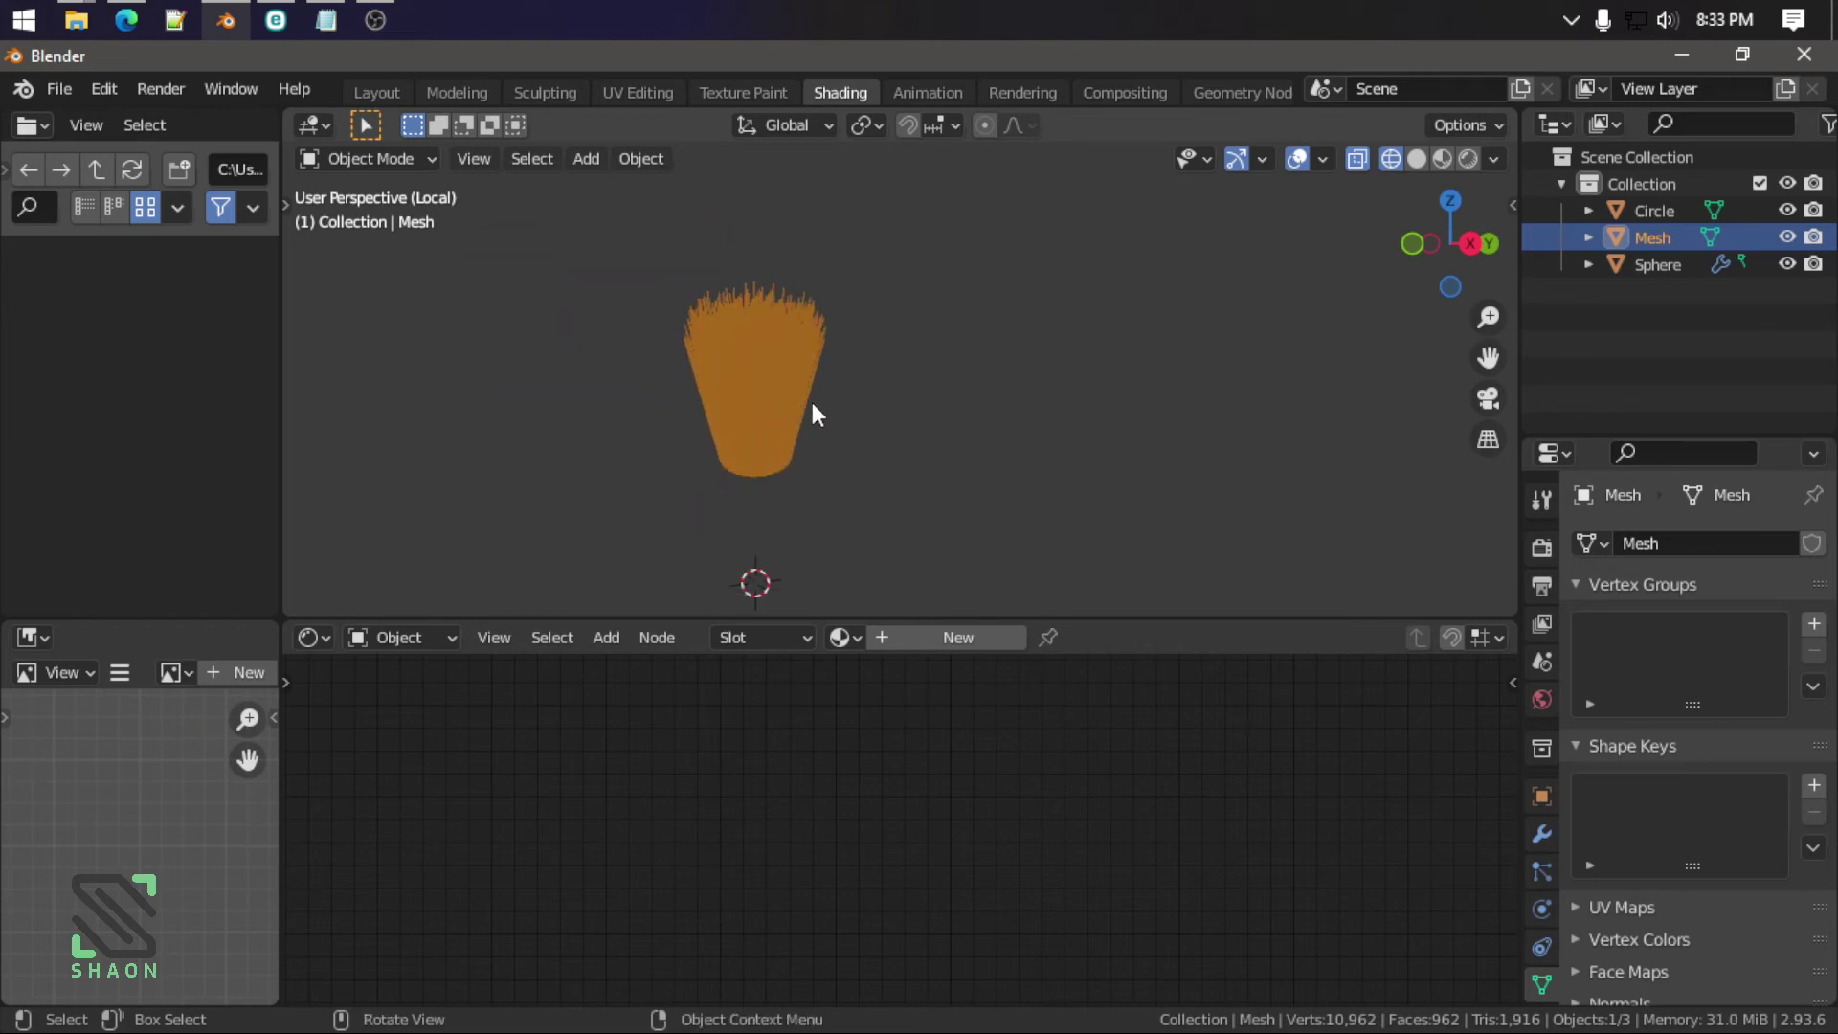
Step: Check the hair mesh's modifiers, select the Sphere, and switch to the Modeling workspace
left_click(1542, 834)
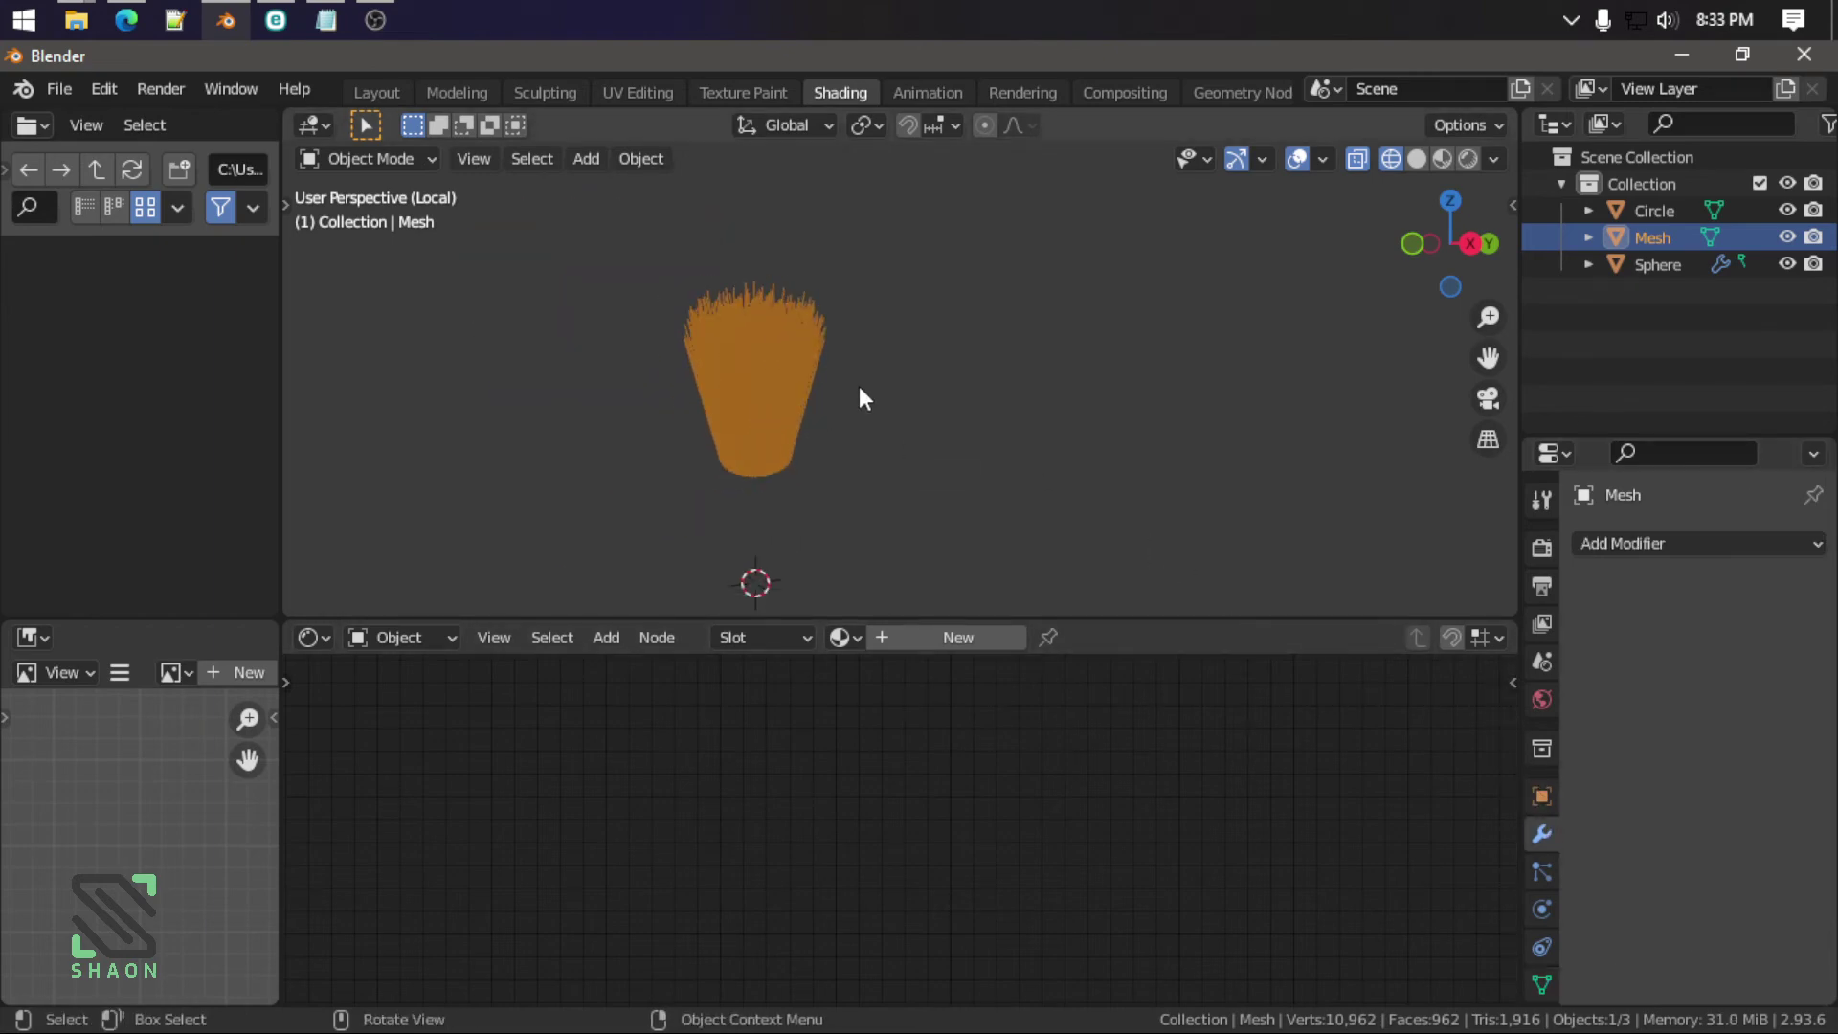
left_click(895, 379)
left_click(789, 372)
scroll(846, 440, "down", 3)
middle_click_drag(846, 440, 871, 442)
left_click(1661, 264)
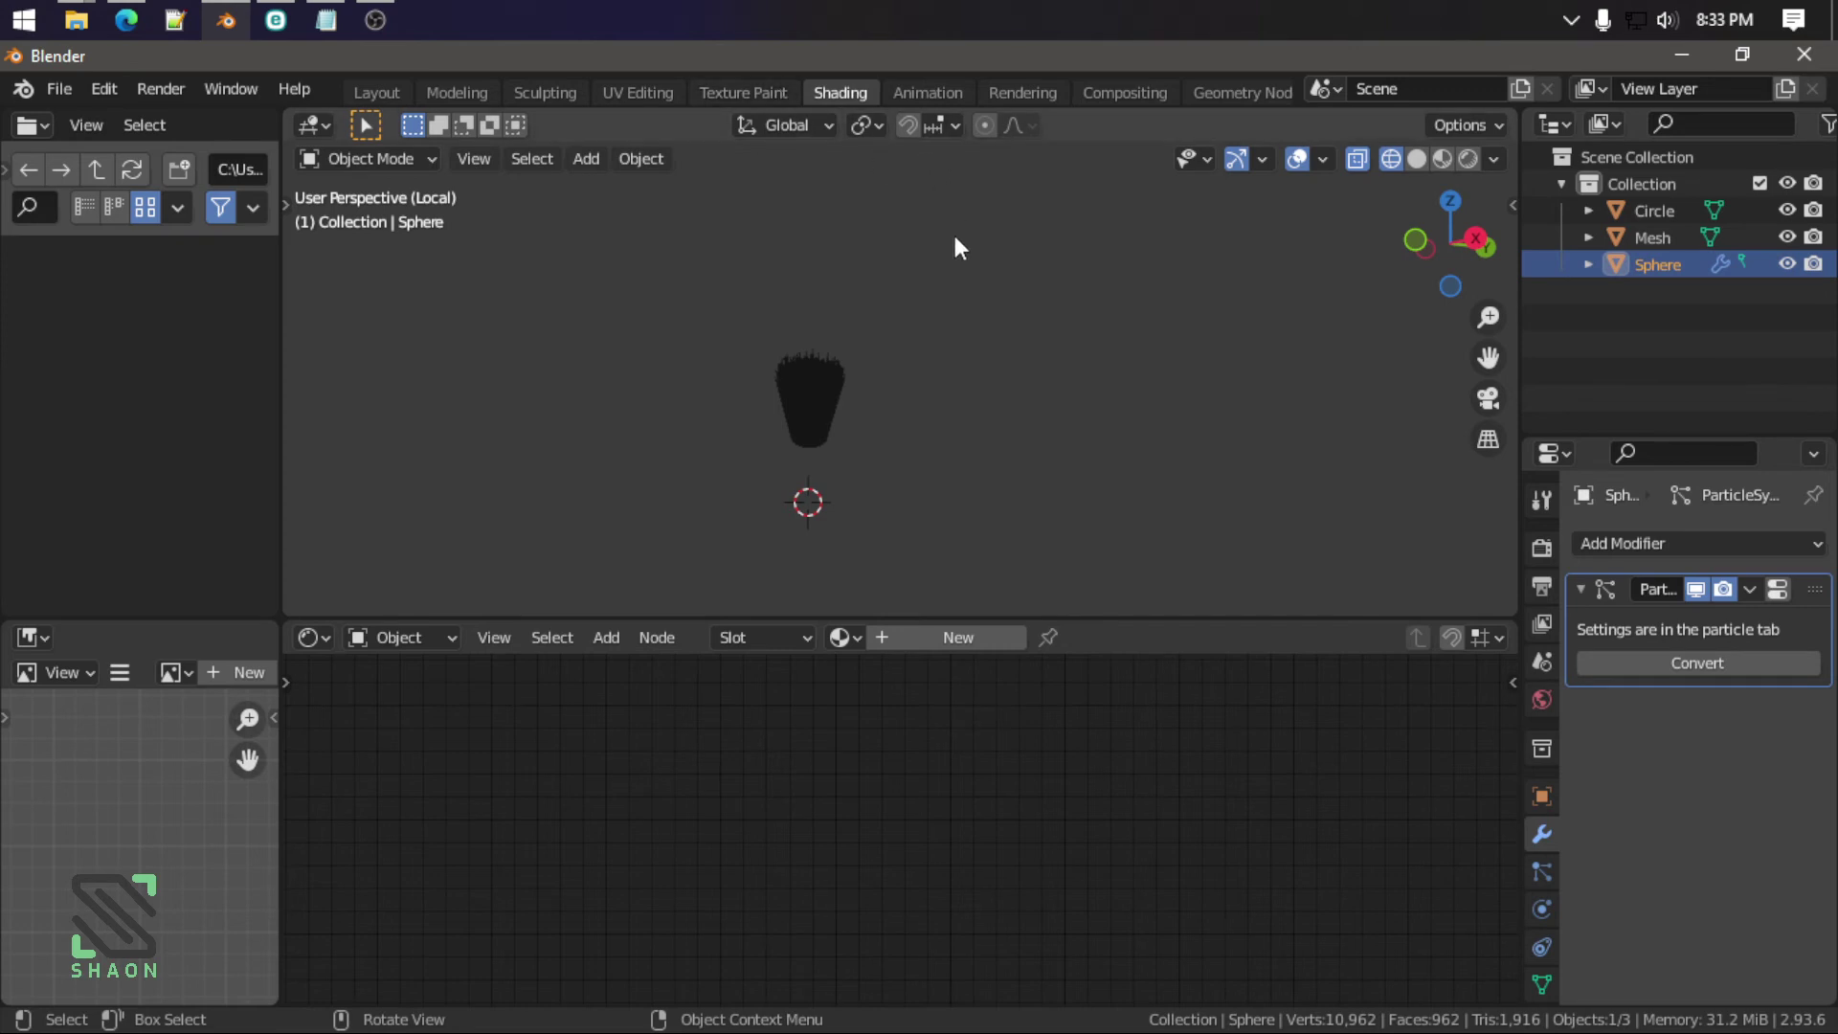
middle_click_drag(958, 247, 959, 249)
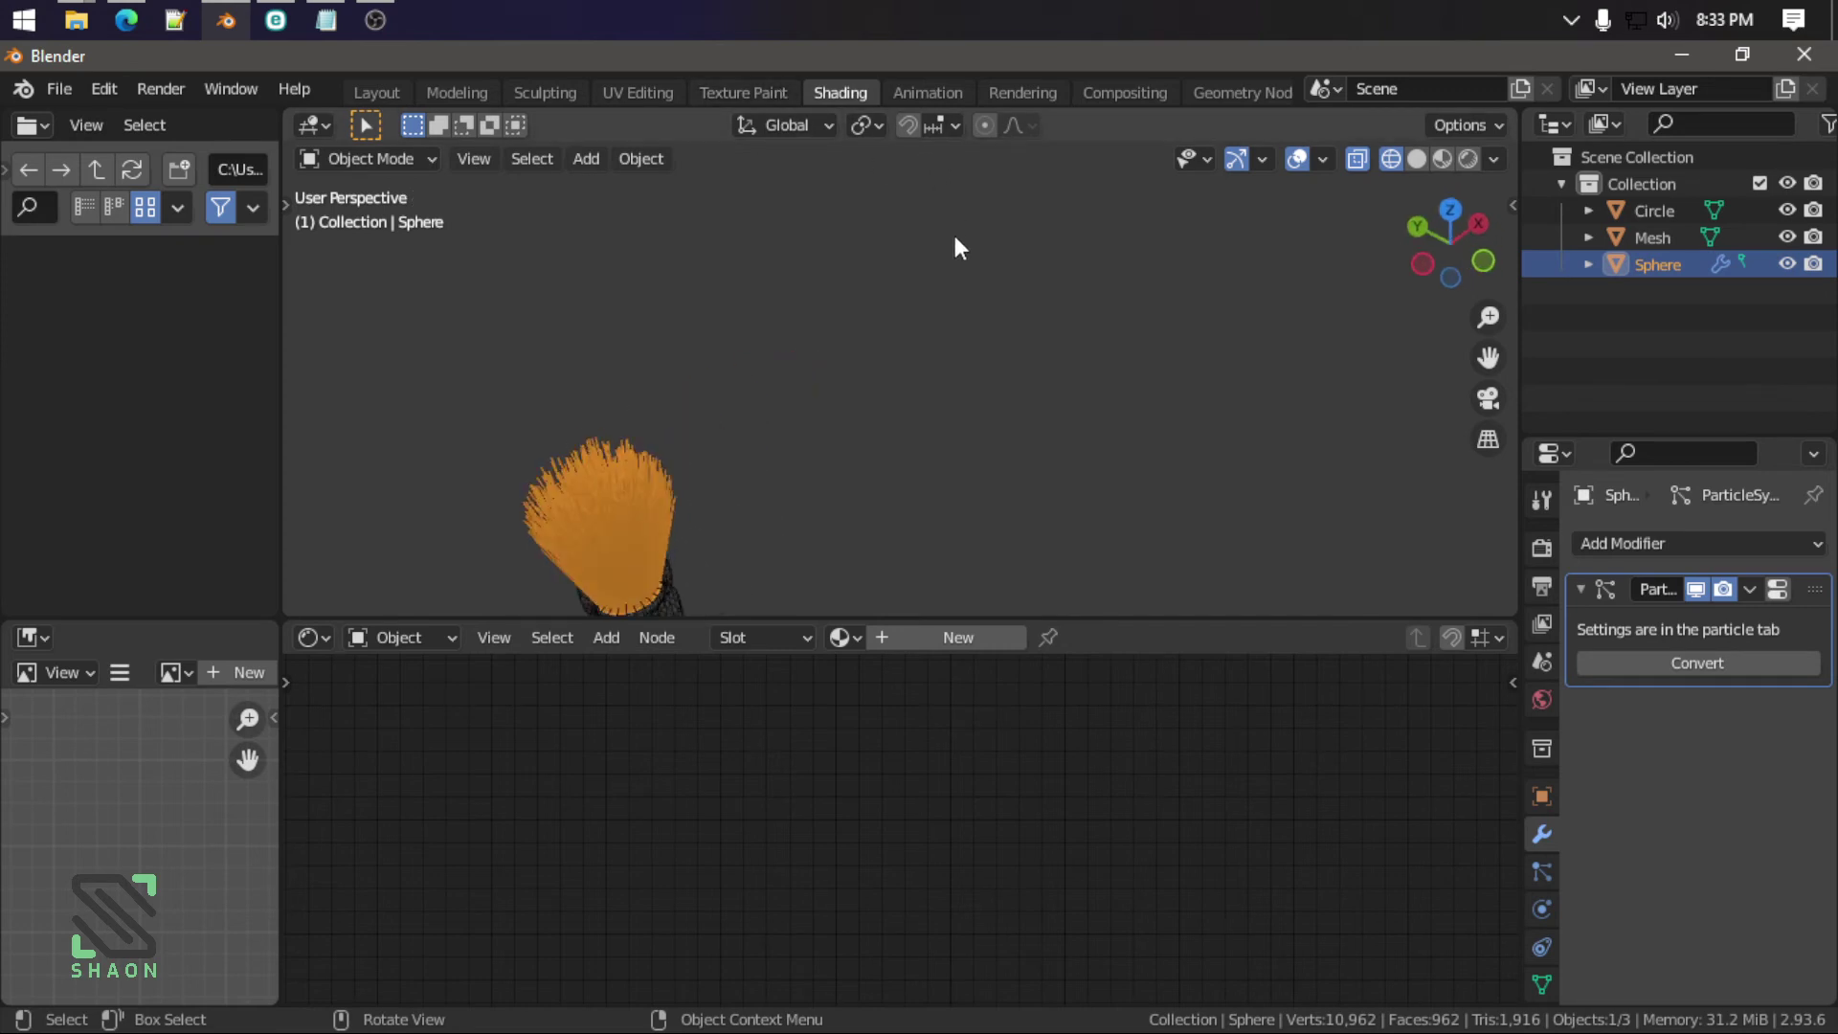
left_click(475, 92)
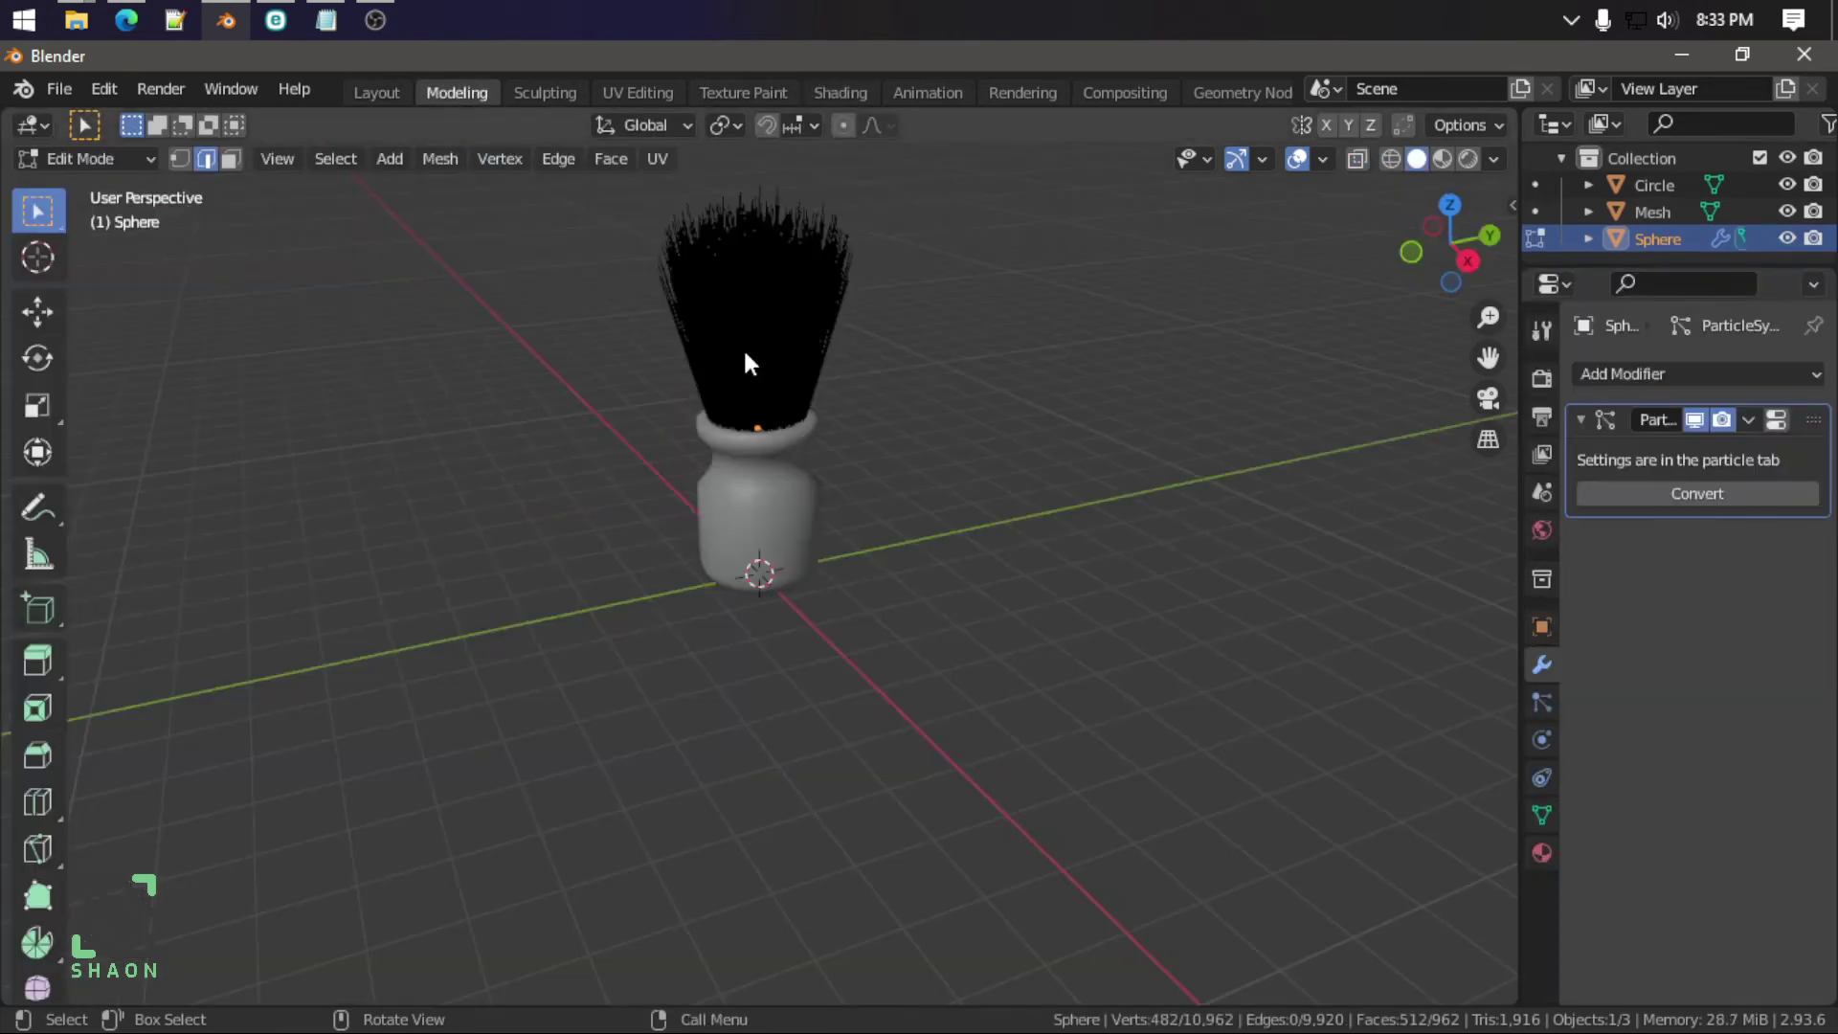
Step: Return to object mode and go back to the Shading workspace, centred on the brush
key("Tab")
middle_click_drag(833, 377, 808, 599)
left_click(766, 377)
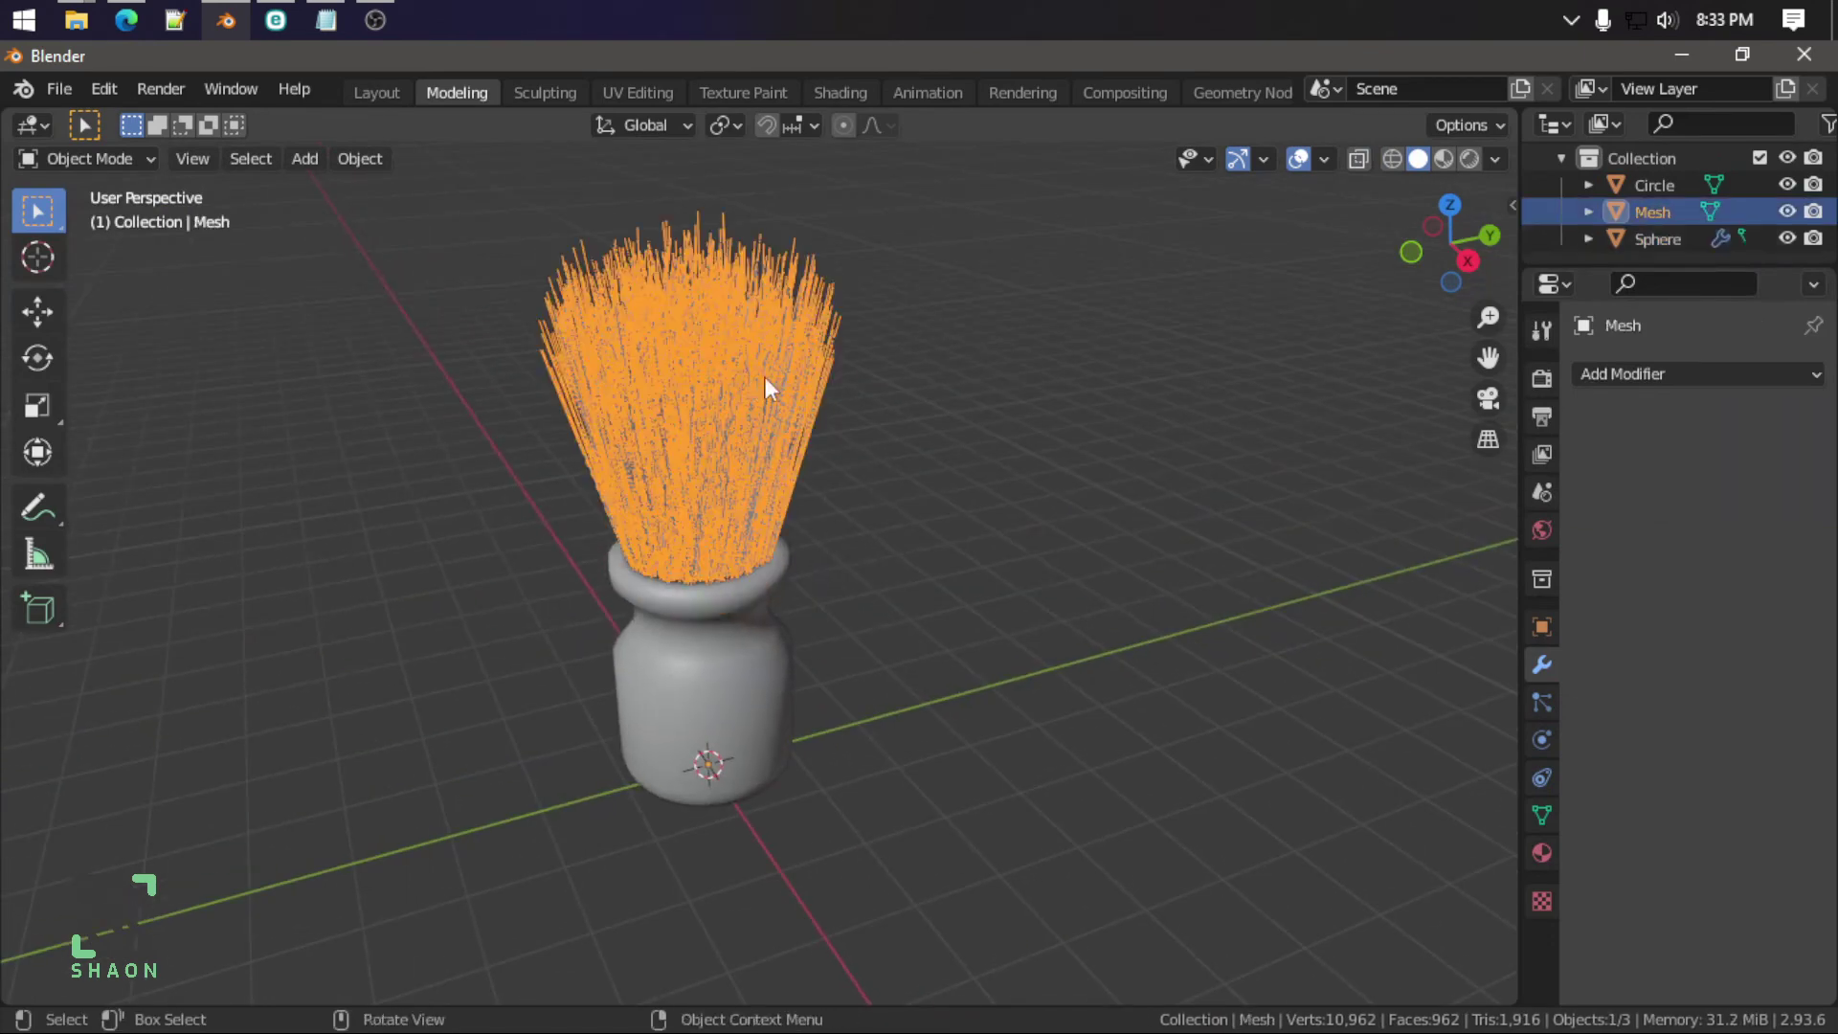
mouse_move(843, 422)
middle_mouse_down()
mouse_move(813, 349)
mouse_move(730, 463)
middle_mouse_up()
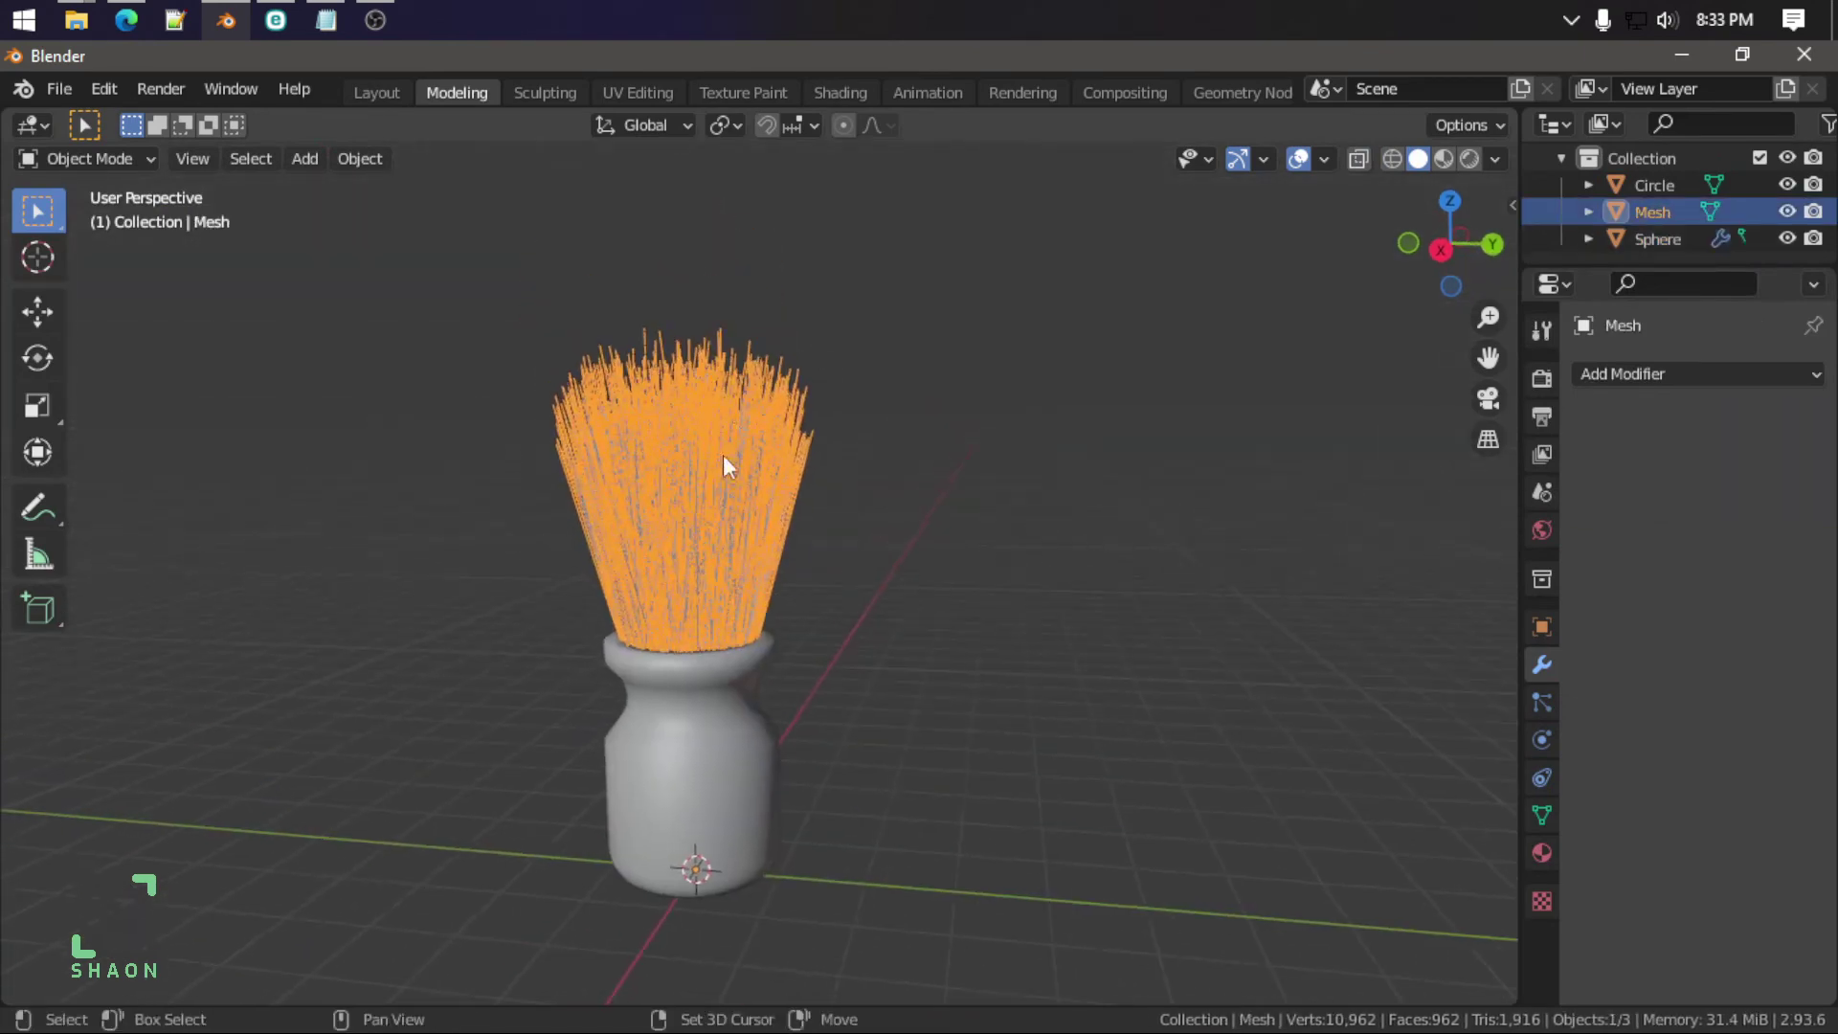
left_click(840, 92)
mouse_move(836, 144)
middle_mouse_down()
mouse_move(674, 507)
mouse_move(644, 364)
middle_mouse_up()
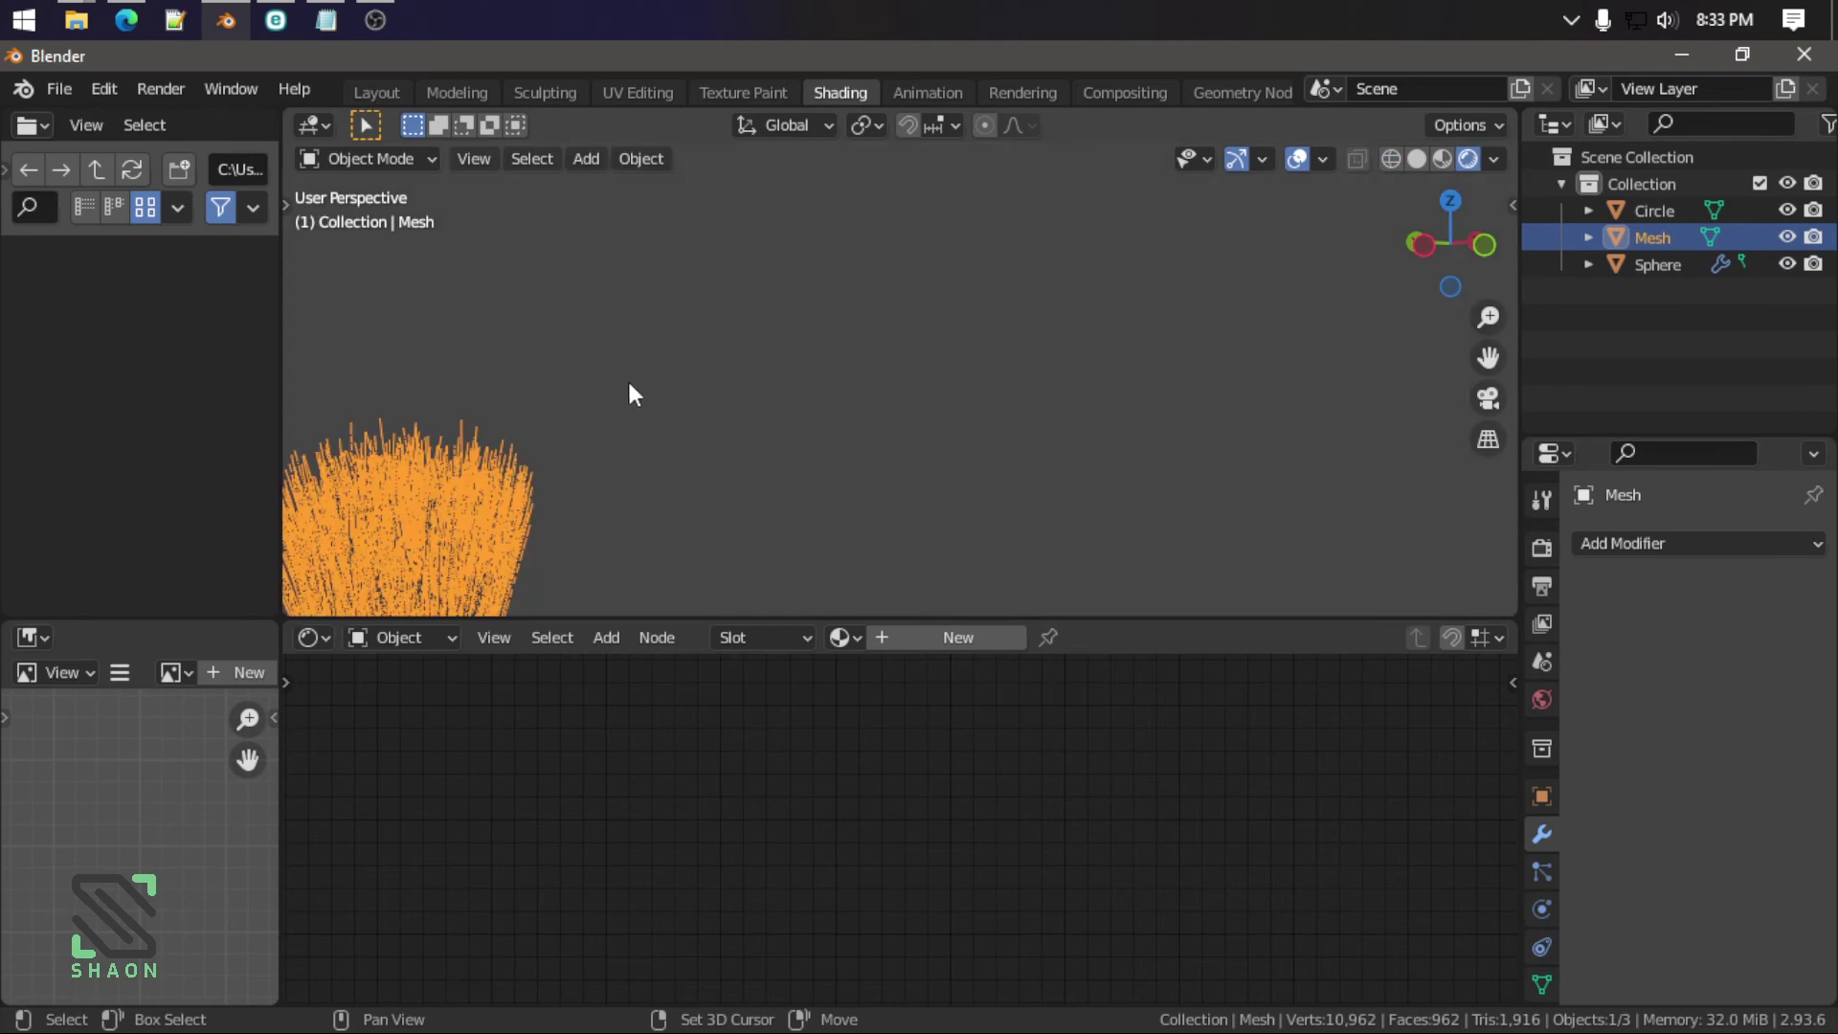
key("KP_Decimal")
left_click(1097, 290)
Step: Switch to Material Preview shading, select the Sphere and add a new material to it
left_click(1432, 159)
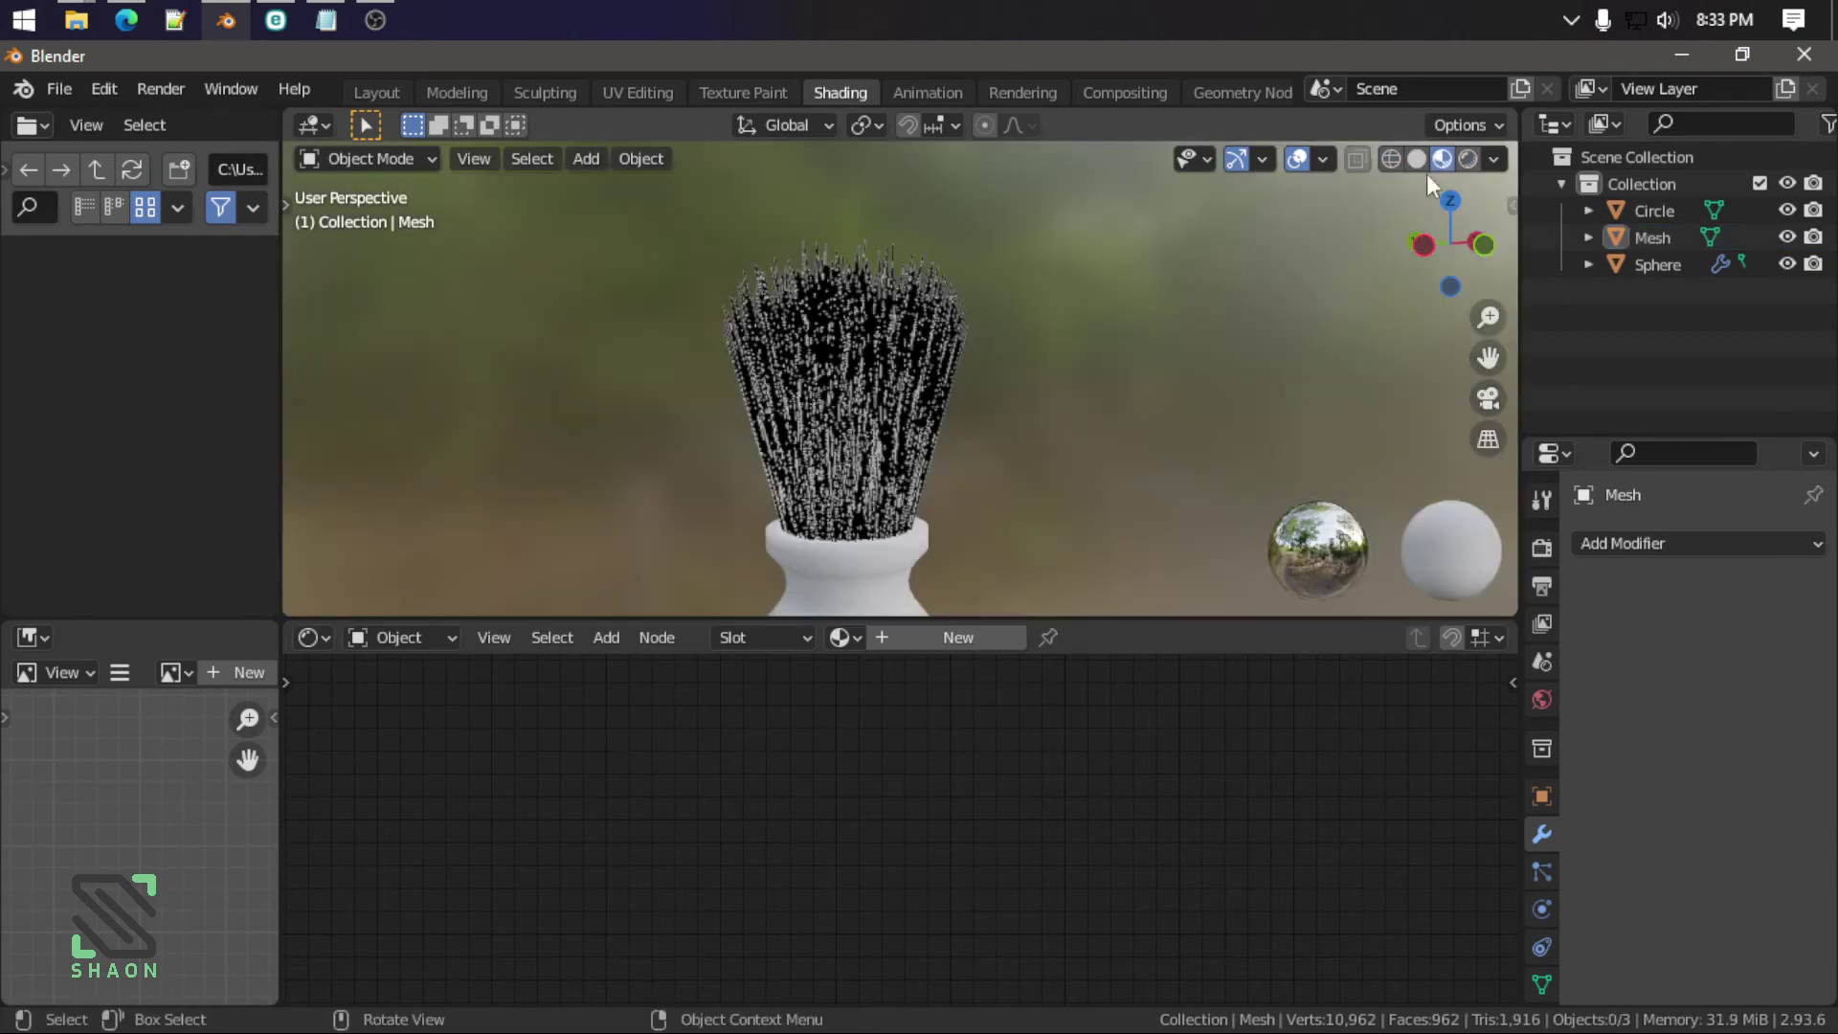
left_click(969, 348)
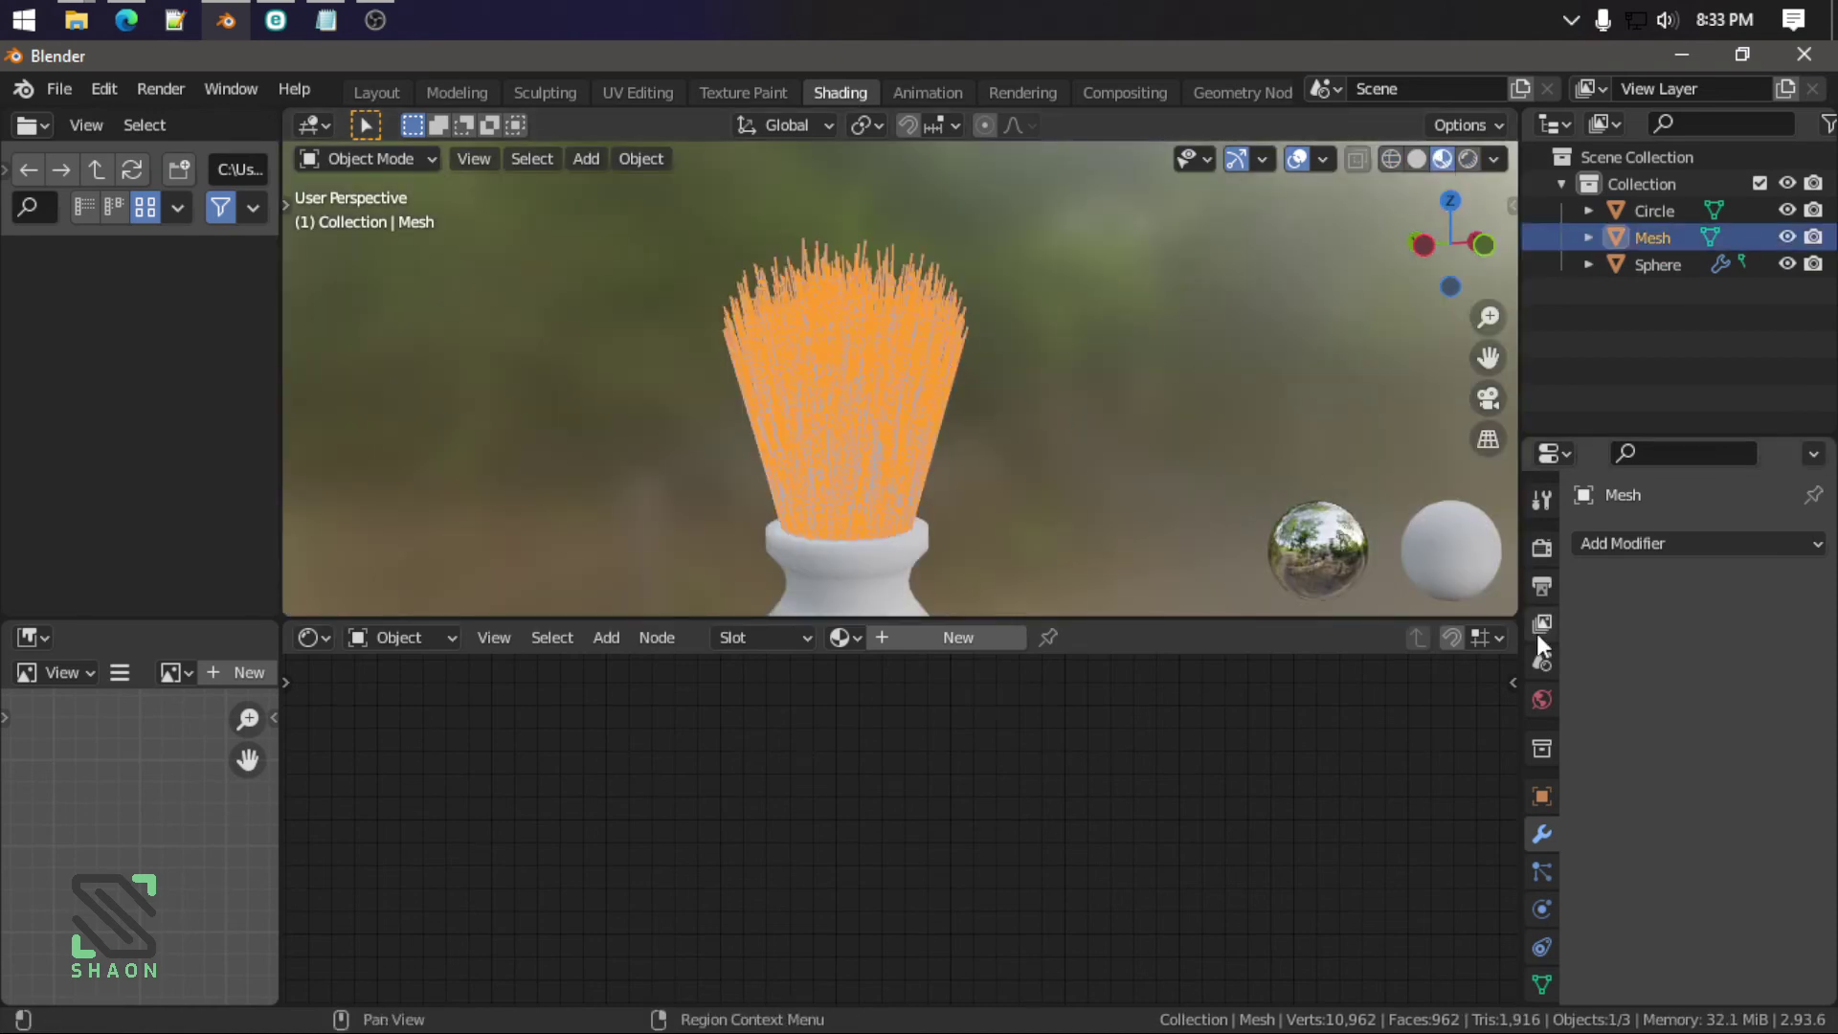
left_click(1547, 860)
left_click(1538, 833)
left_click(933, 358)
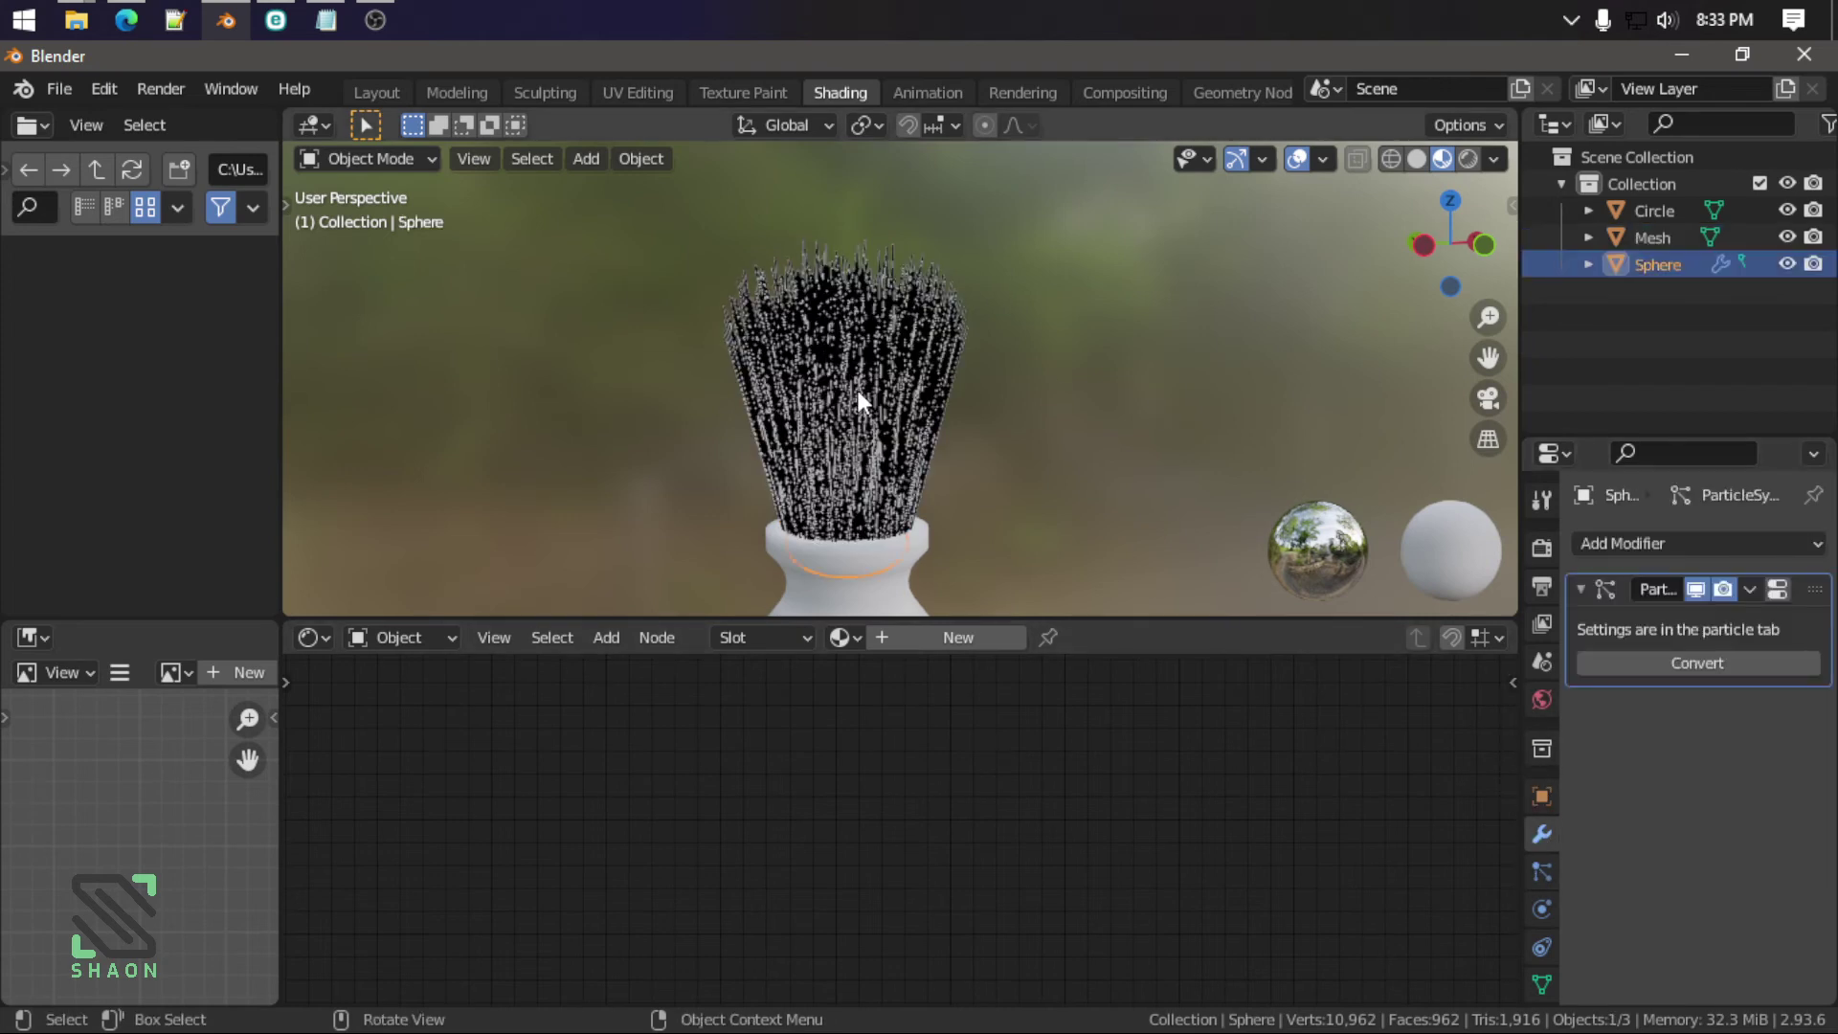
left_click(957, 638)
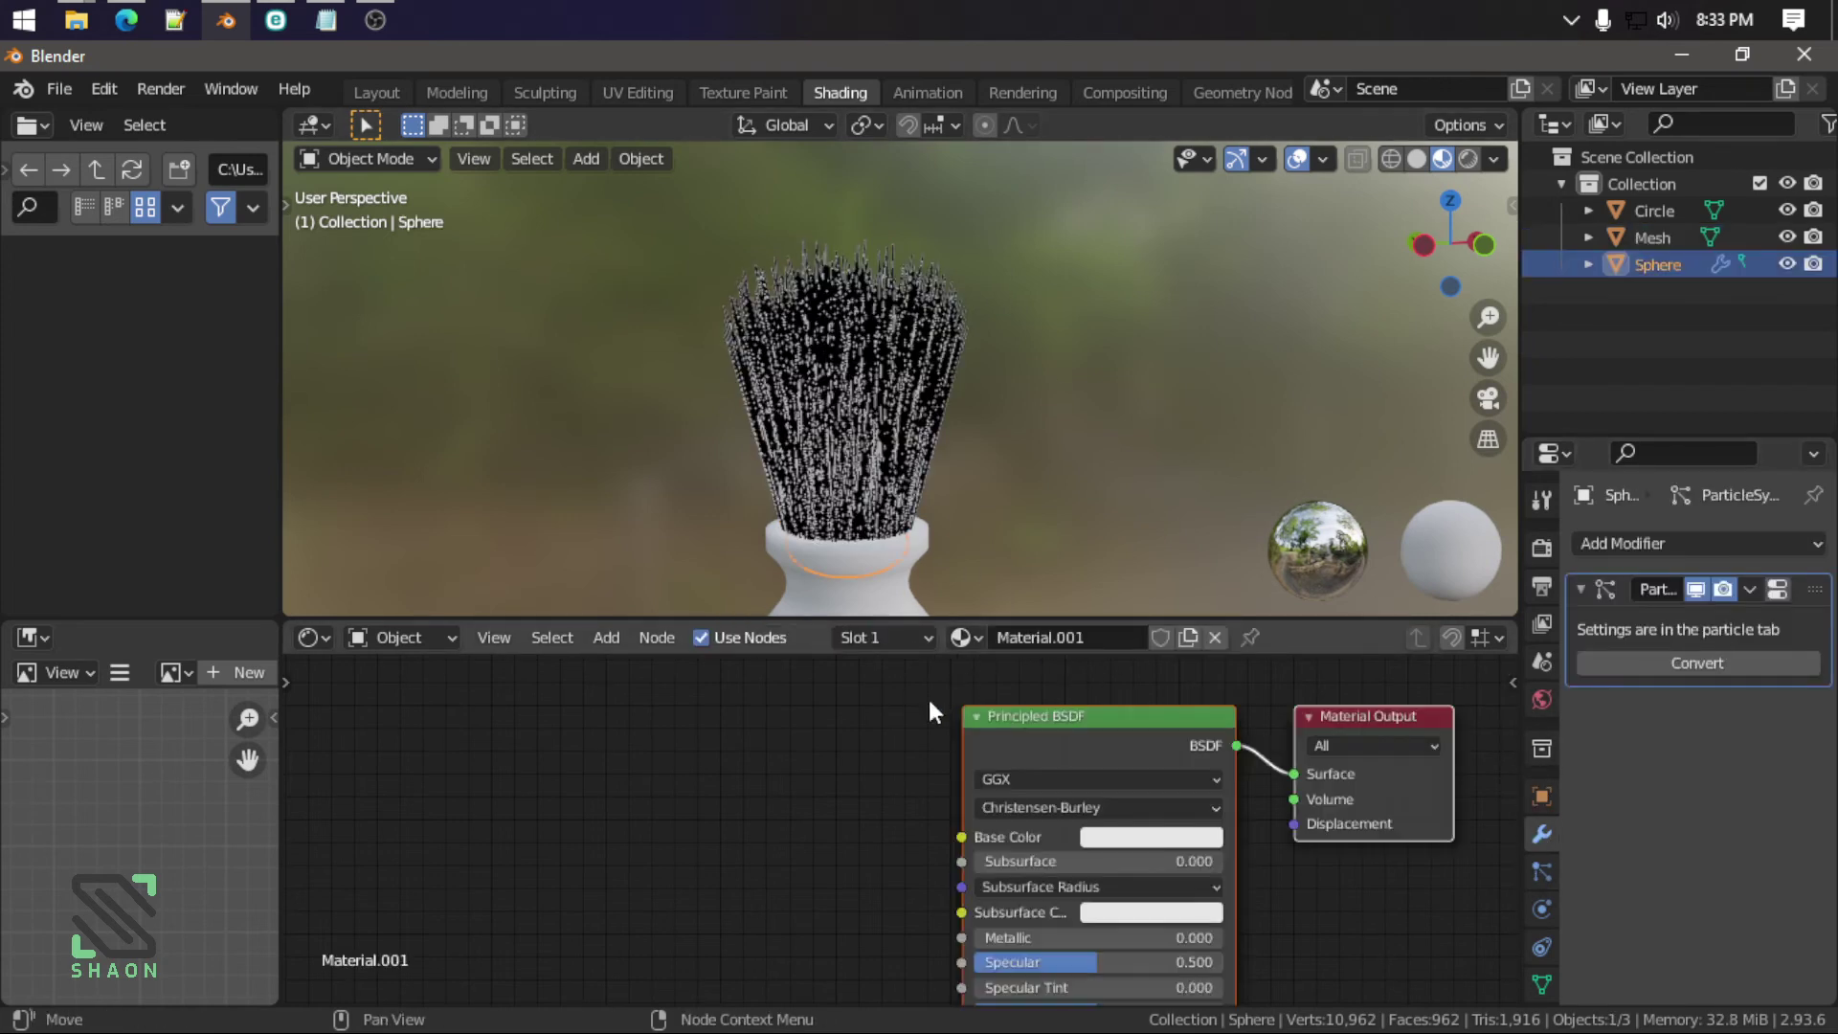
Step: Set the Sphere hair material's base colour to blue
left_click(1185, 840)
left_click(1288, 486)
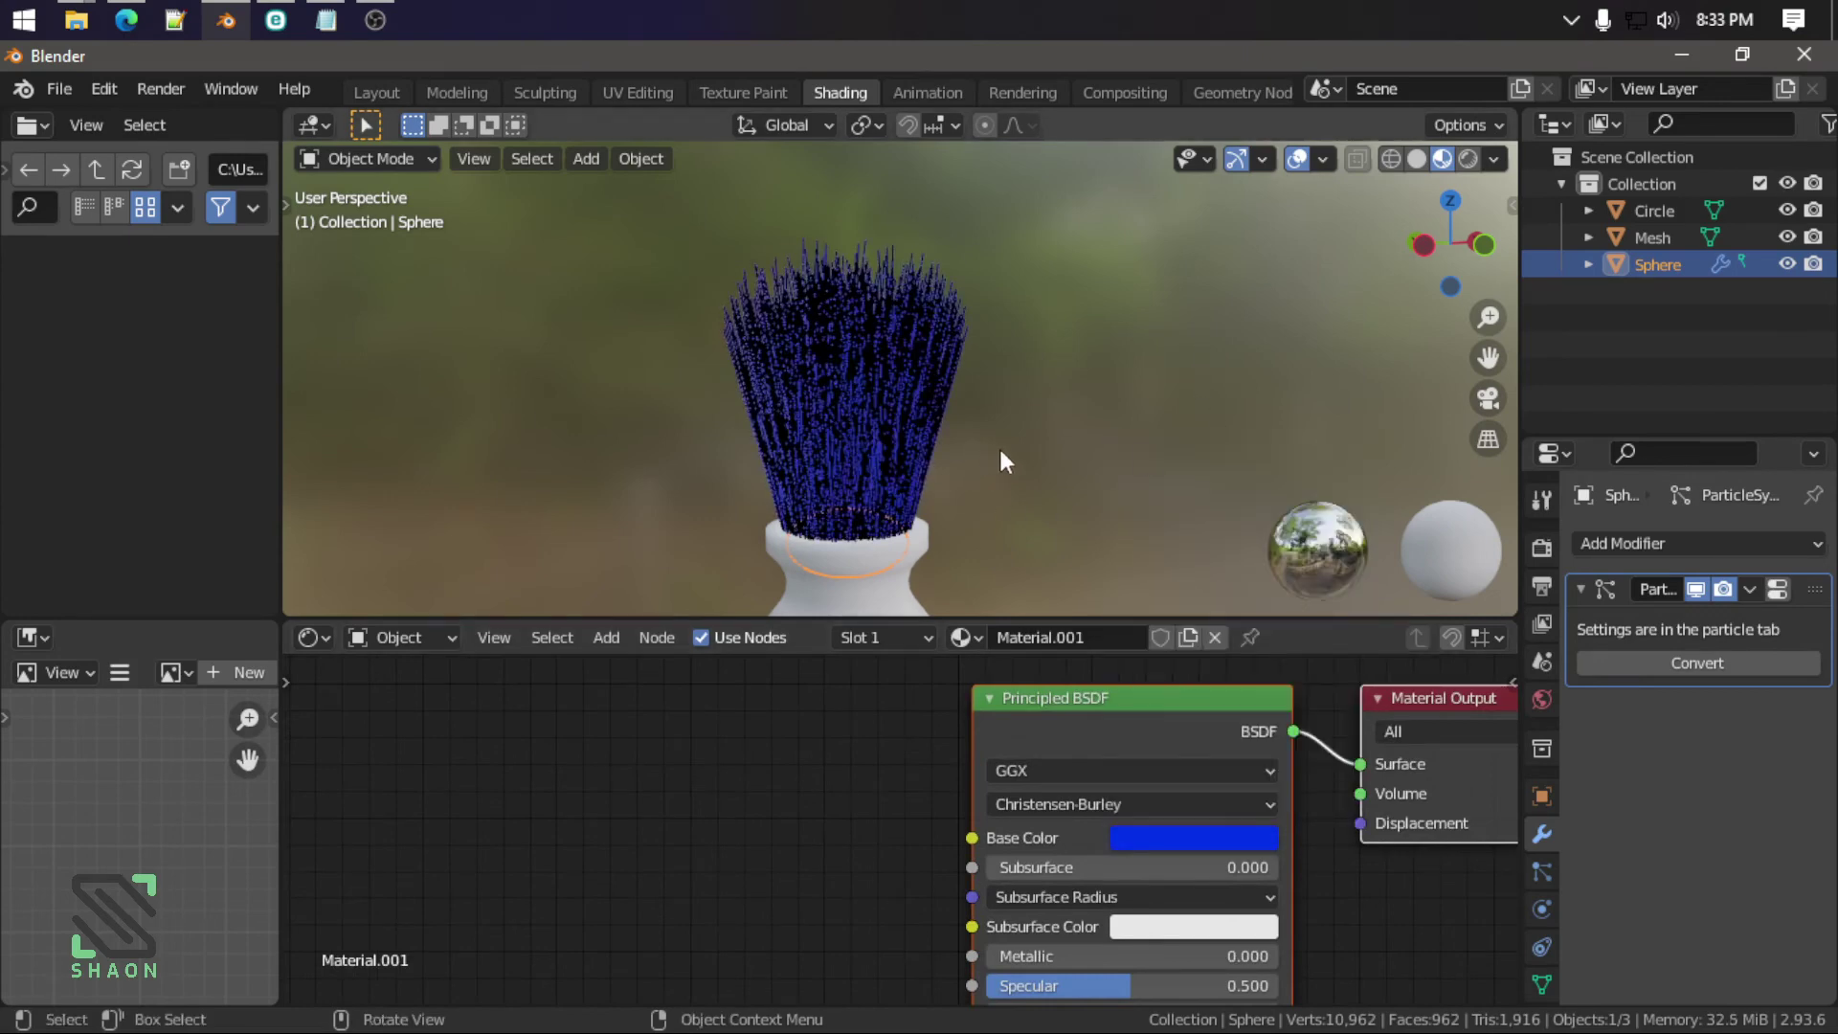
middle_click_drag(997, 446, 957, 429)
scroll(946, 761, "down", 2)
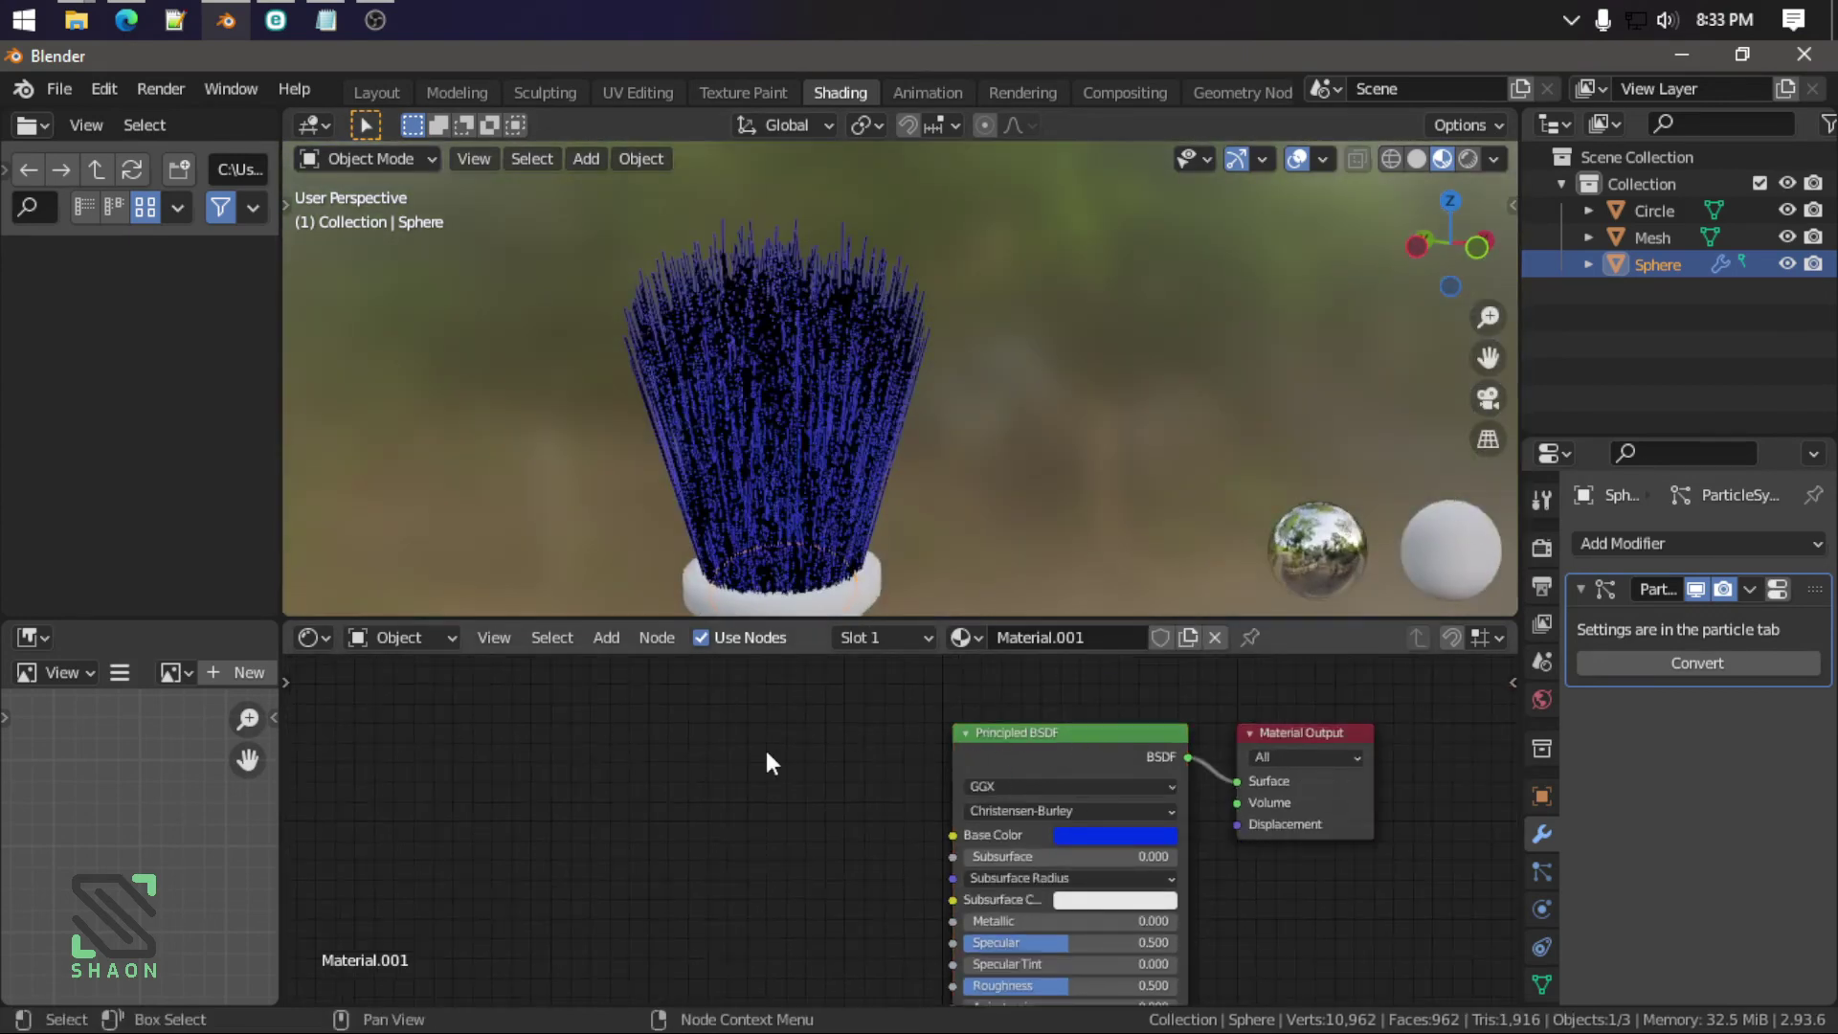
key("shift+a")
Step: Toggle Sphere and Mesh visibility to compare the bristles, then delete the duplicate Mesh hair object
left_click(1787, 264)
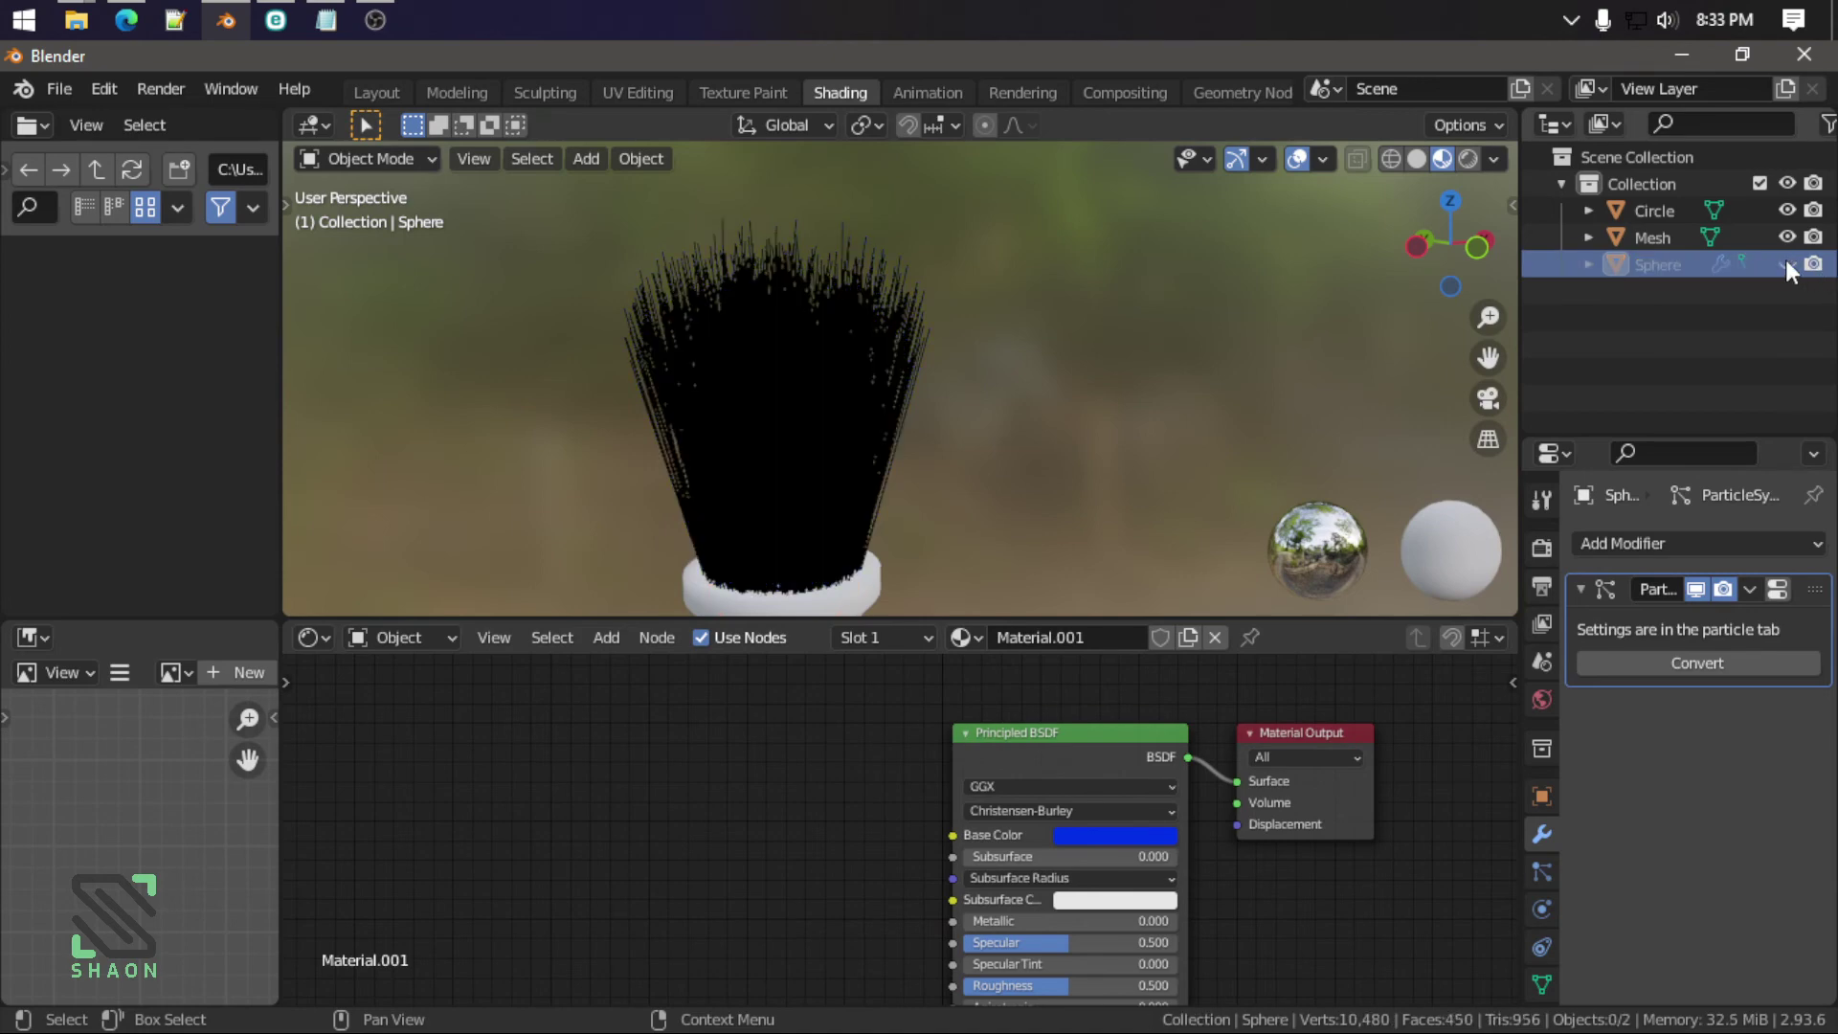
left_click(1785, 260)
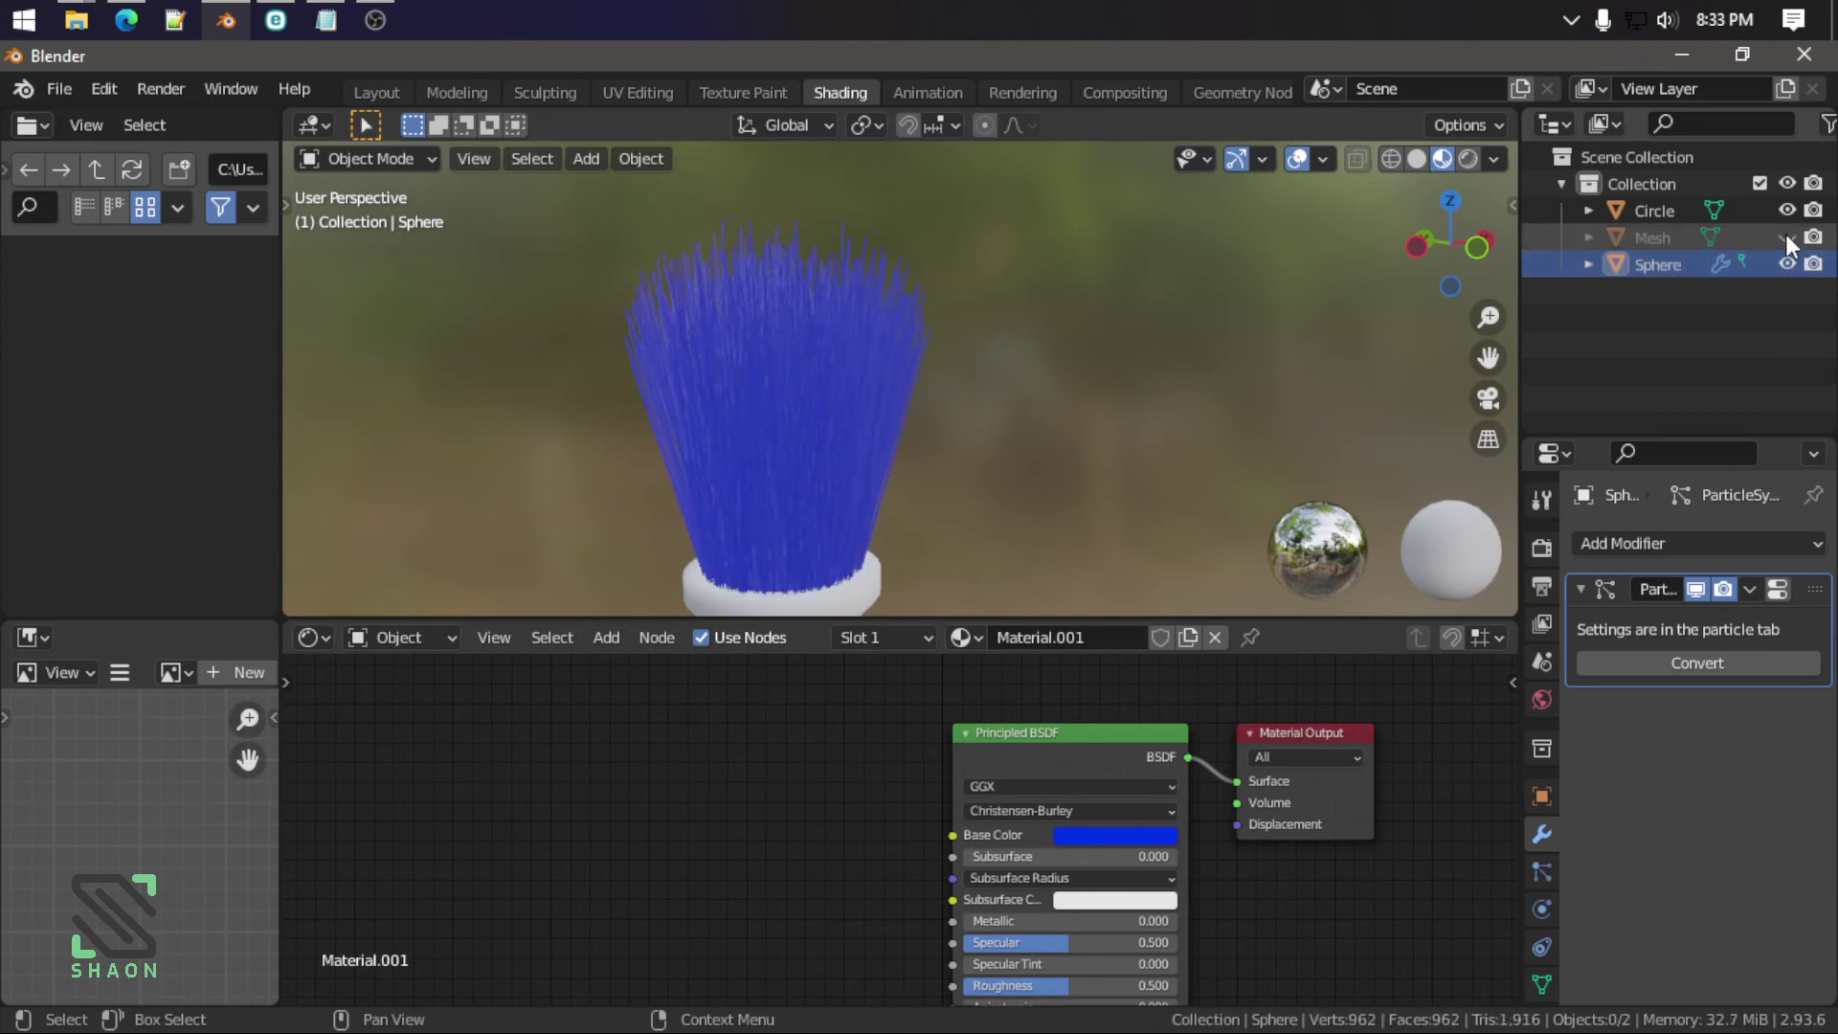
left_click(1785, 234)
left_click(1629, 238)
right_click(1656, 238)
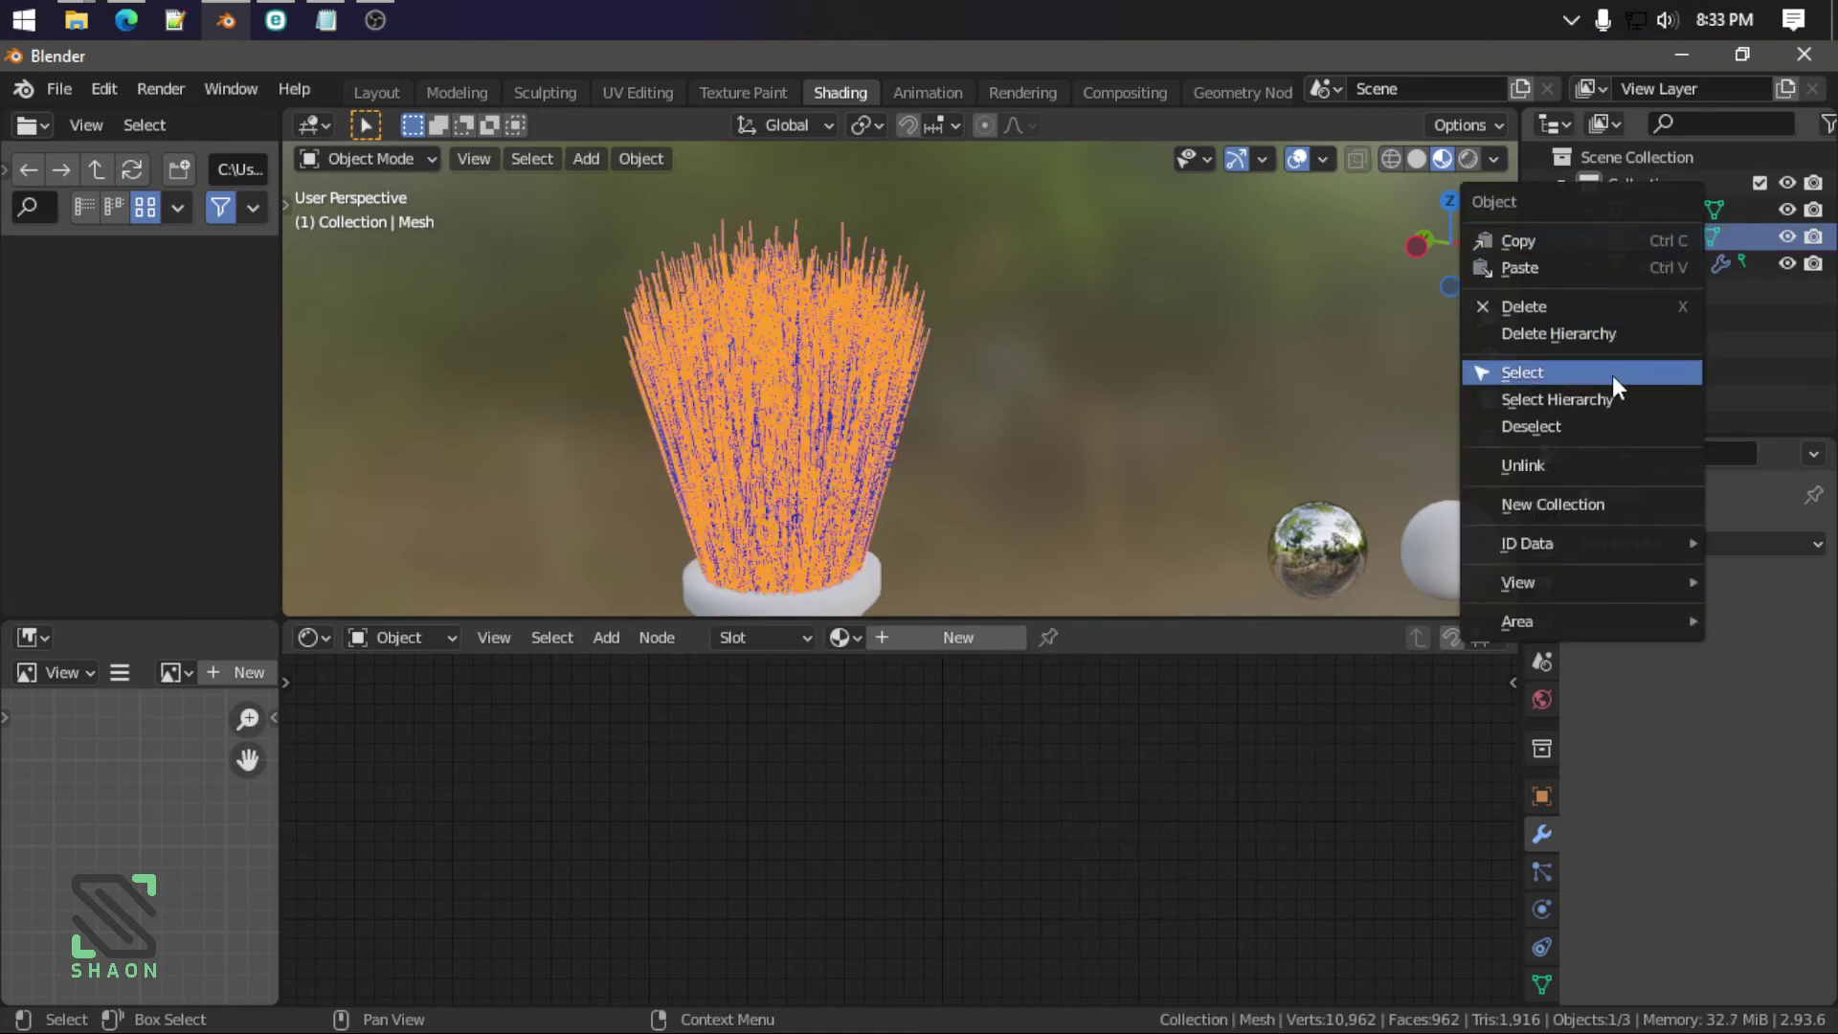
left_click(1571, 334)
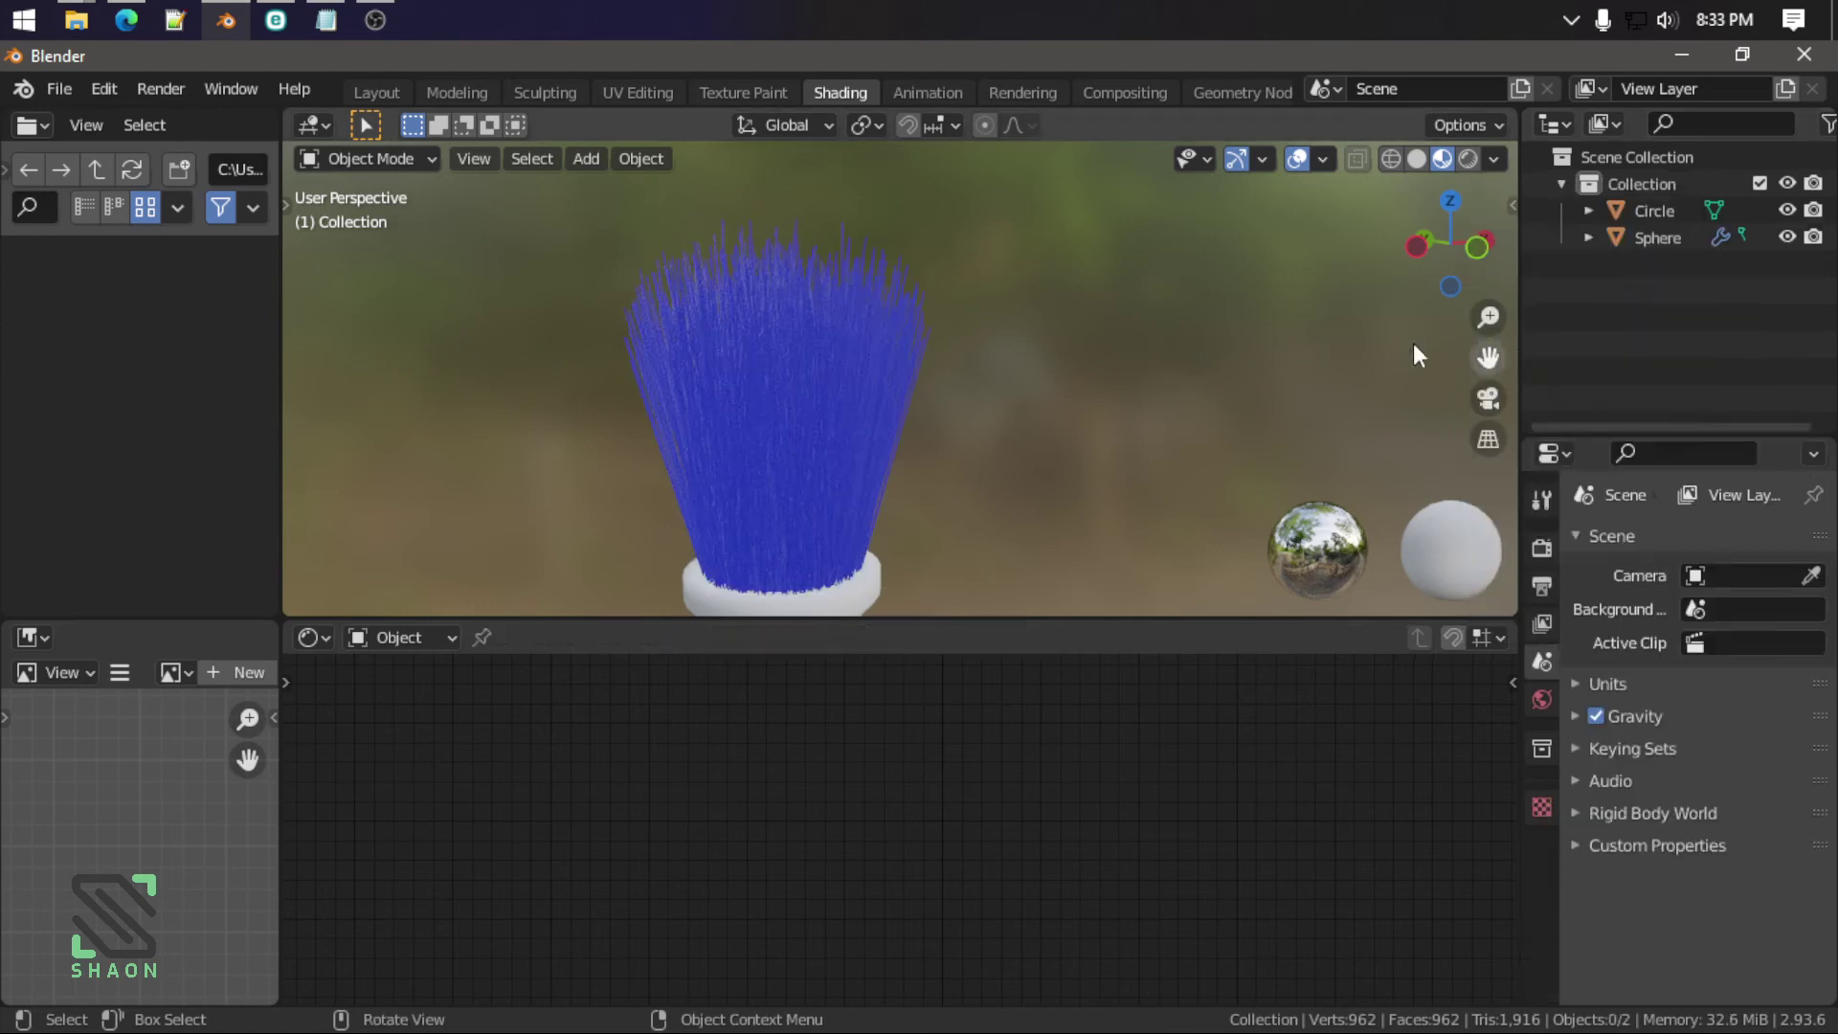
Step: Darken the Sphere hair's base colour to a very dark navy, almost black
left_click(869, 412)
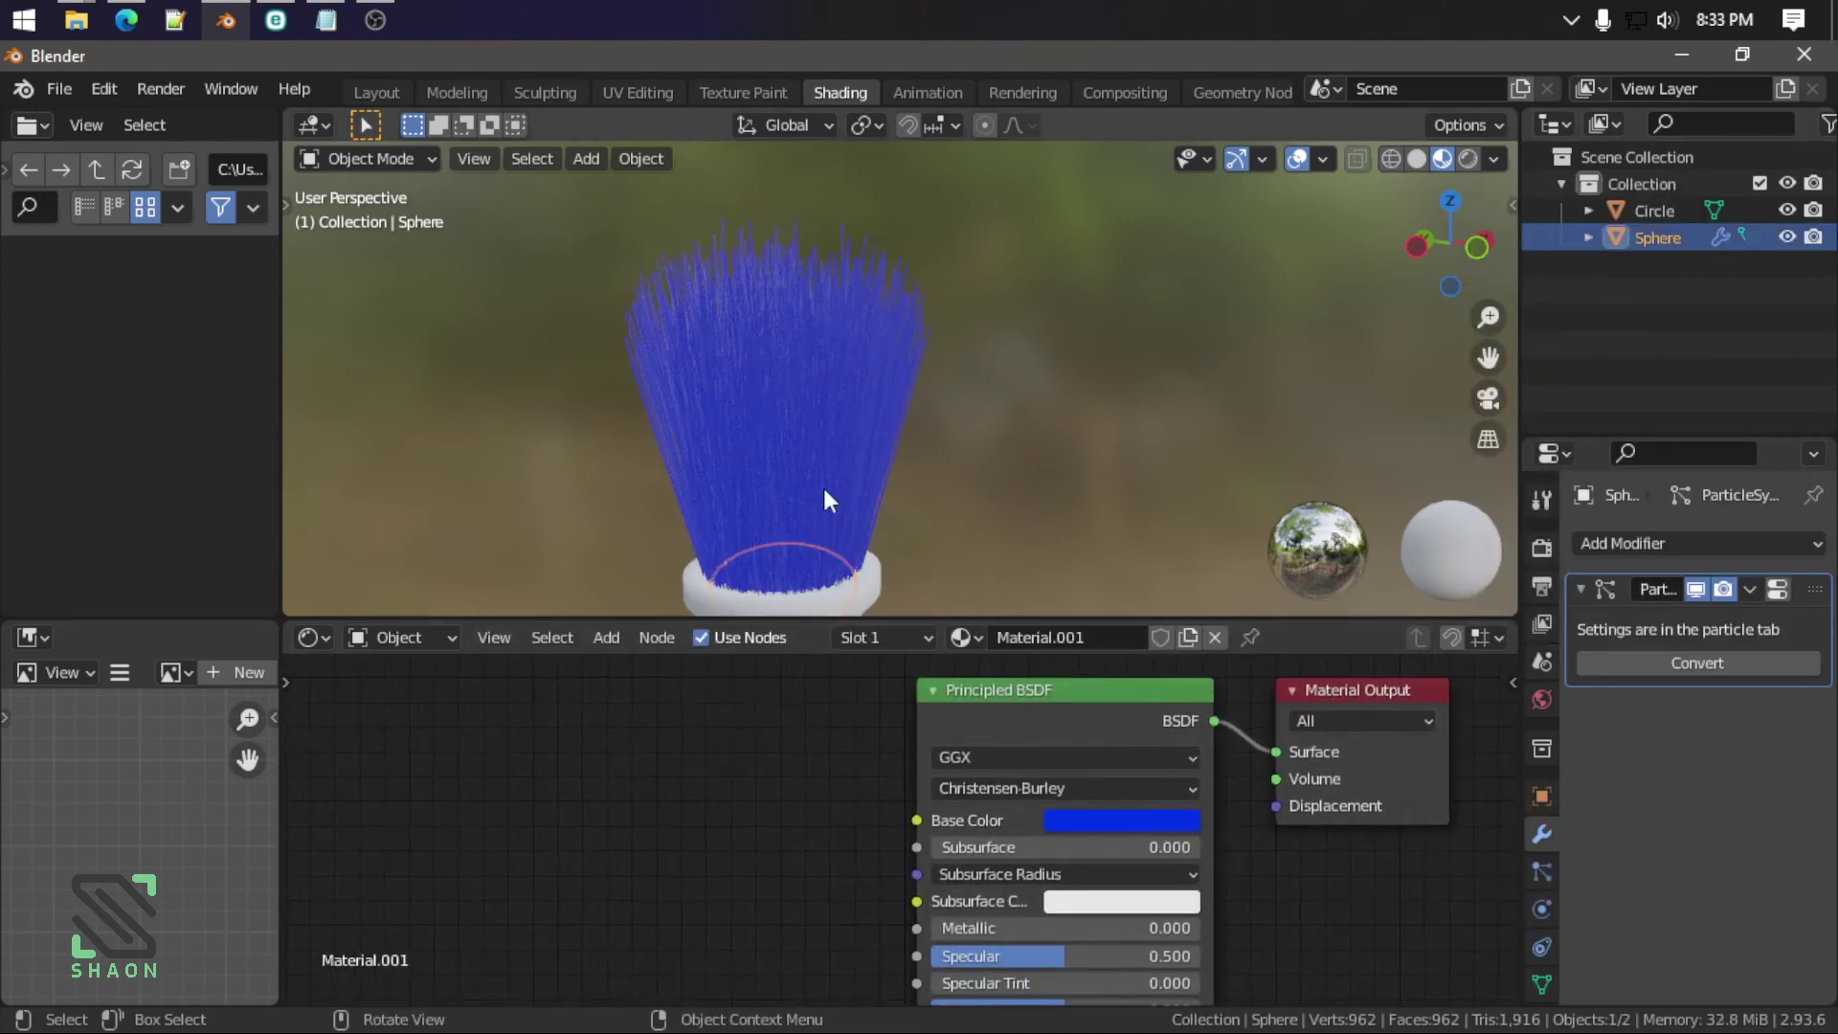
middle_click_drag(869, 567, 841, 589)
scroll(722, 774, "down", 1)
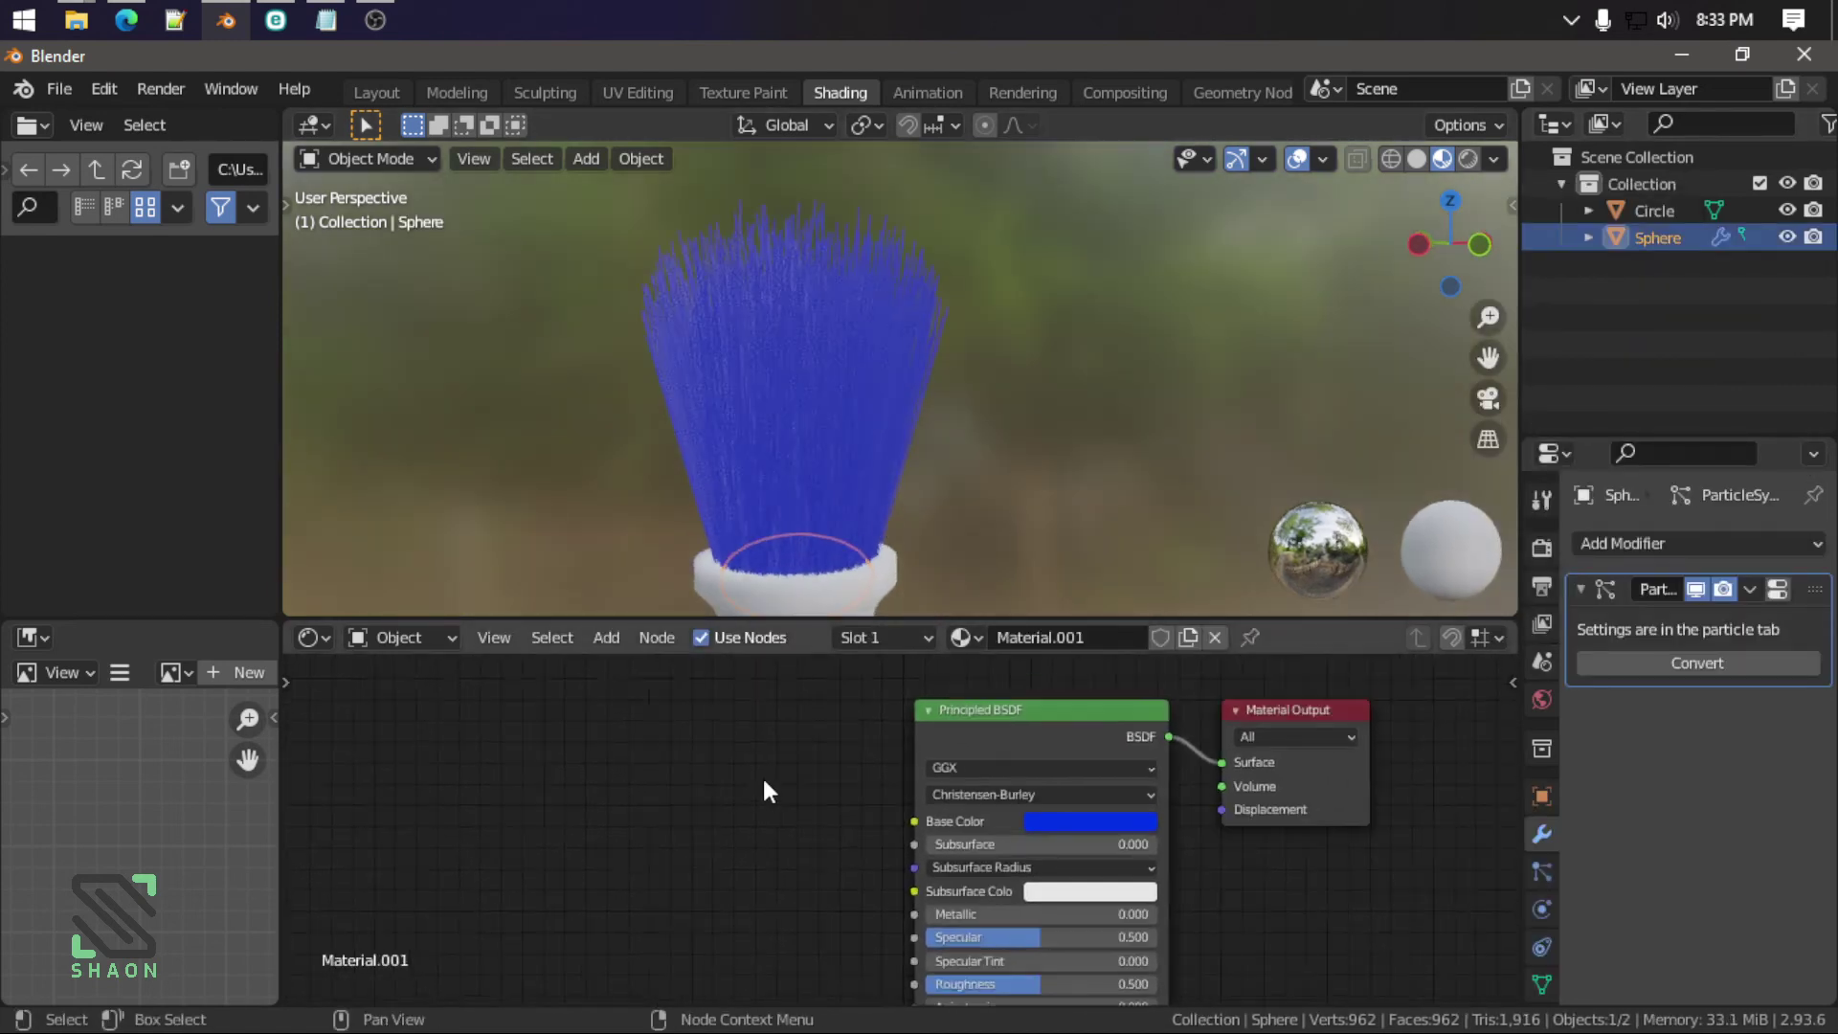
middle_click_drag(762, 774, 780, 732)
left_click(1087, 788)
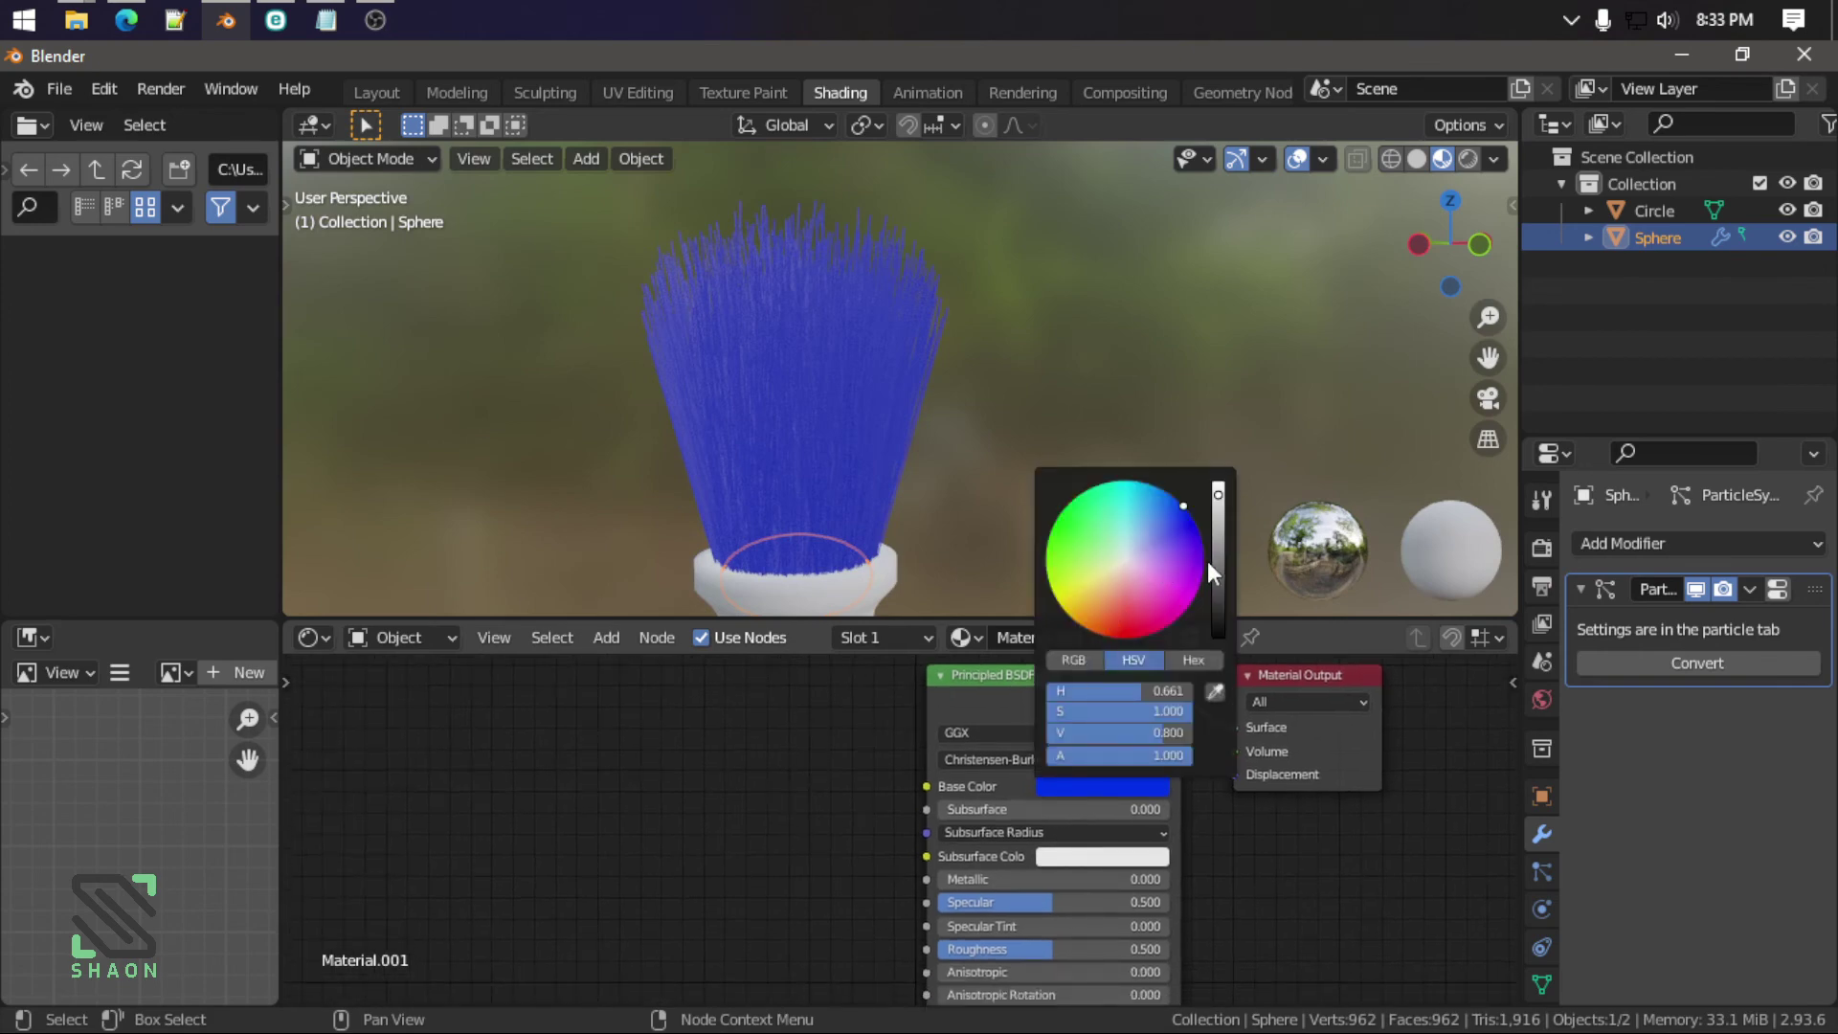
mouse_move(1212, 563)
left_mouse_down()
mouse_move(1218, 593)
mouse_move(1122, 558)
left_mouse_up()
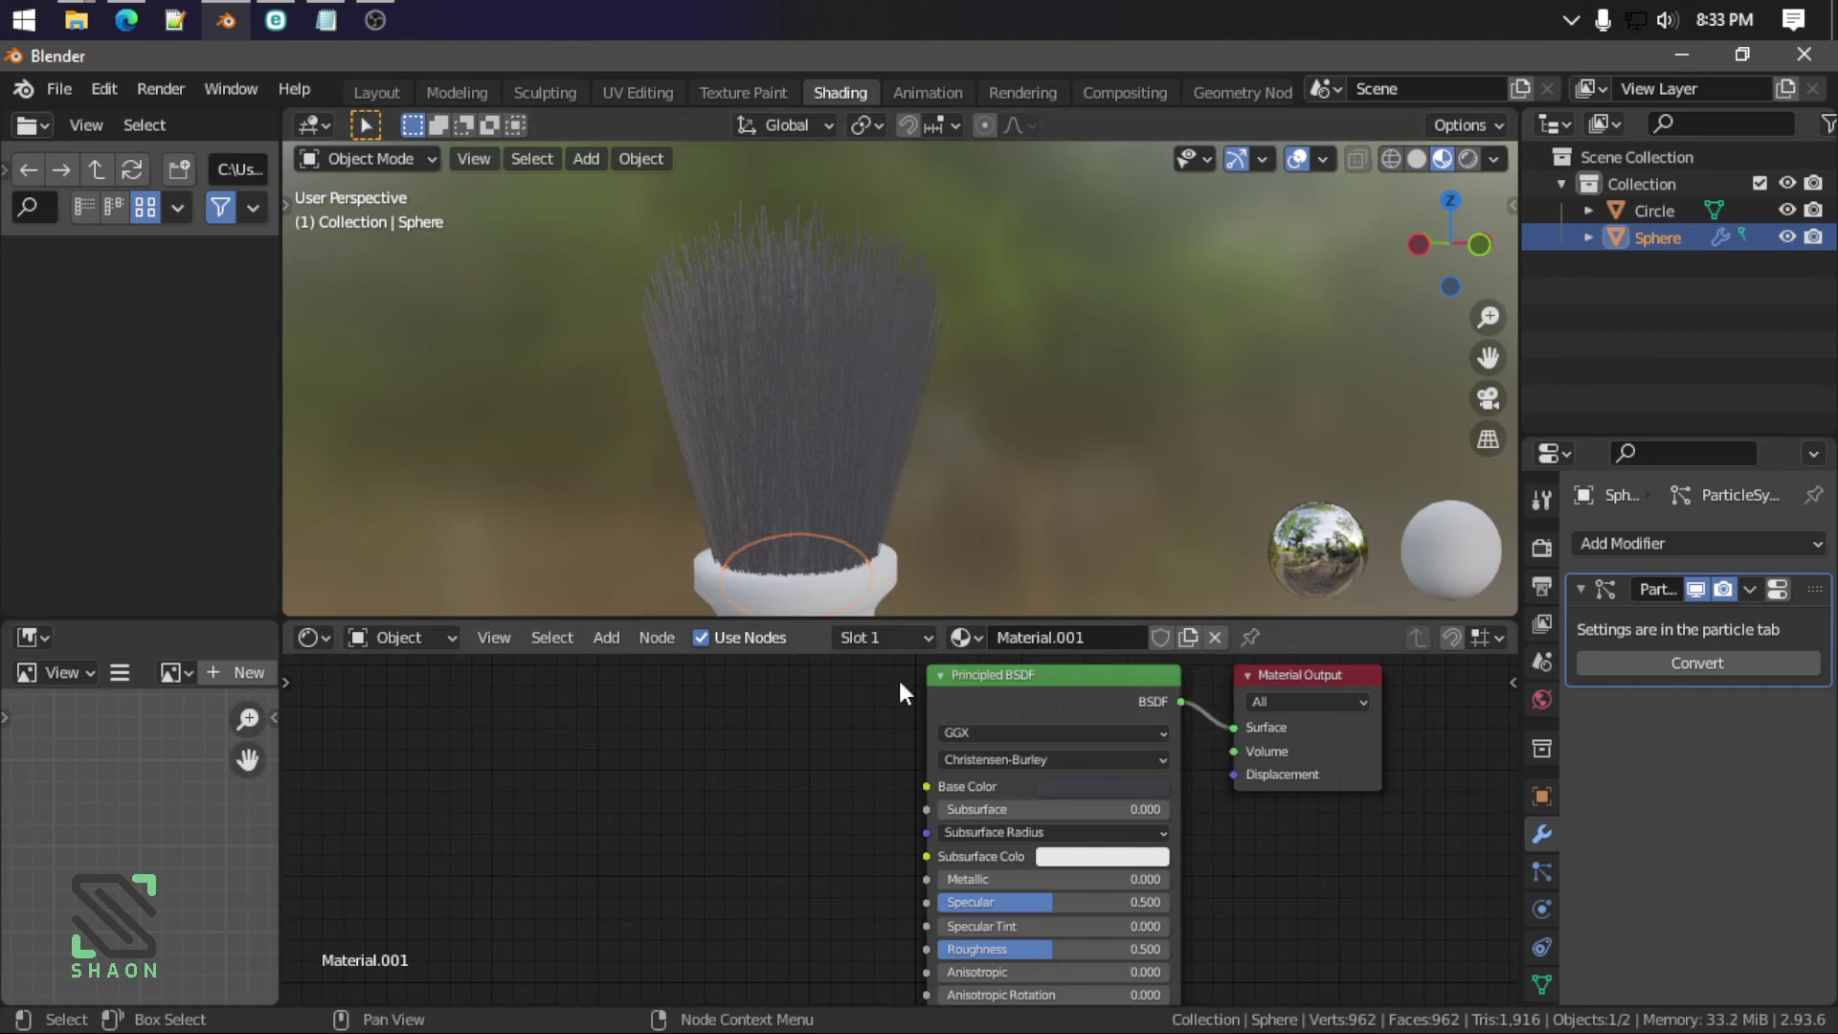
Step: Add a Gradient Texture node to the hair material
scroll(786, 757, "down", 2)
key("shift+a")
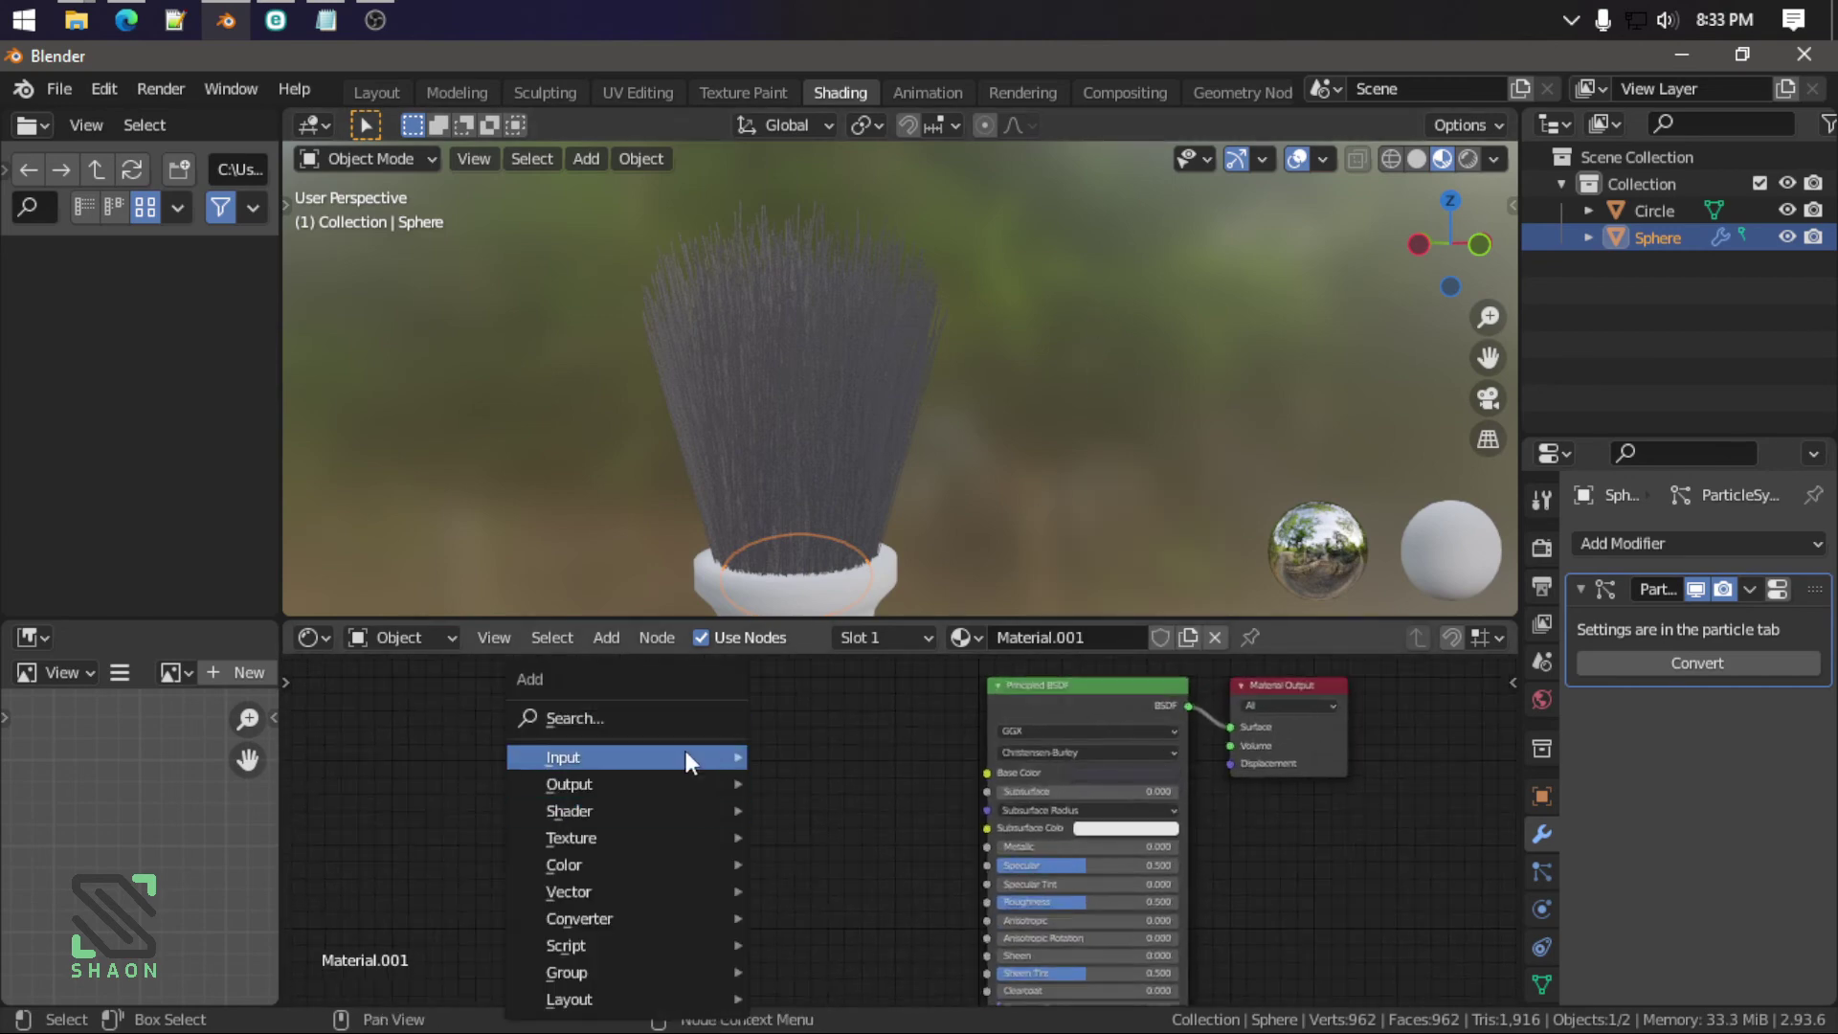
left_click(639, 716)
type("gre")
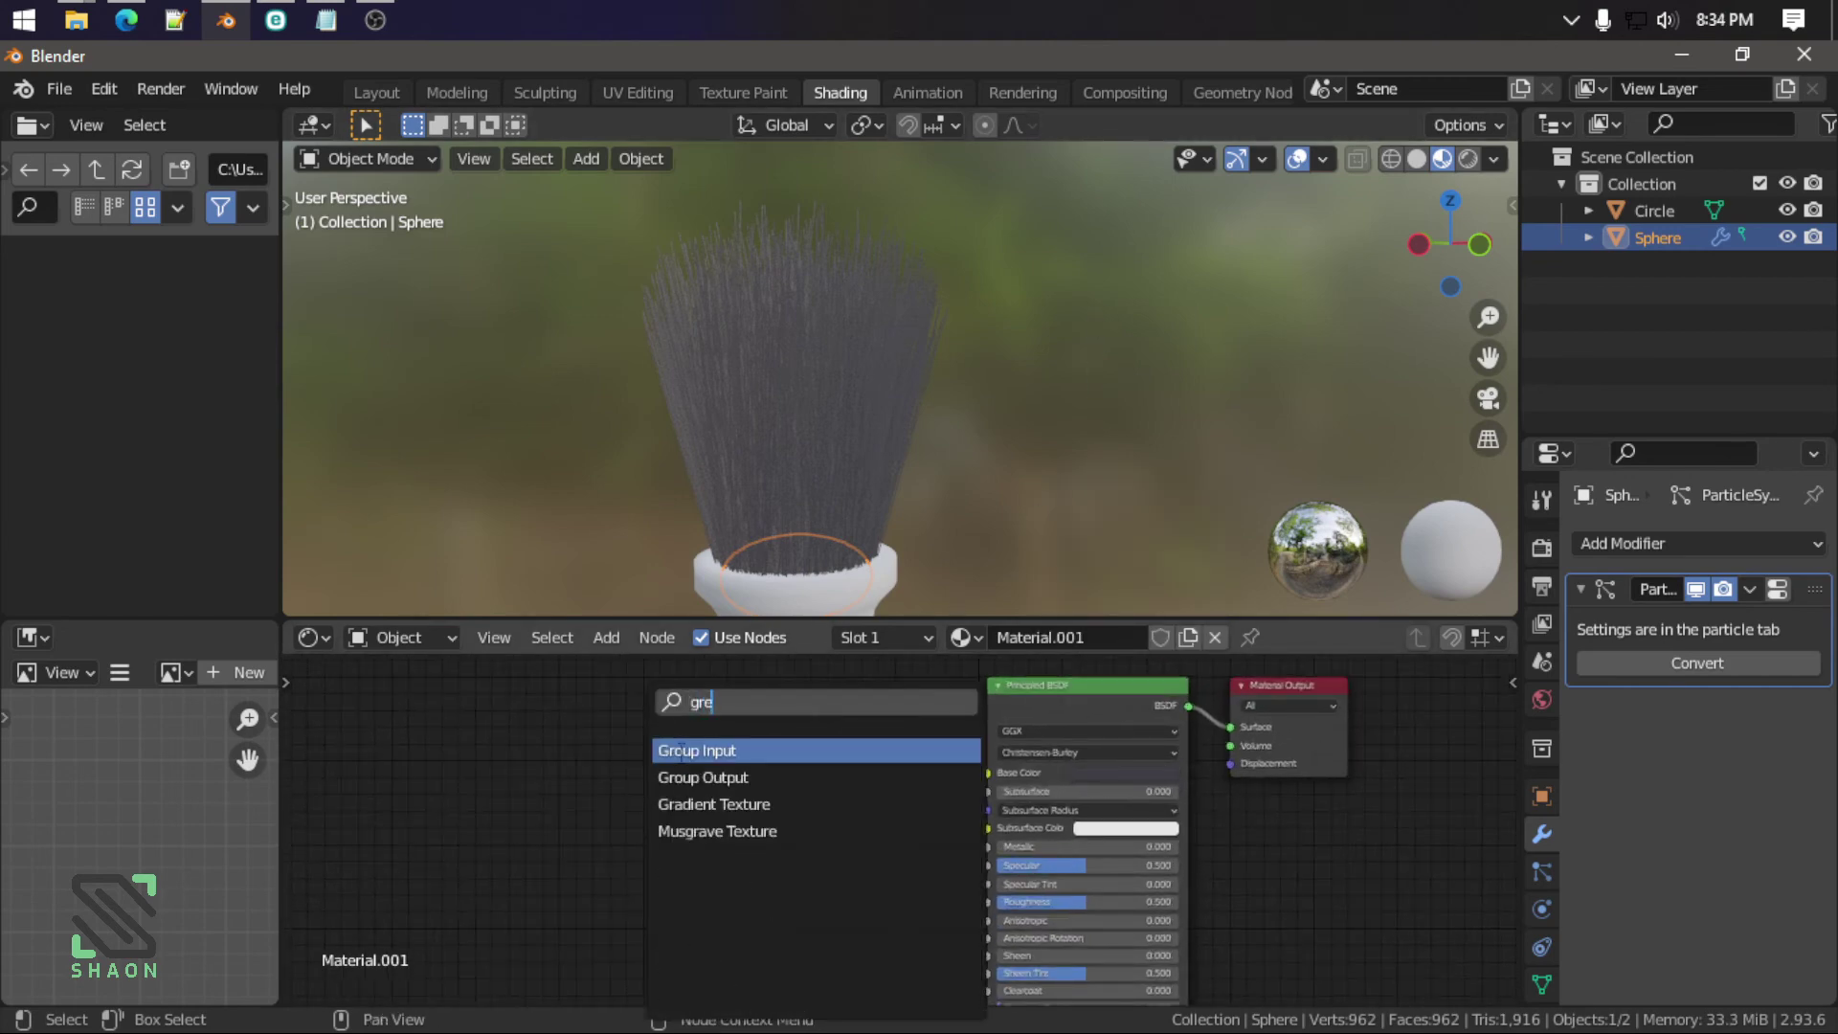
key("Down")
key("Down")
key("Return")
left_click(727, 768)
Step: Add a ColorRamp, linking Gradient Color to its Fac and its Color to Base Color
key("shift+a")
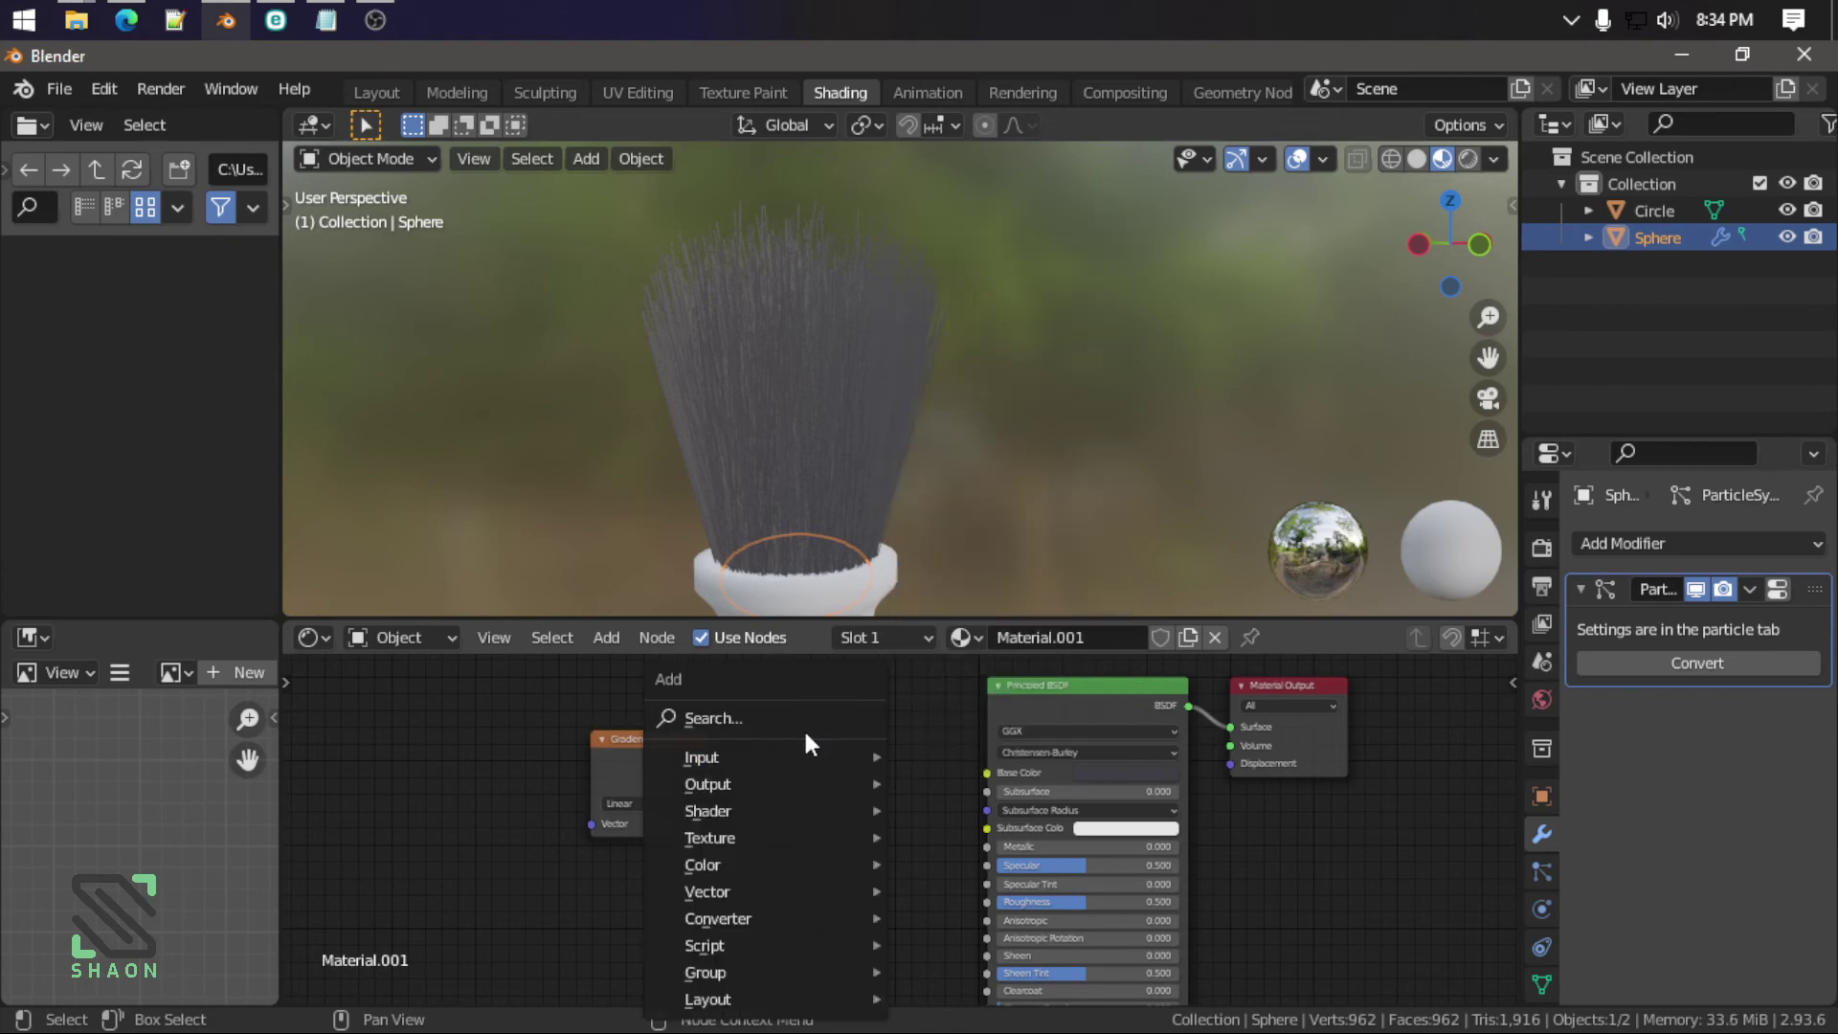
type("c")
key("Down")
key("Return")
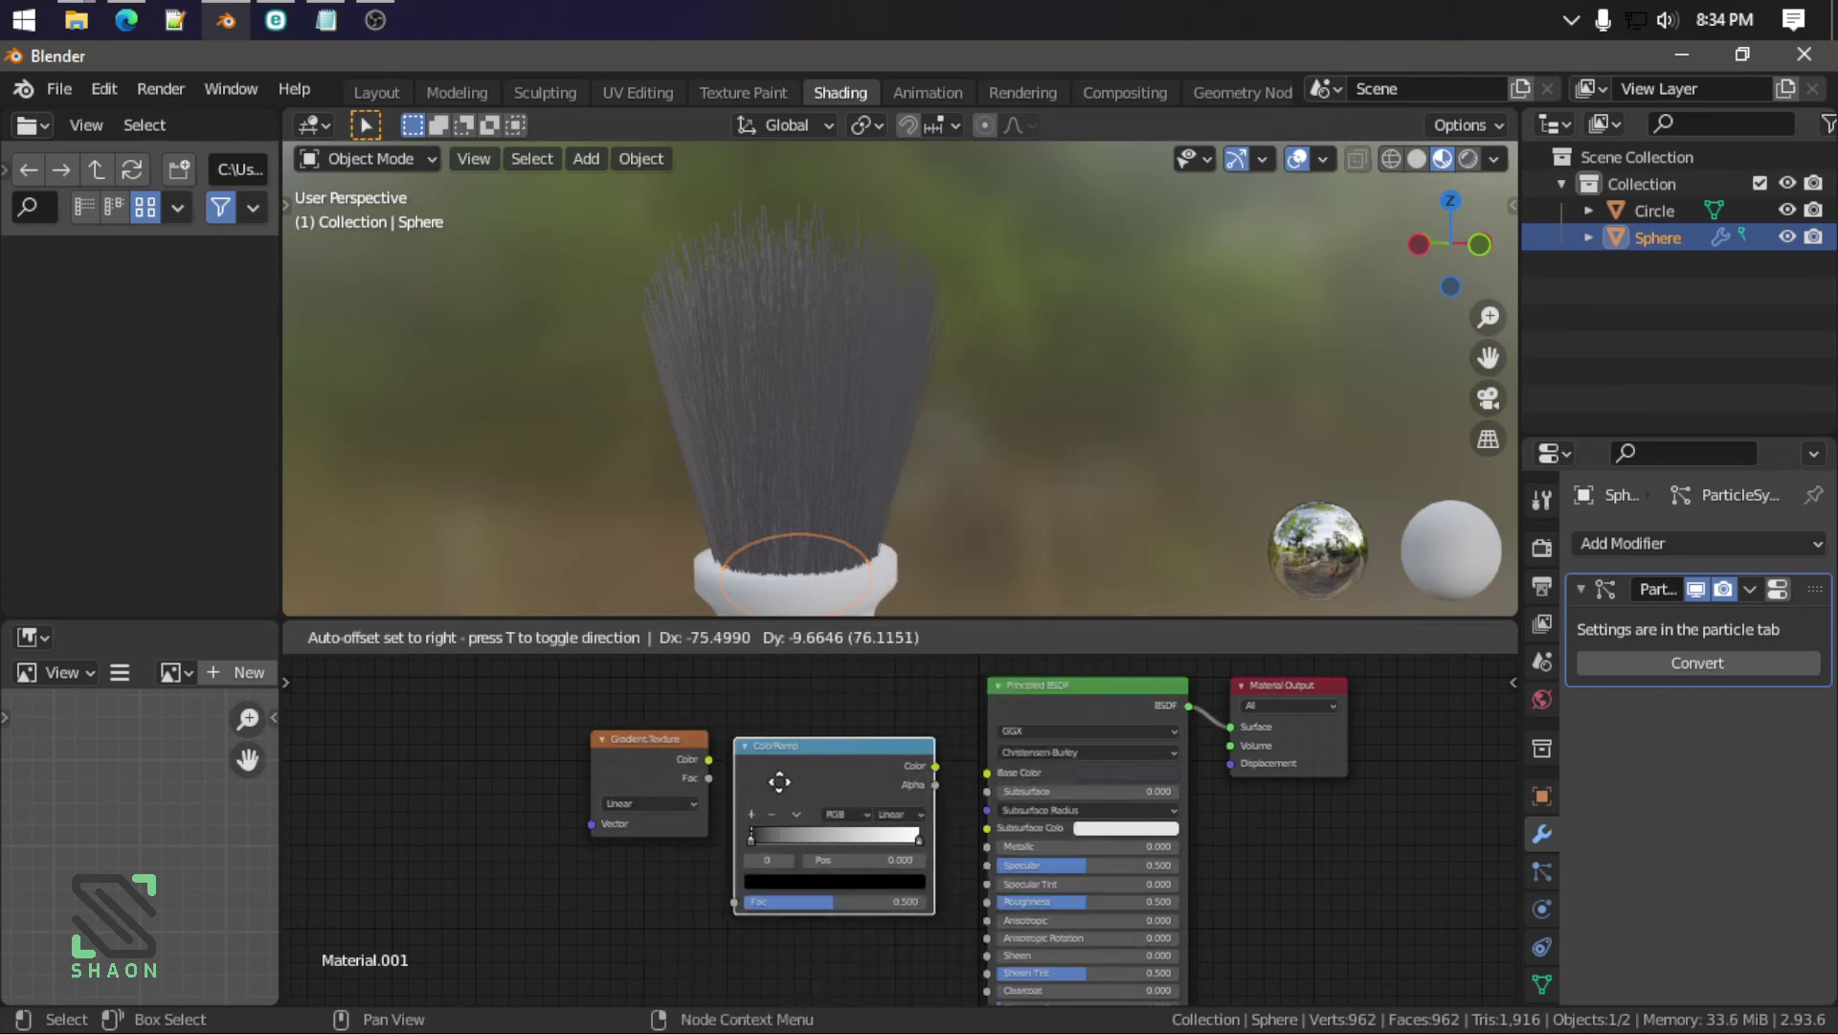
left_click(779, 768)
mouse_move(646, 745)
left_mouse_down()
mouse_move(585, 746)
mouse_move(735, 881)
left_mouse_up()
left_click_drag(935, 753, 988, 773)
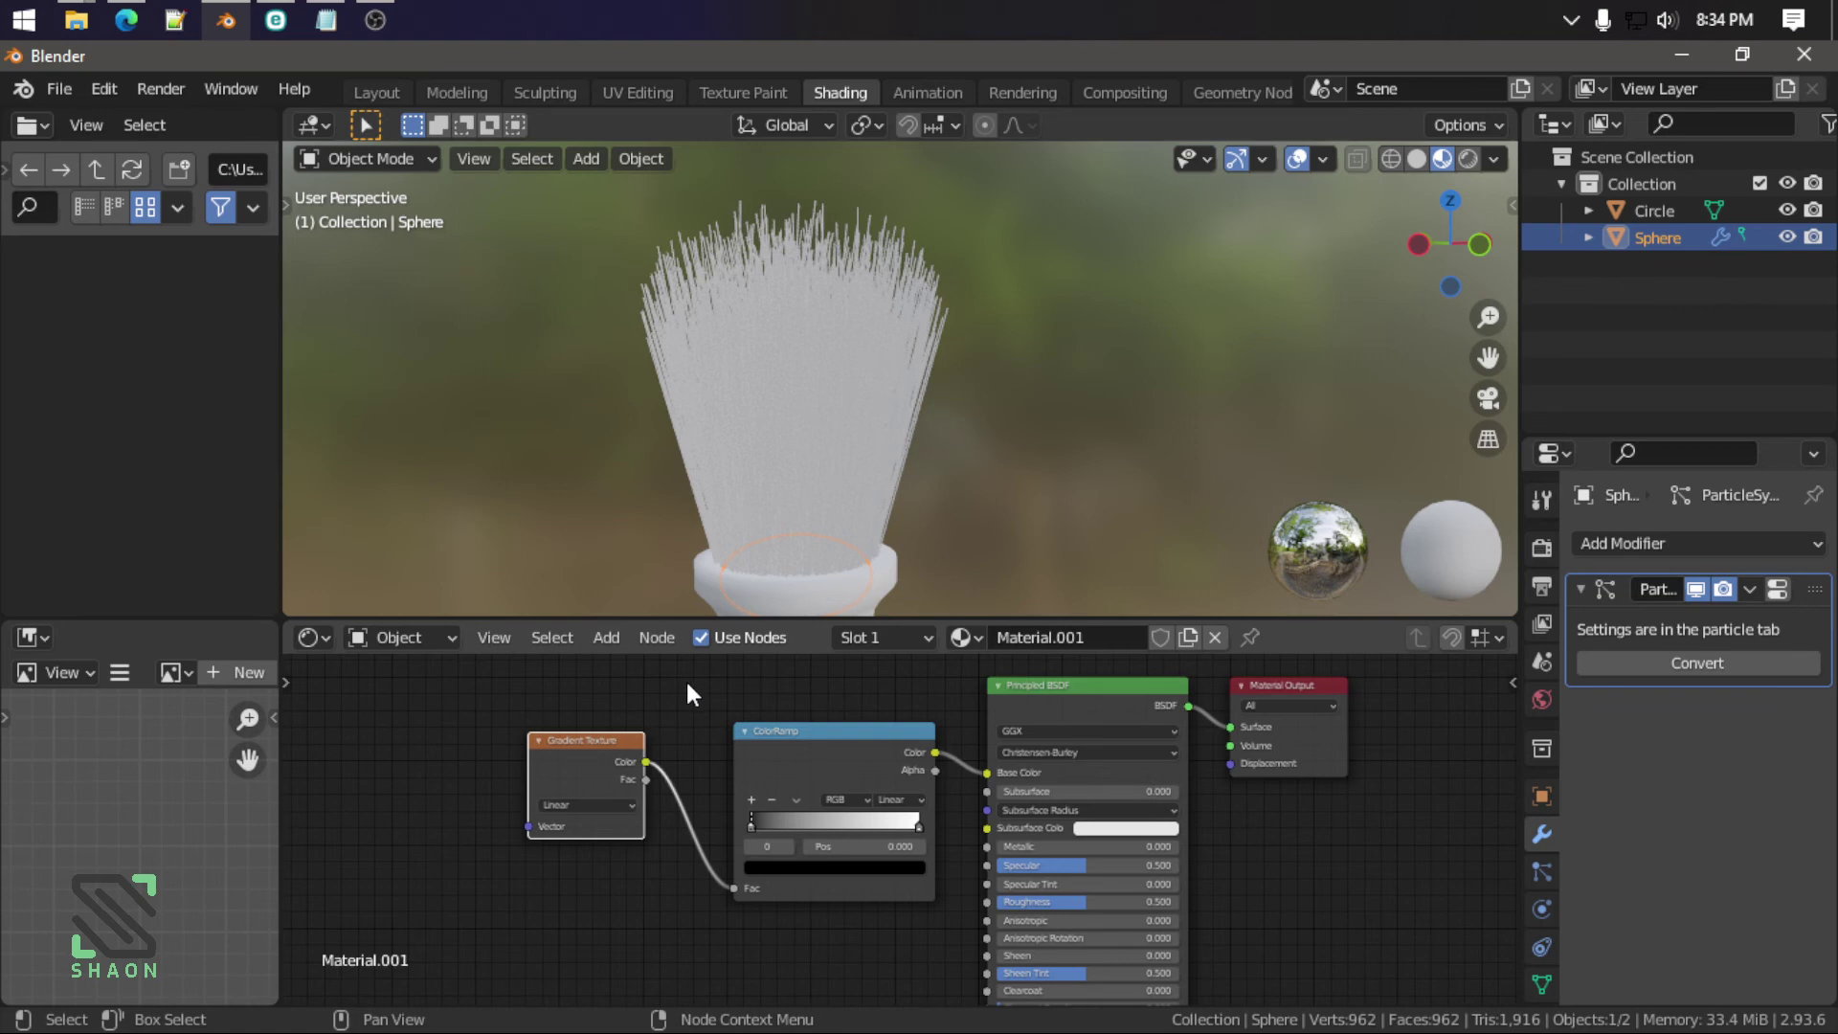
Step: Move the Gradient Texture node closer to the ColorRamp and deselect the Sphere
scroll(661, 723, "up", 1)
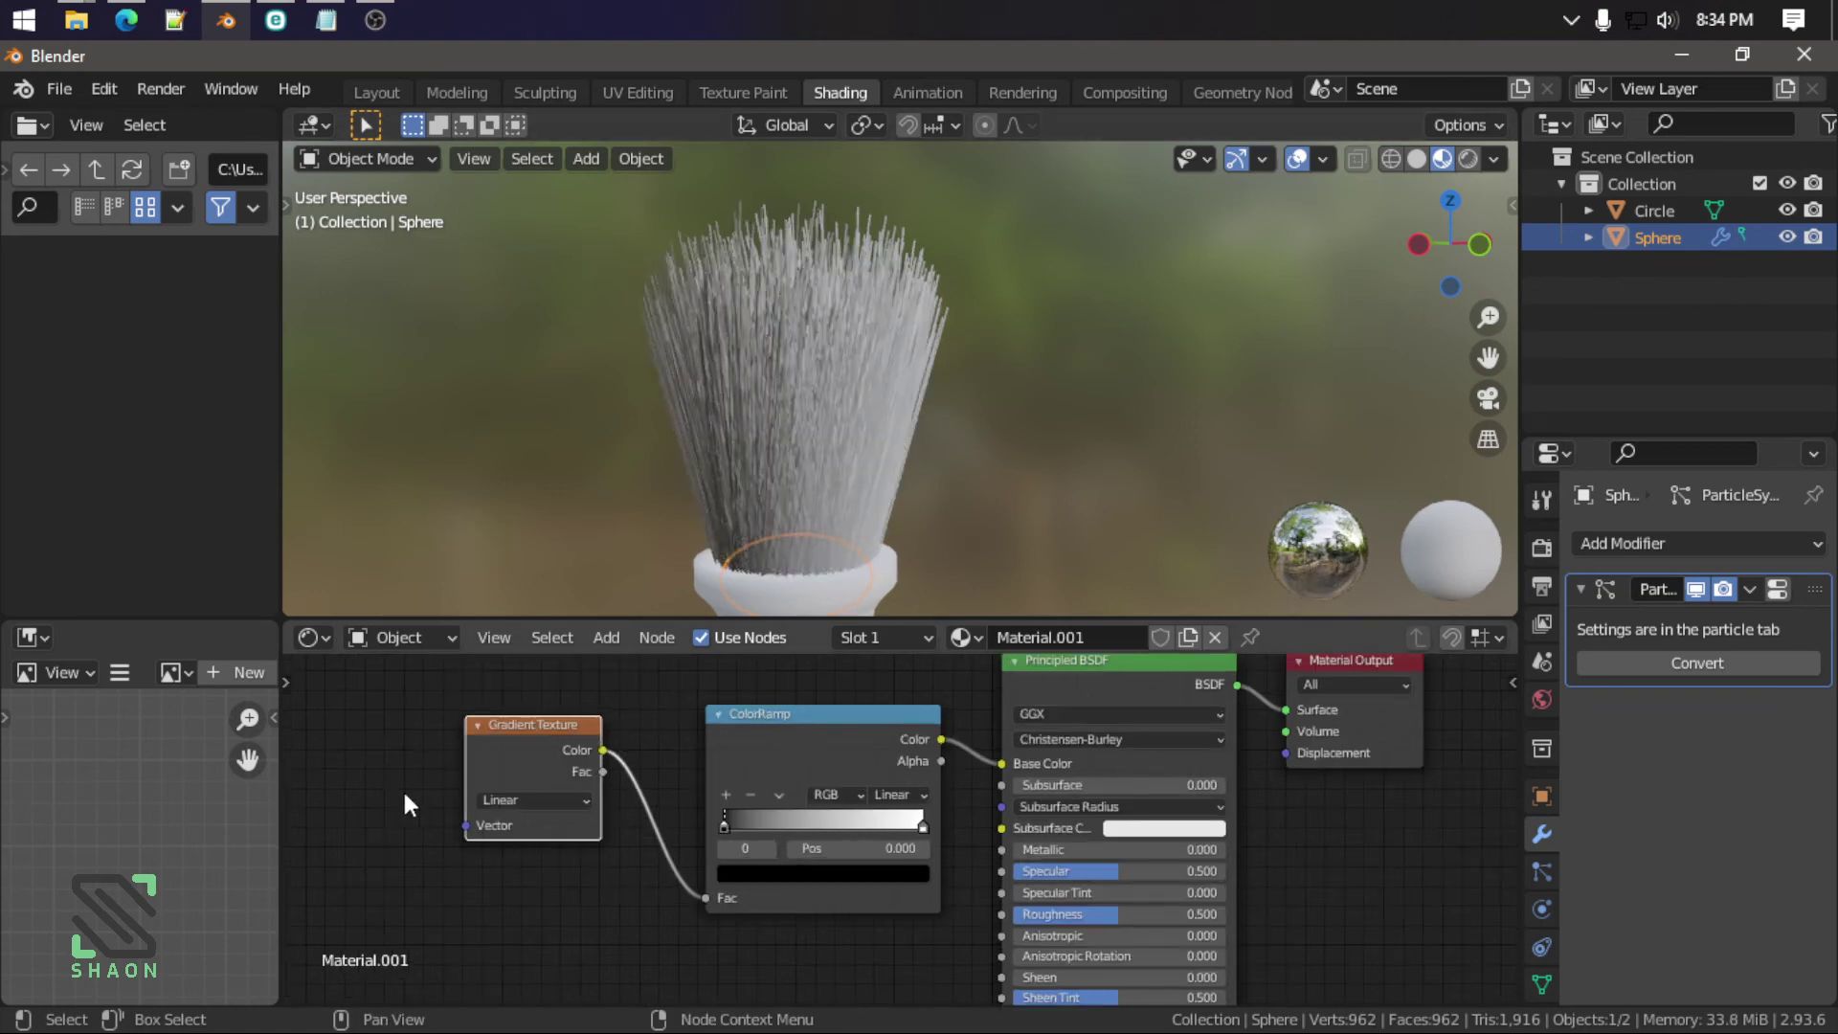
left_click_drag(511, 736, 565, 736)
left_click(1031, 376)
Step: Orbit and zoom around the brush to inspect the pale bristles, selecting the handle
scroll(1031, 376, "down", 4)
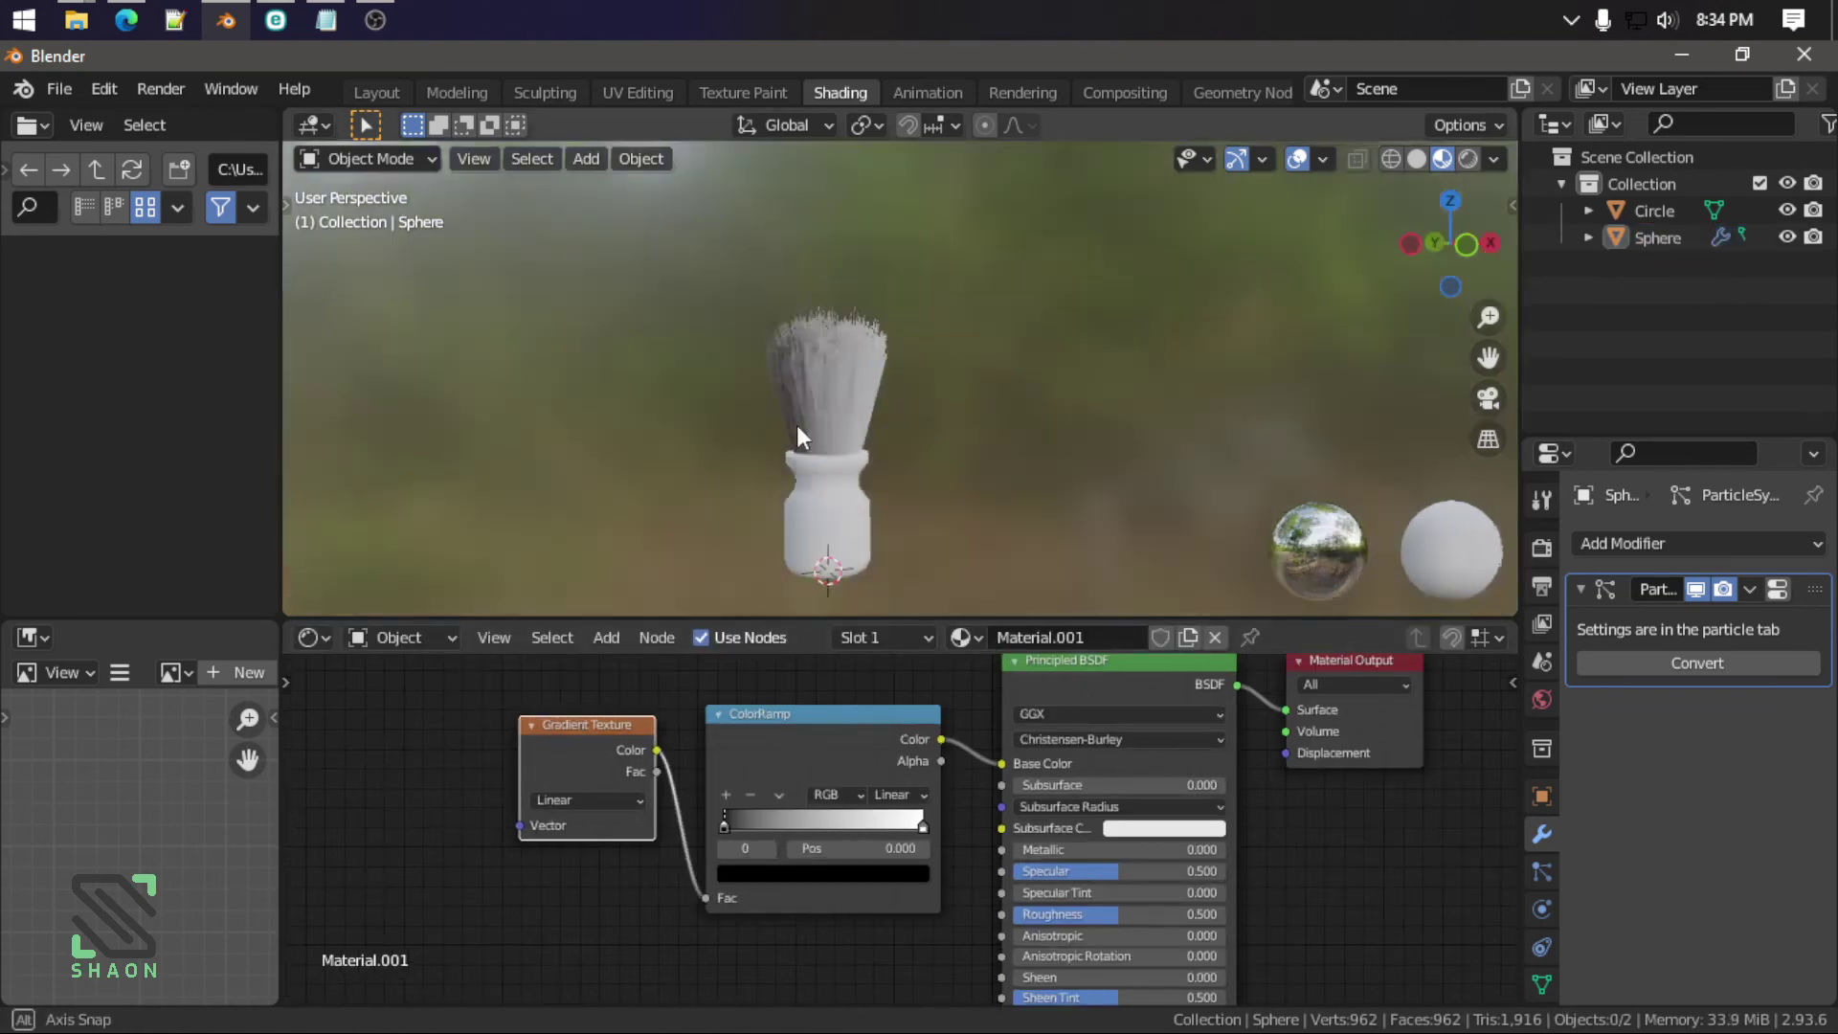
mouse_move(797, 425)
middle_mouse_down()
mouse_move(910, 454)
mouse_move(1038, 325)
mouse_move(982, 333)
middle_mouse_up()
scroll(1015, 467, "up", 3)
scroll(998, 467, "up", 3)
scroll(1000, 438, "up", 2)
scroll(1038, 326, "down", 3)
scroll(858, 405, "down", 3)
scroll(824, 469, "up", 3)
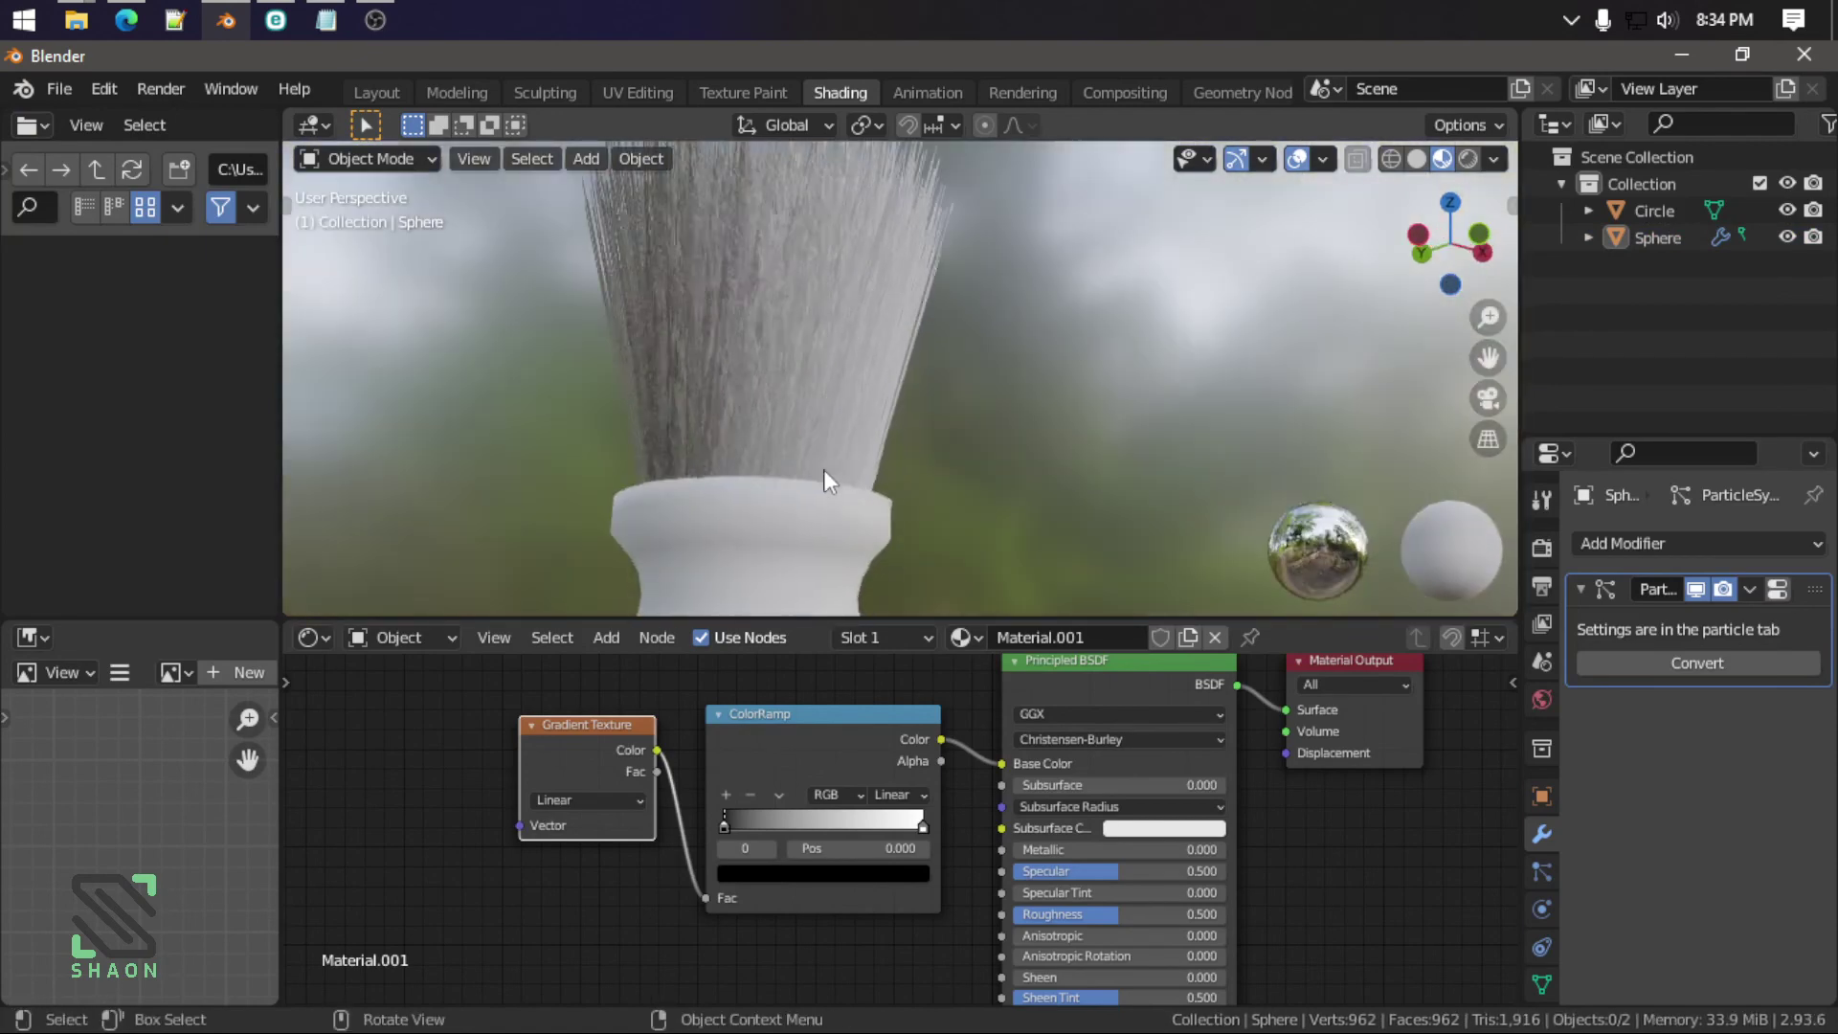
middle_click_drag(823, 469, 991, 324)
left_click(992, 397)
scroll(1078, 410, "down", 2)
Step: Inspect the handle's mesh in Edit Mode, selecting an edge loop around it
scroll(1111, 512, "down", 3)
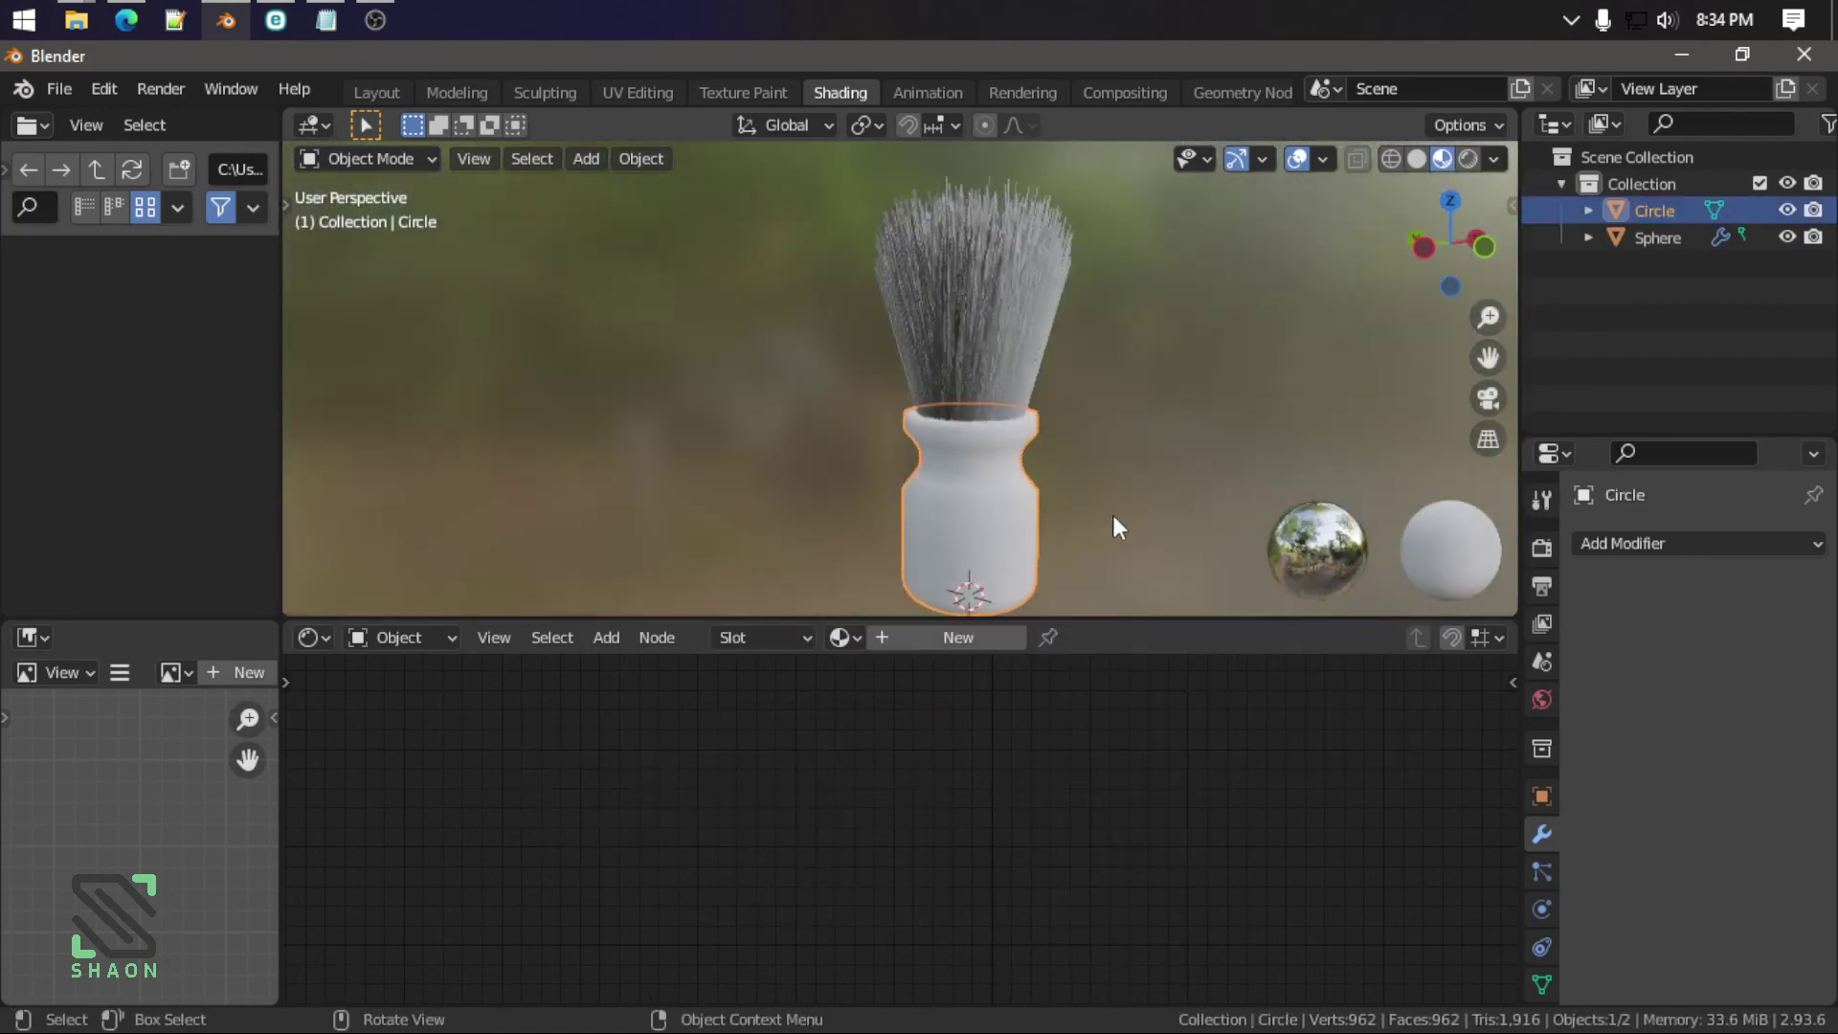
scroll(1112, 515, "up", 5)
key("Tab")
scroll(1018, 400, "down", 2)
scroll(1018, 400, "up", 5)
key("Tab")
scroll(1018, 400, "down", 5)
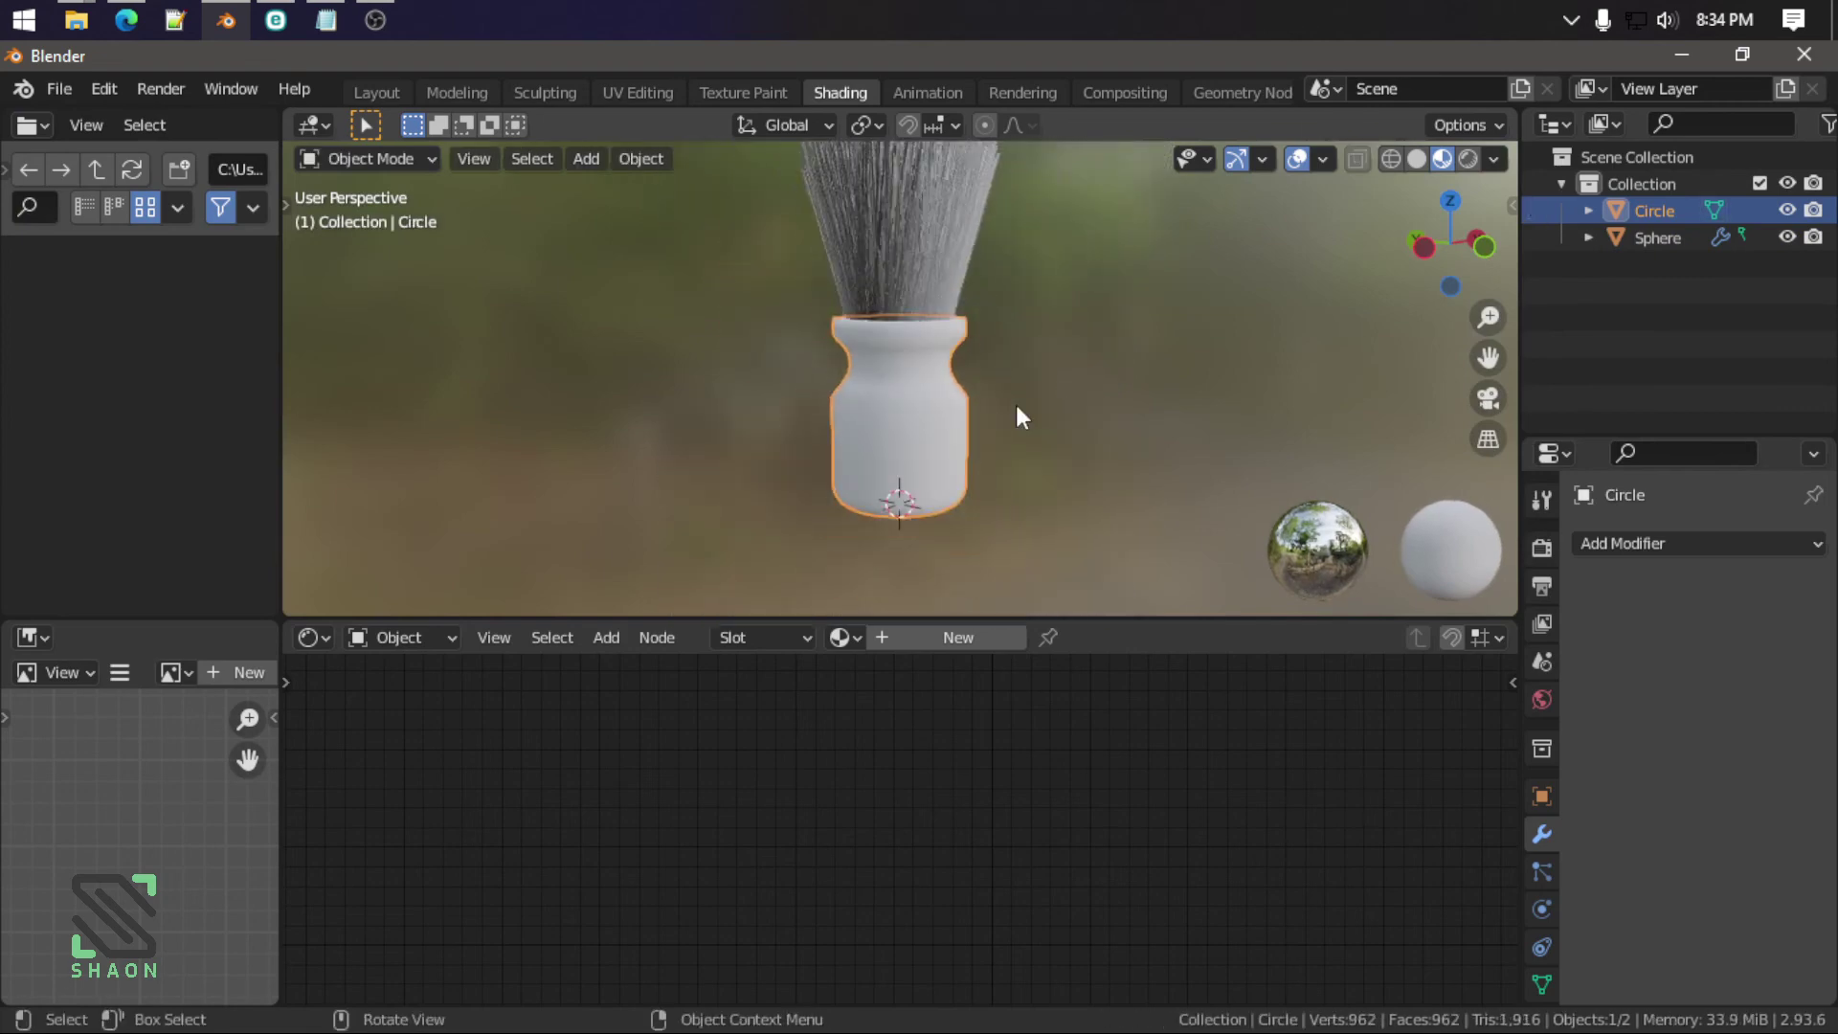
scroll(1017, 406, "up", 4)
key("Tab")
left_click(1078, 431, "alt")
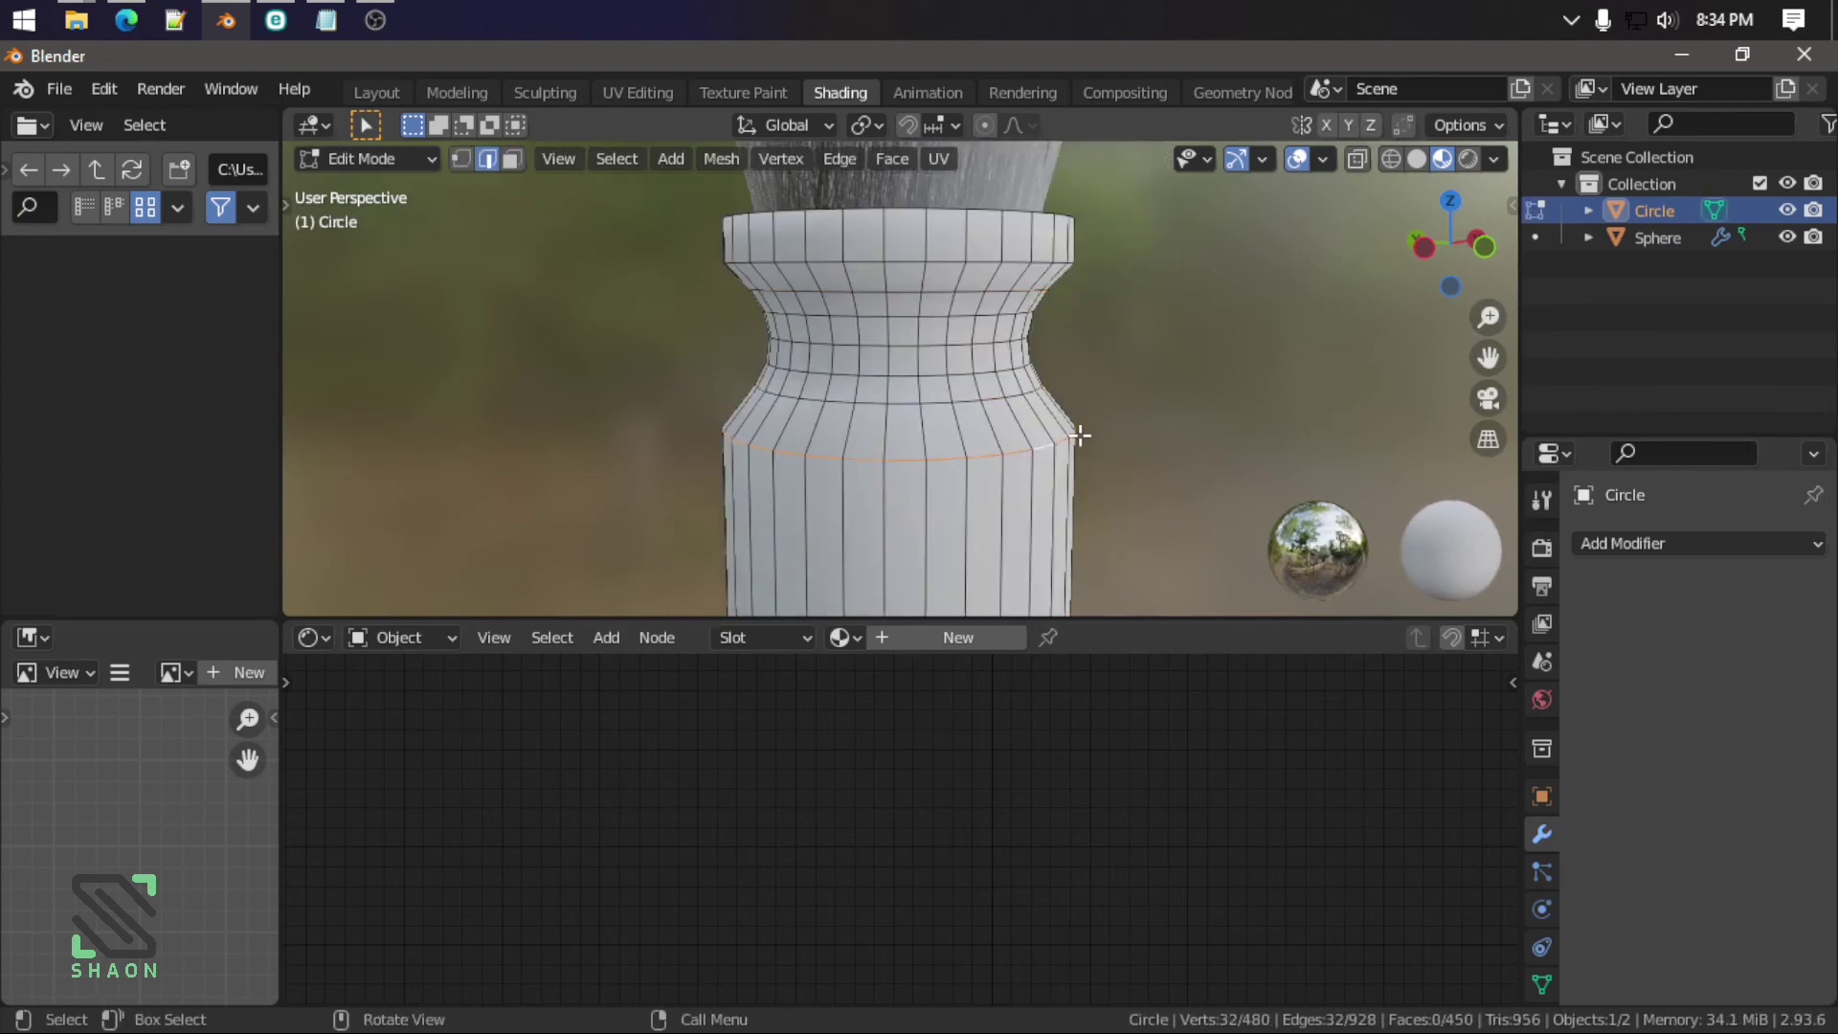
key("Tab")
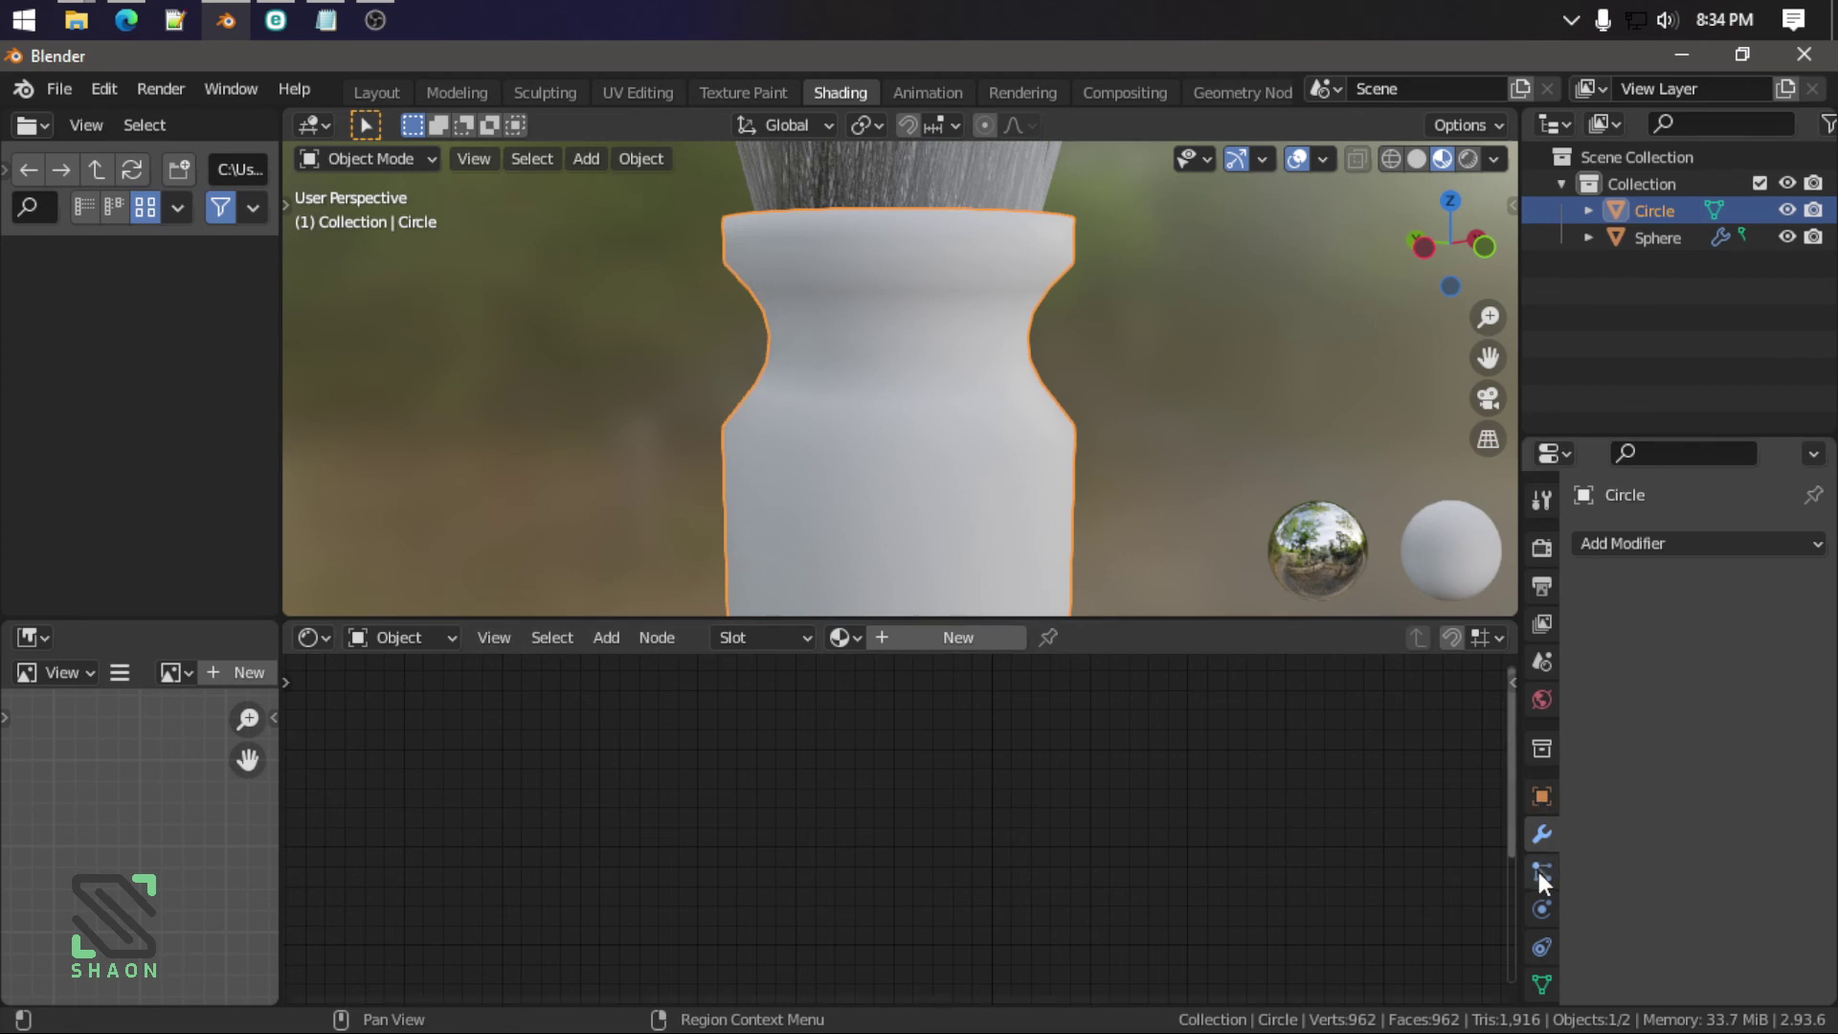
Step: Turn on Auto Smooth in the handle's mesh Normals settings
left_click(1542, 982)
scroll(1603, 907, "down", 3)
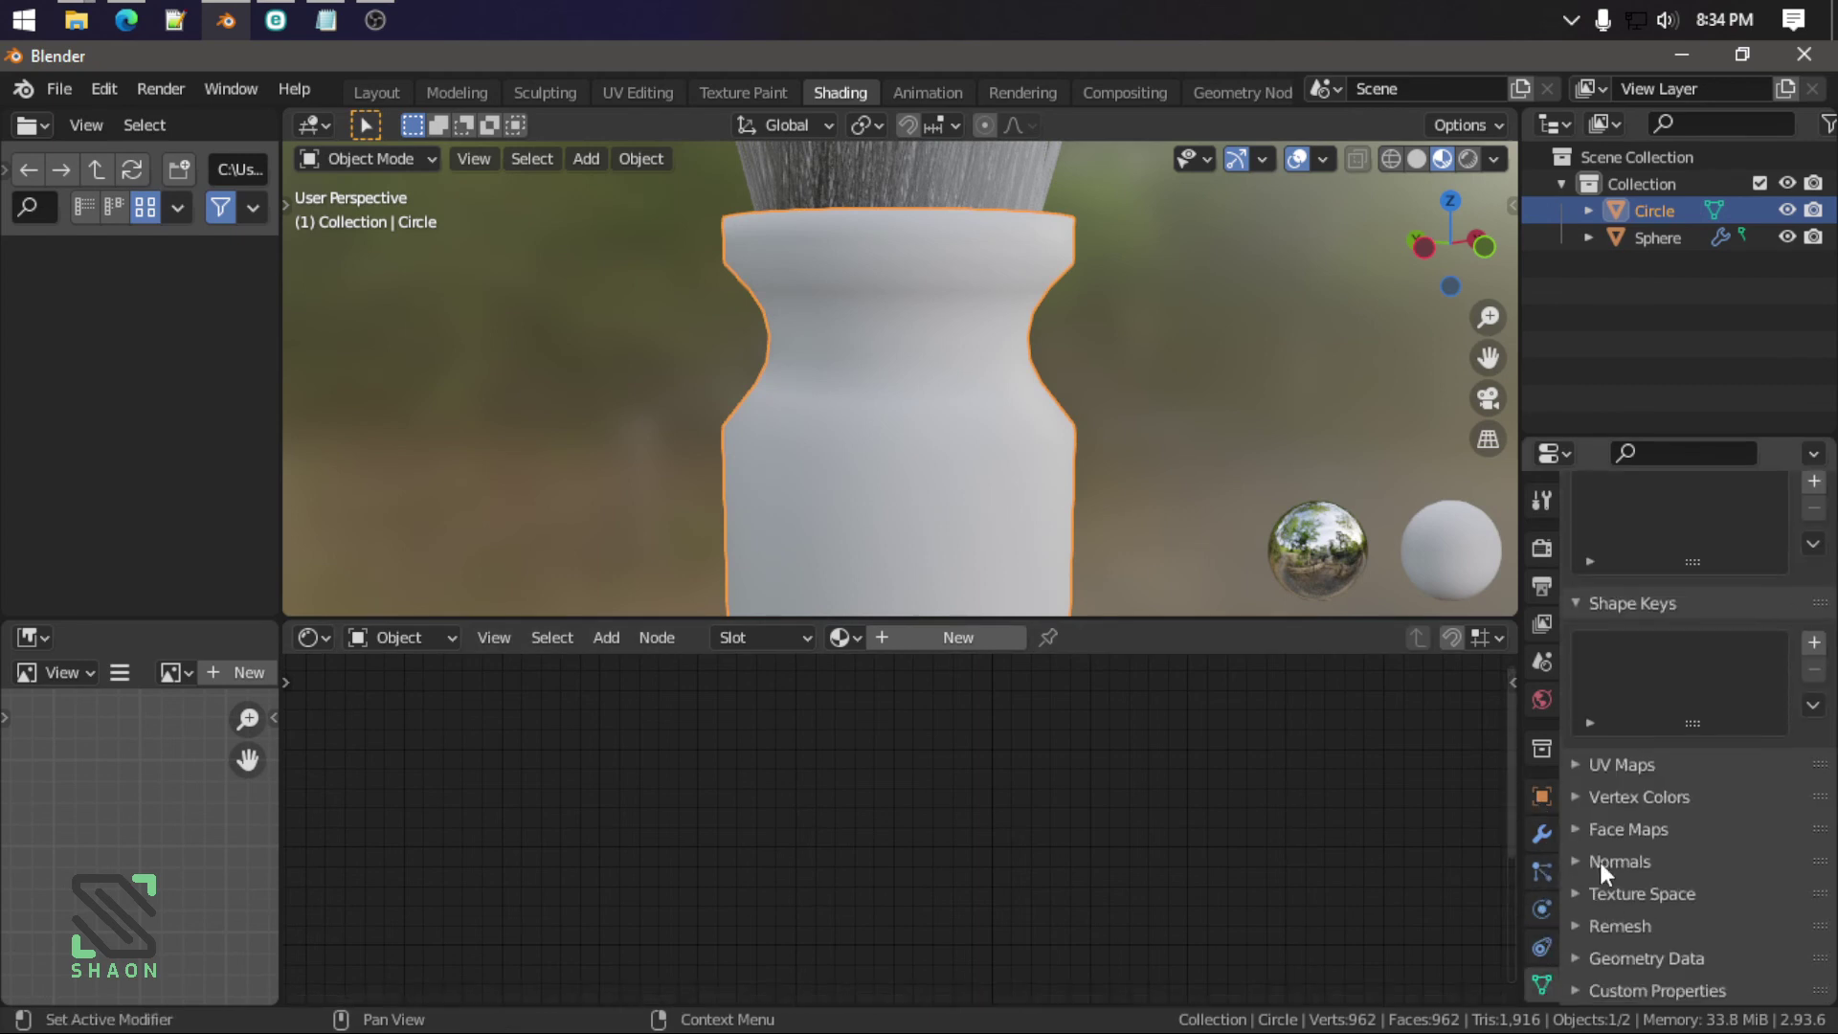
left_click(1599, 861)
left_click(1677, 901)
scroll(1036, 424, "down", 2)
scroll(986, 469, "up", 3)
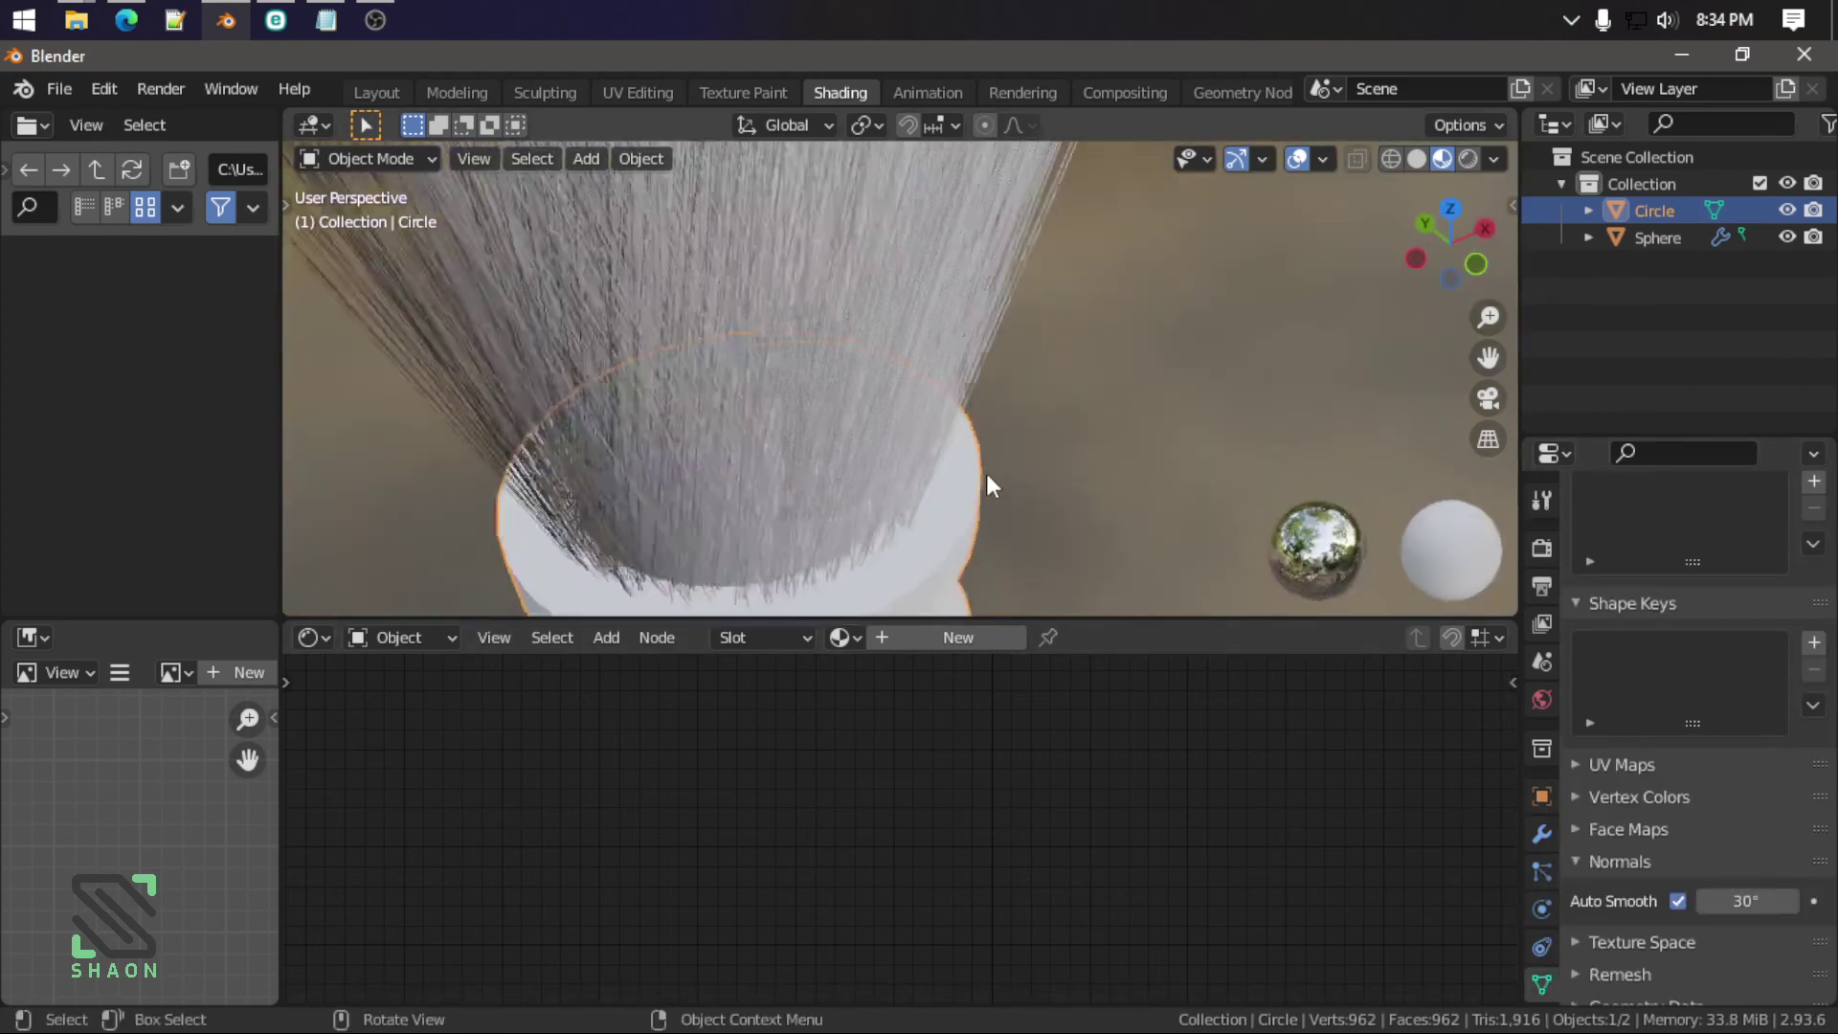
scroll(972, 428, "down", 3)
scroll(878, 416, "down", 2)
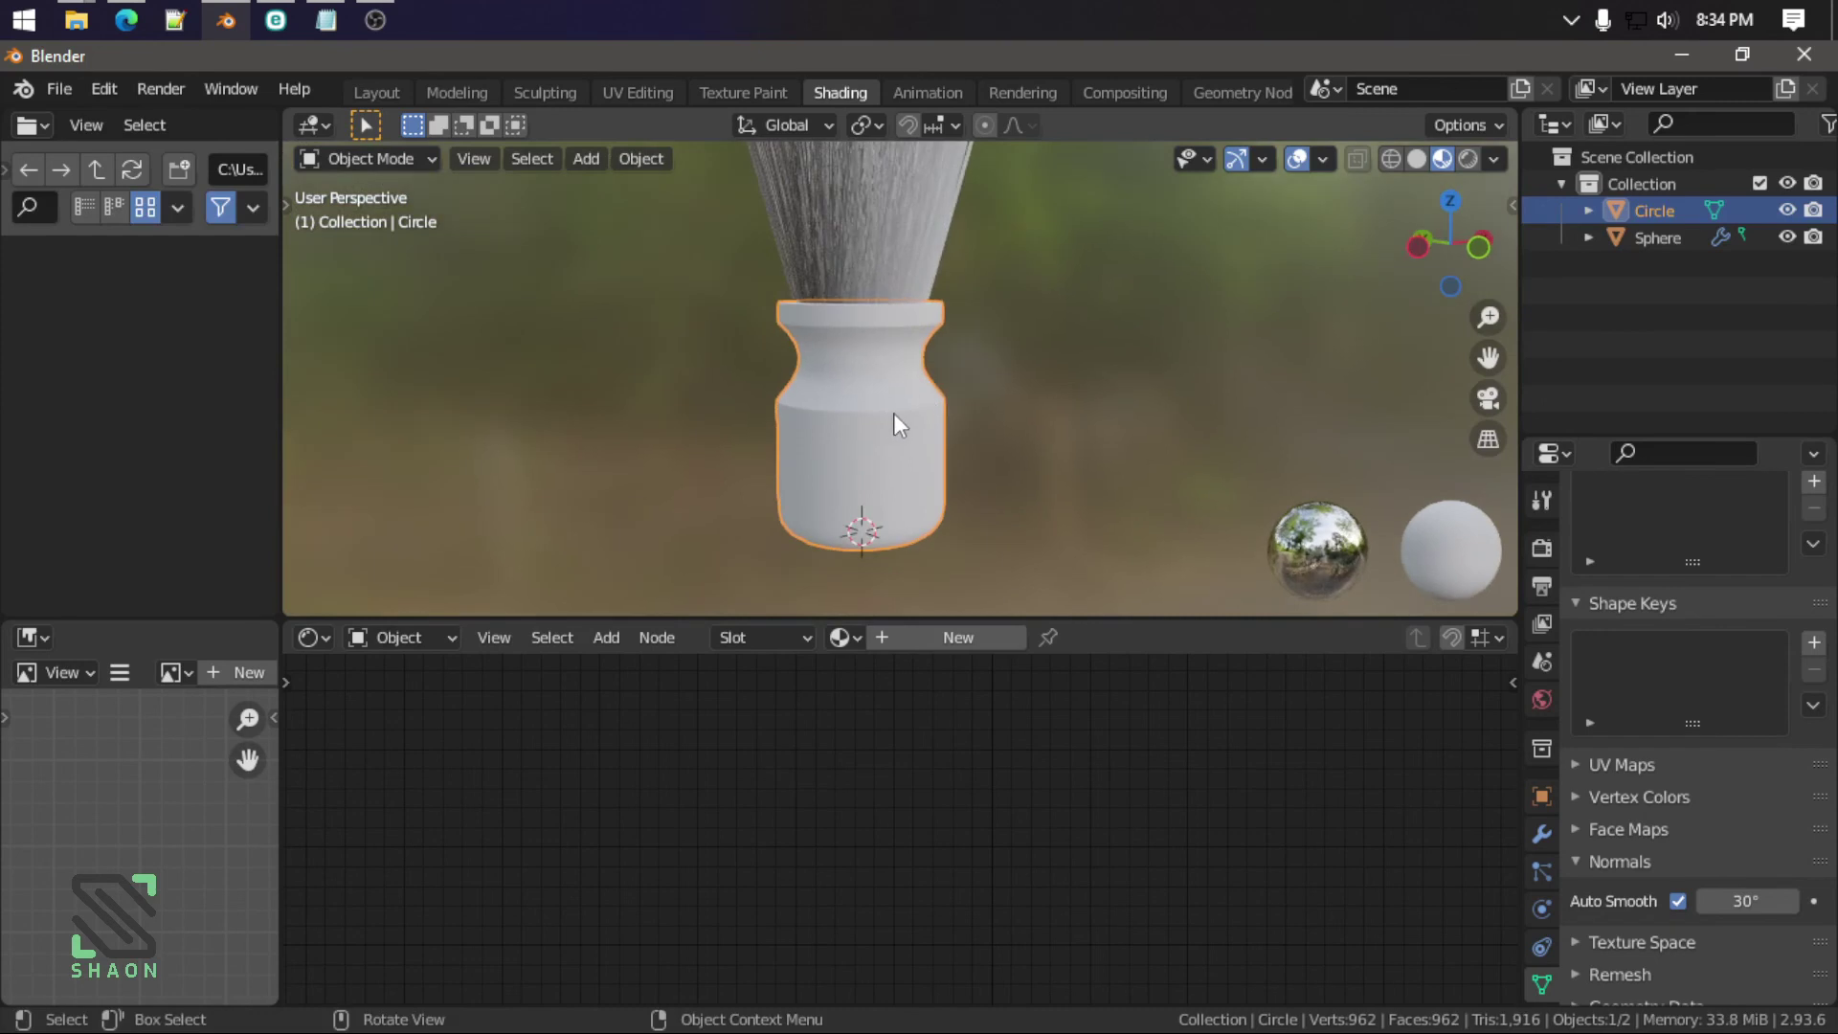
Step: Give the handle a new material, tinting its base colour orange then darkening it to deep brown
left_click(959, 637)
left_click(1209, 755)
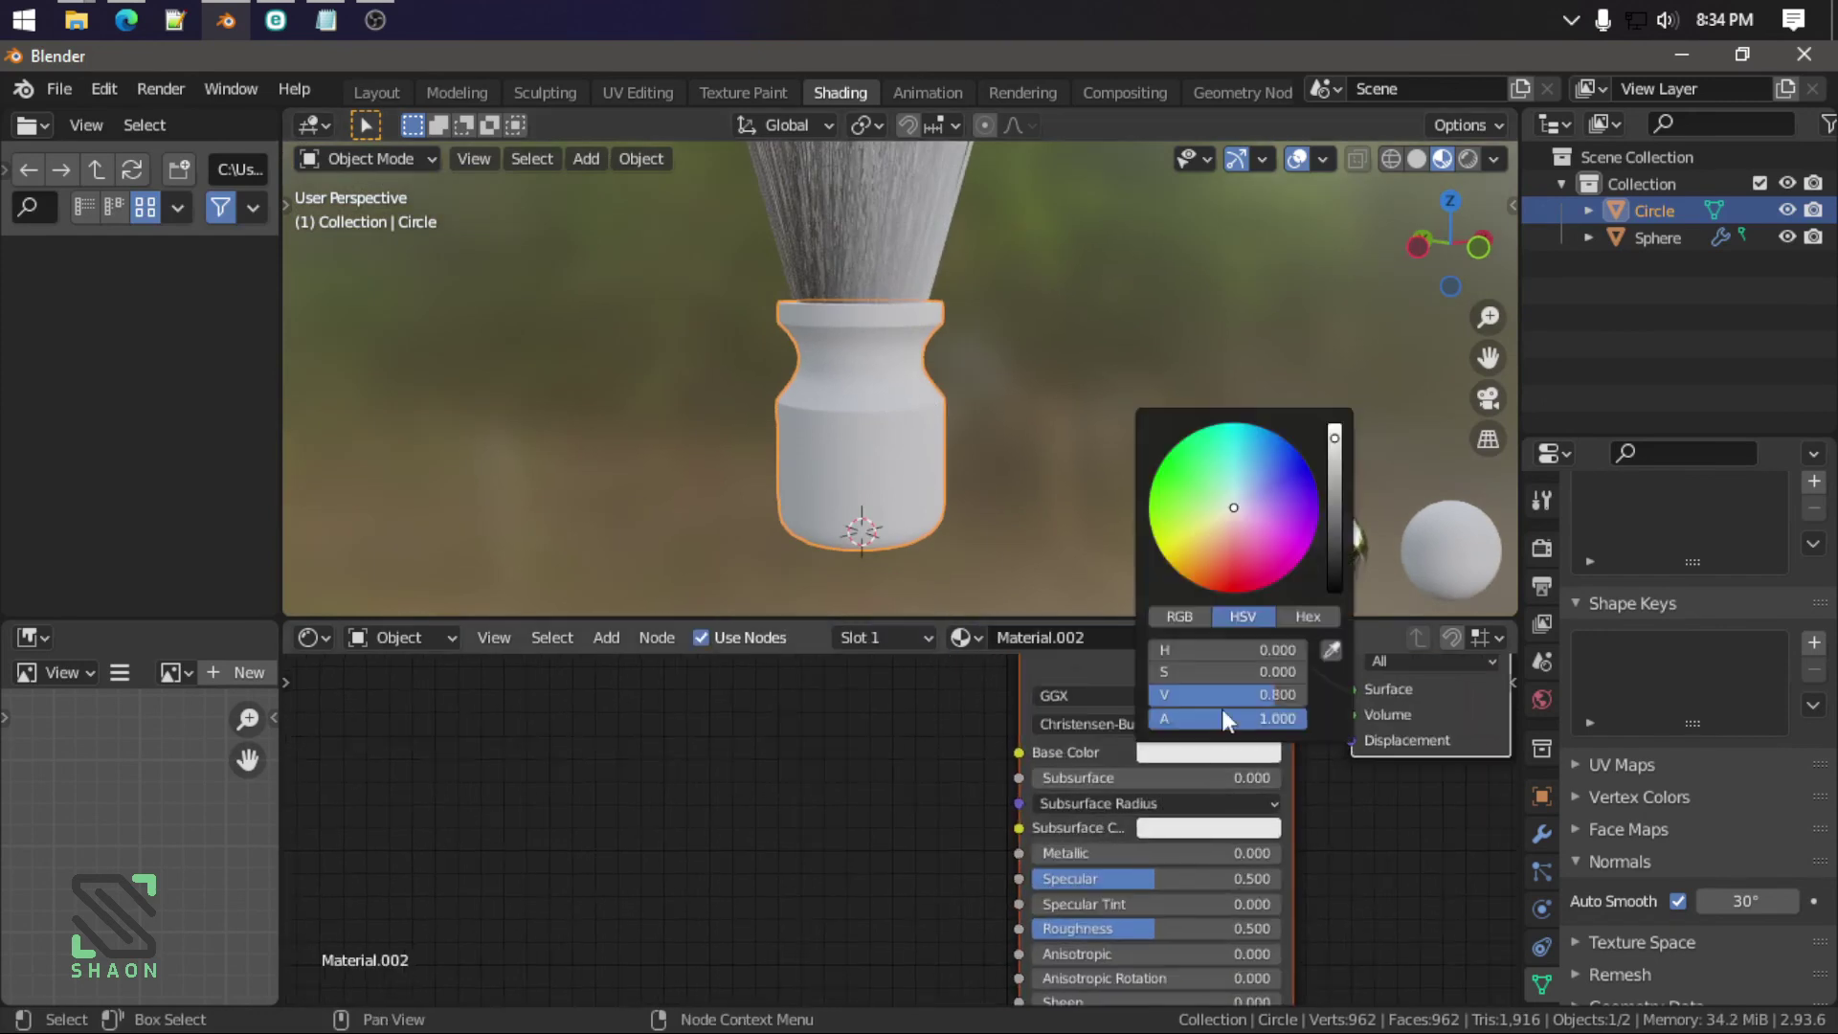
mouse_move(1238, 538)
left_mouse_down()
mouse_move(1205, 588)
mouse_move(1222, 592)
mouse_move(1183, 576)
left_mouse_up()
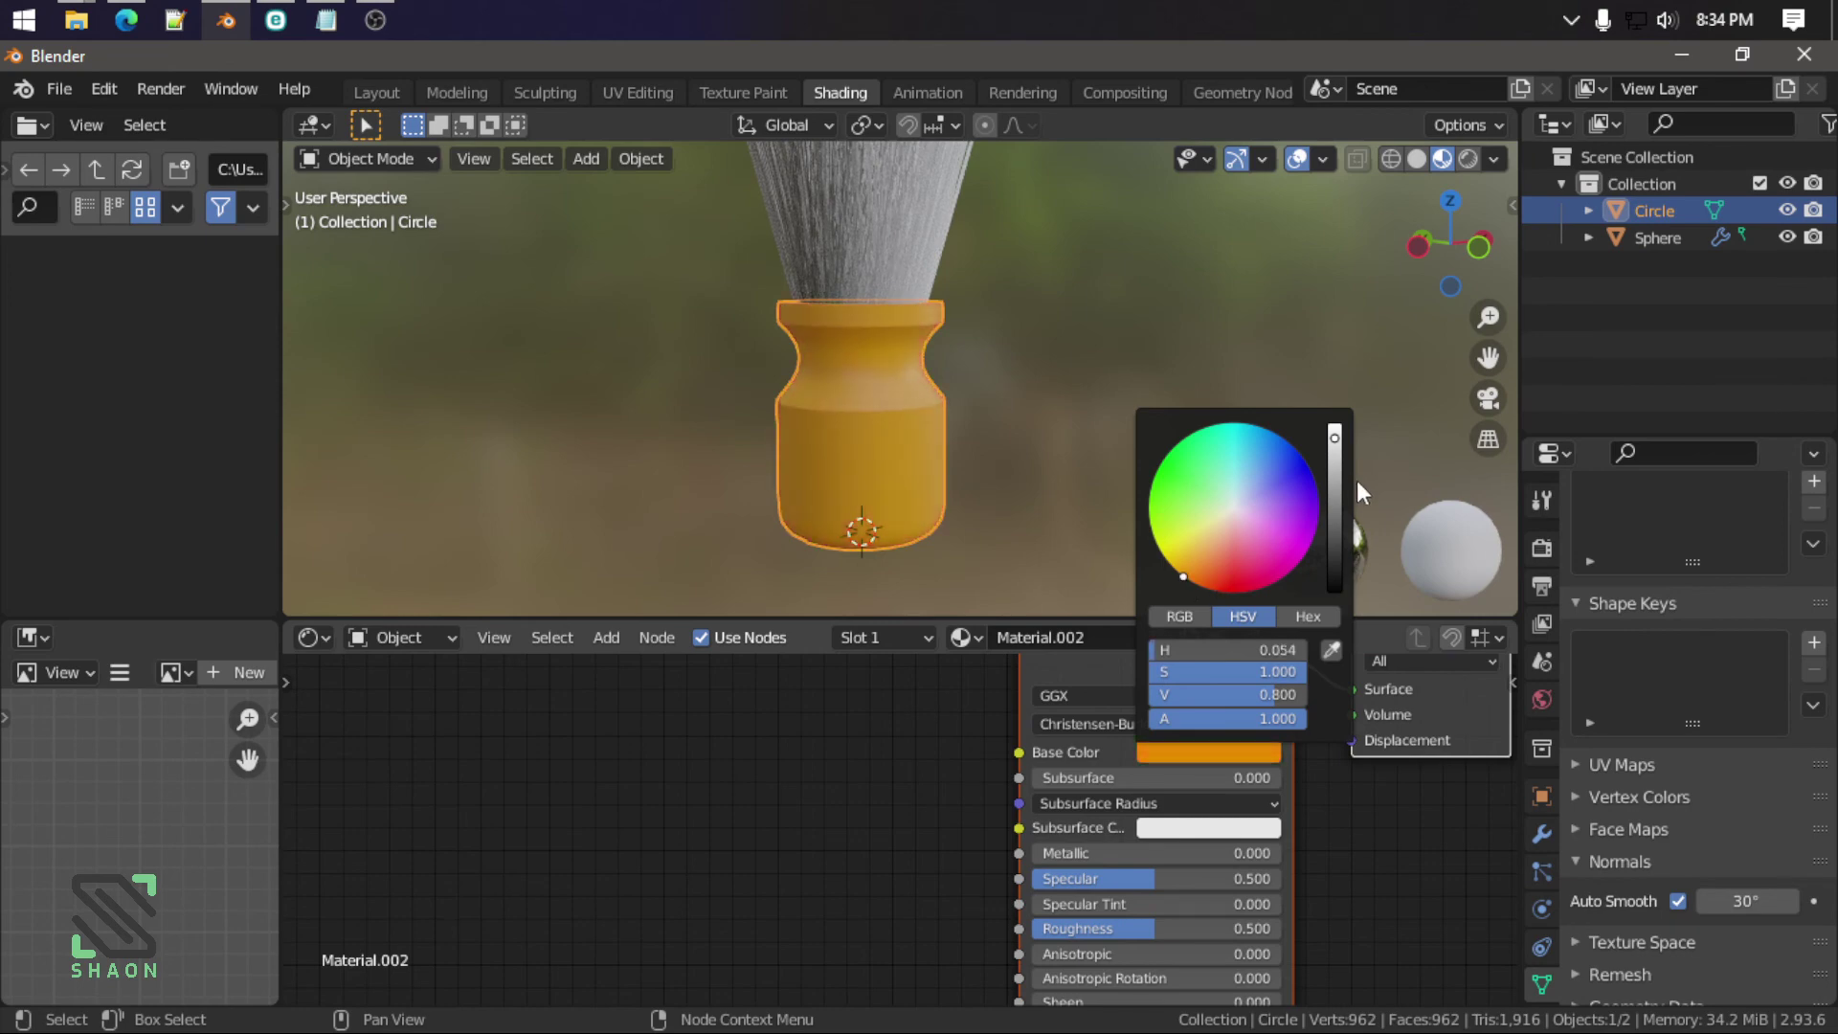
left_click_drag(1335, 479, 1335, 565)
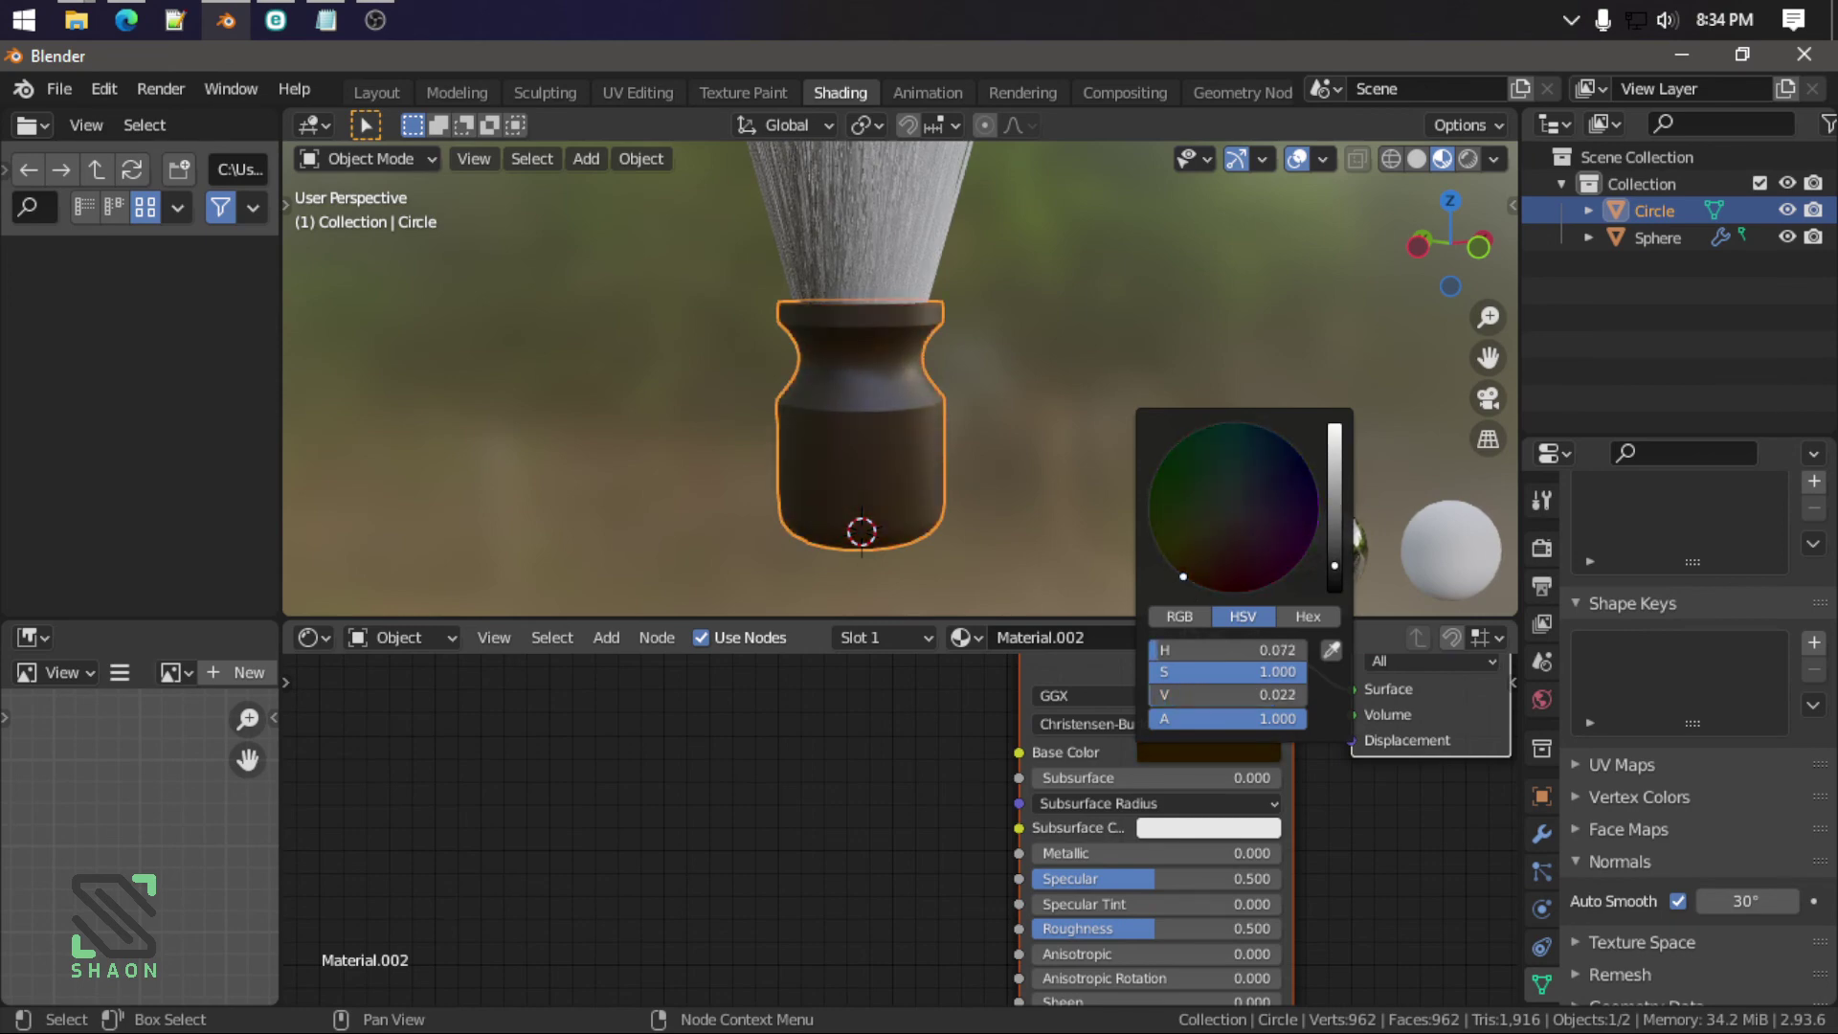
scroll(1025, 344, "down", 4)
scroll(932, 392, "up", 1)
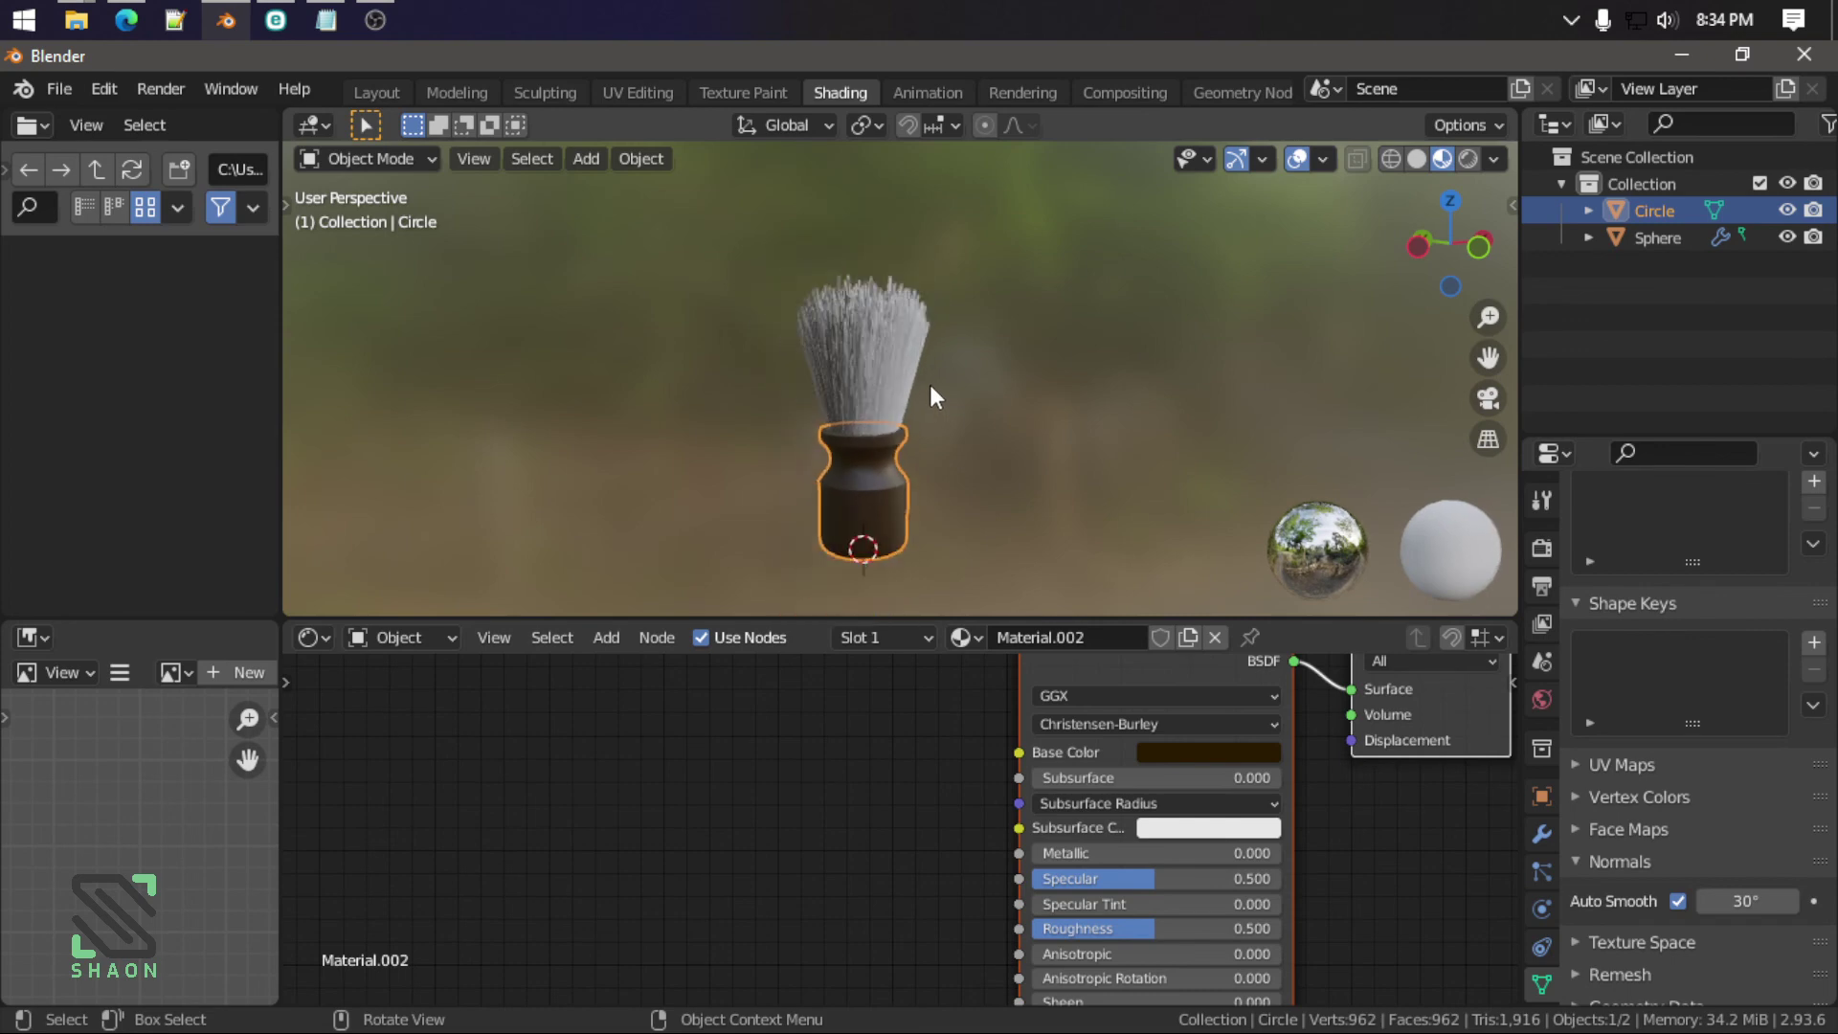
left_click(462, 92)
Step: Return to the Layout workspace and orbit to a higher view looking down on the brush
key("Tab")
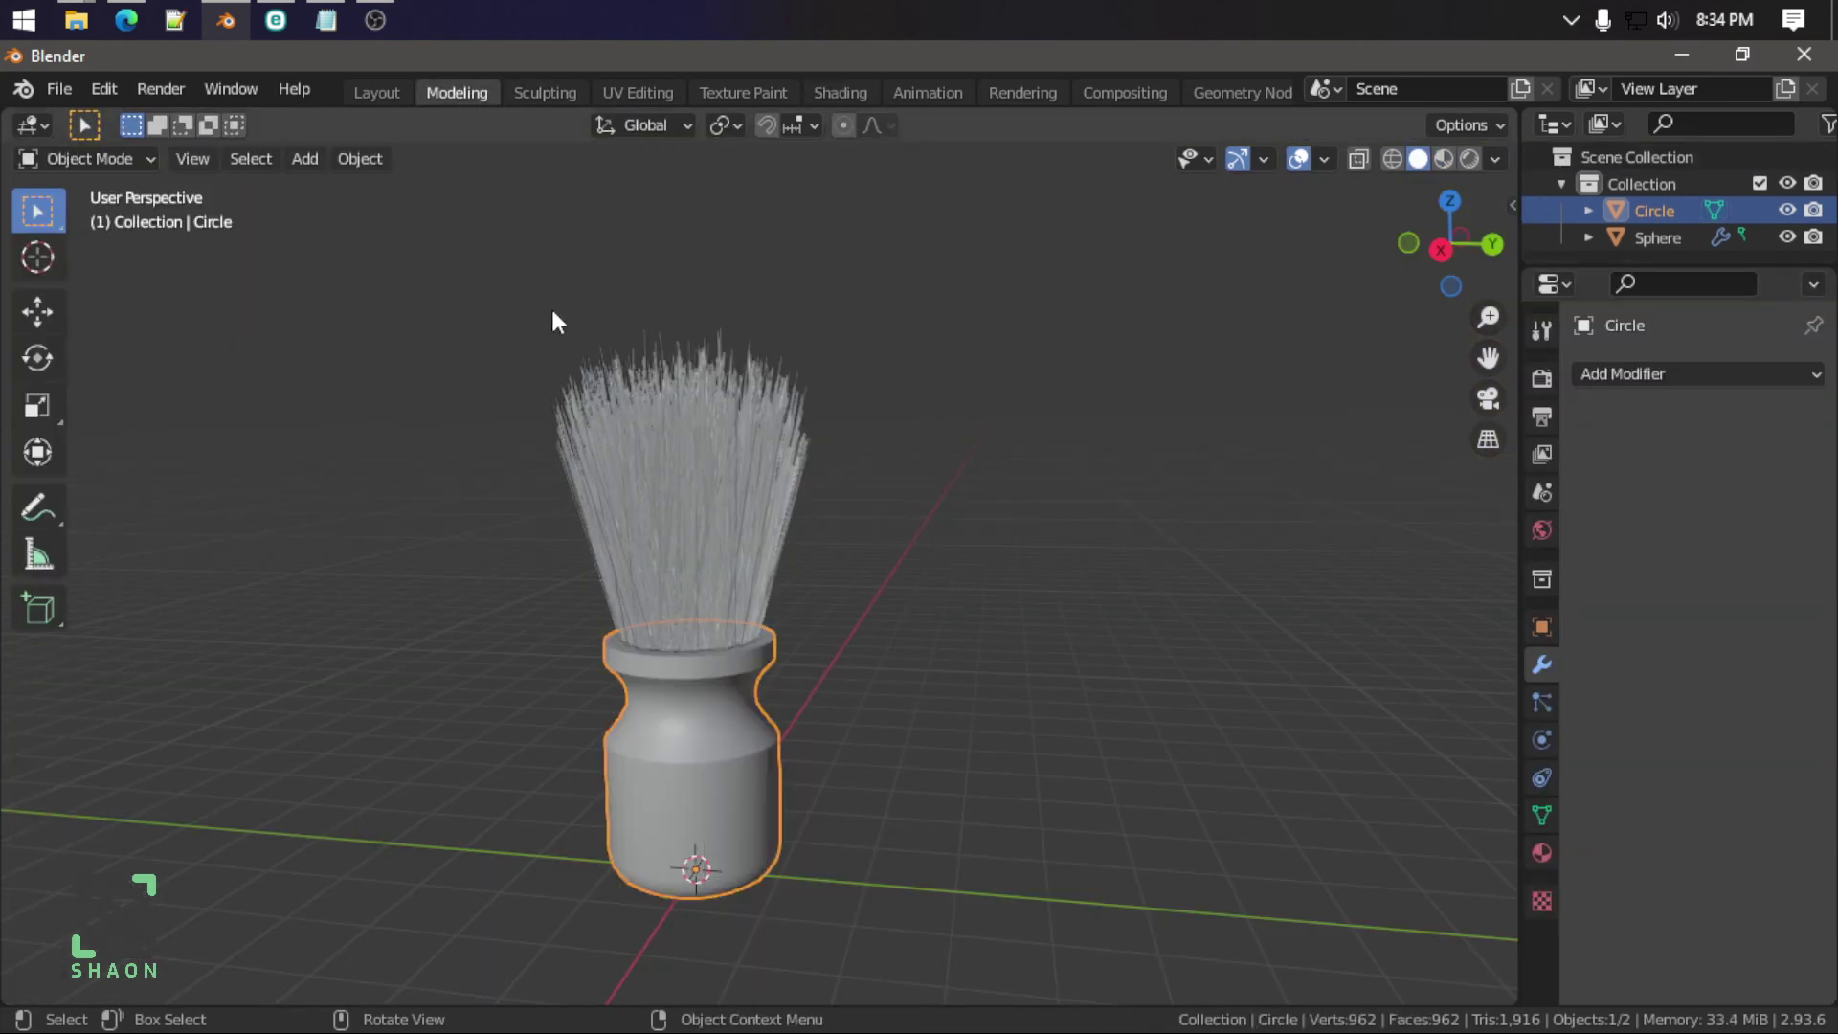
left_click(376, 91)
mouse_move(542, 425)
middle_mouse_down()
mouse_move(697, 492)
mouse_move(630, 504)
mouse_move(767, 356)
middle_mouse_up()
scroll(704, 491, "down", 4)
scroll(718, 517, "up", 4)
key("shift+z")
key("shift+z")
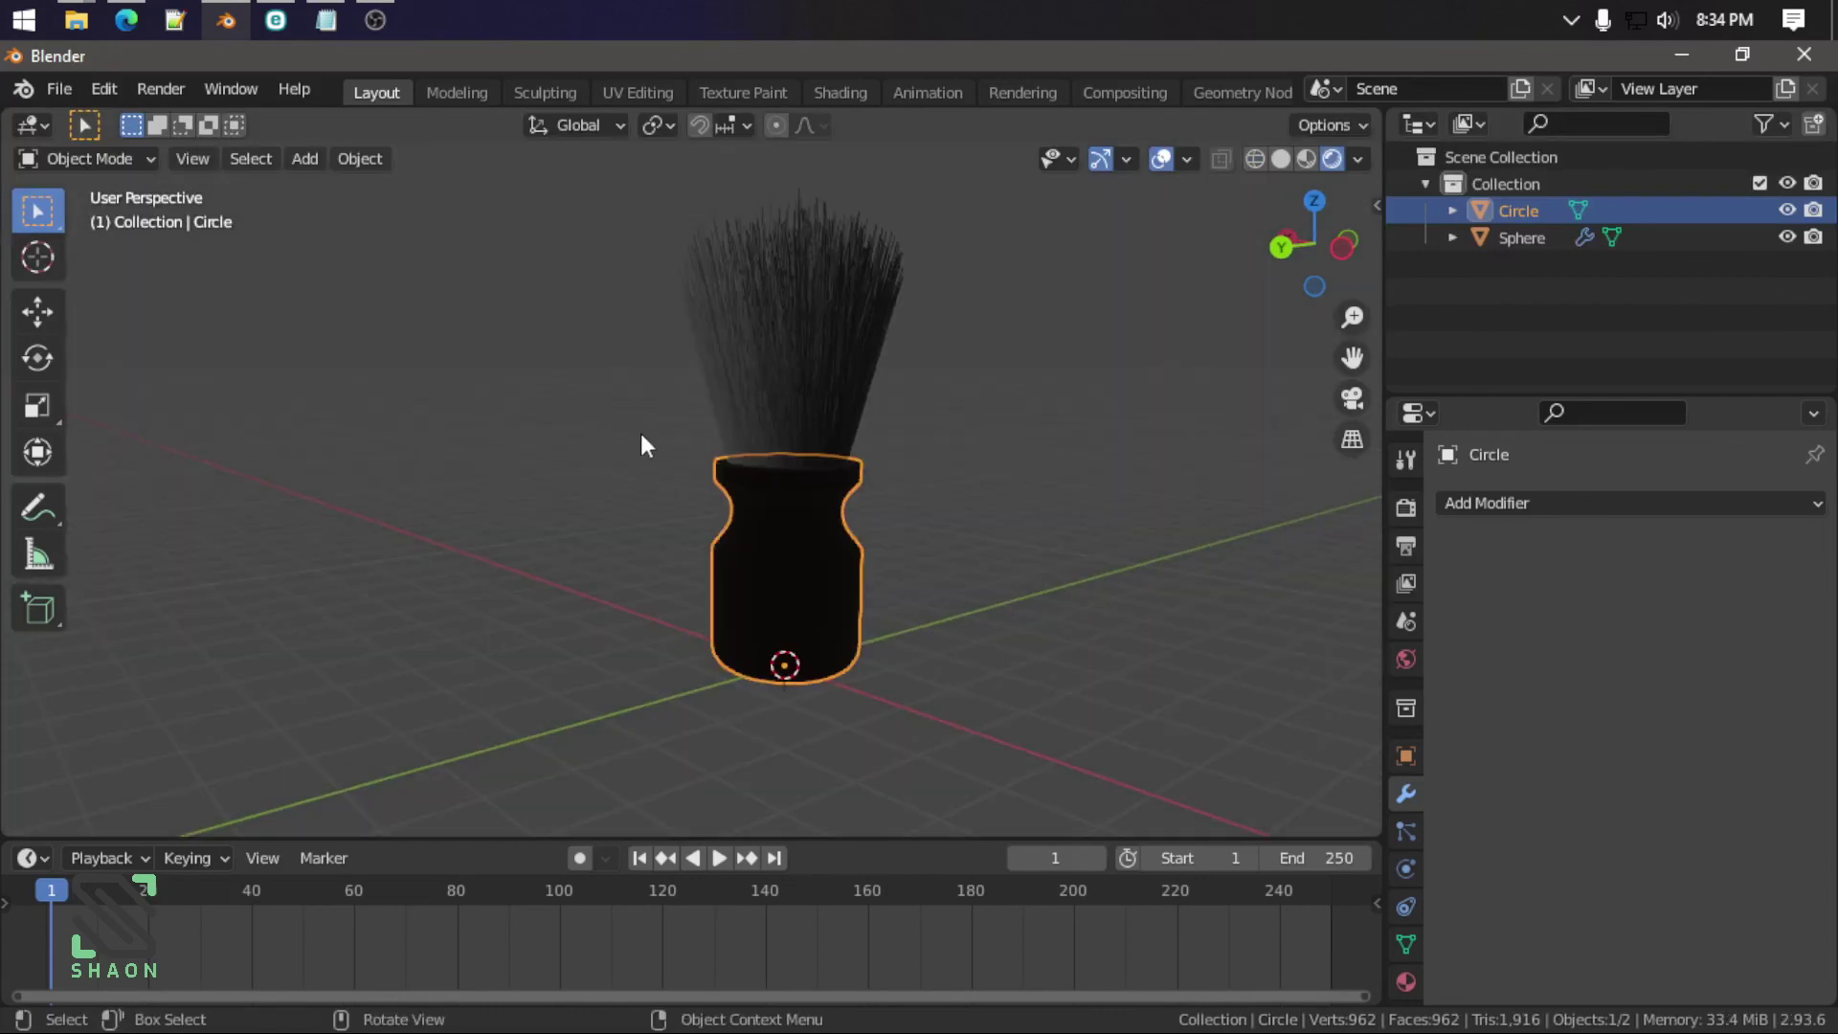
left_click(641, 433)
mouse_move(956, 373)
middle_mouse_down()
mouse_move(674, 420)
mouse_move(808, 475)
middle_mouse_up()
Step: Add an area light, enlarge it and raise it high above the brush
key("shift+a")
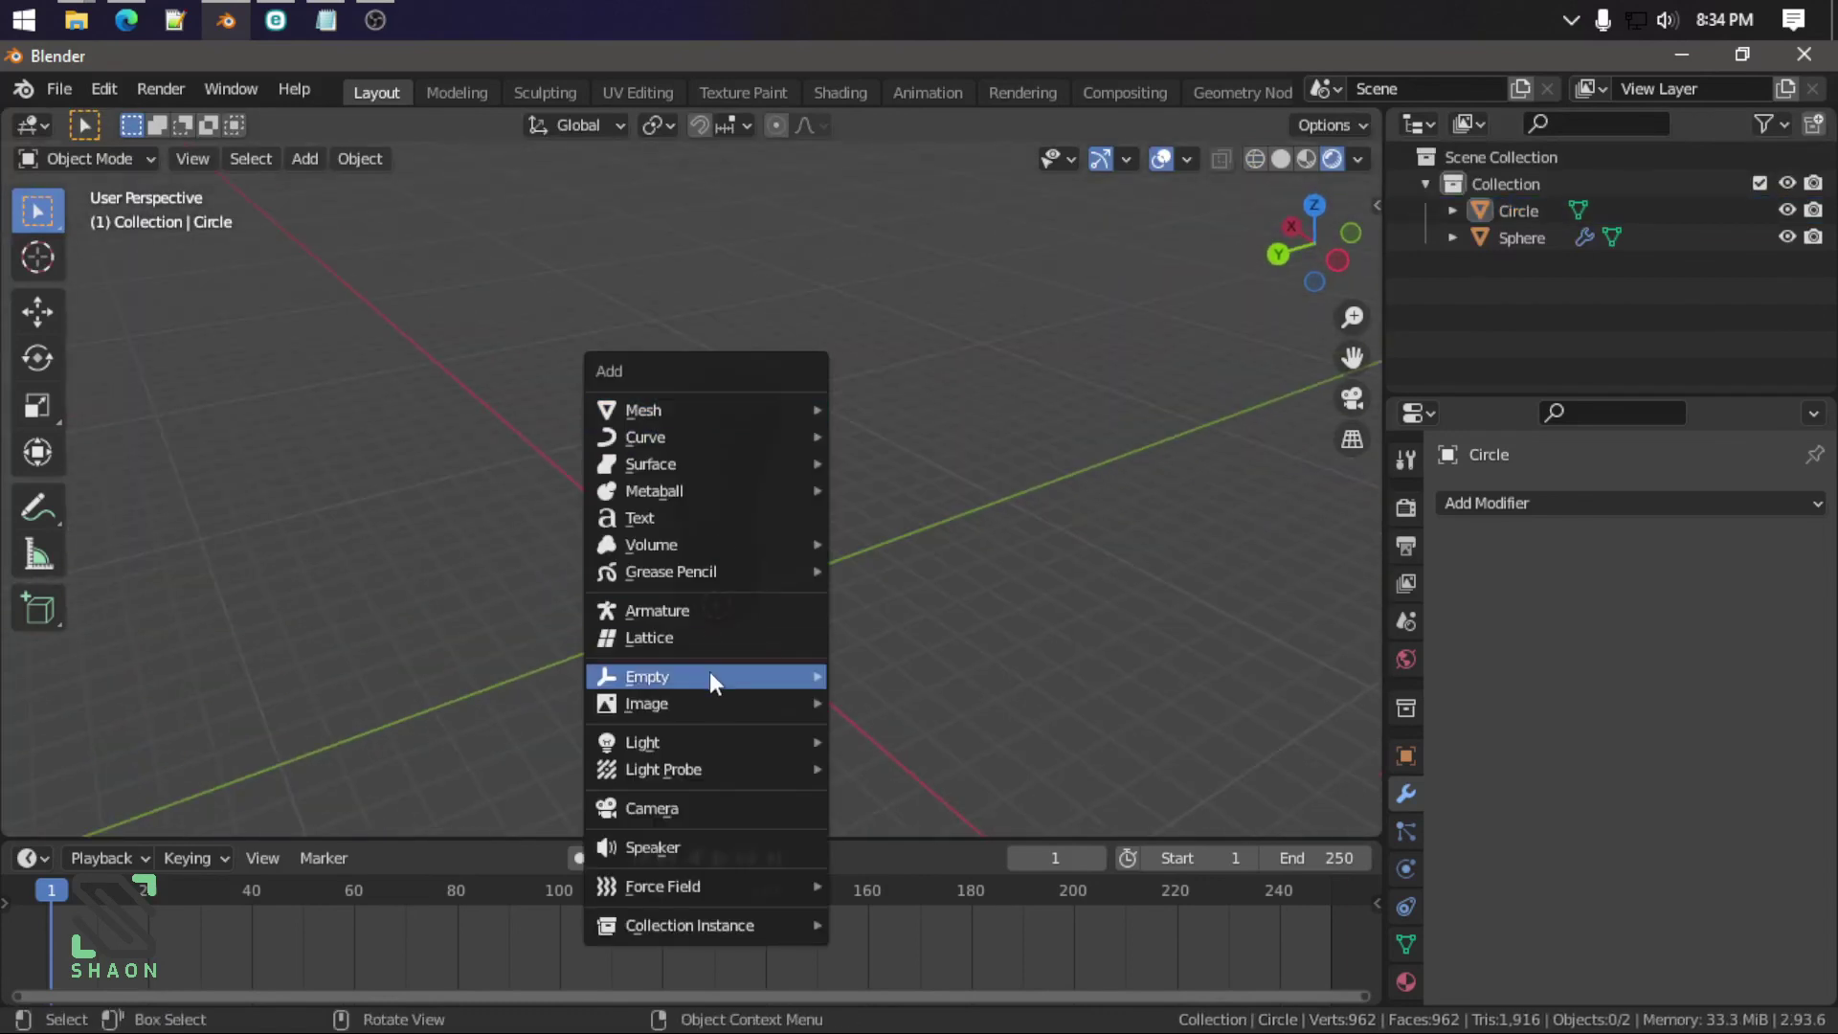
mouse_move(641, 741)
left_click(892, 828)
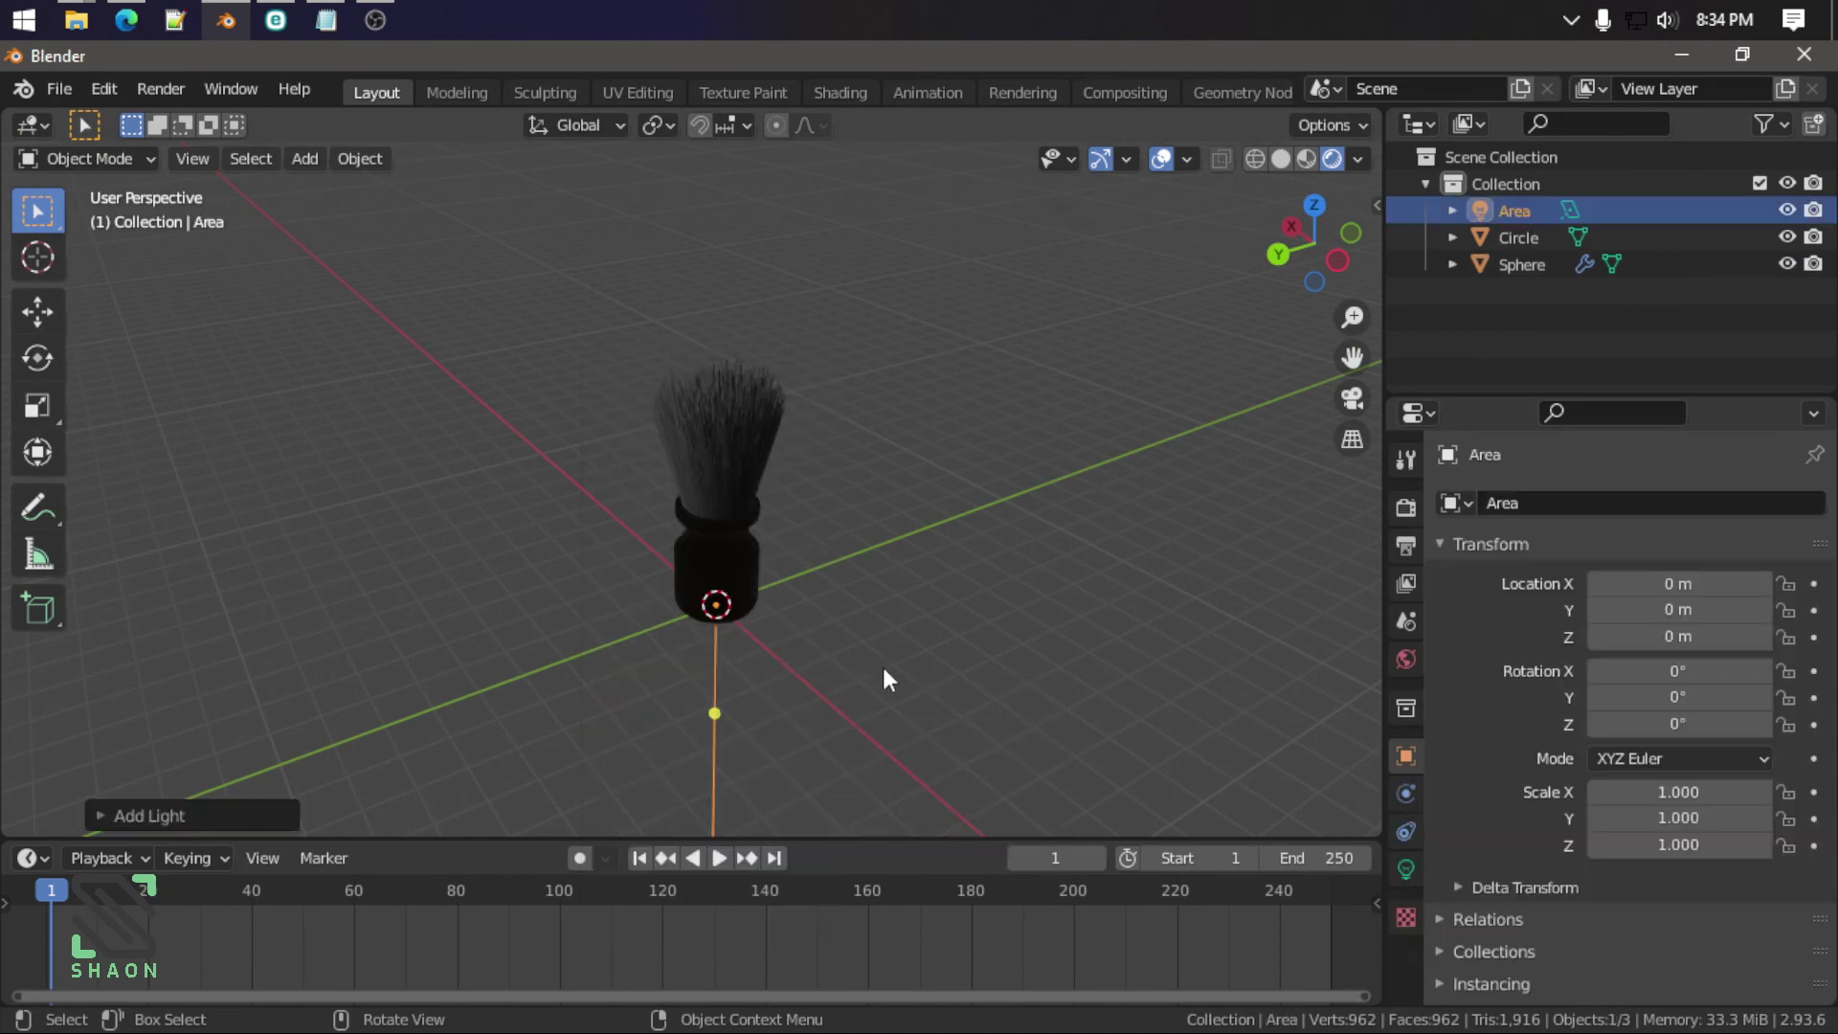
key("g")
key("z")
left_click(866, 382)
key("s")
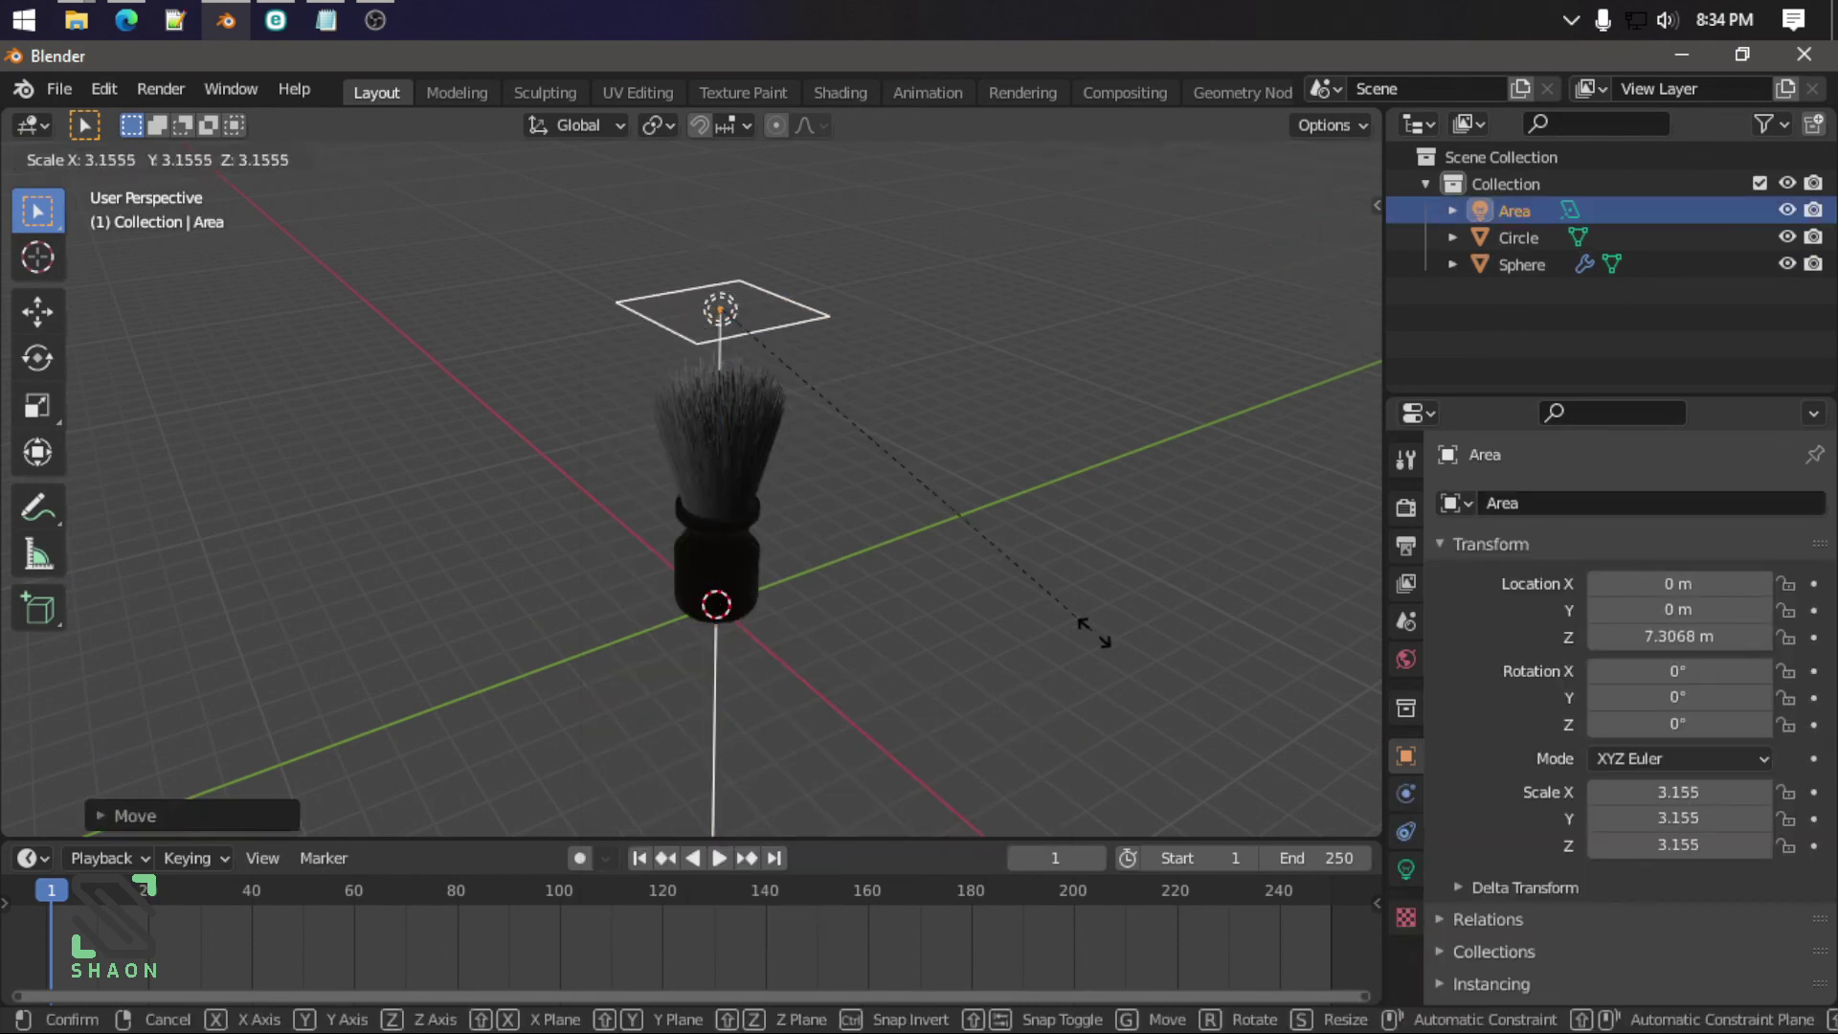
left_click(1091, 632)
key("g")
key("z")
left_click(996, 554)
Step: Set the area light's power to 250 W and bring up the render engine choices
left_click(1408, 867)
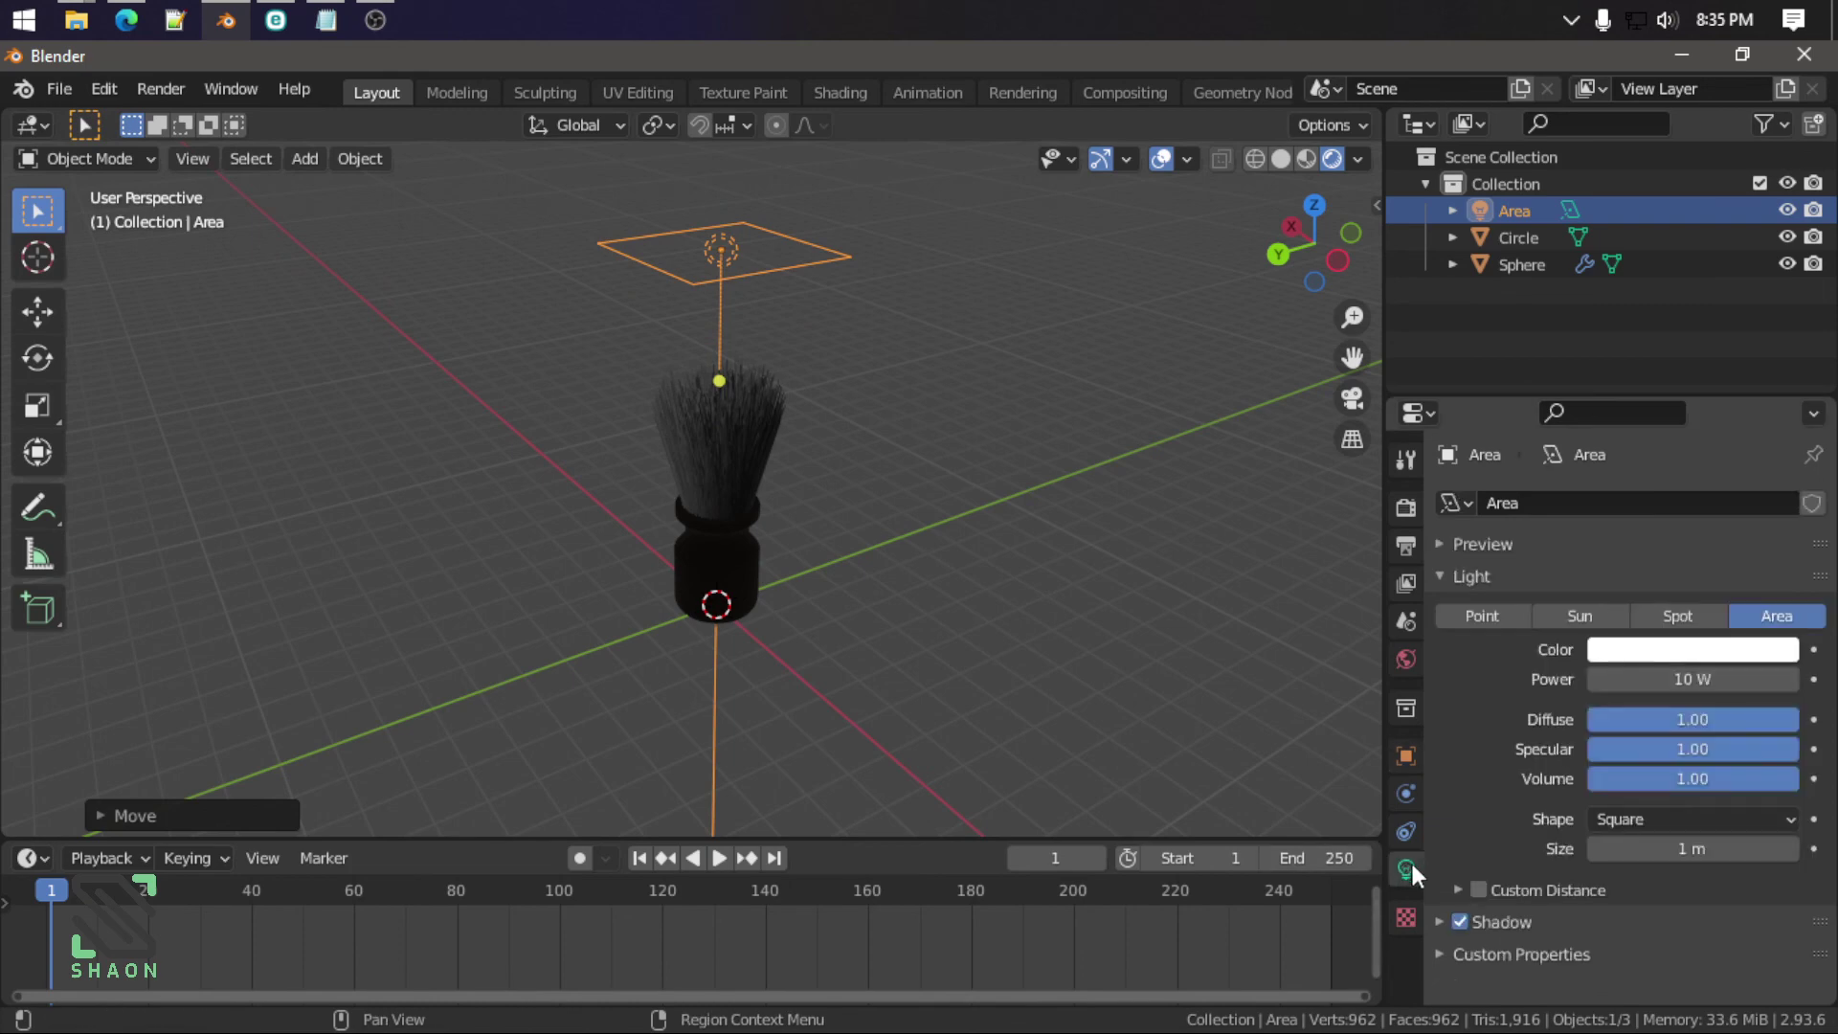
left_click(1685, 677)
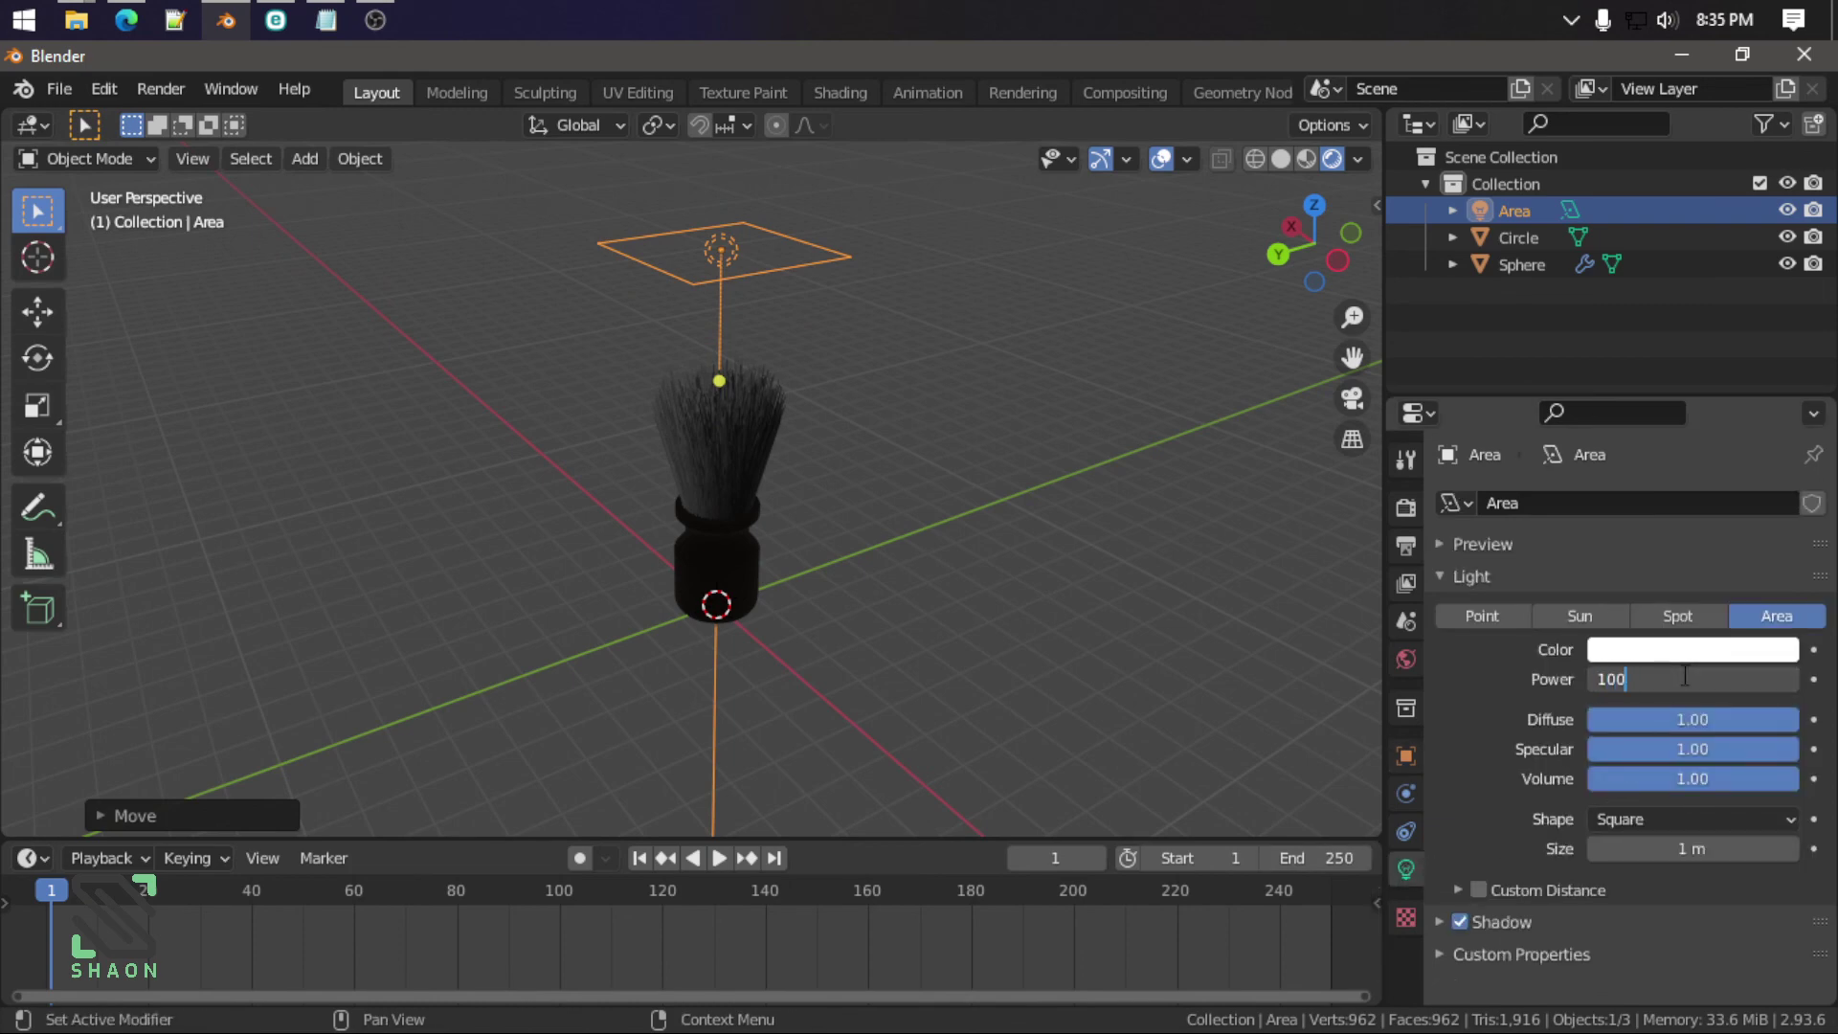
key("Return")
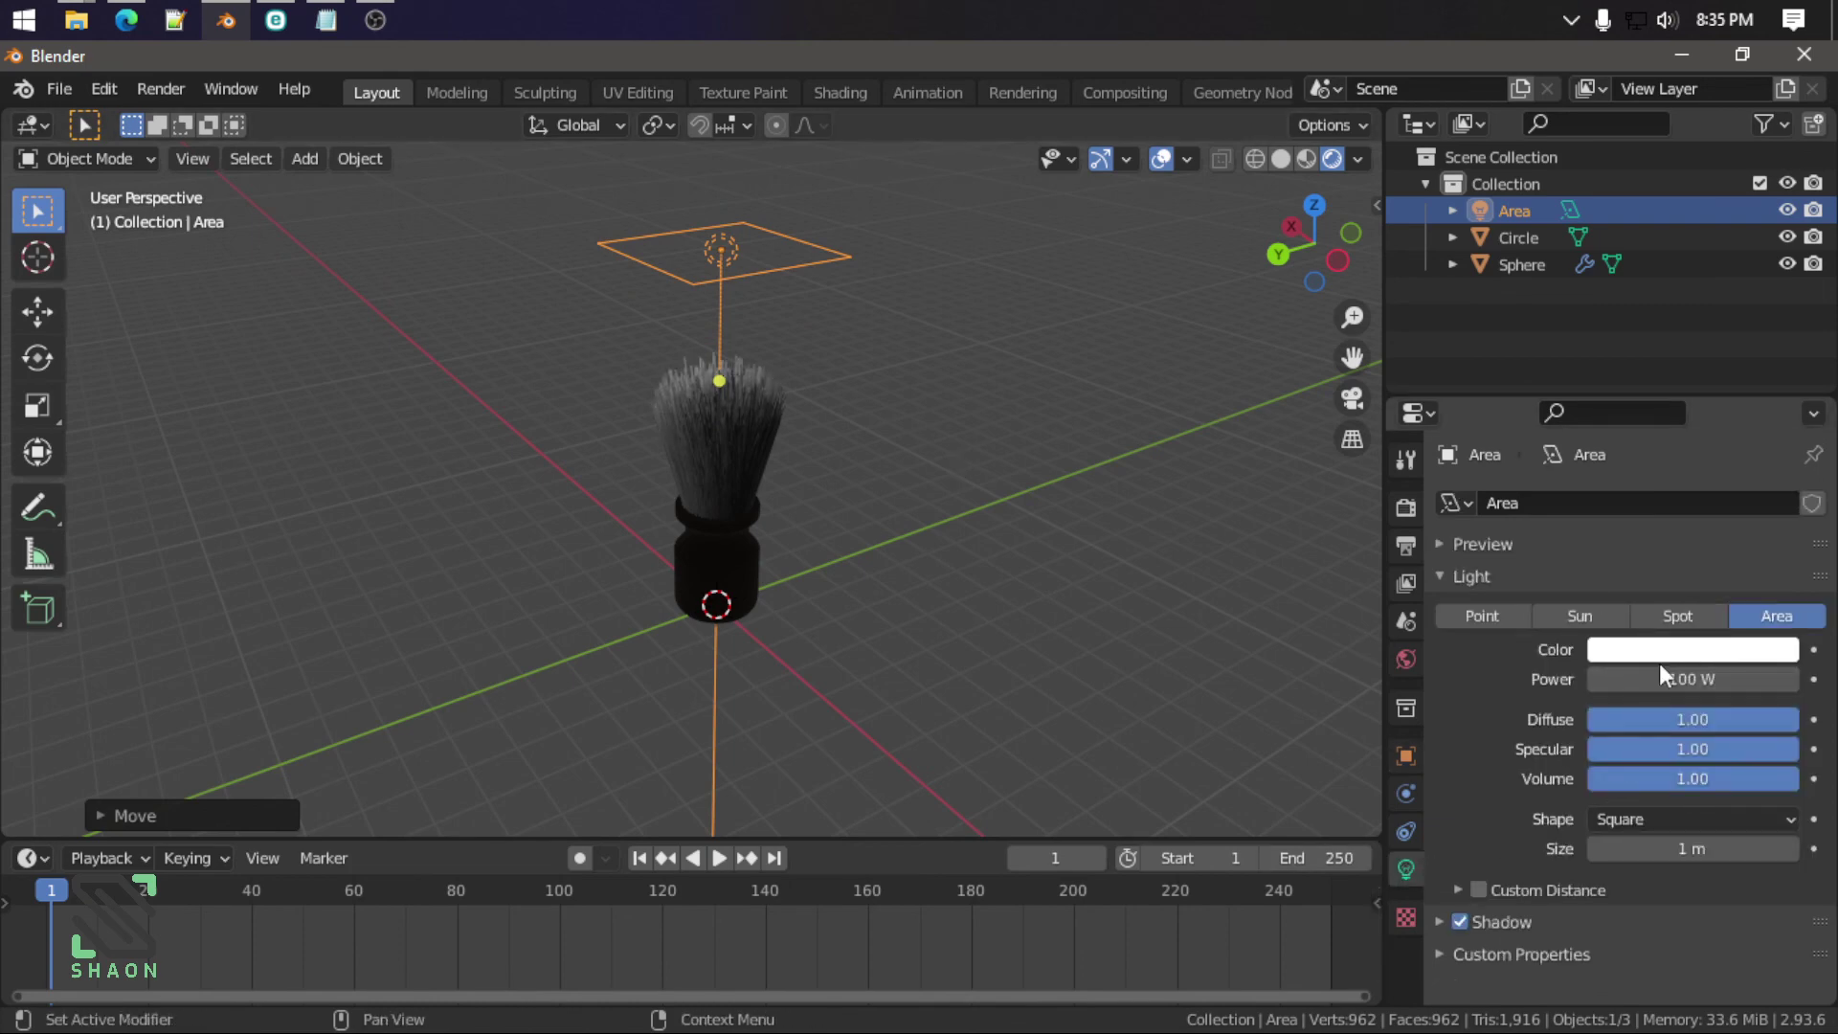
left_click(1734, 677)
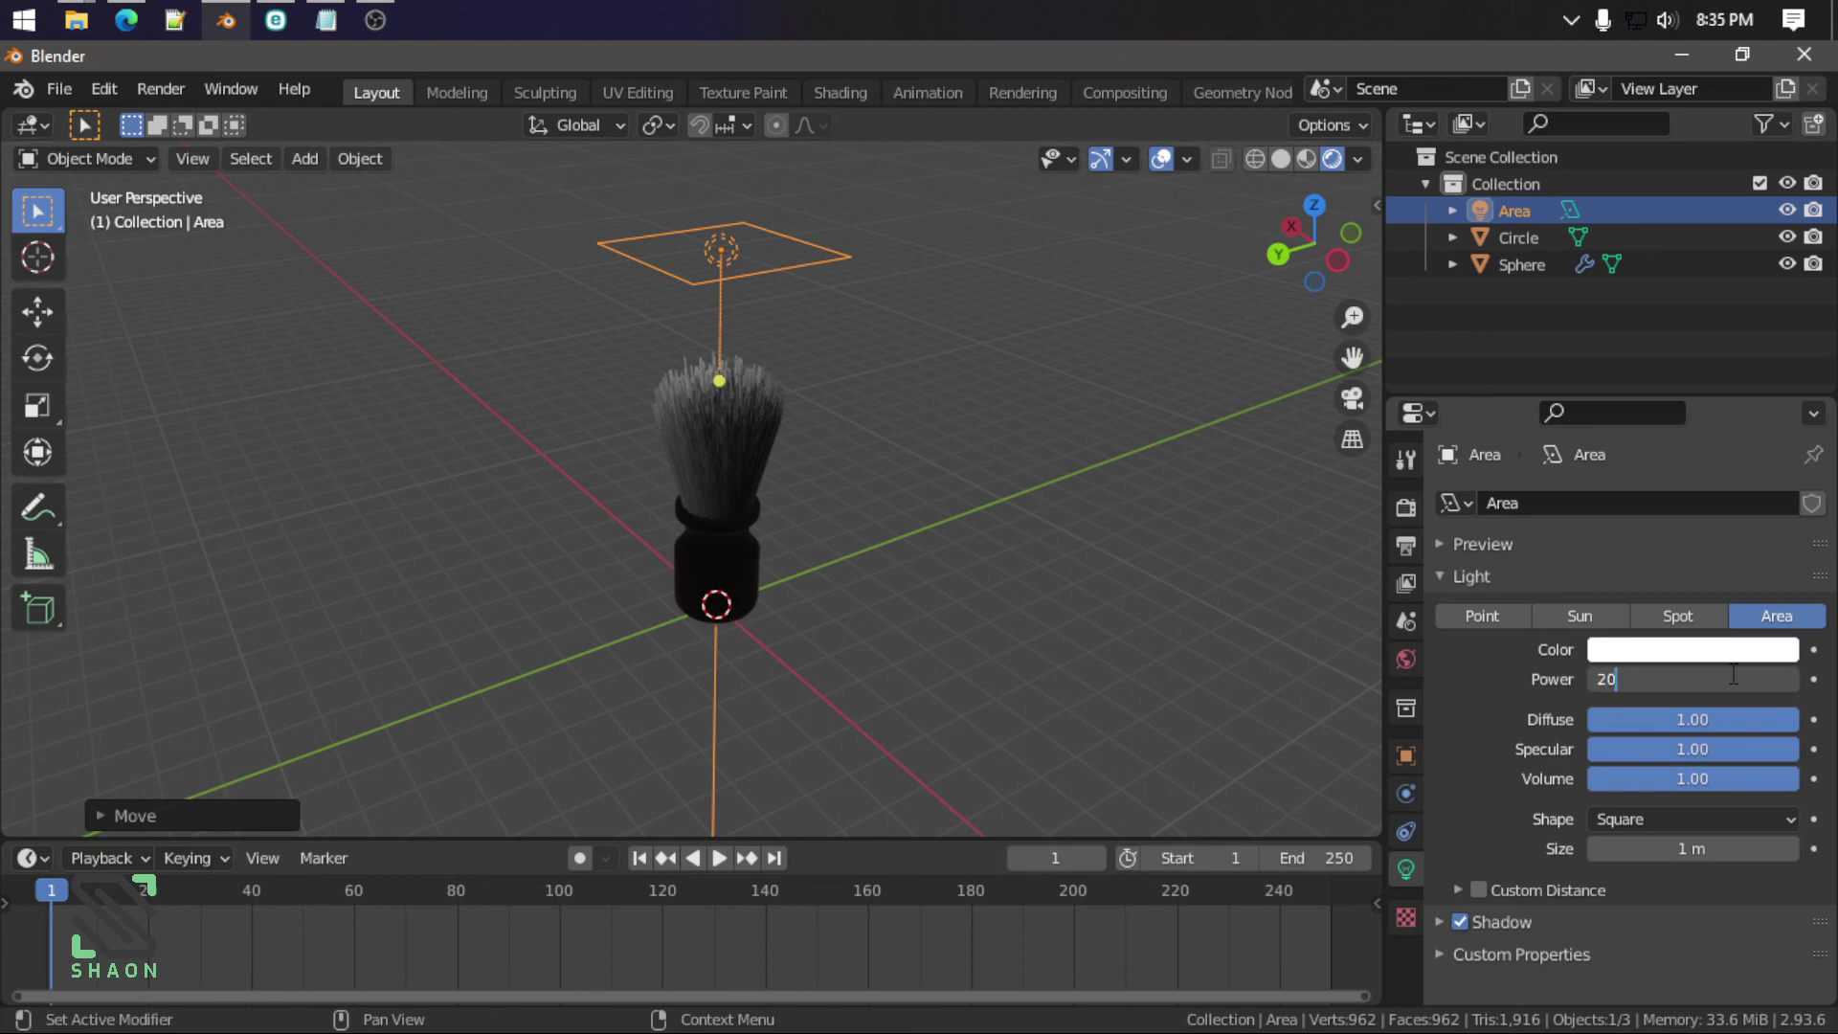
key("Return")
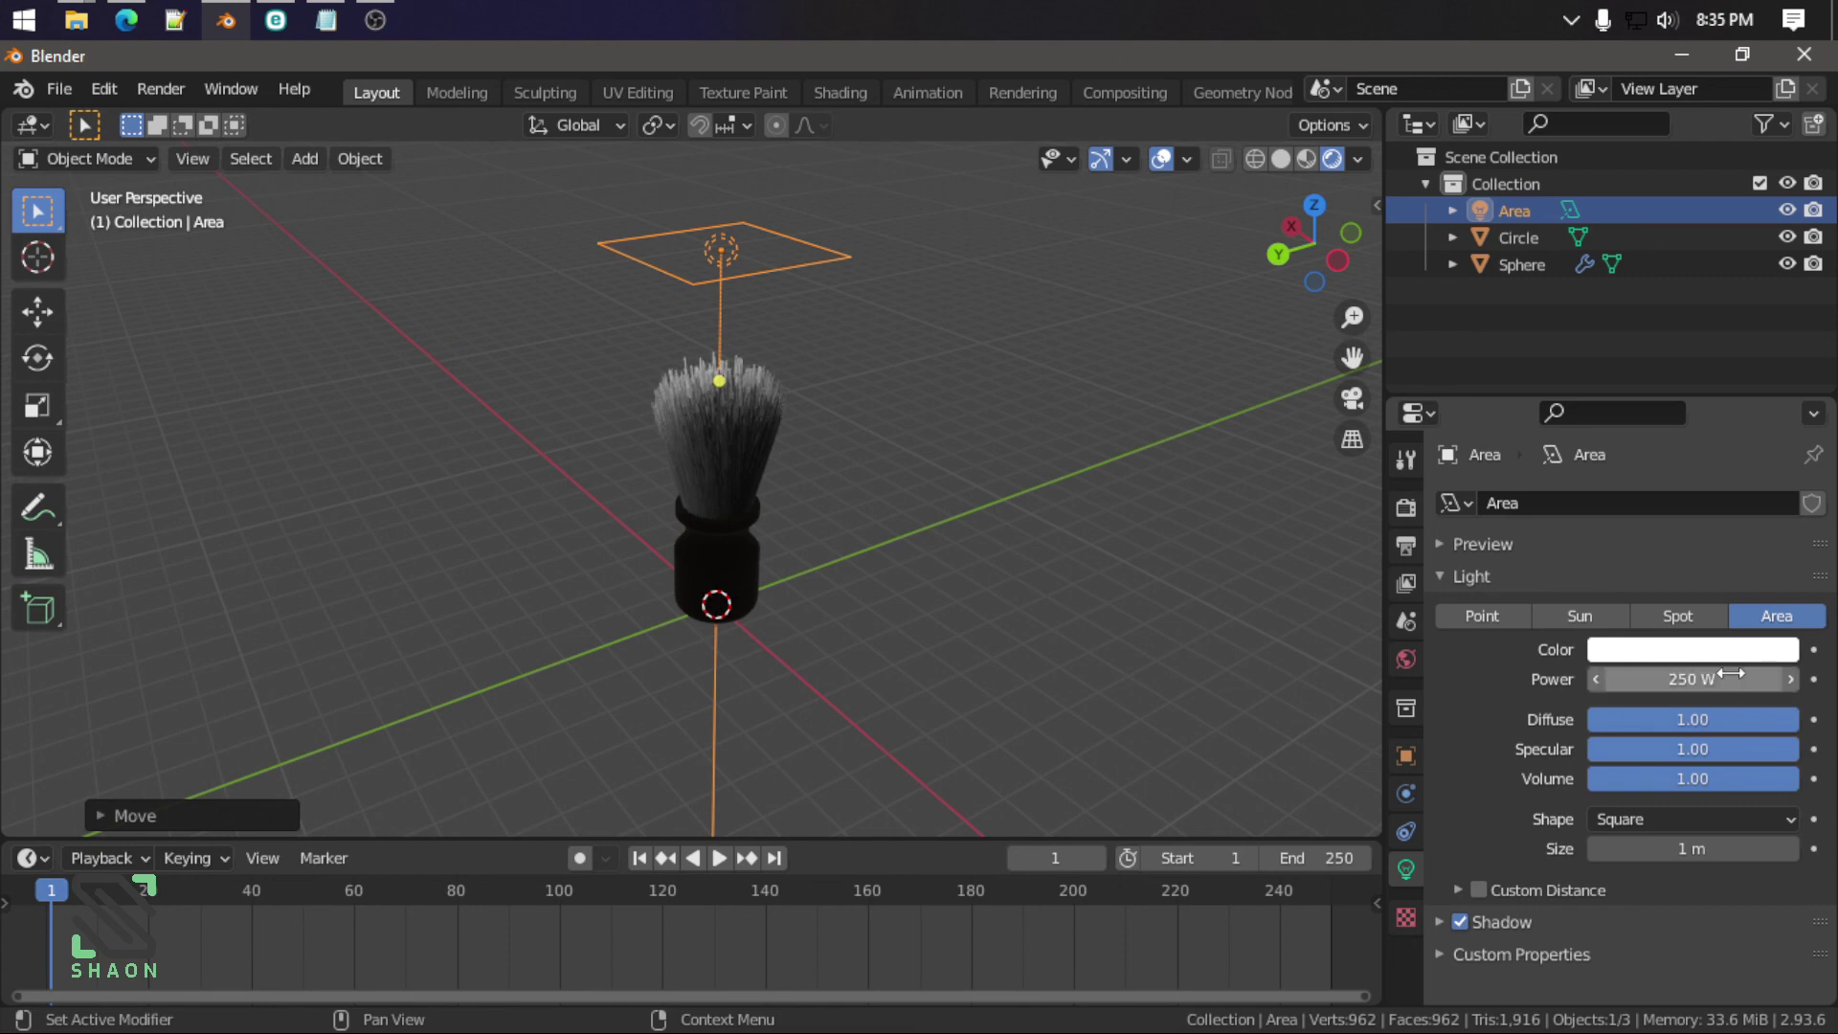
scroll(999, 438, "up", 2)
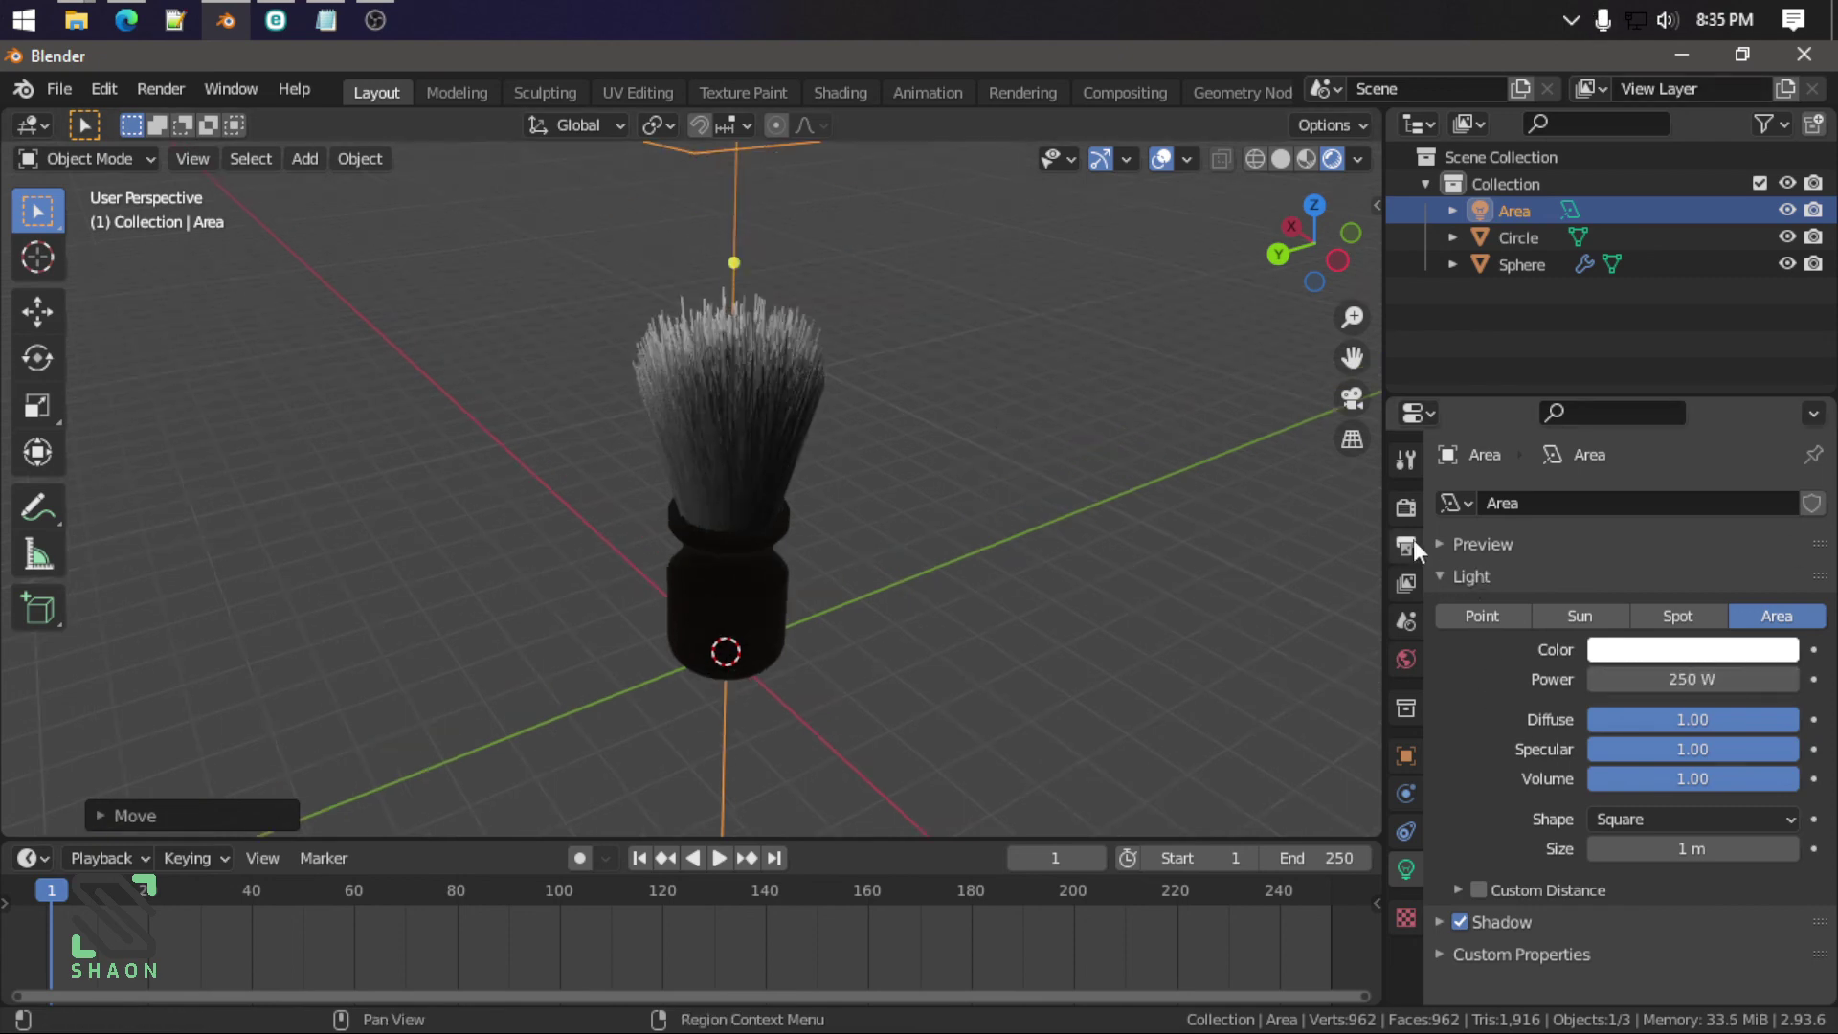
left_click(1405, 506)
left_click(1647, 503)
Step: Switch the render engine to Cycles and raise the area light's power to 2000 W
left_click(1618, 587)
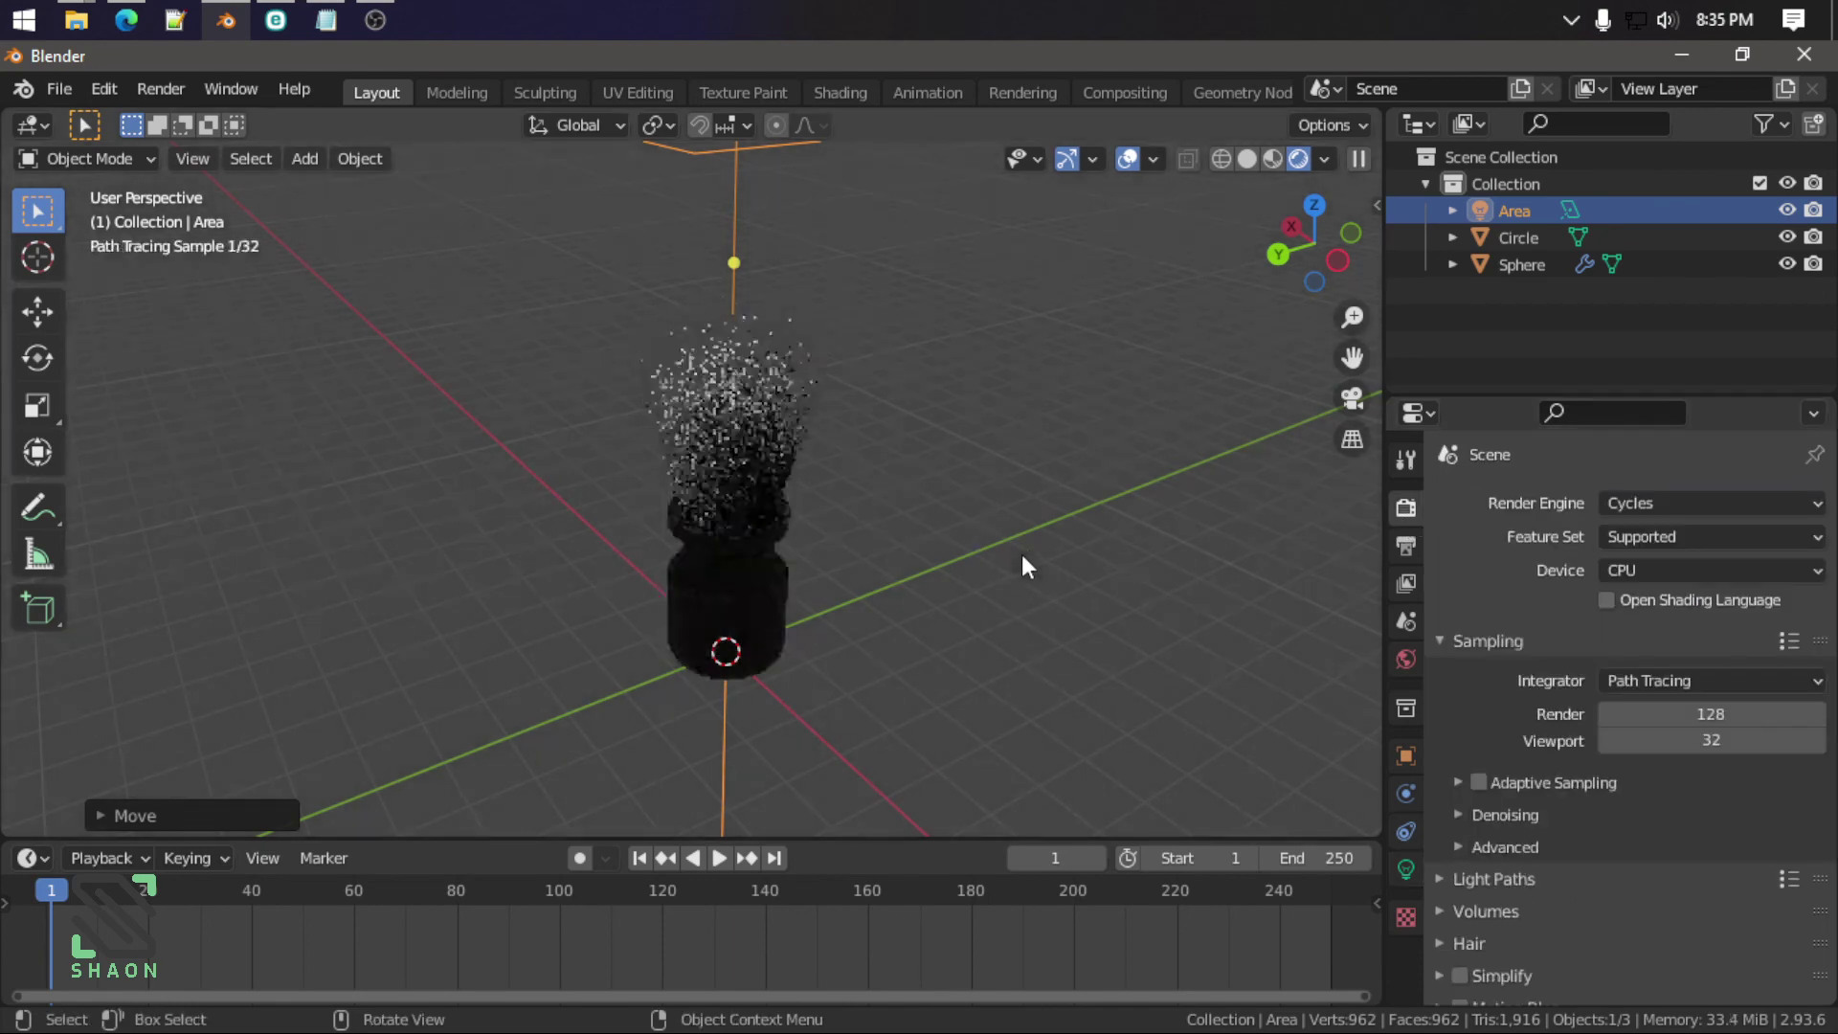
scroll(1029, 563, "down", 5)
key("KP_1")
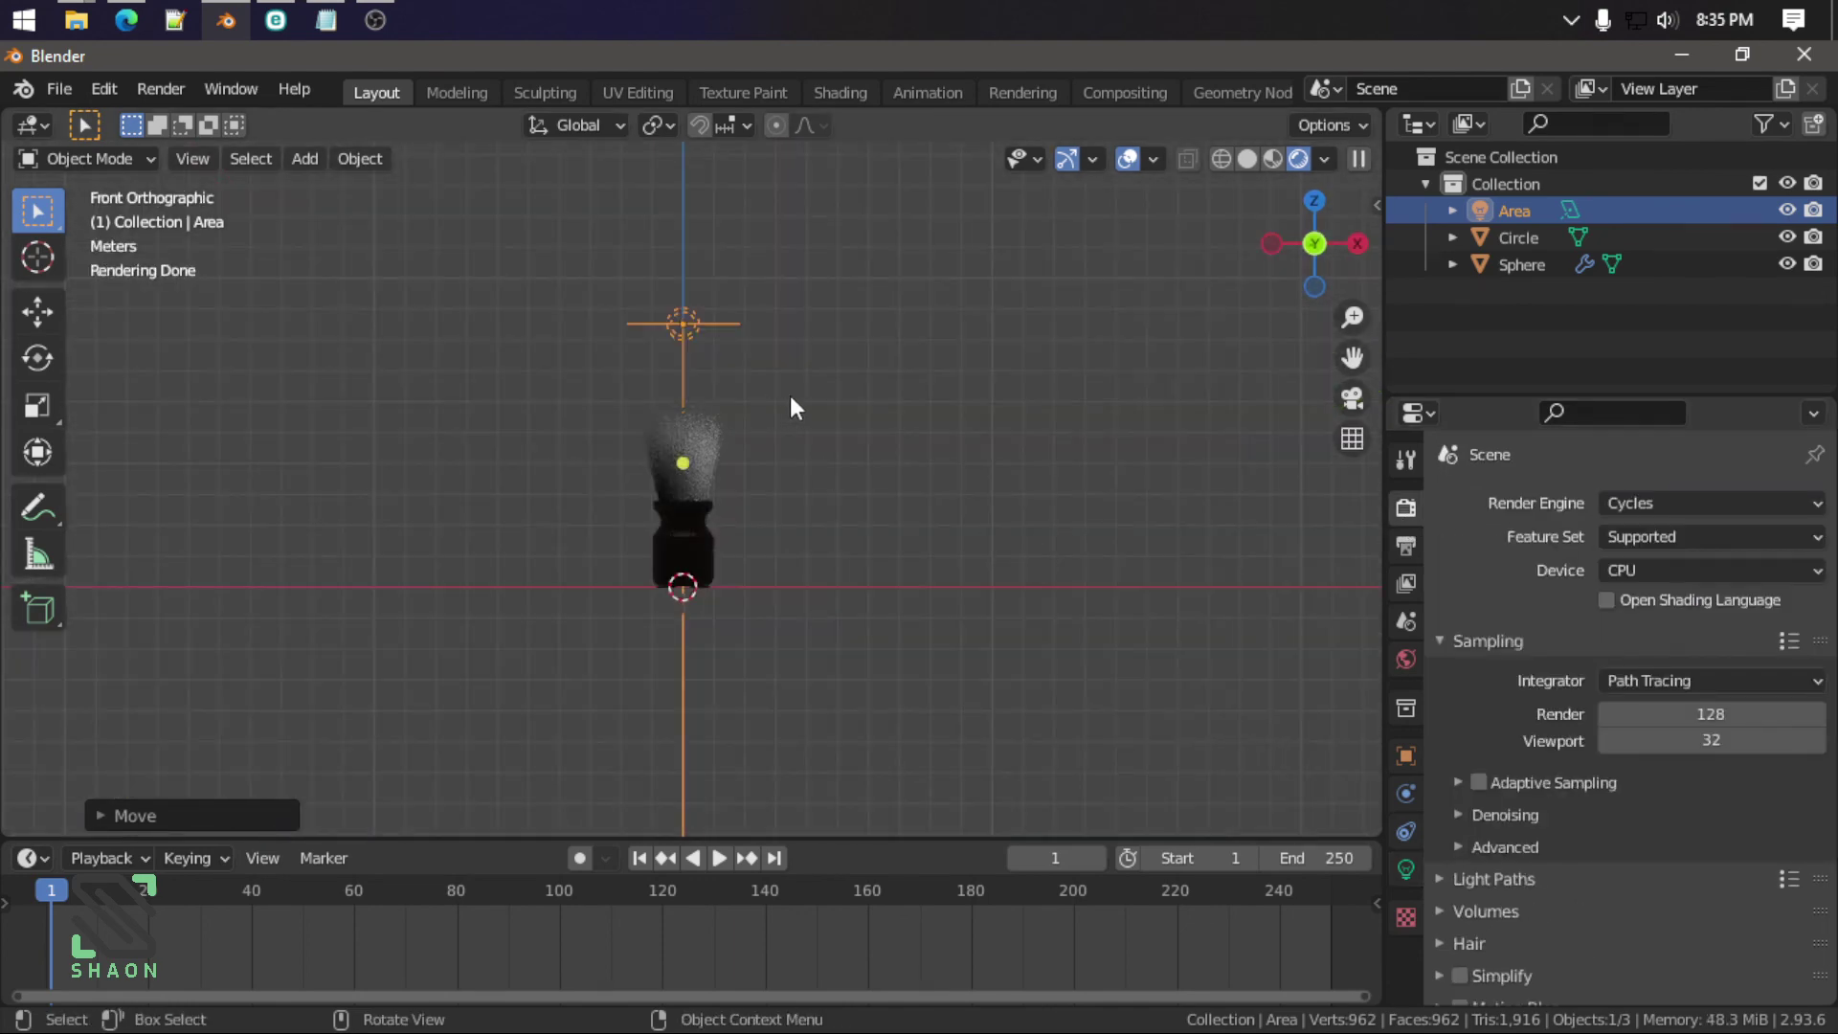
left_click(1405, 870)
double_click(1703, 678)
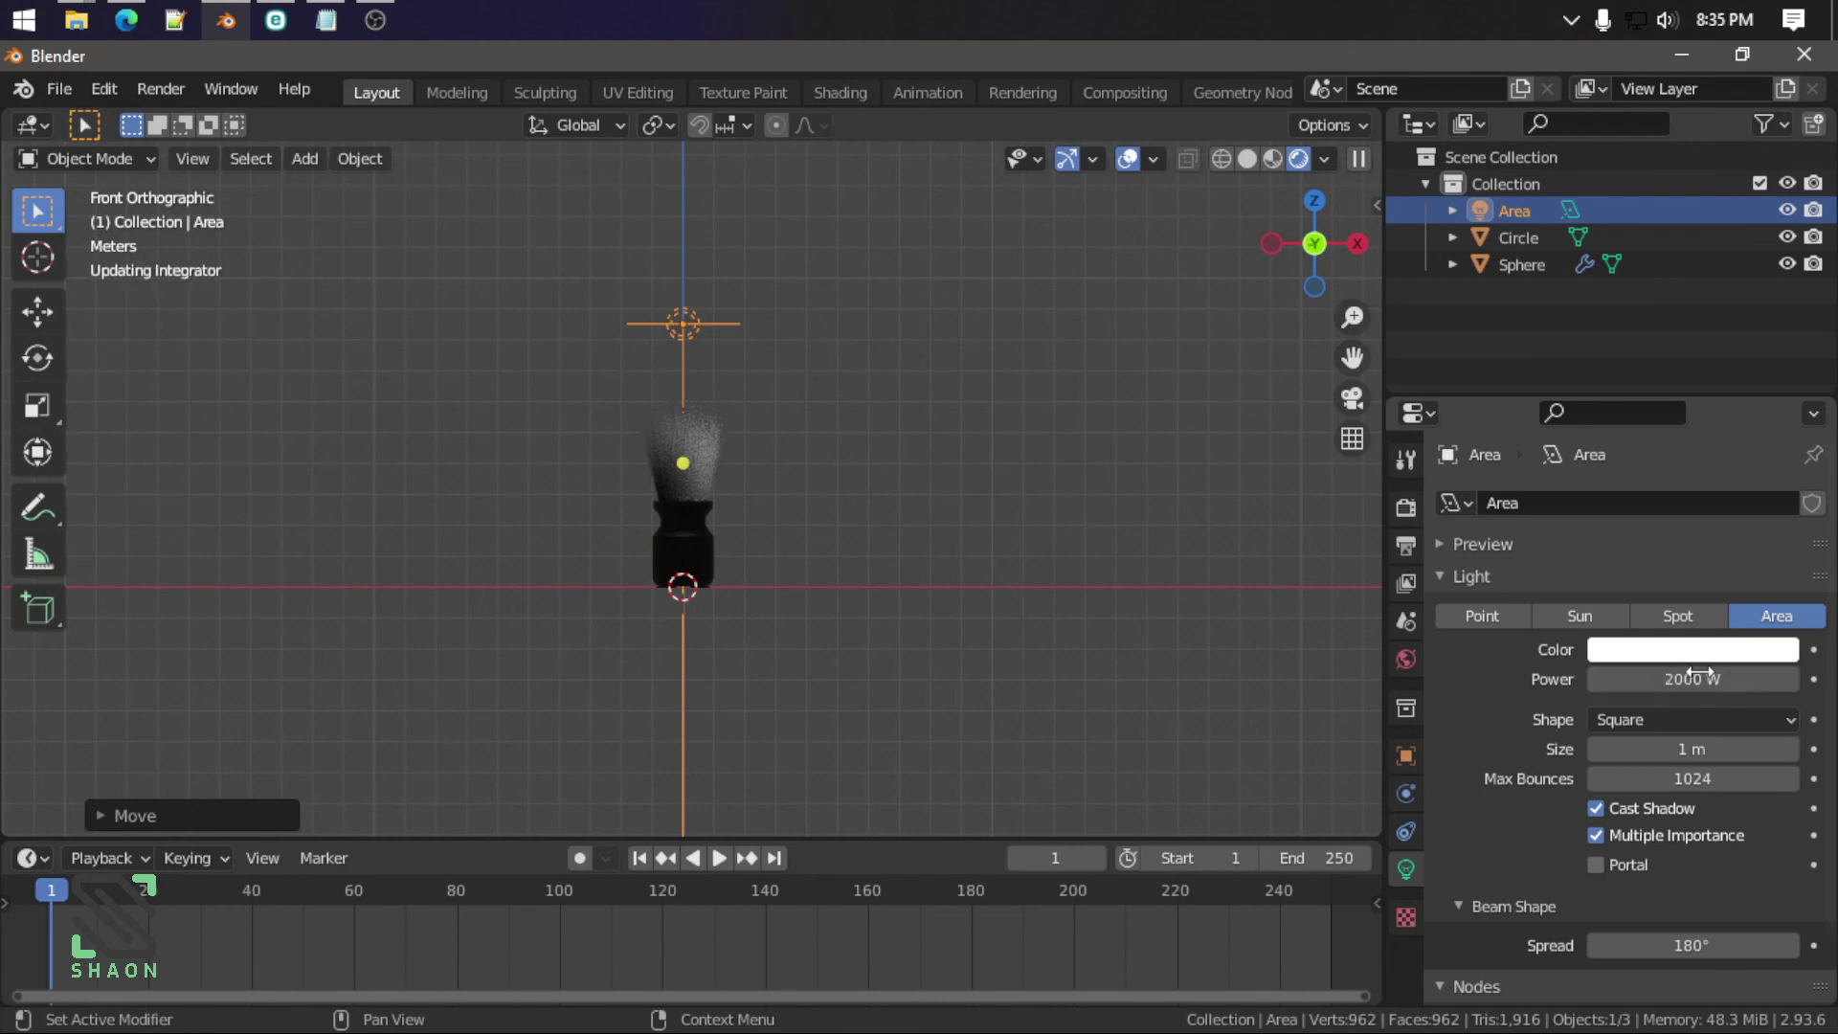
scroll(763, 230, "up", 3)
Step: Duplicate the area light, rotating and resizing the copy beside the brush
key("shift+d")
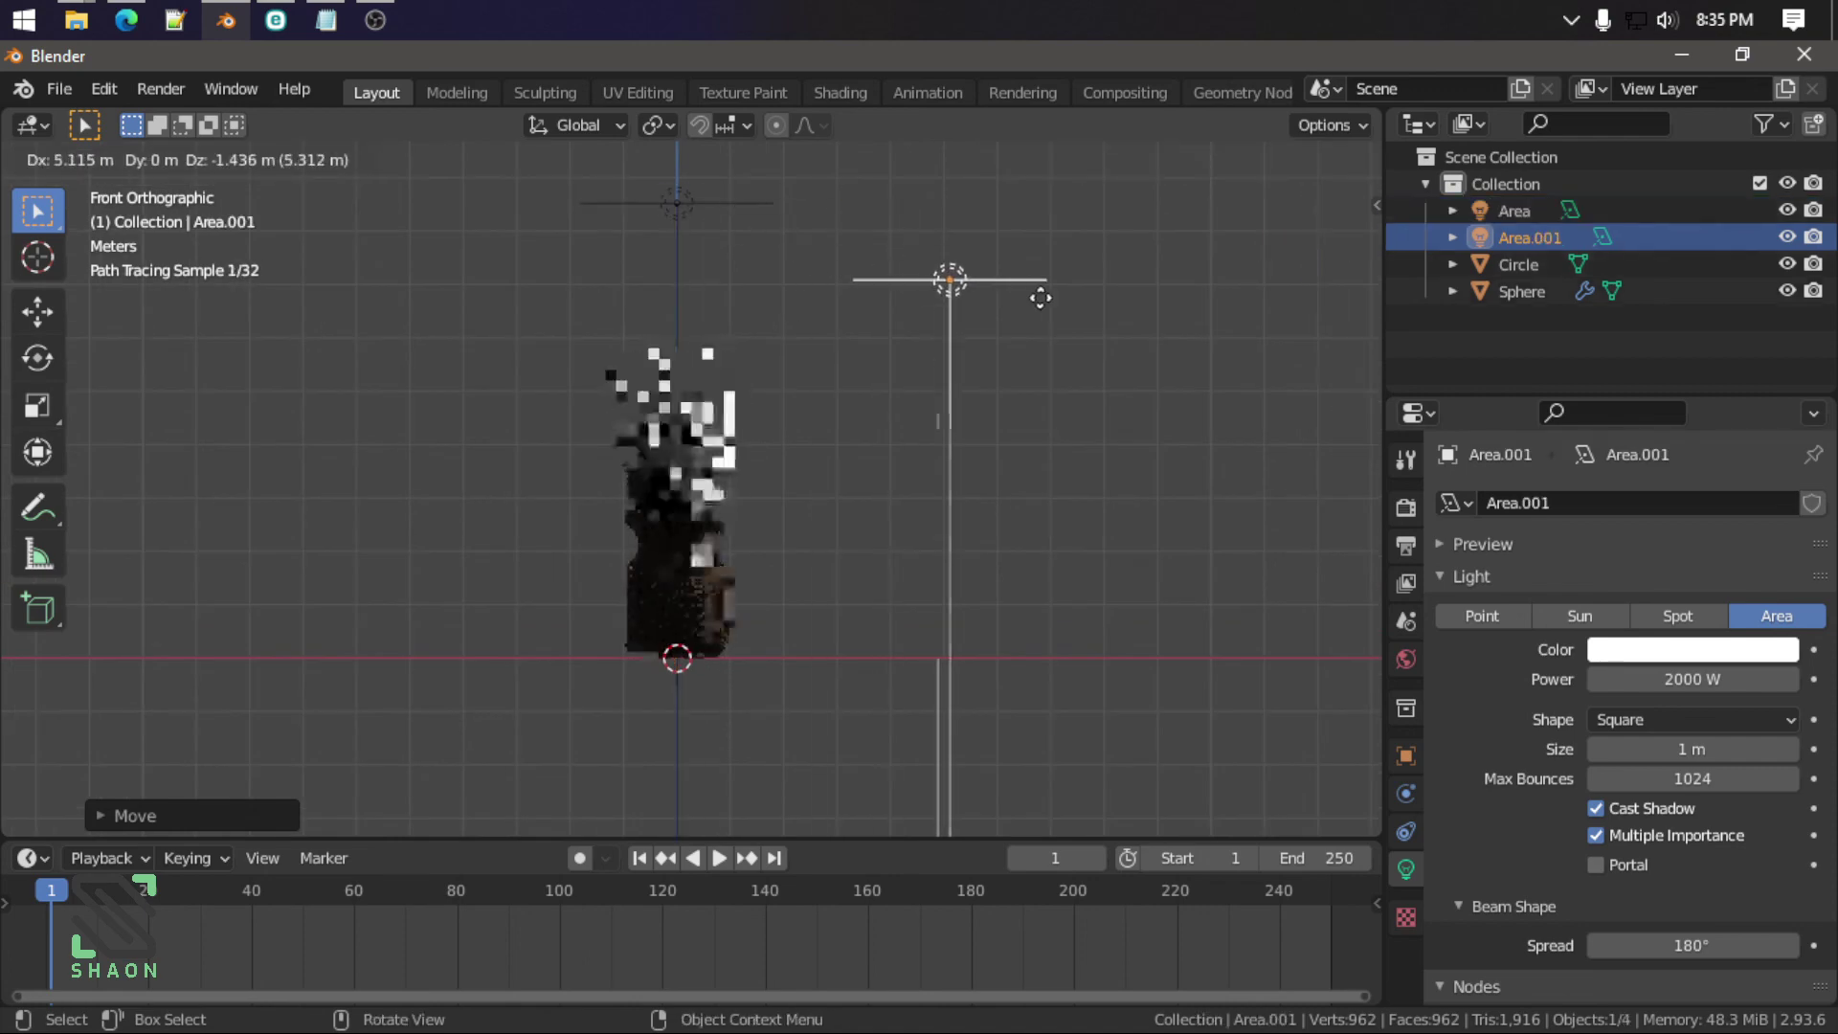
left_click(1040, 298)
key("r")
left_click(934, 541)
left_click(1028, 593)
key("s")
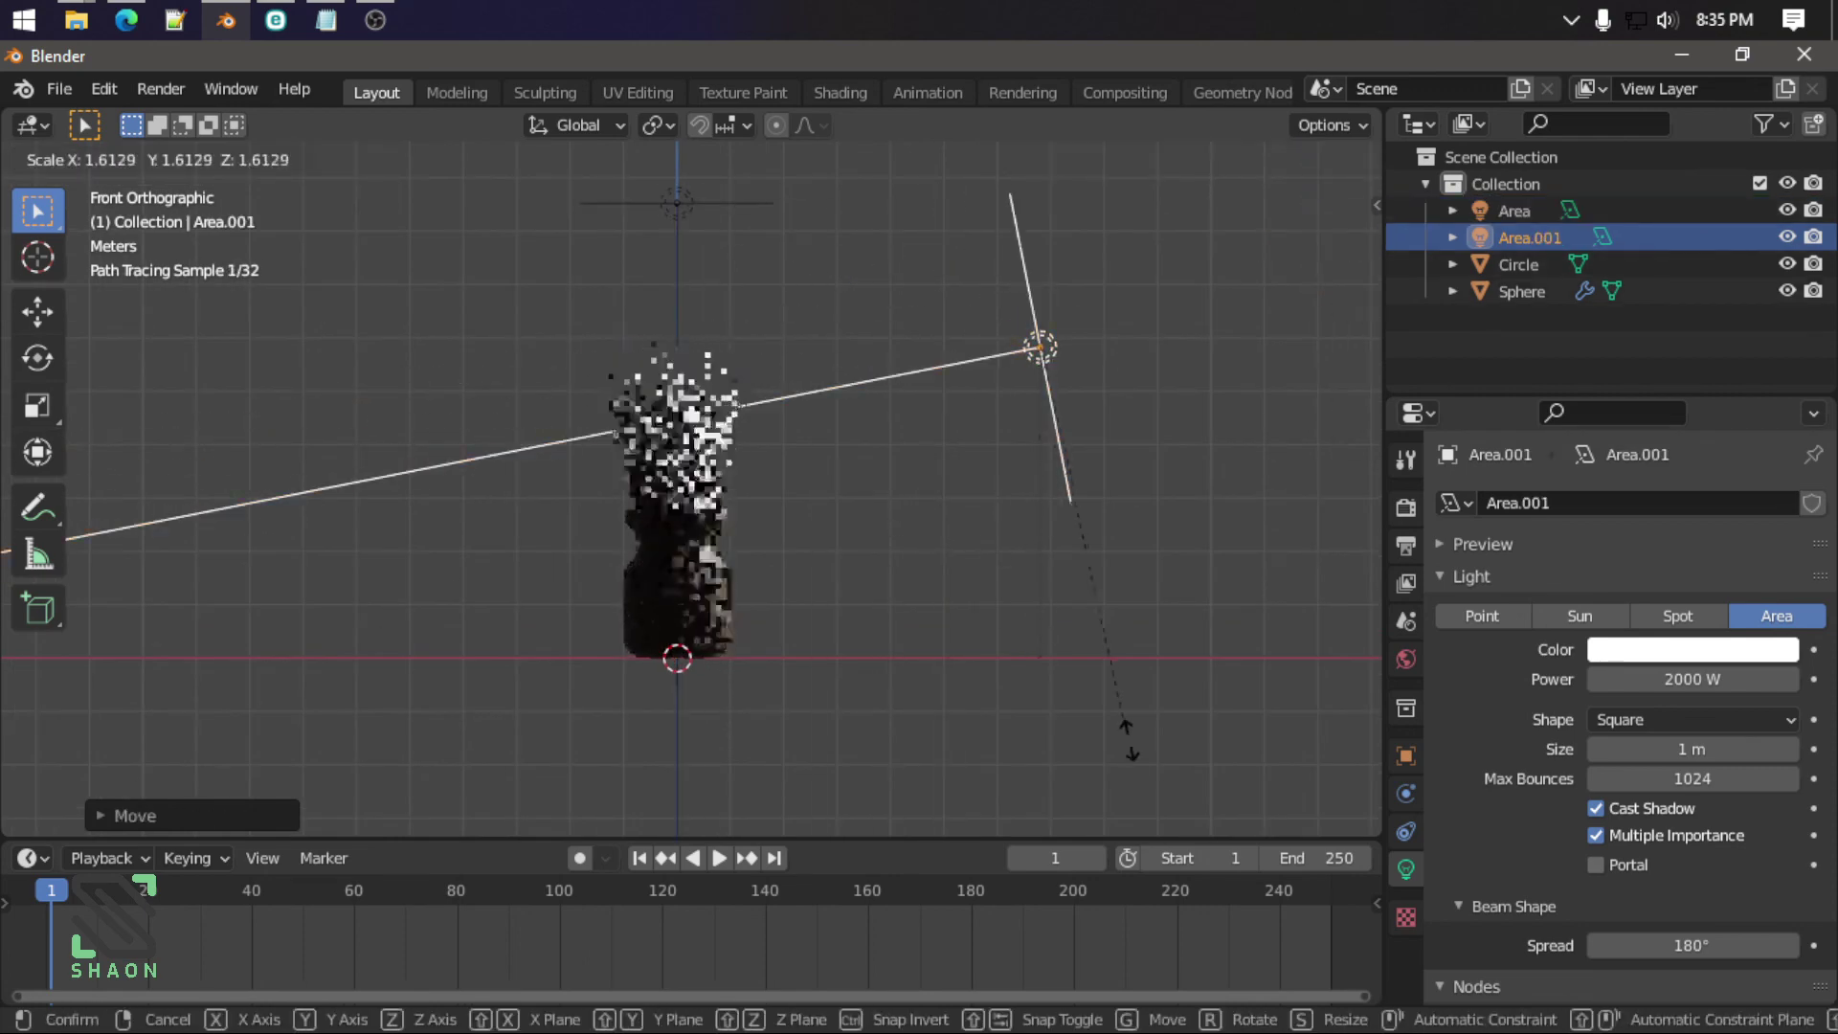
left_click(1115, 644)
Step: In top view, duplicate a third light to the left and aim it toward the brush
key("KP_7")
key("shift+d")
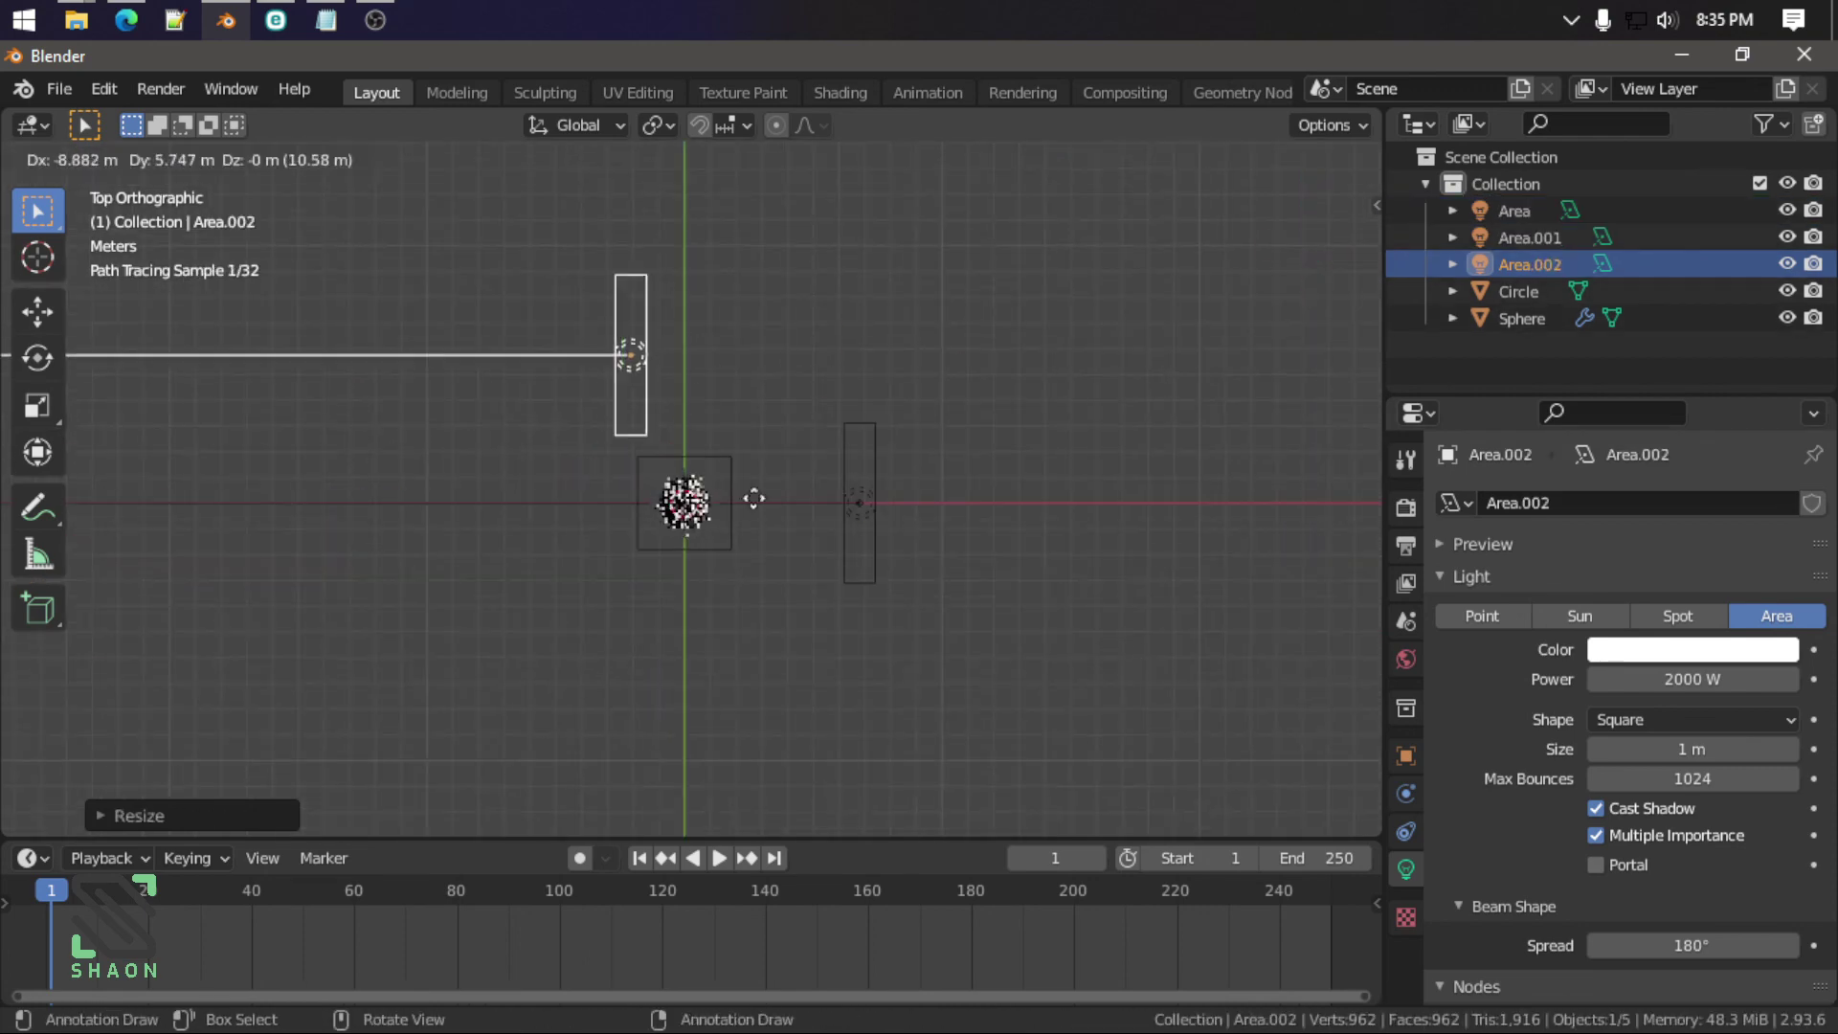
left_click(696, 563)
key("r")
left_click(316, 359)
key("g")
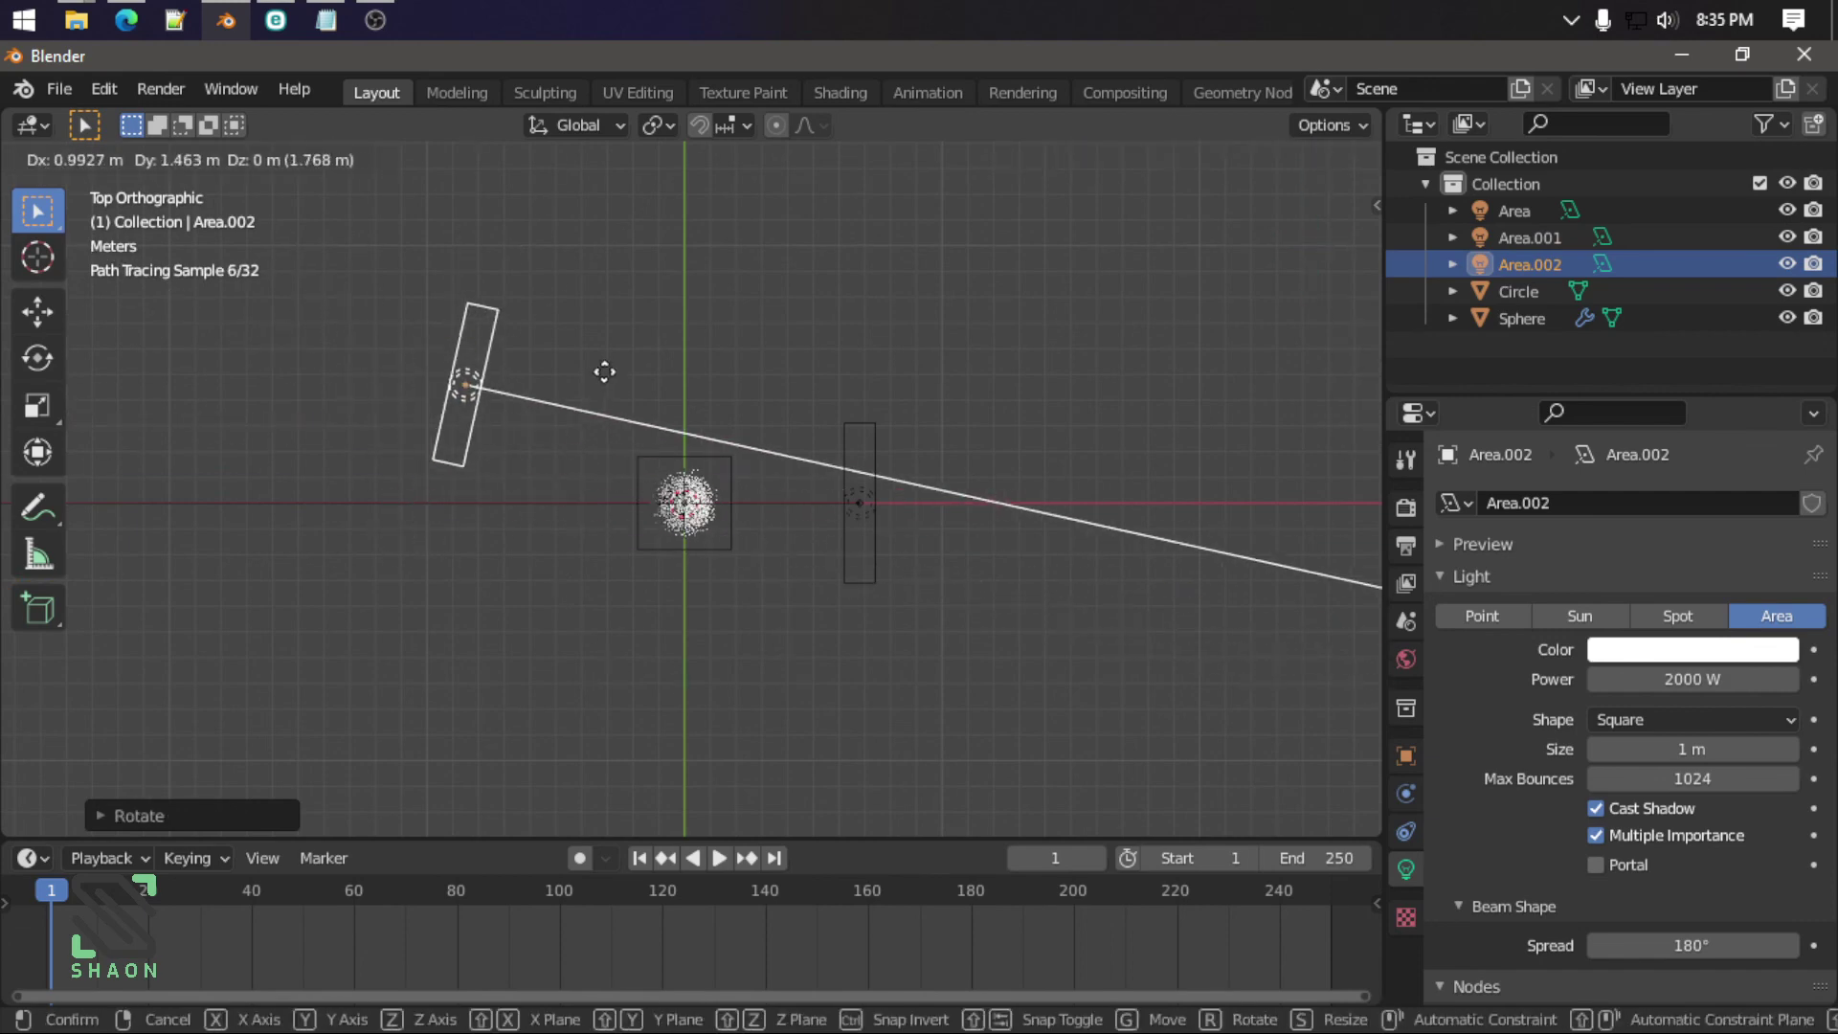
left_click(563, 385)
key("r")
left_click(1010, 745)
key("g")
left_click(1067, 762)
mouse_move(1067, 761)
middle_mouse_down()
mouse_move(911, 410)
mouse_move(776, 462)
middle_mouse_up()
Step: Orbit and zoom around the three-light Cycles render of the brush
scroll(778, 462, "up", 4)
left_click(956, 584)
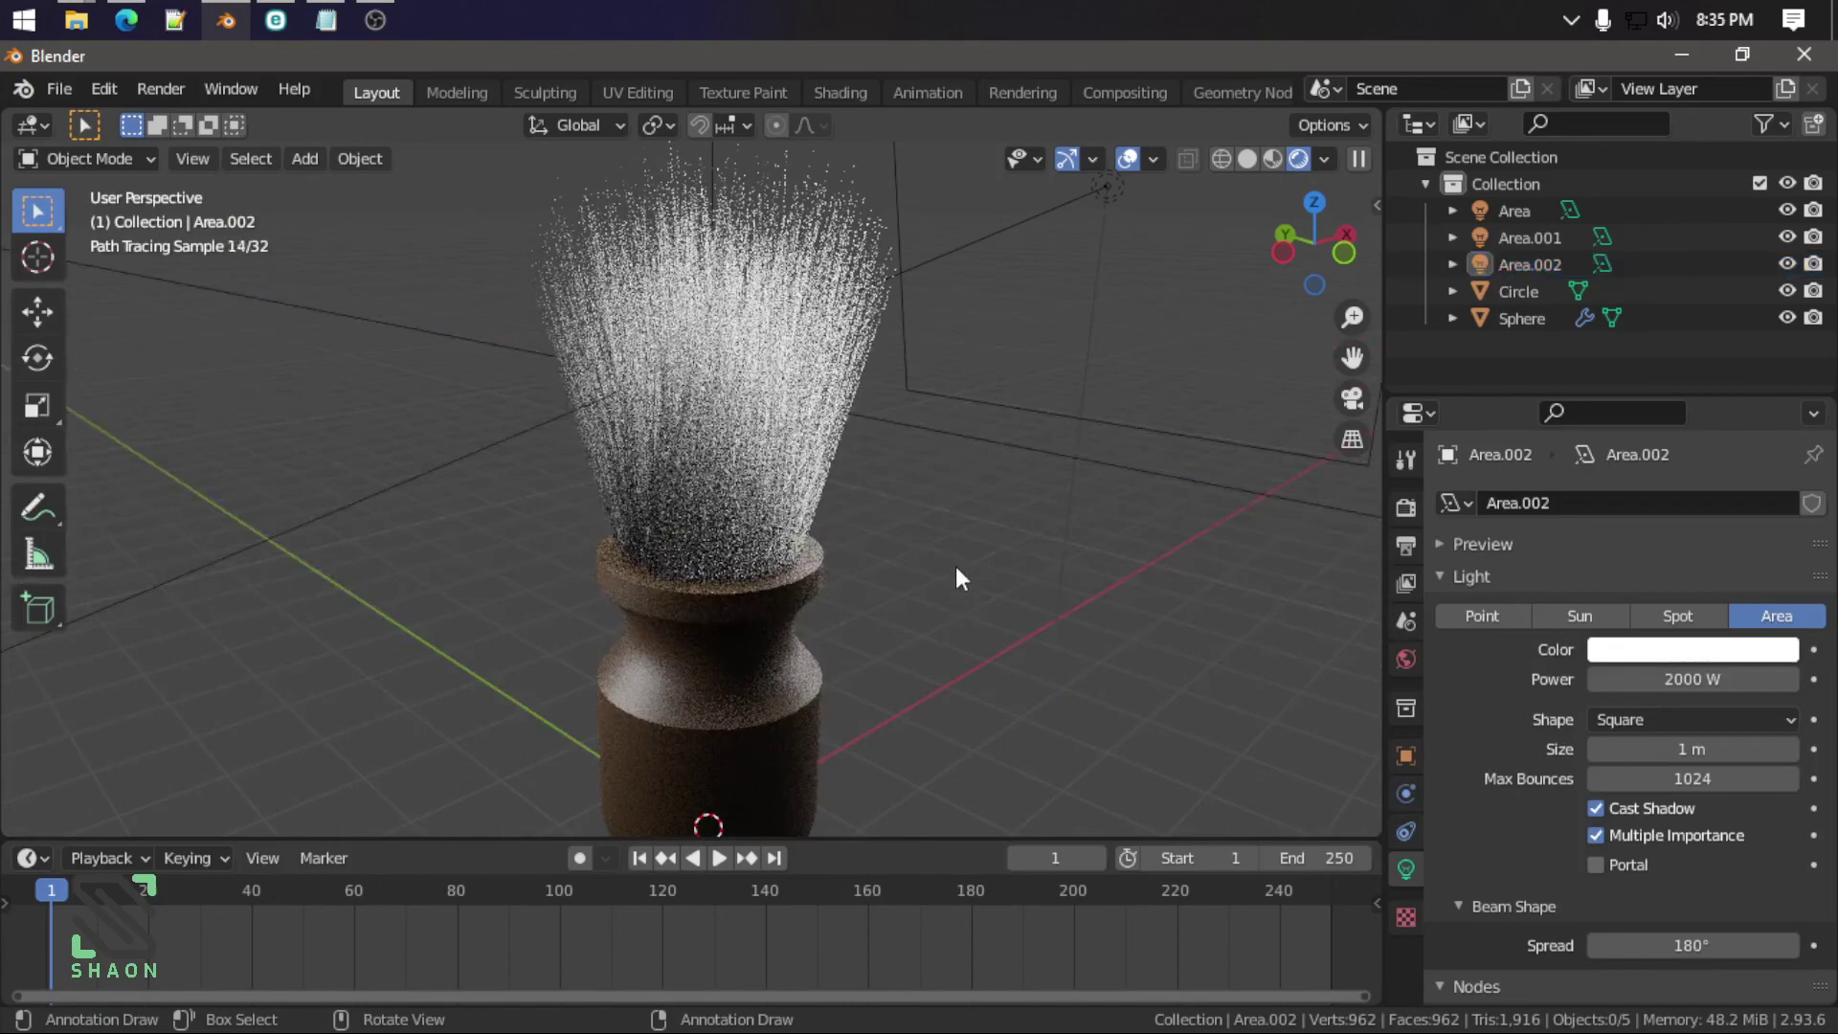
scroll(955, 561, "up", 1)
scroll(900, 560, "up", 1)
scroll(891, 562, "down", 3)
middle_click_drag(896, 551, 439, 508)
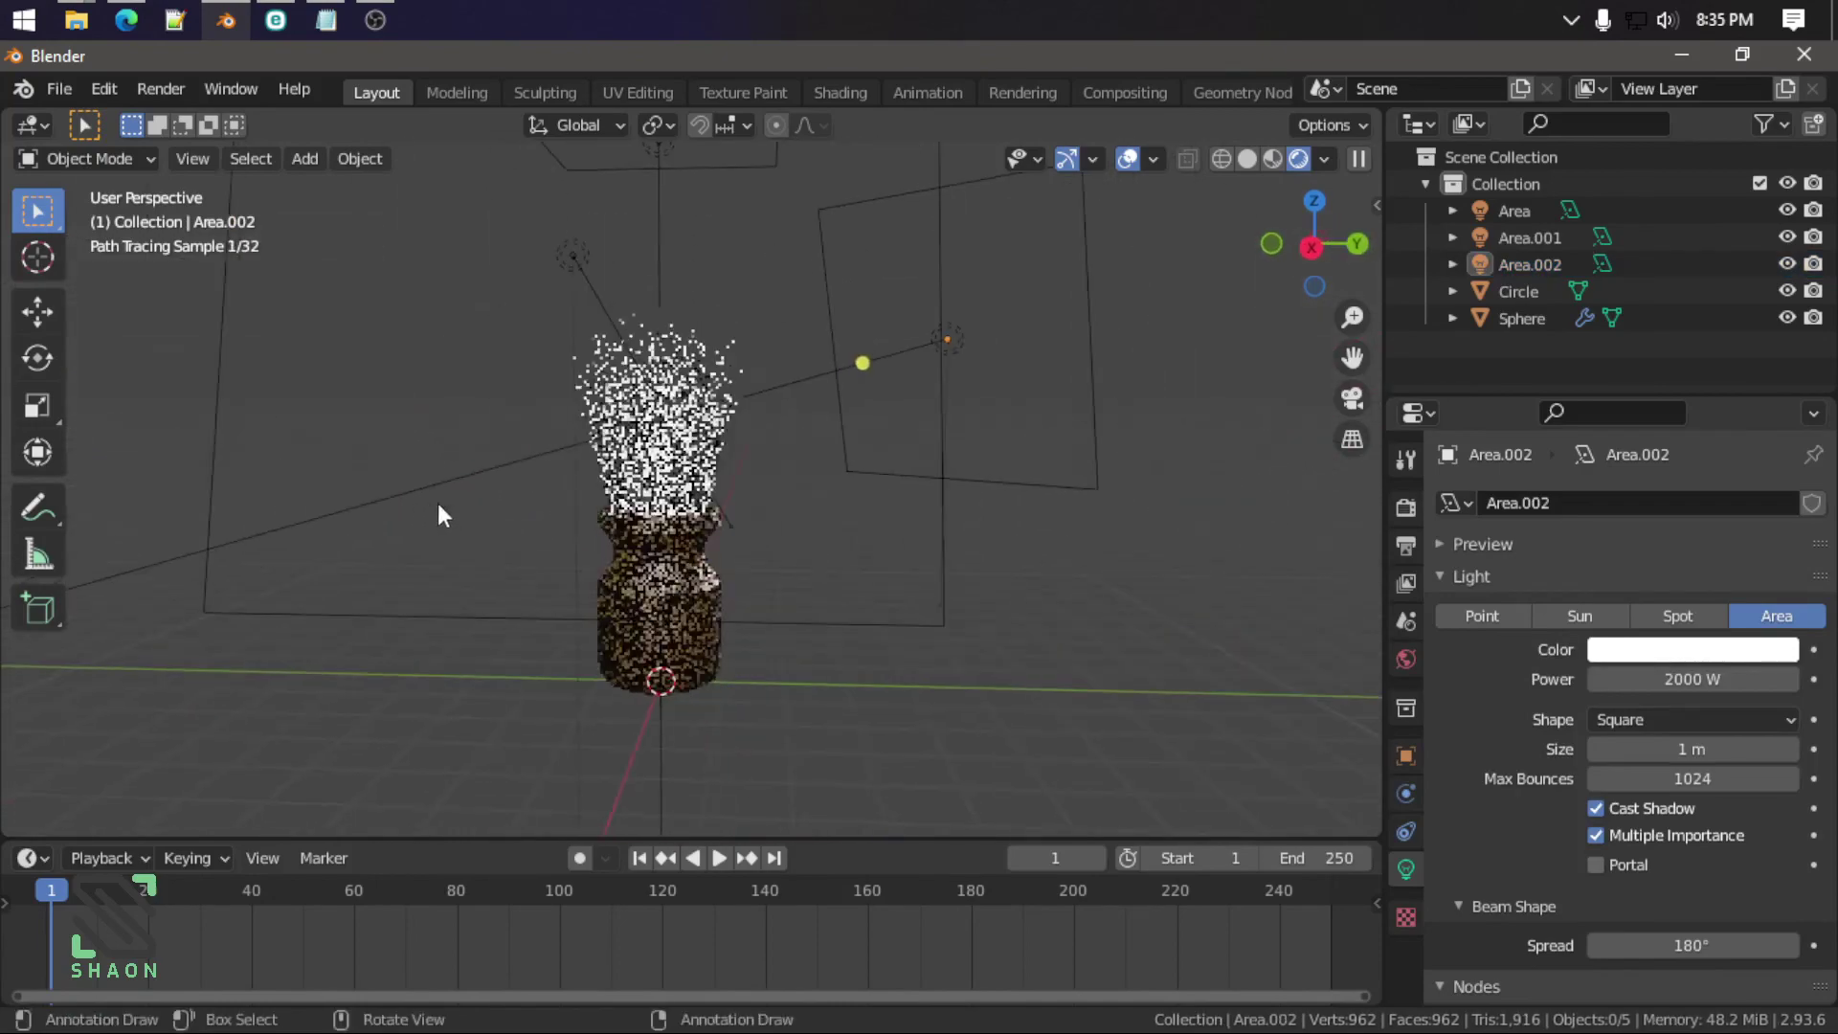
scroll(635, 471, "up", 3)
scroll(635, 469, "up", 2)
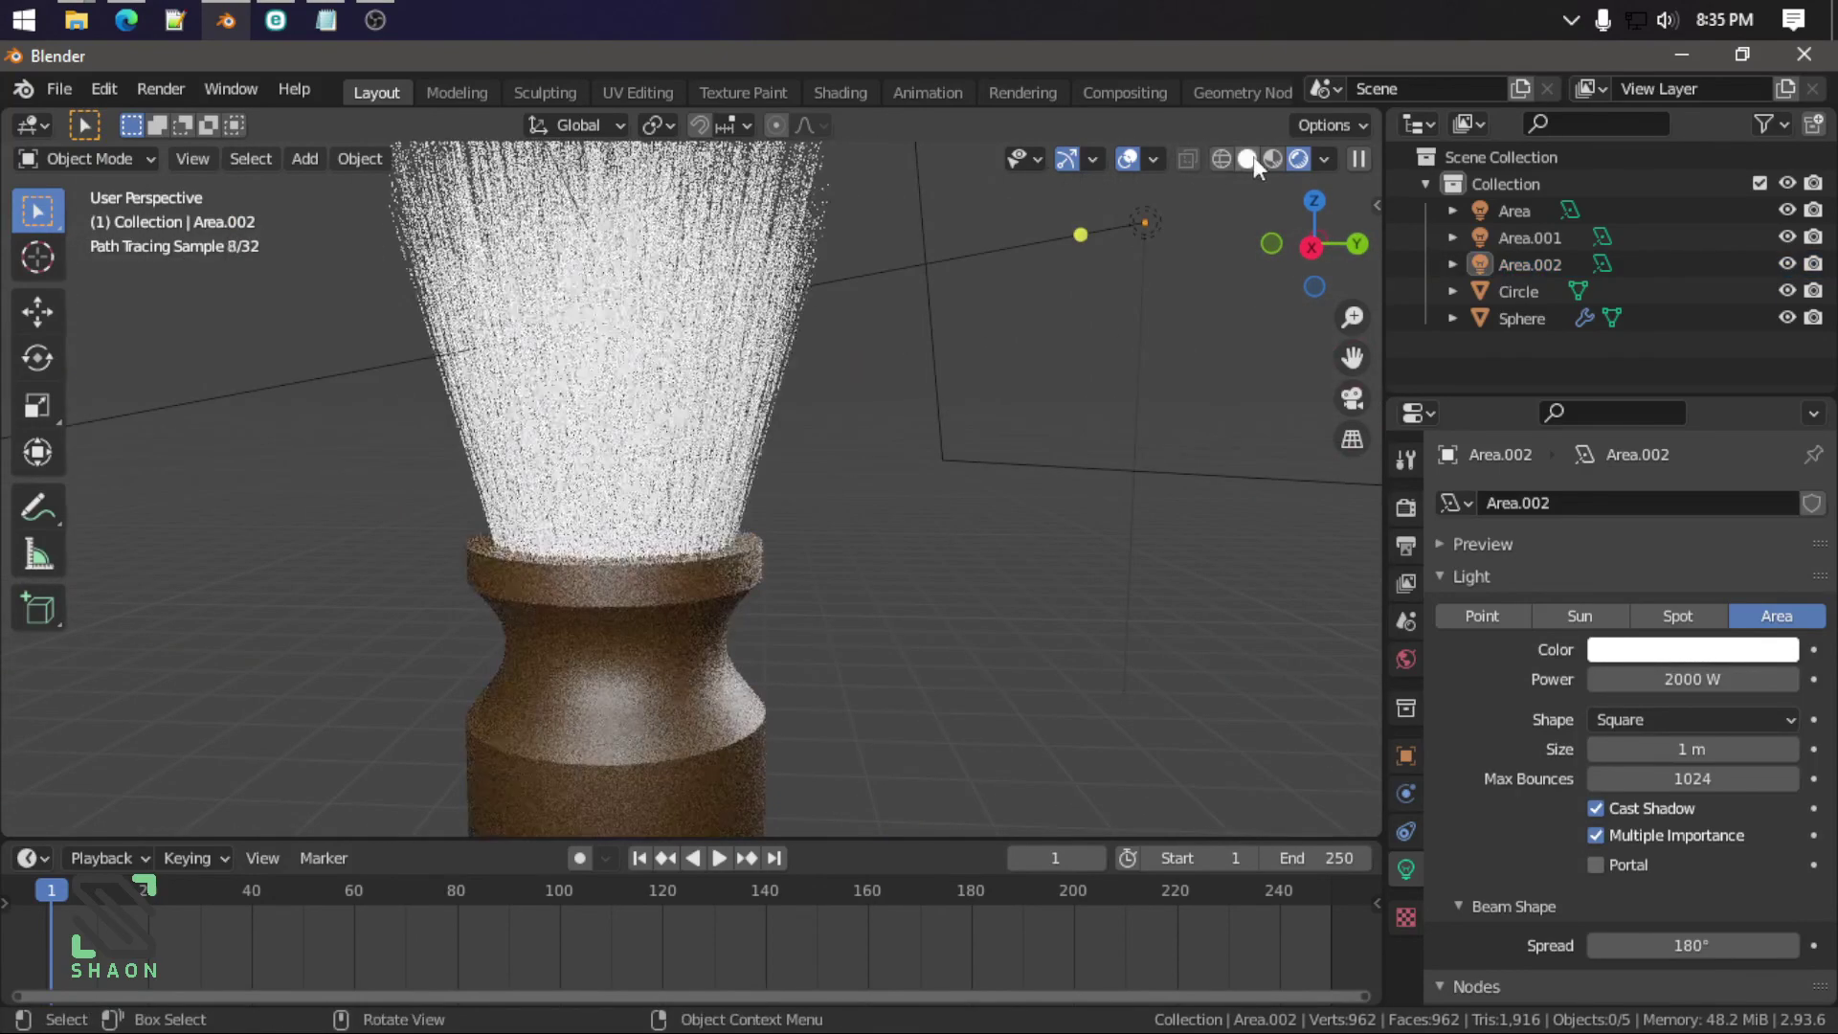
Step: Switch the viewport to Solid shading and orbit around the brush from several angles
left_click(1248, 158)
scroll(561, 516, "down", 3)
mouse_move(561, 515)
middle_mouse_down()
mouse_move(722, 489)
mouse_move(1076, 484)
mouse_move(1149, 706)
mouse_move(977, 677)
middle_mouse_up()
scroll(957, 546, "up", 4)
middle_click_drag(955, 536, 772, 451)
scroll(794, 488, "down", 3)
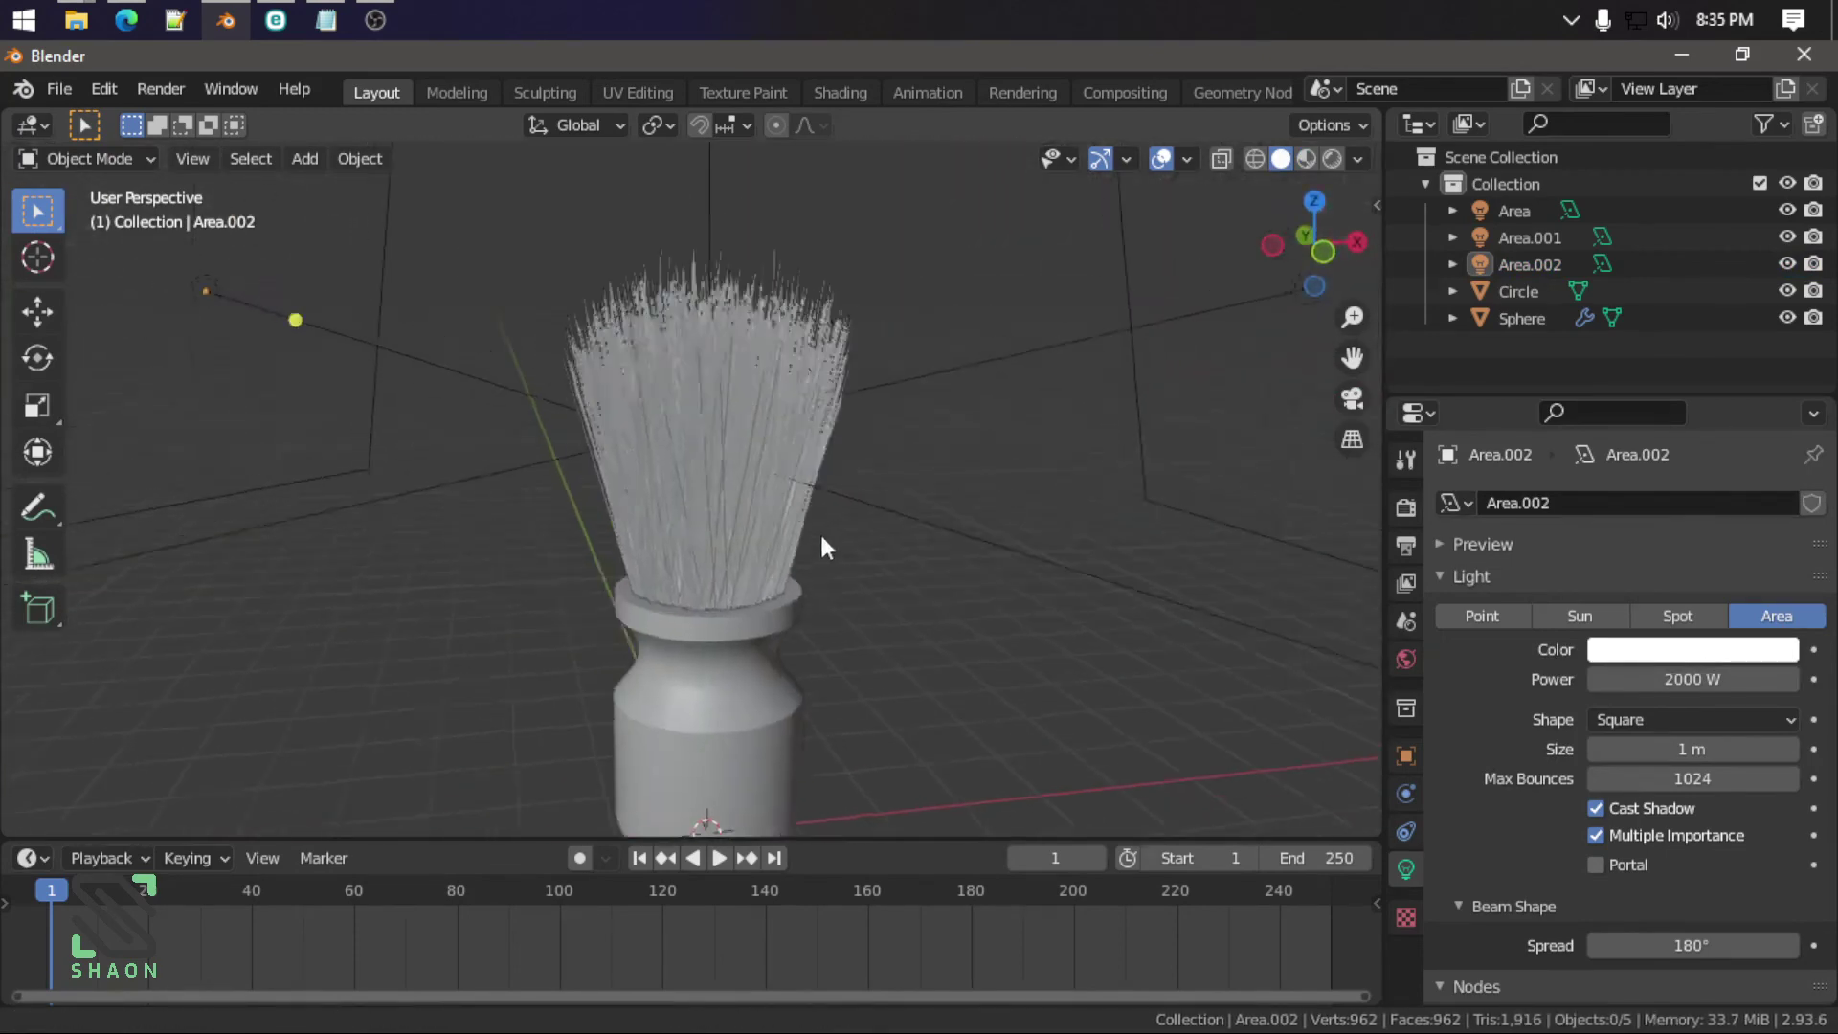
mouse_move(820, 531)
middle_mouse_down()
mouse_move(798, 475)
mouse_move(856, 487)
middle_mouse_up()
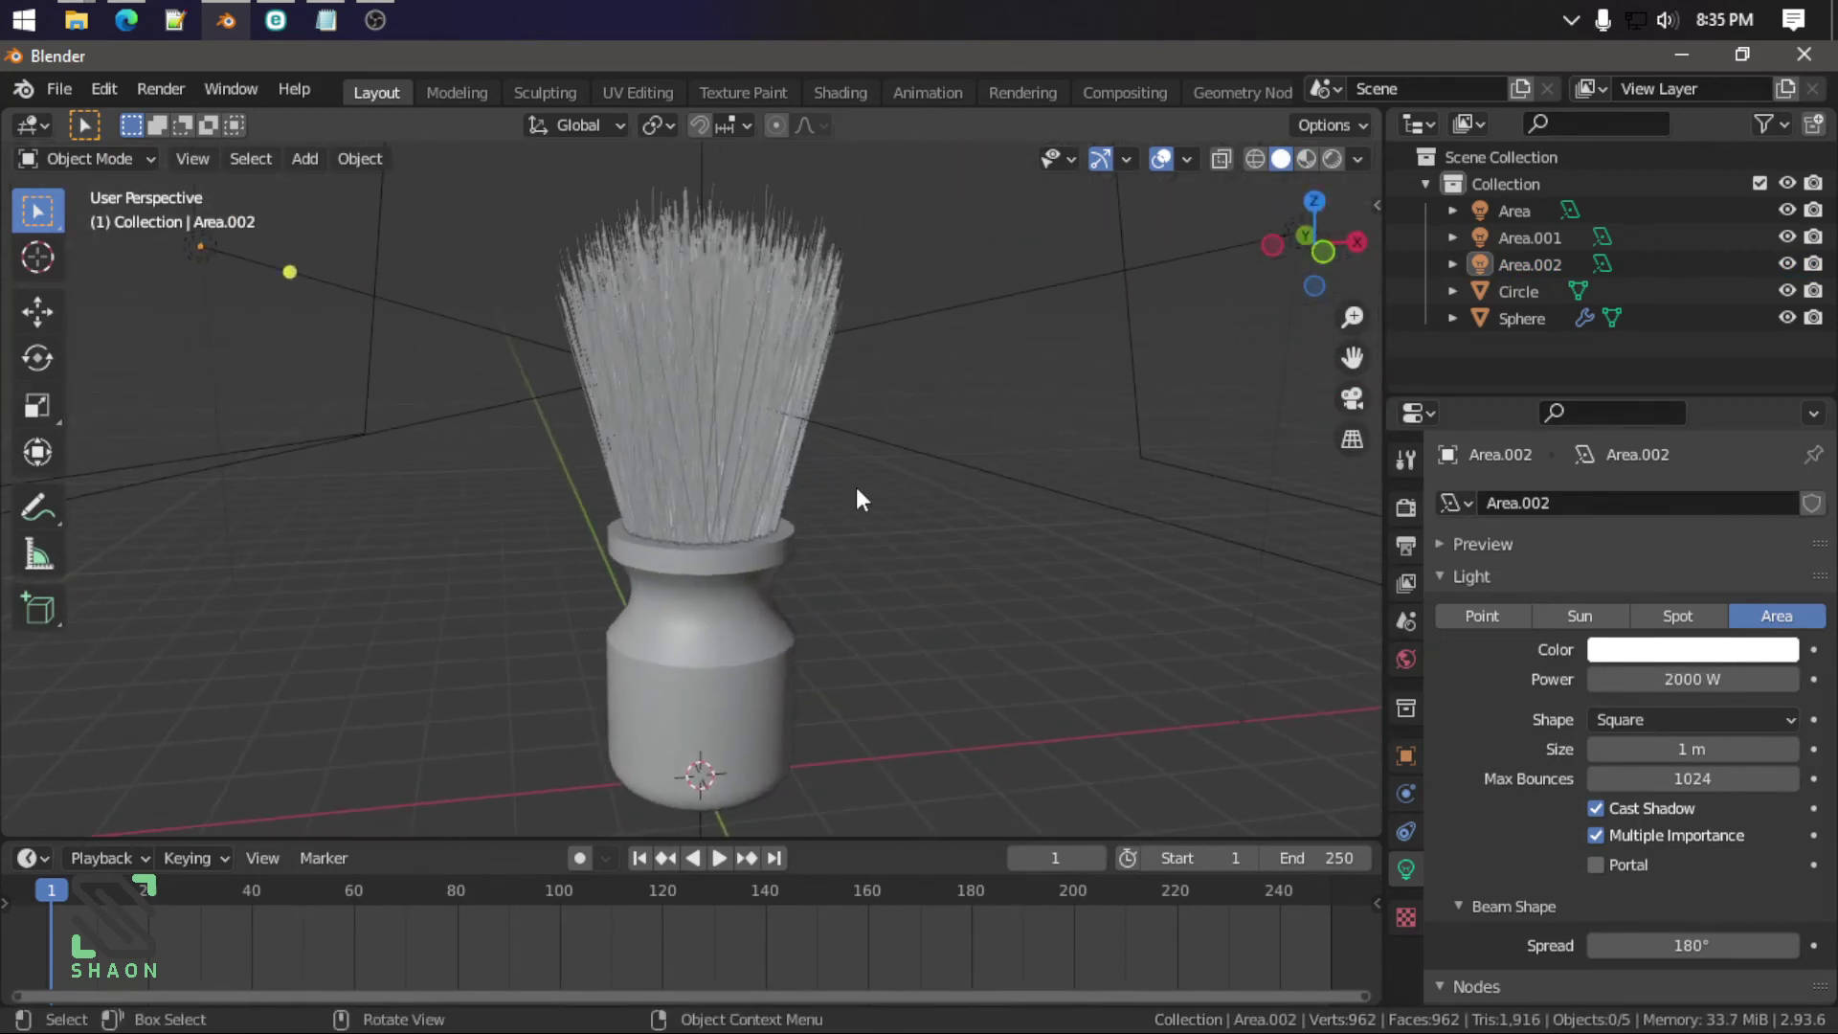
scroll(830, 497, "down", 1)
mouse_move(829, 497)
middle_mouse_down()
mouse_move(805, 435)
mouse_move(811, 522)
middle_mouse_up()
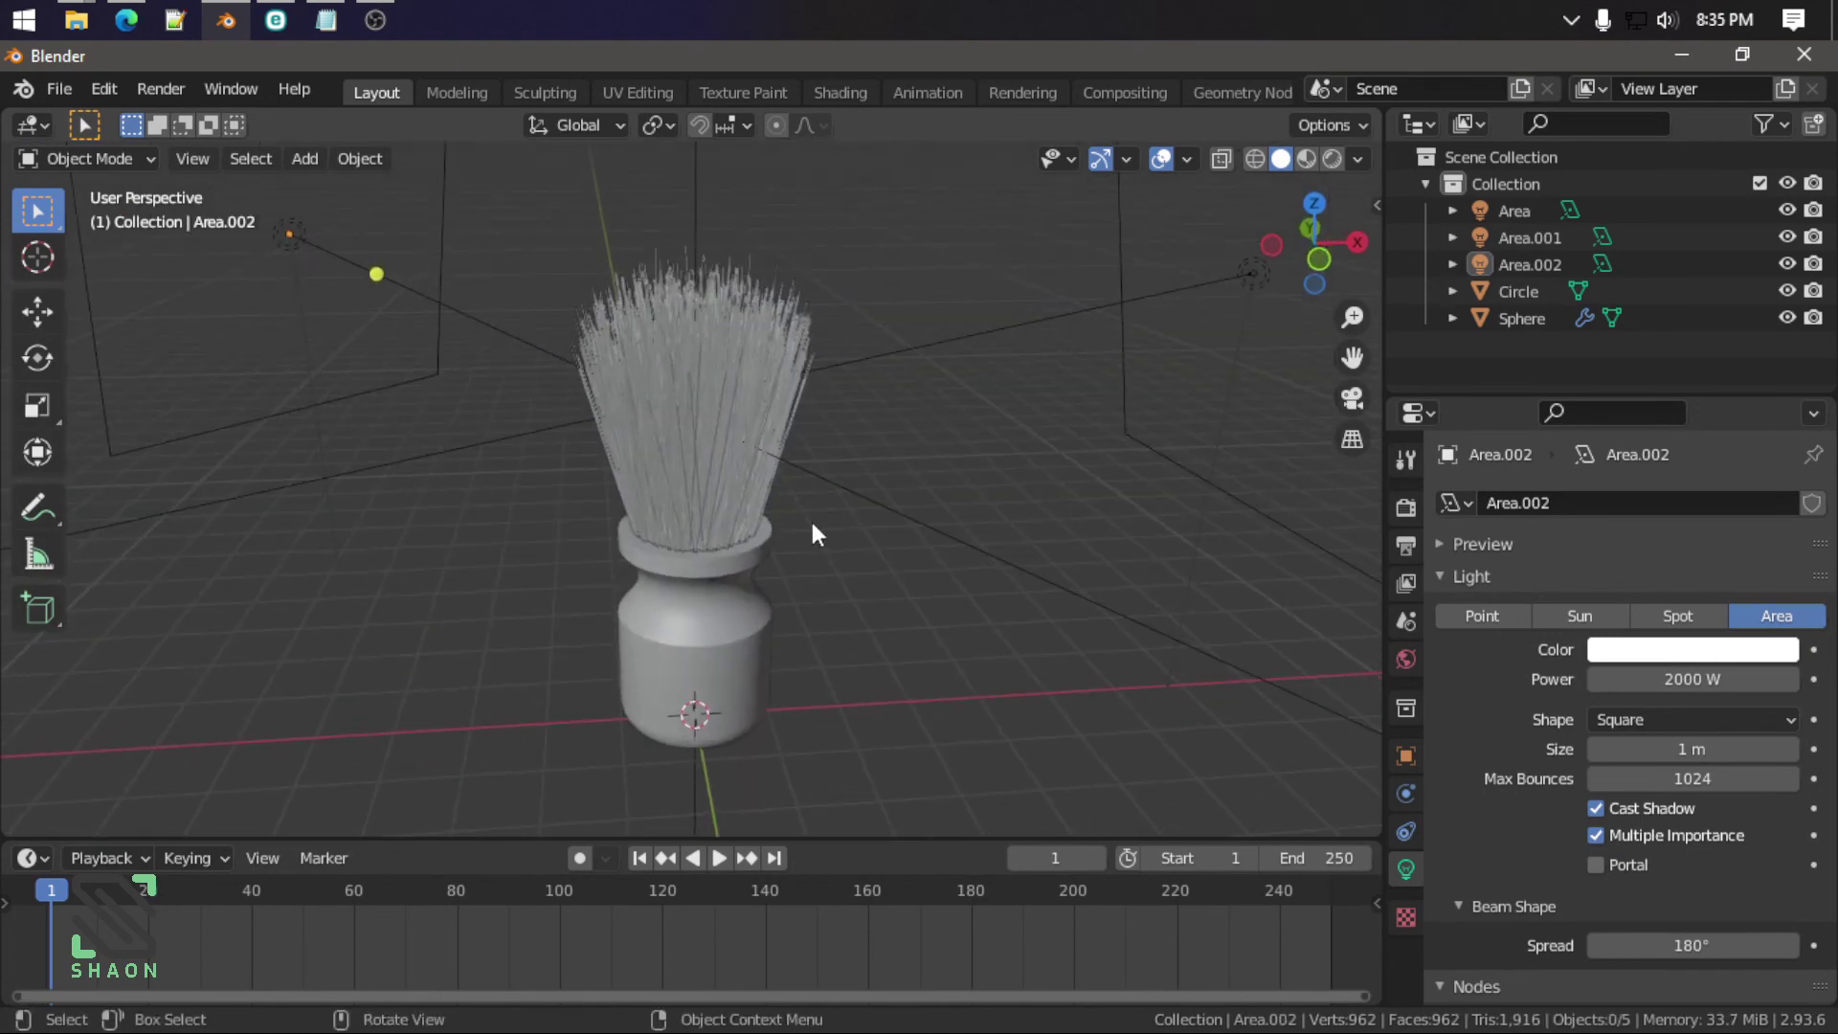